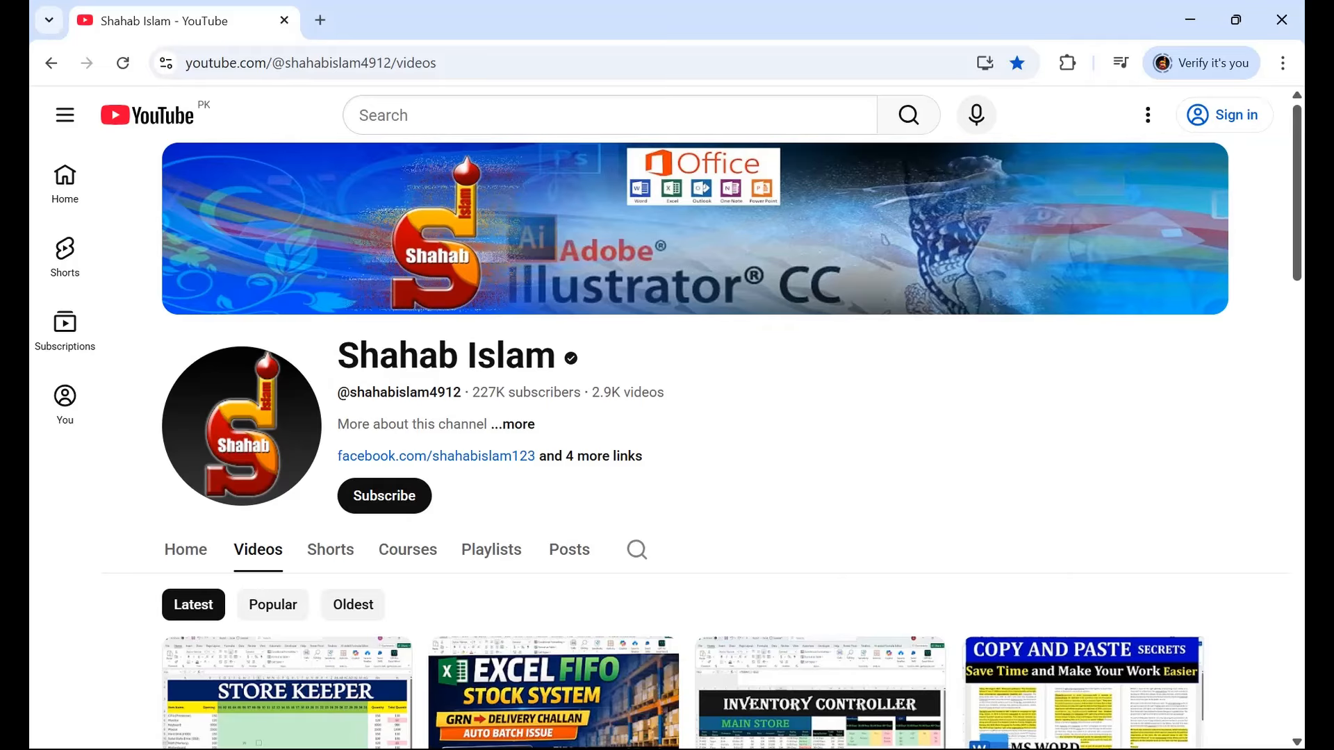
pyautogui.moveTo(953, 748)
pyautogui.click(953, 666)
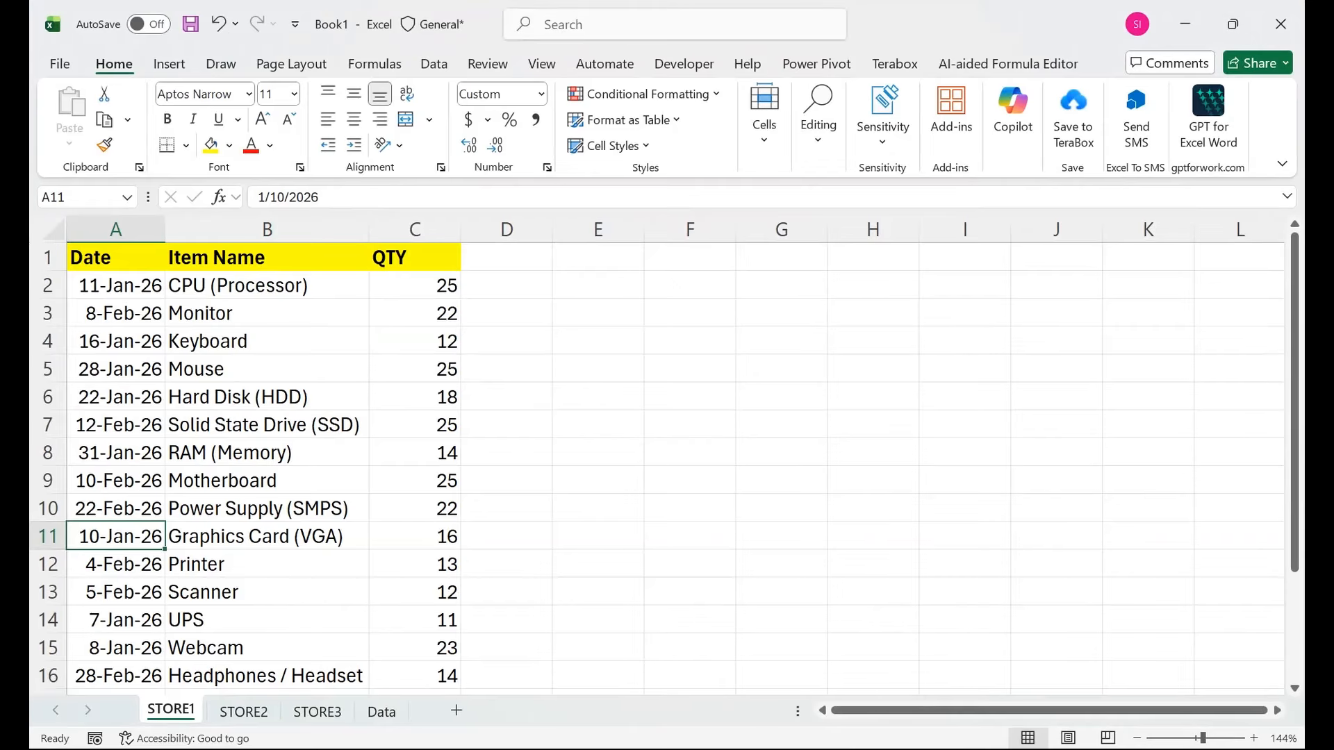
# - Review the columns of the STORE1, STORE2 and STORE3 sheets and the item pricing on the Data sheet
pyautogui.moveTo(267, 257); pyautogui.dragTo(268, 369)
pyautogui.click(415, 258)
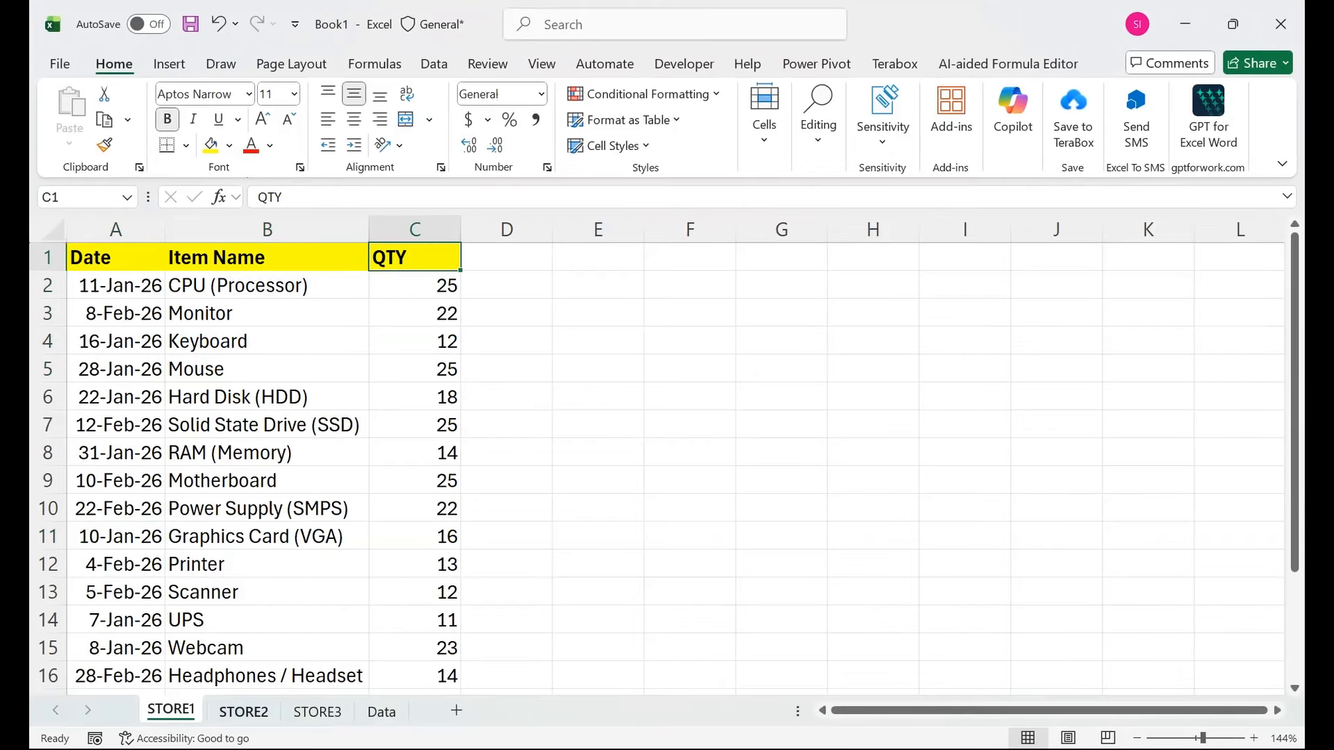
pyautogui.click(243, 711)
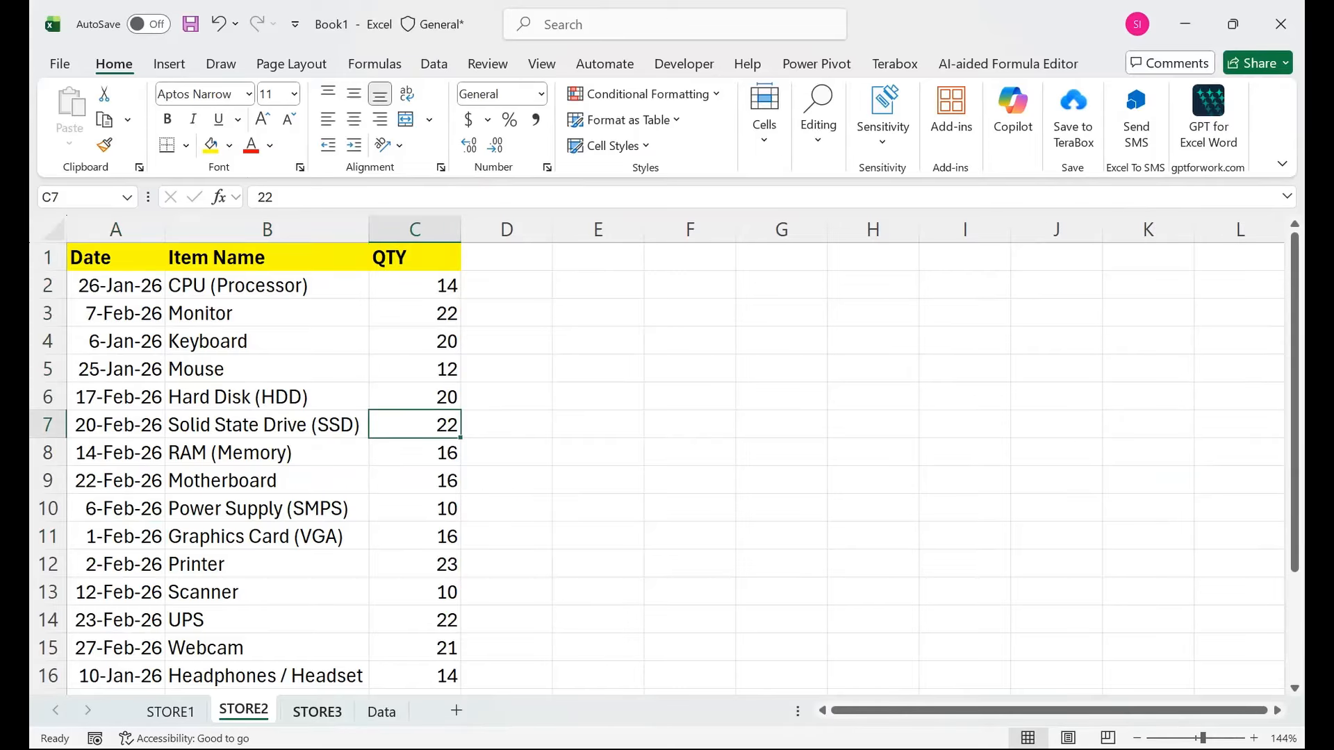
pyautogui.click(317, 711)
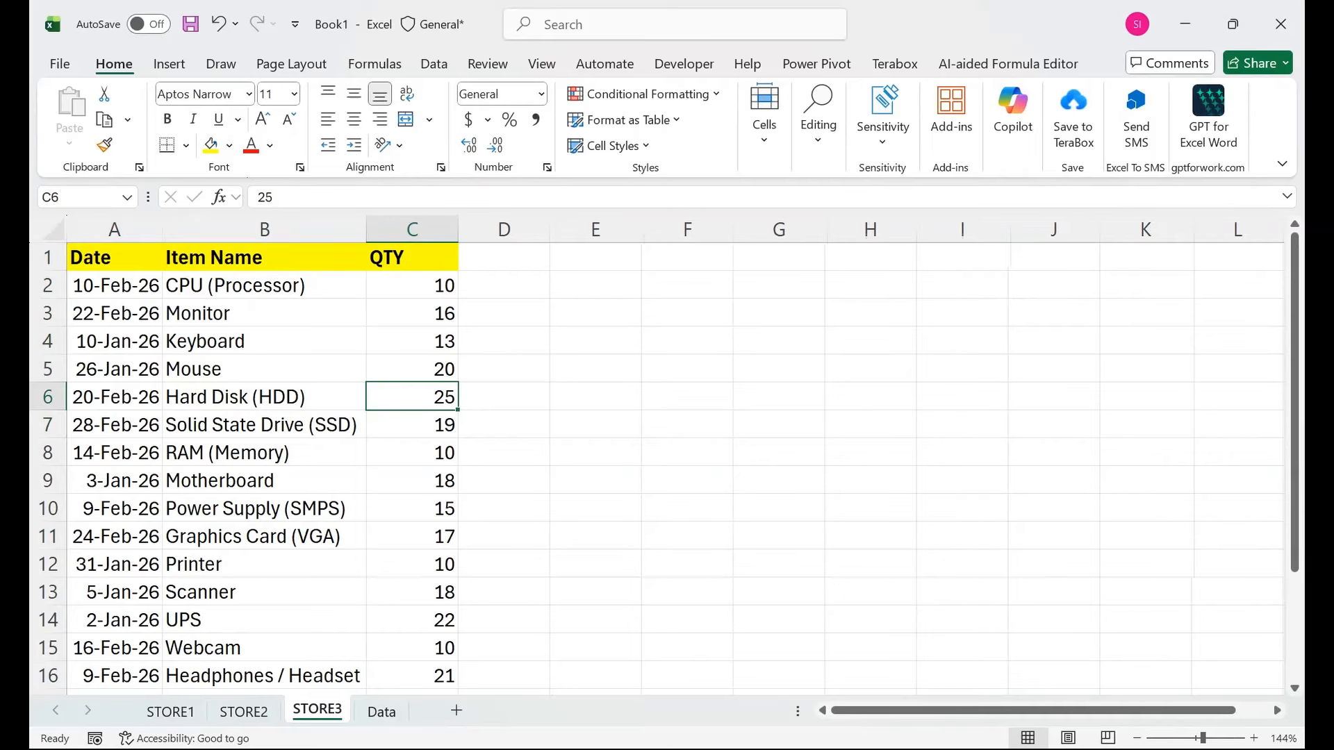
pyautogui.click(382, 711)
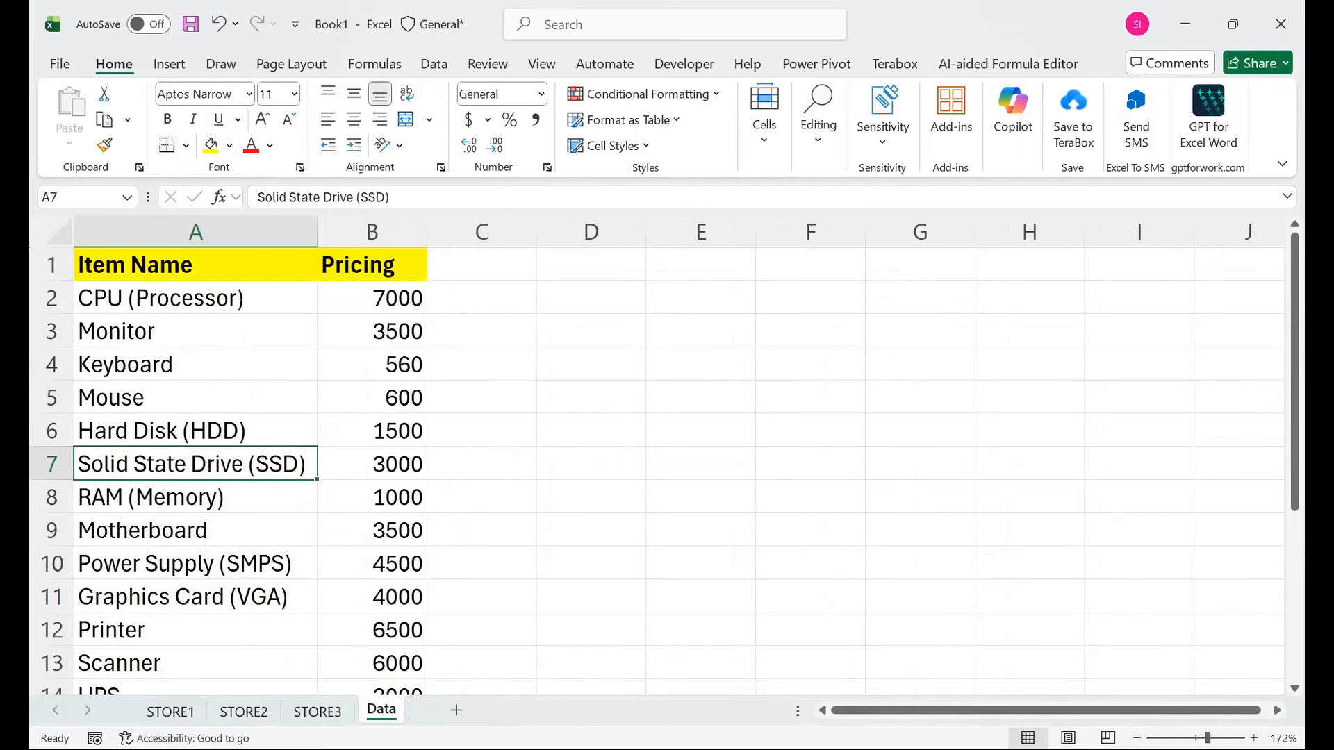
pyautogui.click(195, 365)
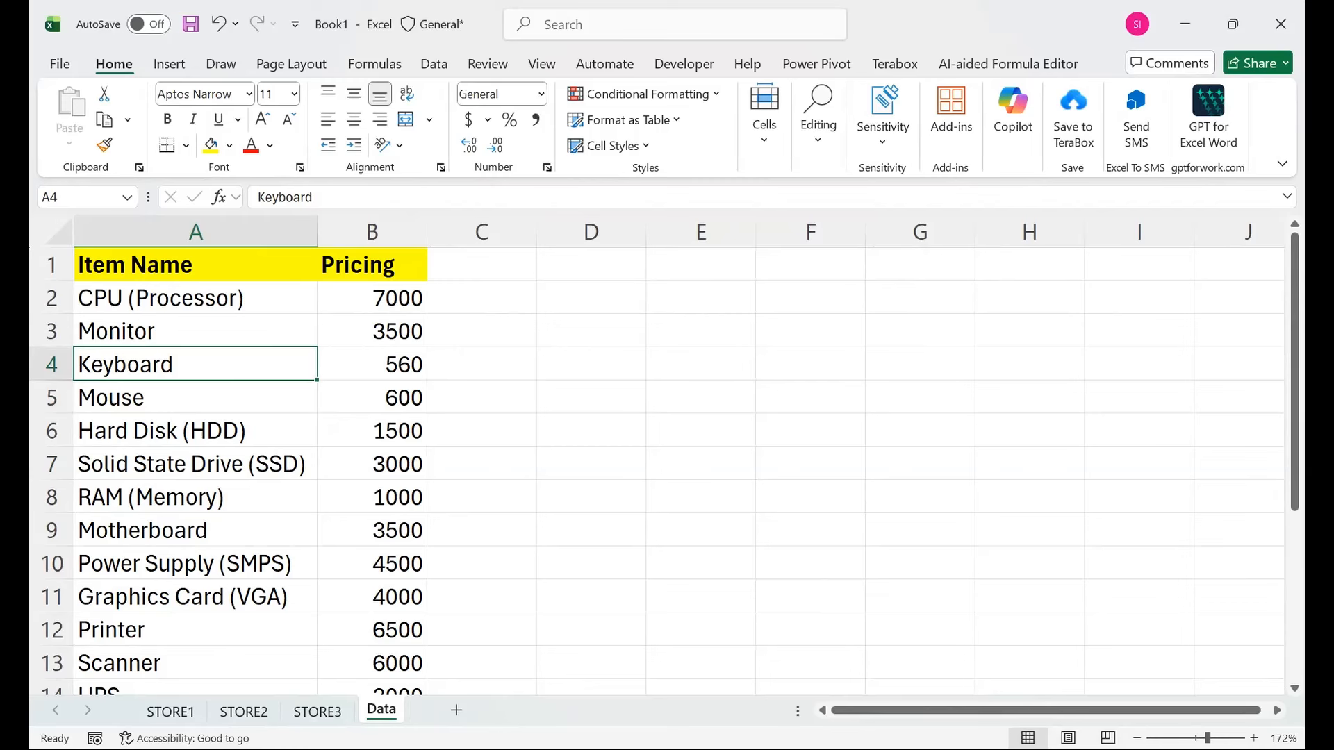
# - Add a new worksheet named INVENTORY and place it before the STORE1 sheet
pyautogui.click(457, 710)
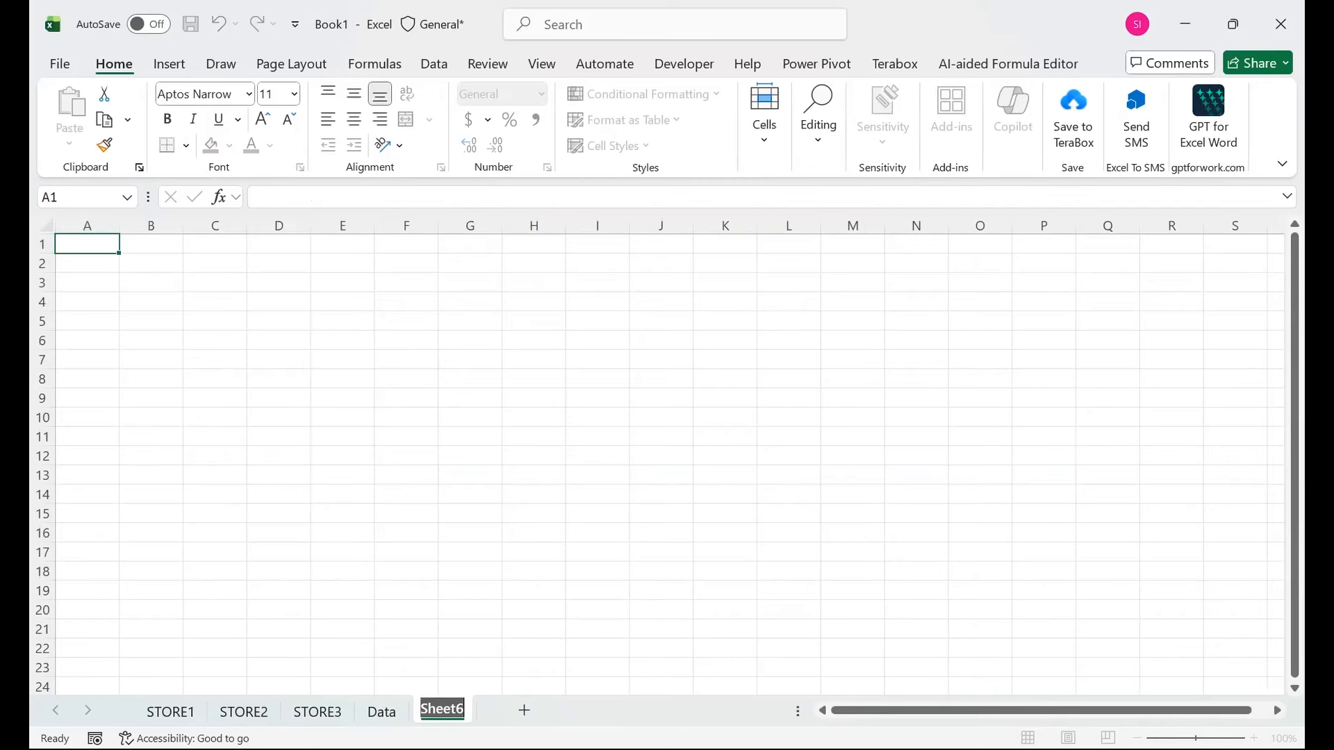
pyautogui.write('INV')
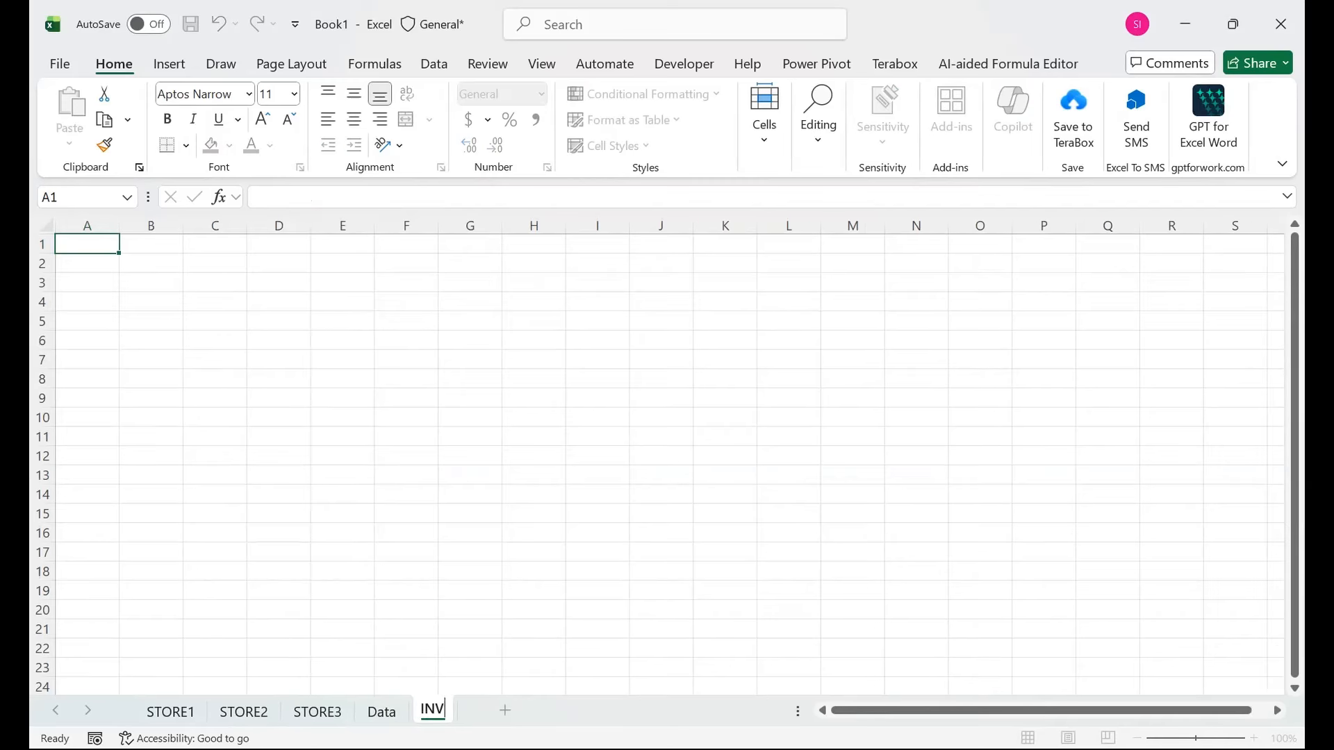
pyautogui.write('NTORY')
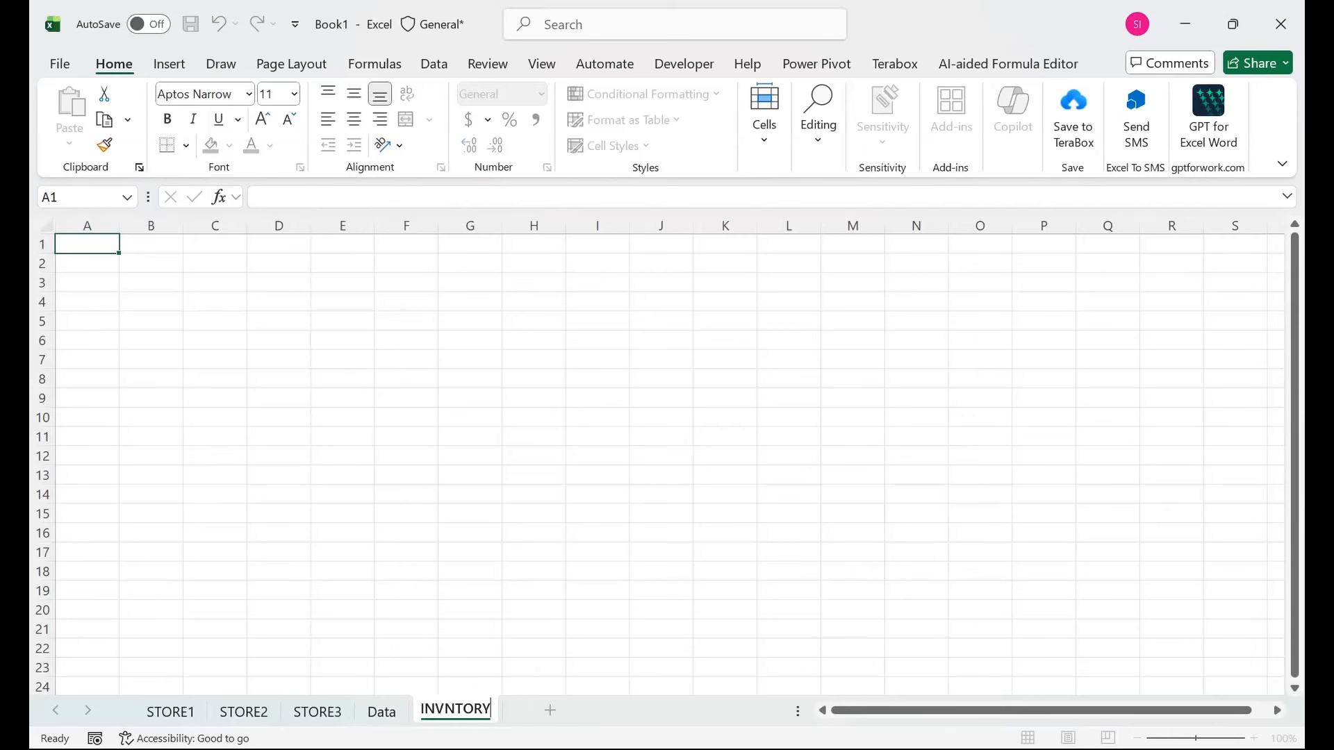
pyautogui.write('R')
pyautogui.press('BackSpace')
pyautogui.write('E')
pyautogui.click(498, 687)
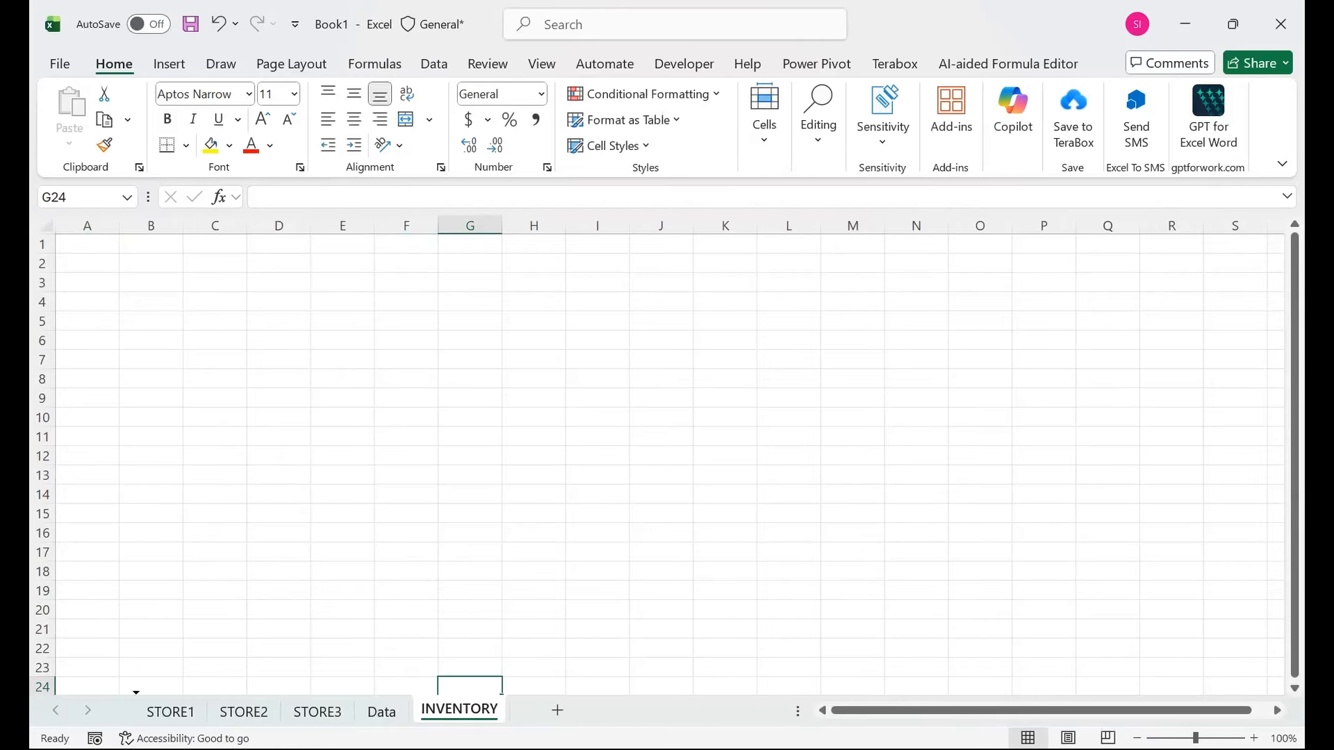
pyautogui.moveTo(459, 709); pyautogui.dragTo(150, 711)
# - Enter the headers Serail, Item Name and Store in cells A1 to C1 of the INVENTORY sheet
pyautogui.click(87, 244)
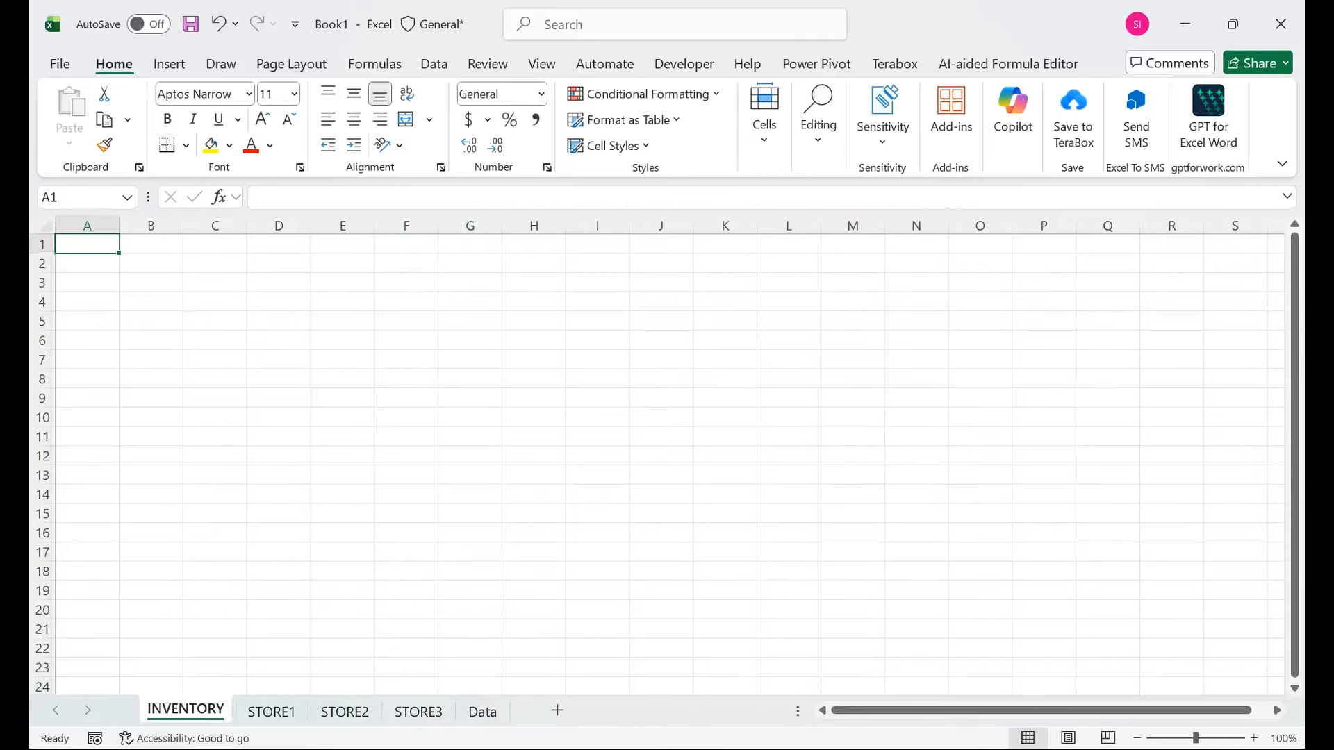
pyautogui.moveTo(1195, 738); pyautogui.dragTo(1200, 739)
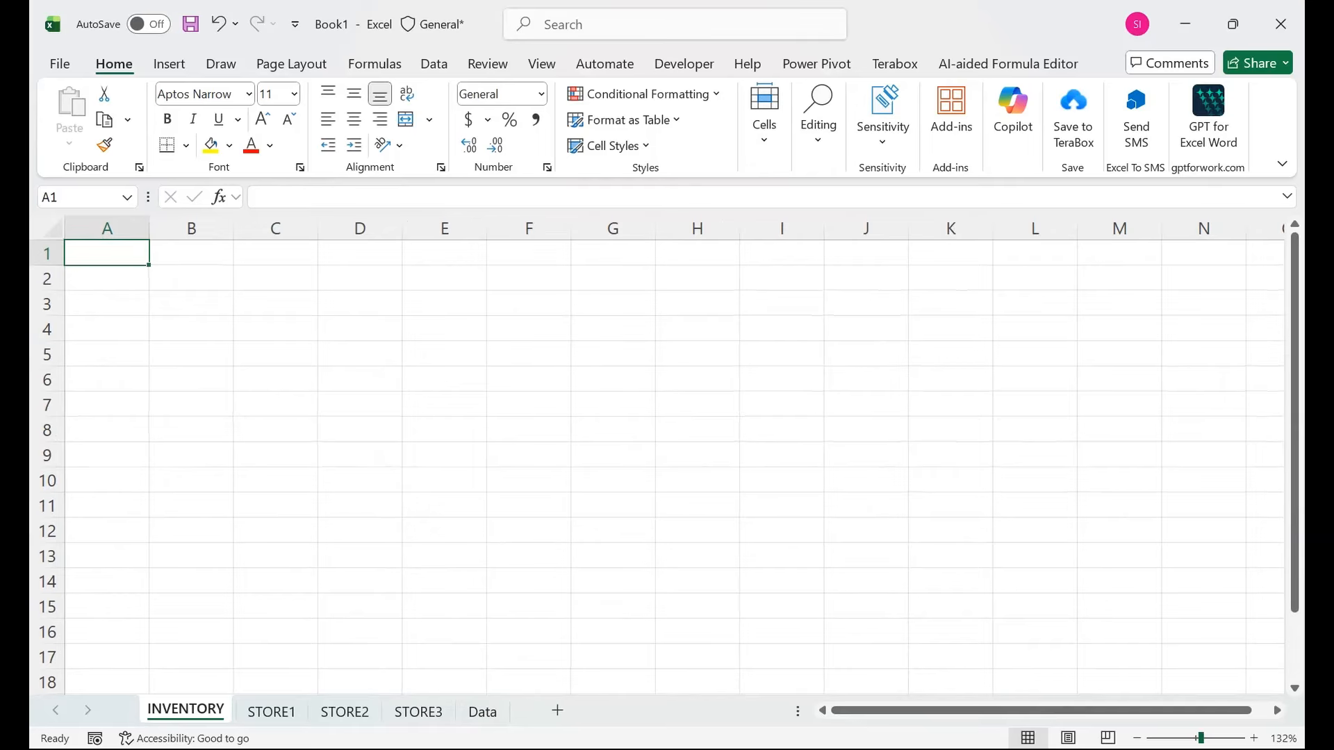
pyautogui.write('sERAIL')
pyautogui.press('Tab')
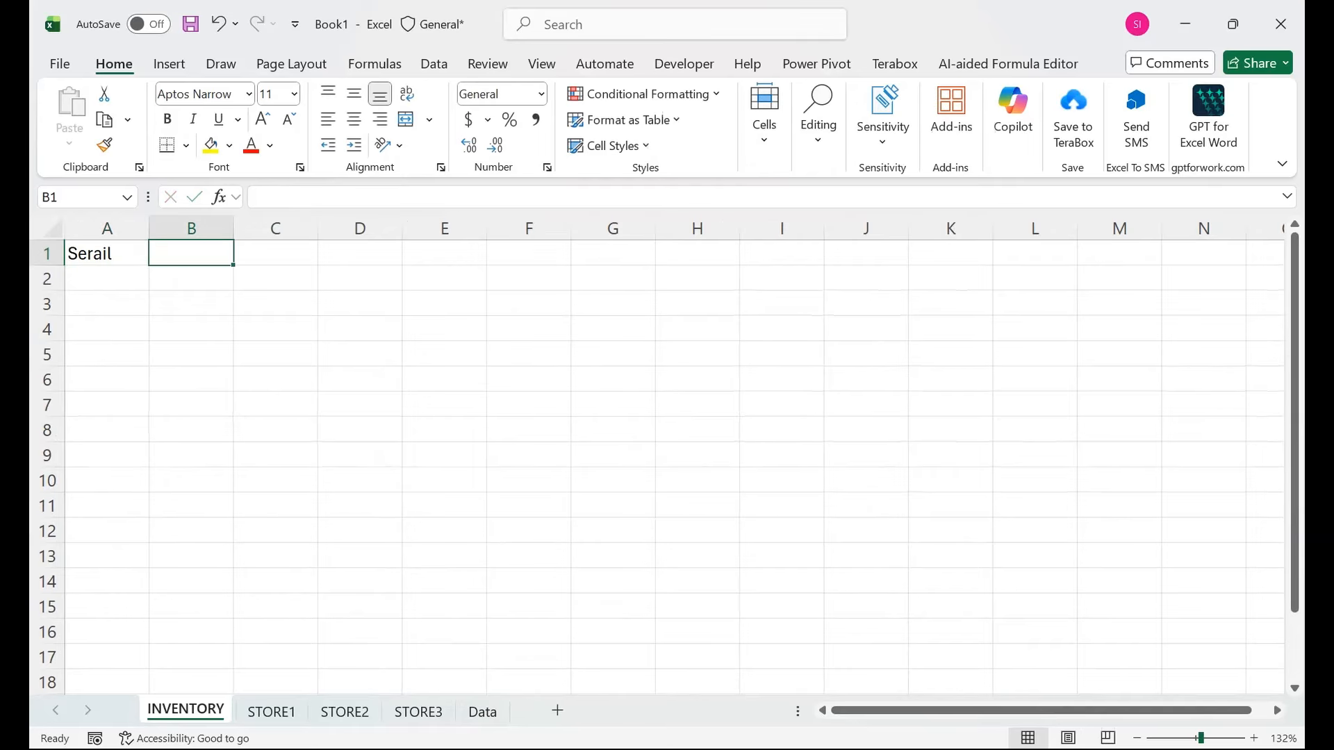
pyautogui.write('It')
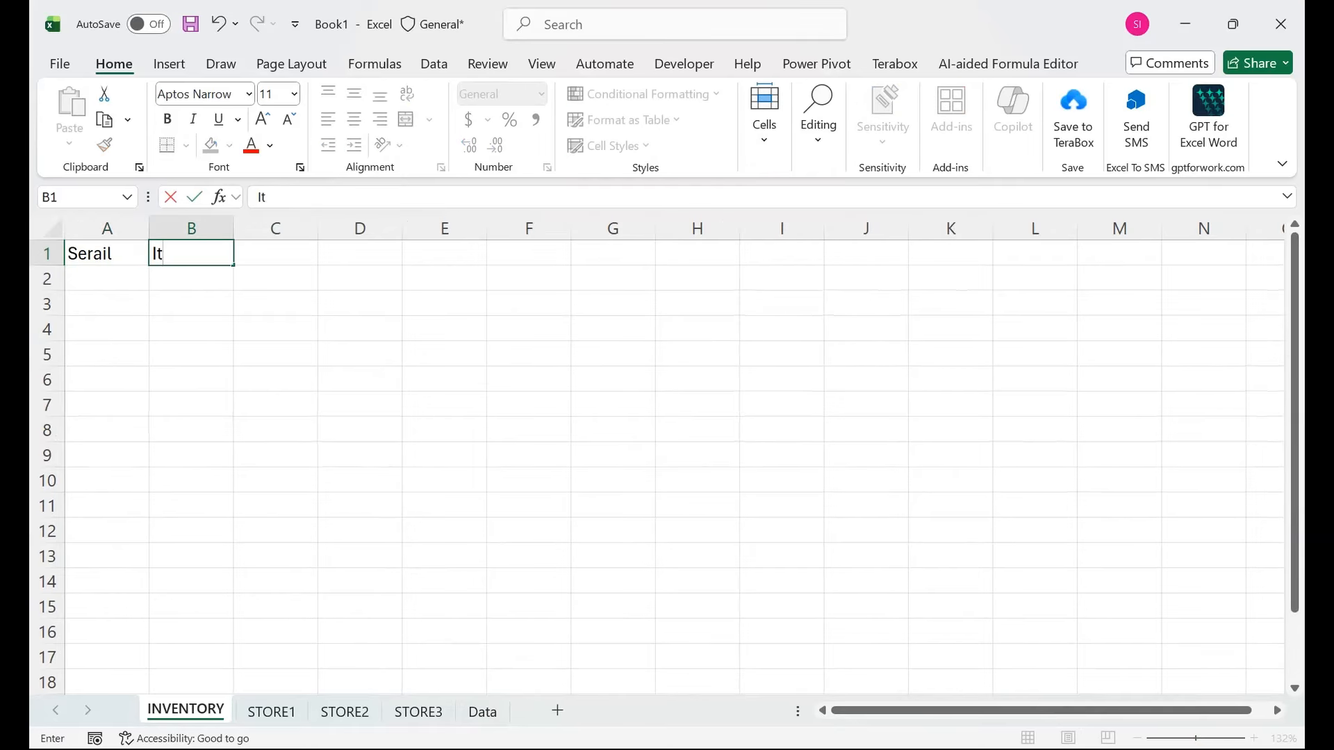
pyautogui.write('em NAme')
pyautogui.press('Tab')
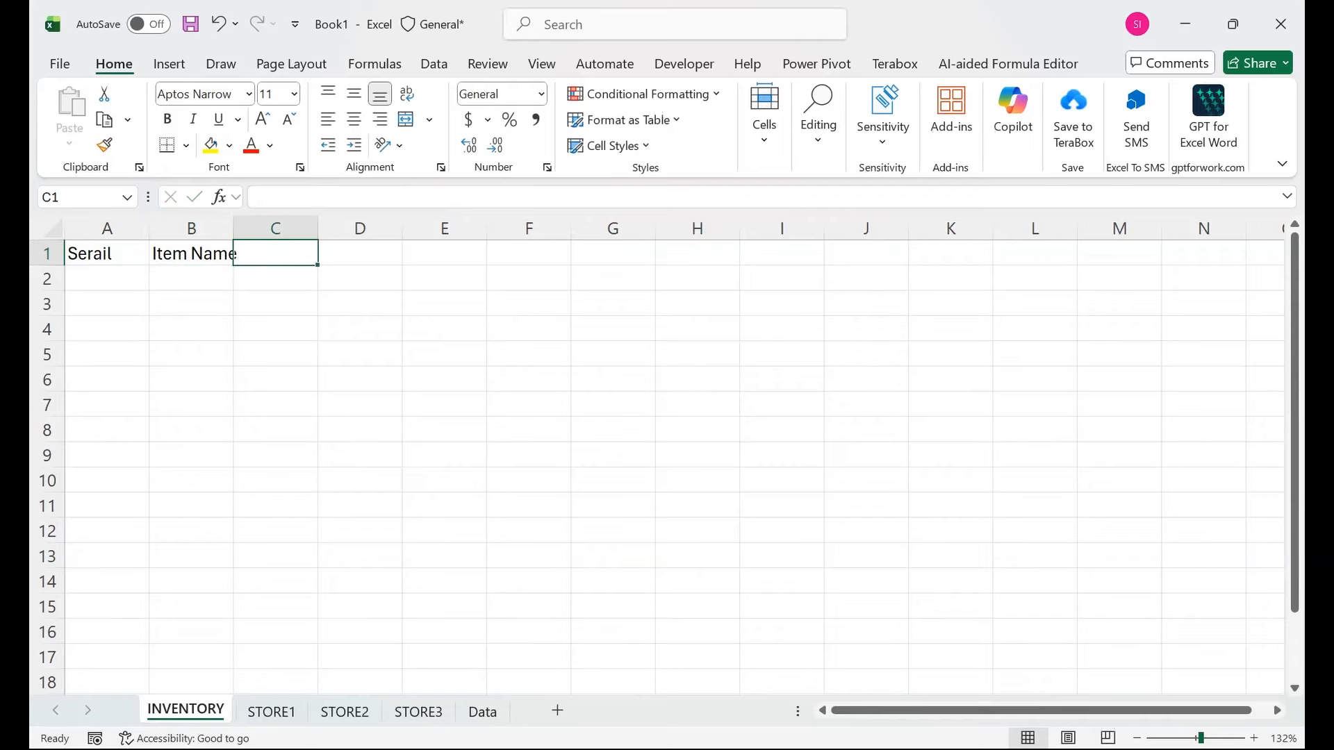
pyautogui.write('Store')
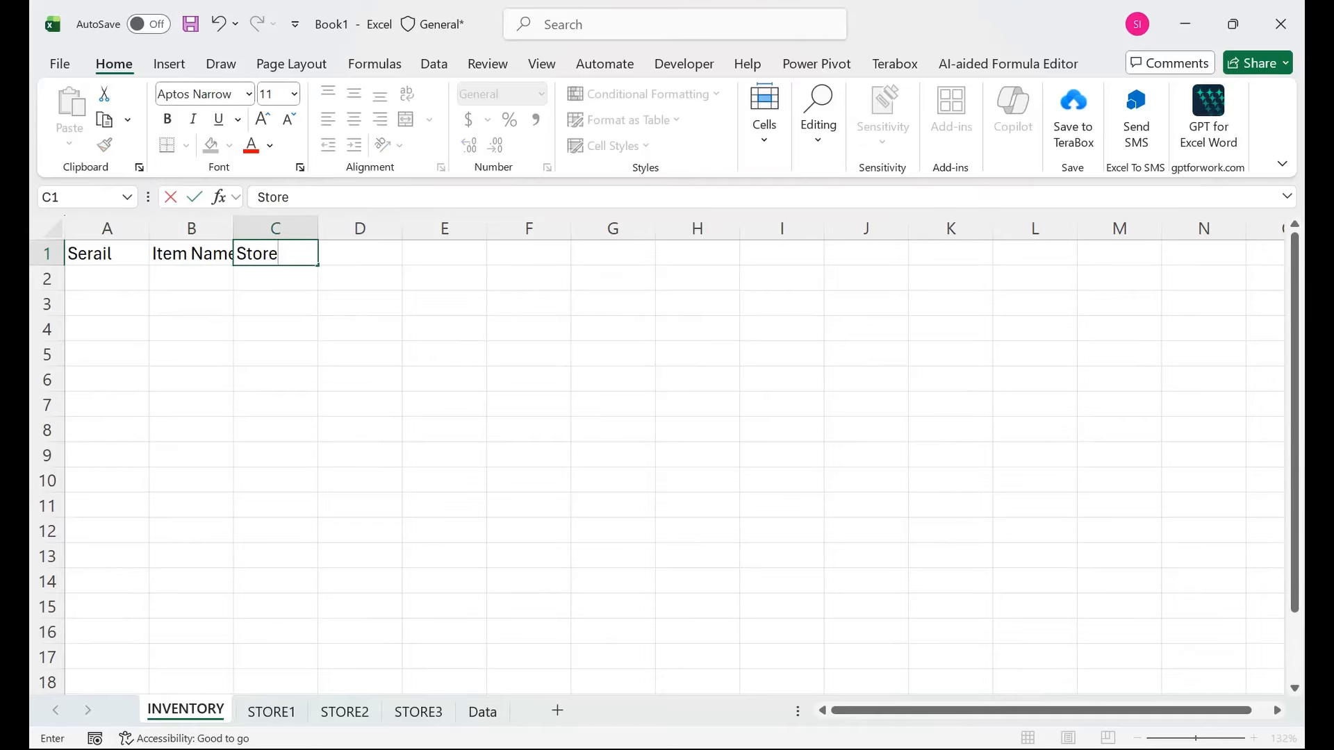
pyautogui.press('Tab')
# - Enter the header Price in cell D1, correcting its spelling
pyautogui.write('Prie')
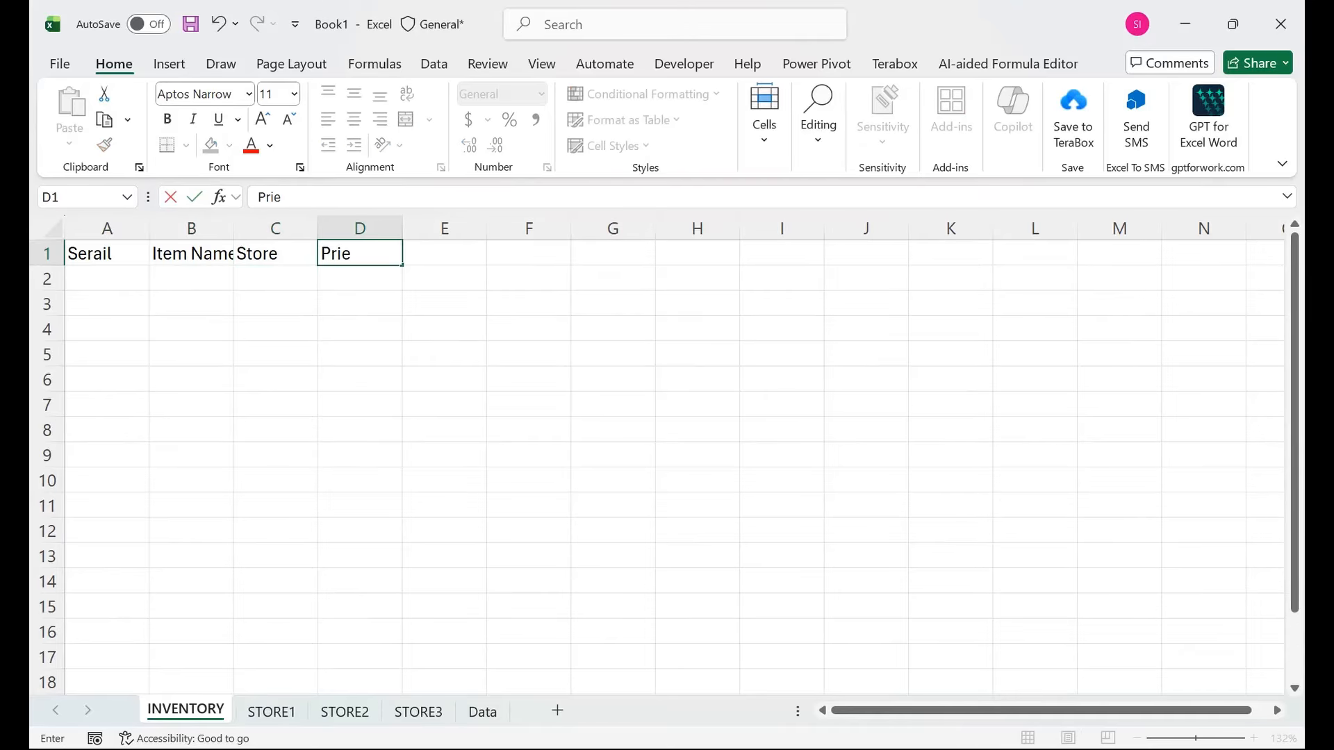
pyautogui.press('Tab')
pyautogui.press('Left')
pyautogui.press('F2')
pyautogui.press('BackSpace')
pyautogui.write('ce')
pyautogui.press('Tab')
# - Enter the headers Qt, Total and Discount in cells E1 to G1
pyautogui.write('Qt')
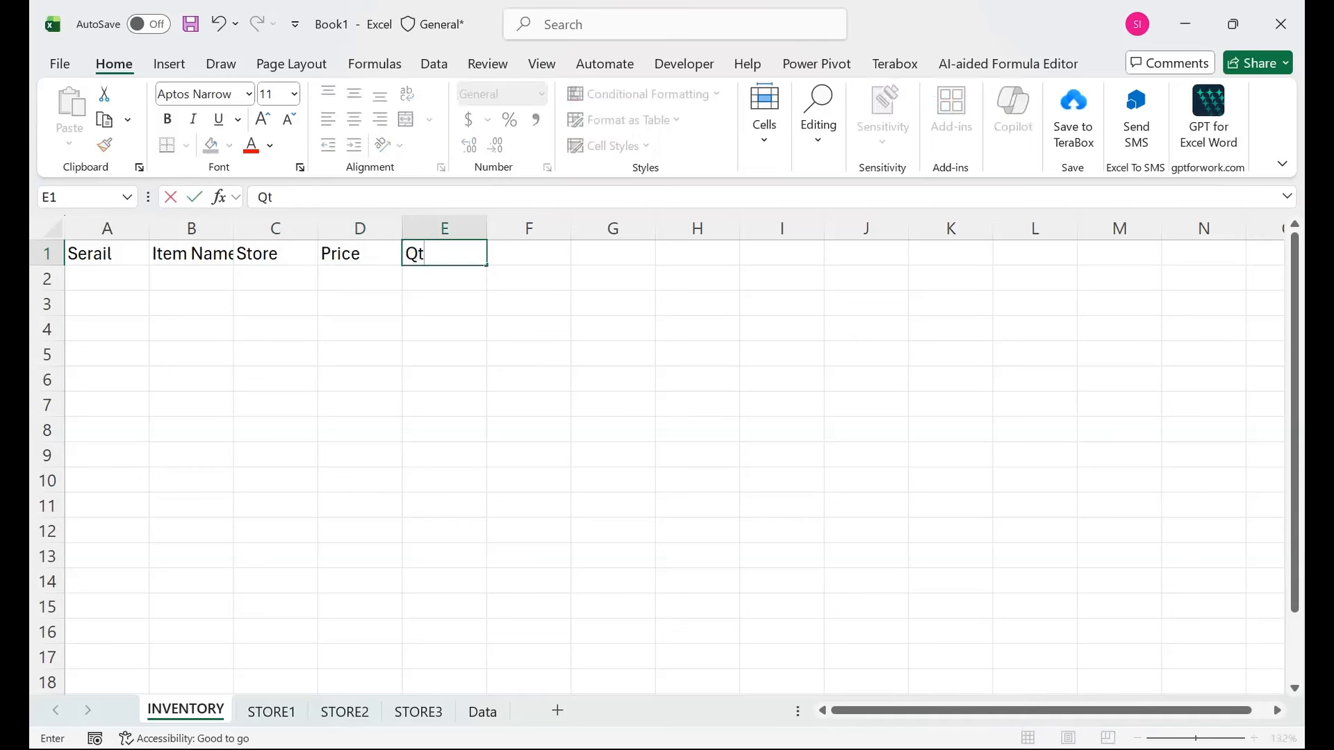
pyautogui.press('Tab')
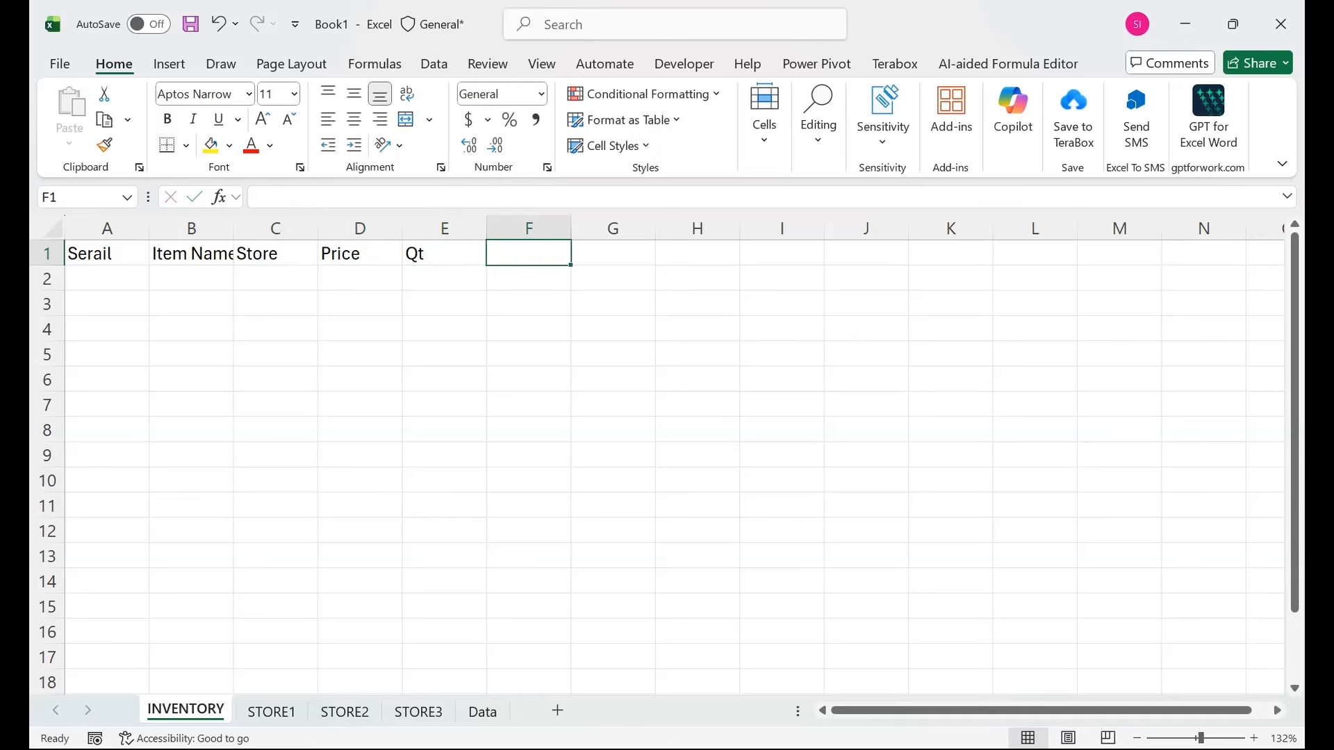
pyautogui.write('Total')
pyautogui.press('Tab')
pyautogui.write('D')
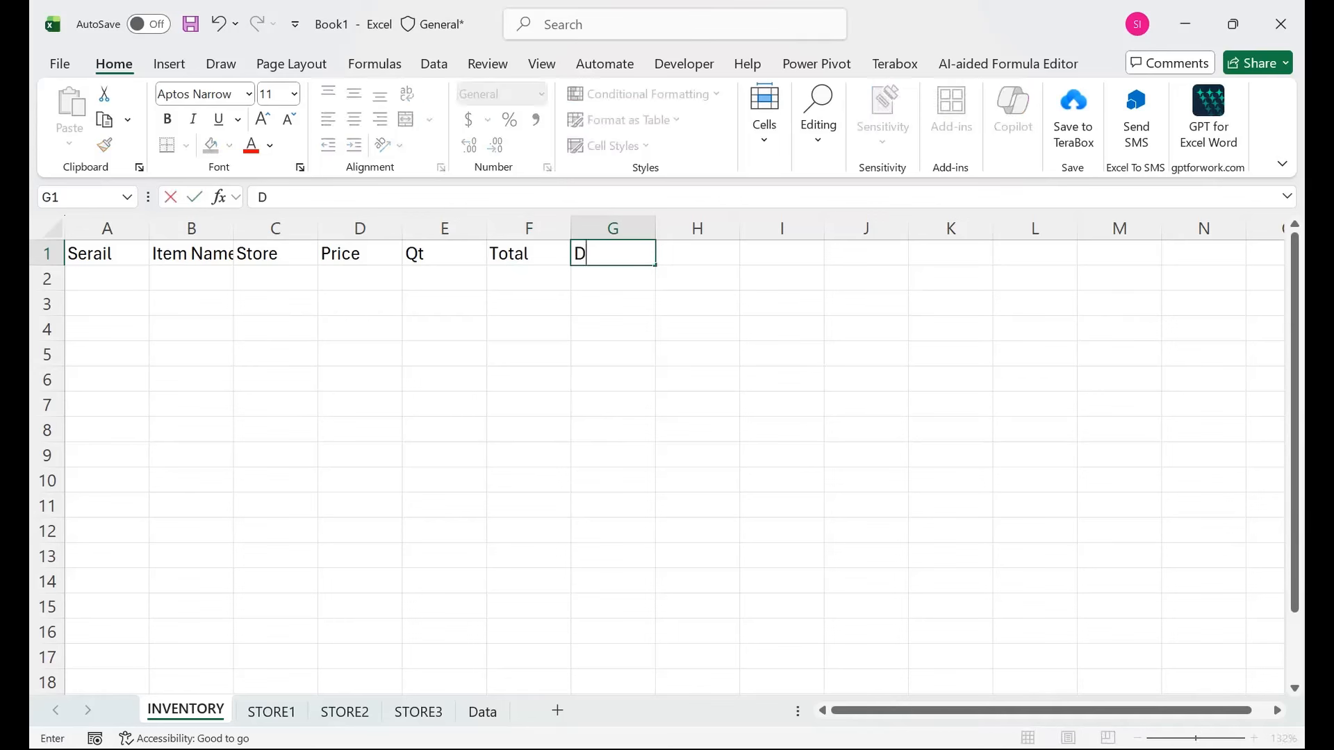
pyautogui.write('iscount')
pyautogui.press('Tab')
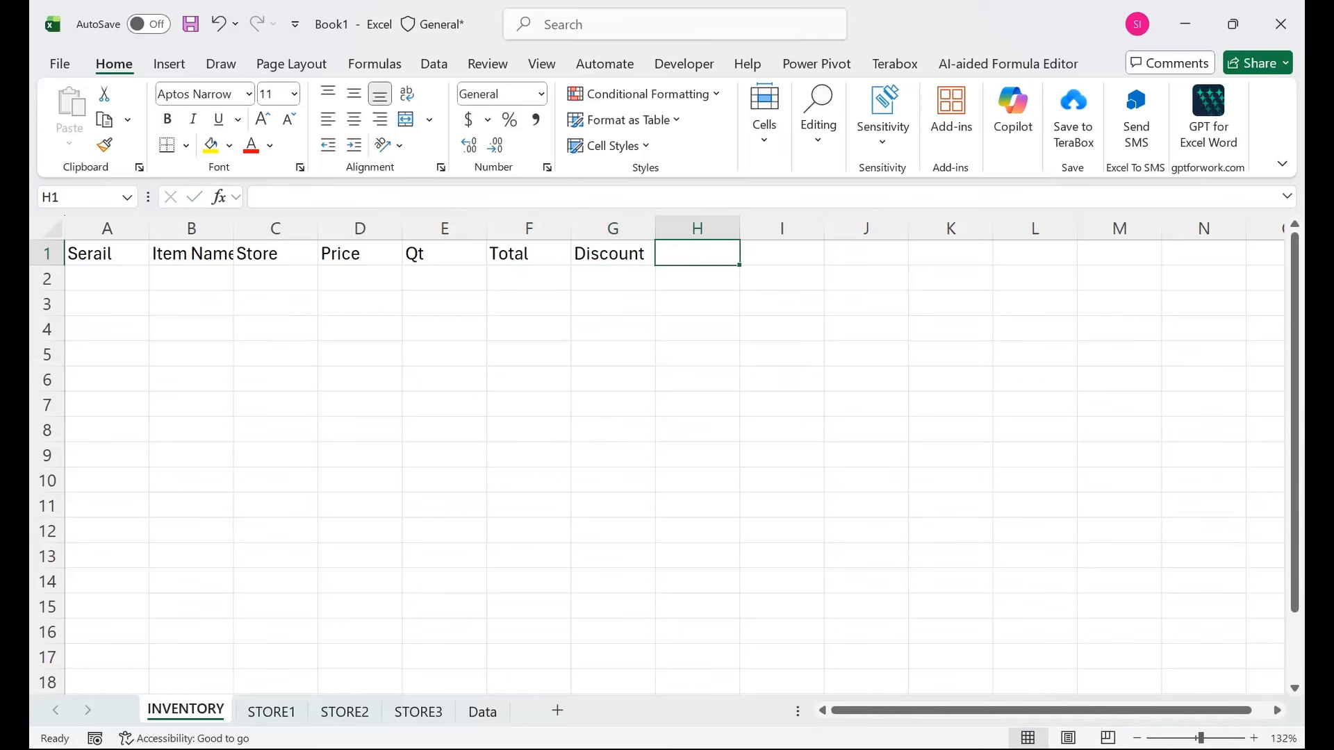
# - Fit column B to its Item Name header and make header row 1 slightly taller
pyautogui.moveTo(1201, 738); pyautogui.dragTo(1206, 739)
pyautogui.click(294, 232)
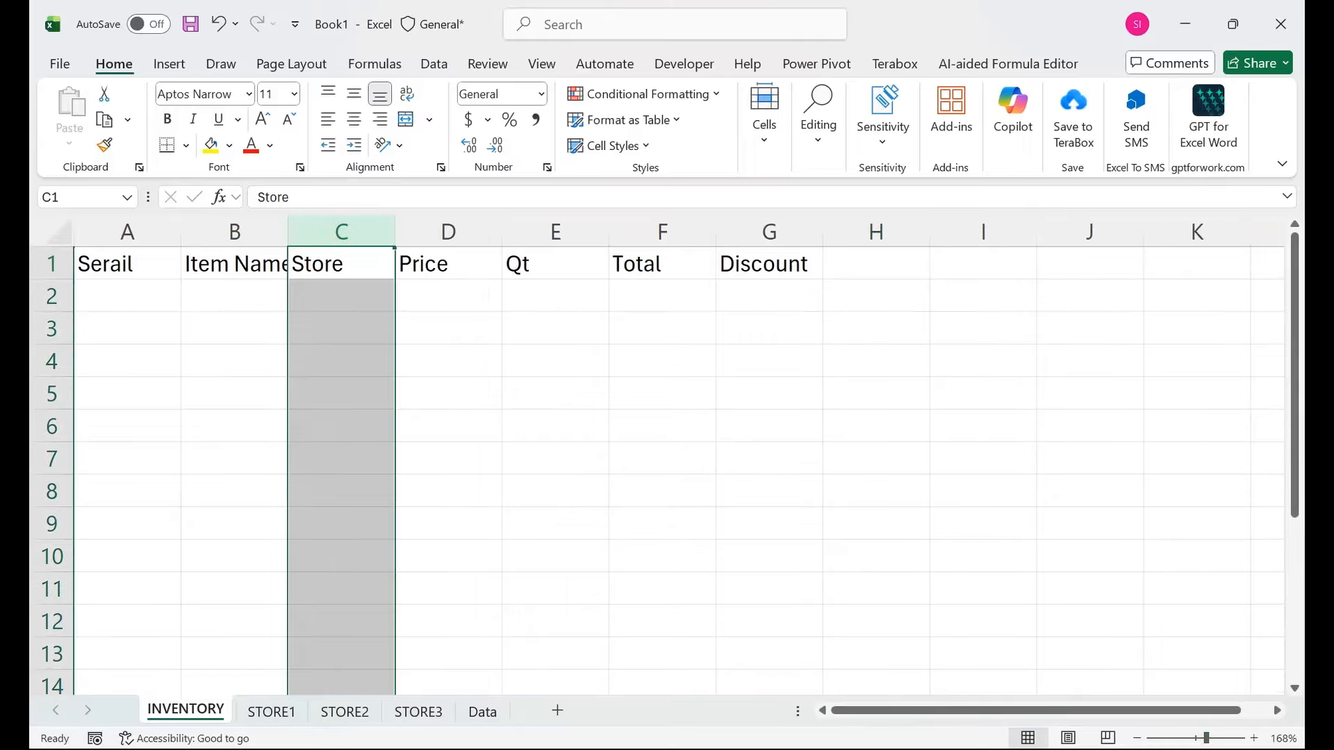
pyautogui.doubleClick(289, 232)
pyautogui.moveTo(51, 279); pyautogui.dragTo(52, 291)
# - Start a data validation for the Item Name cells B2:B13 that allows a List
pyautogui.moveTo(240, 308); pyautogui.dragTo(240, 665)
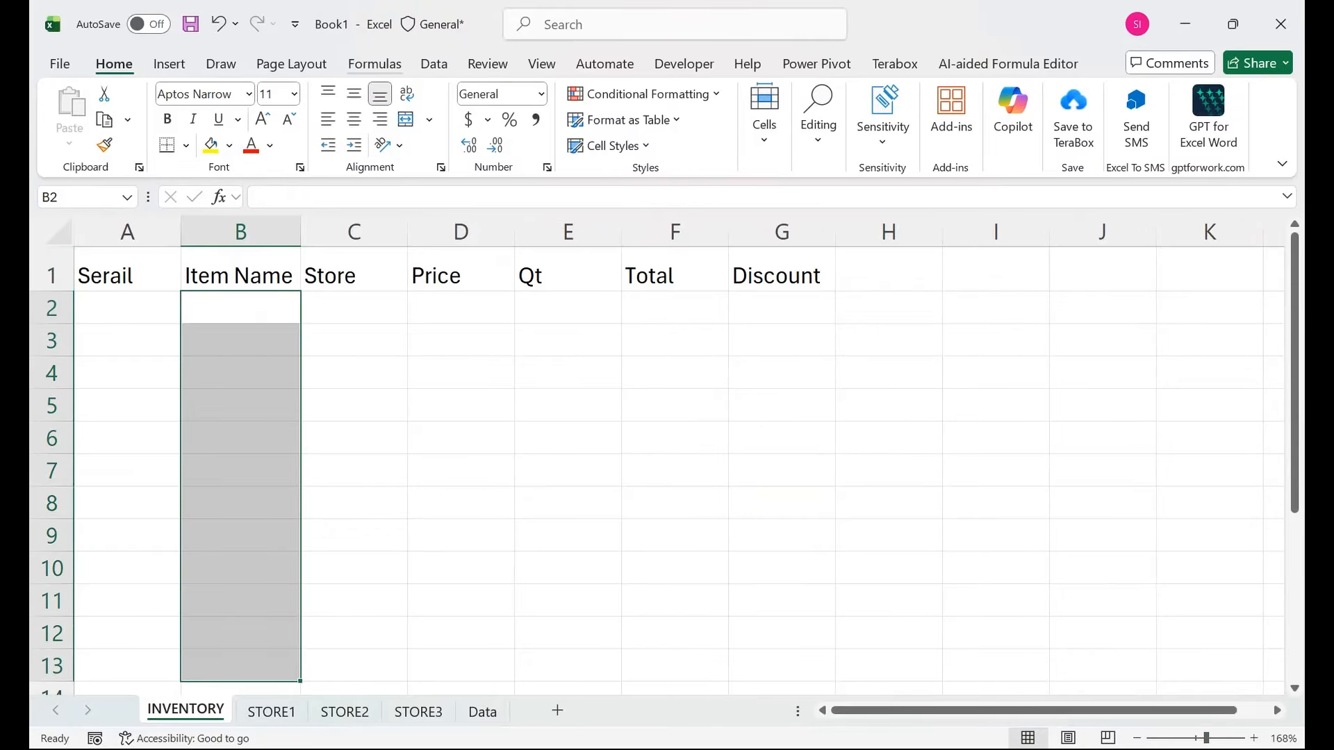
pyautogui.click(434, 63)
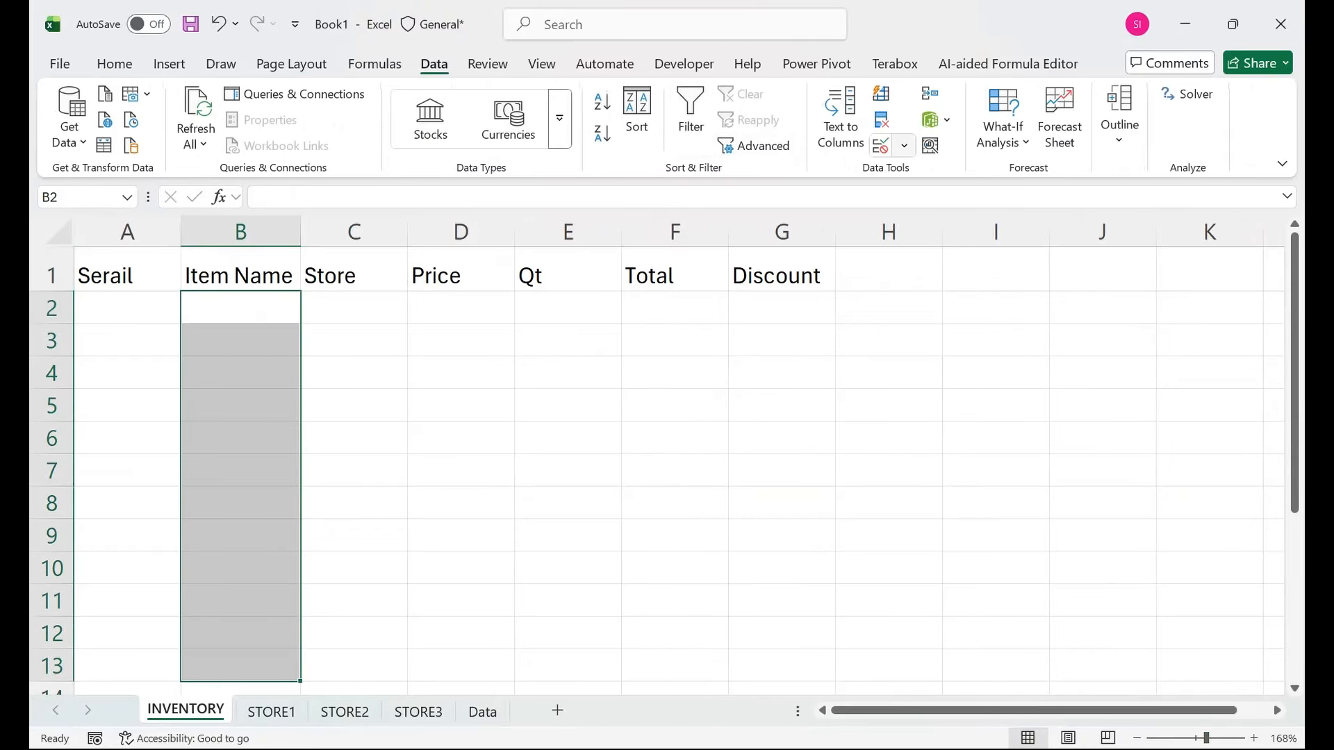
pyautogui.click(881, 146)
pyautogui.click(805, 357)
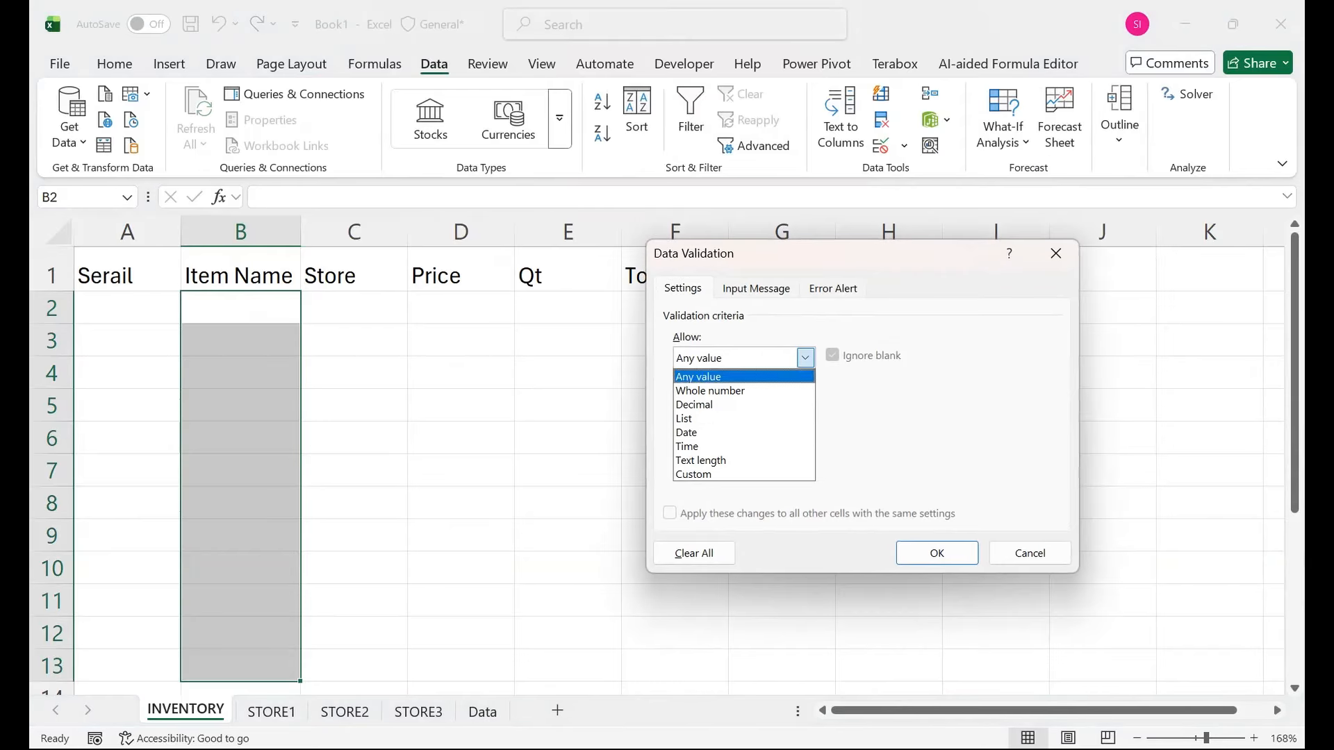
pyautogui.click(743, 419)
pyautogui.click(791, 443)
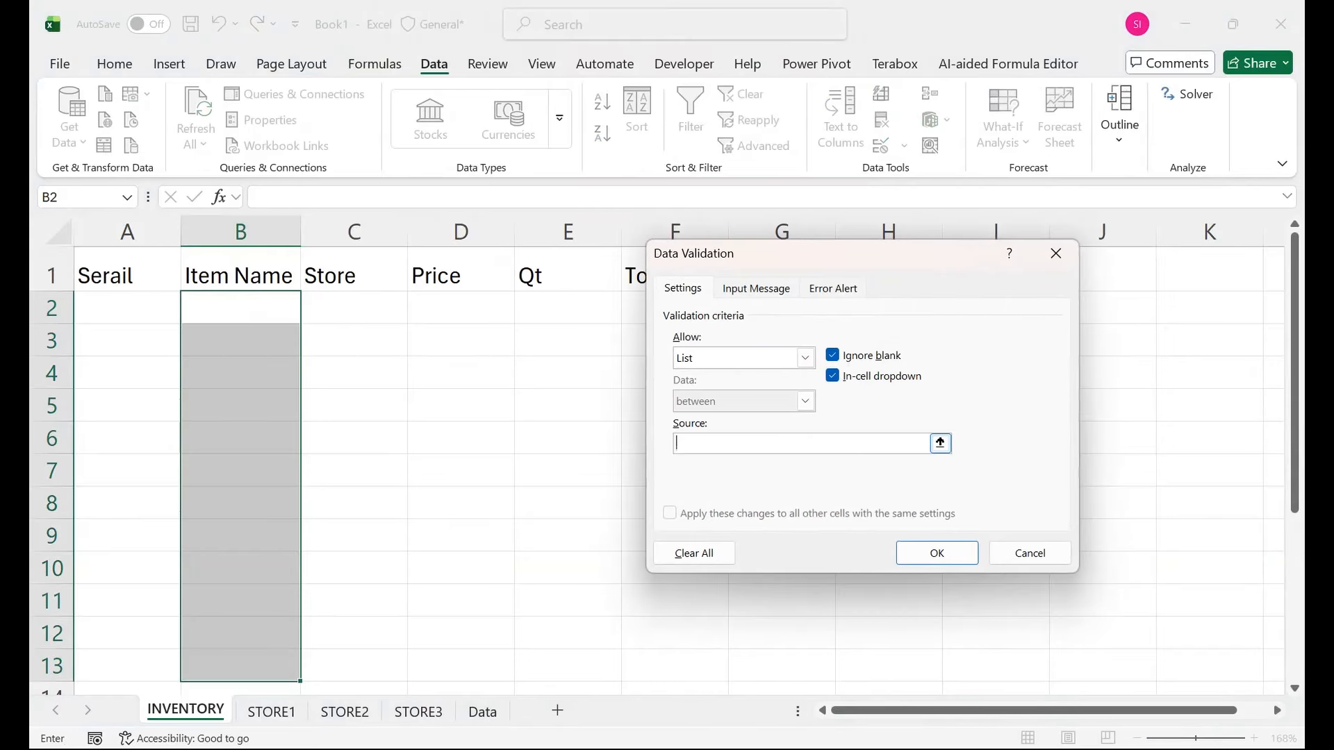
pyautogui.moveTo(239, 633); pyautogui.dragTo(264, 678)
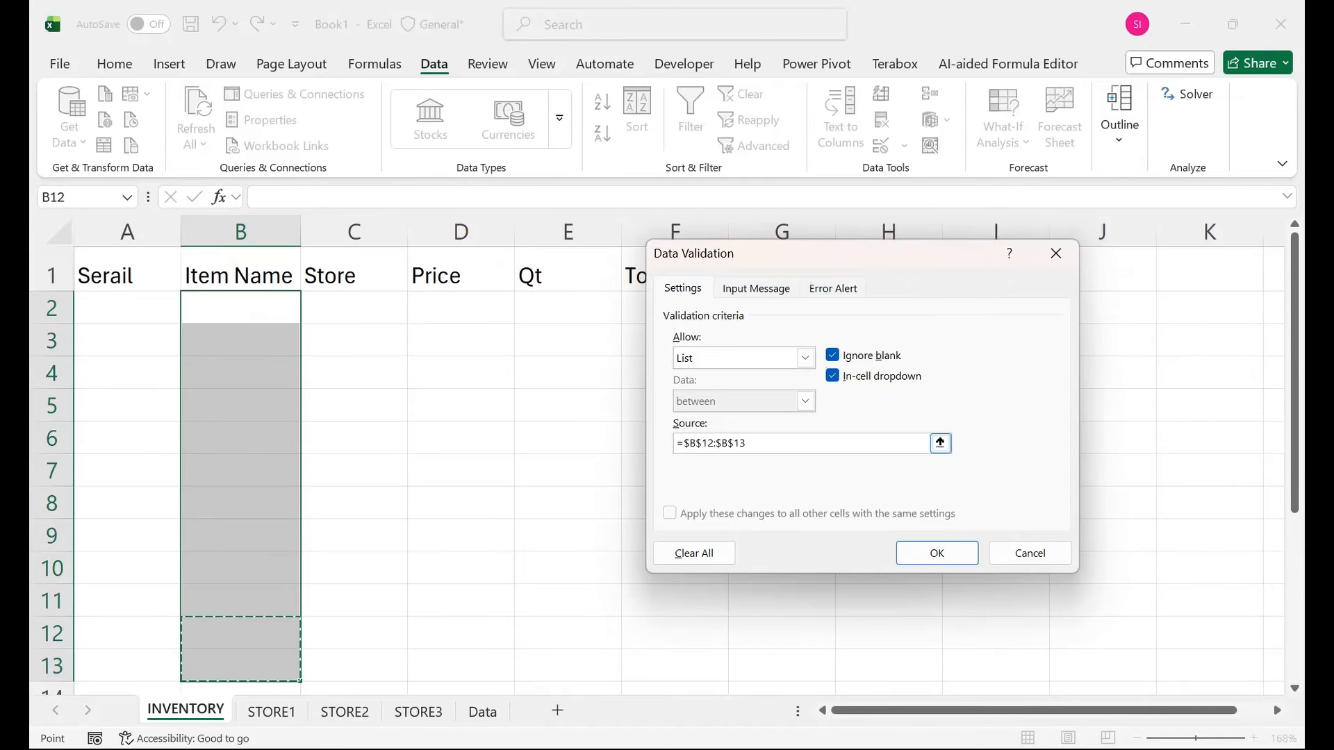
pyautogui.click(940, 443)
pyautogui.hotkey('ctrl', 'a')
pyautogui.press('BackSpace')
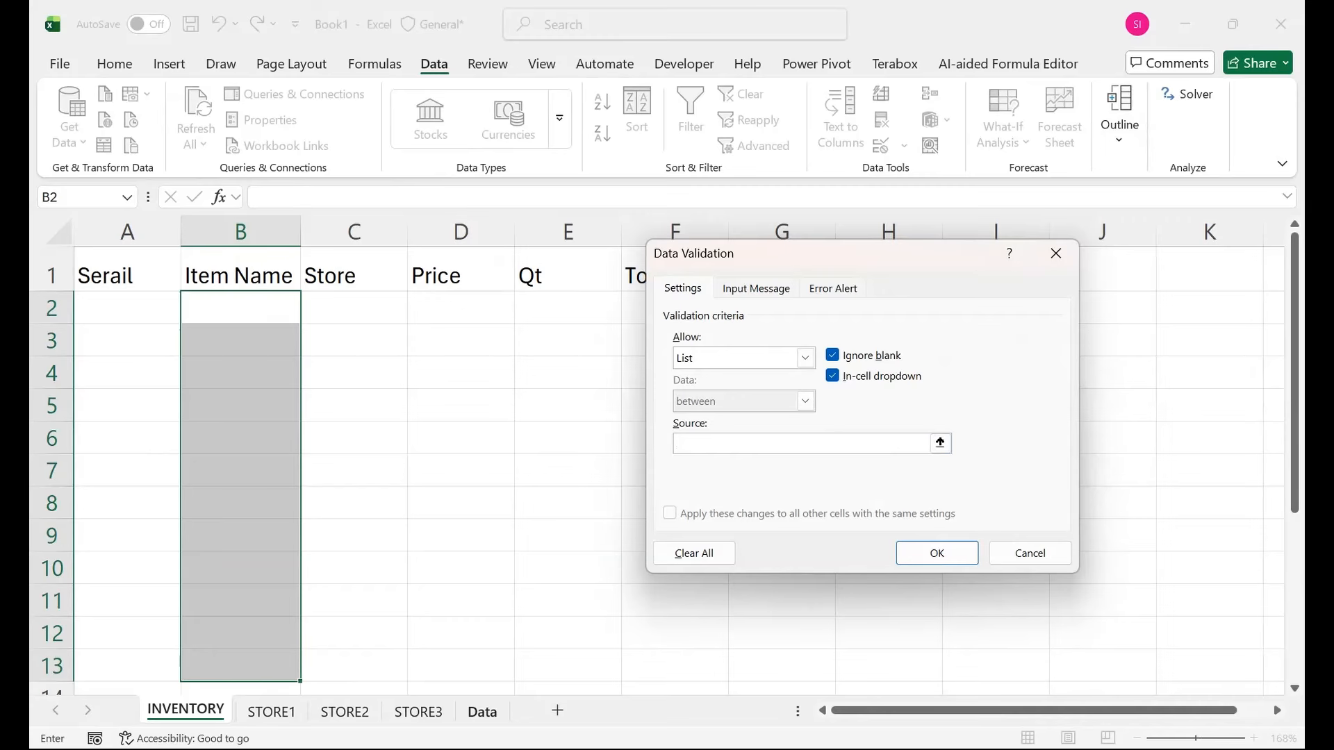
# - Set the list source to the item names in =Data!$A$2:$A$16 and apply the validation
pyautogui.click(482, 711)
pyautogui.moveTo(375, 298); pyautogui.dragTo(403, 564)
pyautogui.moveTo(195, 298); pyautogui.dragTo(316, 643)
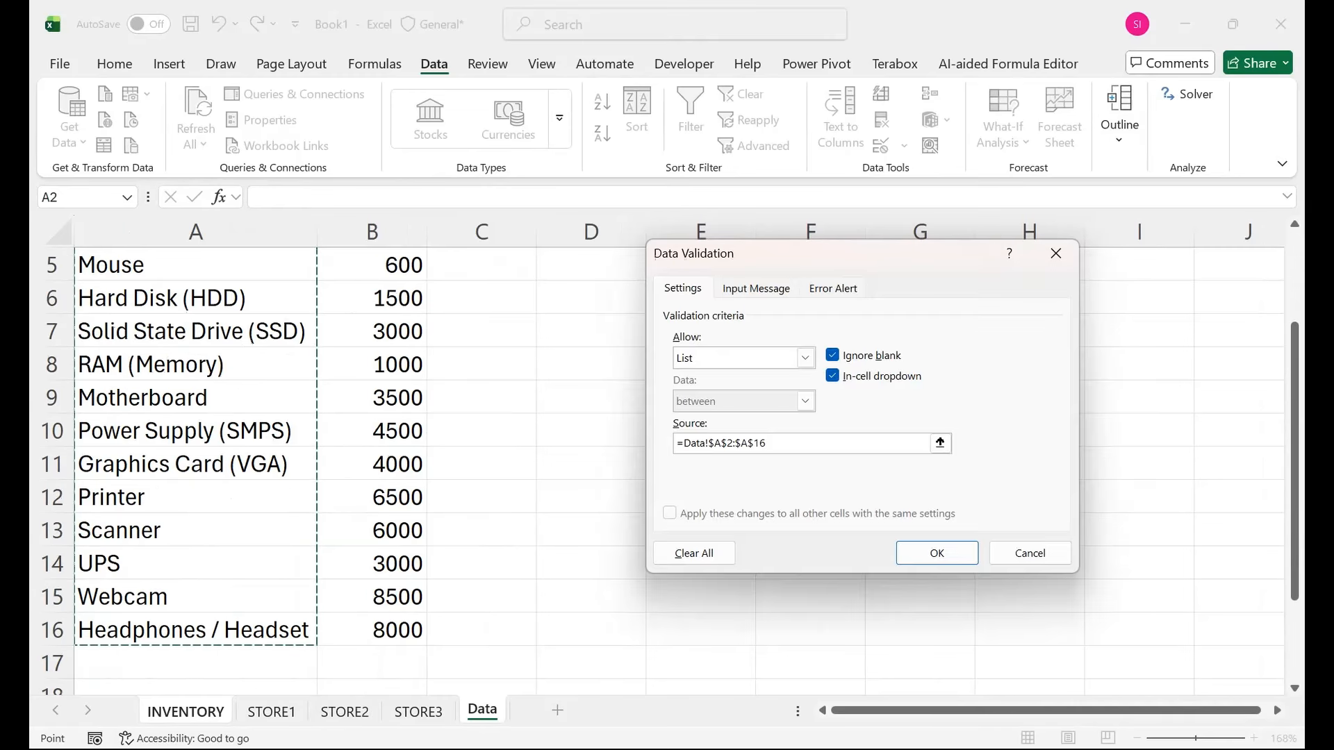
pyautogui.press('Return')
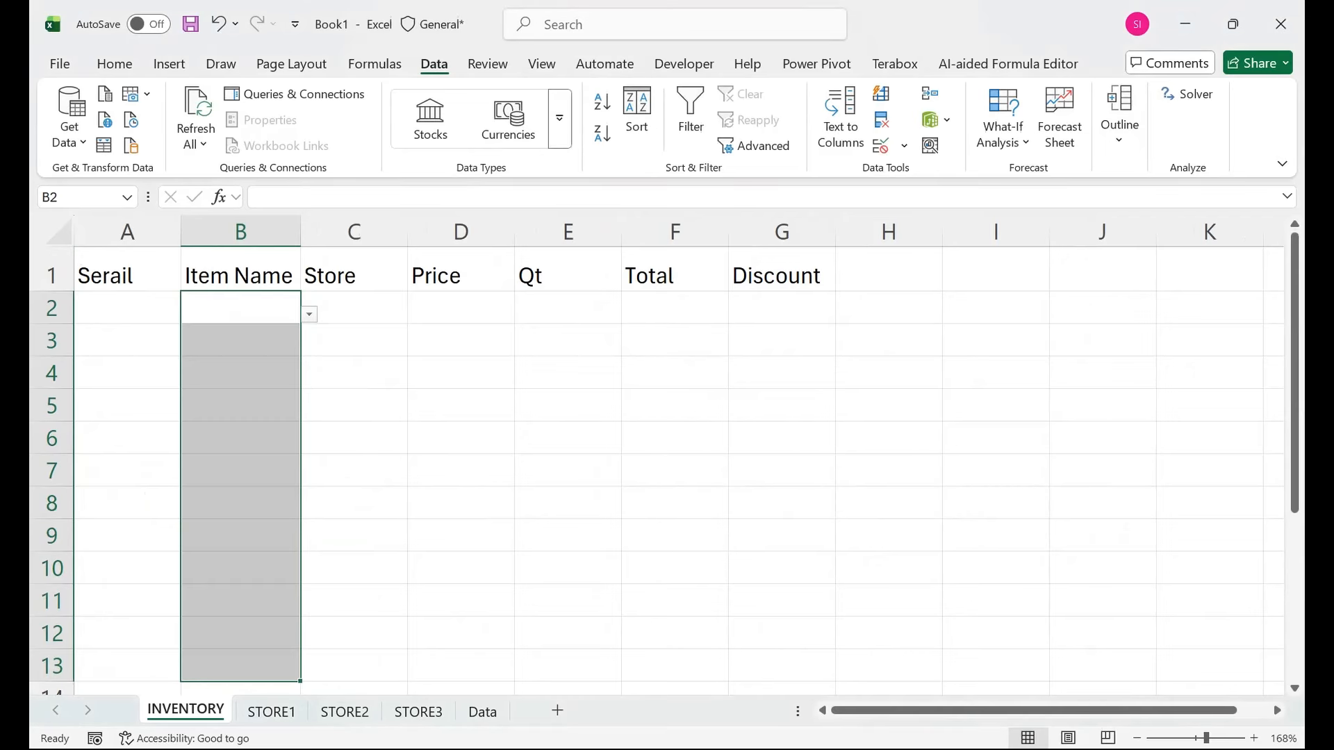
# - Apply a Thick Bottom Border to the table range A2:G14
pyautogui.click(354, 308)
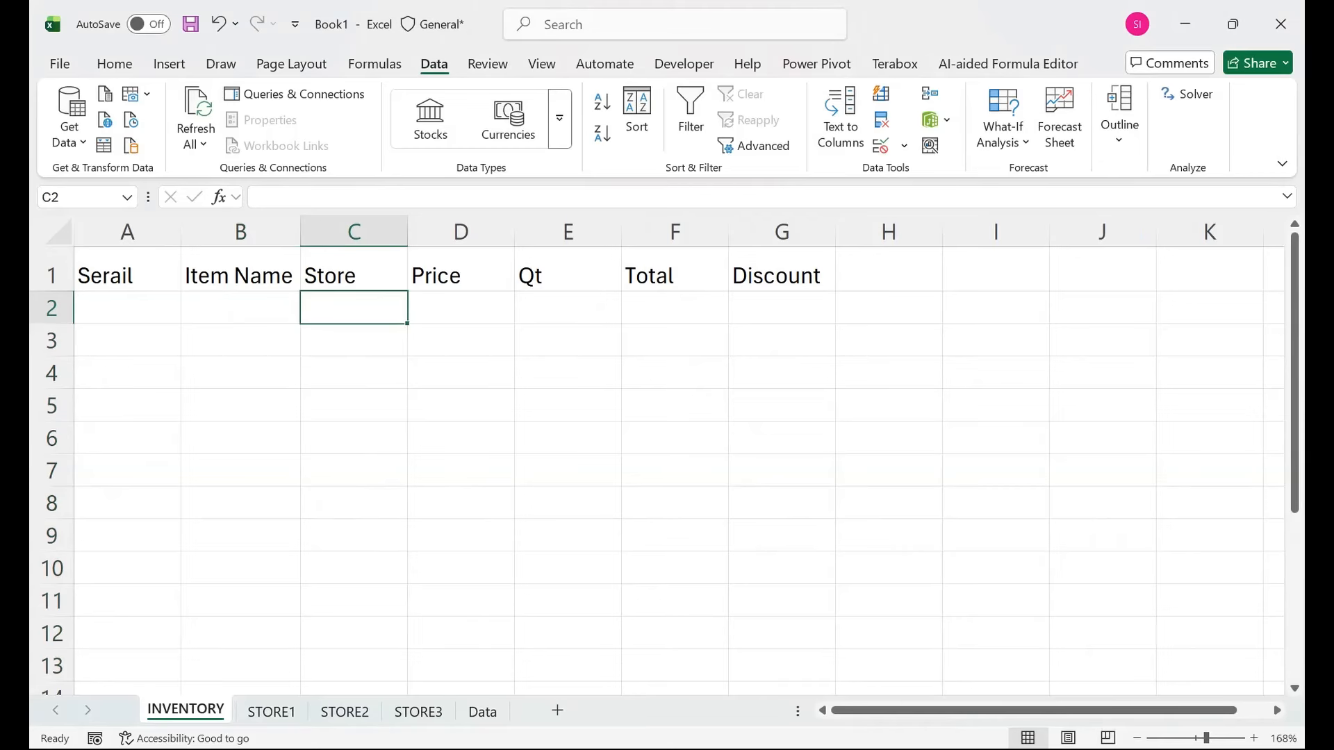
pyautogui.moveTo(781, 308); pyautogui.dragTo(127, 686)
pyautogui.click(114, 63)
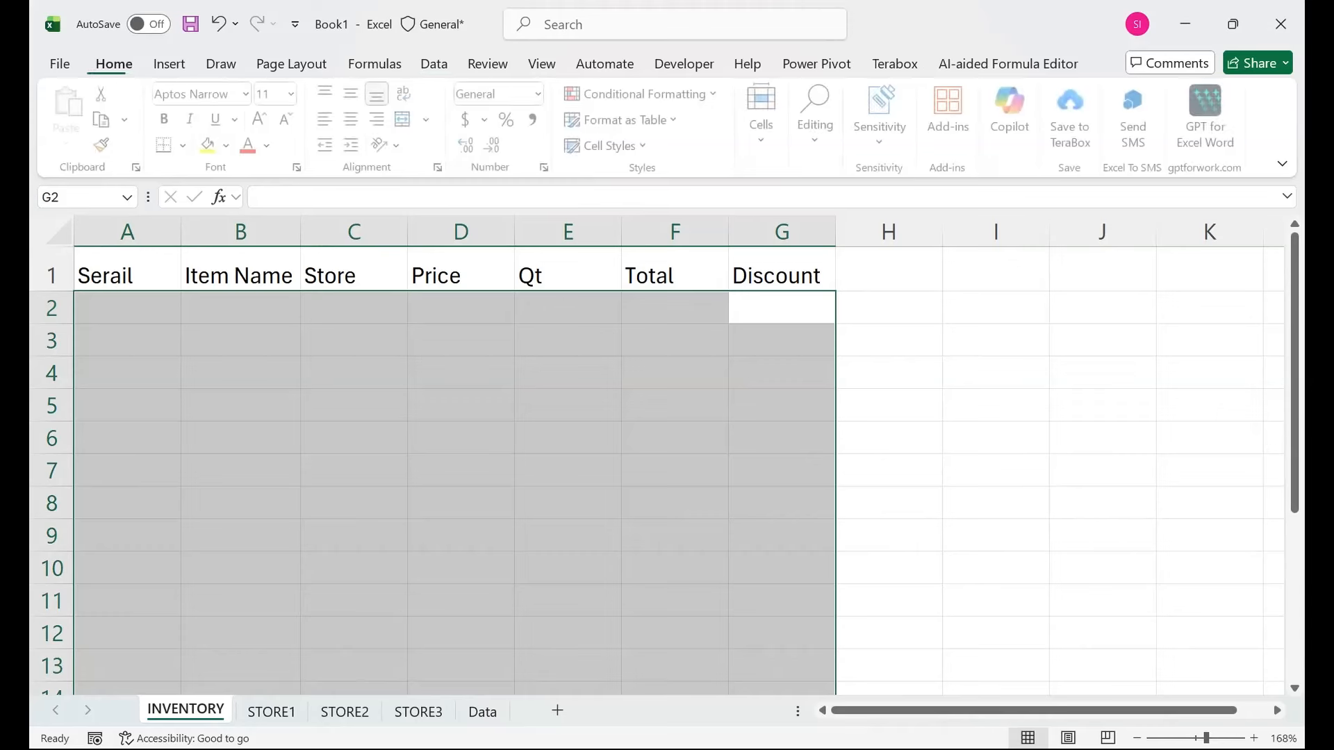
pyautogui.click(186, 144)
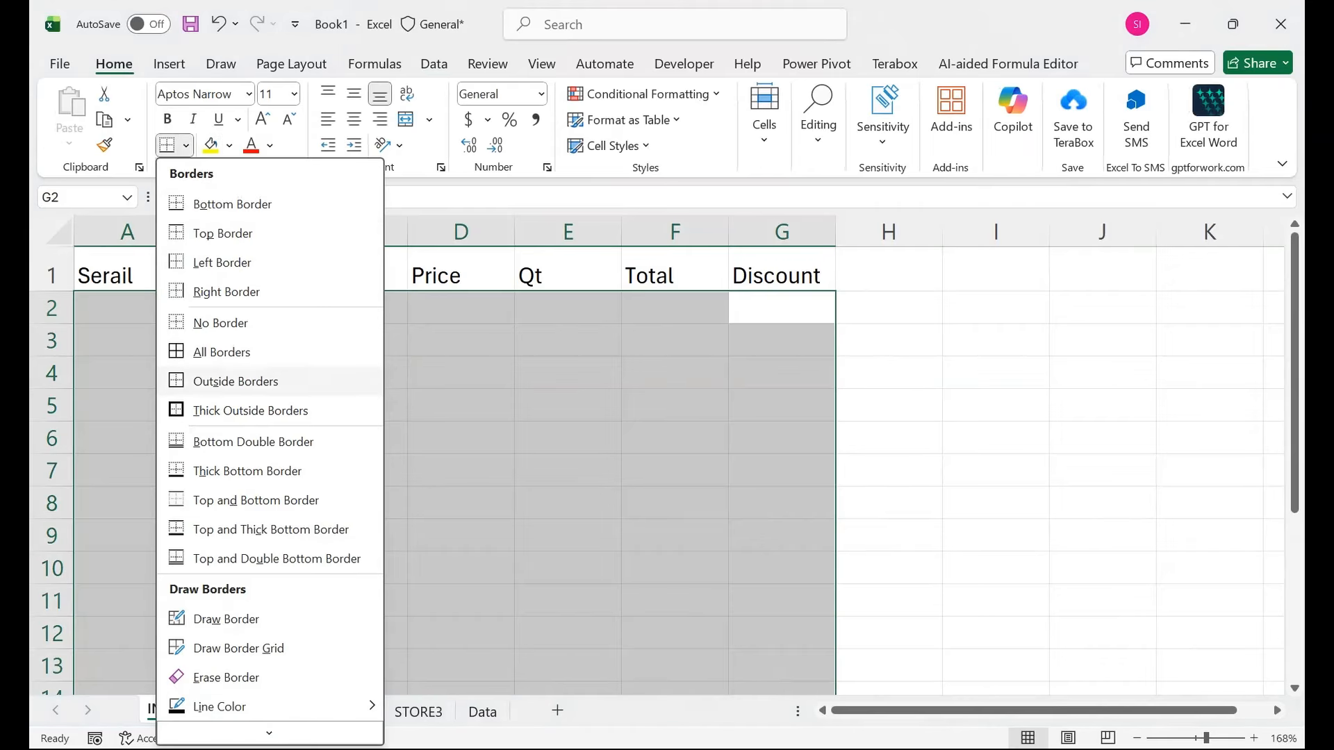
pyautogui.click(247, 471)
# - Start a data validation for the Store cells C2:C14 that allows a List
pyautogui.moveTo(354, 308); pyautogui.dragTo(354, 688)
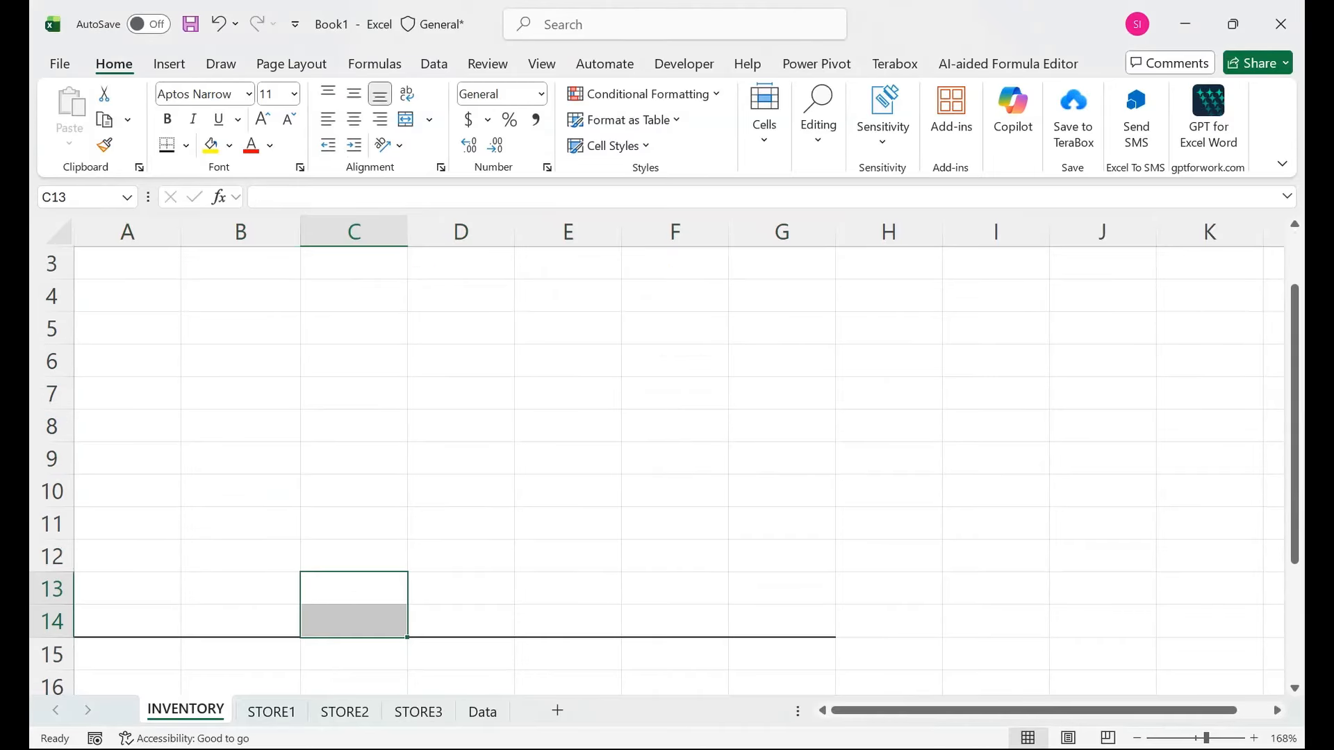
pyautogui.moveTo(354, 620)
pyautogui.mouseDown()
pyautogui.moveTo(354, 278)
pyautogui.moveTo(375, 625)
pyautogui.mouseUp()
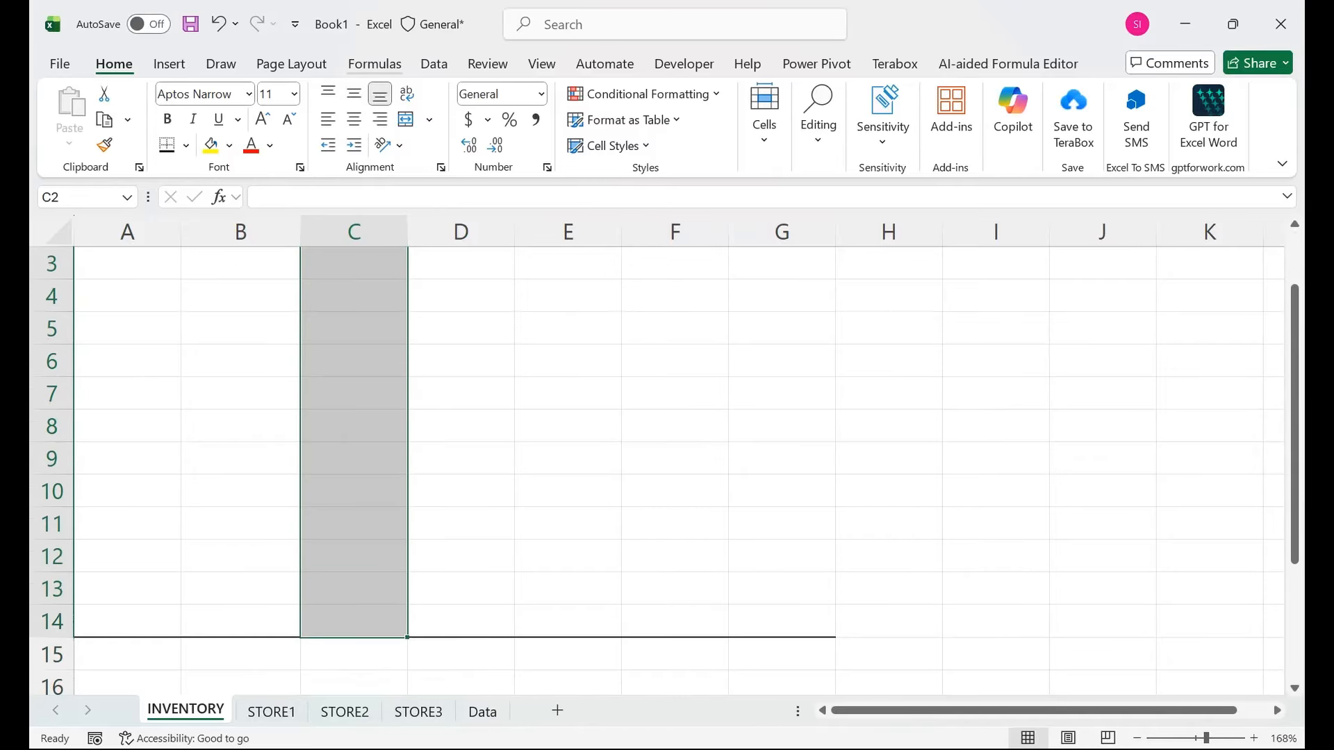
pyautogui.click(434, 64)
pyautogui.click(904, 145)
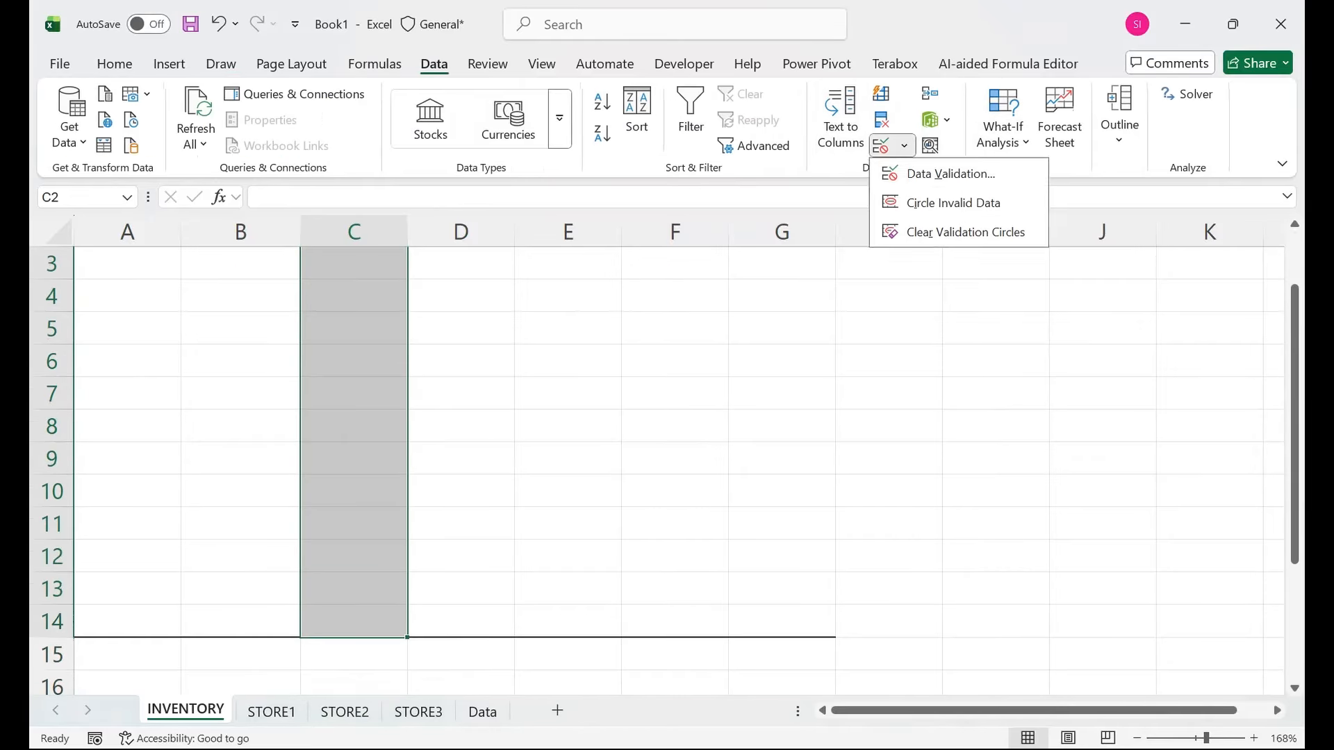
pyautogui.click(924, 173)
pyautogui.click(805, 357)
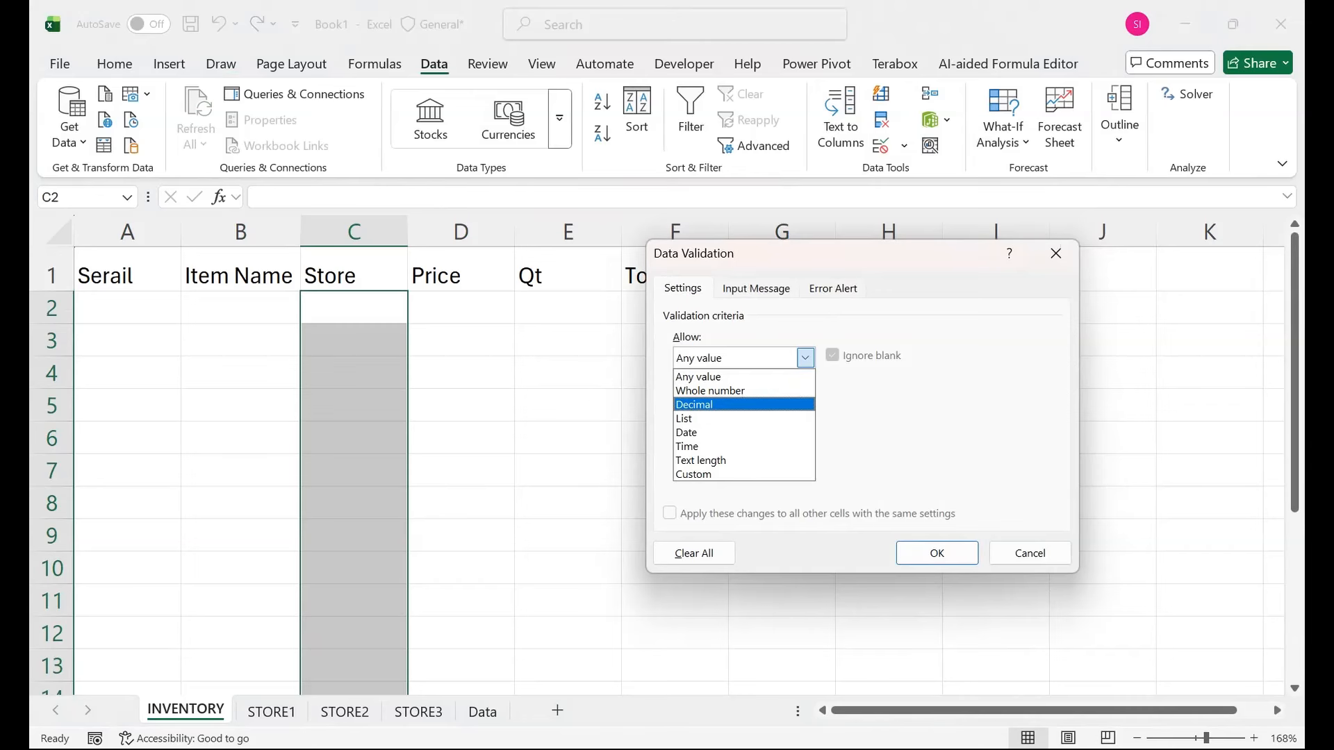
pyautogui.click(736, 419)
# - Apply the list source Store1,Store2,Store3 to the Store cells and choose Store1 in C2
pyautogui.click(764, 444)
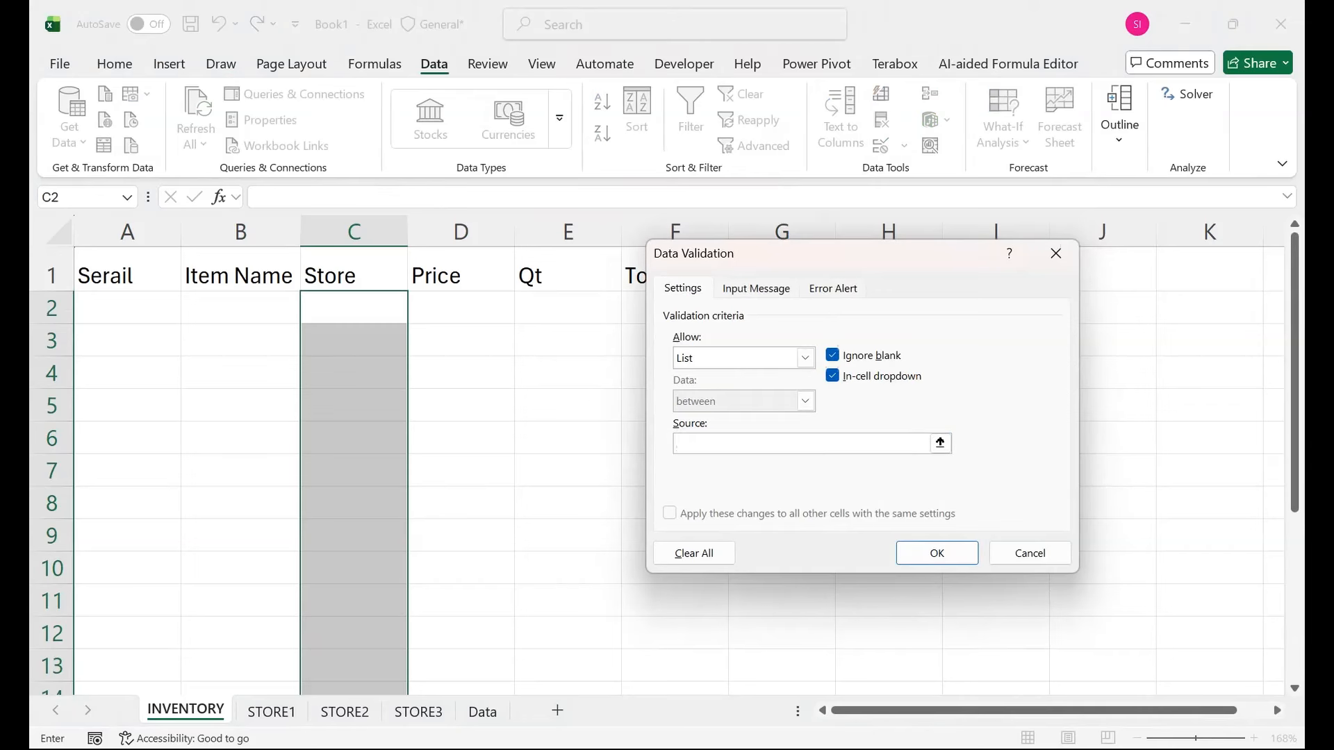
pyautogui.write('Store1,Store2,Store3')
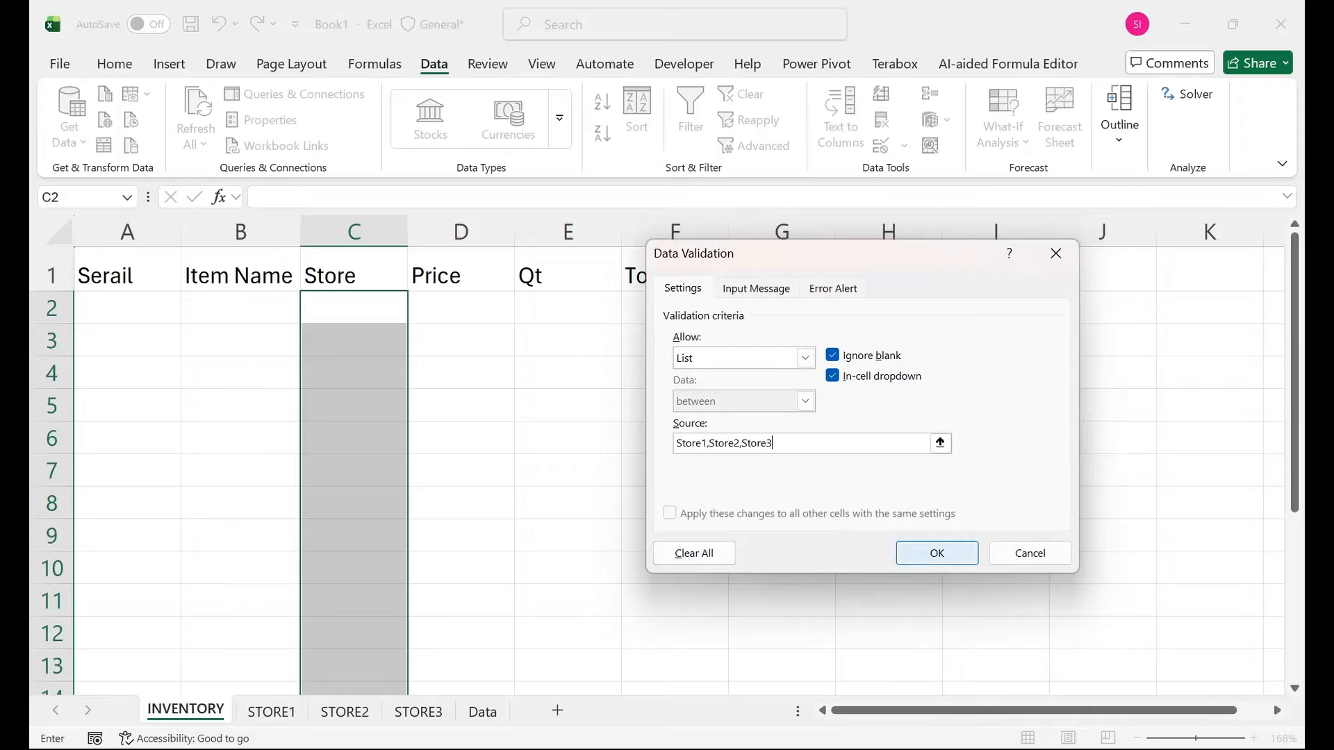
pyautogui.click(936, 554)
pyautogui.click(416, 315)
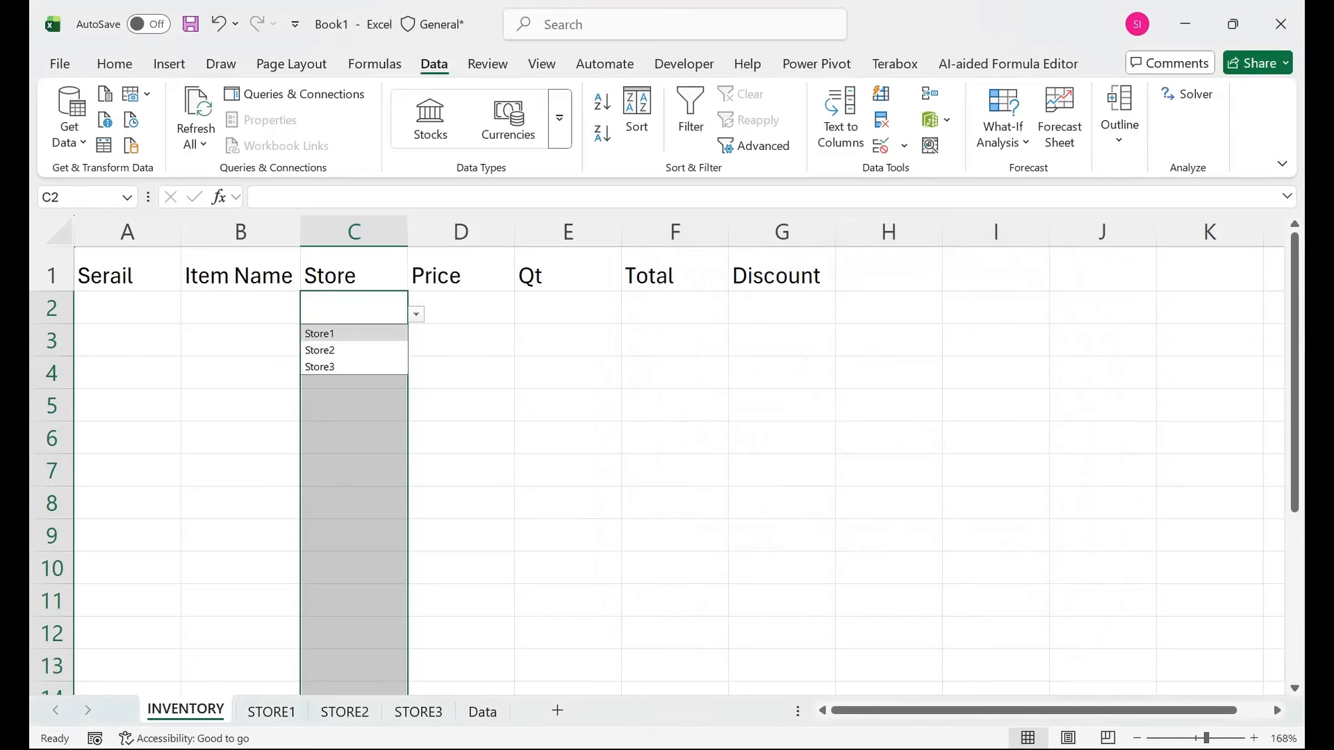
pyautogui.click(352, 334)
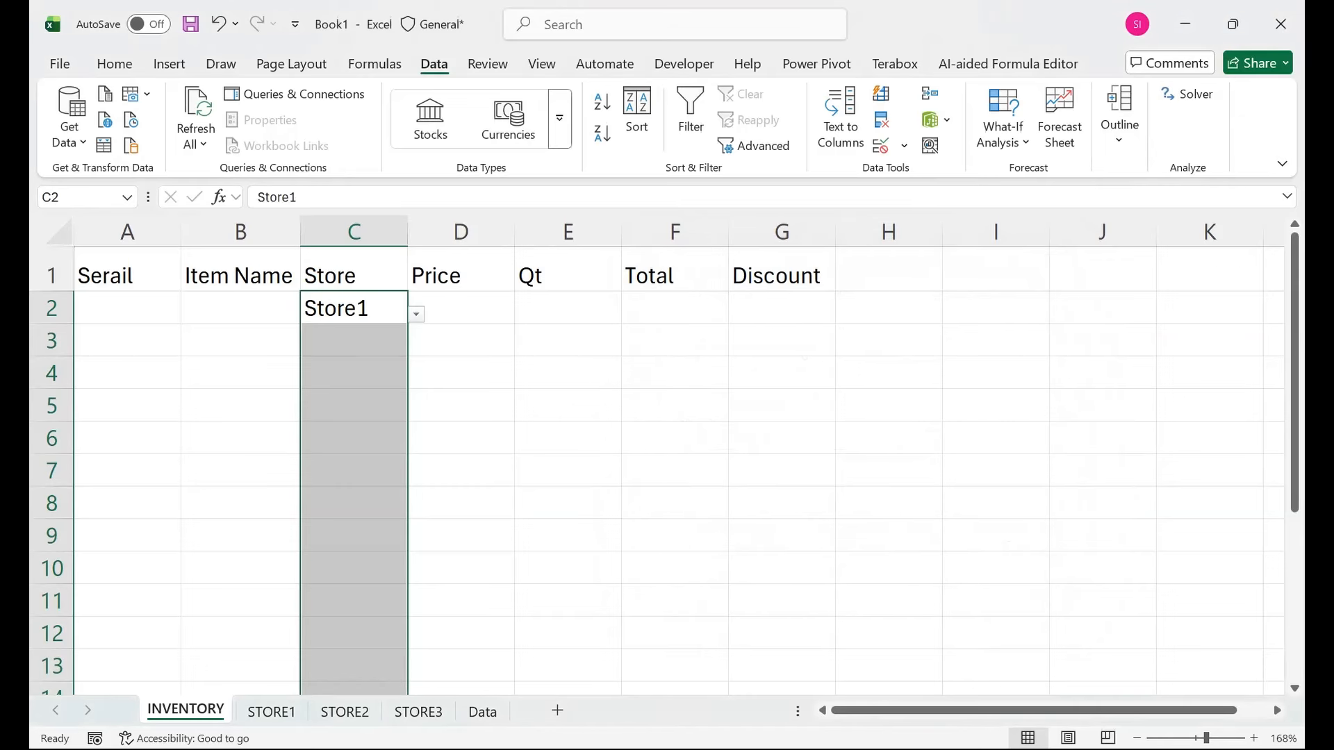
# - Centre the header cells A1:G1 horizontally and vertically and make them bold
pyautogui.moveTo(782, 276); pyautogui.dragTo(127, 276)
pyautogui.click(114, 64)
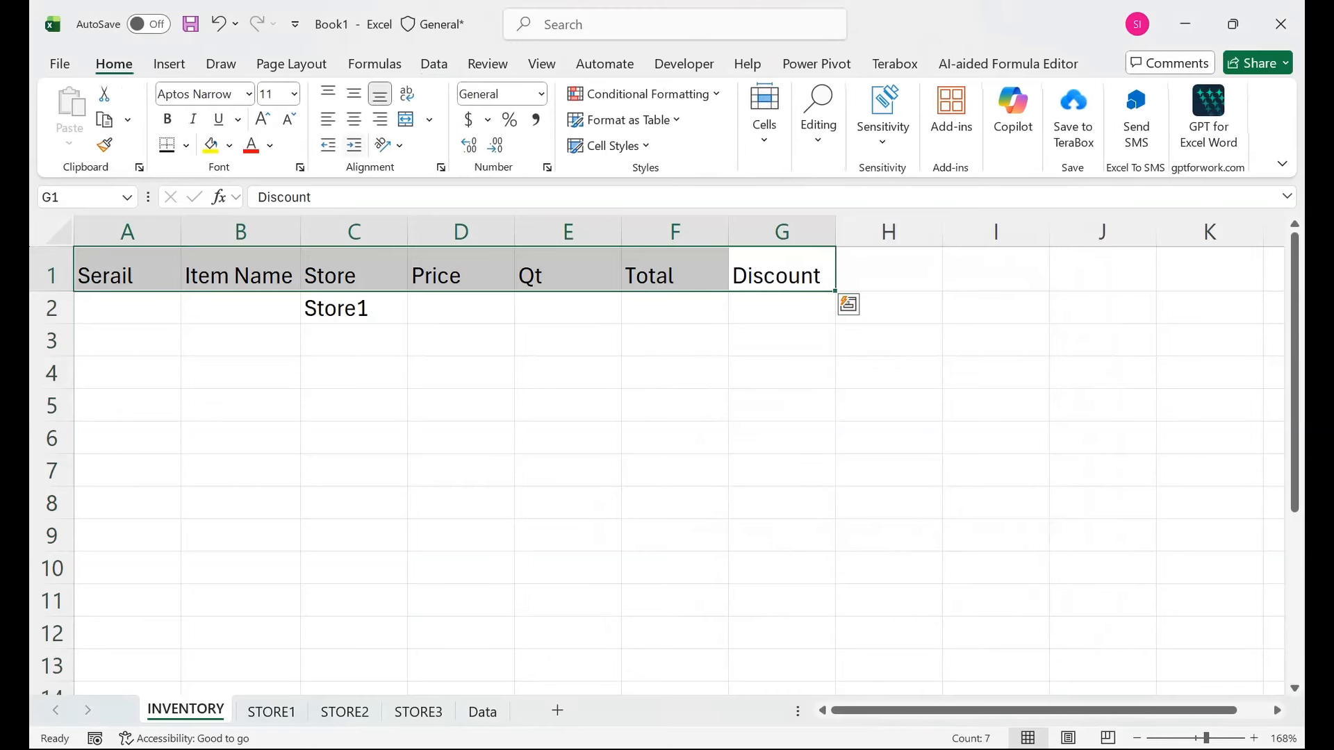
pyautogui.click(353, 119)
pyautogui.click(354, 94)
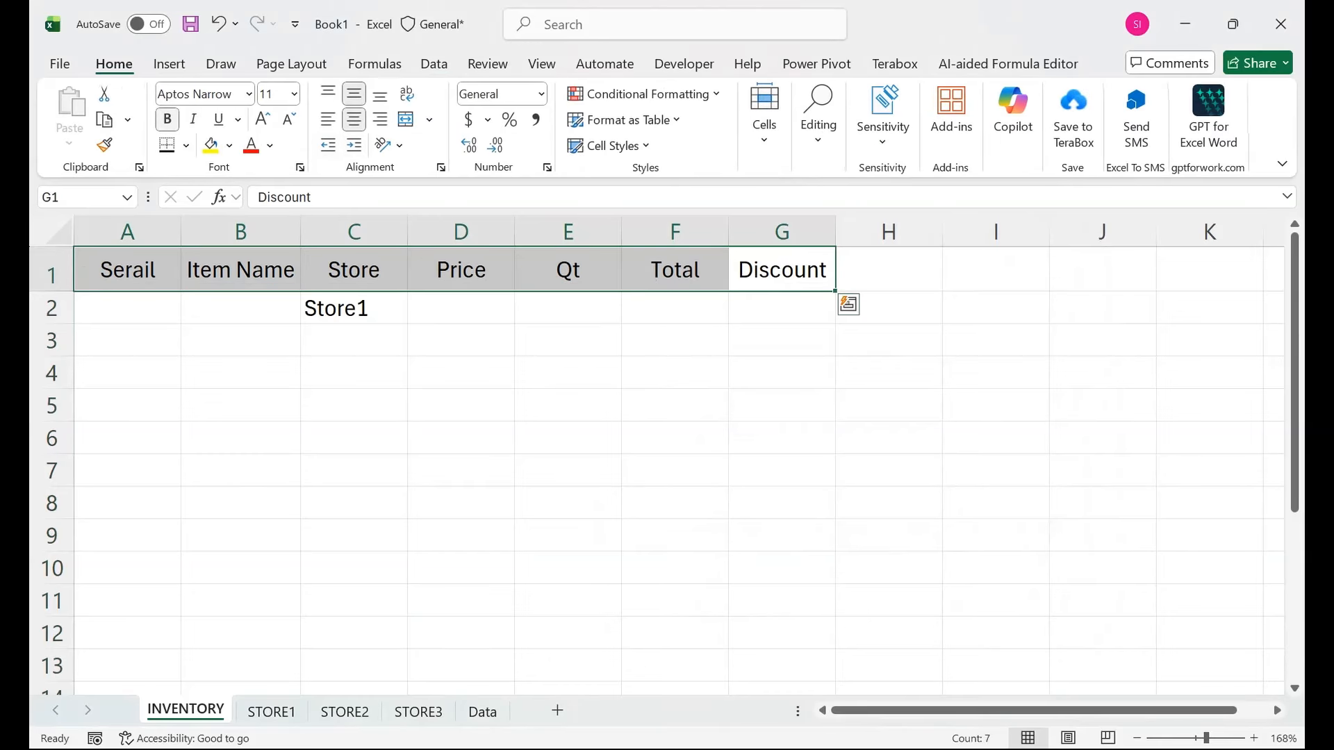
pyautogui.click(166, 120)
# - Give the header row A1:G1 a dark purple fill and white text
pyautogui.click(229, 145)
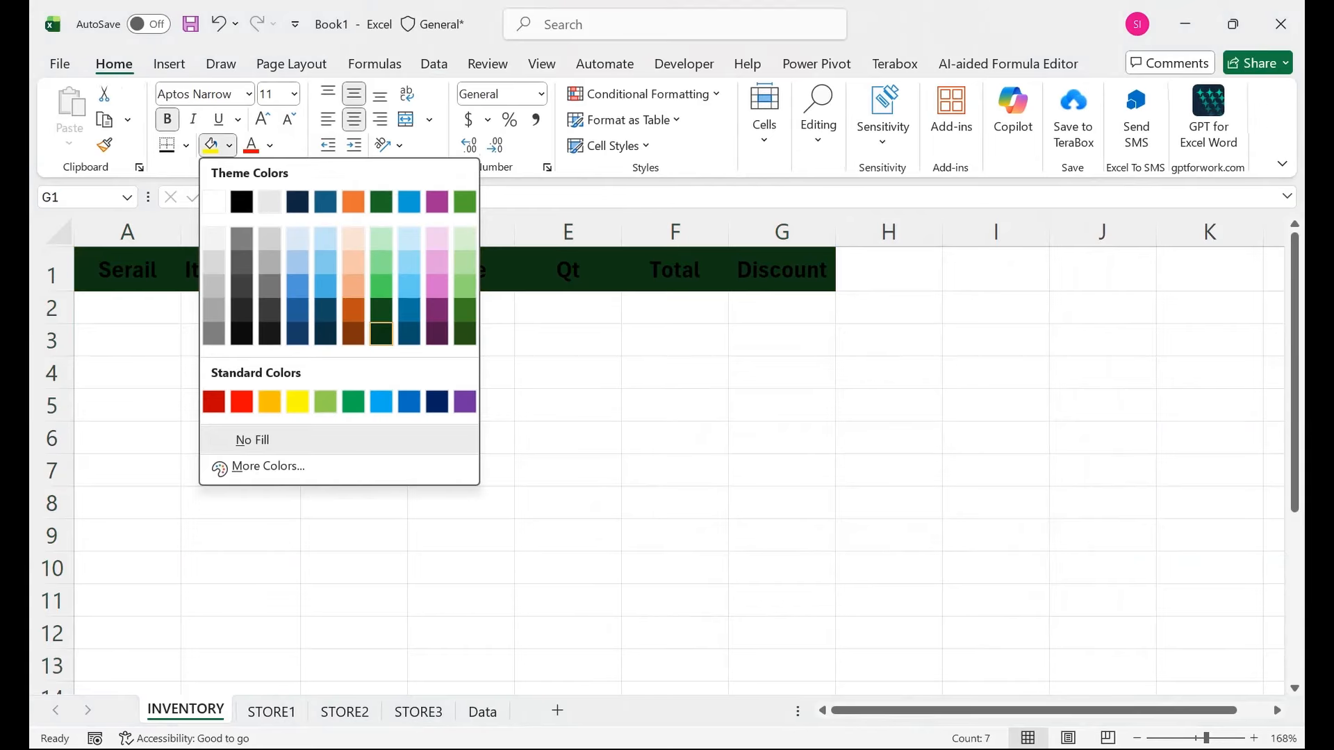
pyautogui.click(437, 333)
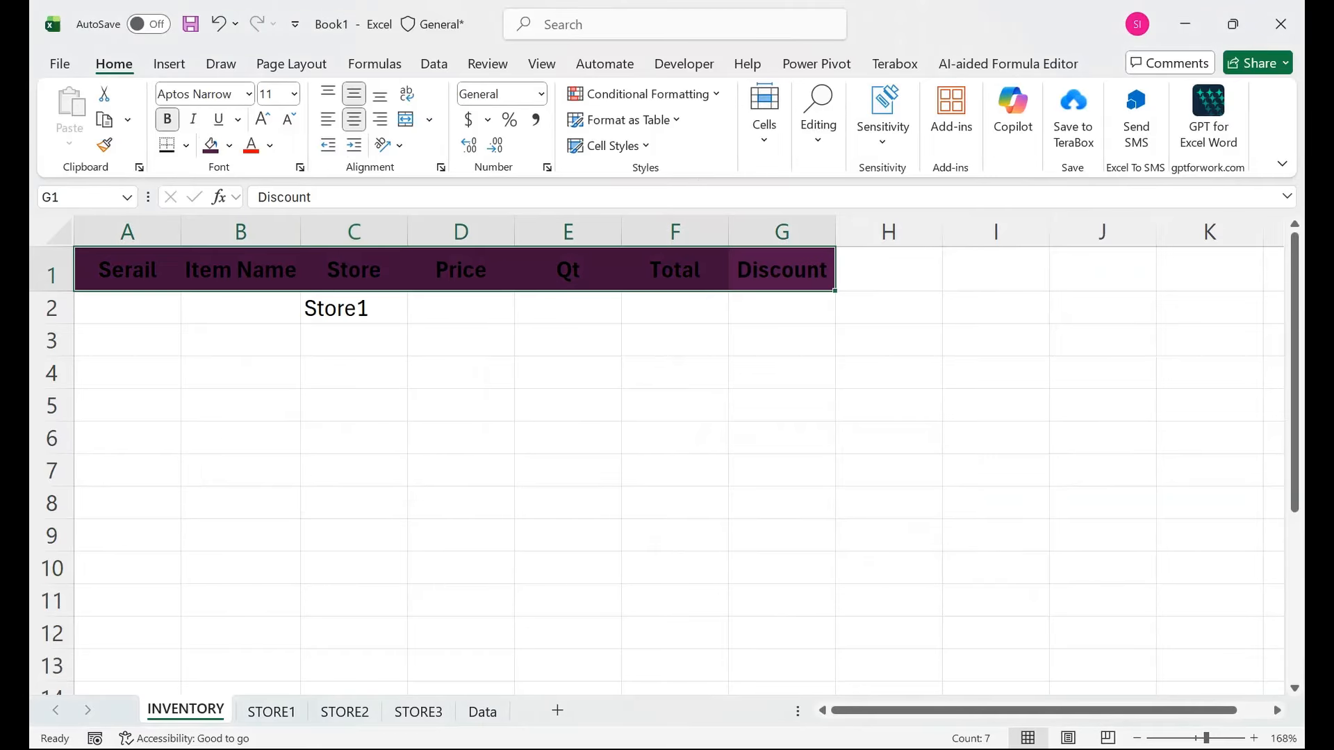
pyautogui.click(270, 146)
pyautogui.click(257, 229)
pyautogui.click(460, 406)
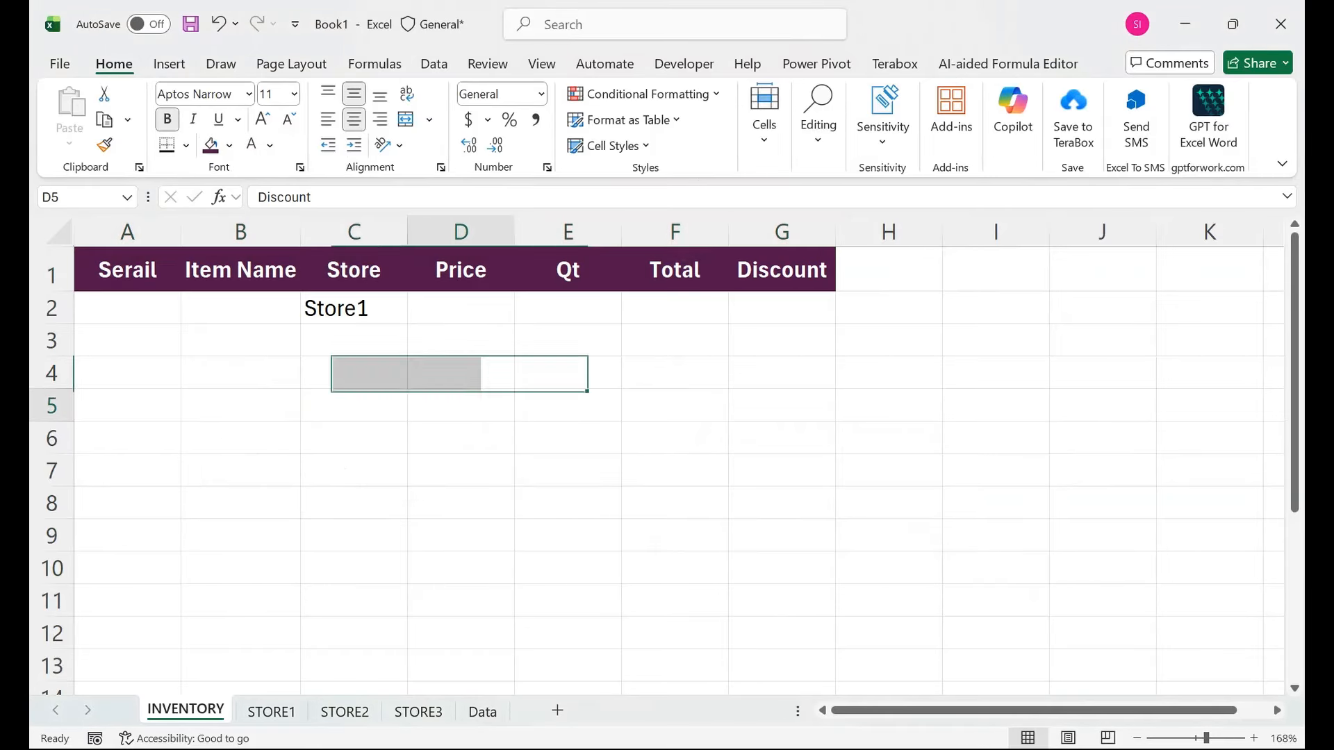
# - Choose Monitor as the item name in B2
pyautogui.click(241, 308)
pyautogui.click(309, 314)
pyautogui.click(229, 351)
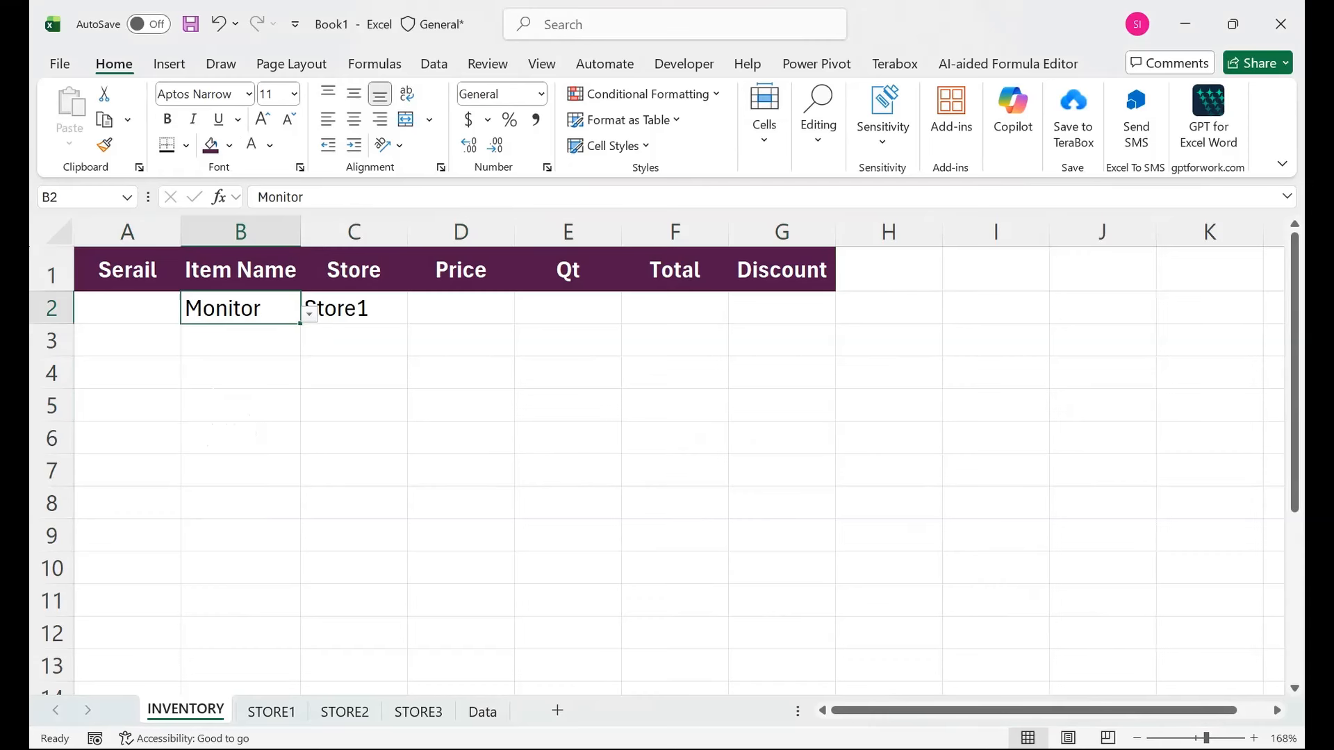
pyautogui.click(354, 309)
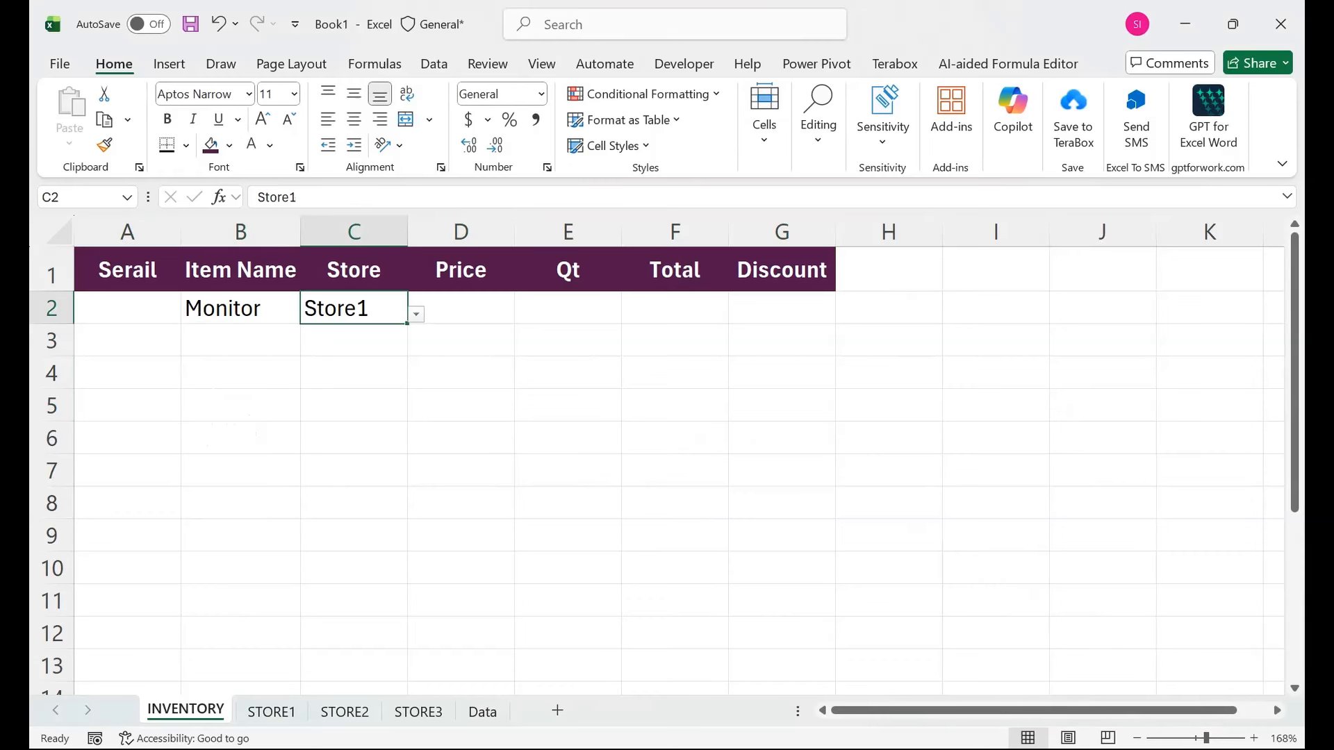
# - Enter the serial number formula =IF(B2="","",ROW()-1) in A2, accepting the correction for the missing closing parenthesis
pyautogui.click(127, 308)
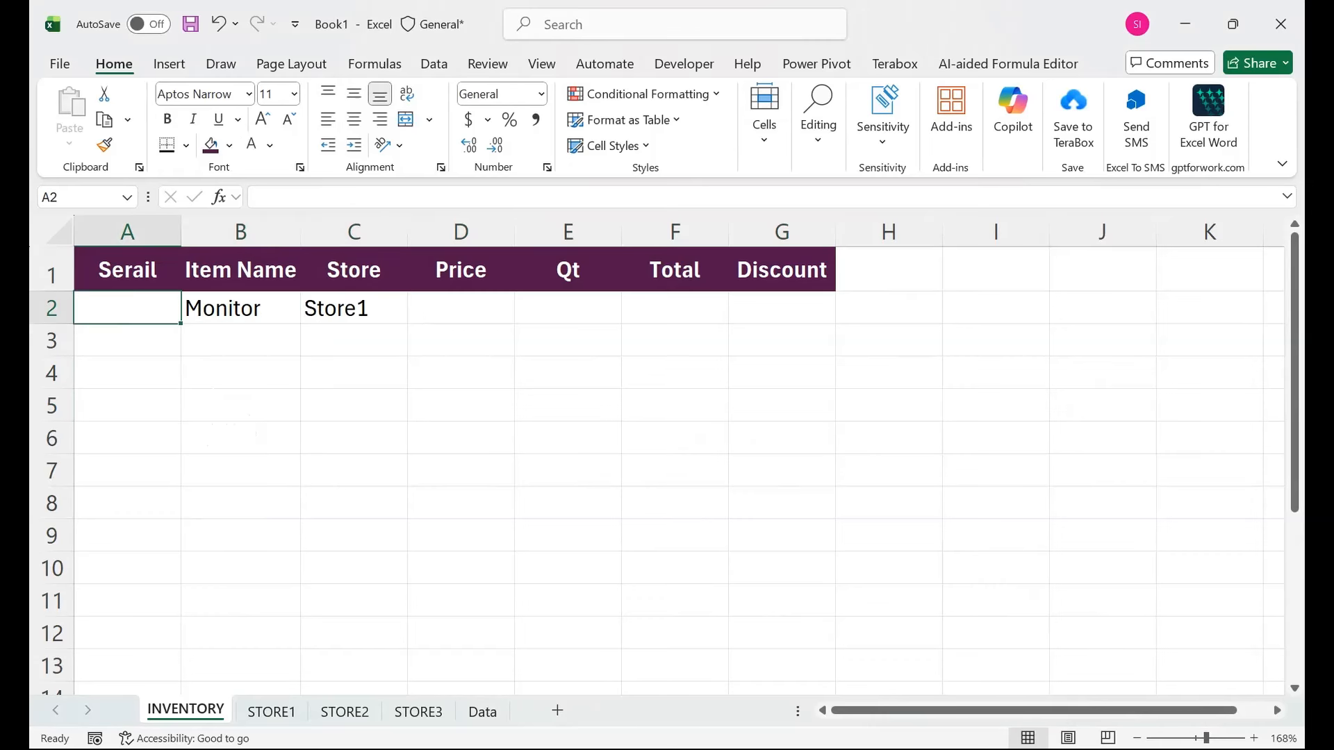
pyautogui.write('=if')
pyautogui.press('Tab')
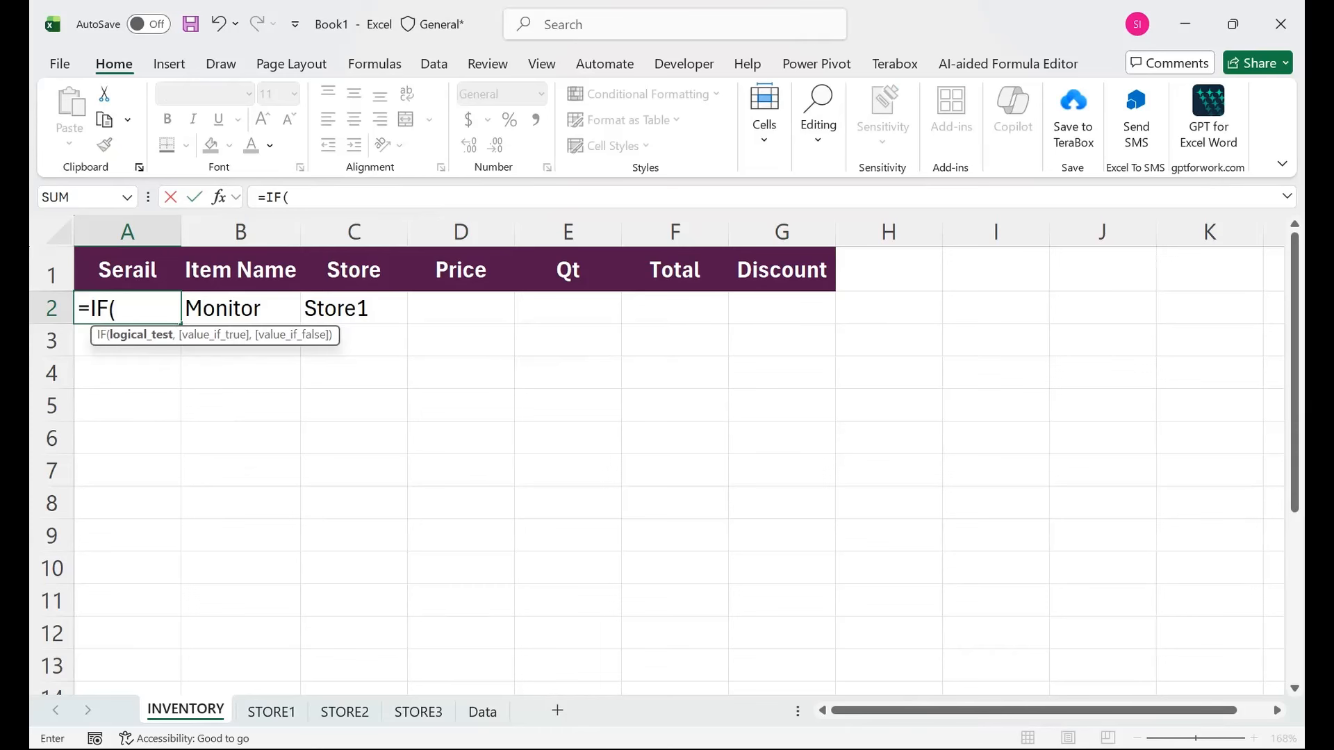
pyautogui.click(241, 308)
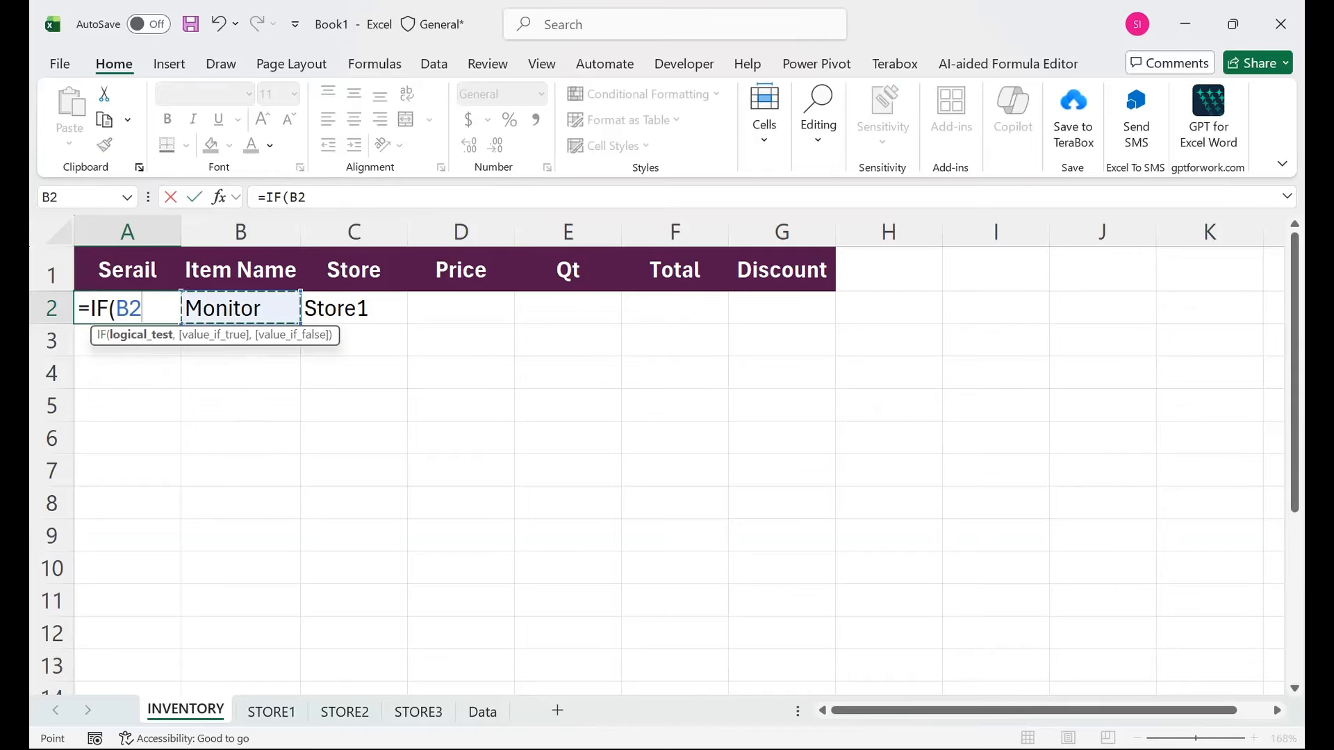
pyautogui.write('=')
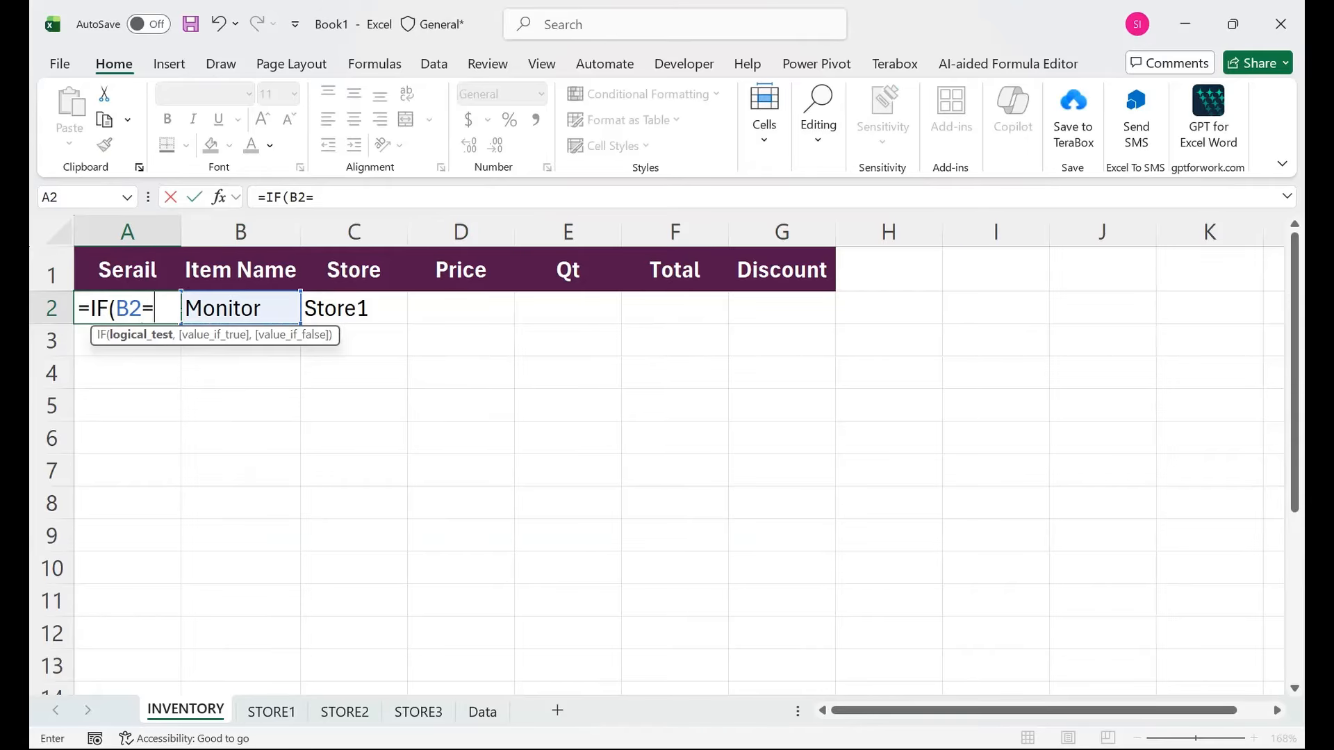
pyautogui.write('"",""')
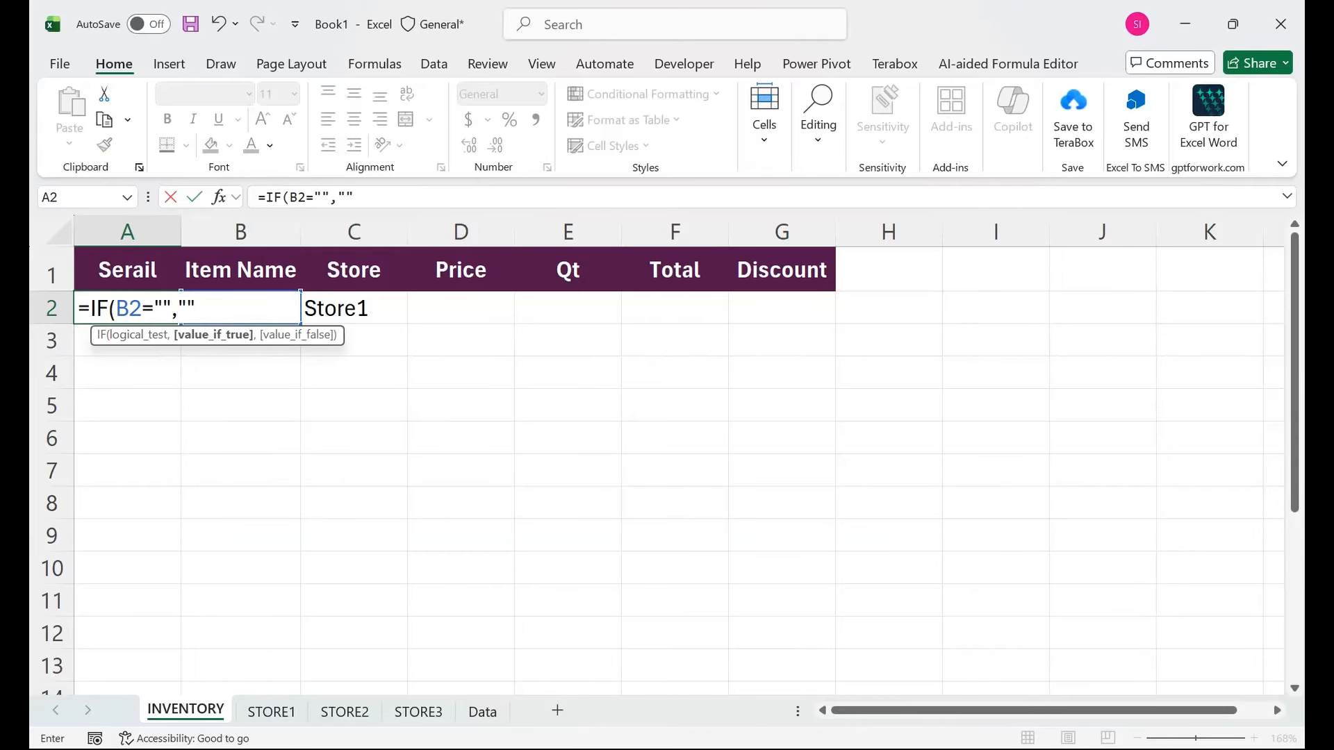
pyautogui.write(',ro')
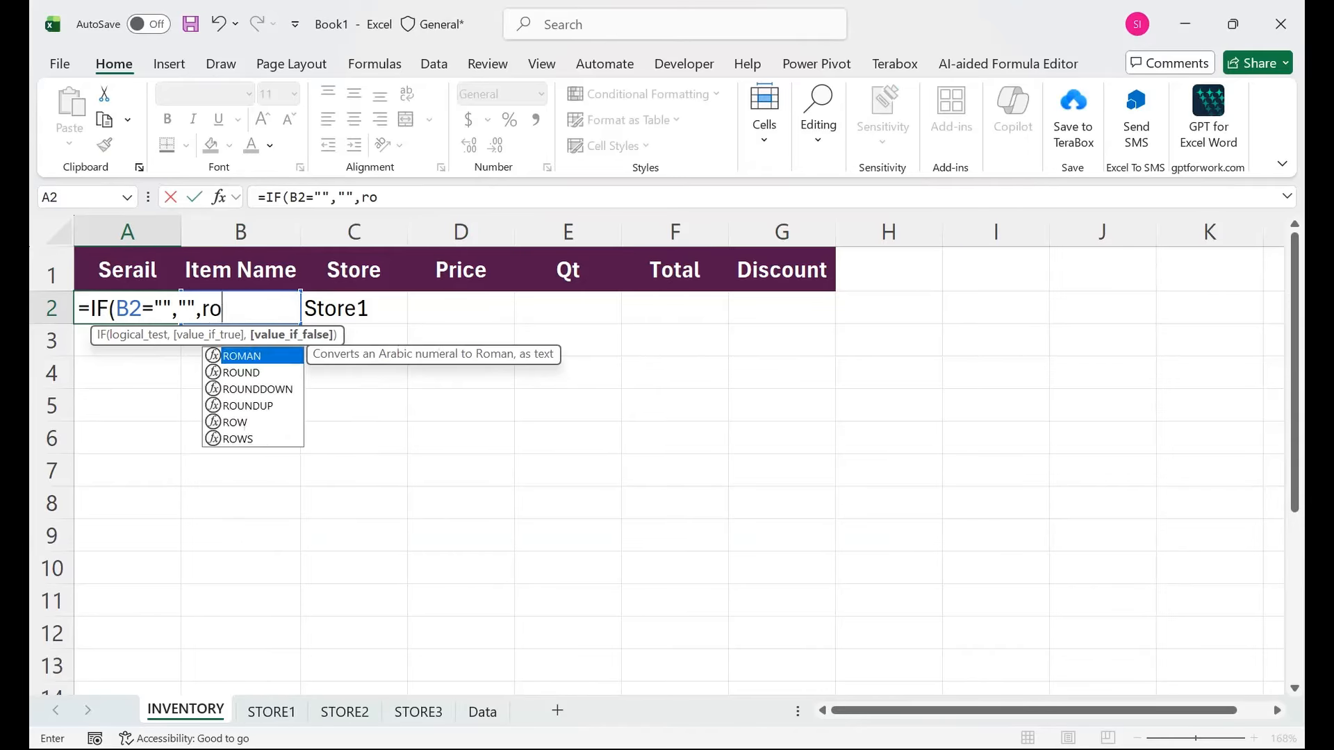
pyautogui.write('w()')
pyautogui.press('BackSpace')
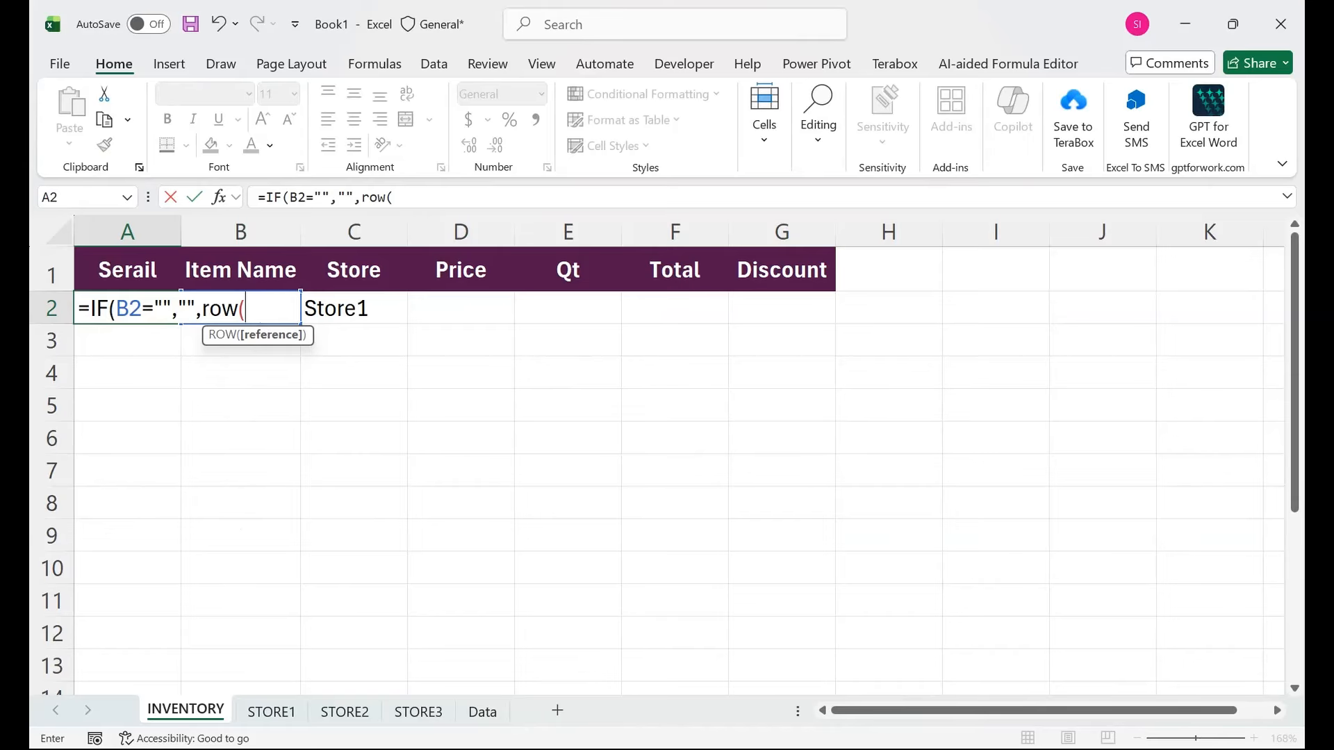
pyautogui.write(')-1')
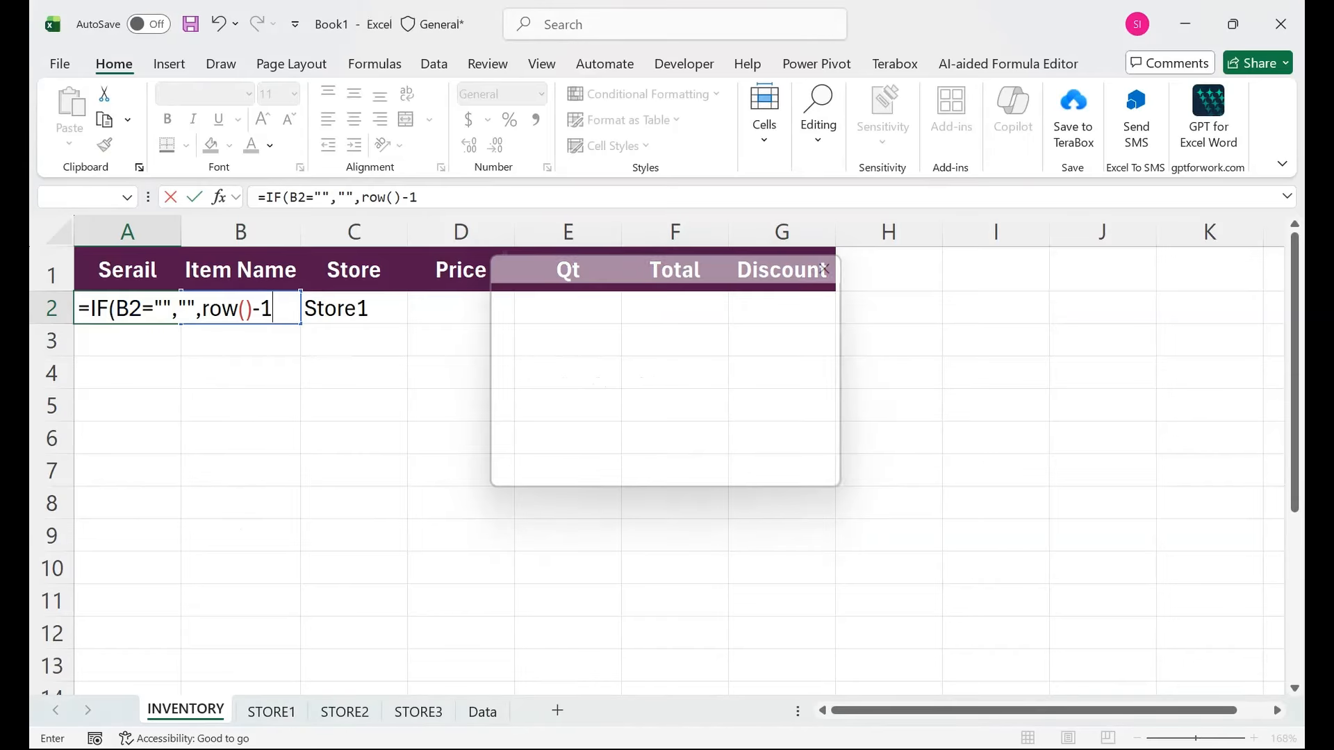
pyautogui.press('Return')
# - Centre column A horizontally and fill the serial formula from A2 down the table rows
pyautogui.click(128, 308)
pyautogui.click(127, 231)
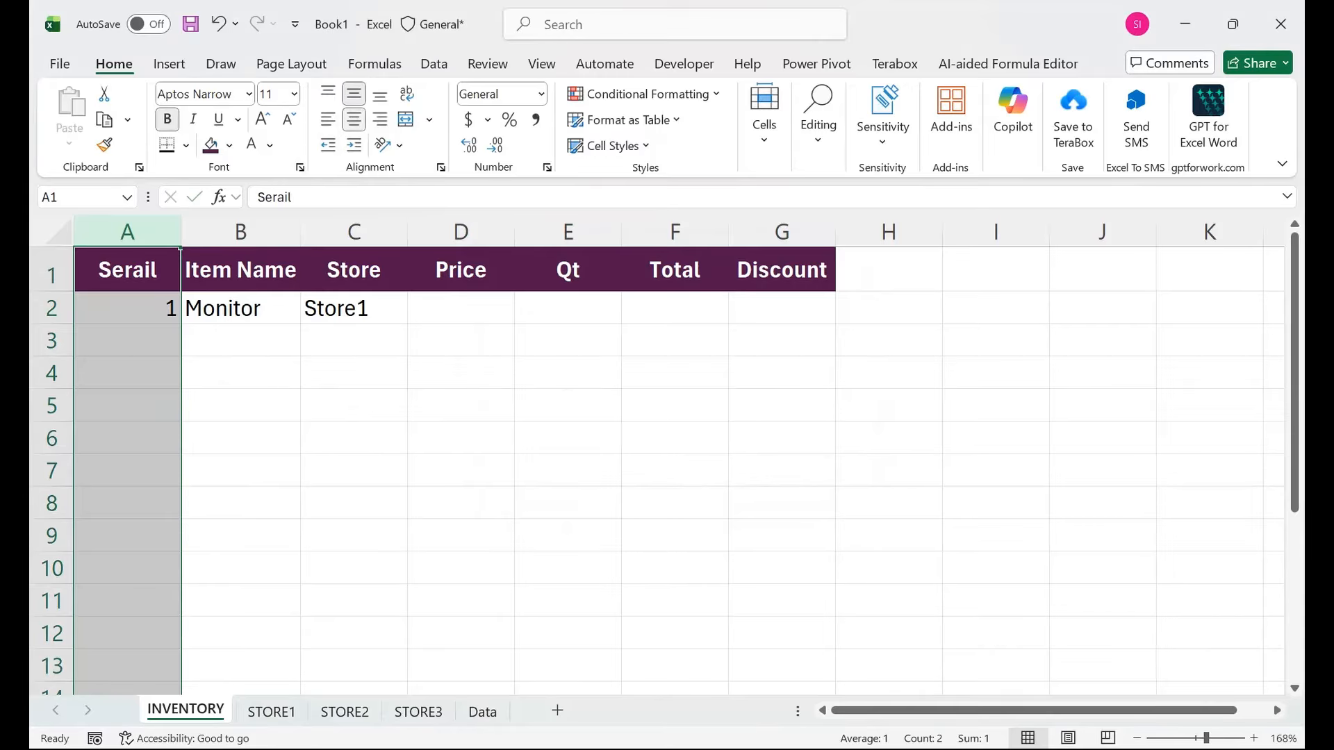
pyautogui.click(353, 119)
pyautogui.click(354, 119)
pyautogui.click(127, 308)
pyautogui.moveTo(181, 323); pyautogui.dragTo(167, 670)
# - Centre the contents of columns B and C horizontally
pyautogui.moveTo(241, 231); pyautogui.dragTo(354, 231)
pyautogui.click(353, 119)
pyautogui.click(354, 119)
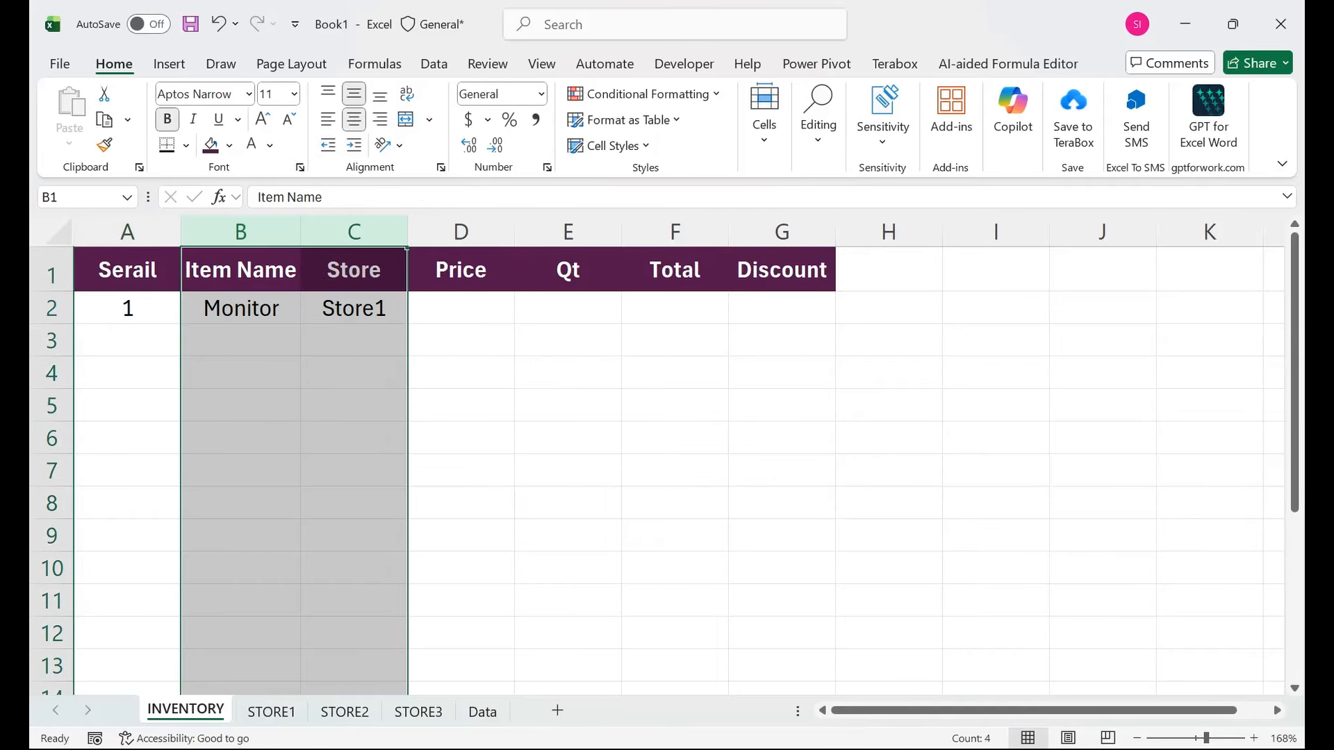
# - Fill row 3 from the drop-down lists with item Monitor and store Store2
pyautogui.click(240, 340)
pyautogui.click(309, 346)
pyautogui.click(241, 383)
pyautogui.click(354, 340)
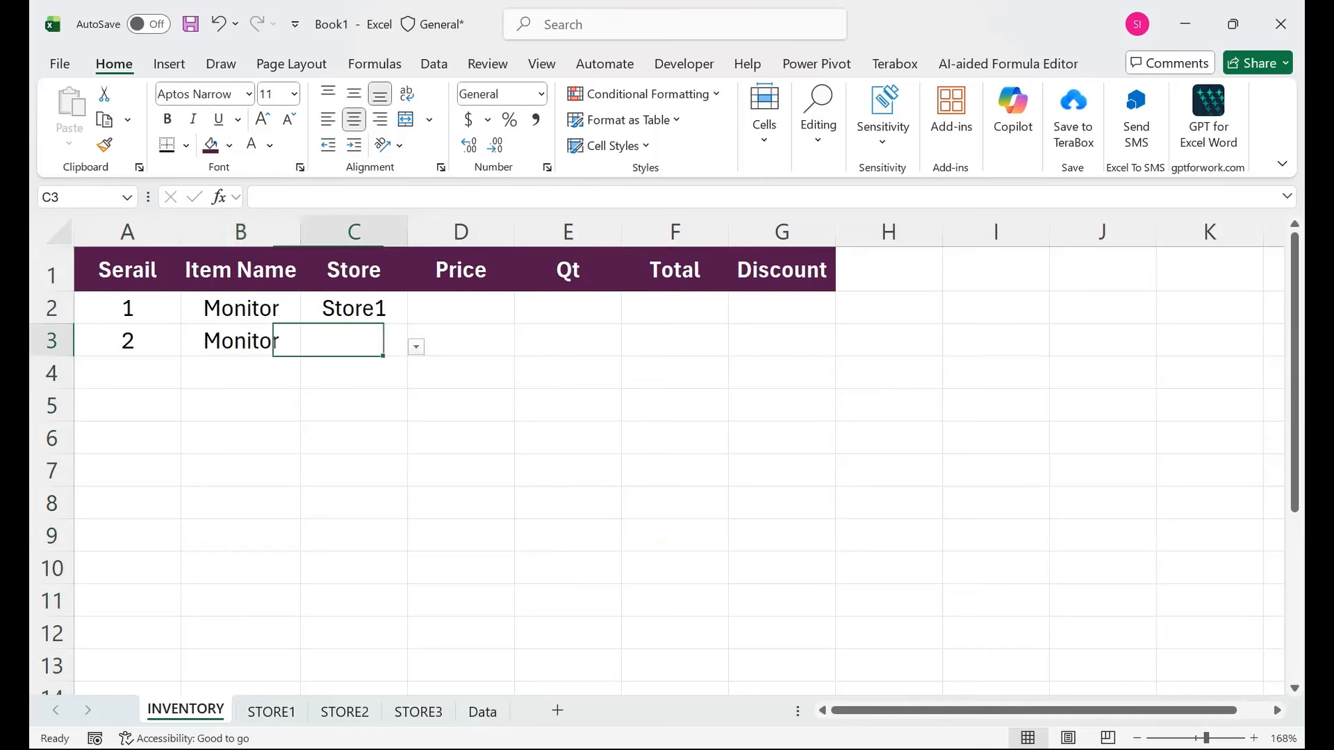
pyautogui.click(416, 347)
pyautogui.click(353, 382)
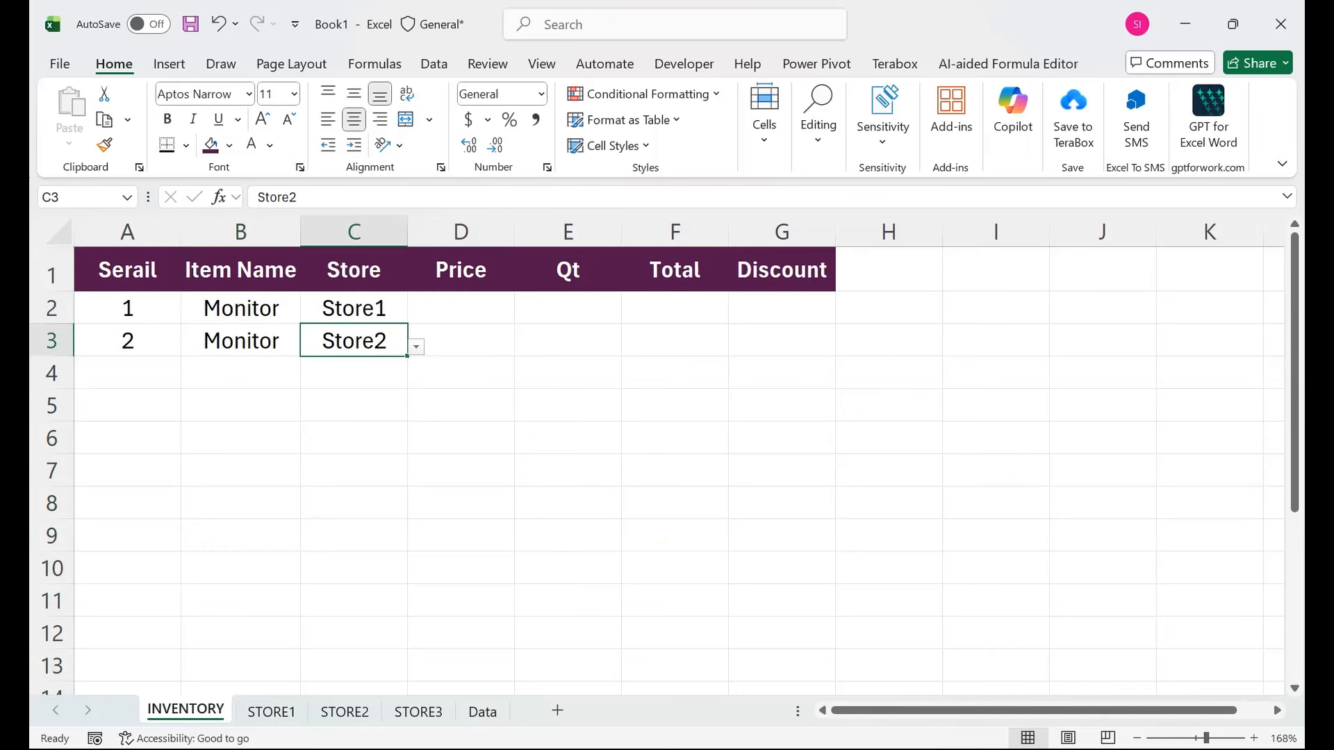
# - Fill row 4 from the drop-down lists with Hard Disk (HDD) and Store1, fitting column B to its contents
pyautogui.click(241, 373)
pyautogui.click(309, 379)
pyautogui.click(223, 465)
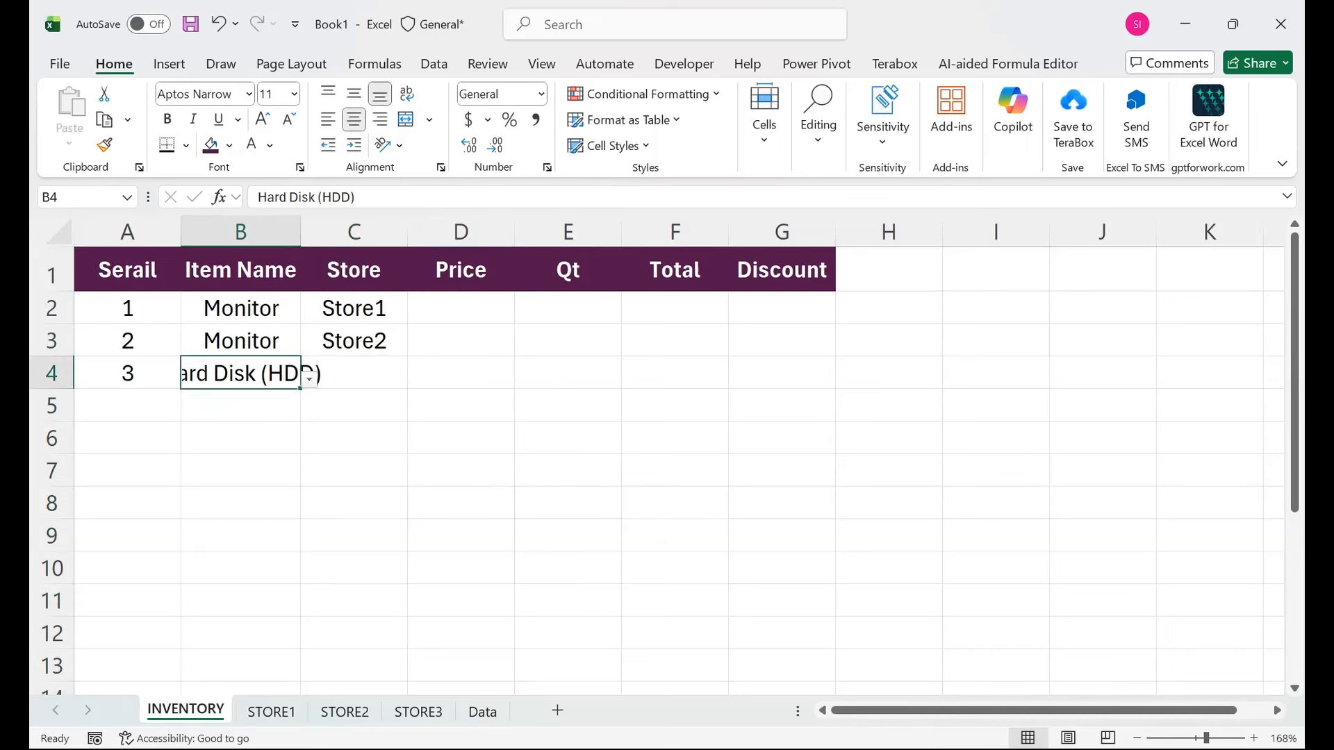
pyautogui.click(354, 373)
pyautogui.doubleClick(300, 232)
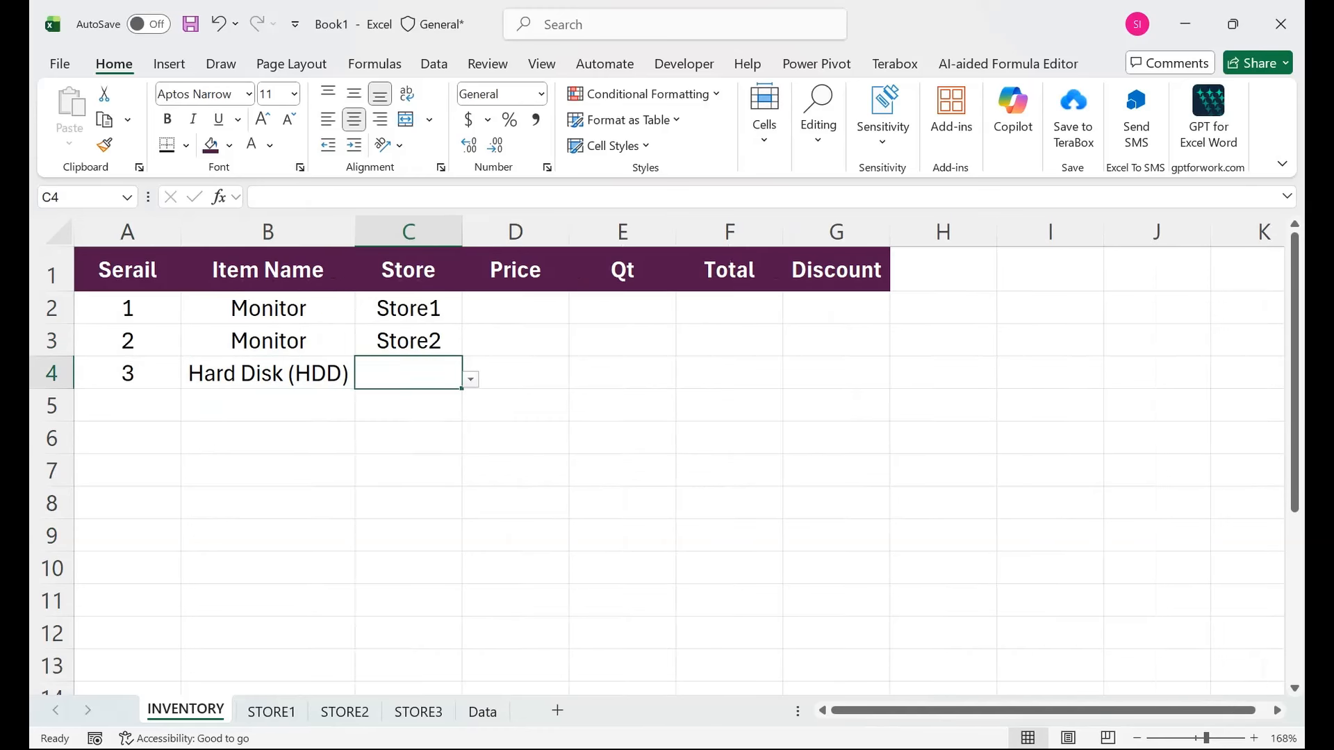
pyautogui.click(471, 379)
pyautogui.click(408, 446)
pyautogui.click(471, 379)
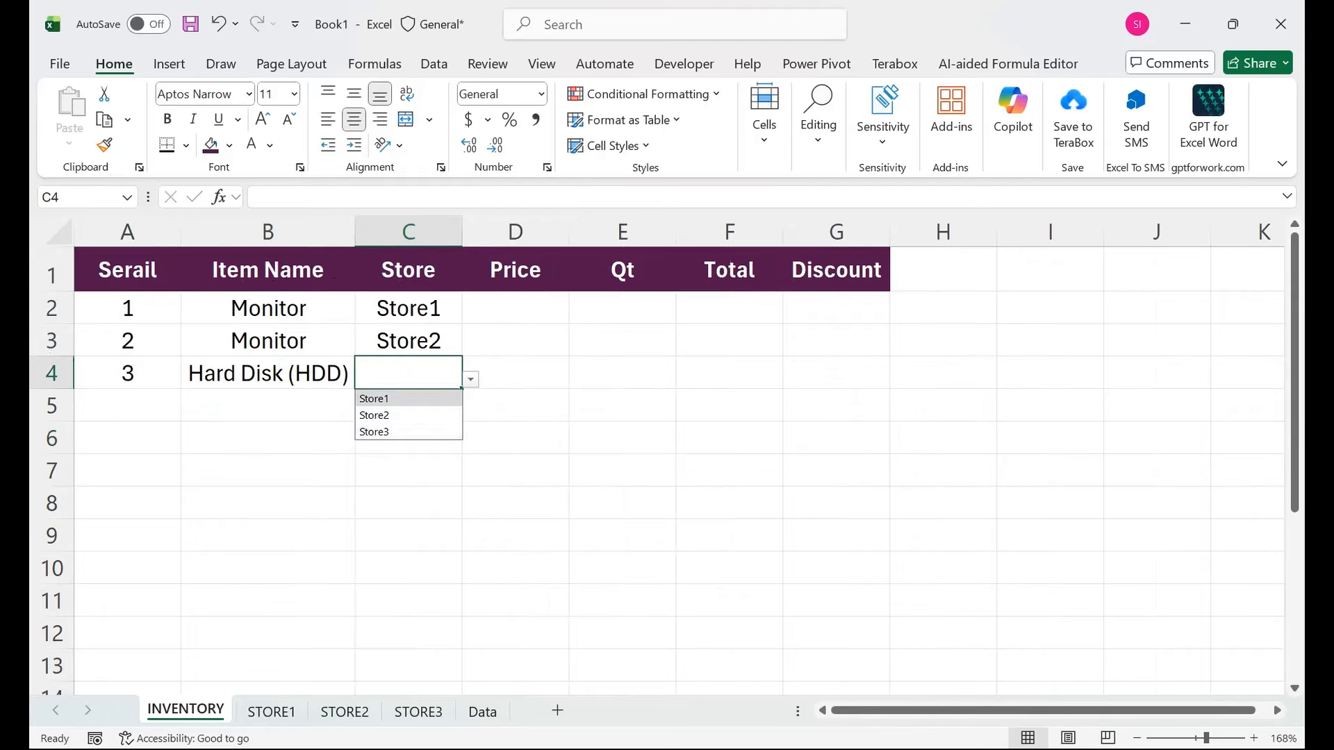
pyautogui.click(408, 398)
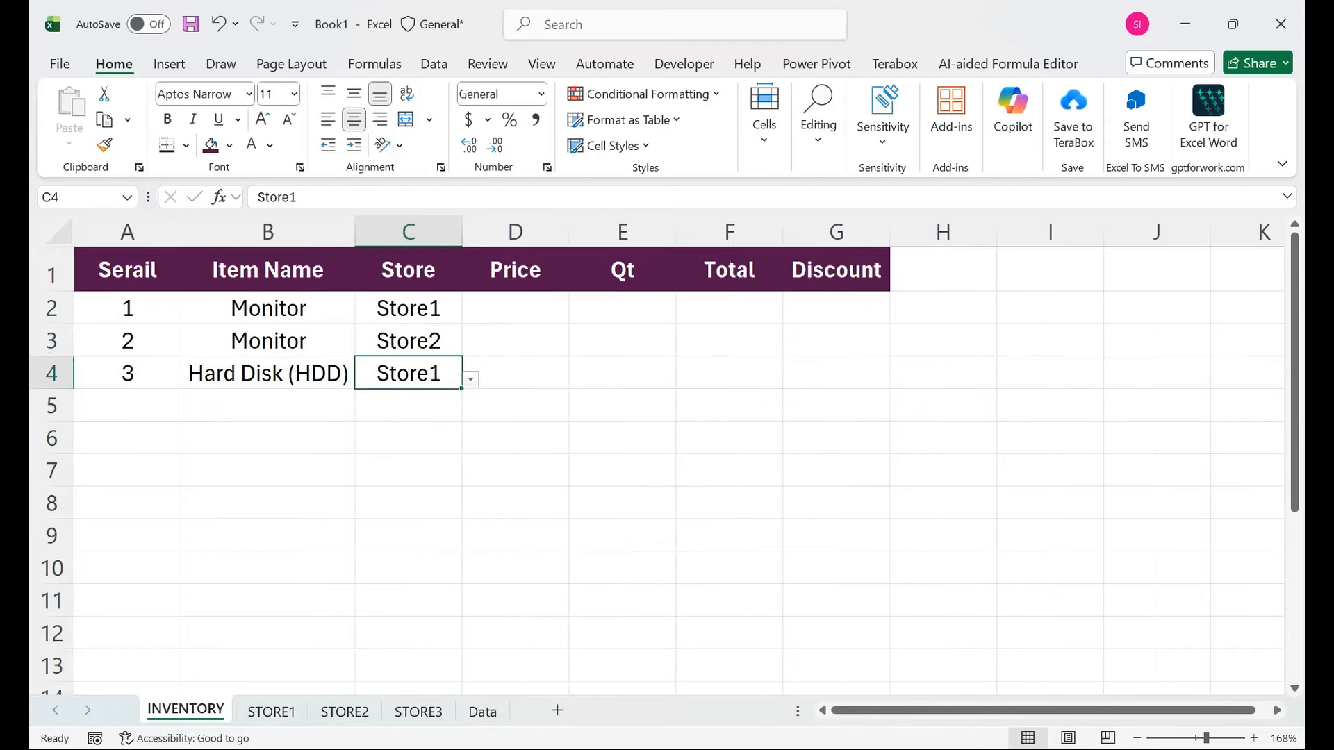
# - Fill row 5 from the drop-down lists with item Motherboard and store Store2
pyautogui.click(268, 405)
pyautogui.click(364, 412)
pyautogui.click(268, 547)
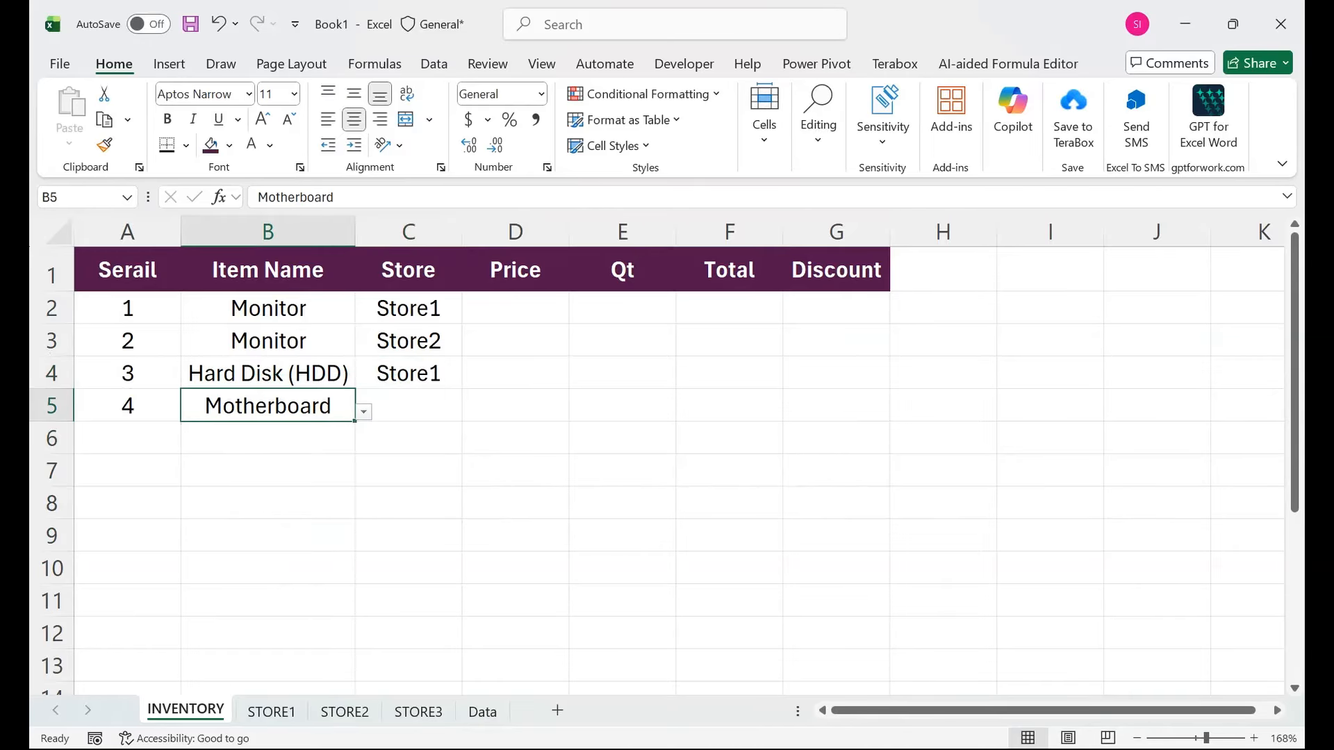
pyautogui.click(408, 406)
pyautogui.click(471, 412)
pyautogui.click(375, 446)
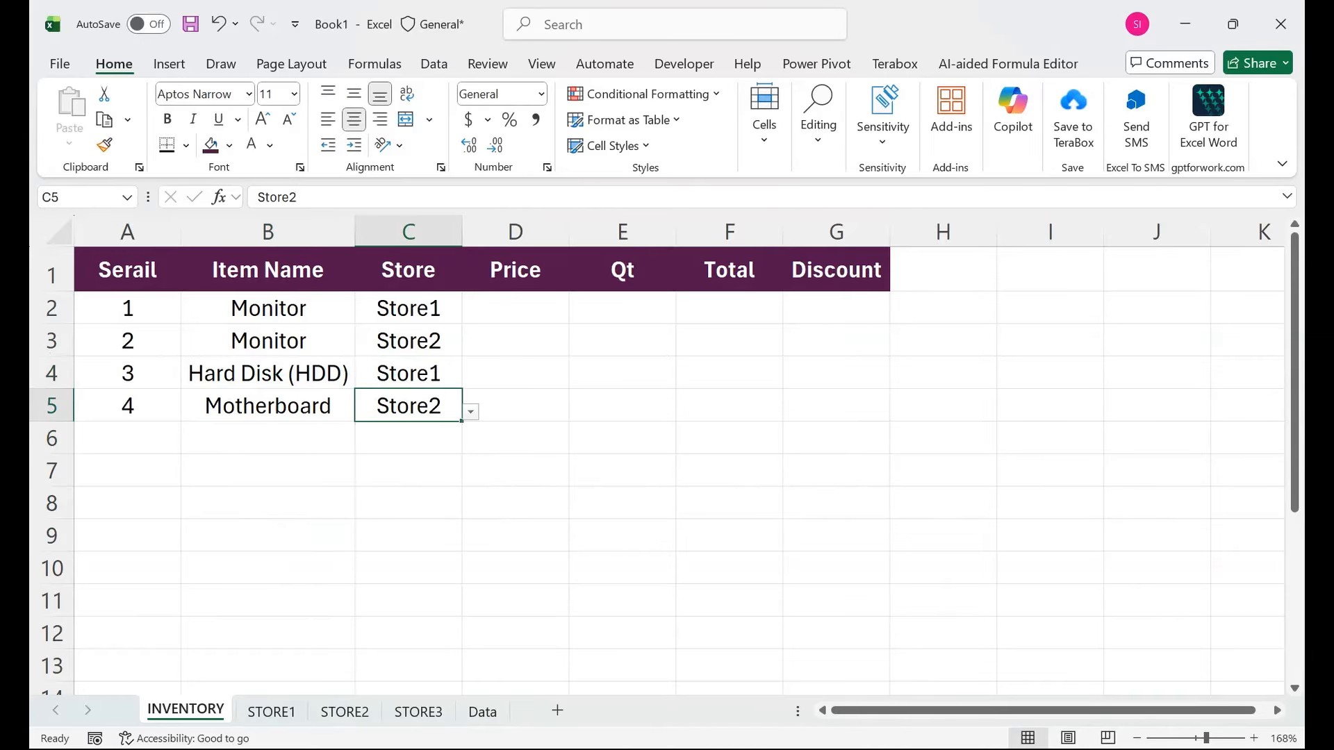
# - In the first Price cell, D2, begin an IFERROR-wrapped VLOOKUP of B2 in columns A:B of the Data sheet
pyautogui.click(514, 307)
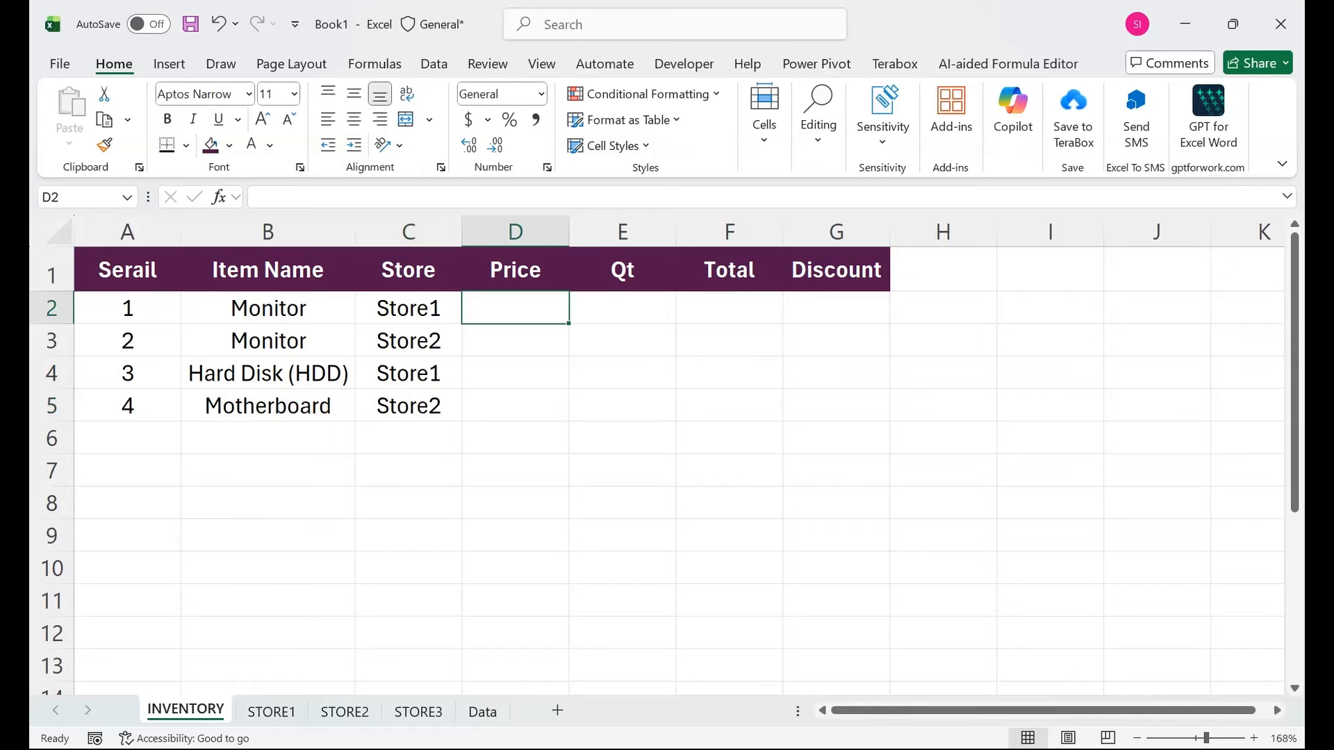
pyautogui.write('=iferror(')
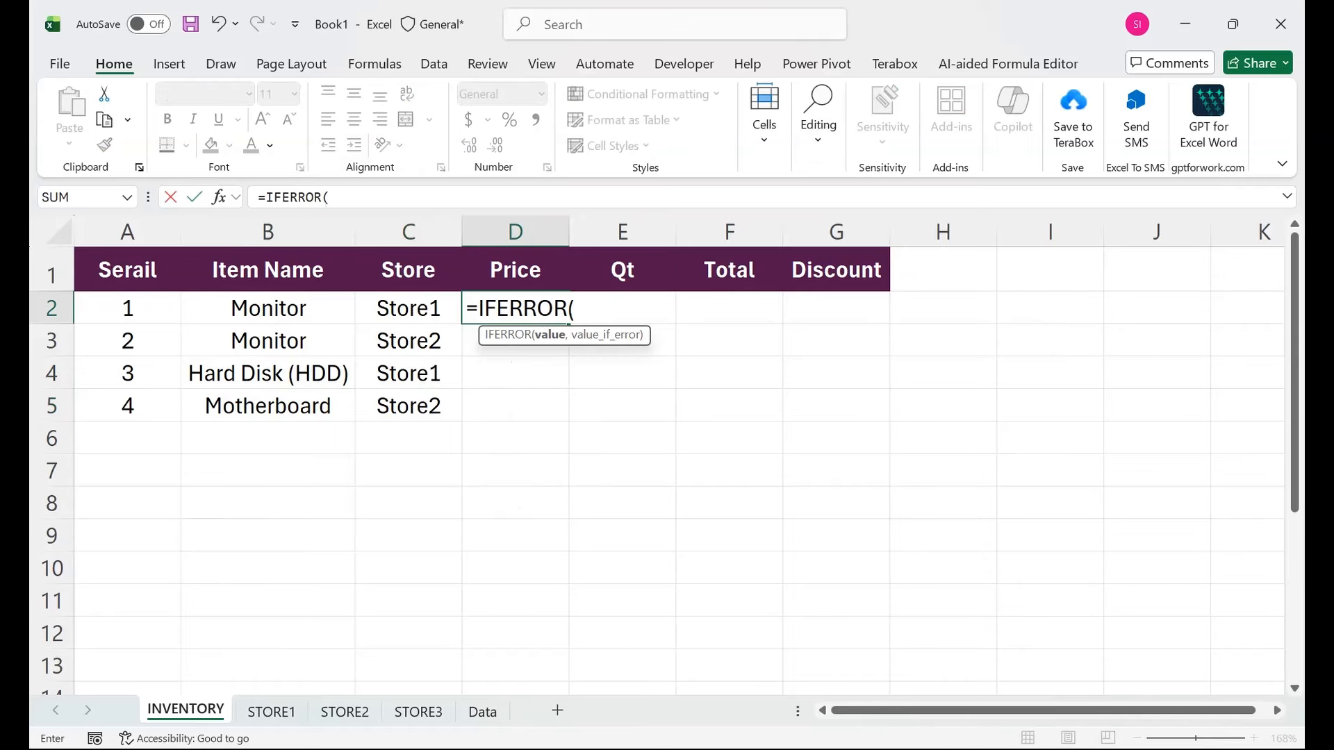
pyautogui.write('vlo')
pyautogui.press('Tab')
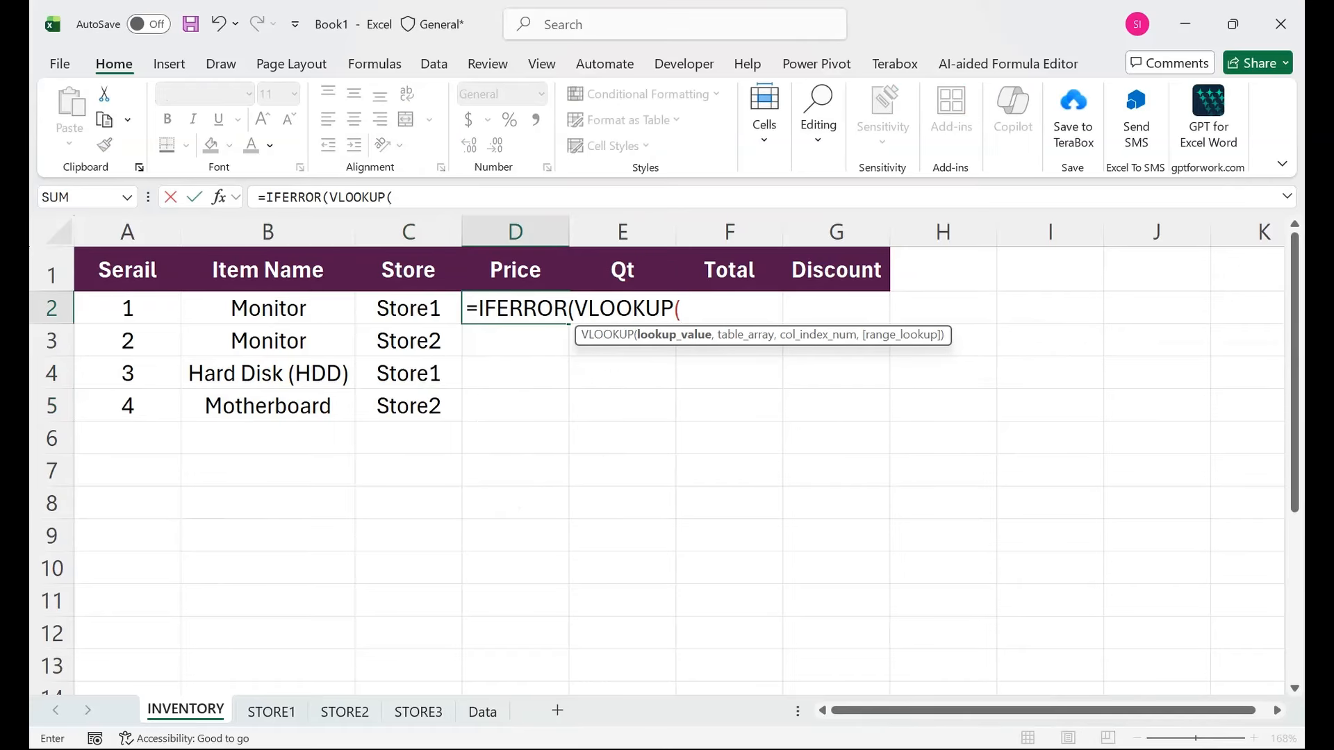
pyautogui.click(268, 308)
pyautogui.write(',')
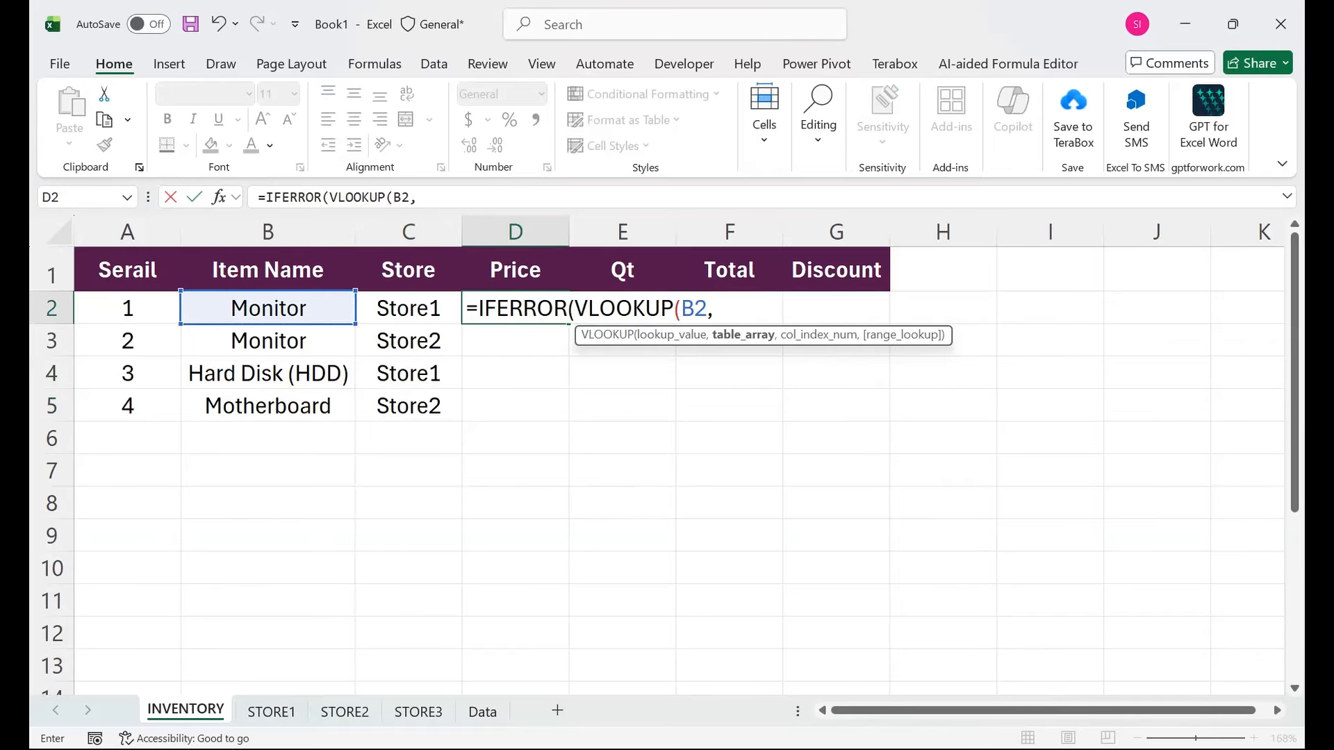
pyautogui.click(482, 711)
pyautogui.click(195, 231)
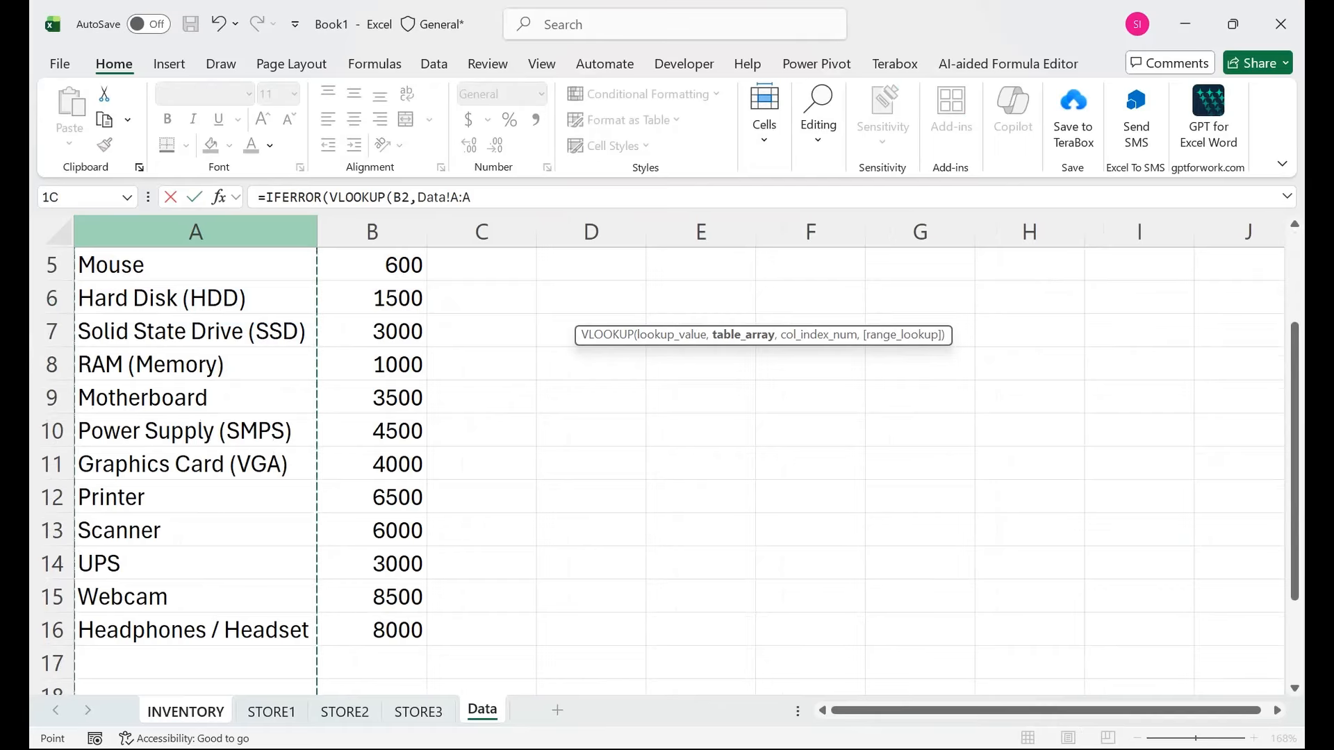
pyautogui.moveTo(196, 232); pyautogui.dragTo(372, 232)
pyautogui.moveTo(1294, 416); pyautogui.dragTo(1294, 327)
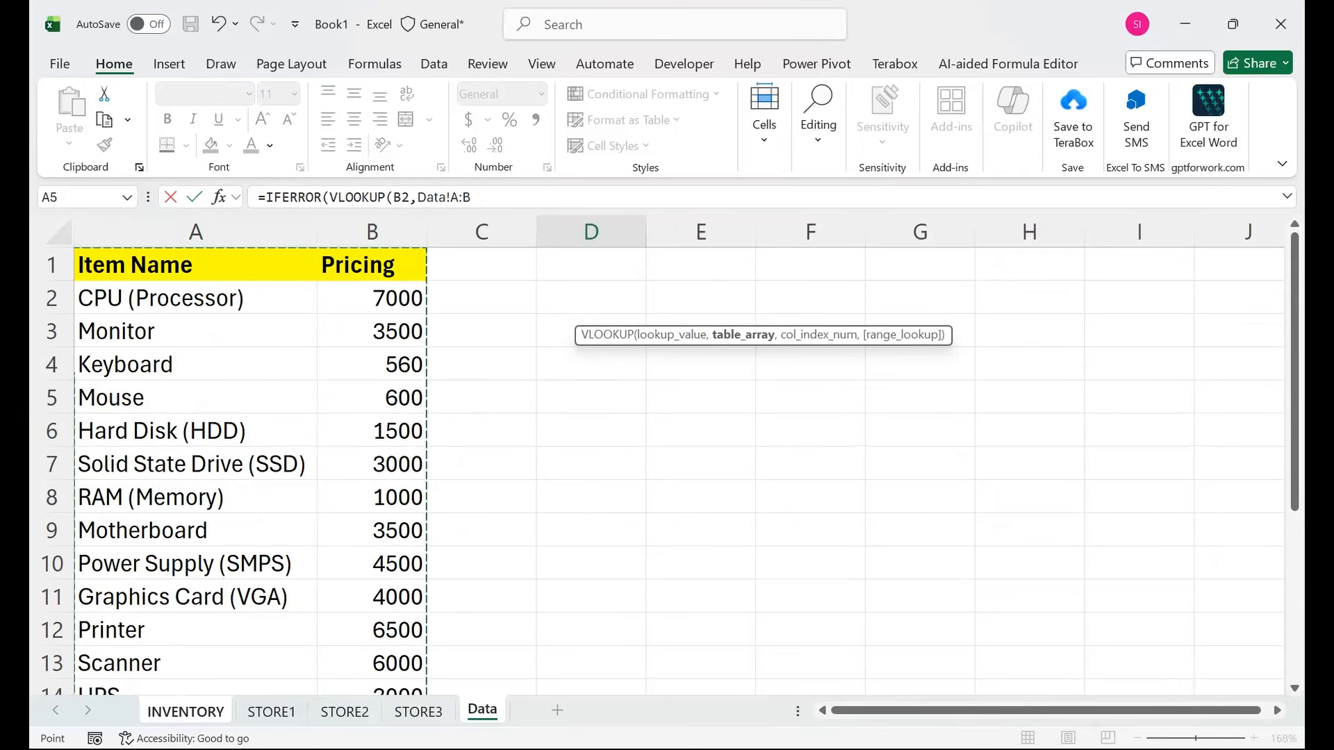
pyautogui.moveTo(578, 340); pyautogui.dragTo(306, 242)
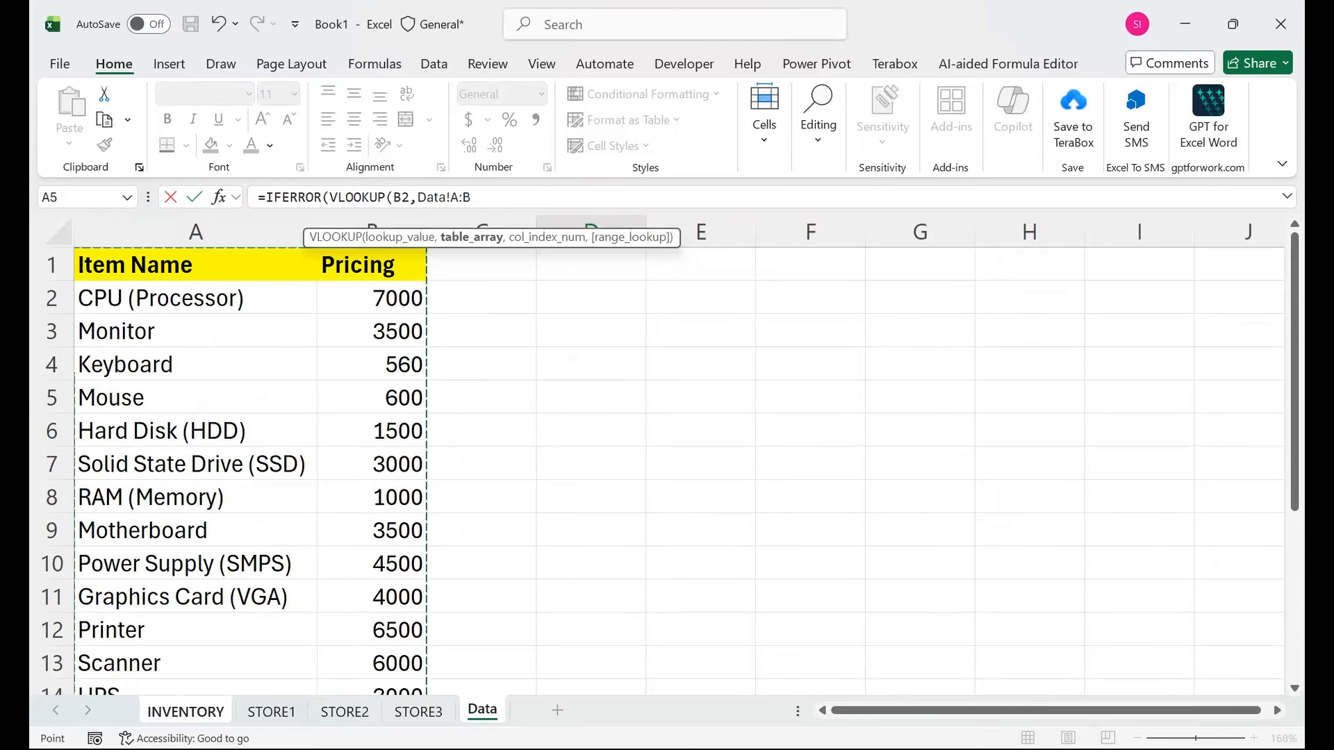
pyautogui.write(',')
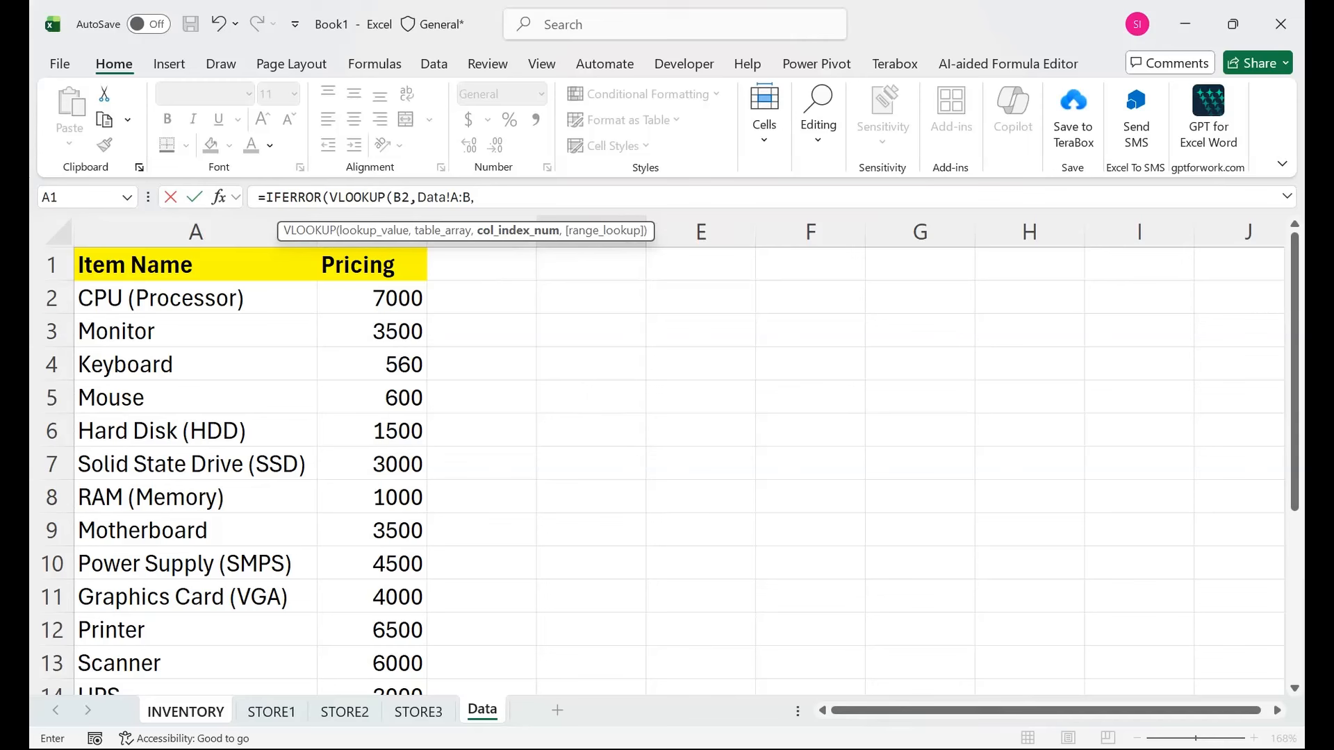
# - Complete the D2 price formula with column index 2, FALSE for exact match and "" as the error value
pyautogui.write('2,FALSE')
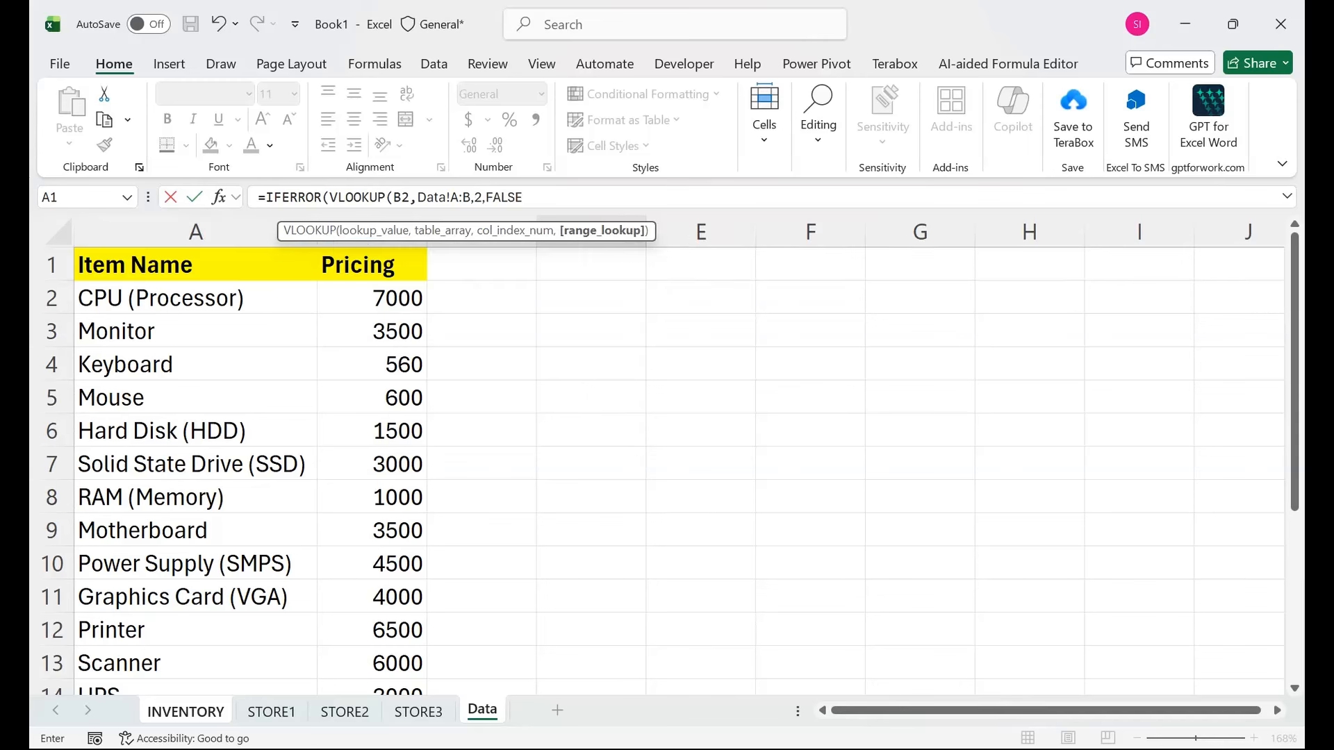
pyautogui.write('),')
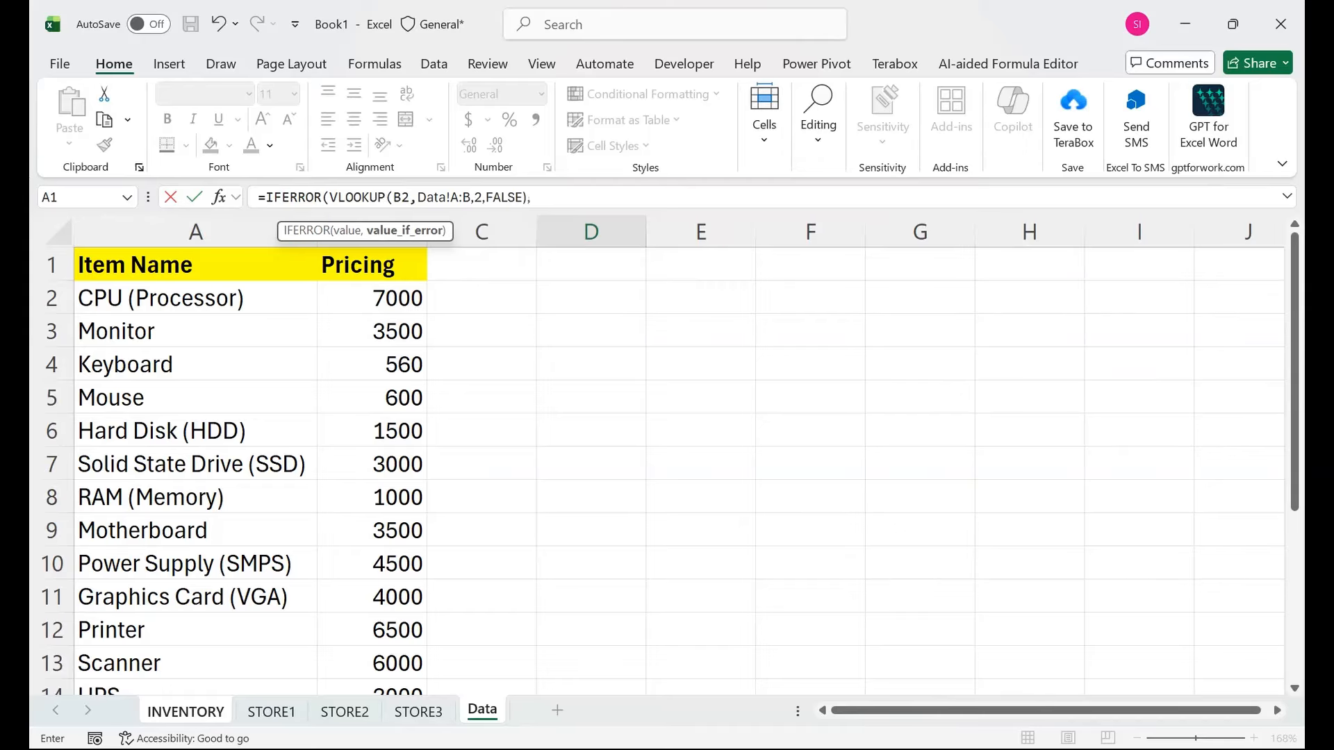
pyautogui.write('"")')
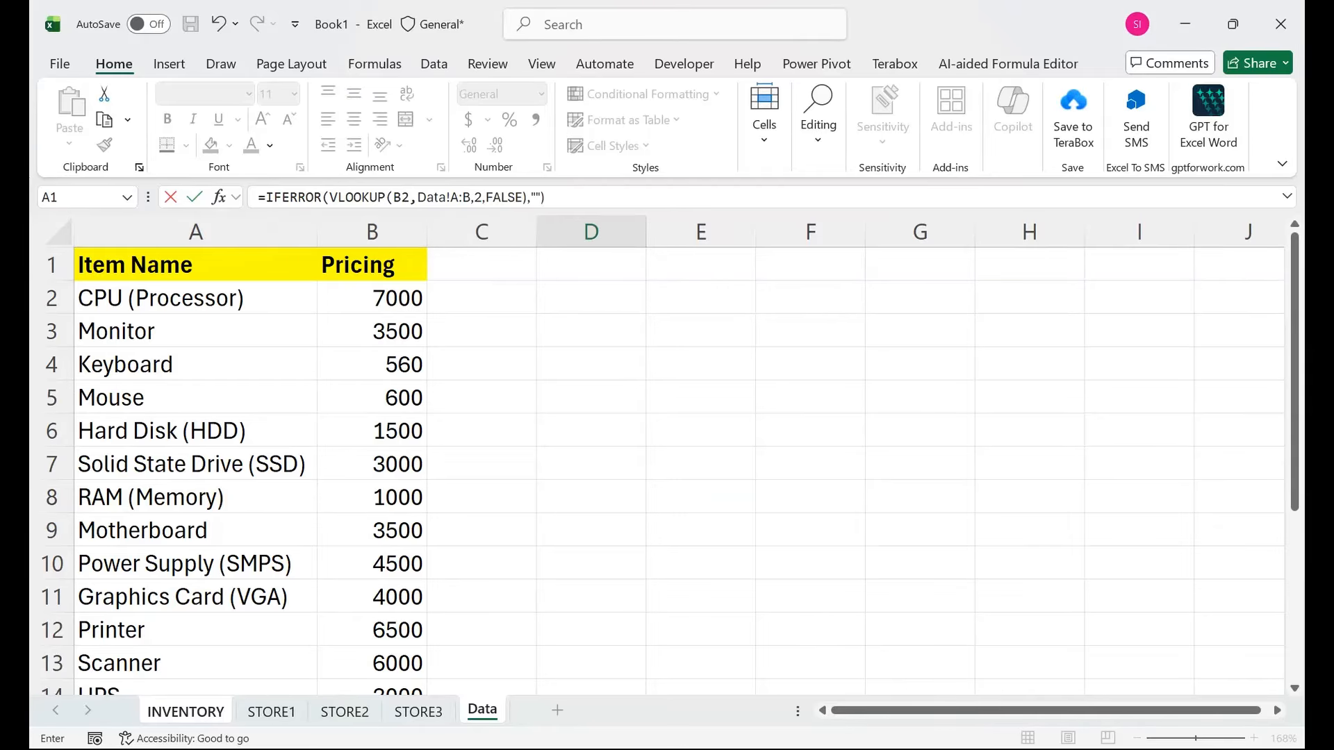
pyautogui.press('Return')
# - Fill the price formula from D2 down to D13 and centre column D horizontally
pyautogui.click(515, 307)
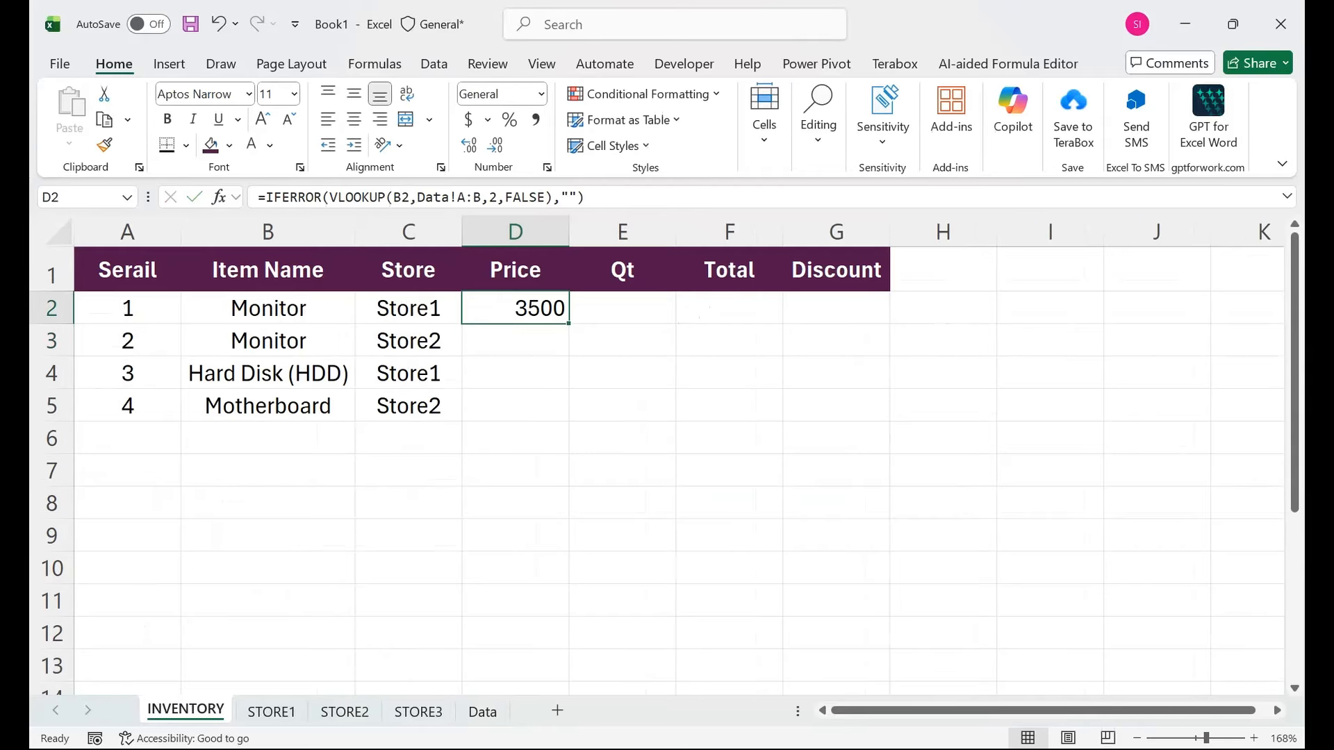
pyautogui.moveTo(568, 323); pyautogui.dragTo(568, 668)
pyautogui.moveTo(611, 589); pyautogui.dragTo(552, 260)
pyautogui.click(611, 308)
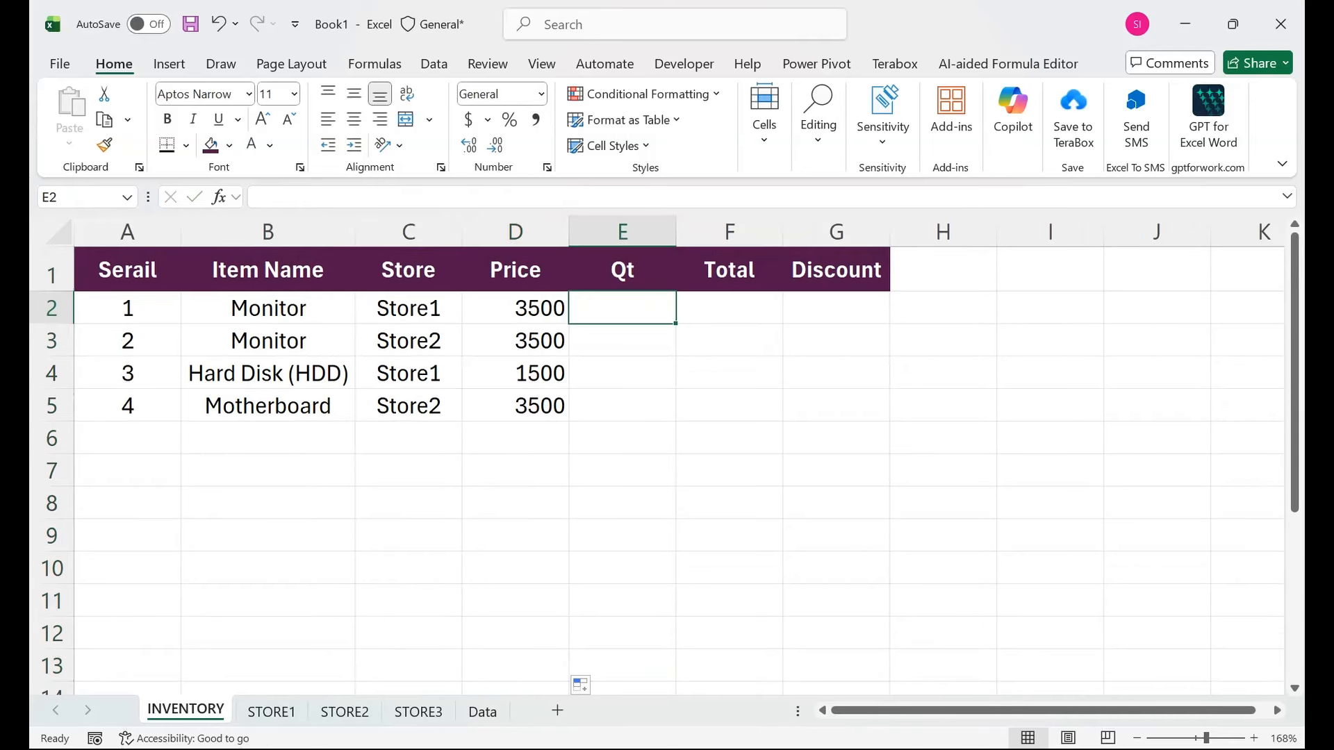
pyautogui.click(515, 231)
pyautogui.click(354, 119)
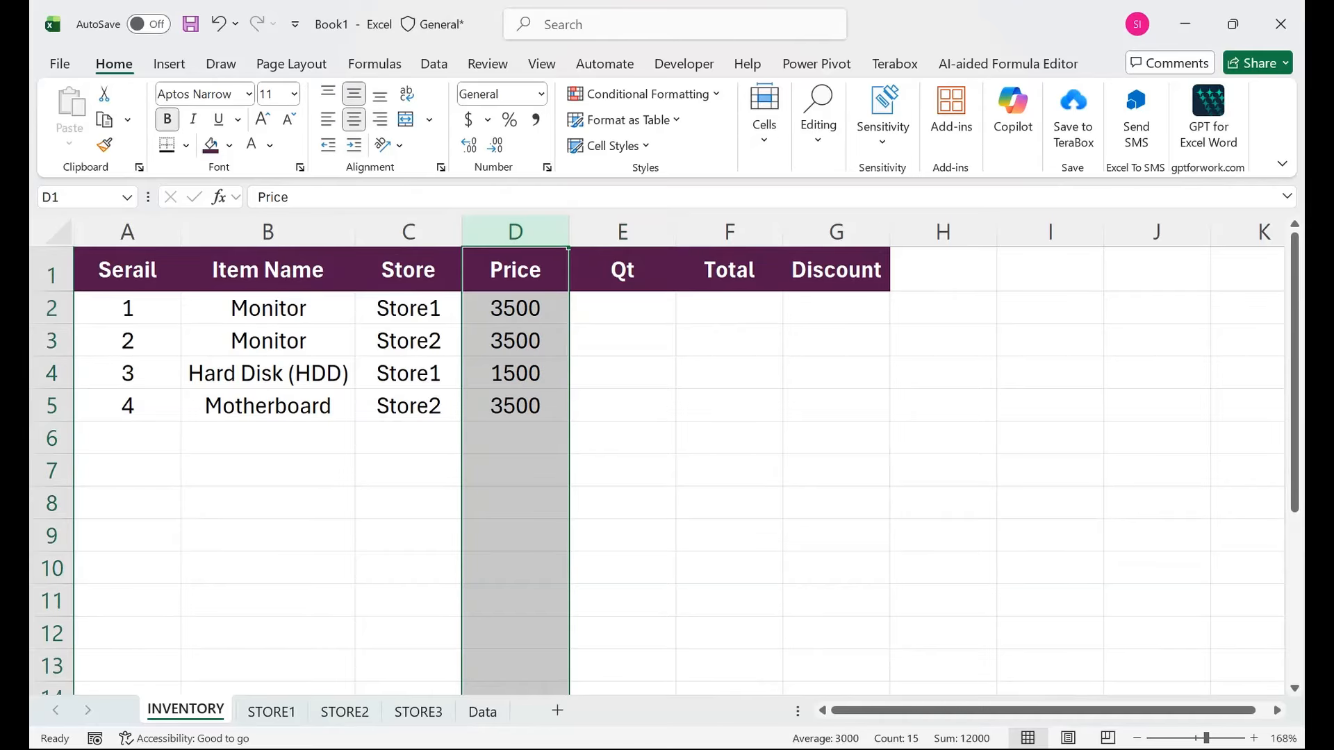
pyautogui.click(622, 308)
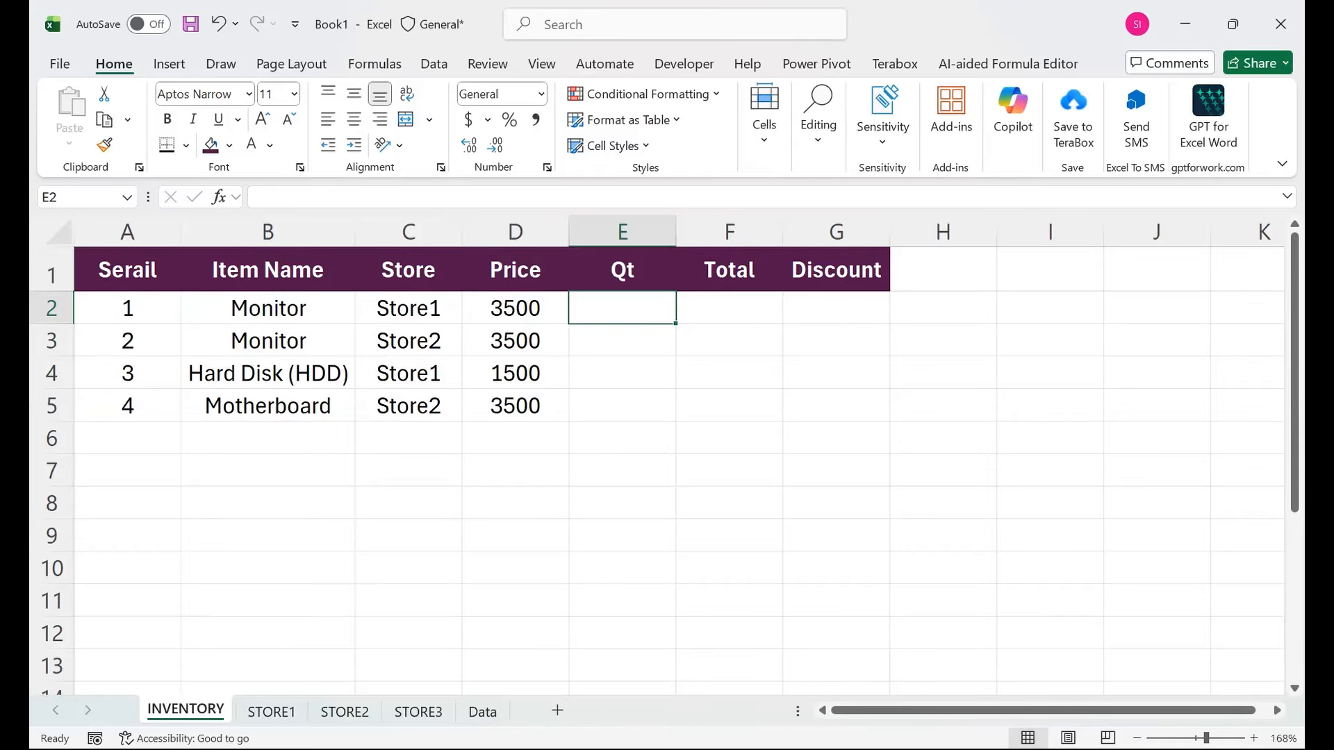
# - Insert a new column before Item Name on the STORE1 sheet and give it the header Store
pyautogui.click(272, 712)
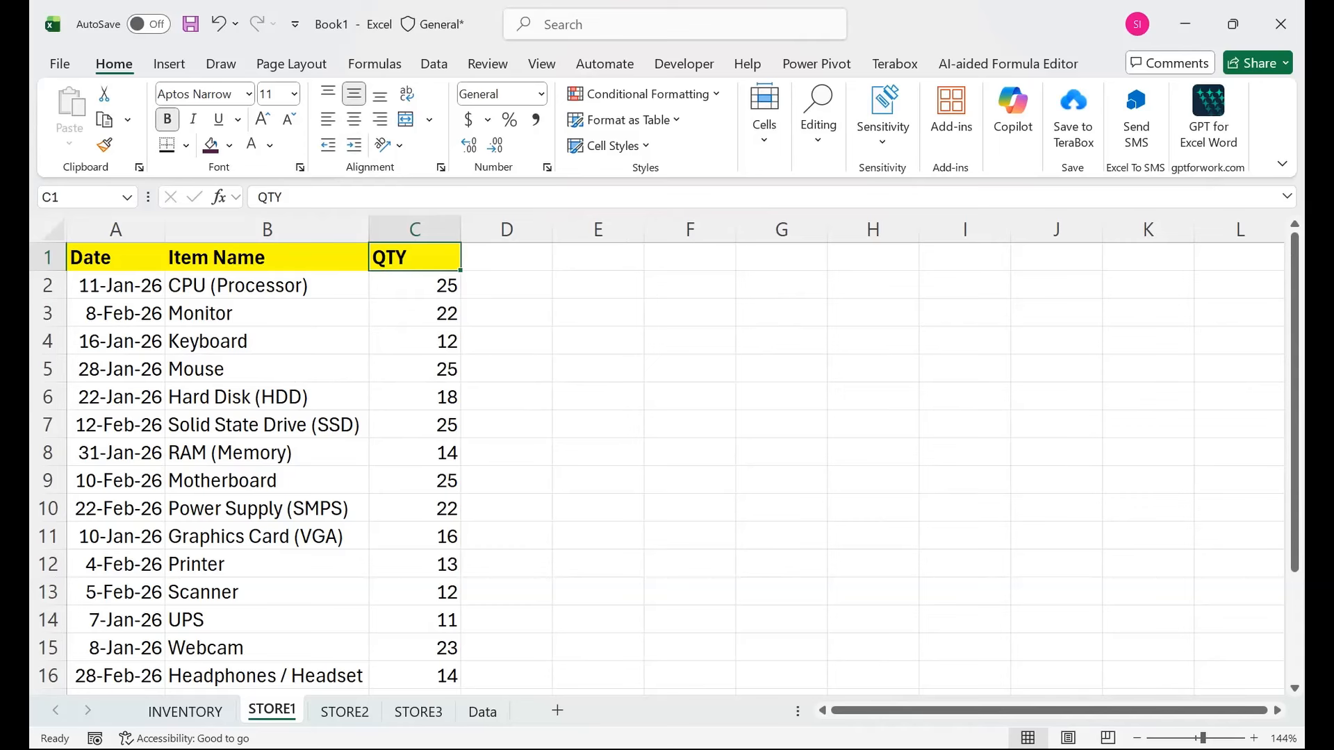
pyautogui.click(239, 230)
pyautogui.rightClick(240, 230)
pyautogui.click(282, 427)
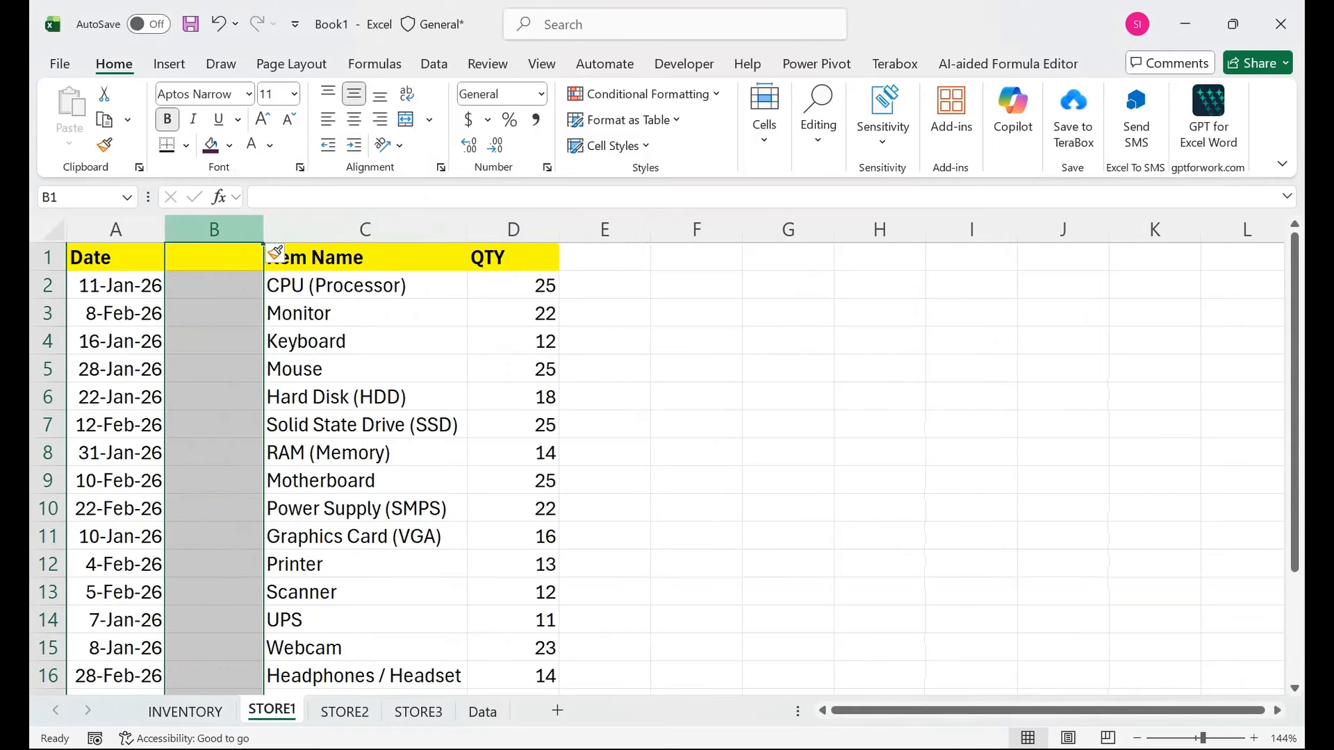
pyautogui.click(214, 257)
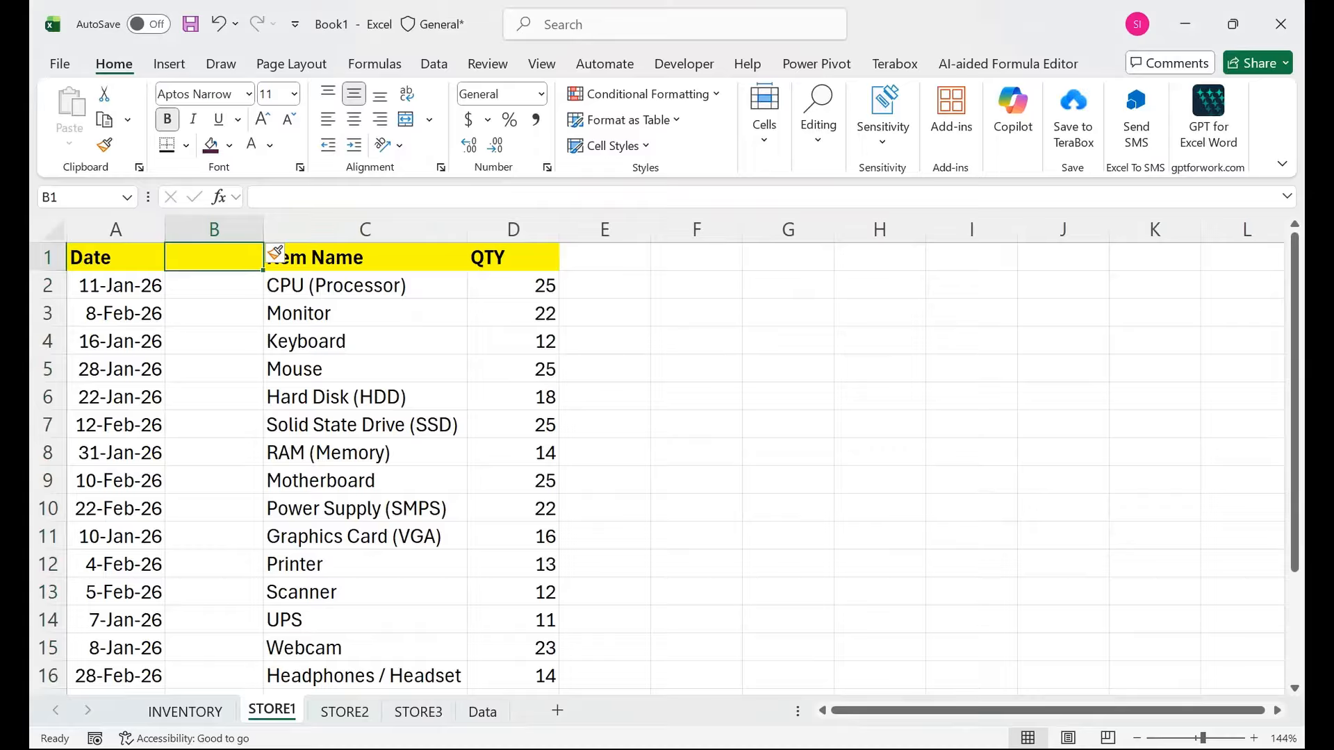
pyautogui.write('Store')
pyautogui.press('Return')
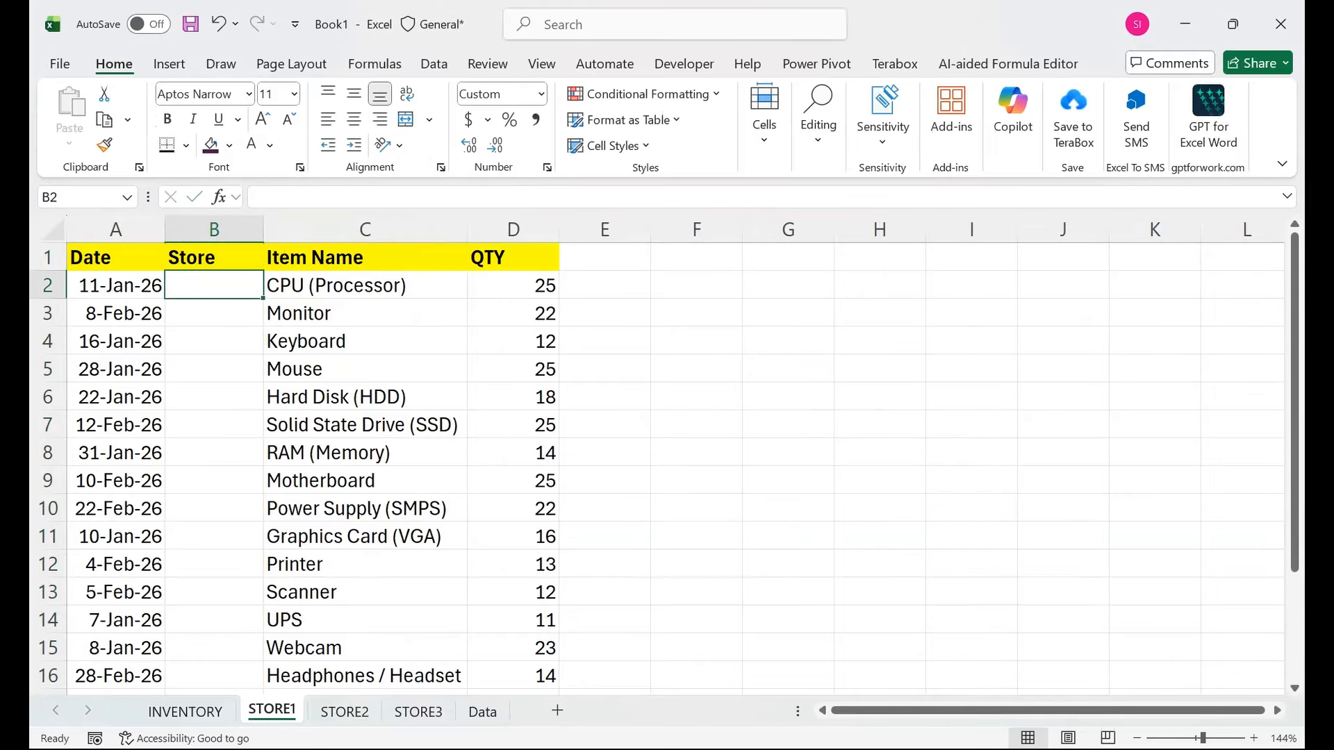
# - Enter Store1 in cell B2 of the STORE1 sheet
pyautogui.write('Stpre')
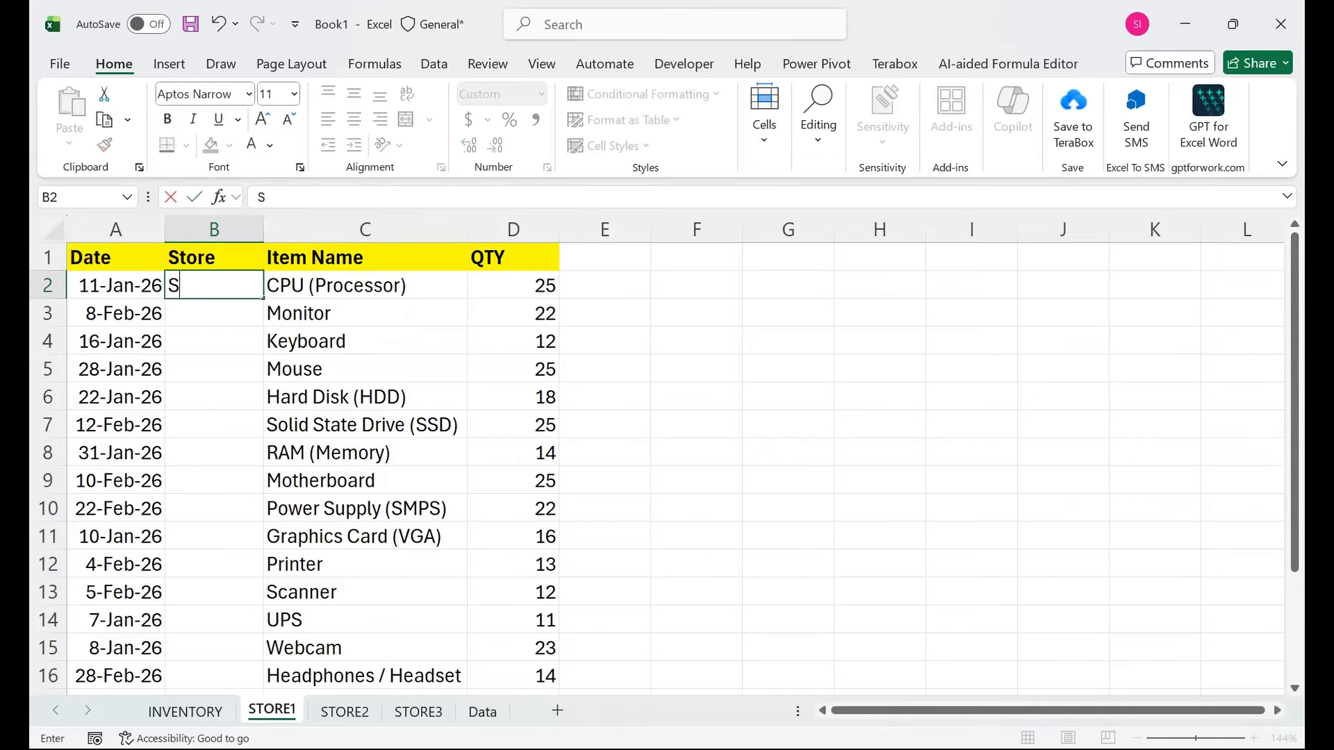
pyautogui.press('BackSpace')
pyautogui.press('BackSpace')
pyautogui.press('BackSpace')
pyautogui.write('ore')
pyautogui.write('2')
pyautogui.press('BackSpace')
pyautogui.write('1')
pyautogui.press('Return')
# - Copy Store1 unchanged down the Store column of the STORE1 sheet, through B16
pyautogui.click(214, 286)
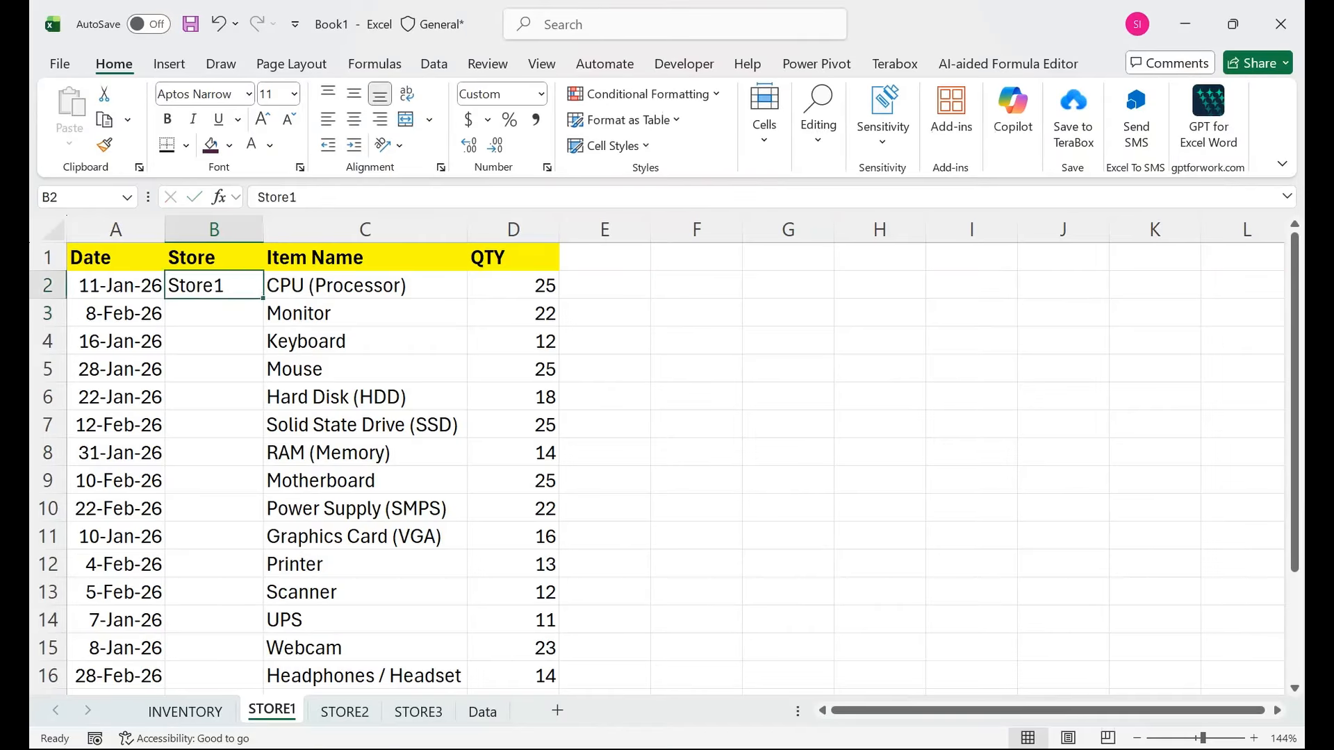
pyautogui.moveTo(264, 298); pyautogui.dragTo(263, 688)
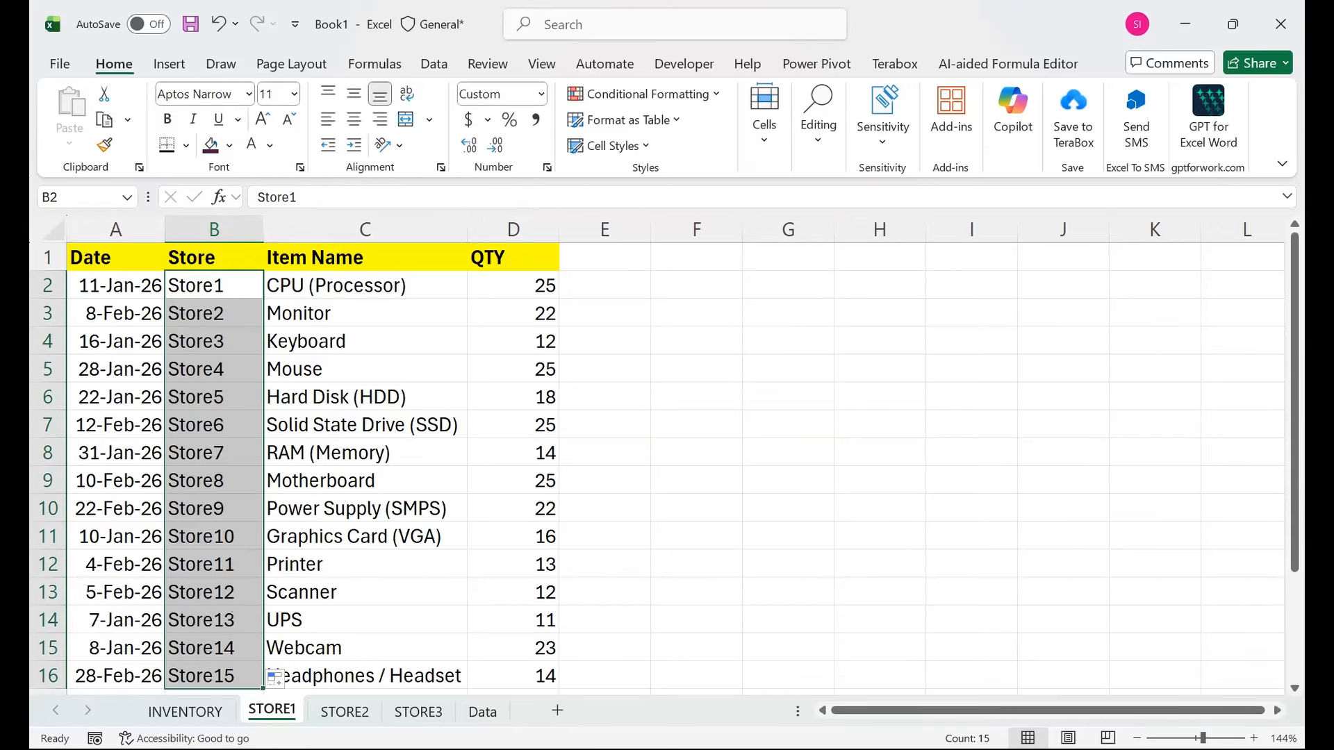
pyautogui.moveTo(214, 285); pyautogui.dragTo(214, 676)
pyautogui.hotkey('ctrl', 'd')
pyautogui.click(214, 313)
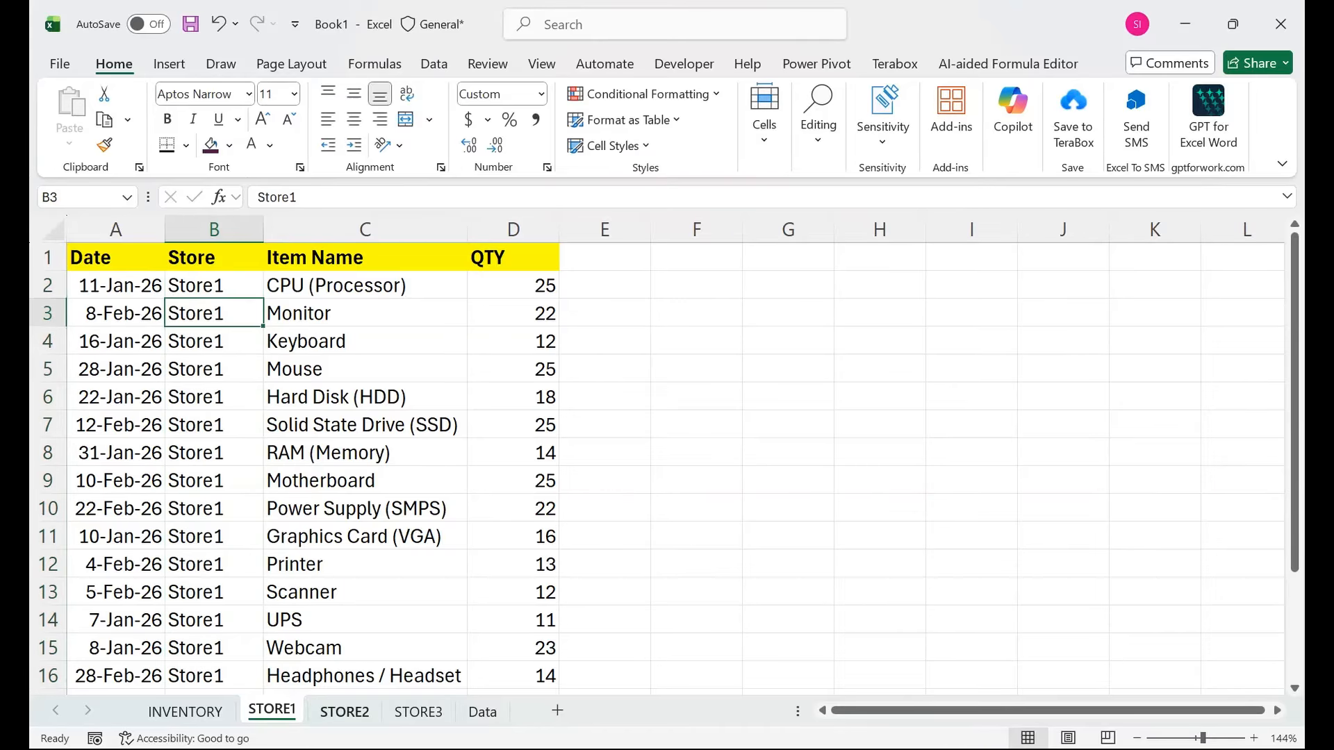
# - Insert a column before Item Name on the STORE2 sheet and give it the header Store
pyautogui.click(345, 712)
pyautogui.rightClick(251, 230)
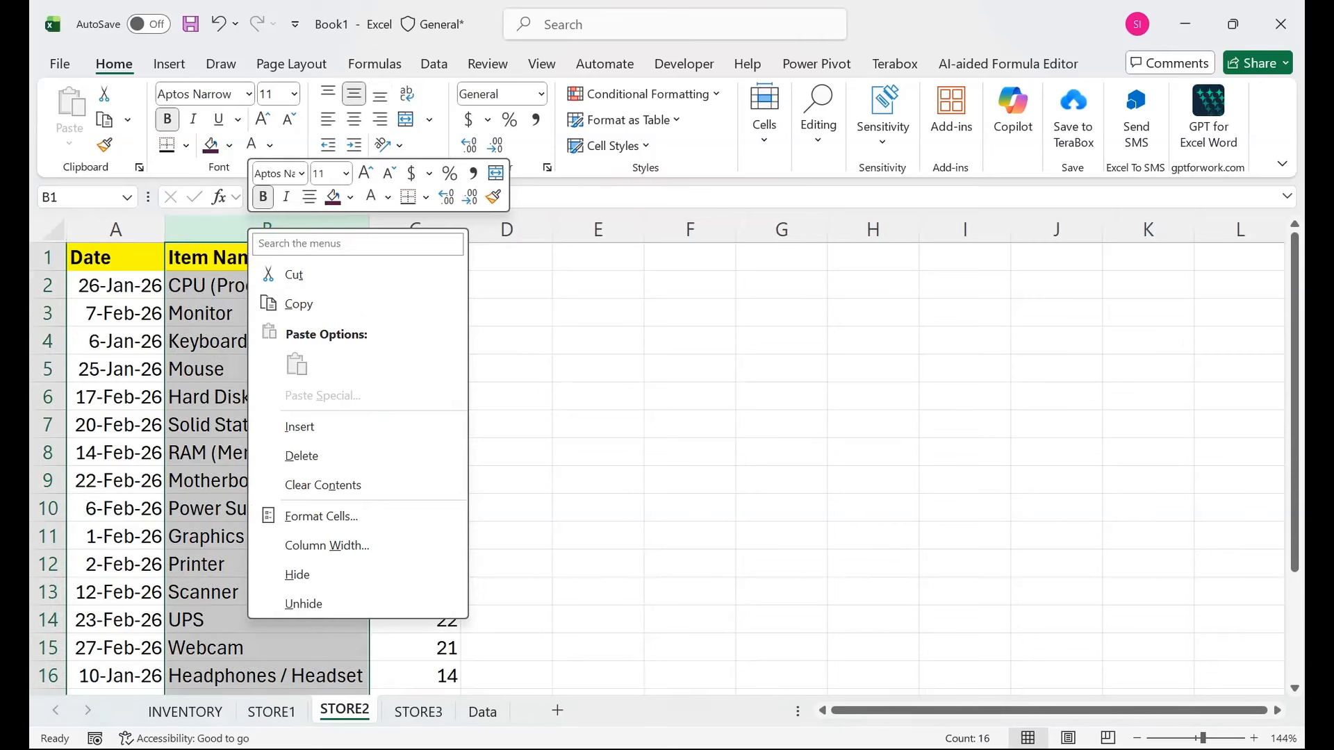
pyautogui.click(299, 426)
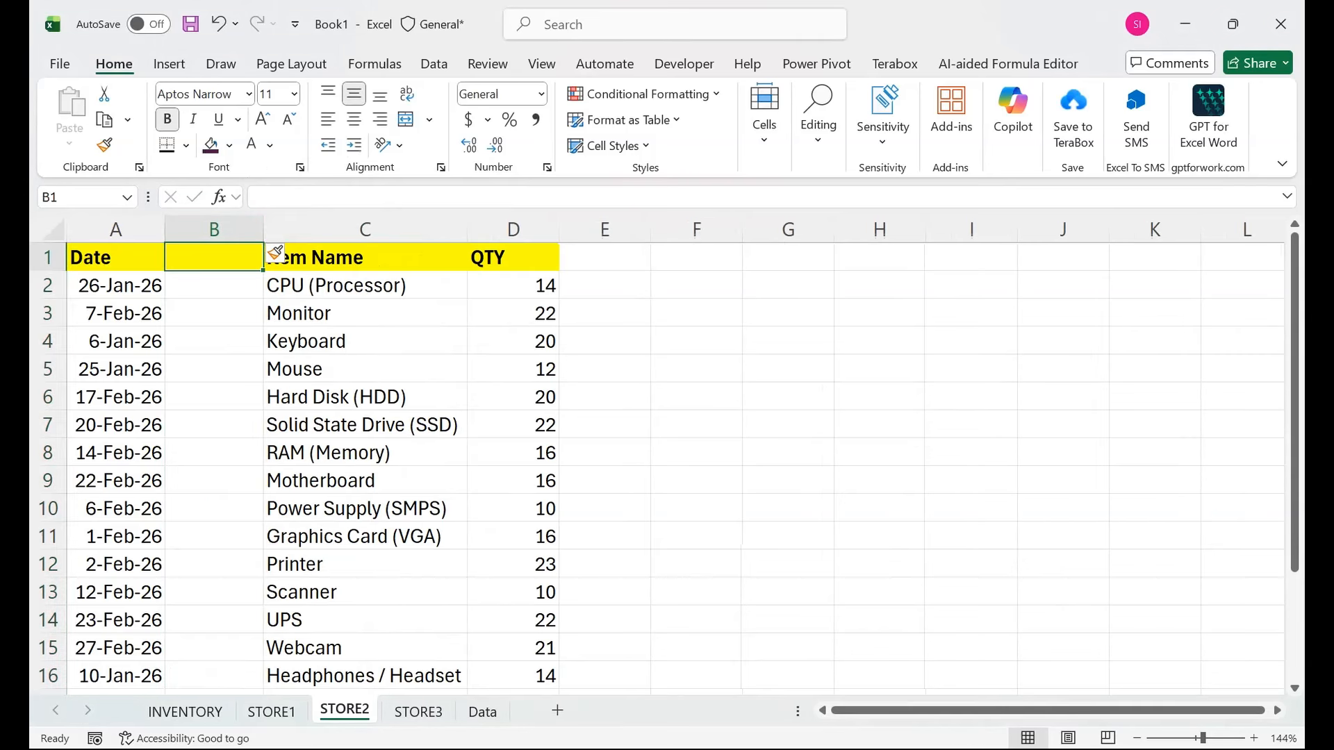
pyautogui.write('Store')
pyautogui.press('Return')
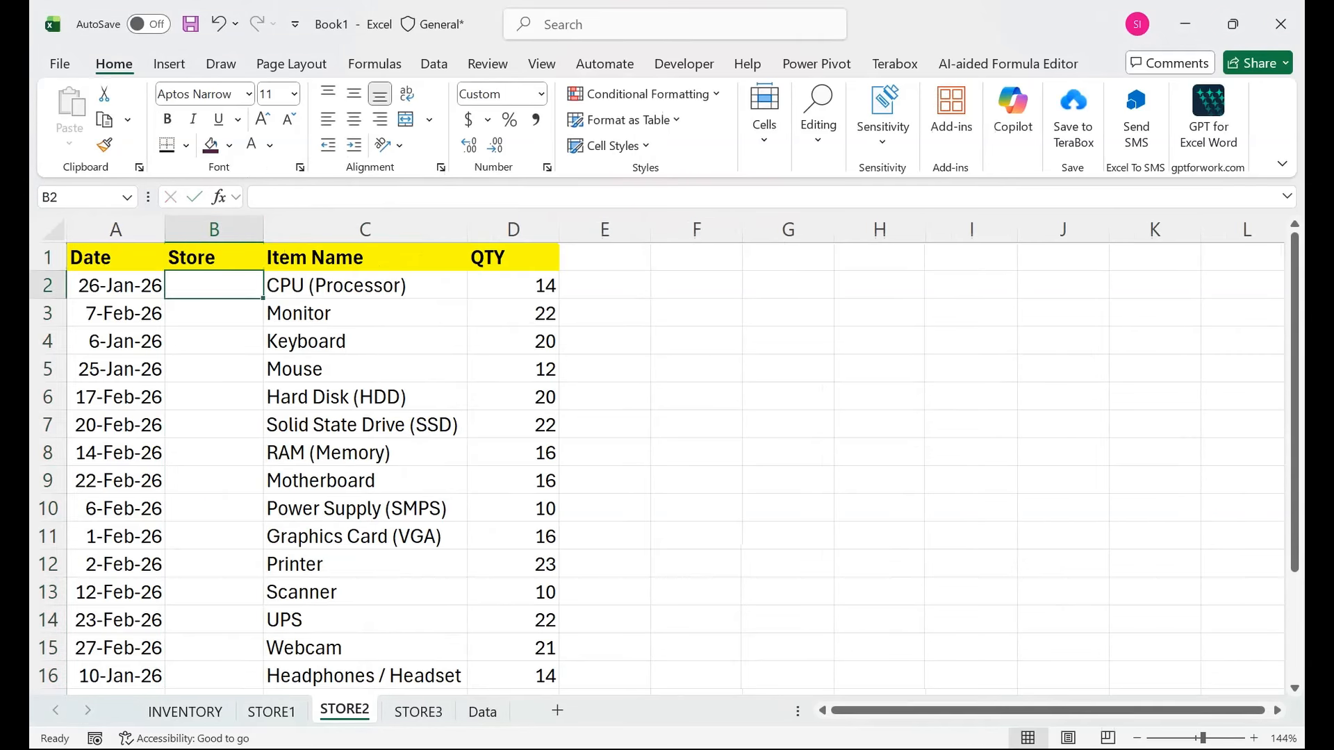
# - Enter Store2 in B2 of the STORE2 sheet and copy it down the Store column through B16
pyautogui.write('Store2')
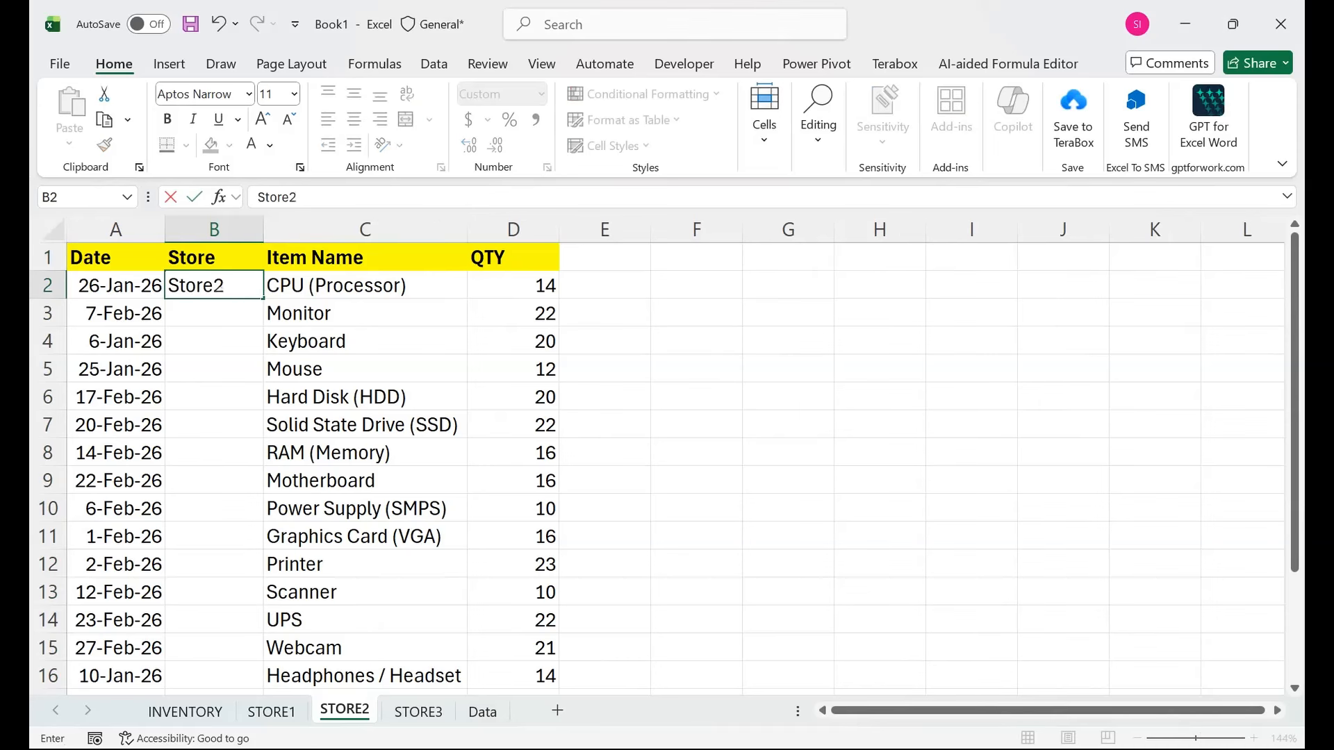
pyautogui.click(214, 368)
pyautogui.moveTo(214, 285); pyautogui.dragTo(214, 694)
pyautogui.hotkey('ctrl', 'd')
pyautogui.moveTo(214, 648); pyautogui.dragTo(214, 620)
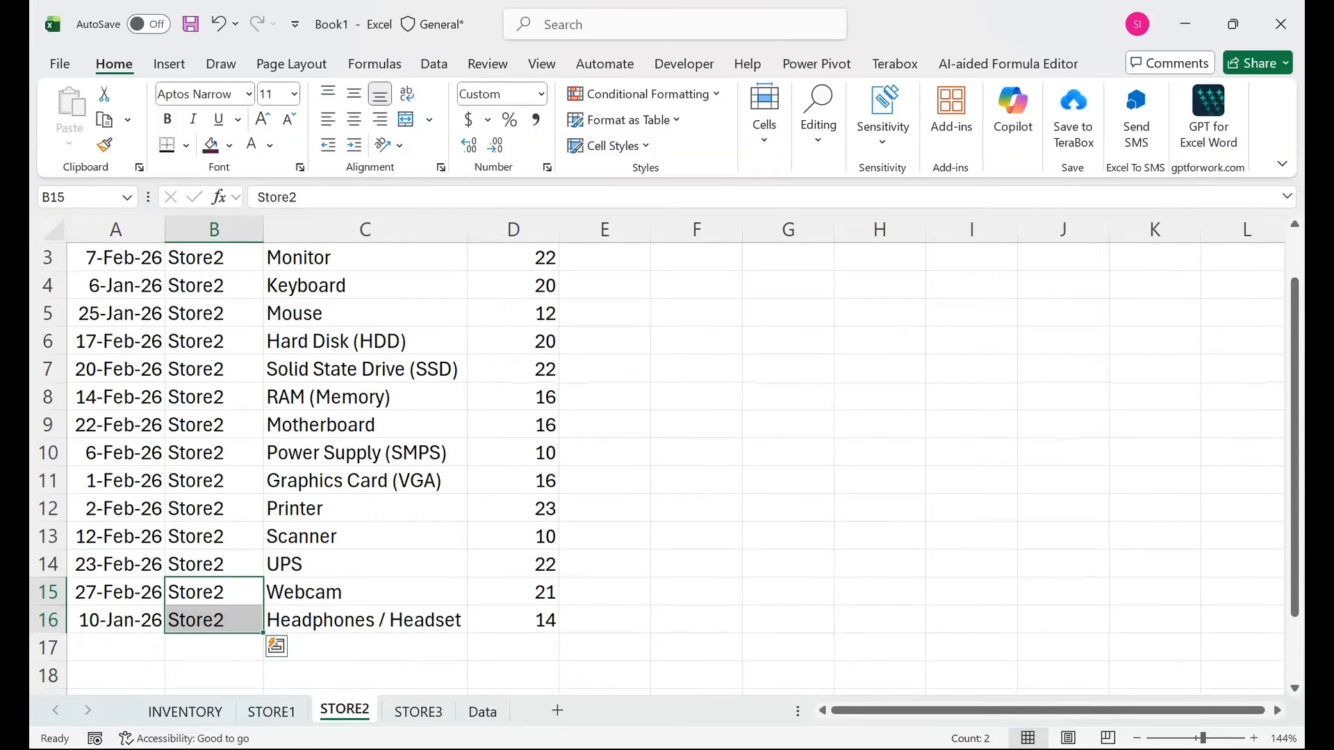
pyautogui.click(214, 620)
# - Insert a column before Item Name on the STORE3 sheet and give it the header Store
pyautogui.click(418, 711)
pyautogui.rightClick(278, 229)
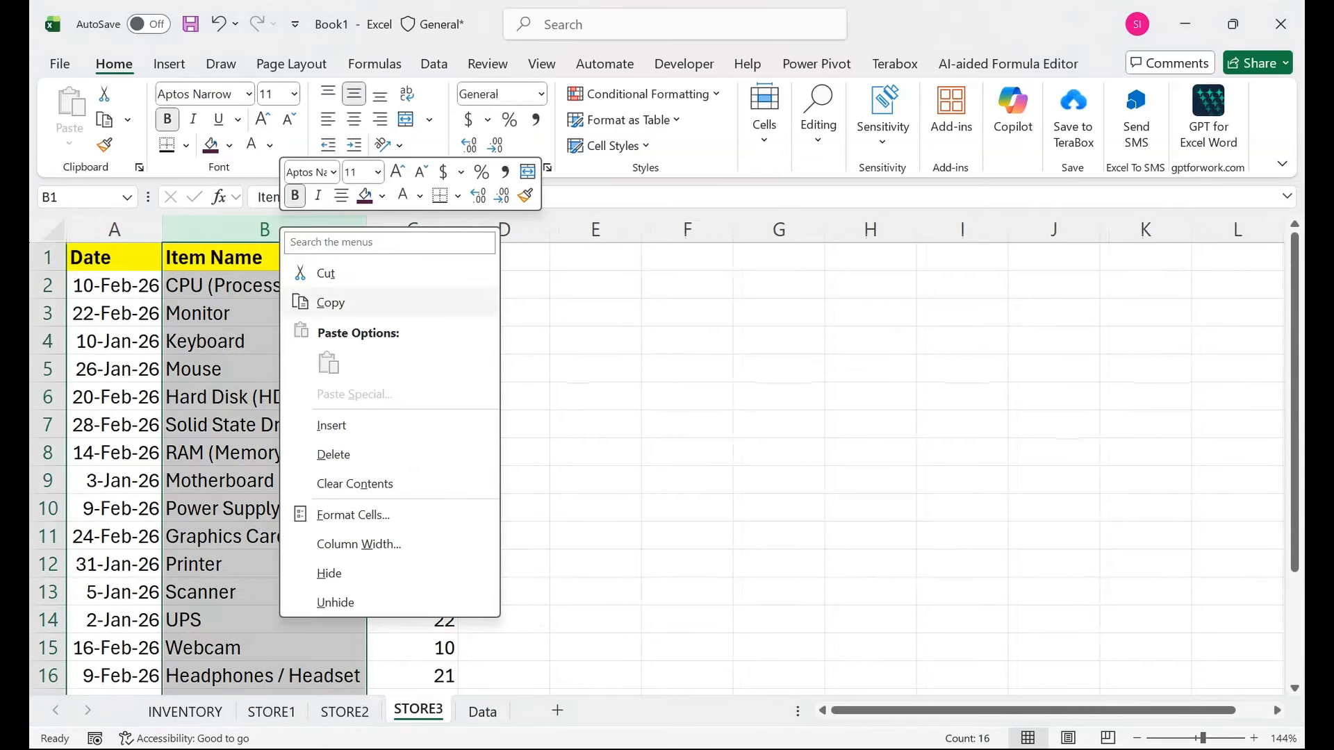
pyautogui.click(333, 423)
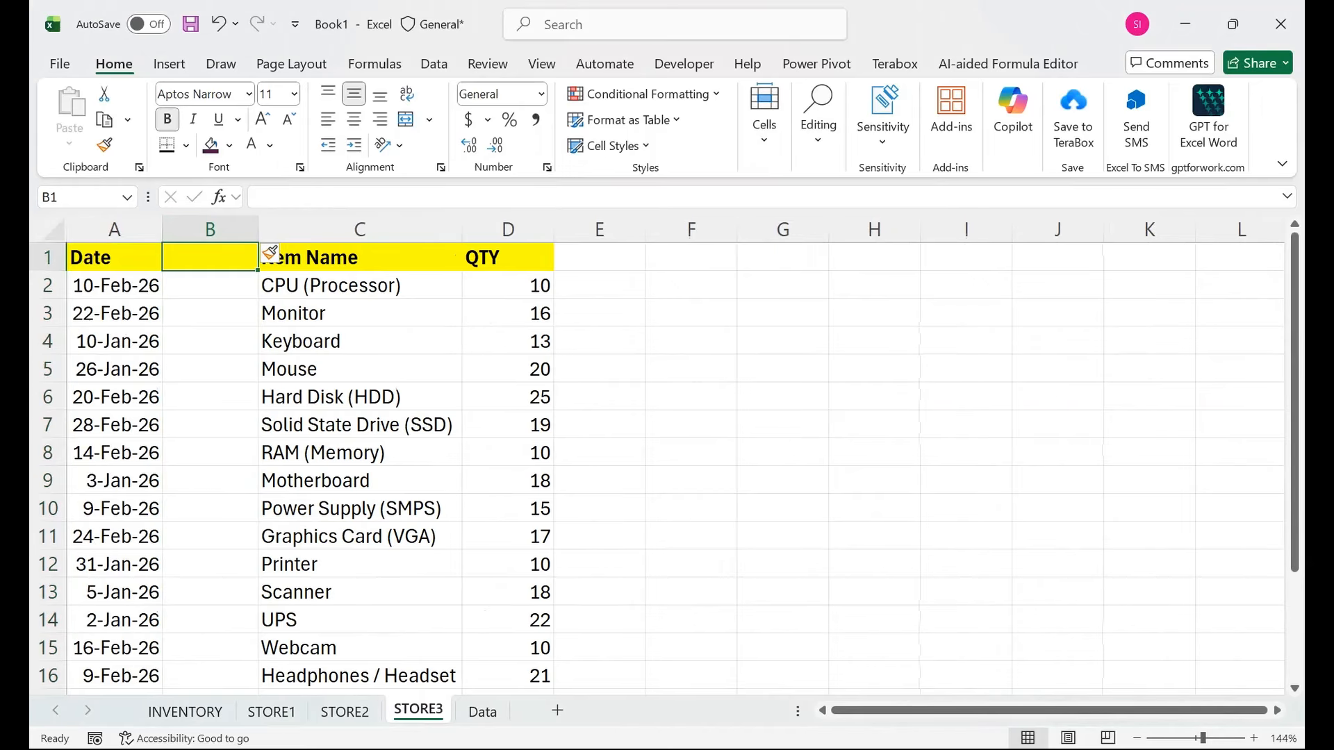
pyautogui.write('Store')
pyautogui.press('Return')
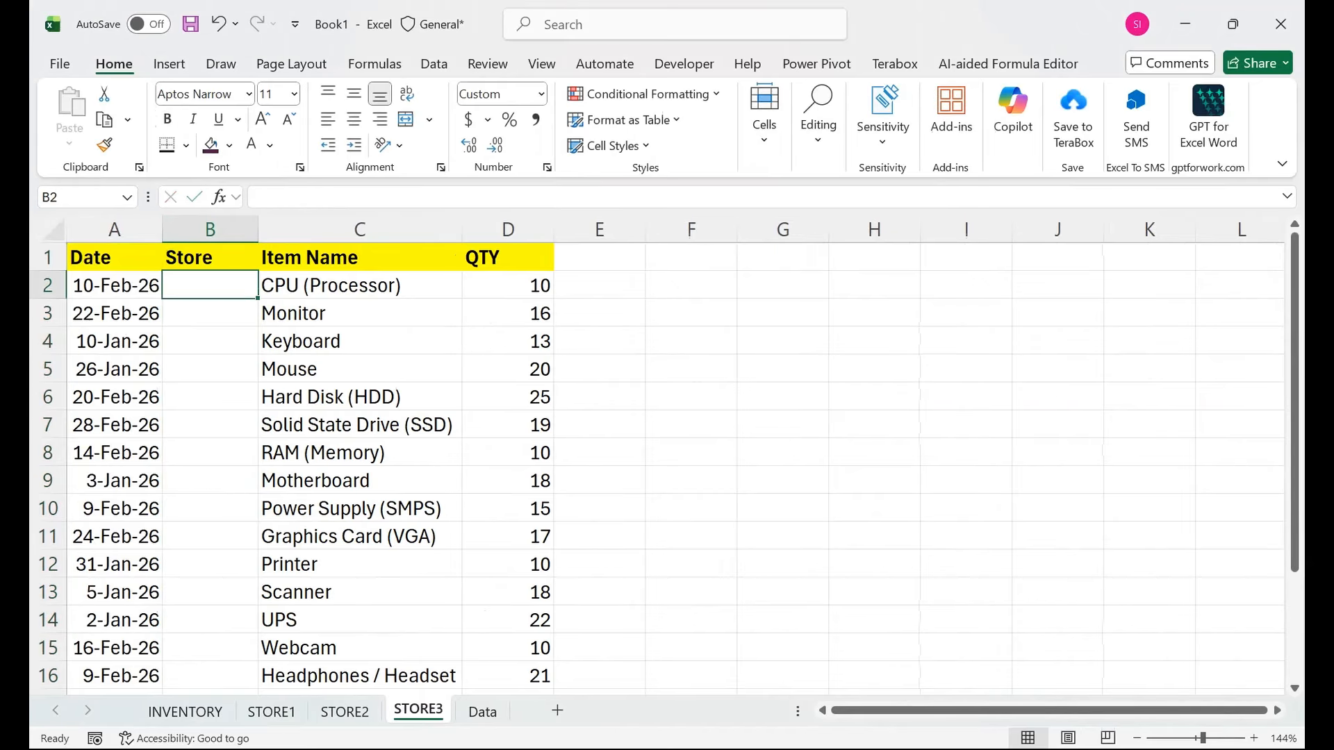
# - Enter Store3 in B2 of the STORE3 sheet and copy it down the Store column through B16
pyautogui.write('Store3')
pyautogui.press('Return')
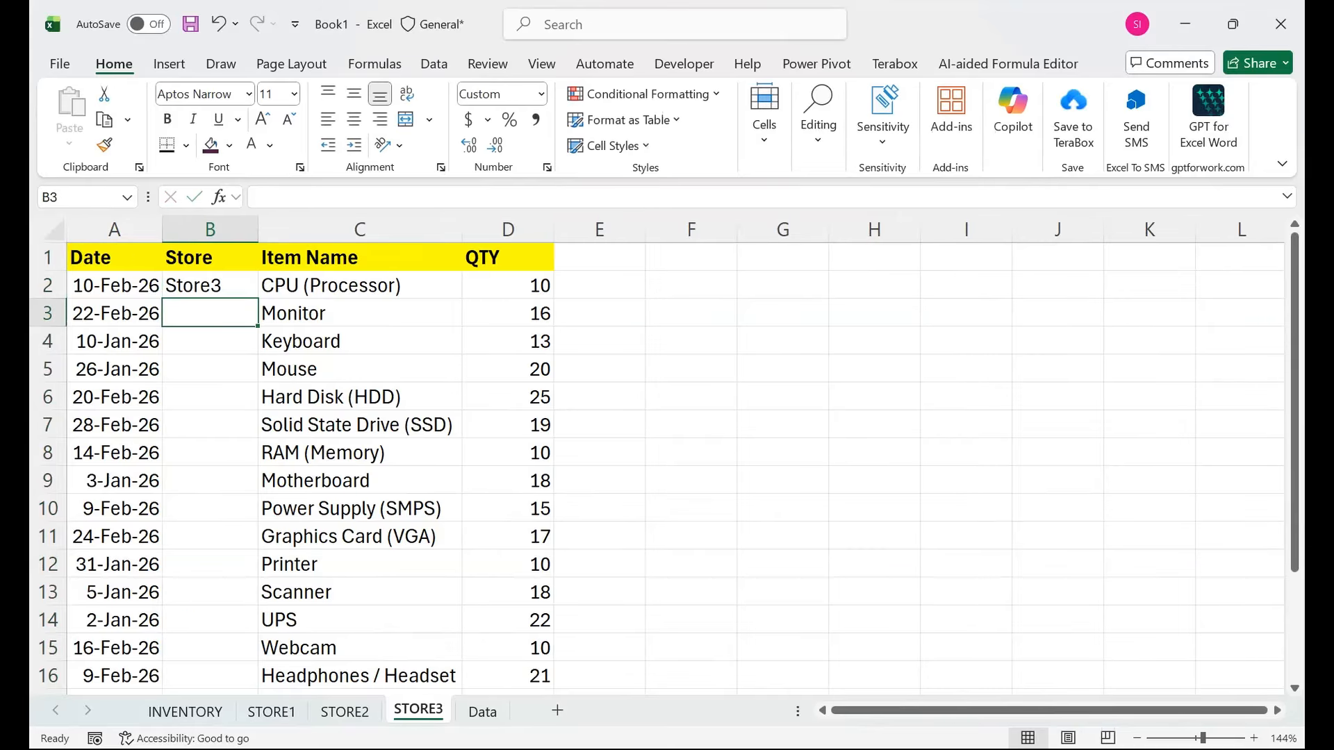
pyautogui.moveTo(210, 285); pyautogui.dragTo(210, 676)
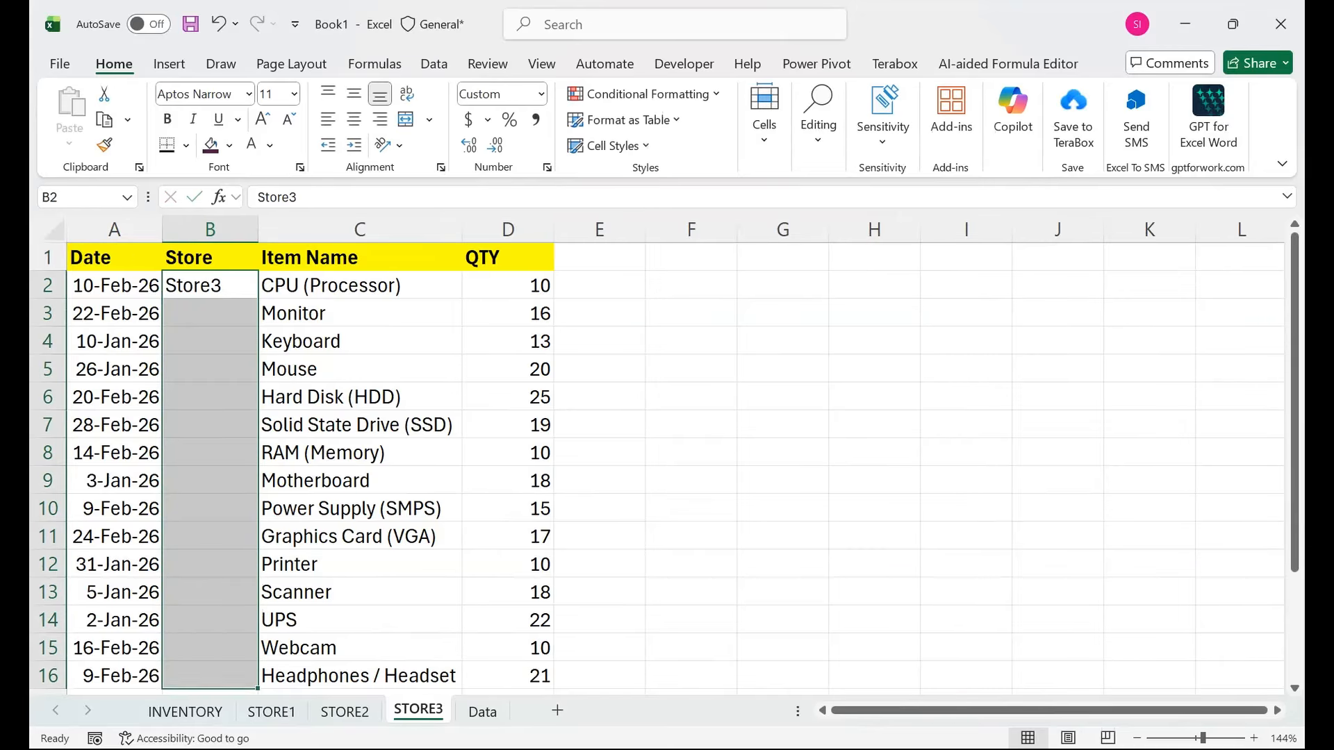
pyautogui.hotkey('ctrl', 'd')
pyautogui.hotkey('ctrl', 'q')
pyautogui.press('Return')
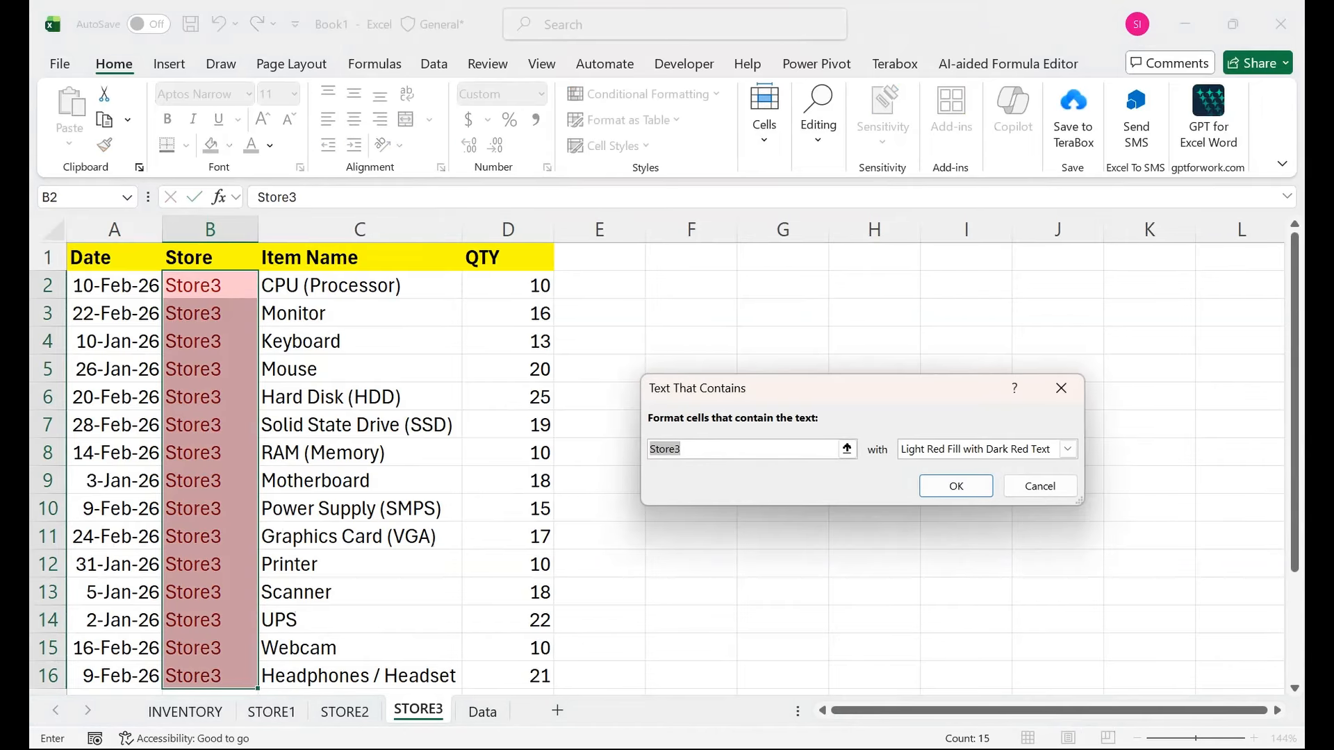
pyautogui.click(1040, 486)
pyautogui.click(507, 452)
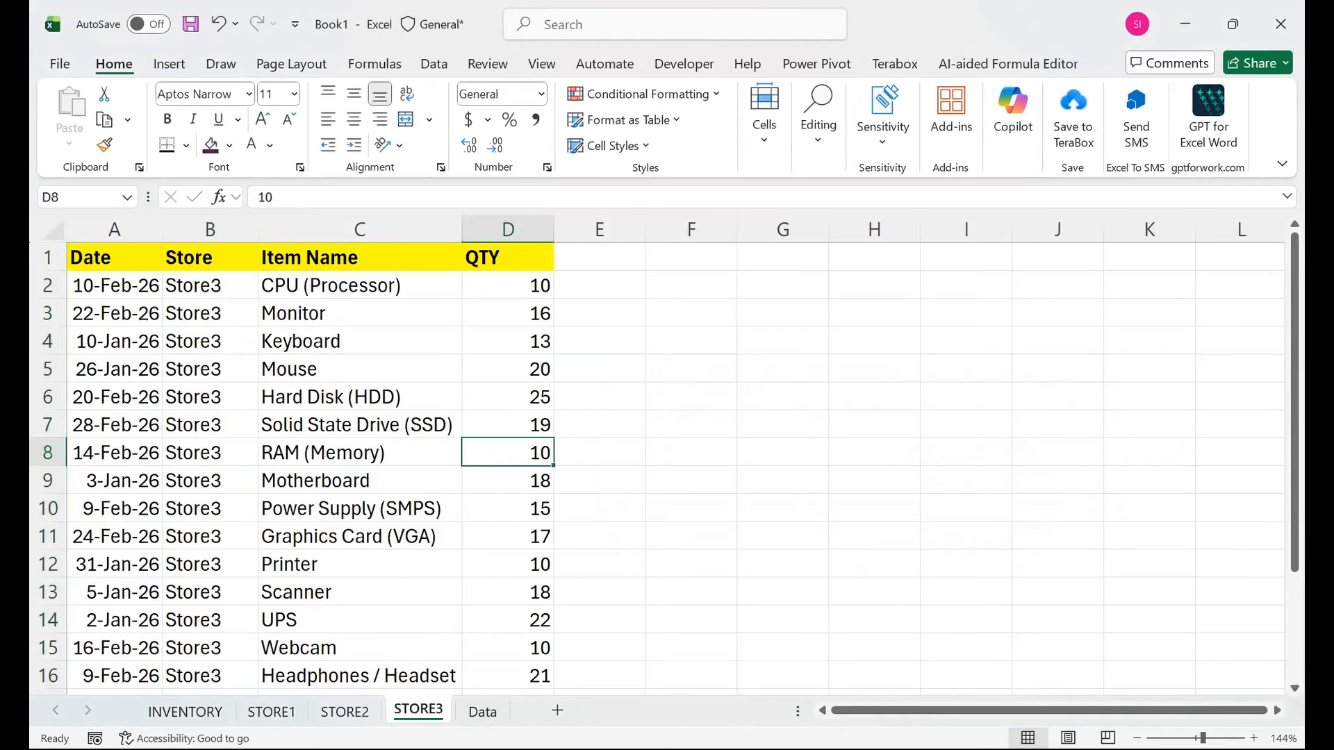
# - Enter the header Total Quantity in E1 of the STORE3 sheet and fit column E to its text
pyautogui.click(185, 710)
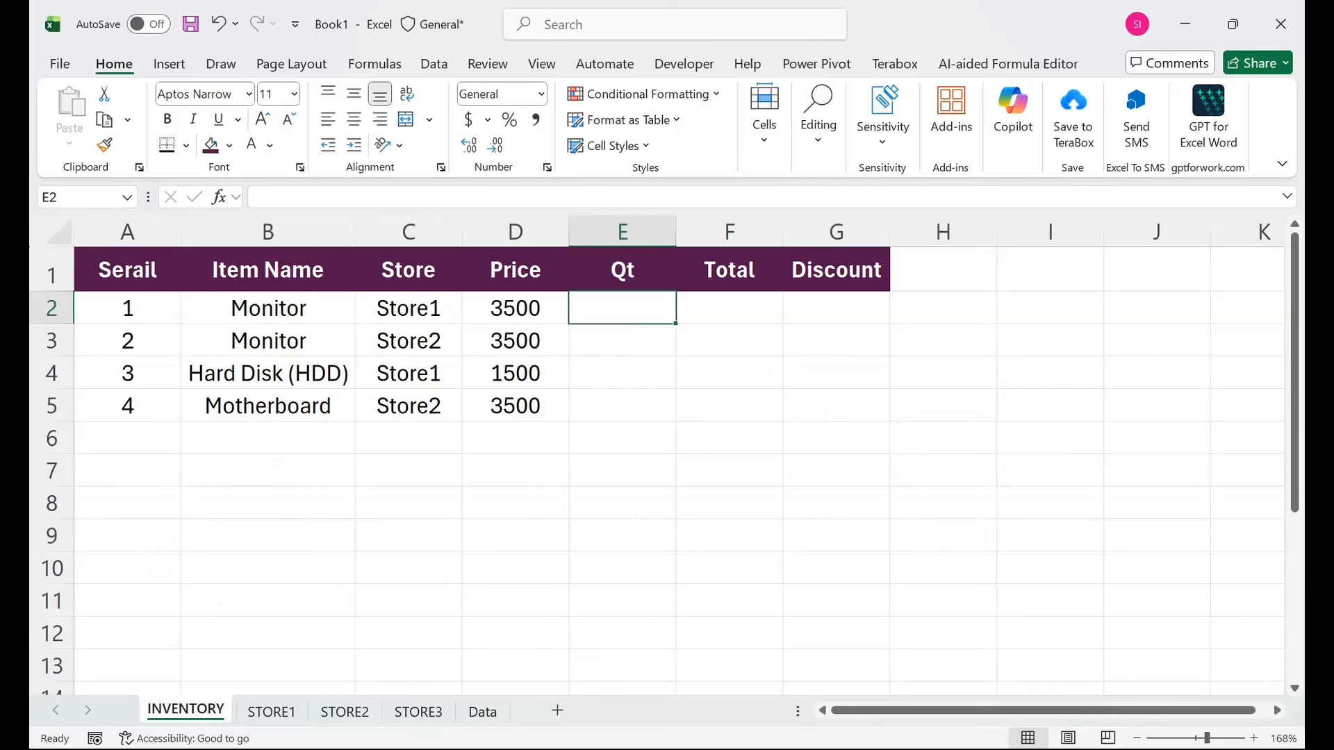
pyautogui.click(271, 710)
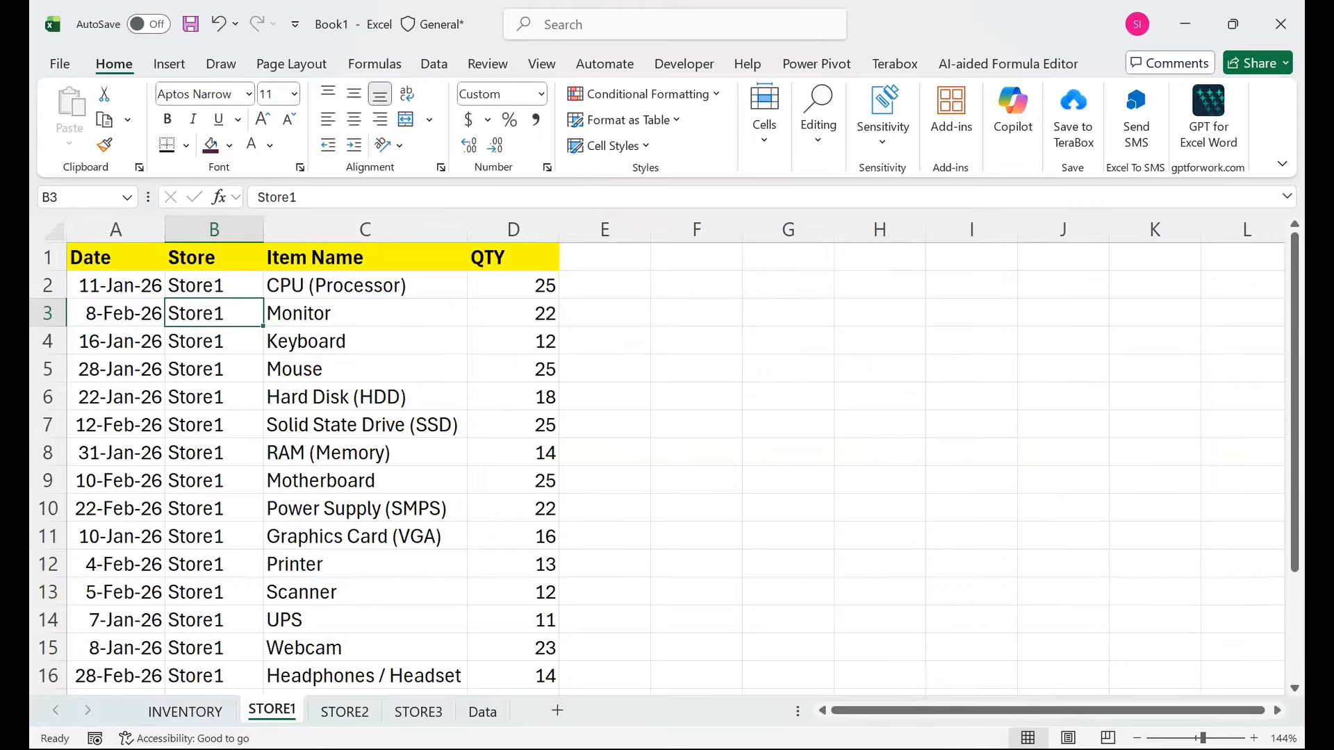
pyautogui.hotkey('ctrl', 'pagedown')
pyautogui.hotkey('ctrl', 'pagedown')
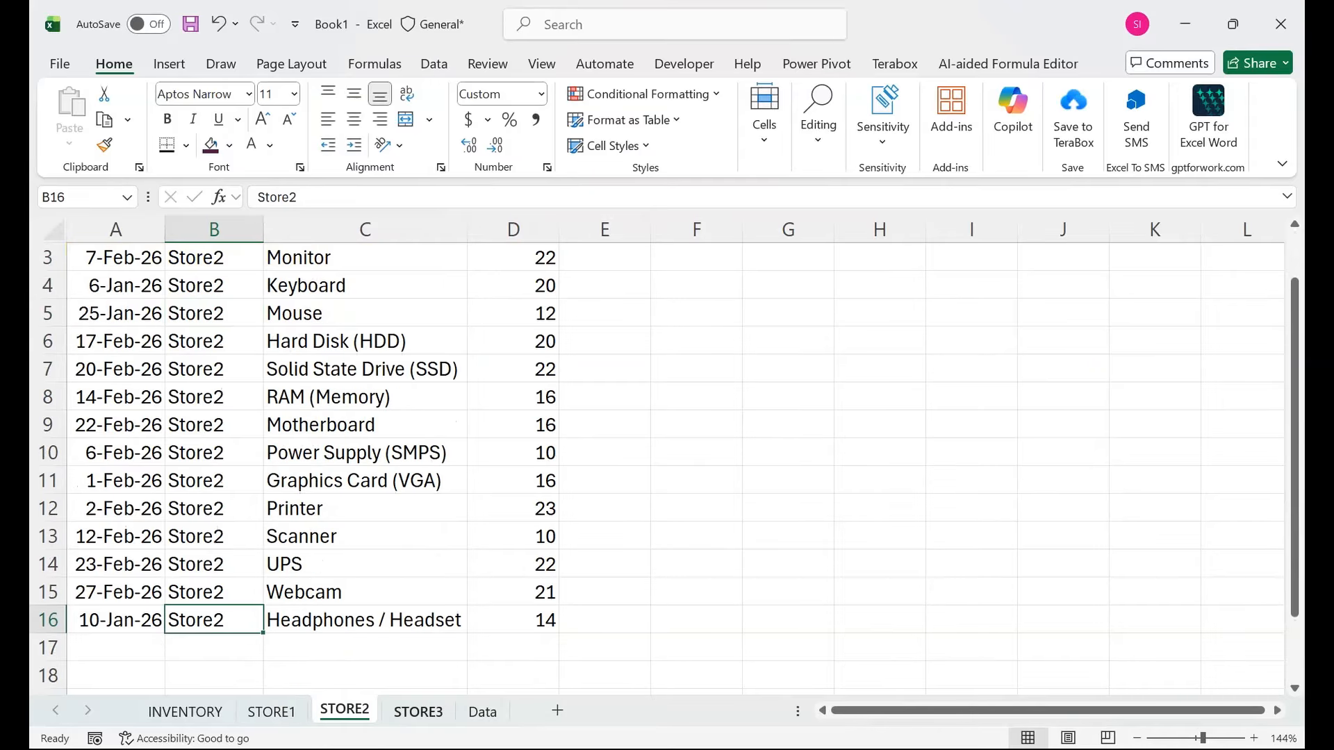
pyautogui.click(599, 257)
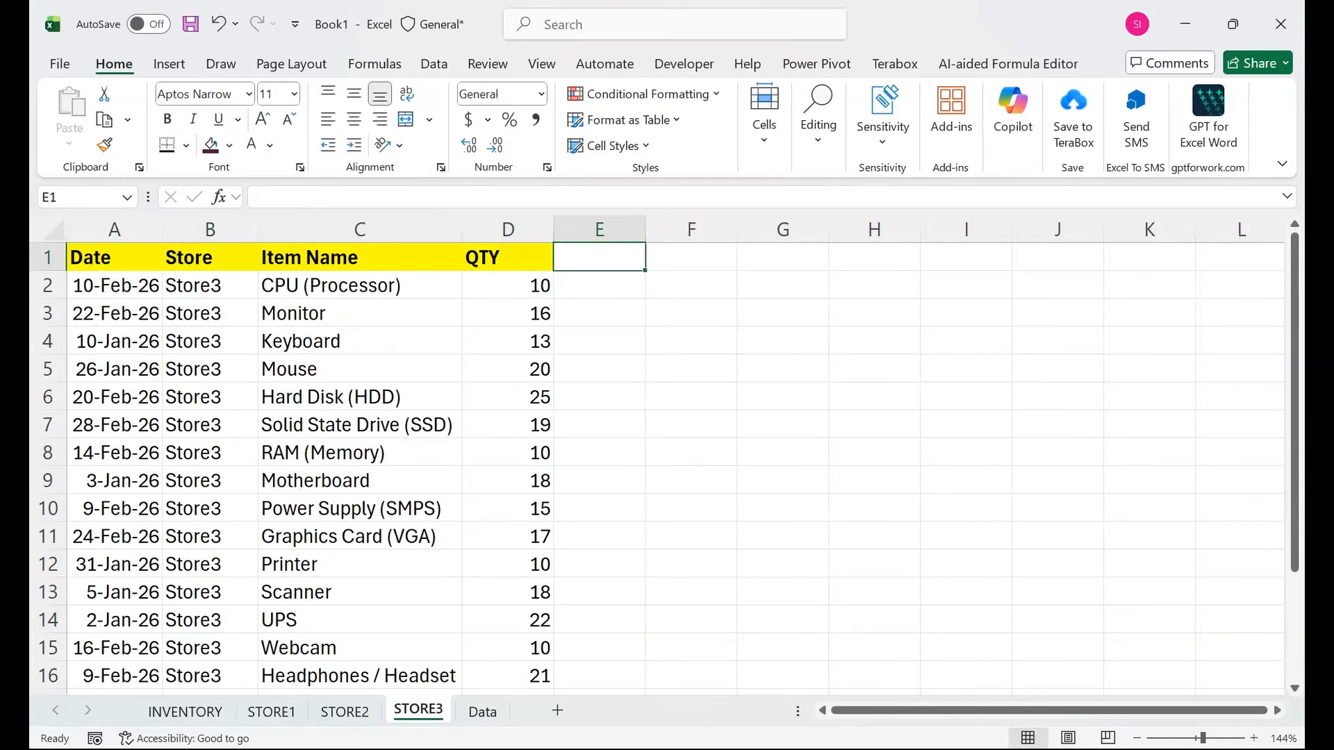
pyautogui.write('Total')
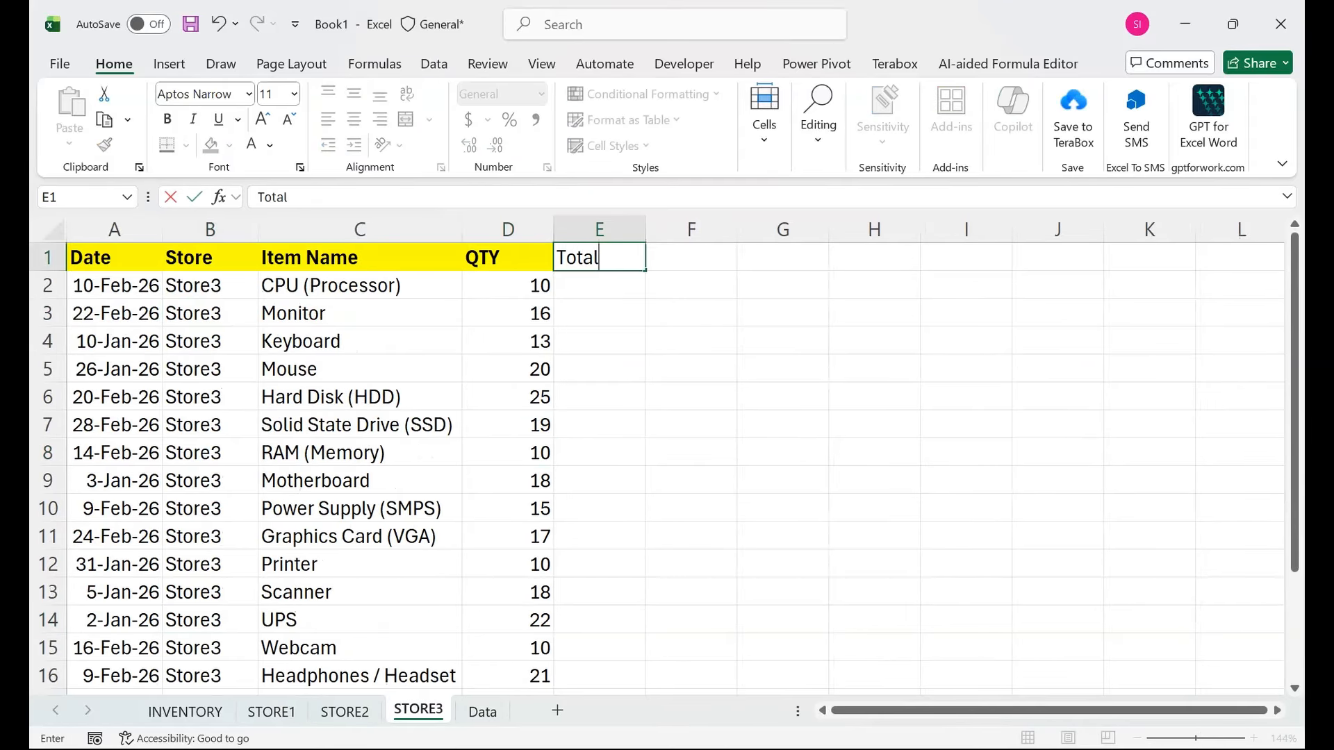
pyautogui.press('Tab')
pyautogui.click(599, 257)
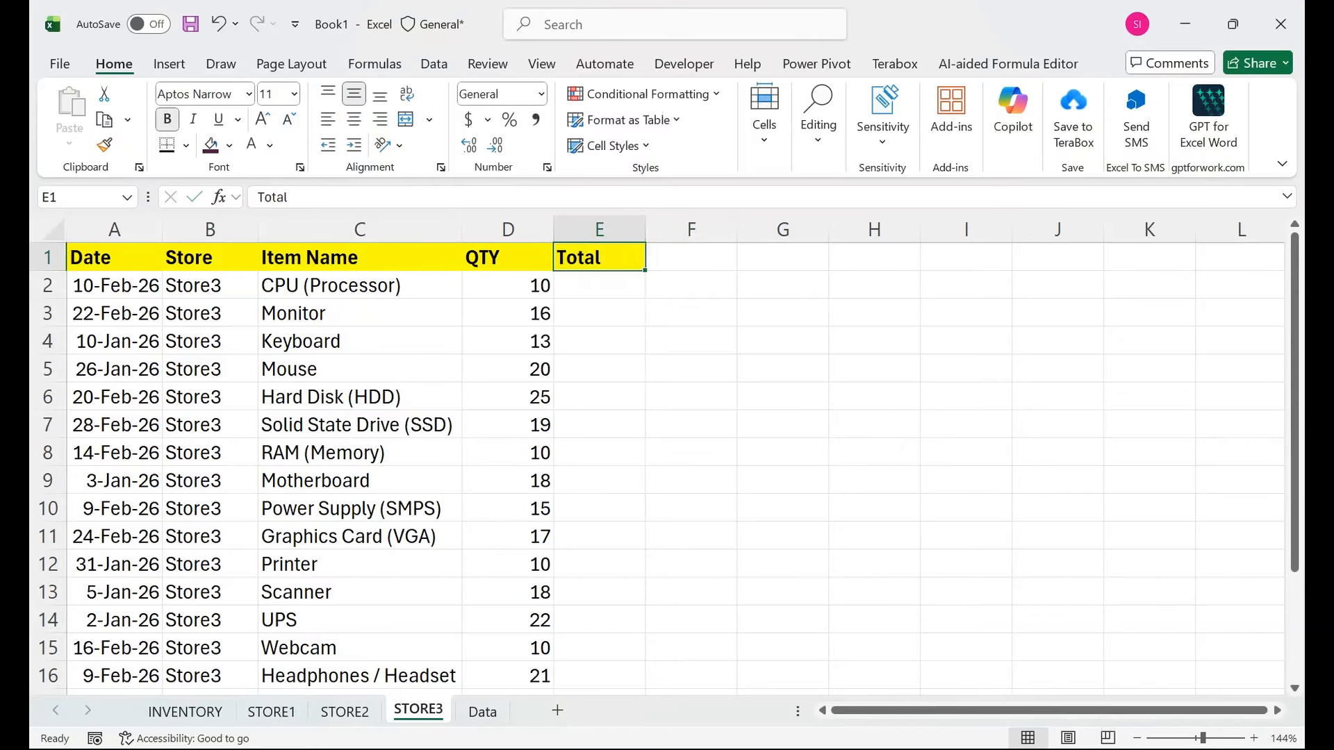
pyautogui.press('F2')
pyautogui.write('qua')
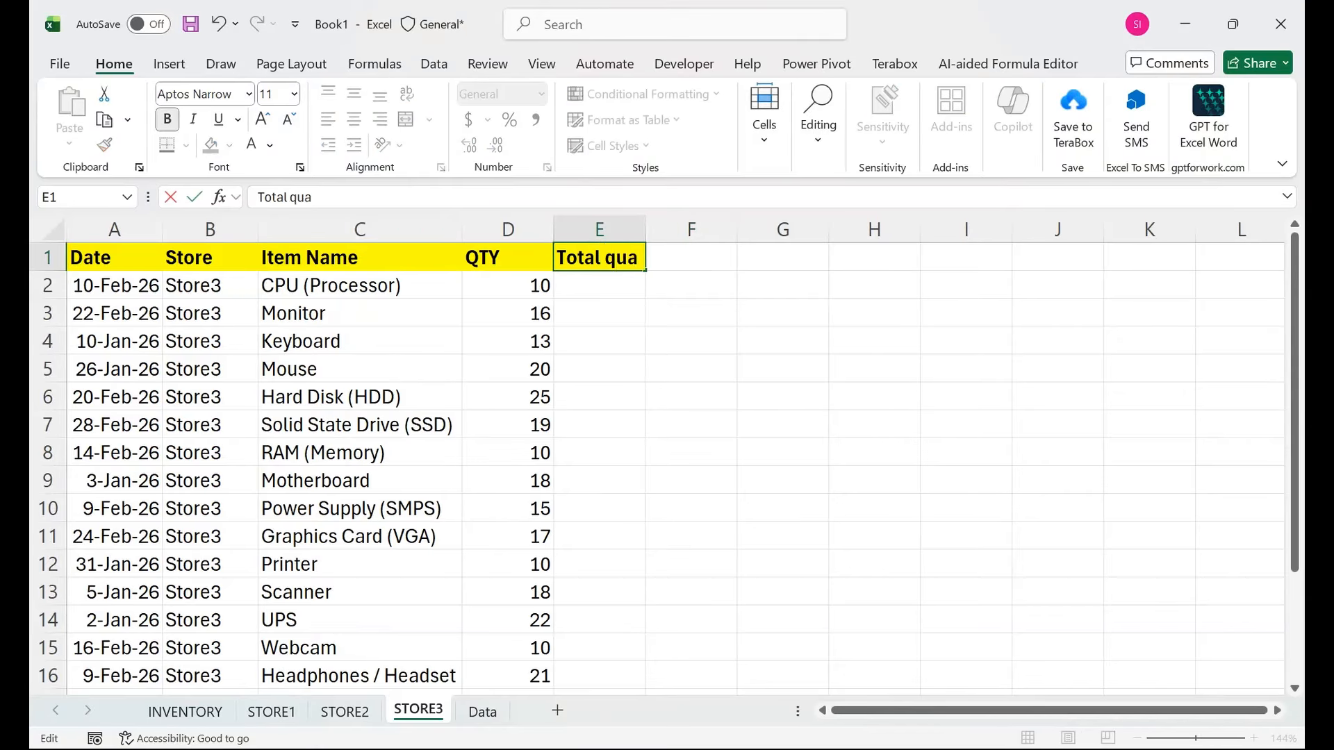
pyautogui.press('BackSpace')
pyautogui.press('BackSpace')
pyautogui.press('BackSpace')
pyautogui.press('BackSpace')
pyautogui.write('Quan')
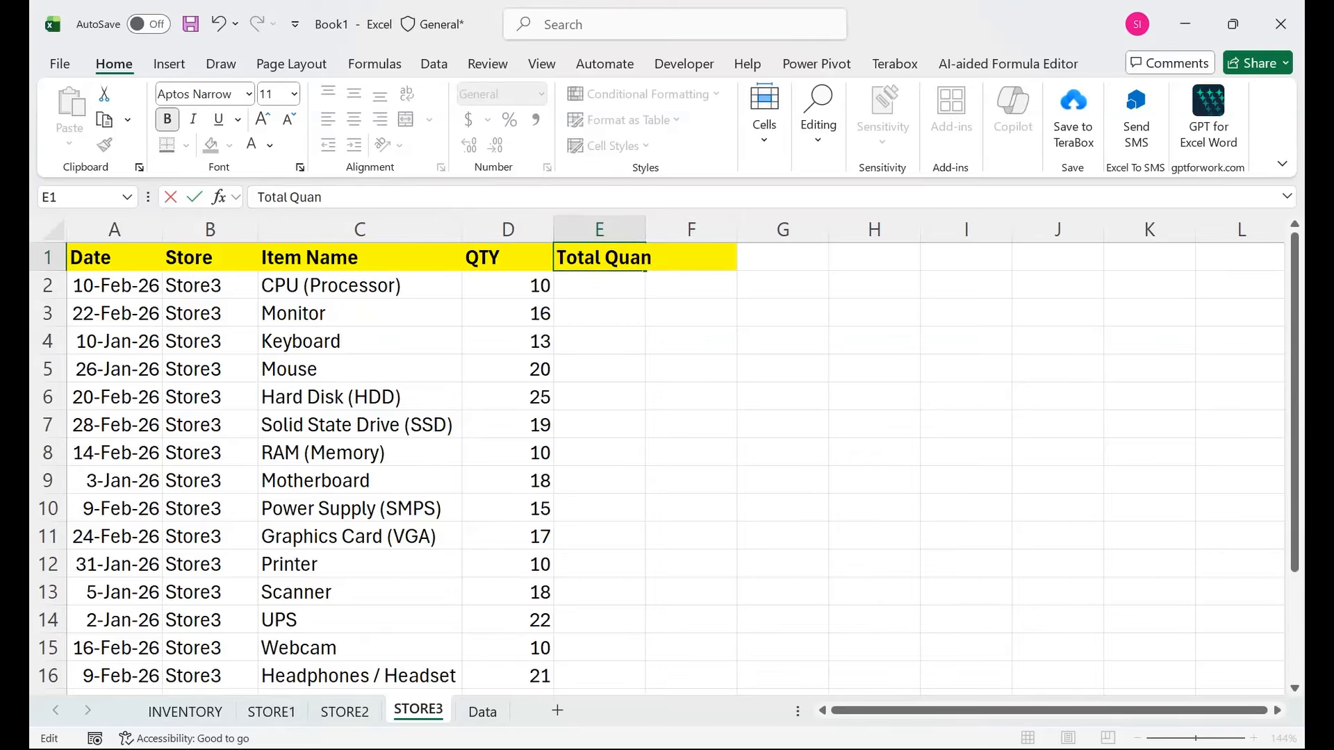
pyautogui.write('tity')
pyautogui.press('Tab')
pyautogui.doubleClick(646, 229)
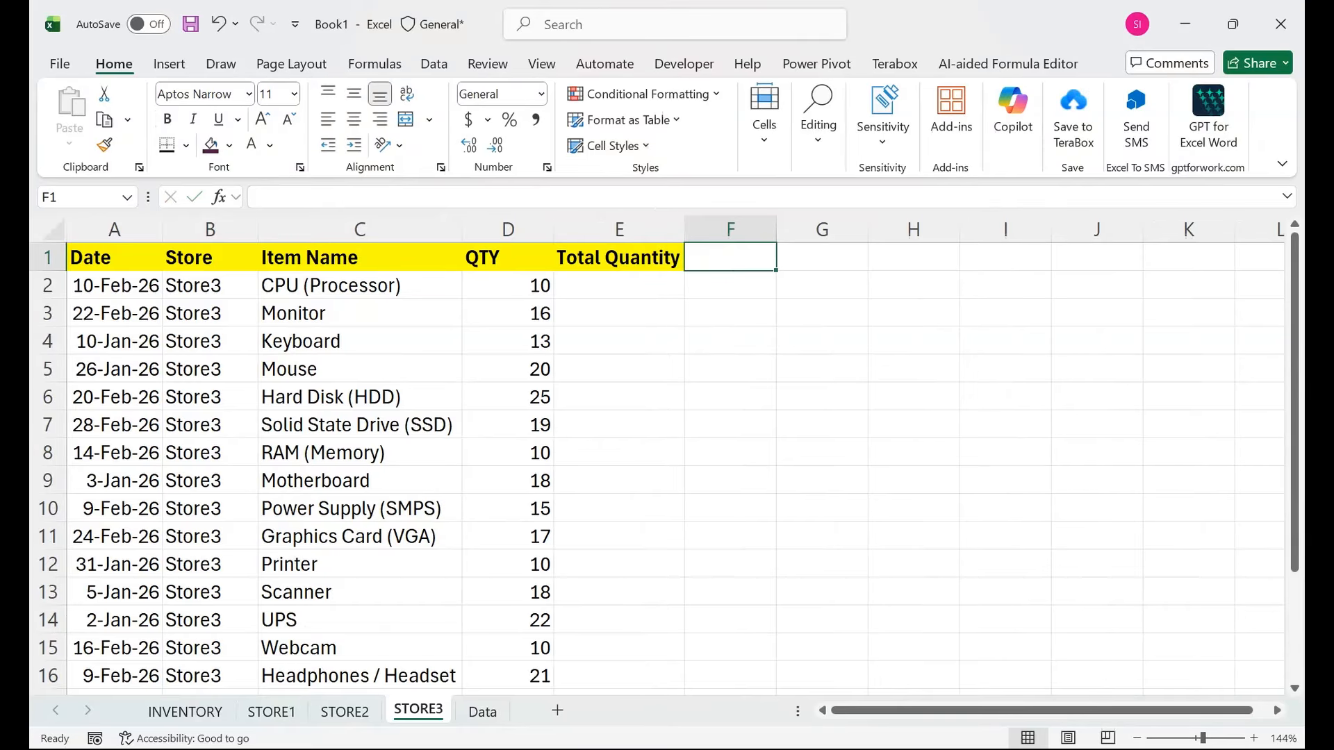
# - Copy the Total Quantity header from STORE3 to E1 of the STORE2 sheet and autofit column E there
pyautogui.click(619, 258)
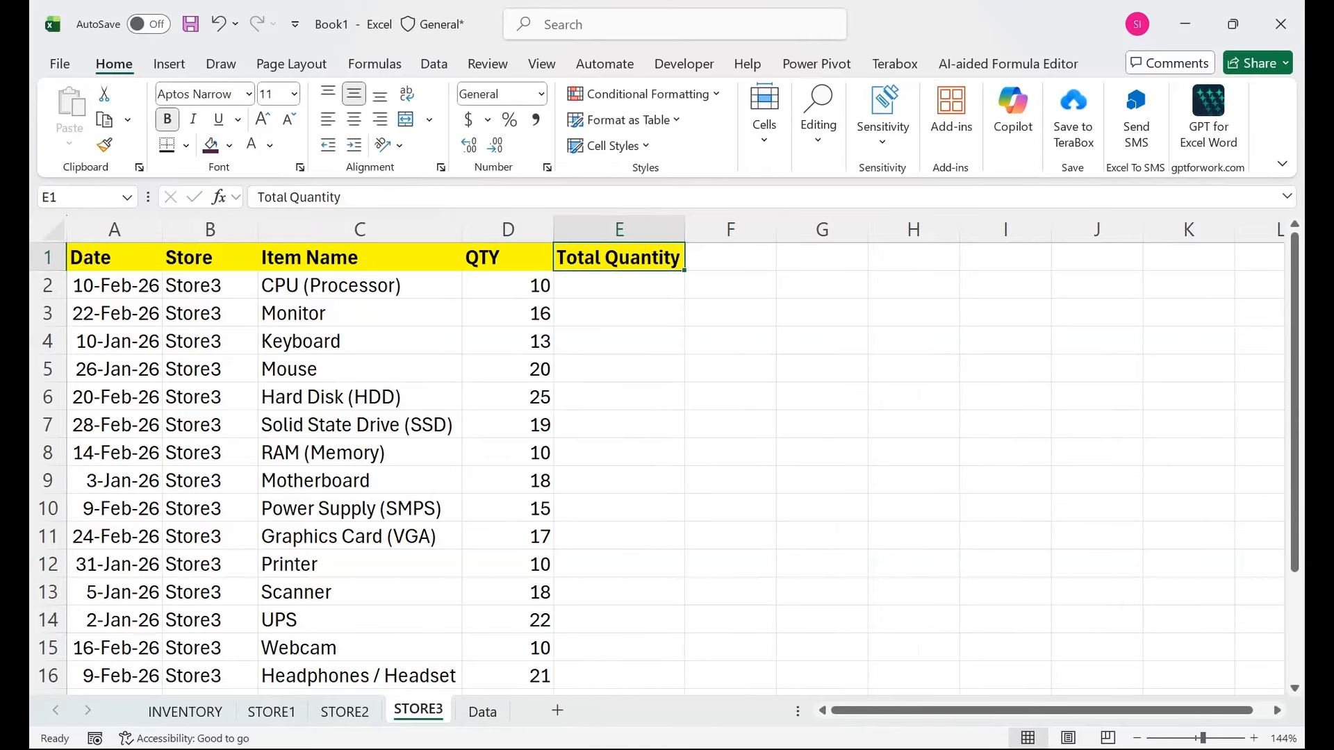
pyautogui.hotkey('ctrl', 'c')
pyautogui.hotkey('ctrl', 'pageup')
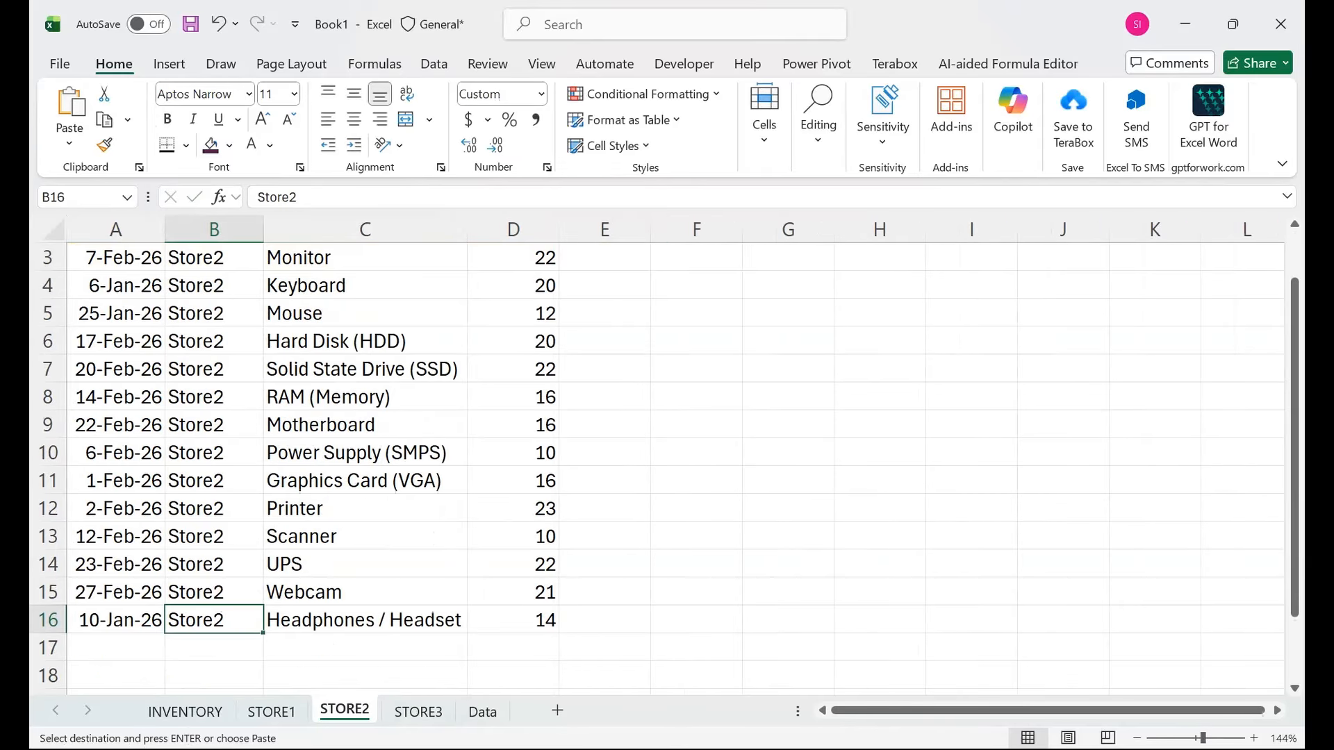
pyautogui.click(608, 257)
pyautogui.press('Up')
pyautogui.press('Up')
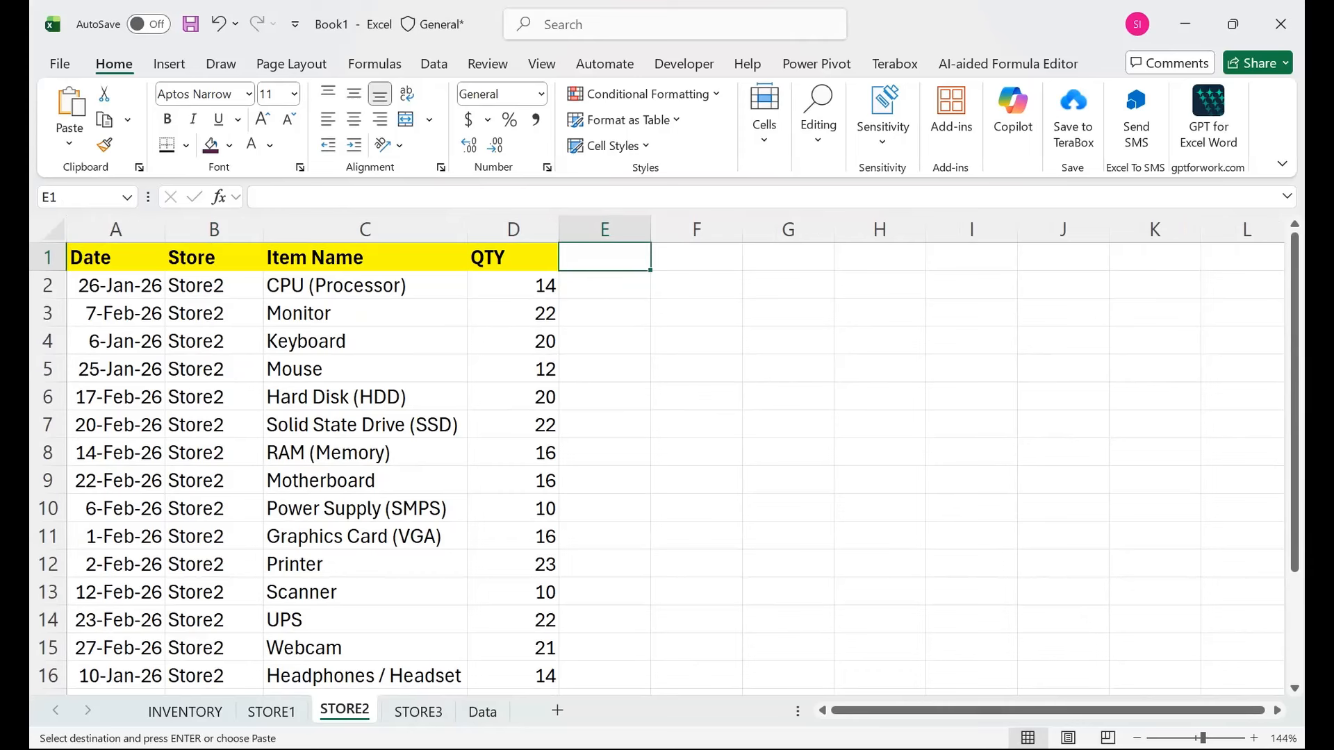
pyautogui.hotkey('ctrl', 'v')
pyautogui.hotkey('alt', 'h')
pyautogui.press('o')
pyautogui.press('i')
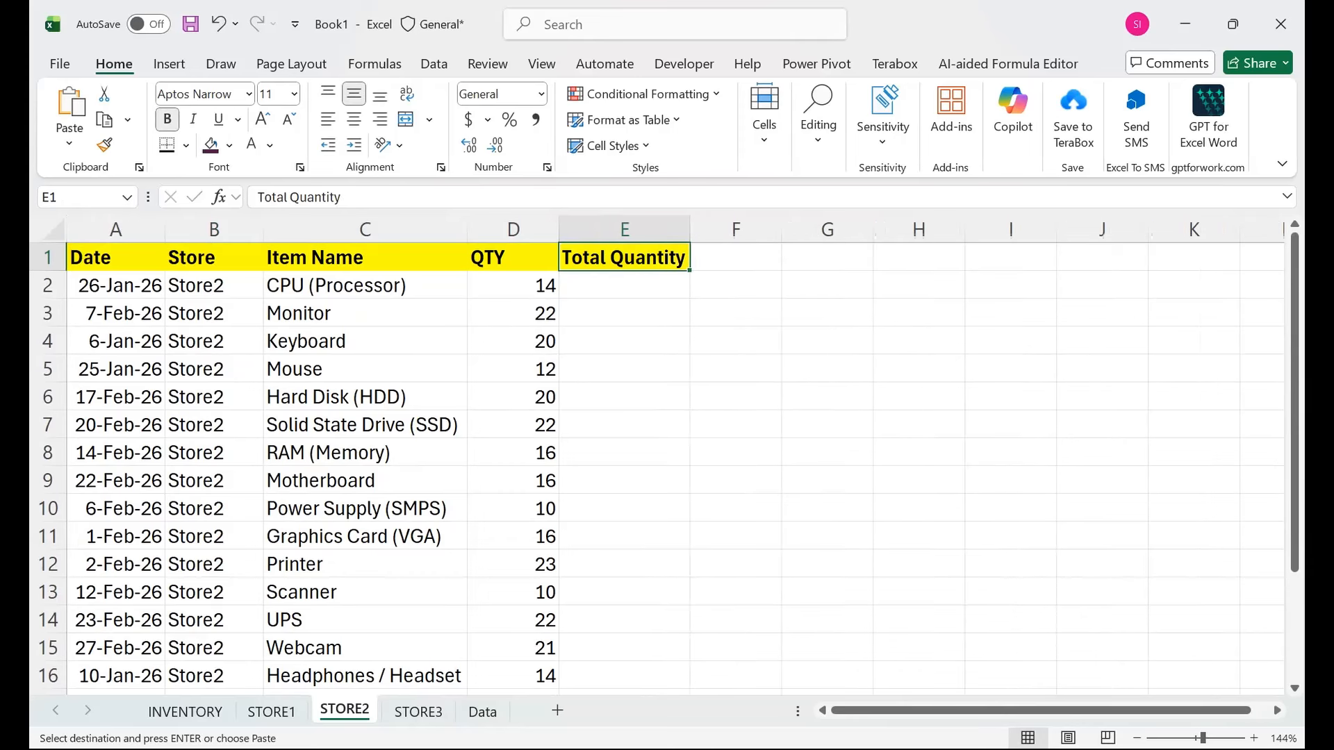
# - Paste the copied Total Quantity header into E1 of the STORE1 sheet and autofit column E
pyautogui.hotkey('ctrl', 'pageup')
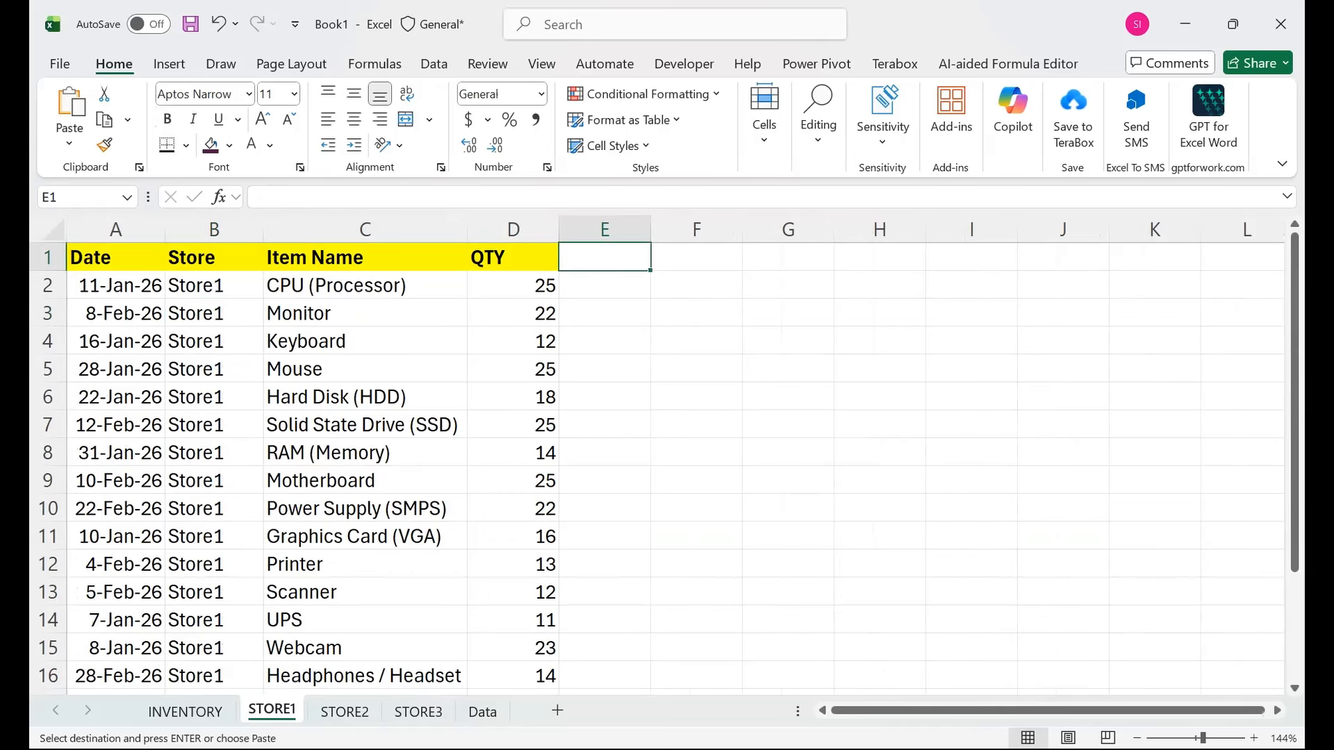
pyautogui.hotkey('ctrl', 'v')
pyautogui.hotkey('alt', 'h')
pyautogui.press('o')
pyautogui.press('i')
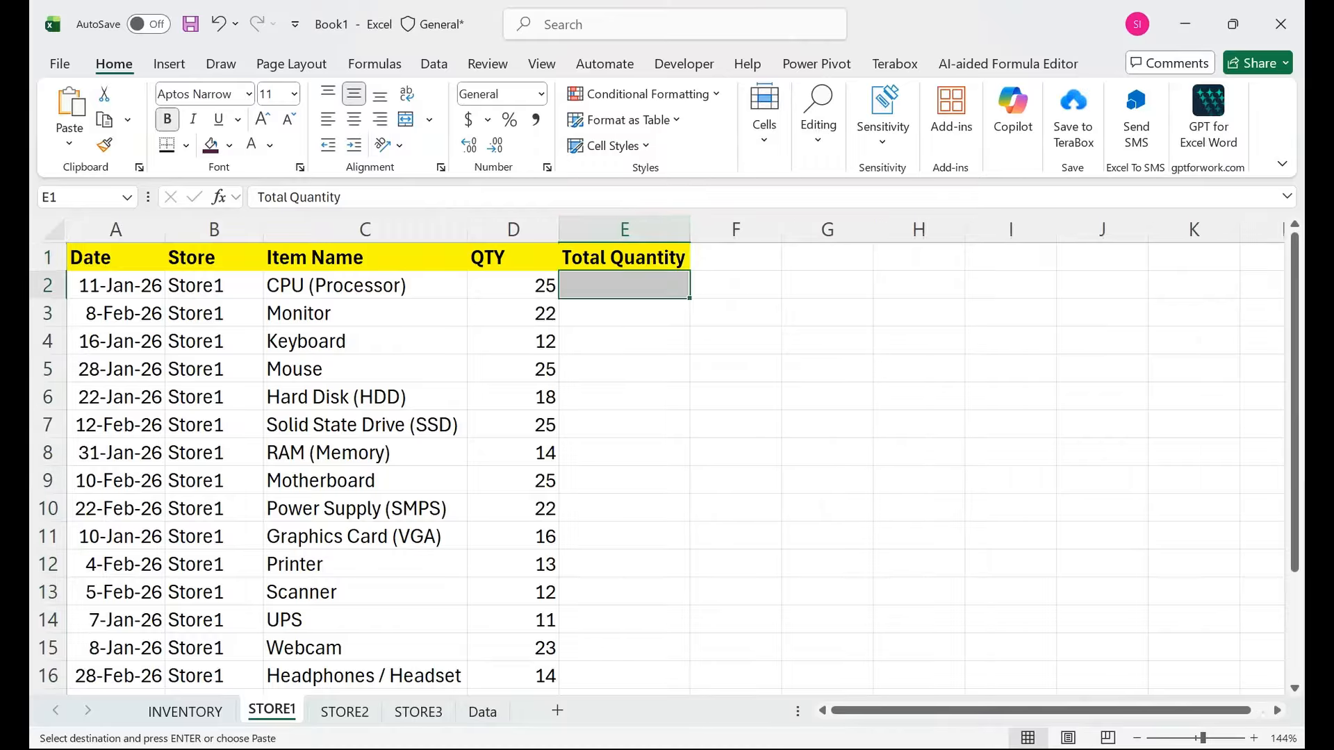
pyautogui.press('Down')
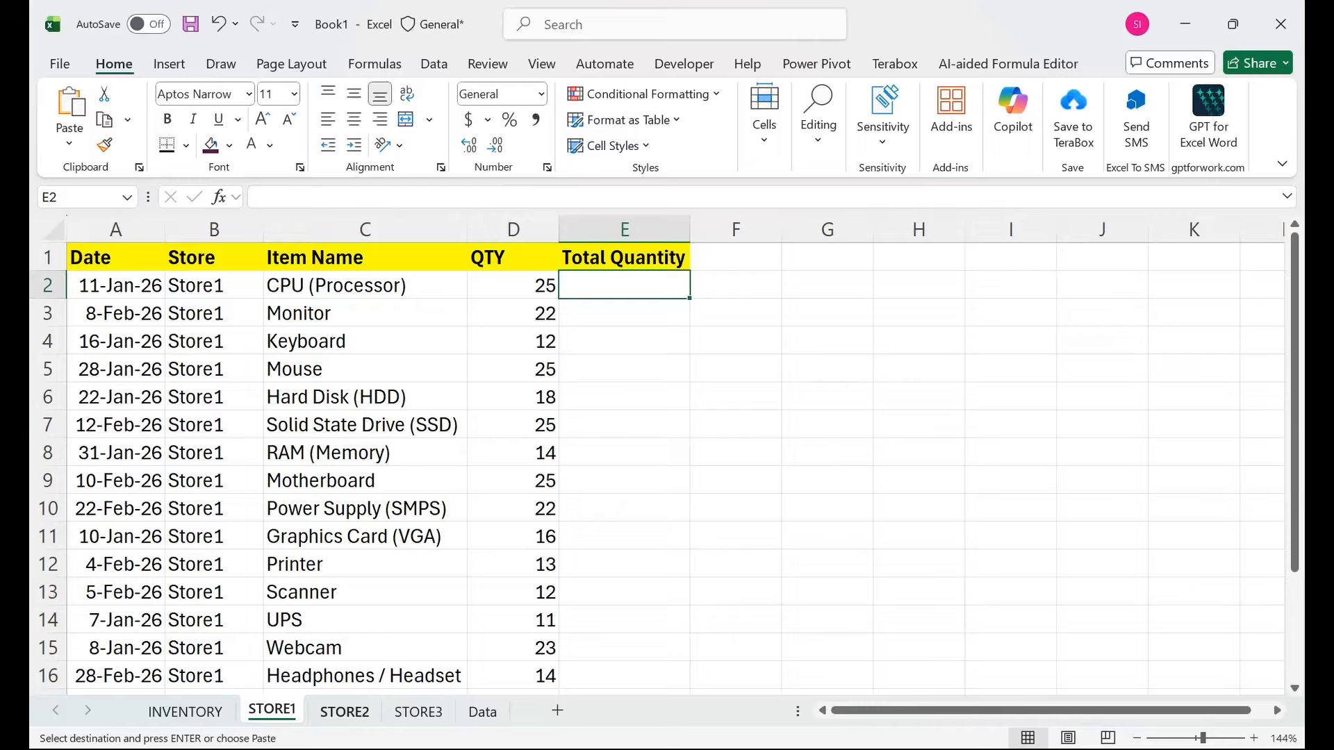
# - Compare the columns of the three store sheets with the Qt column on the INVENTORY sheet
pyautogui.hotkey('ctrl', 'pagedown')
pyautogui.hotkey('ctrl', 'pagedown')
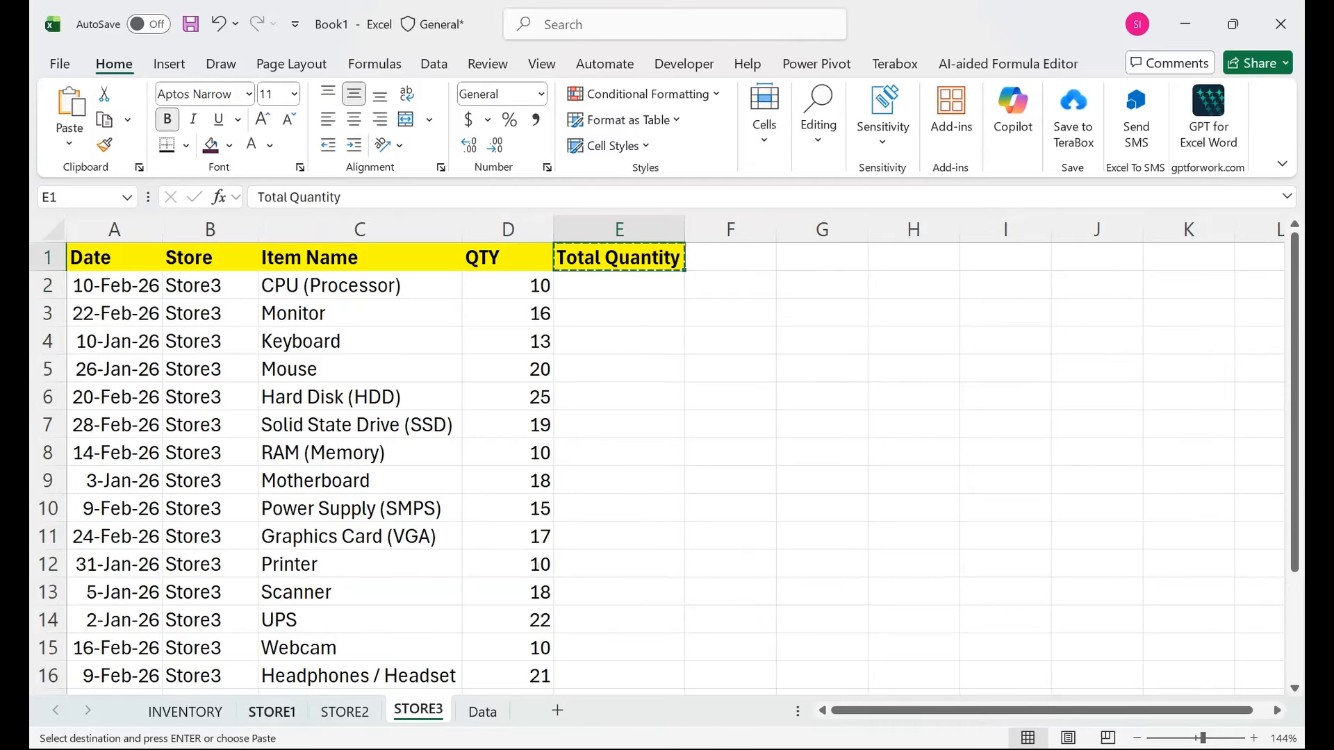
pyautogui.hotkey('ctrl', 'pageup')
pyautogui.hotkey('ctrl', 'pageup')
pyautogui.hotkey('ctrl', 'pageup')
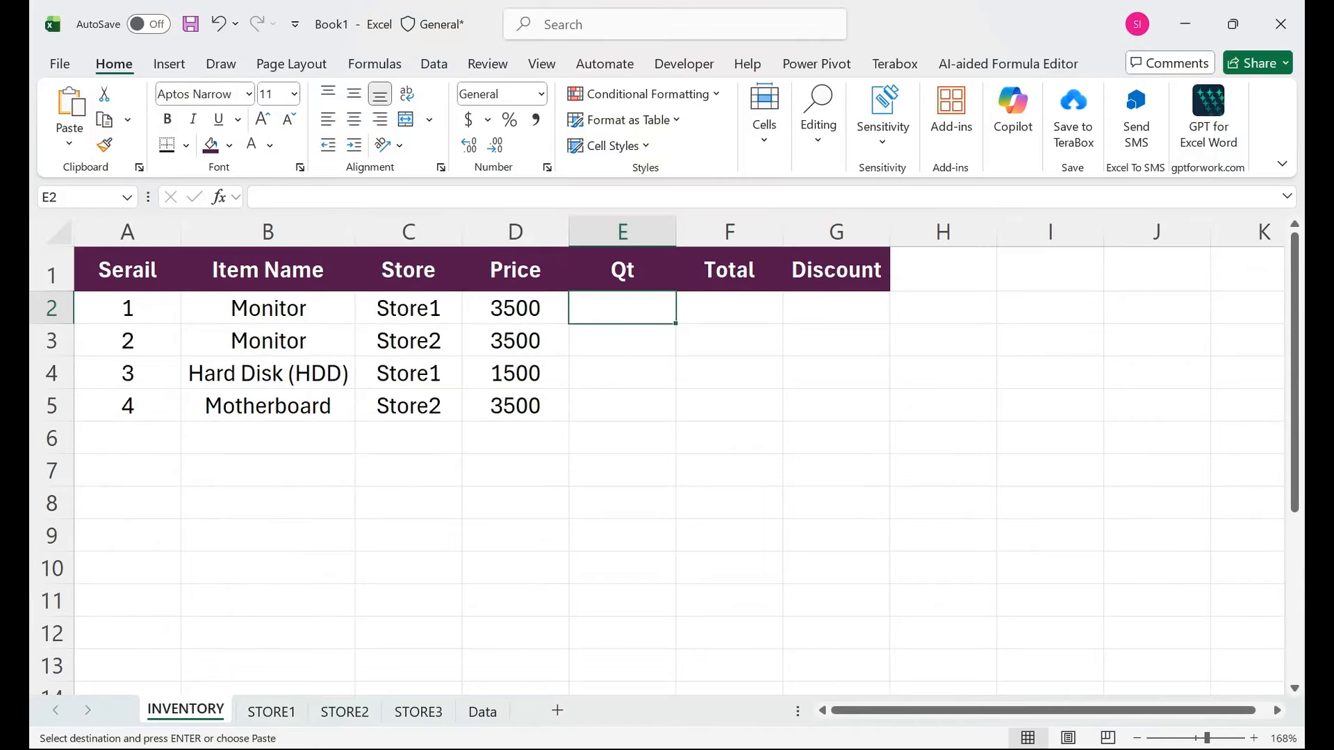
pyautogui.hotkey('ctrl', 'pagedown')
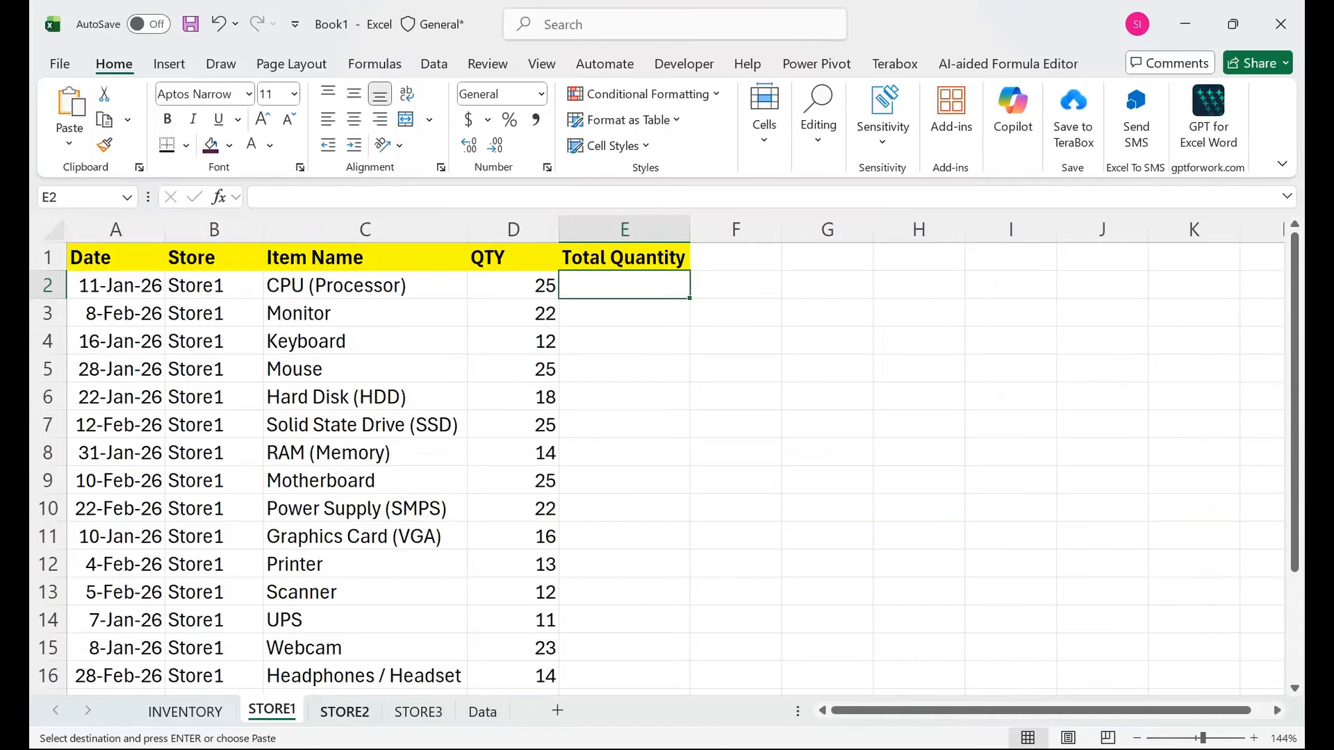
pyautogui.hotkey('ctrl', 'pagedown')
pyautogui.hotkey('ctrl', 'pagedown')
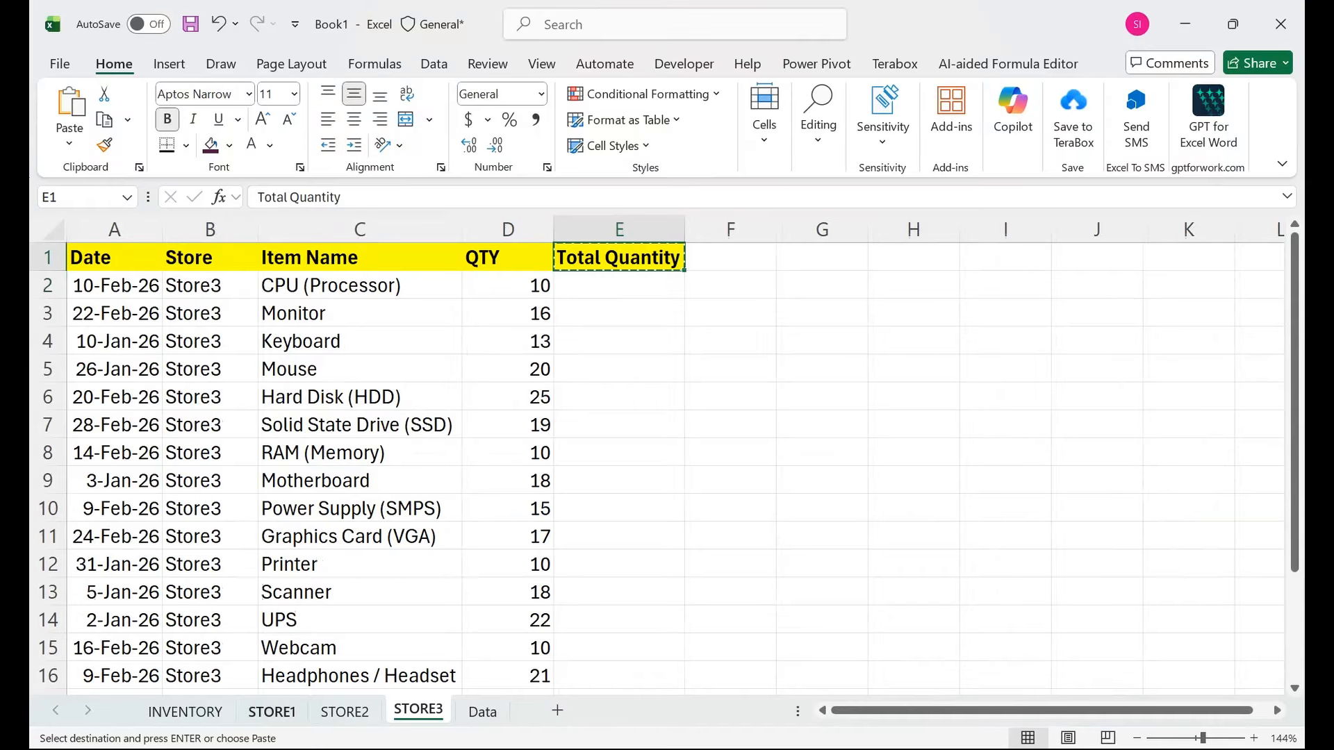
pyautogui.hotkey('ctrl', 'pageup')
pyautogui.hotkey('ctrl', 'pageup')
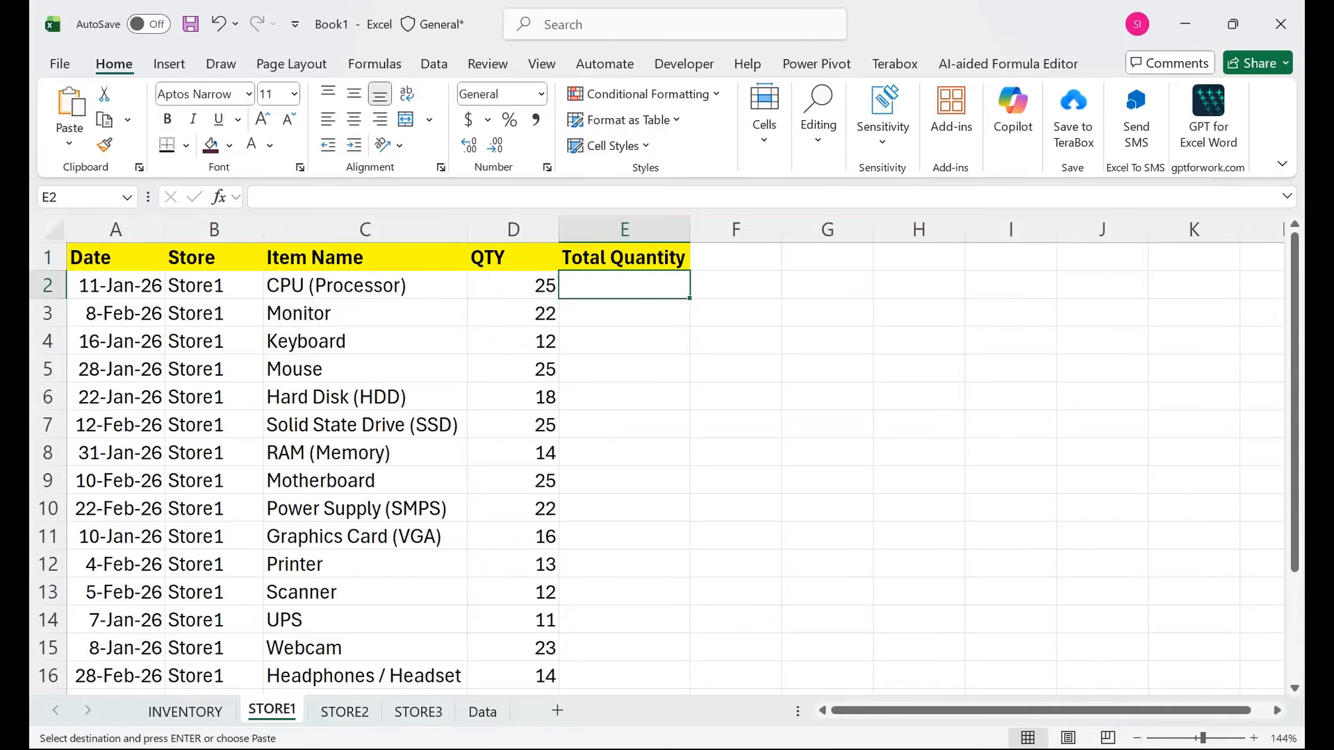
# - Group the STORE1 to STORE3 sheets and start a SUMIFS formula in E2 with INVENTORY!E:E as the sum range
pyautogui.keyDown('shift'); pyautogui.click(419, 712); pyautogui.keyUp('shift')
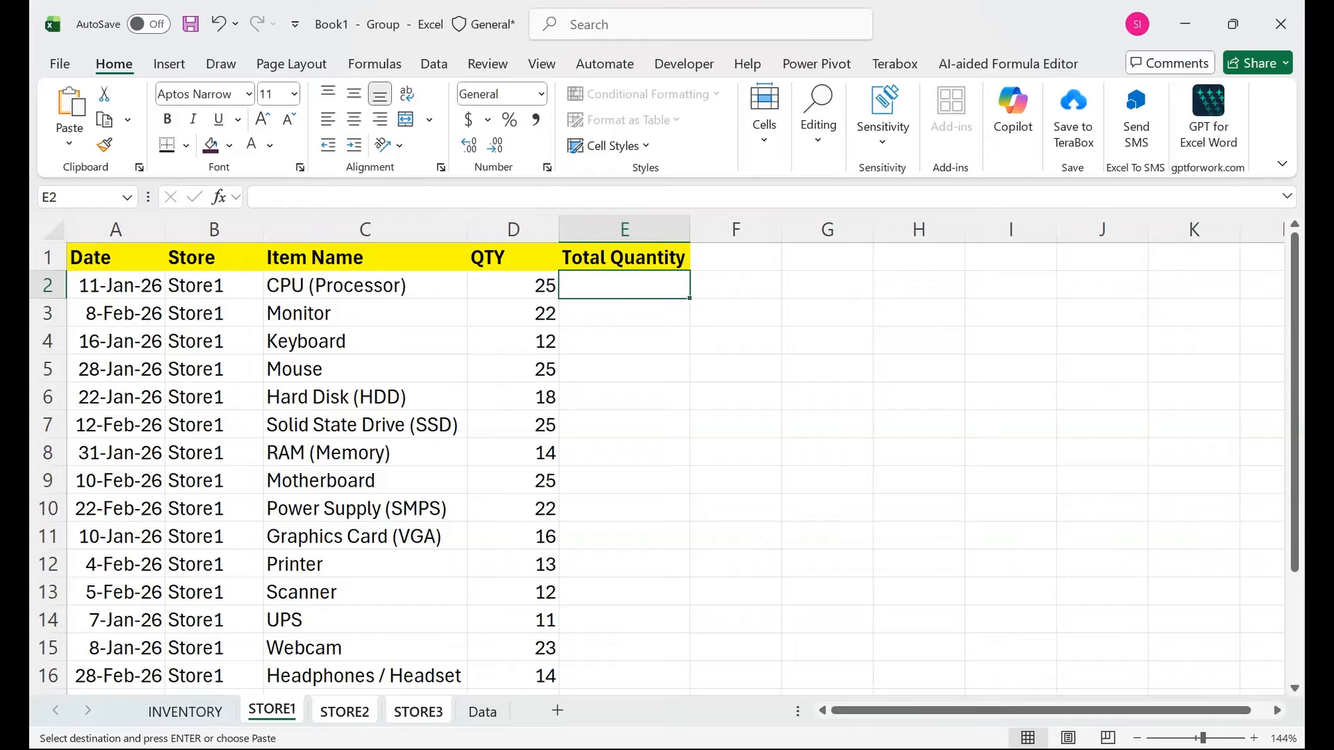
pyautogui.write('=s')
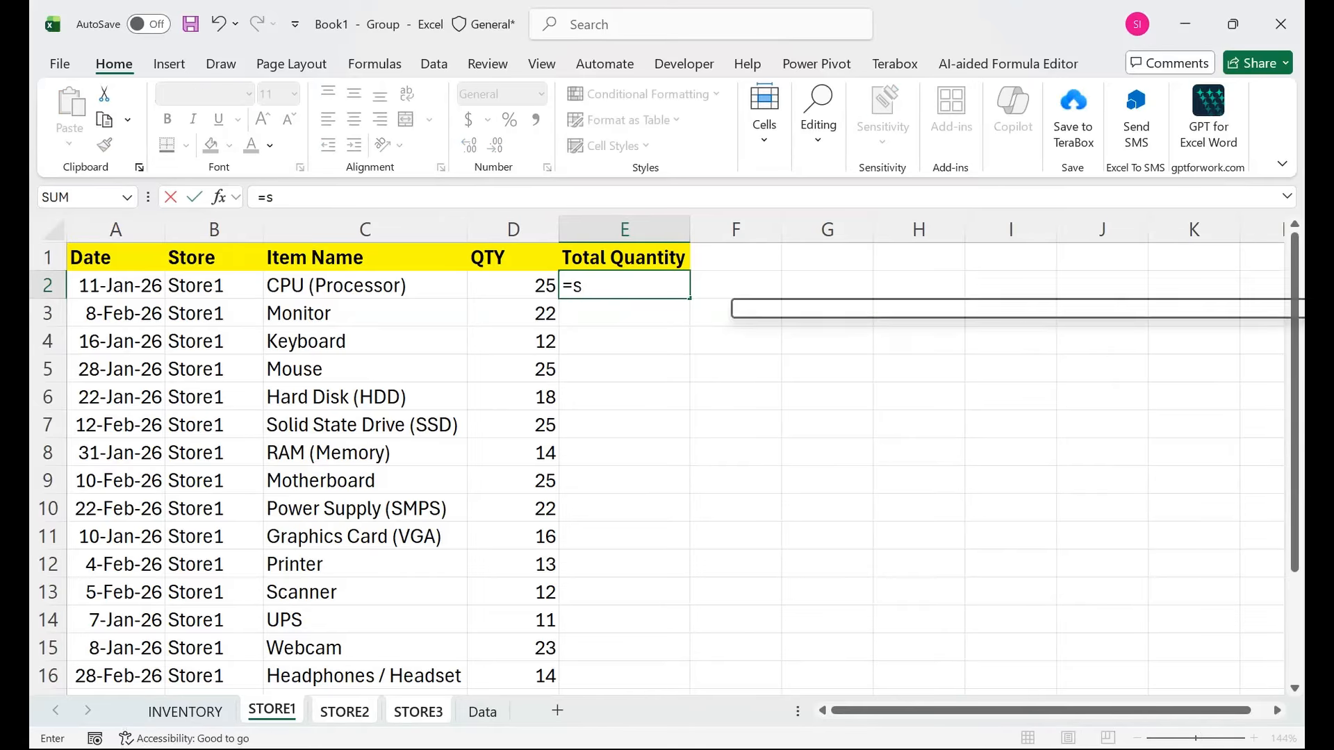
pyautogui.write('umifs')
pyautogui.press('Tab')
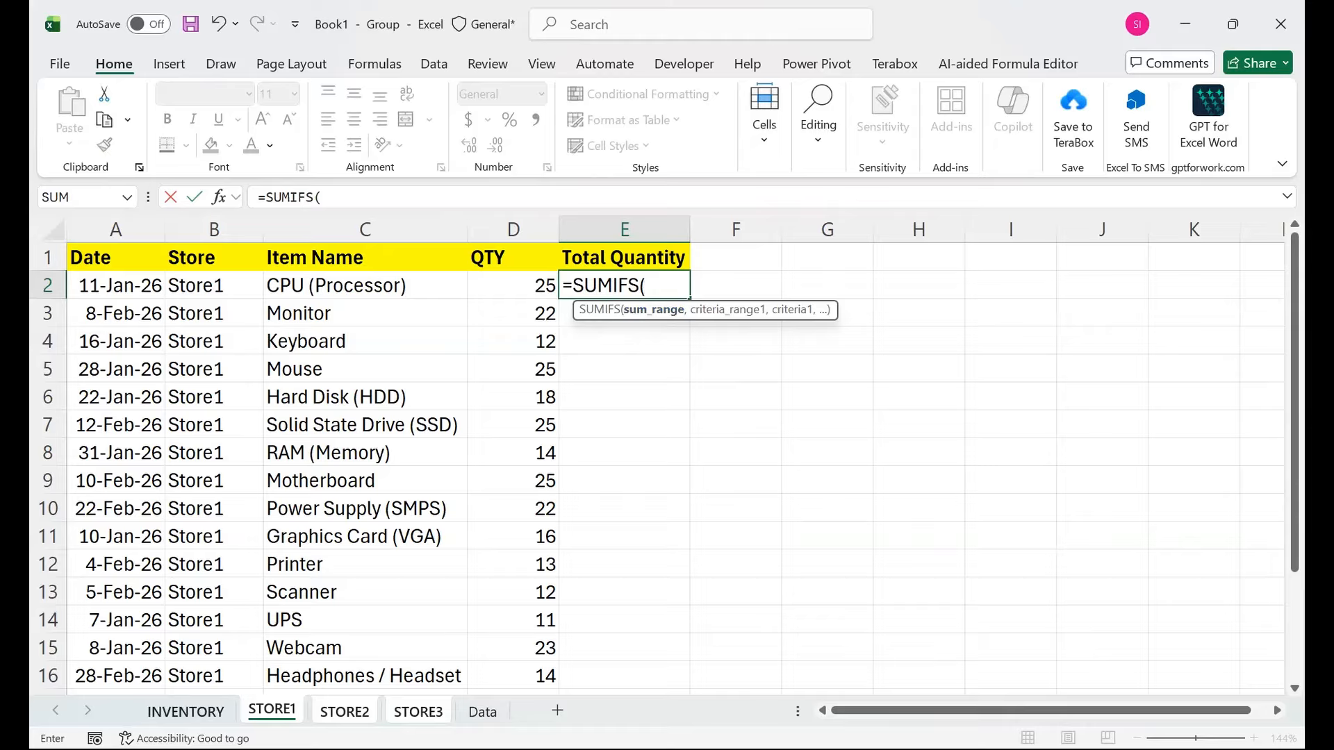
pyautogui.click(185, 710)
pyautogui.click(622, 232)
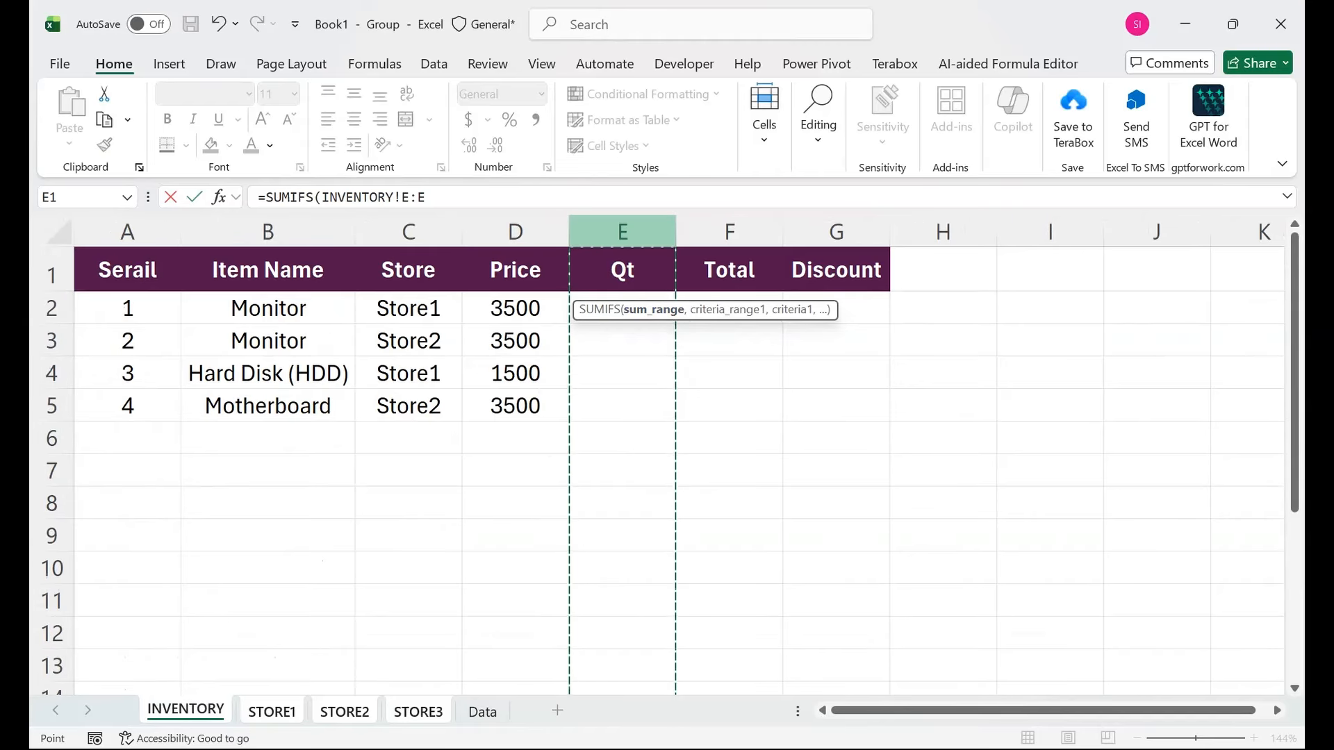
# - Add the first SUMIFS criterion, matching the store column INVENTORY!C:C against STORE1!B2
pyautogui.write(',INVENTORY!C:C')
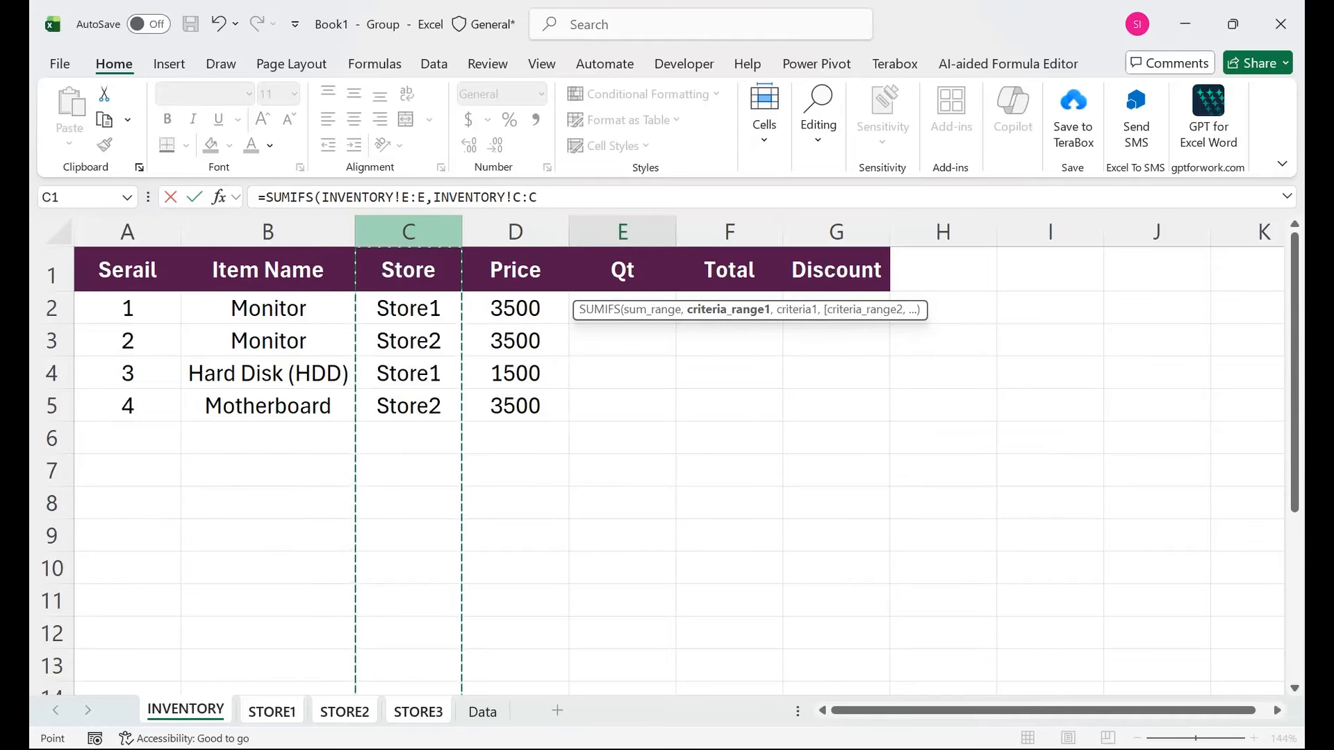
pyautogui.write(',')
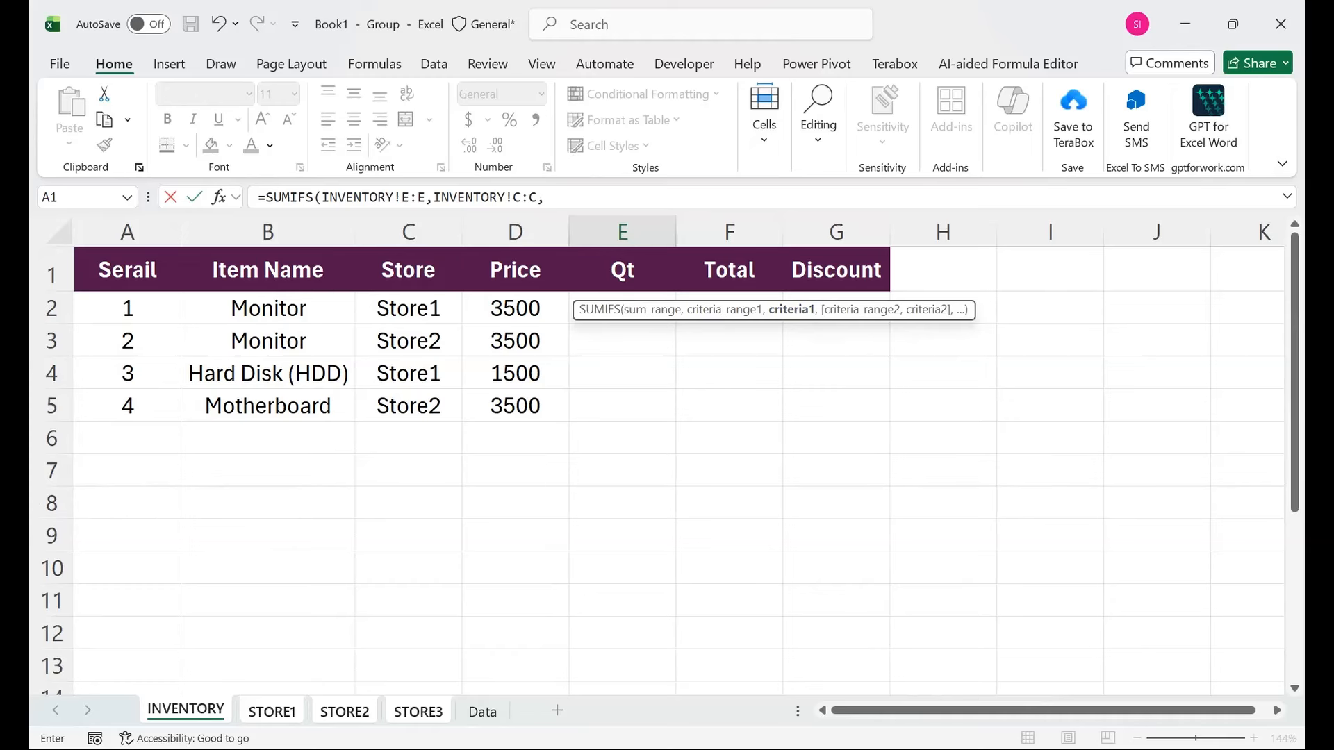
pyautogui.click(272, 711)
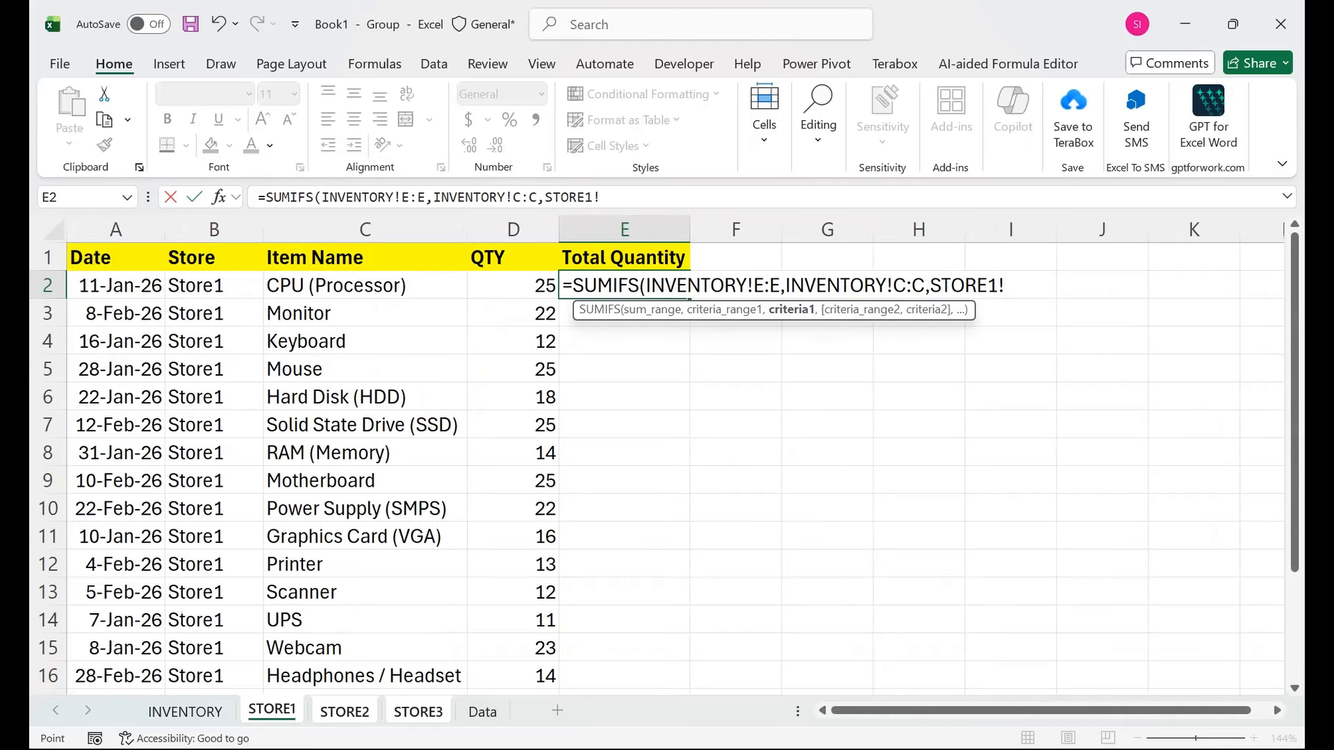
pyautogui.click(364, 285)
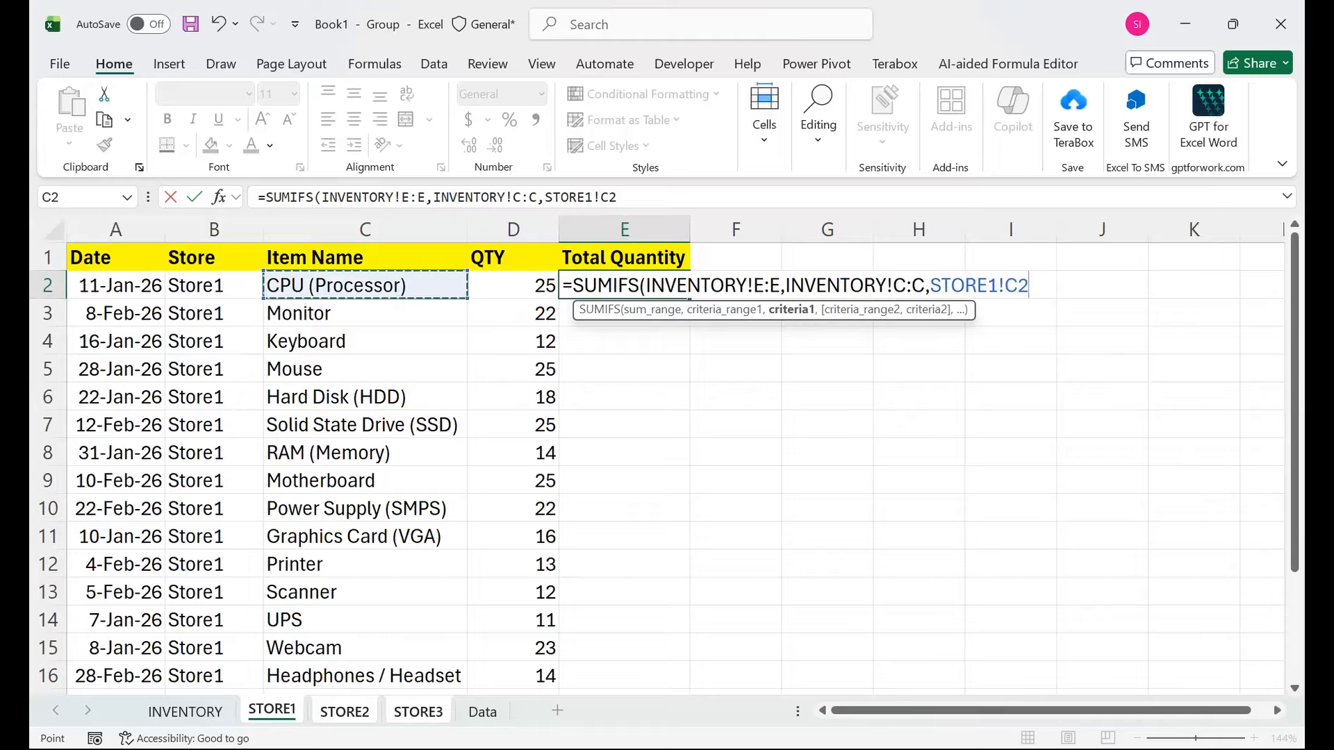
pyautogui.click(213, 286)
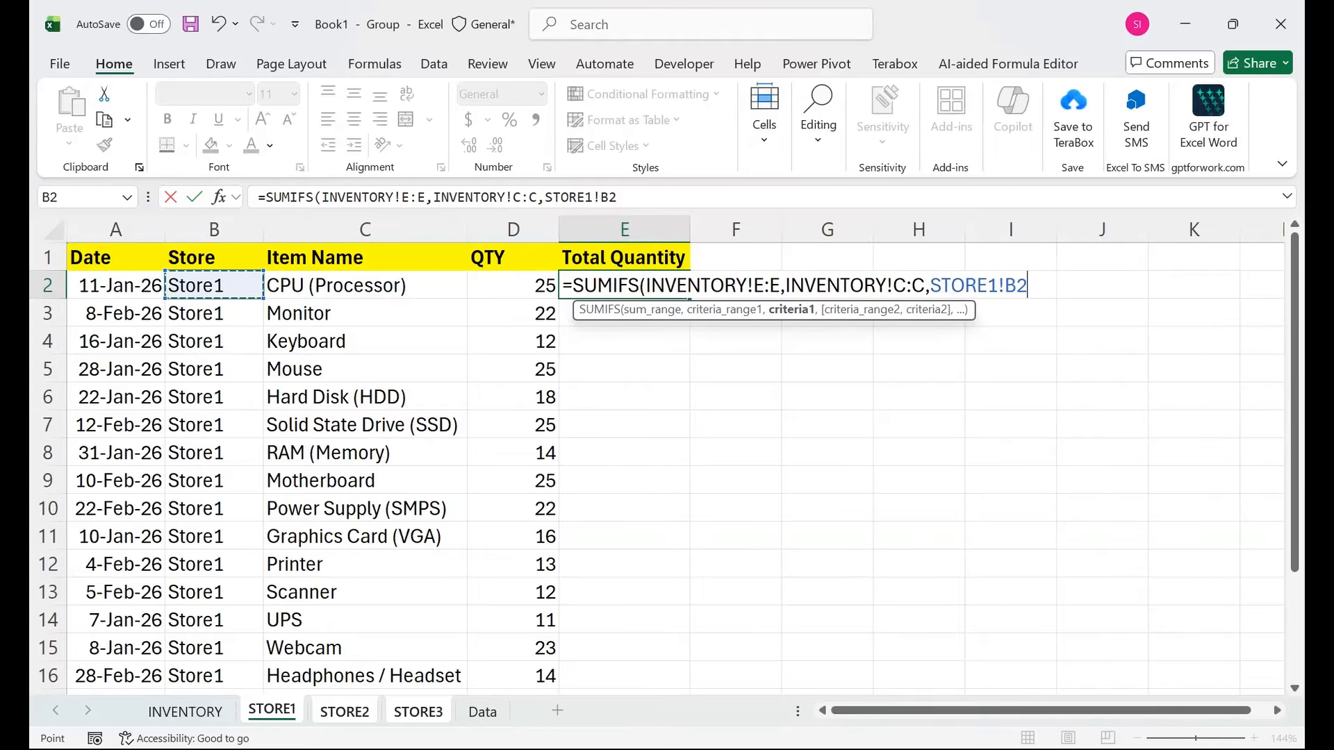
pyautogui.write(',')
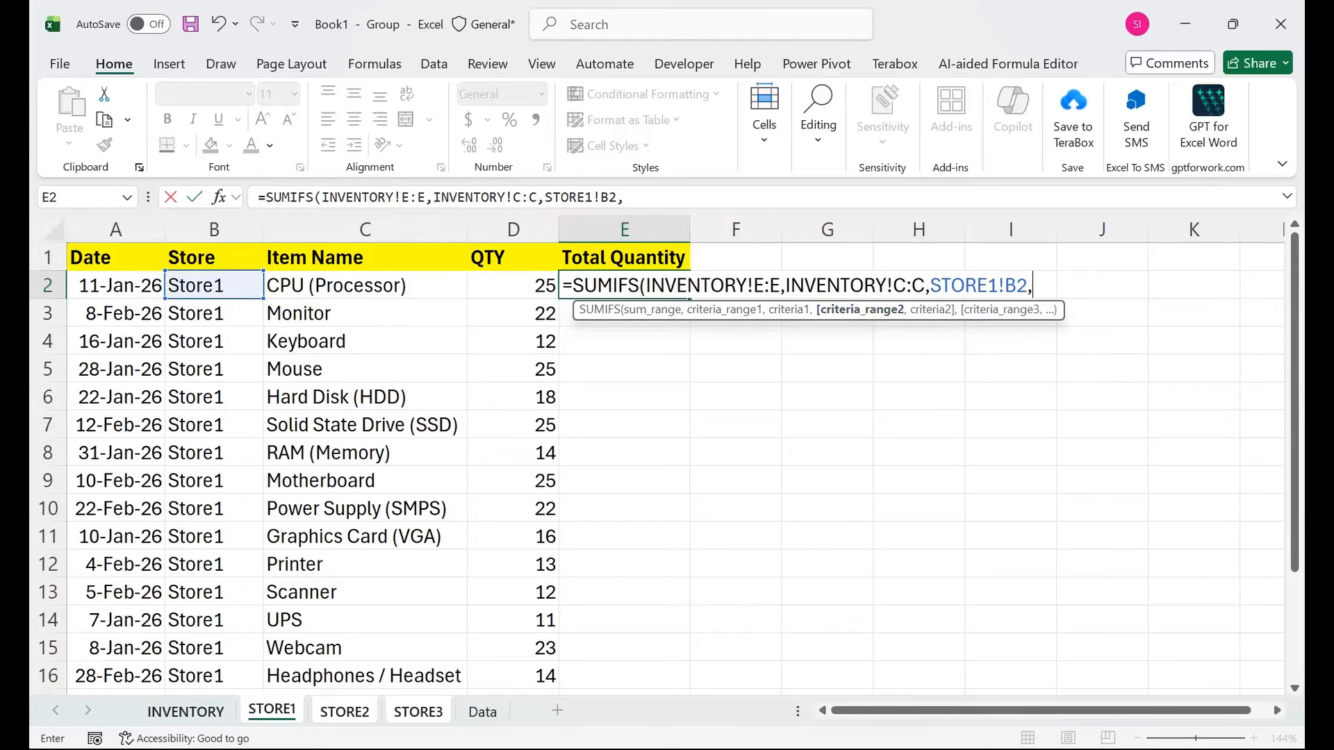
# - Add the second SUMIFS criterion, matching the item column INVENTORY!B:B against STORE1!C2, and close the formula's parenthesis
pyautogui.click(185, 711)
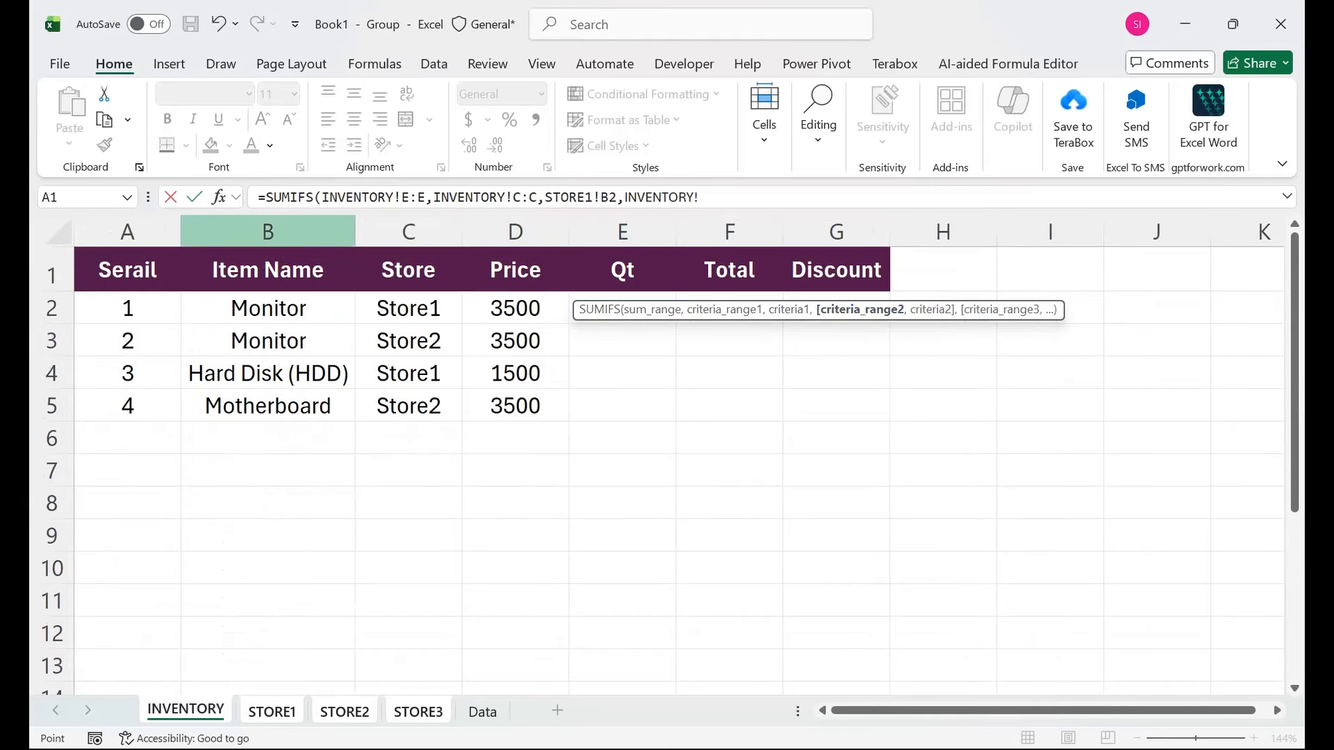
pyautogui.click(267, 231)
pyautogui.write(',')
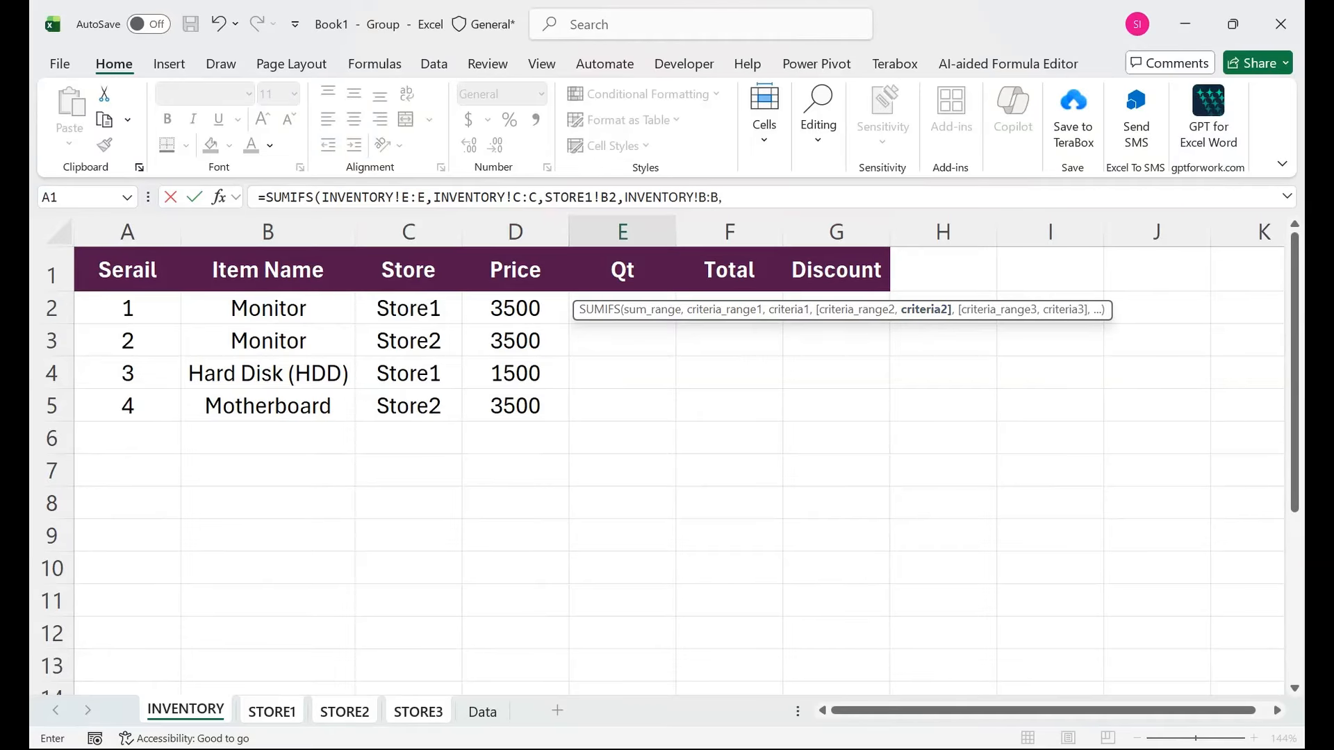
pyautogui.click(271, 711)
pyautogui.click(365, 285)
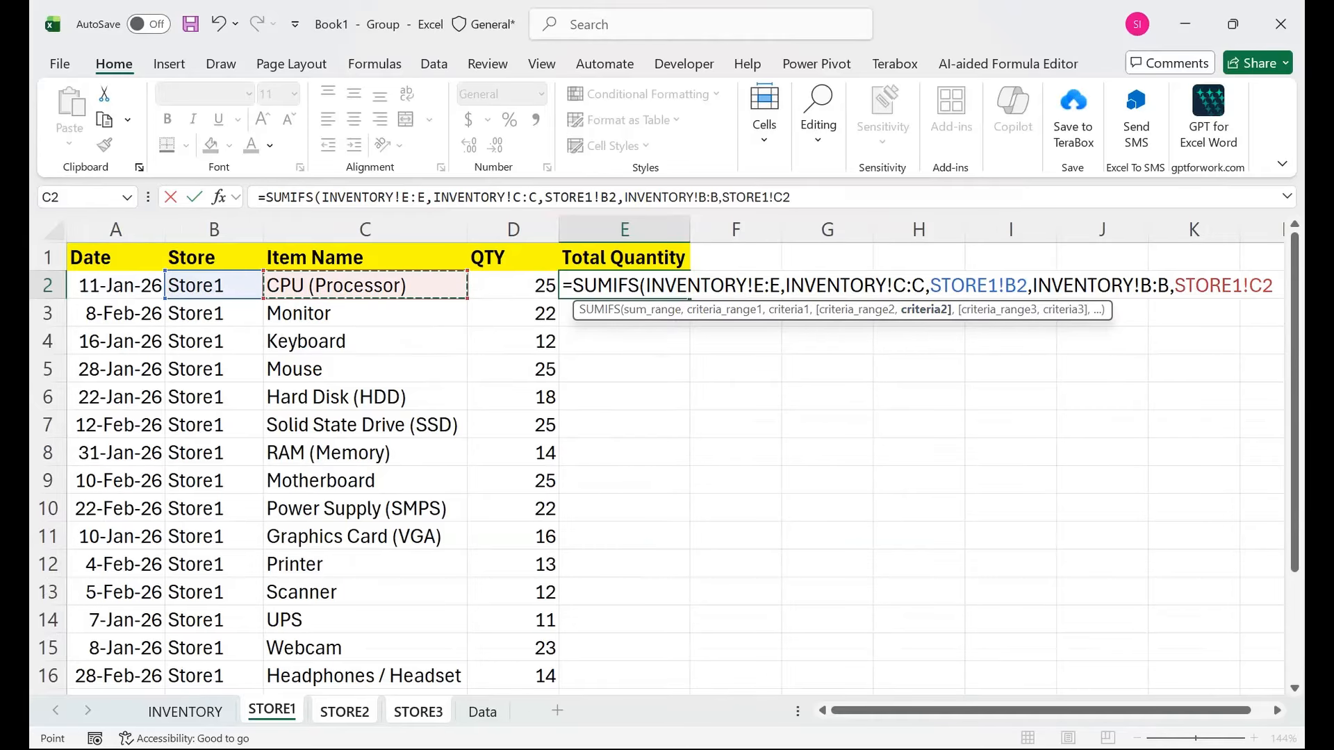
pyautogui.write(')')
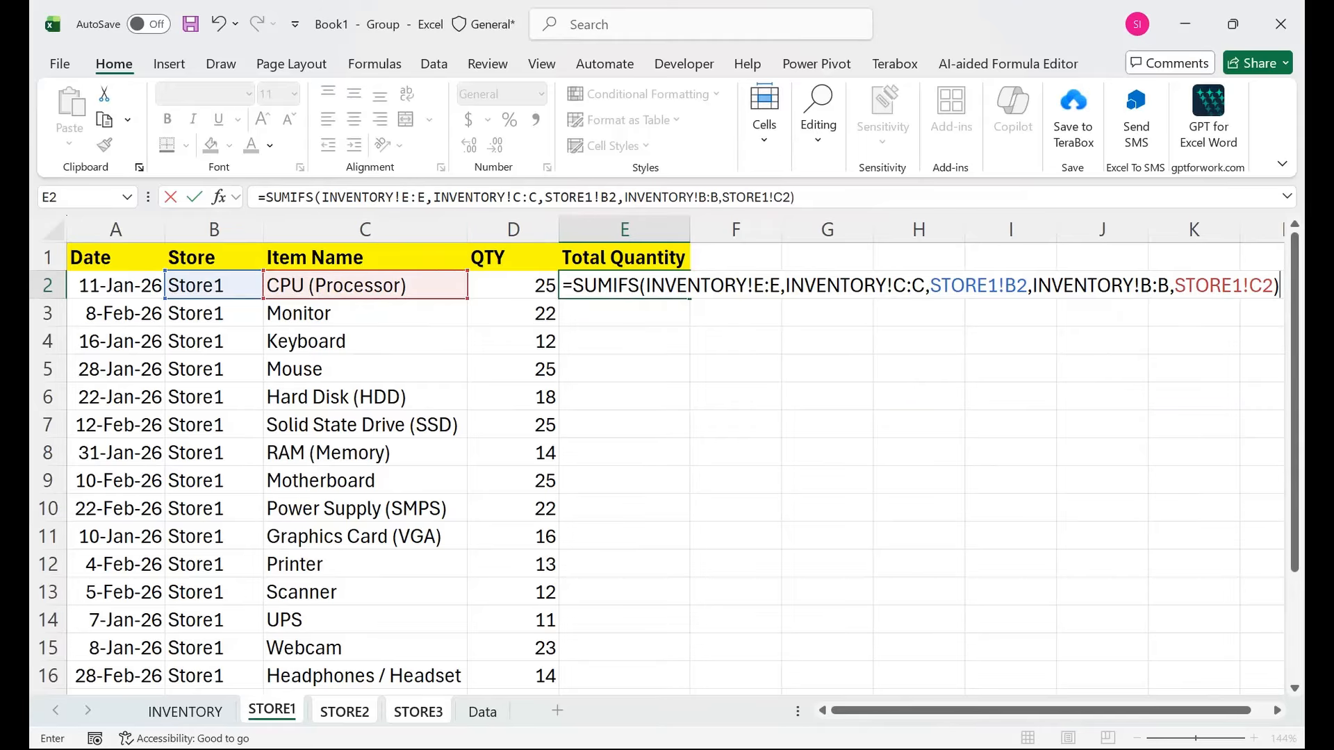
# - Prefix the E2 formula with STORE1!D2- so the SUMIFS result is subtracted from the QTY value, and enter it
pyautogui.click(266, 197)
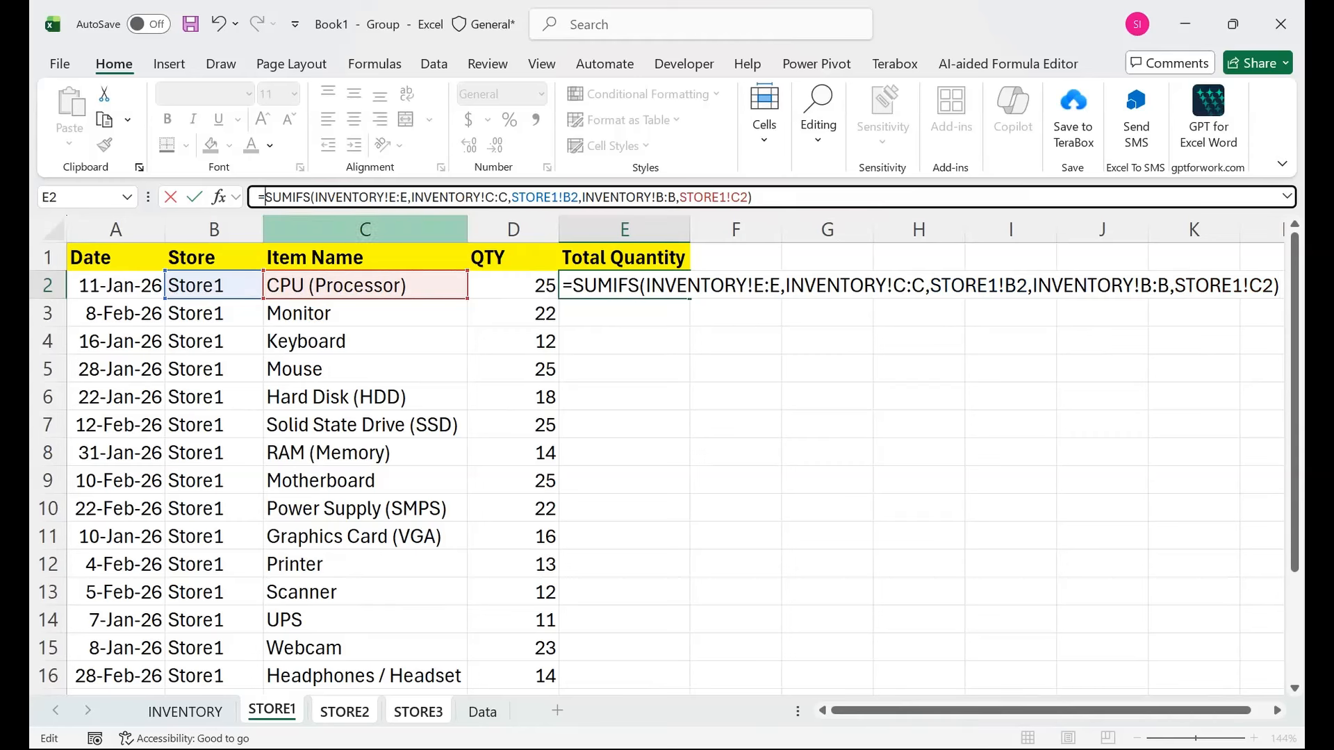
pyautogui.click(512, 285)
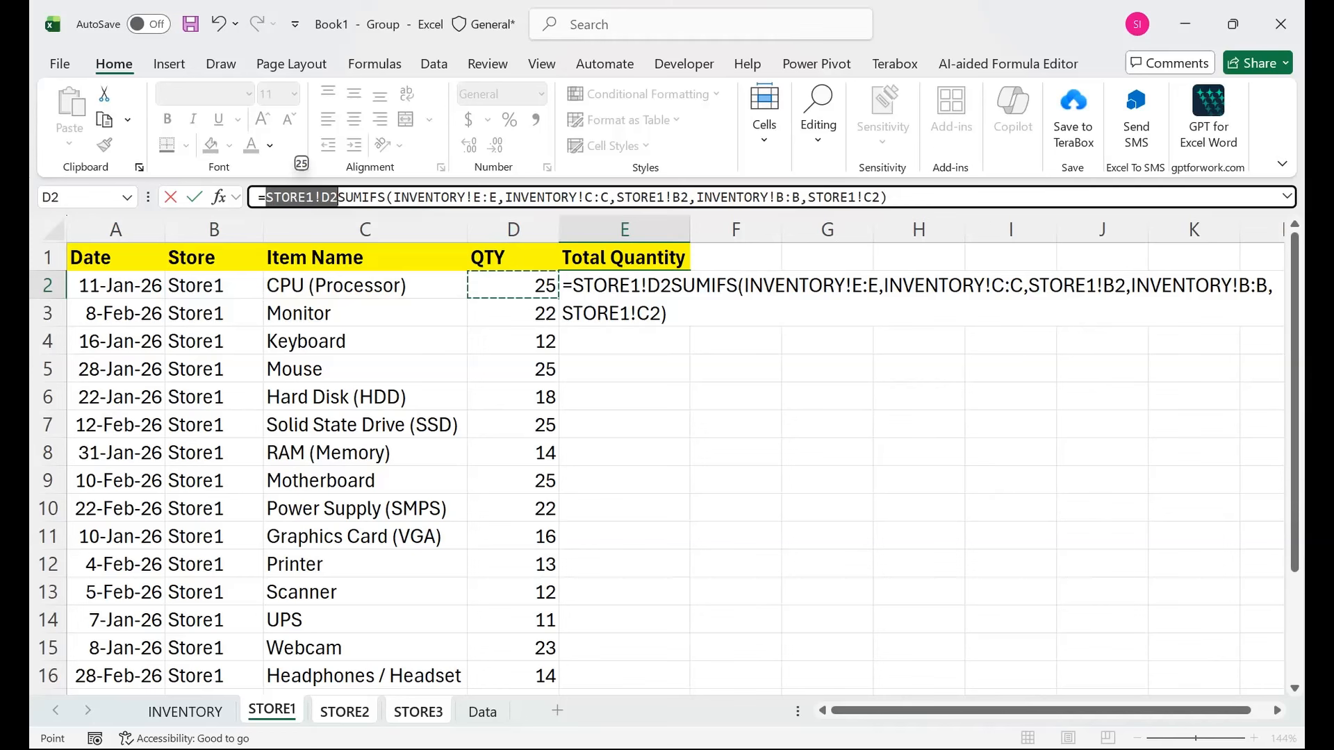
pyautogui.click(337, 197)
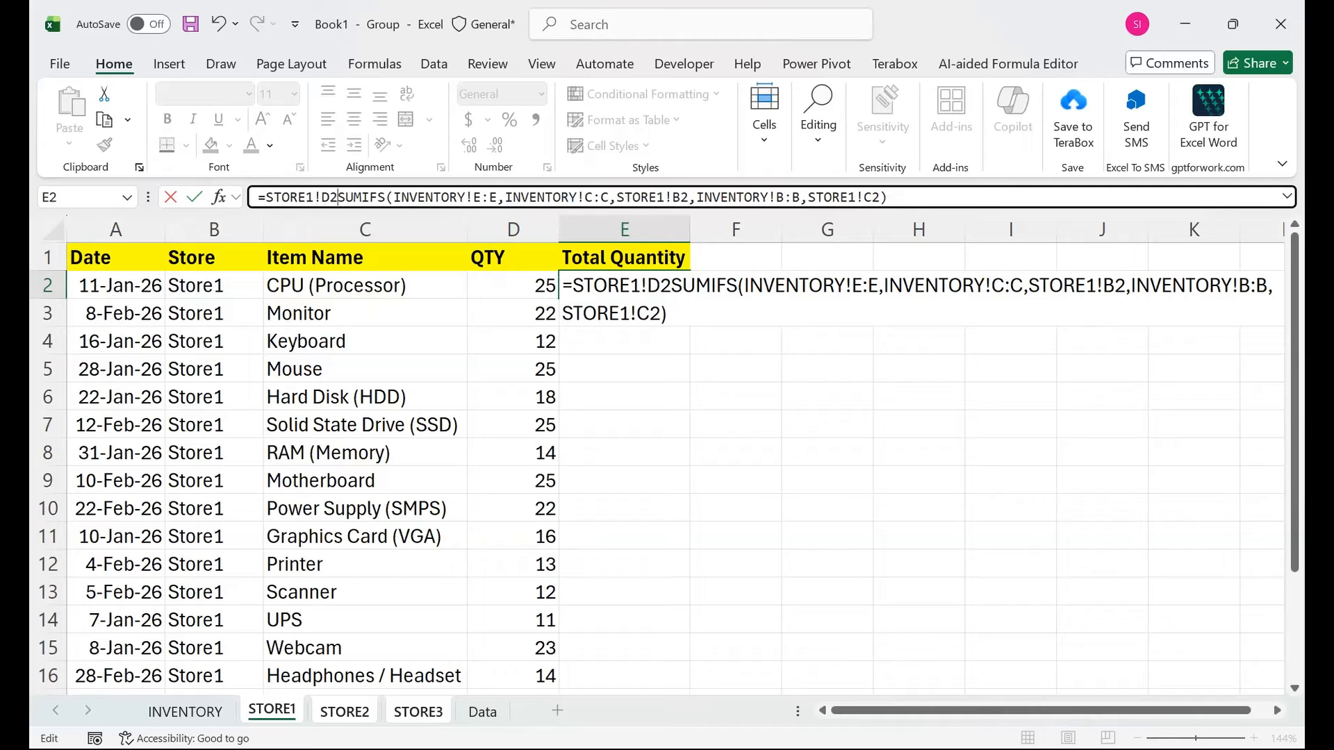
pyautogui.write('+')
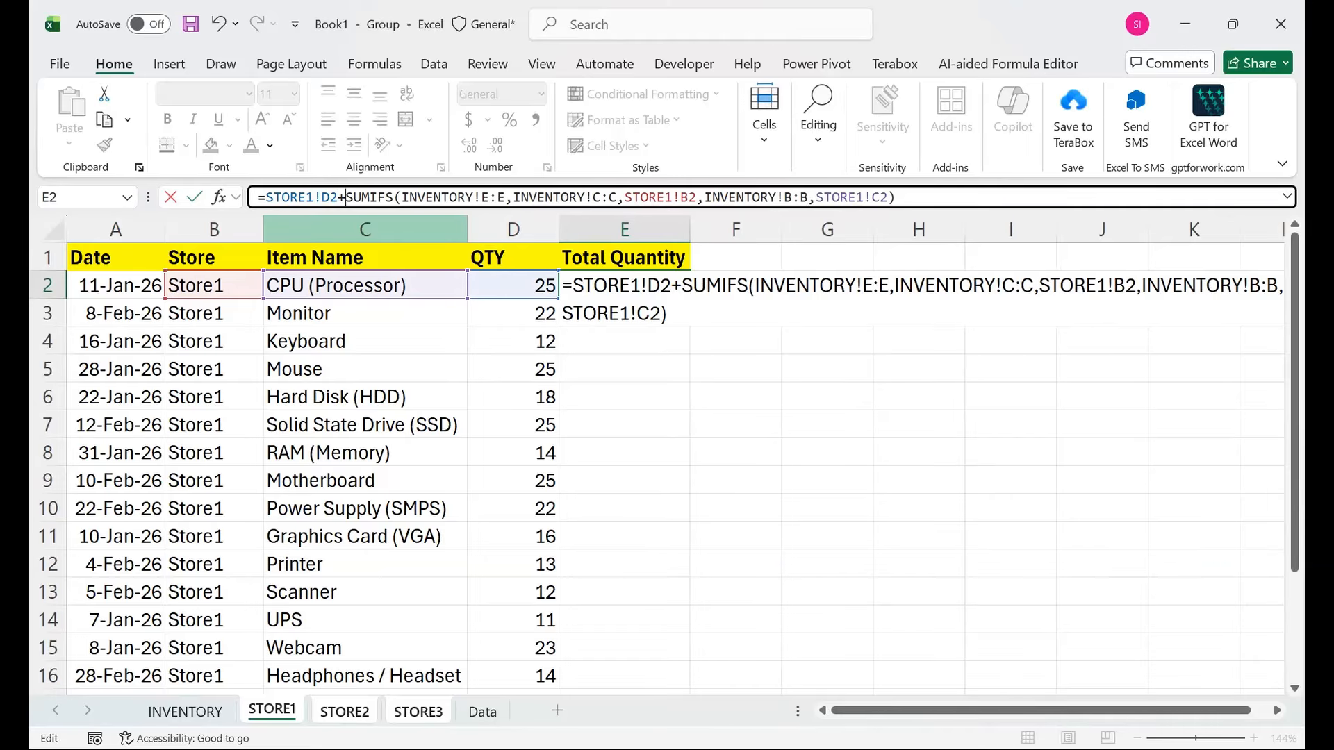
pyautogui.press('BackSpace')
pyautogui.write('-')
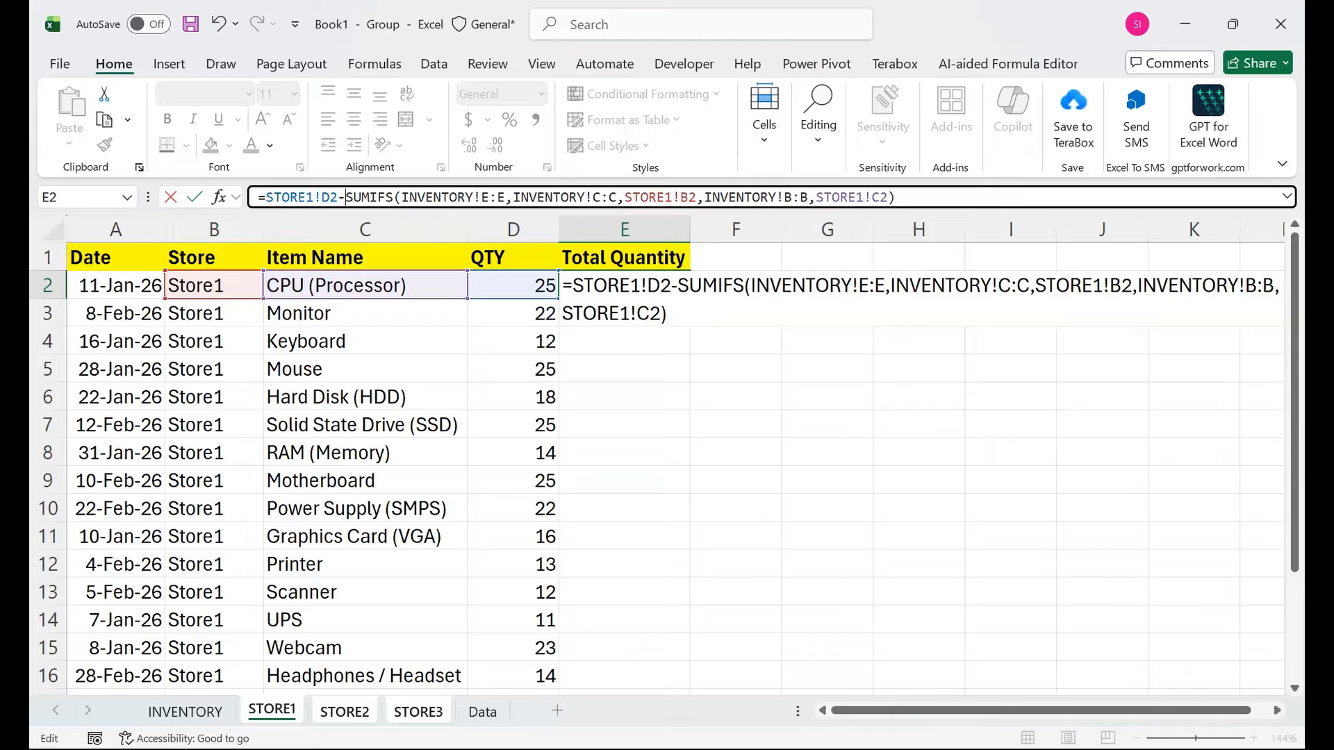
pyautogui.press('Return')
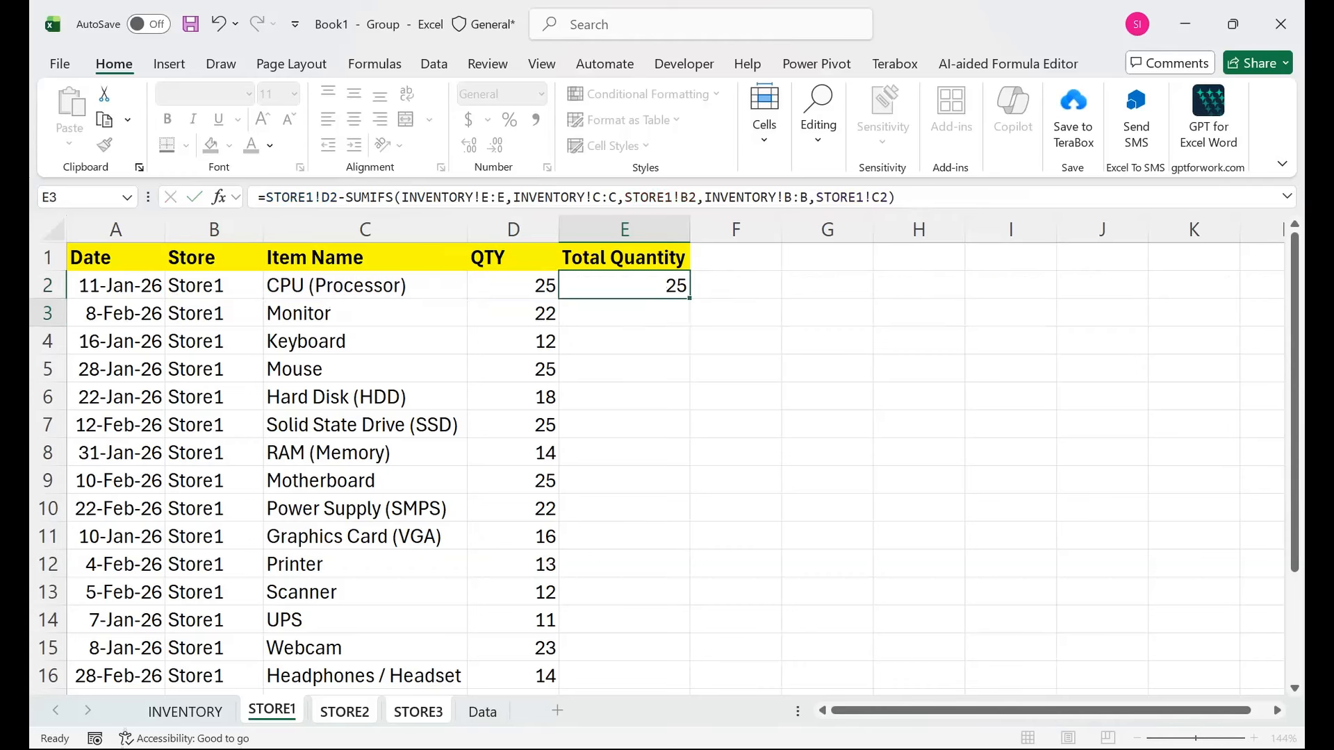
pyautogui.press('Up')
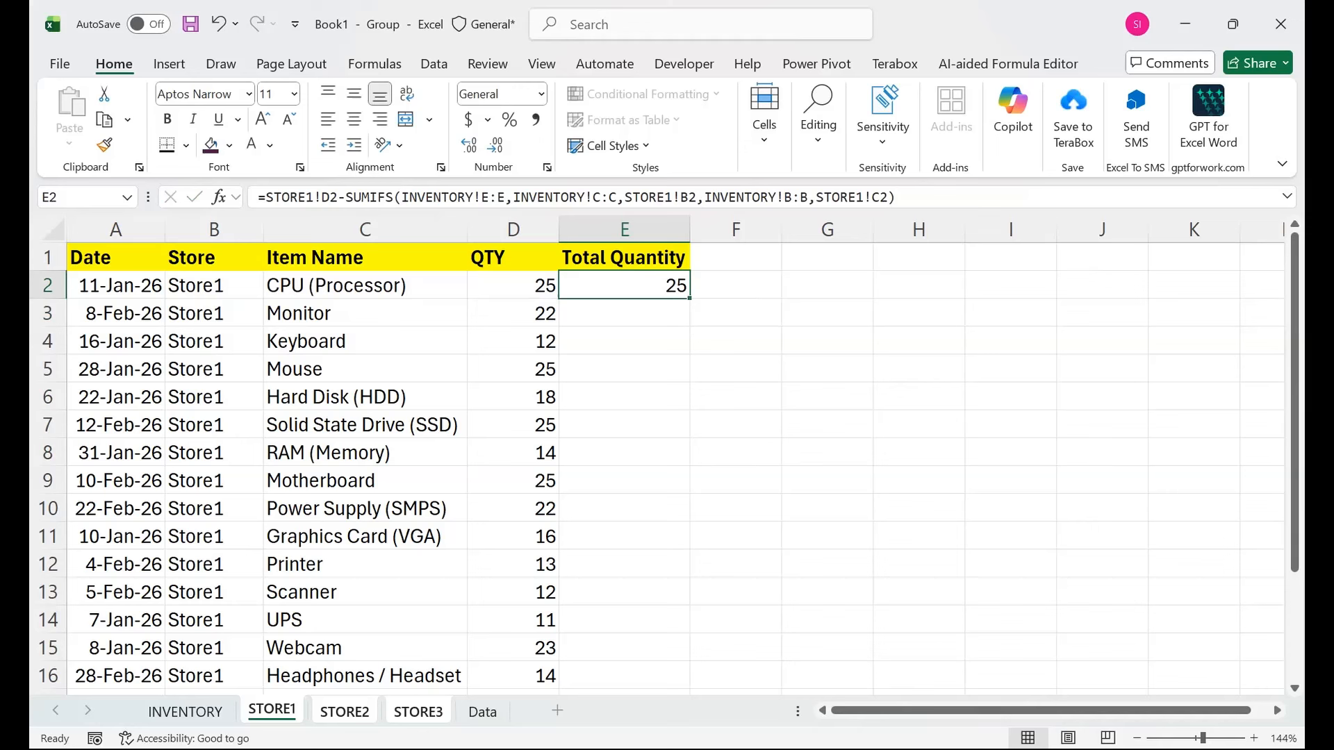
# - Ungroup the sheets on STORE2 and replace STORE1!D2 in its E2 formula with D2
pyautogui.hotkey('ctrl', 'pagedown')
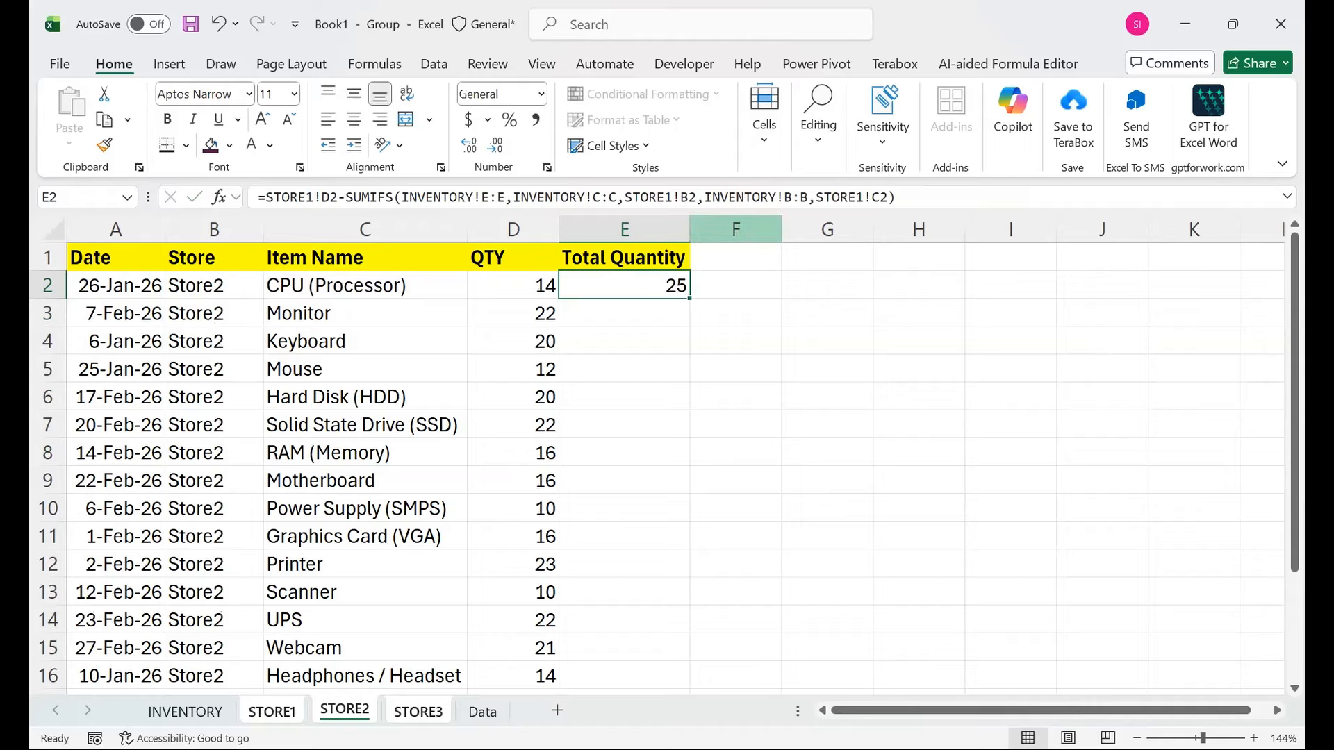
pyautogui.doubleClick(646, 286)
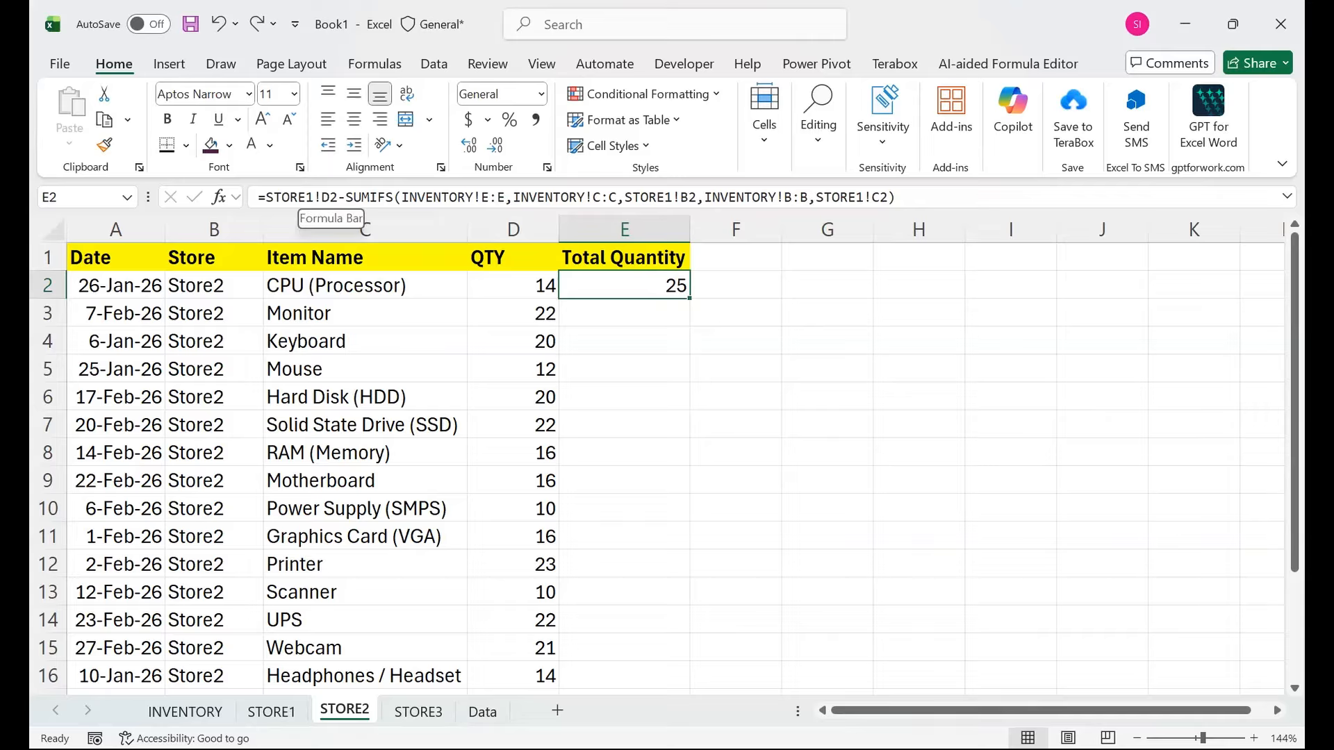
pyautogui.moveTo(324, 198); pyautogui.dragTo(265, 197)
pyautogui.click(514, 285)
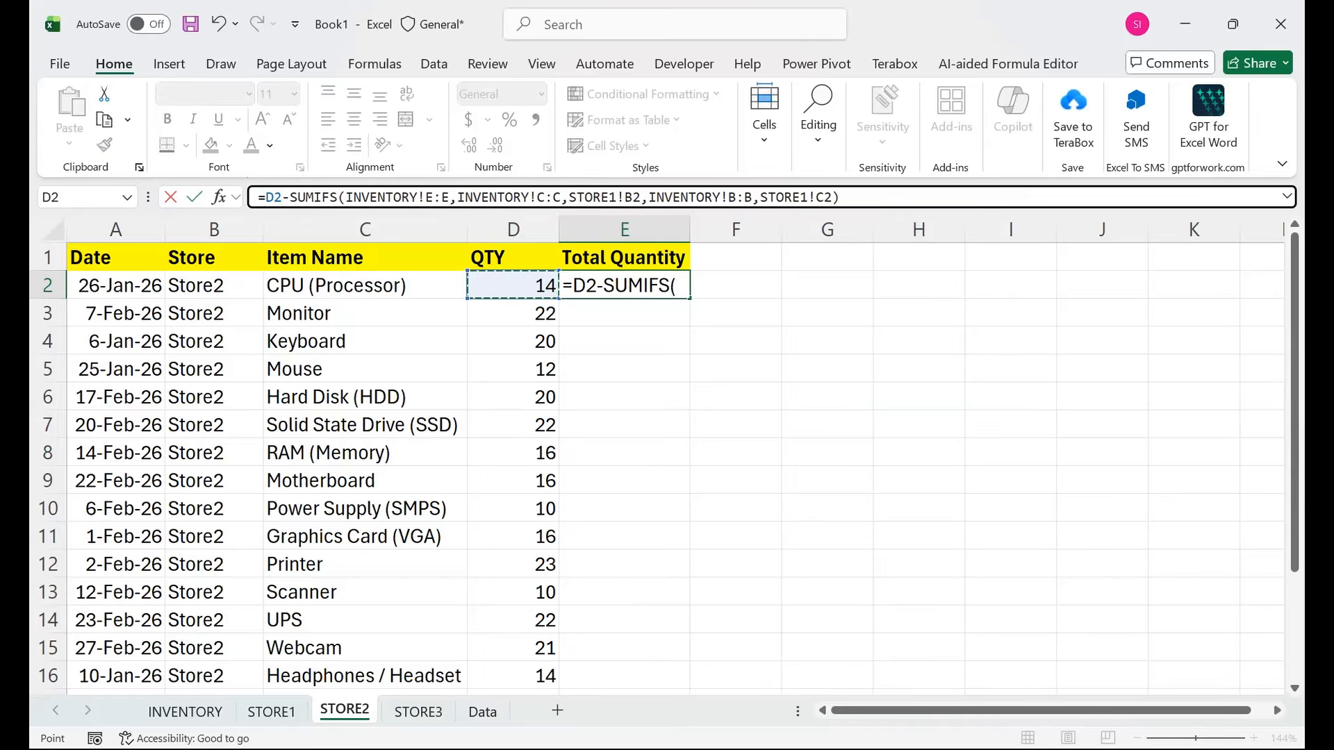
# - Change the criteria references in STORE2's E2 formula to STORE2!B2 and STORE2!C2 and enter the formula
pyautogui.click(610, 197)
pyautogui.hotkey('shift', 'Right')
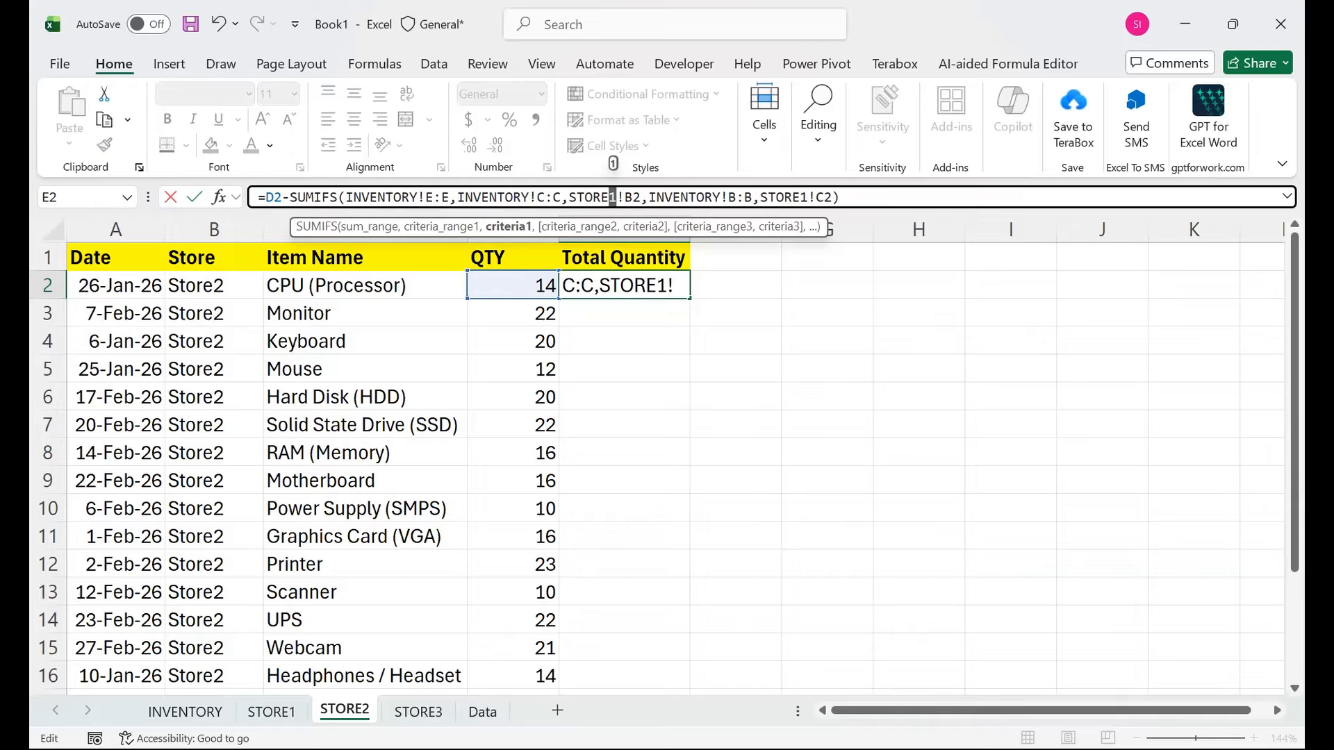
pyautogui.write('3')
pyautogui.press('BackSpace')
pyautogui.write('2')
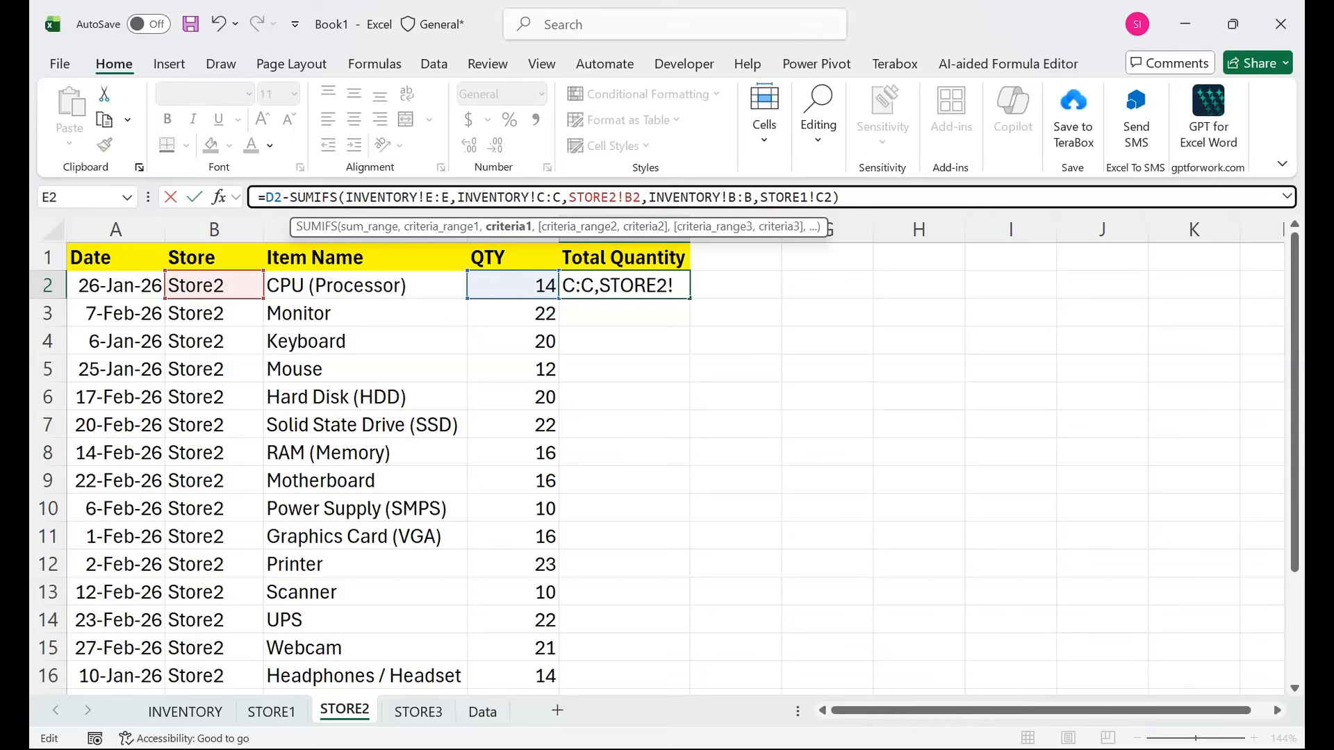
pyautogui.moveTo(800, 197); pyautogui.dragTo(807, 197)
pyautogui.write('2')
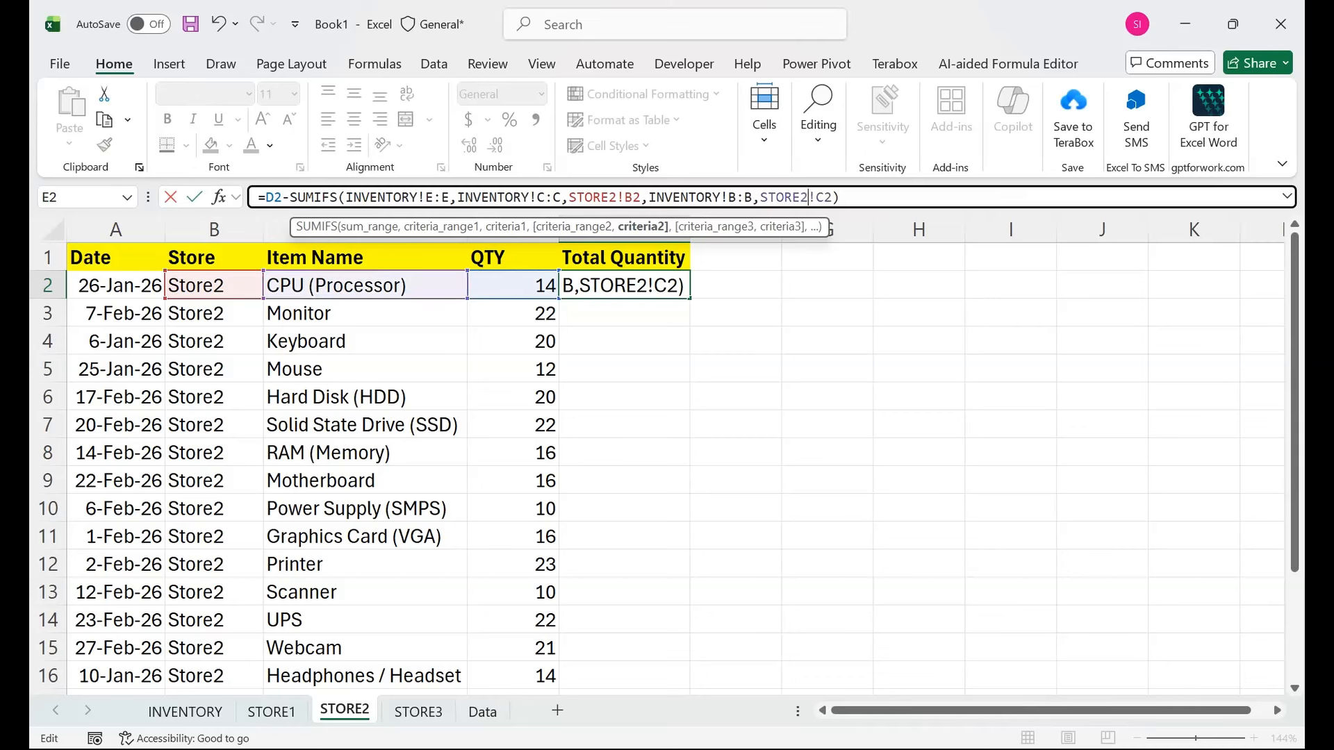
pyautogui.press('Return')
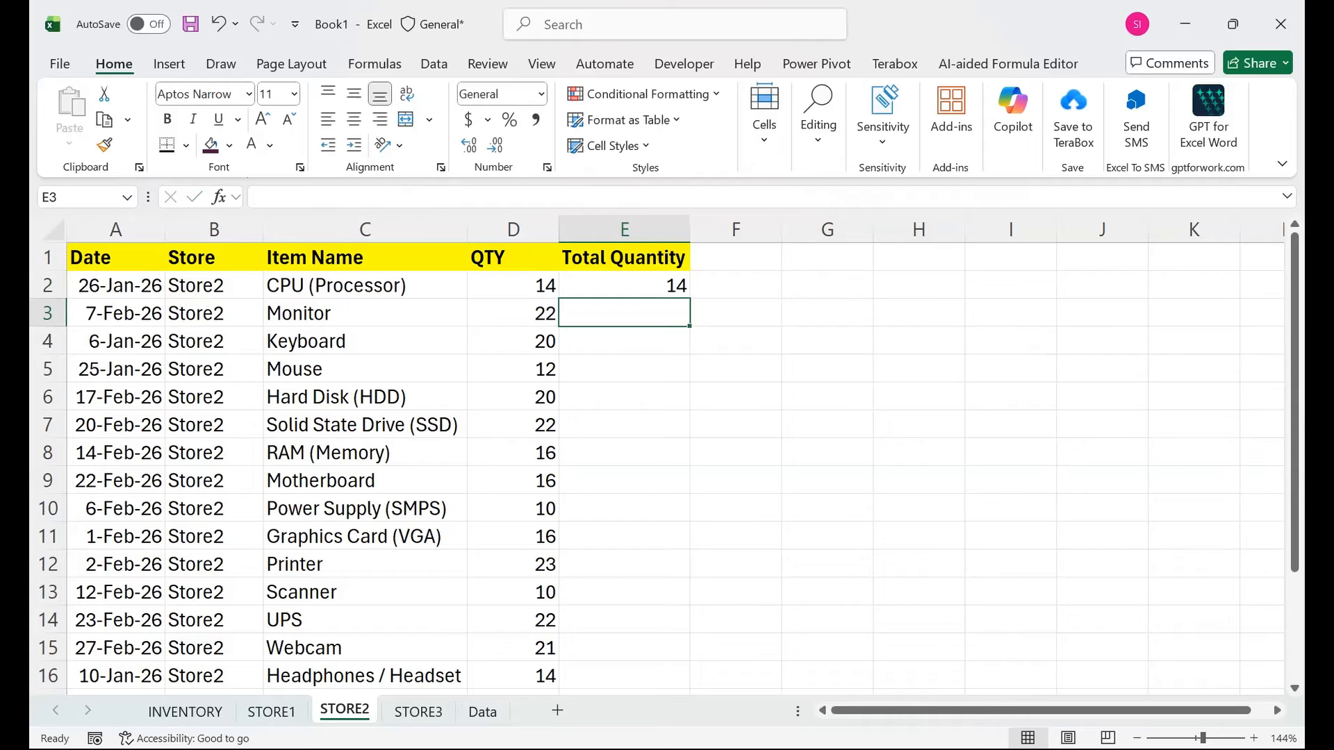
# - On the STORE3 sheet, replace STORE1!D2 in the E2 formula with D2
pyautogui.hotkey('ctrl', 'pagedown')
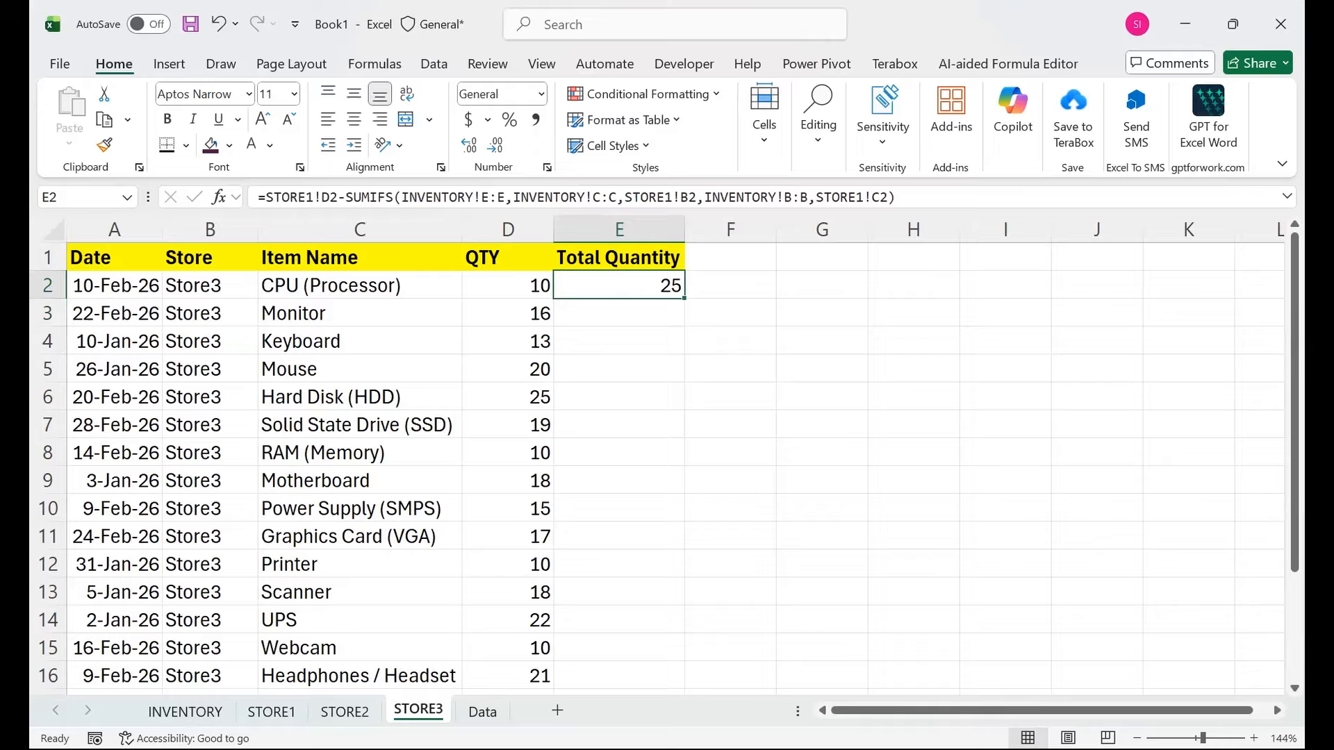
pyautogui.click(340, 197)
pyautogui.moveTo(340, 197); pyautogui.dragTo(266, 197)
pyautogui.click(507, 285)
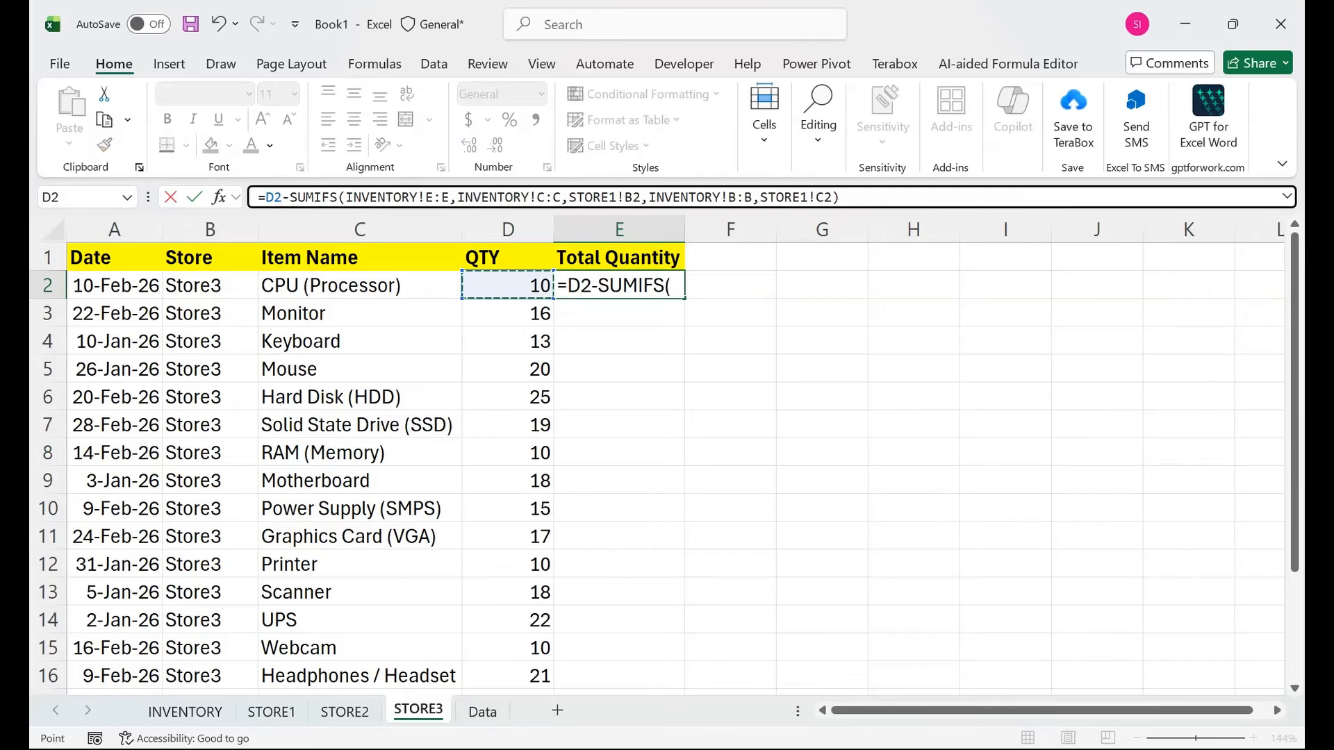
# - Change the criteria references in STORE3's E2 formula to STORE3!B2 and STORE3!C2 and enter the formula
pyautogui.click(615, 197)
pyautogui.press('BackSpace')
pyautogui.write('4')
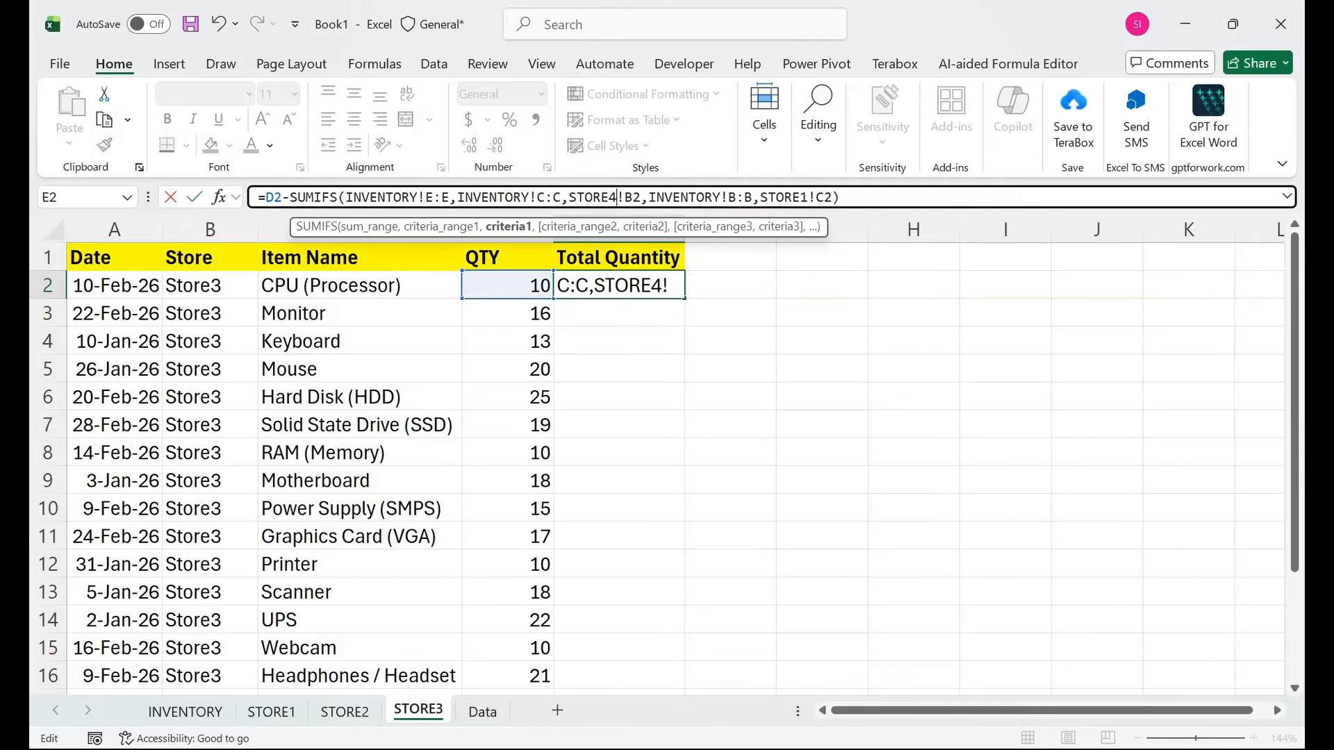
pyautogui.write('3')
pyautogui.press('BackSpace')
pyautogui.press('BackSpace')
pyautogui.write('3')
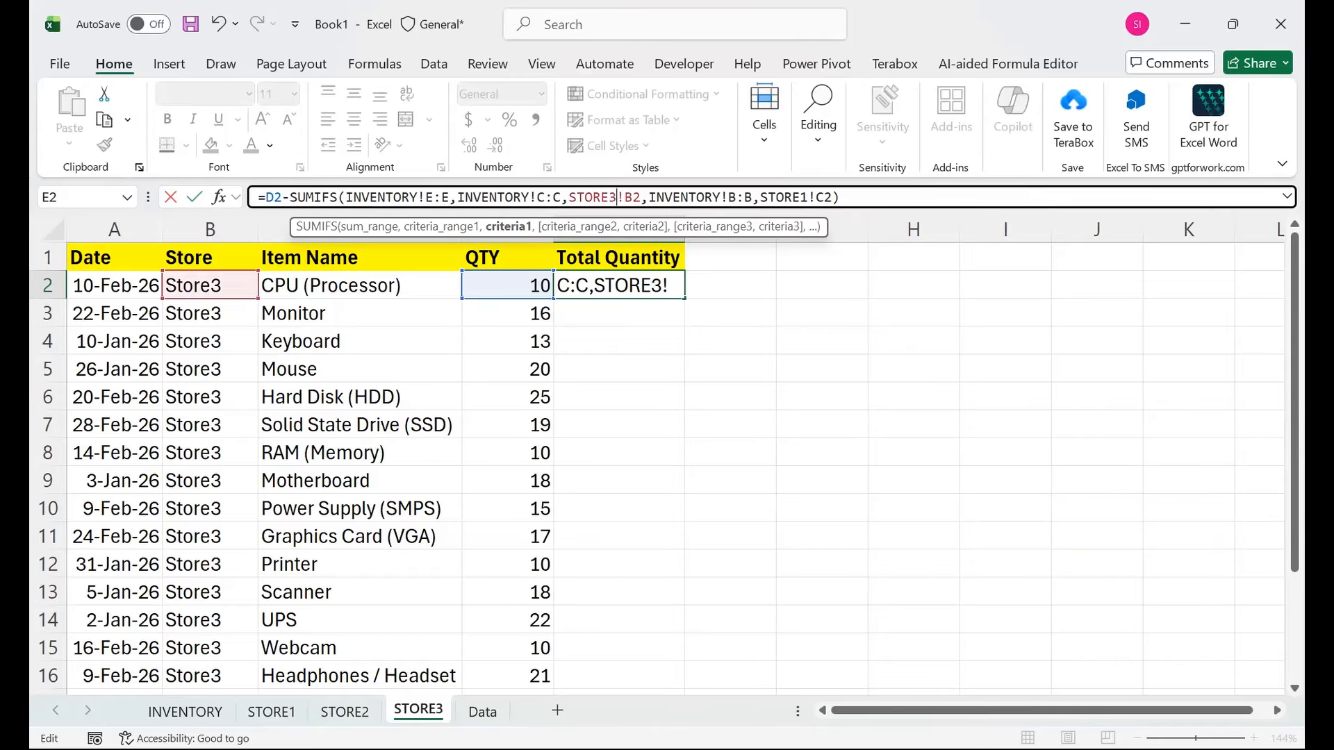
pyautogui.click(806, 197)
pyautogui.press('BackSpace')
pyautogui.write('3')
pyautogui.press('Return')
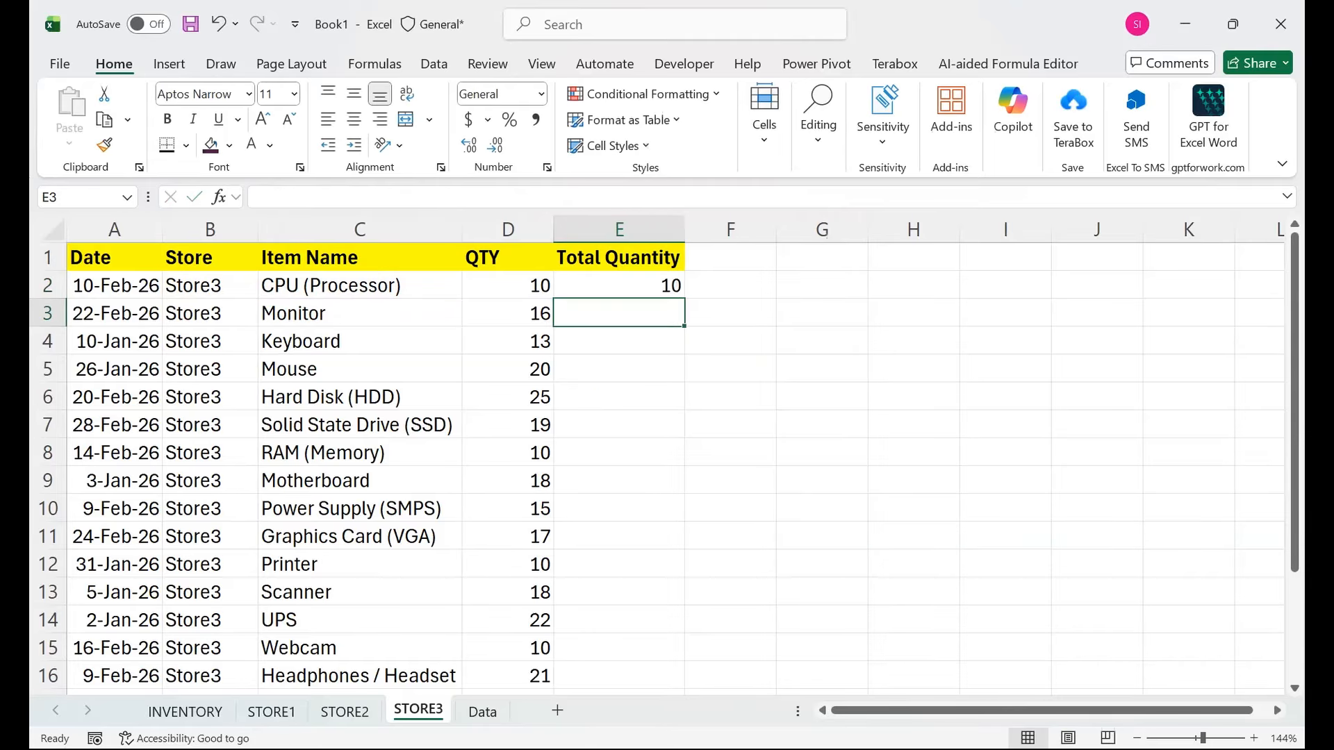
# - Fill the Total Quantity formula from E2 down to E16 on the STORE3 sheet
pyautogui.click(619, 286)
pyautogui.doubleClick(684, 298)
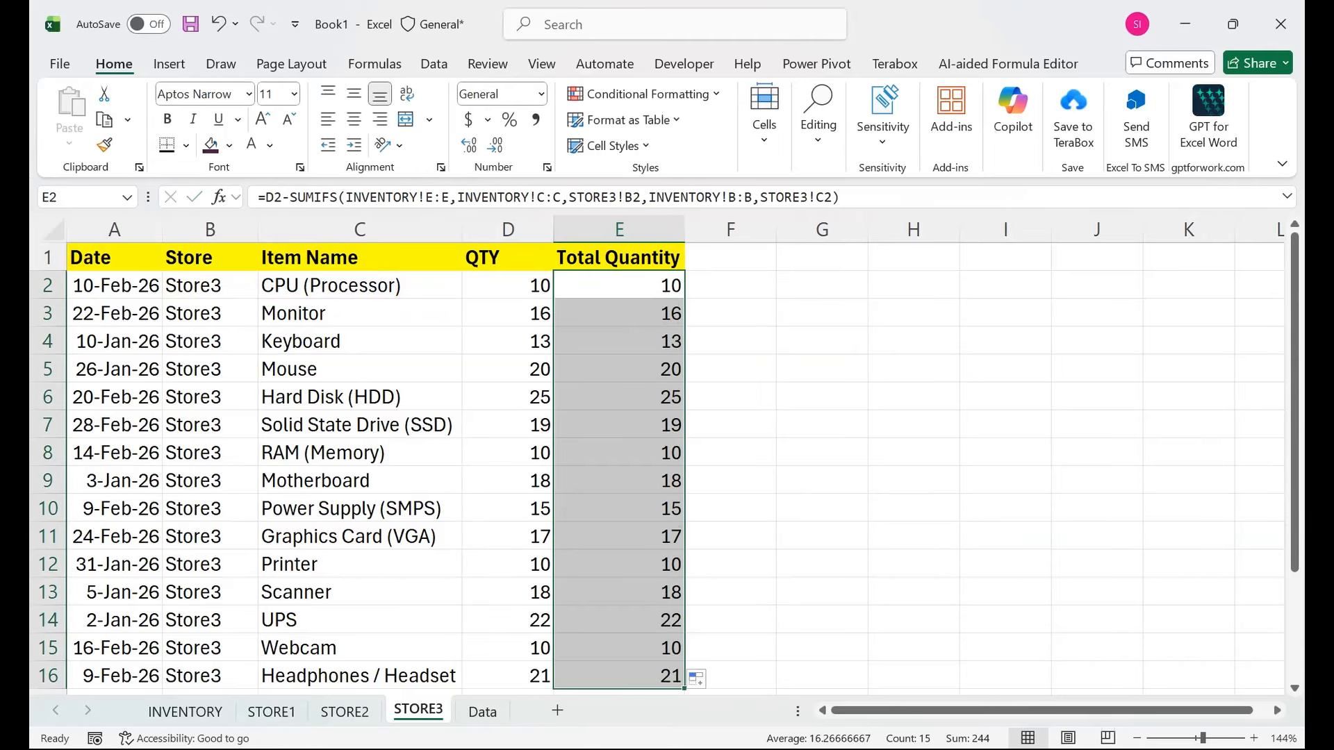
pyautogui.click(359, 453)
# - Group the STORE1 to STORE3 sheets, center the Total Quantity column E, and check it on STORE2 and STORE1
pyautogui.click(619, 230)
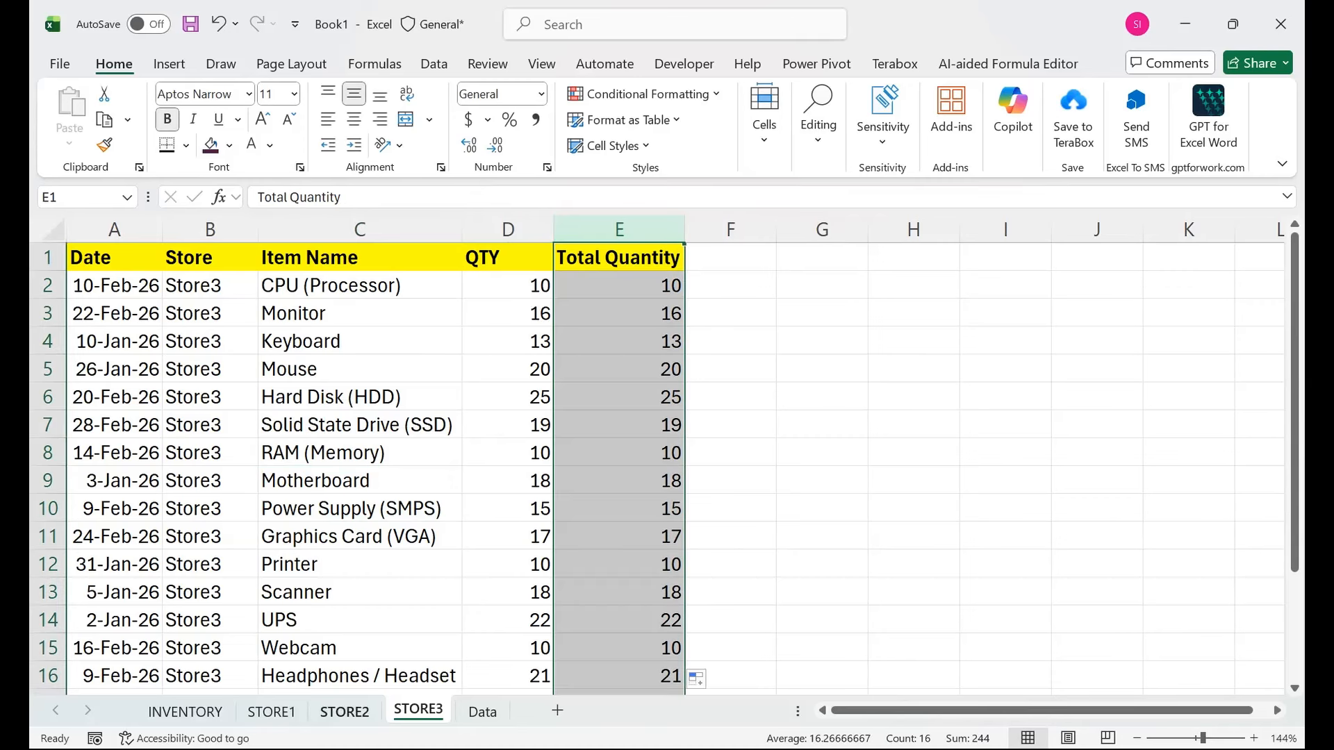
pyautogui.keyDown('shift'); pyautogui.click(271, 712); pyautogui.keyUp('shift')
pyautogui.click(354, 120)
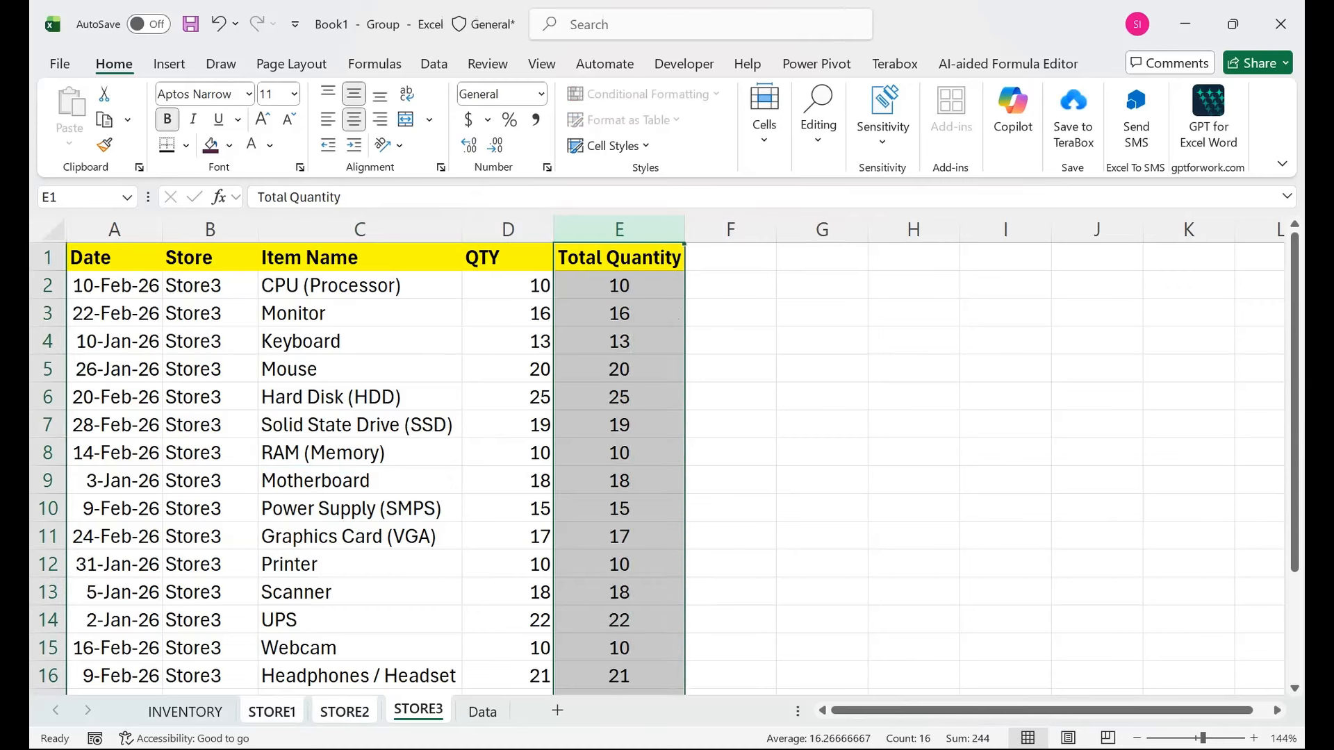
pyautogui.click(359, 369)
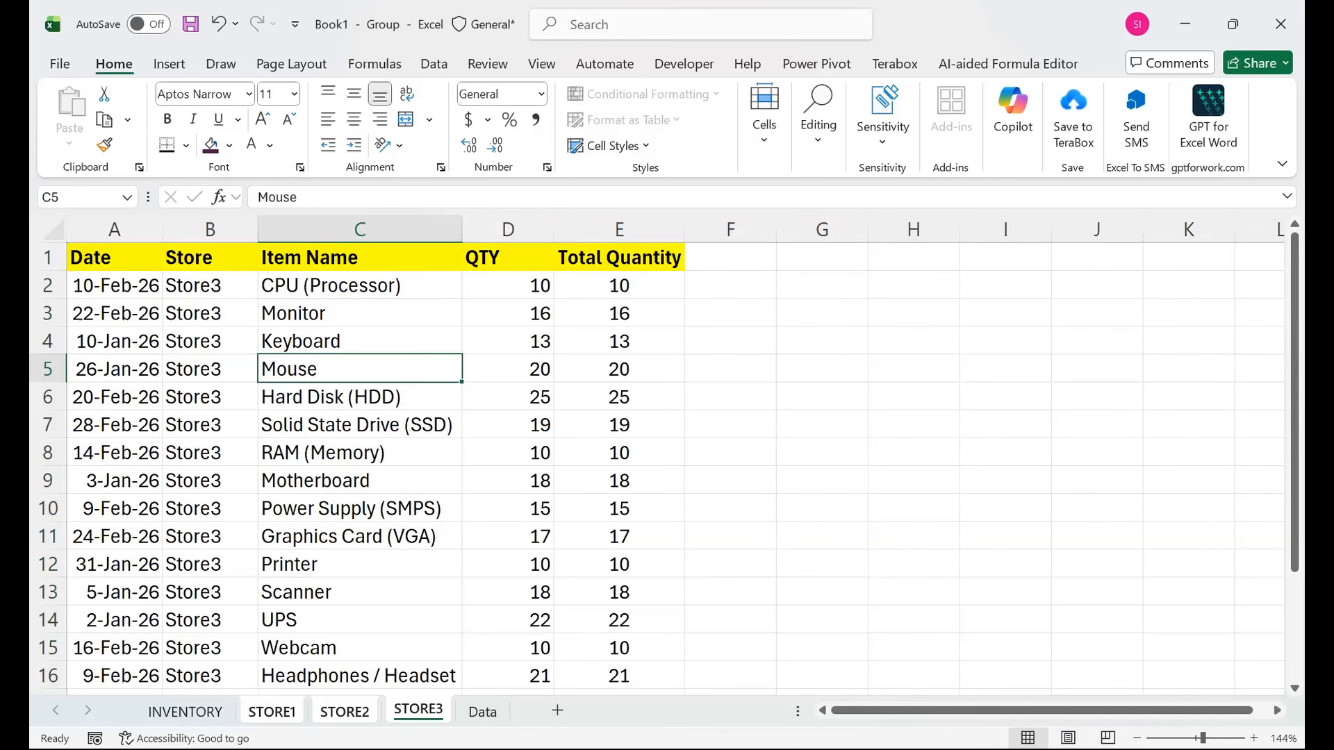
pyautogui.click(359, 285)
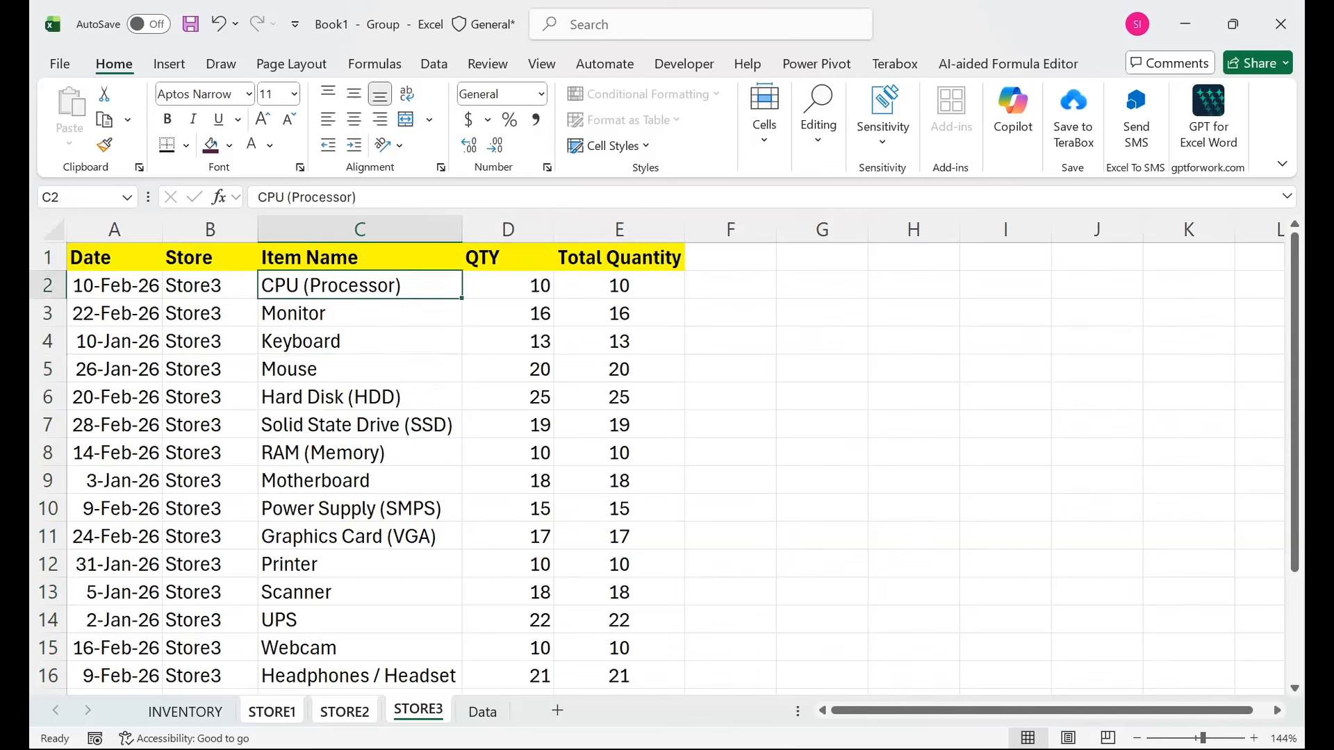
pyautogui.click(344, 711)
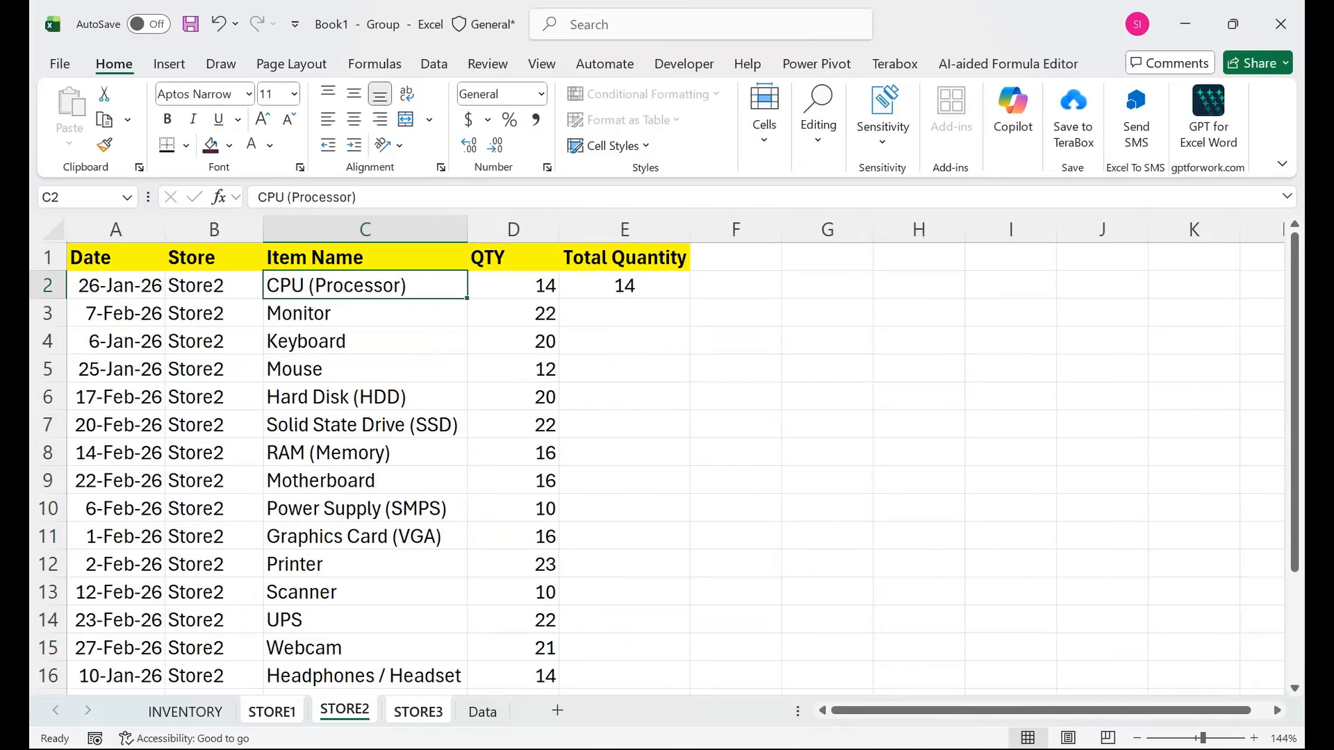
pyautogui.click(272, 711)
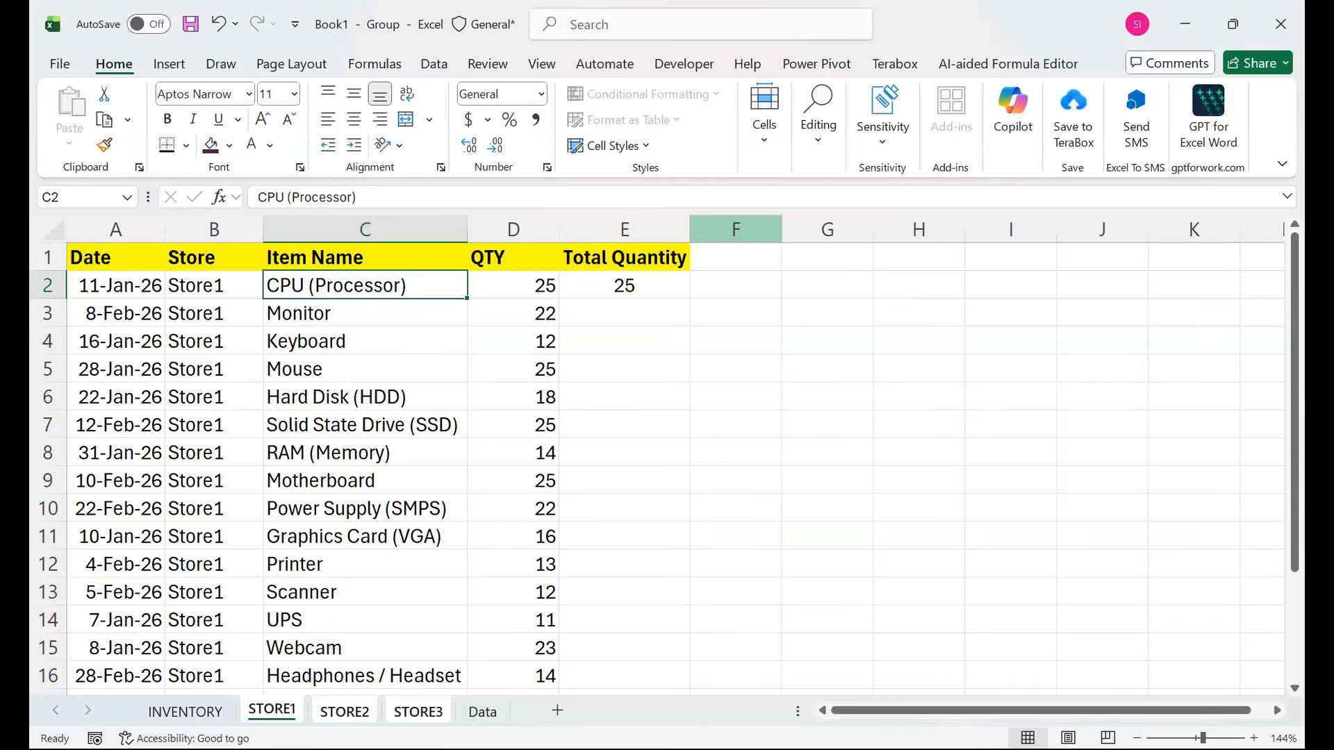
# - Fill row 6 of the INVENTORY sheet with the item CPU (Processor) and Store1 from the drop-down lists
pyautogui.click(185, 711)
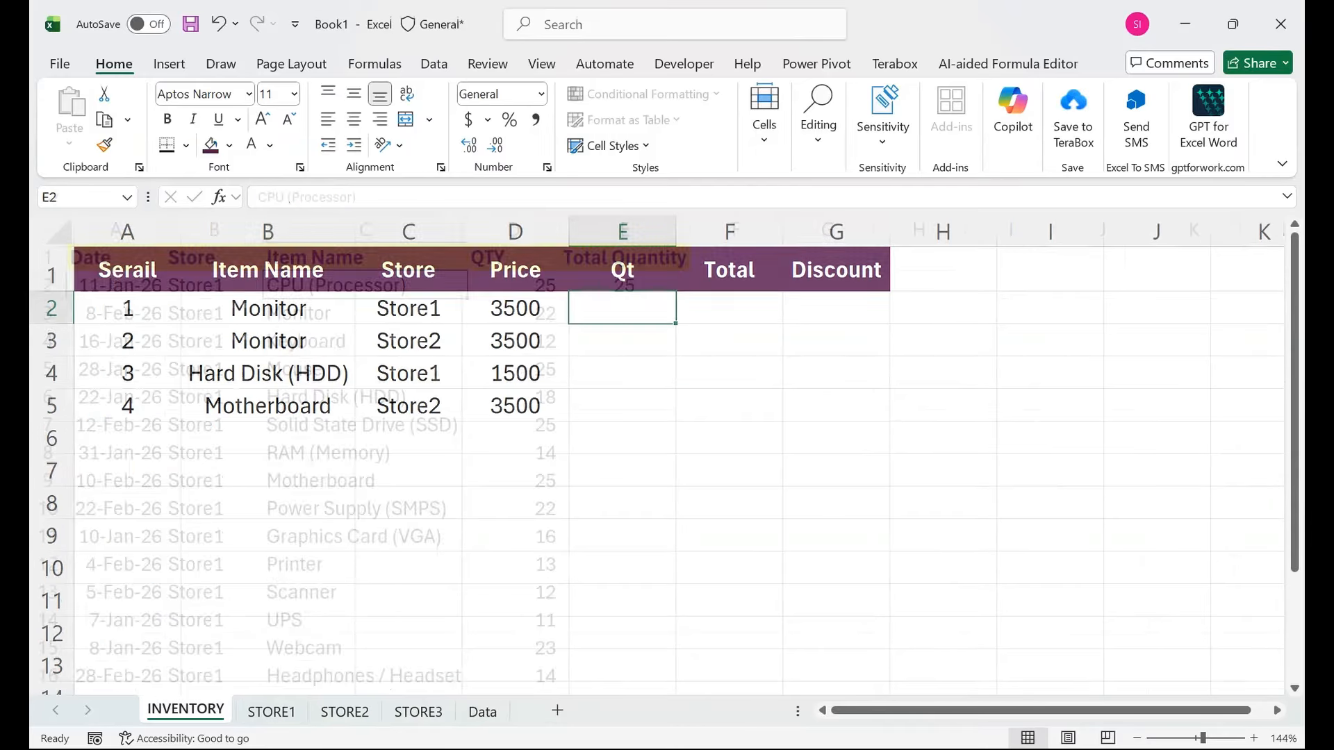
pyautogui.click(269, 438)
pyautogui.click(363, 445)
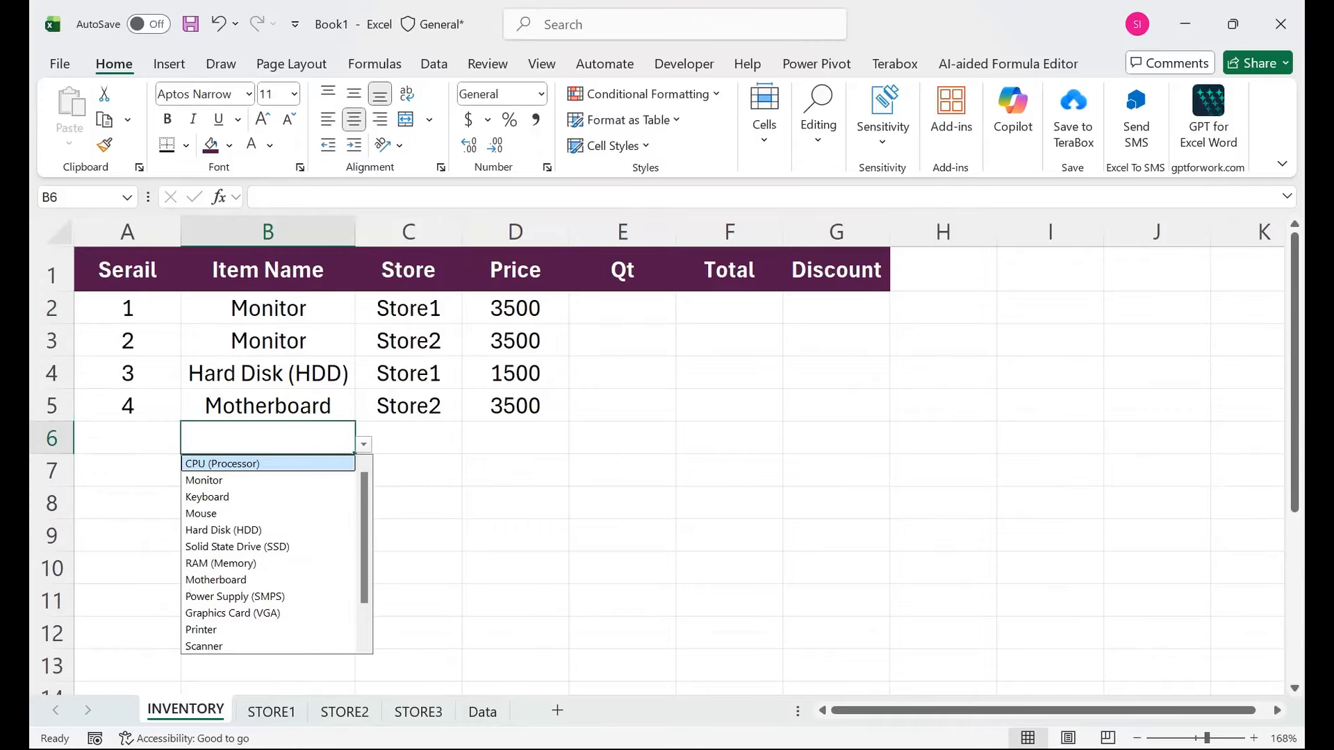
pyautogui.click(269, 463)
pyautogui.click(408, 470)
pyautogui.click(408, 439)
pyautogui.click(471, 445)
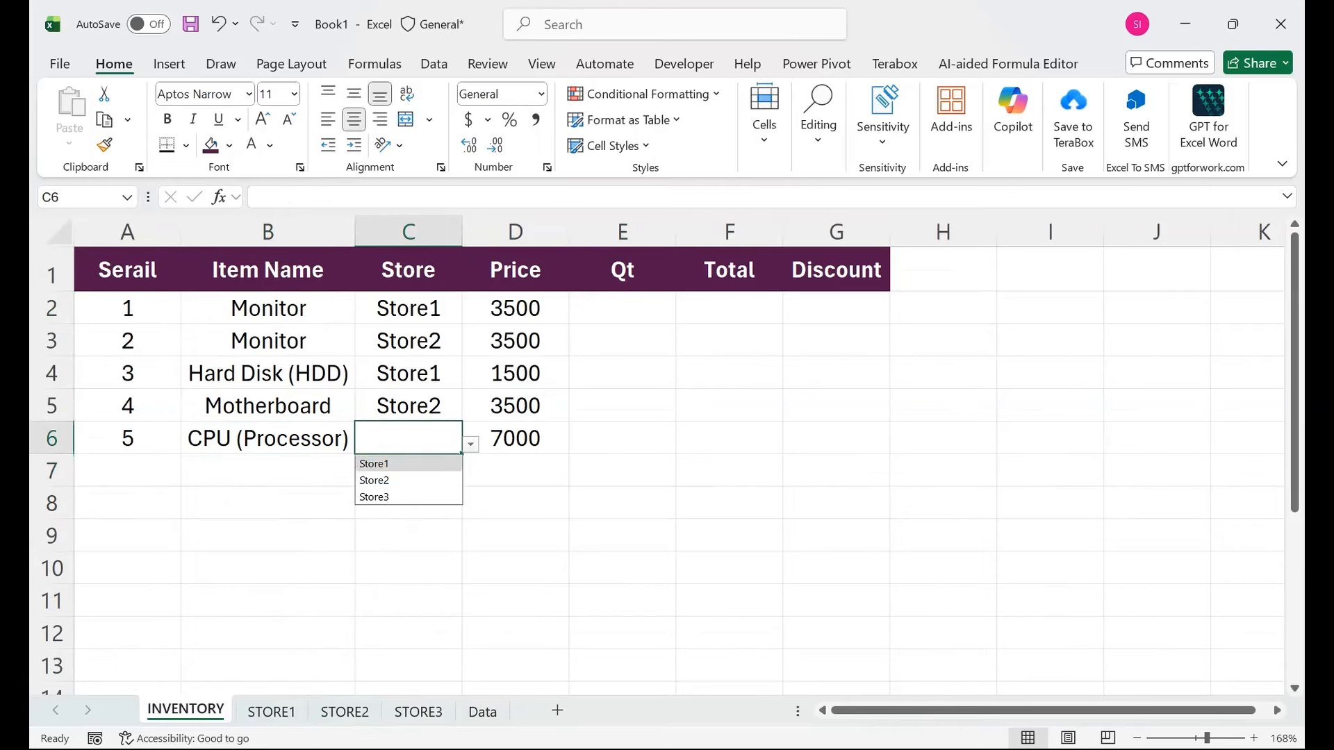
pyautogui.click(408, 464)
# - Fill row 7 of the INVENTORY sheet with the item CPU (Processor) and Store2 from the drop-down lists
pyautogui.click(268, 471)
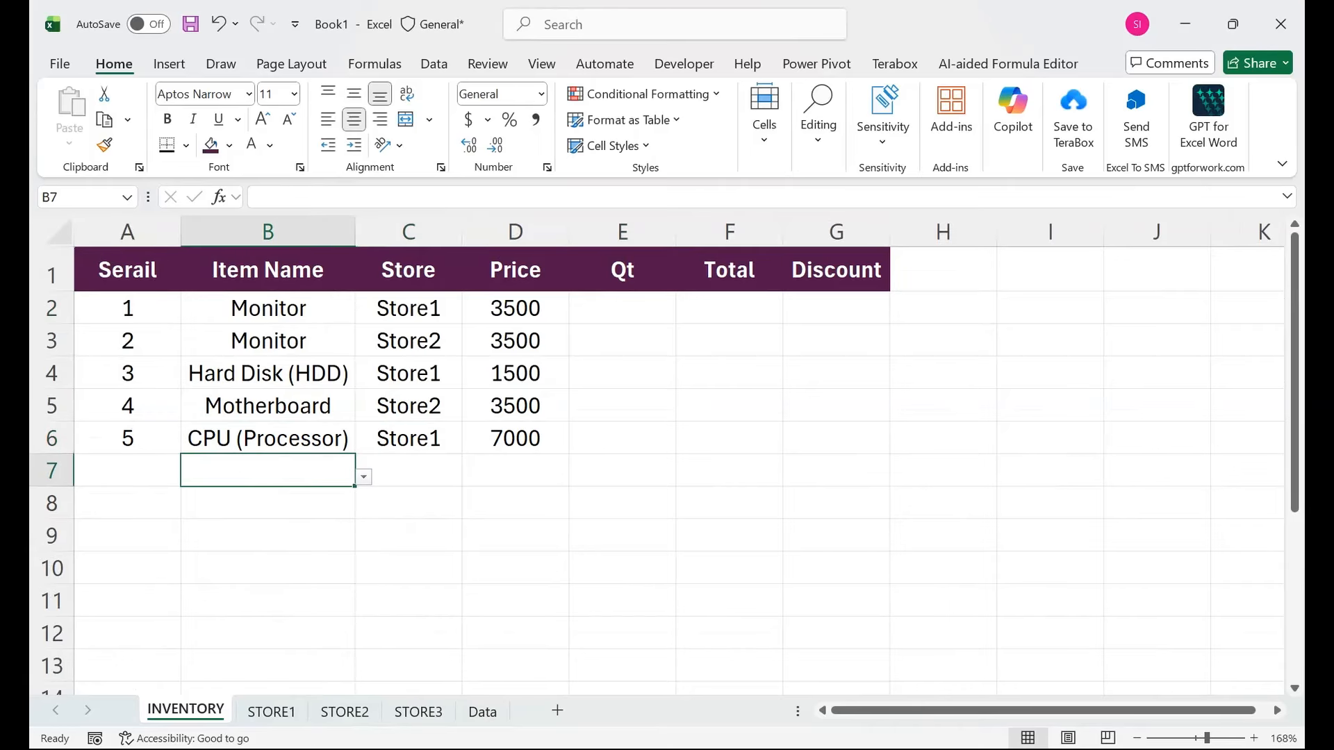
pyautogui.click(363, 476)
pyautogui.click(268, 494)
pyautogui.click(408, 471)
pyautogui.click(471, 477)
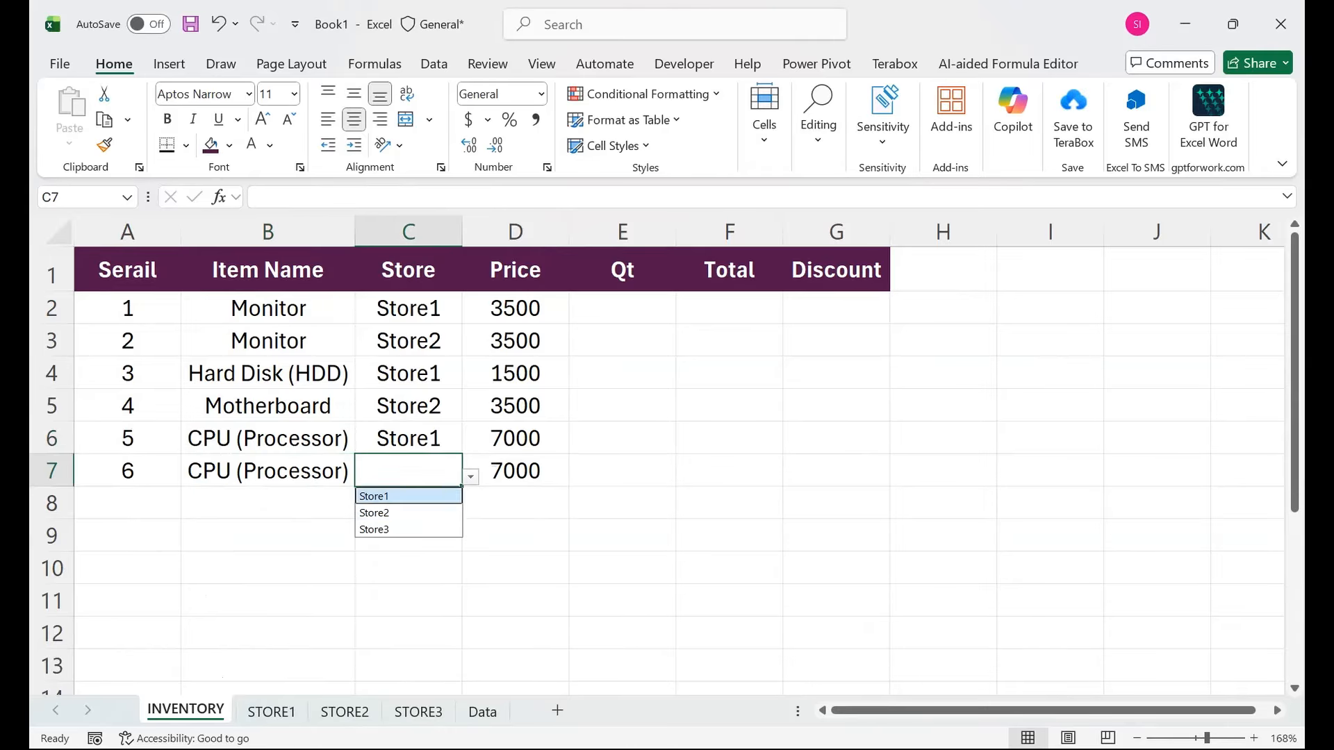
pyautogui.click(374, 513)
# - Fill row 8 of the INVENTORY sheet with the item CPU (Processor) and Store3 from the drop-down lists
pyautogui.click(268, 503)
pyautogui.click(363, 510)
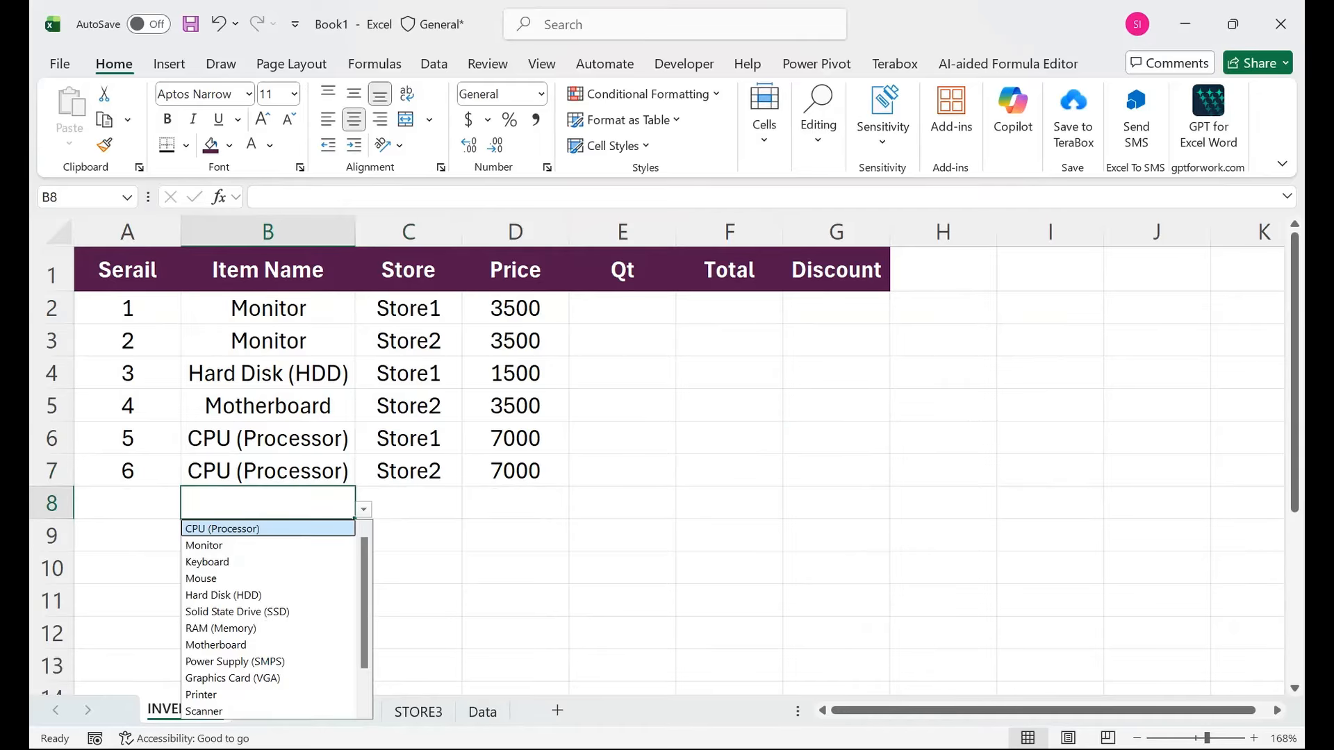
pyautogui.click(222, 529)
pyautogui.click(408, 502)
pyautogui.hotkey('alt', 'Down')
pyautogui.press('Down')
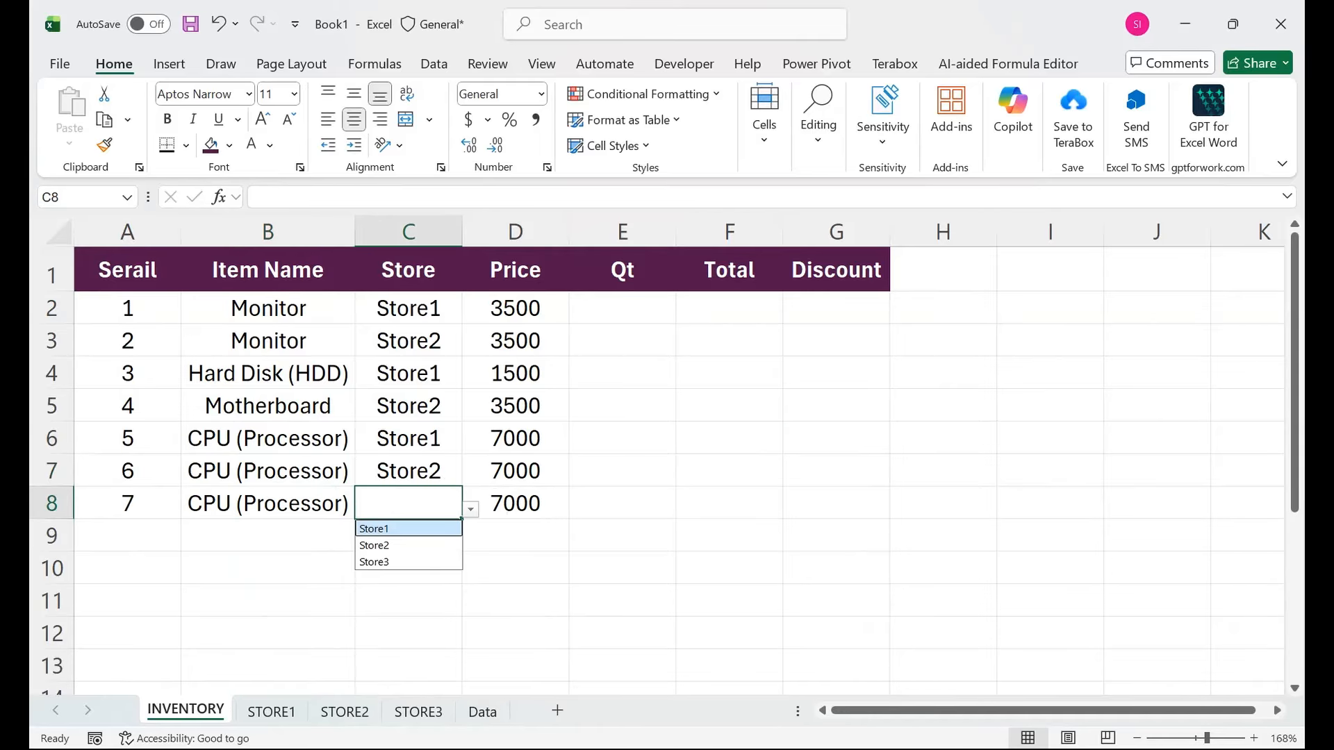
pyautogui.press('Return')
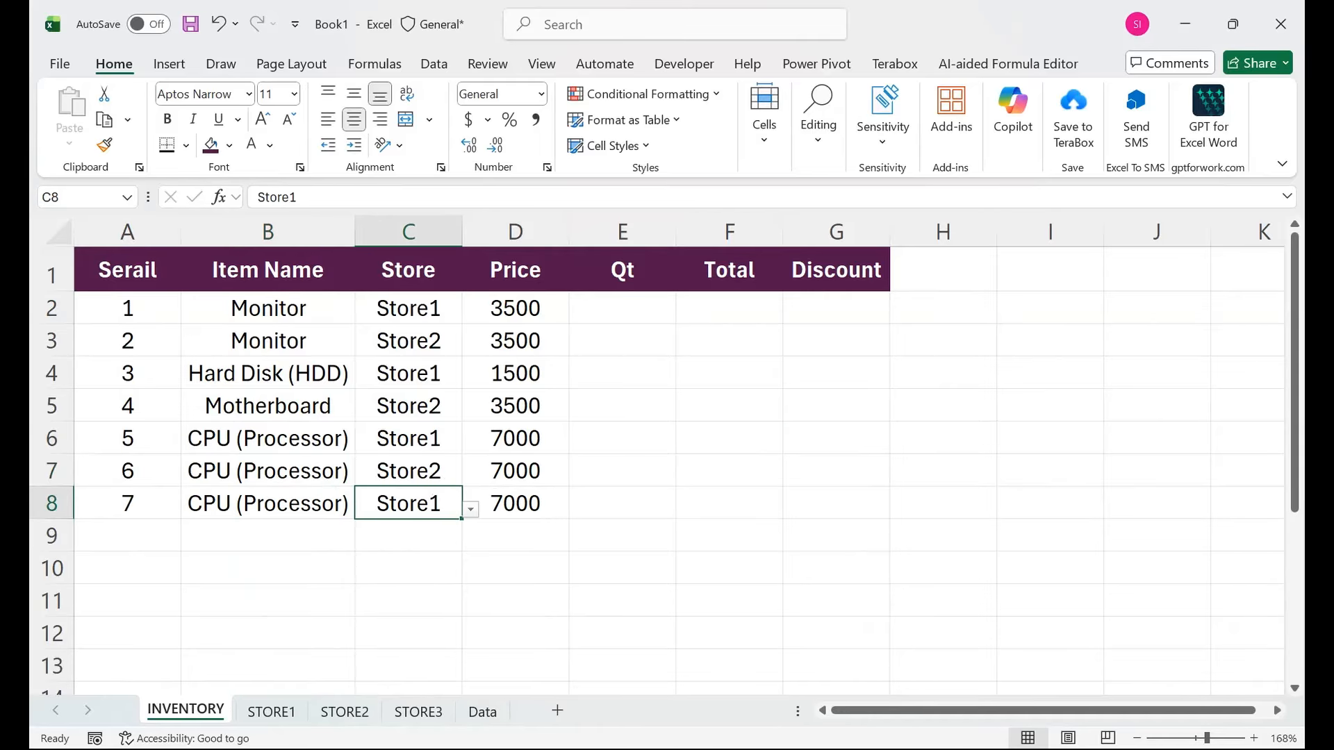
pyautogui.hotkey('alt', 'Down')
pyautogui.press('Down')
pyautogui.press('Down')
pyautogui.press('Down')
pyautogui.press('Return')
# - Enter the Qt values on the INVENTORY sheet: 5 in each of E2 to E7 and 1 in E8
pyautogui.click(622, 307)
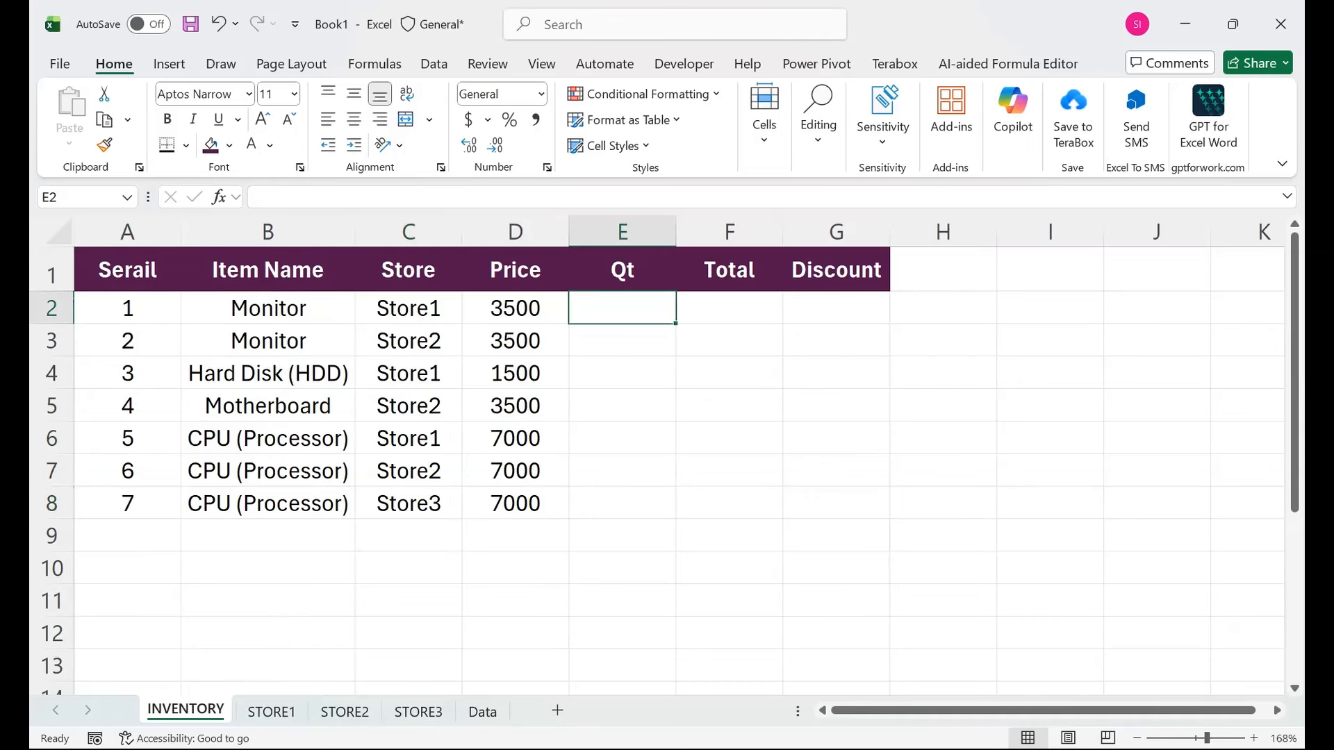
pyautogui.write('5')
pyautogui.press('Return')
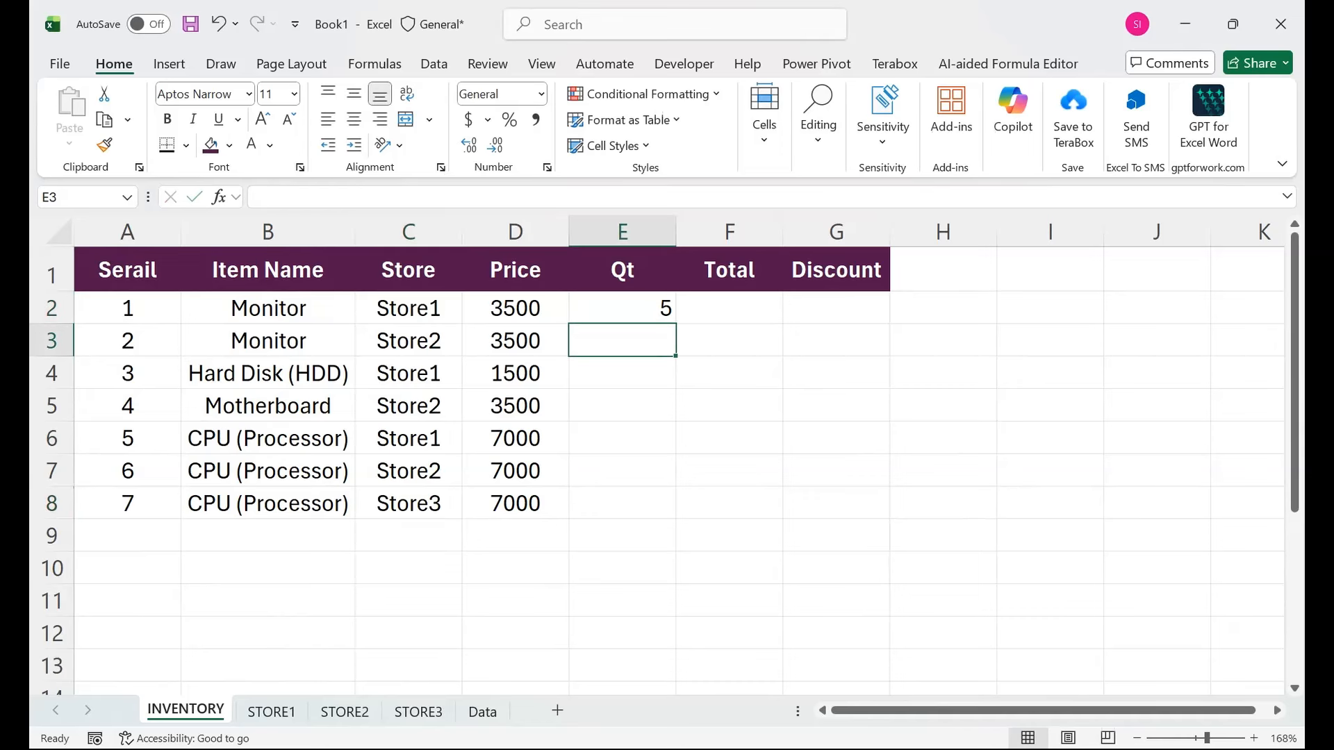
pyautogui.write('5')
pyautogui.press('Return')
pyautogui.write('5')
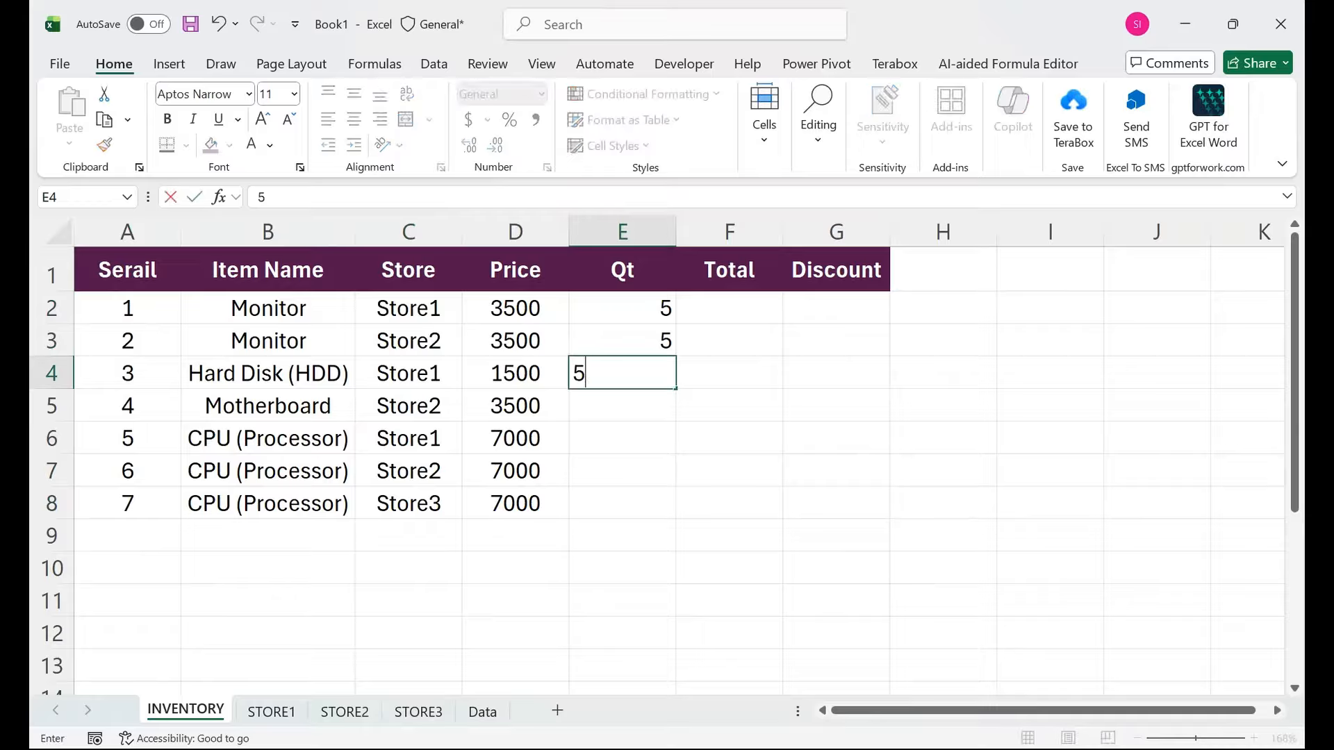
pyautogui.press('Return')
pyautogui.write('5')
pyautogui.press('Return')
pyautogui.write('5')
pyautogui.press('Return')
pyautogui.write('5')
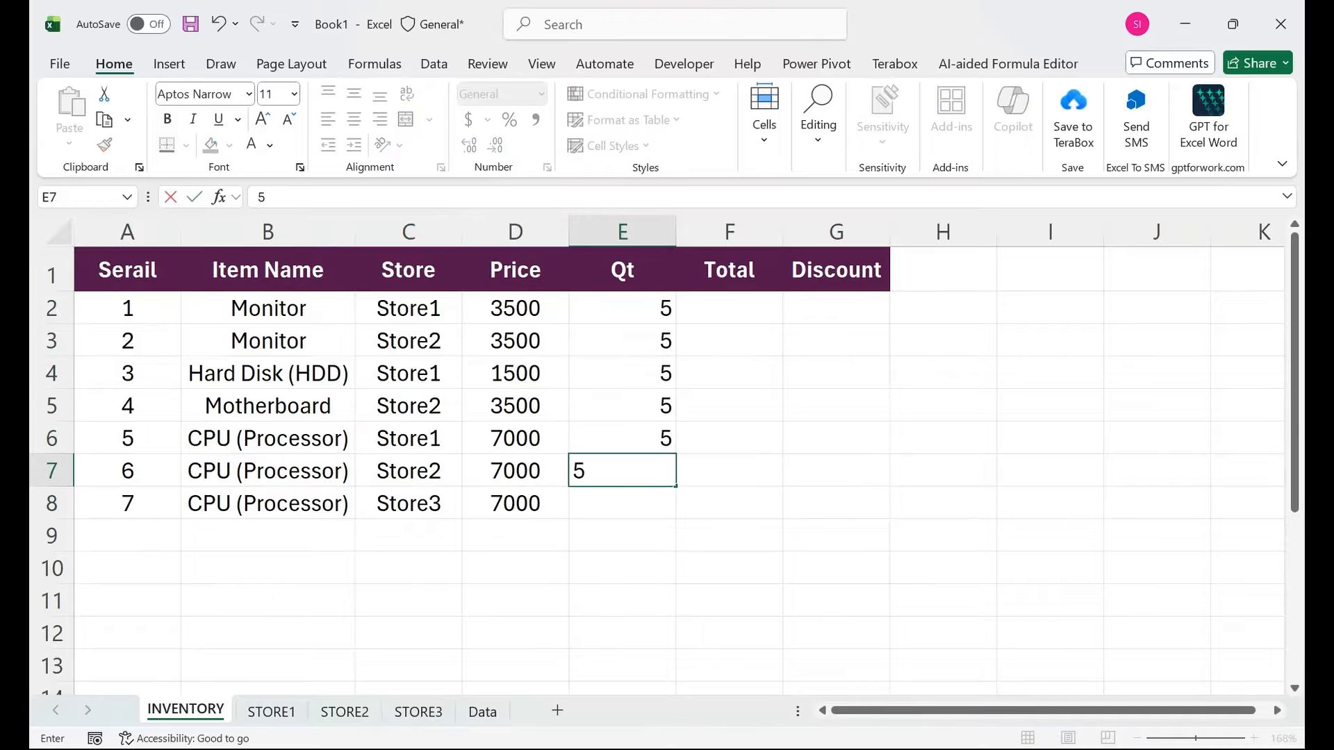
pyautogui.press('Return')
pyautogui.write('1')
pyautogui.press('Return')
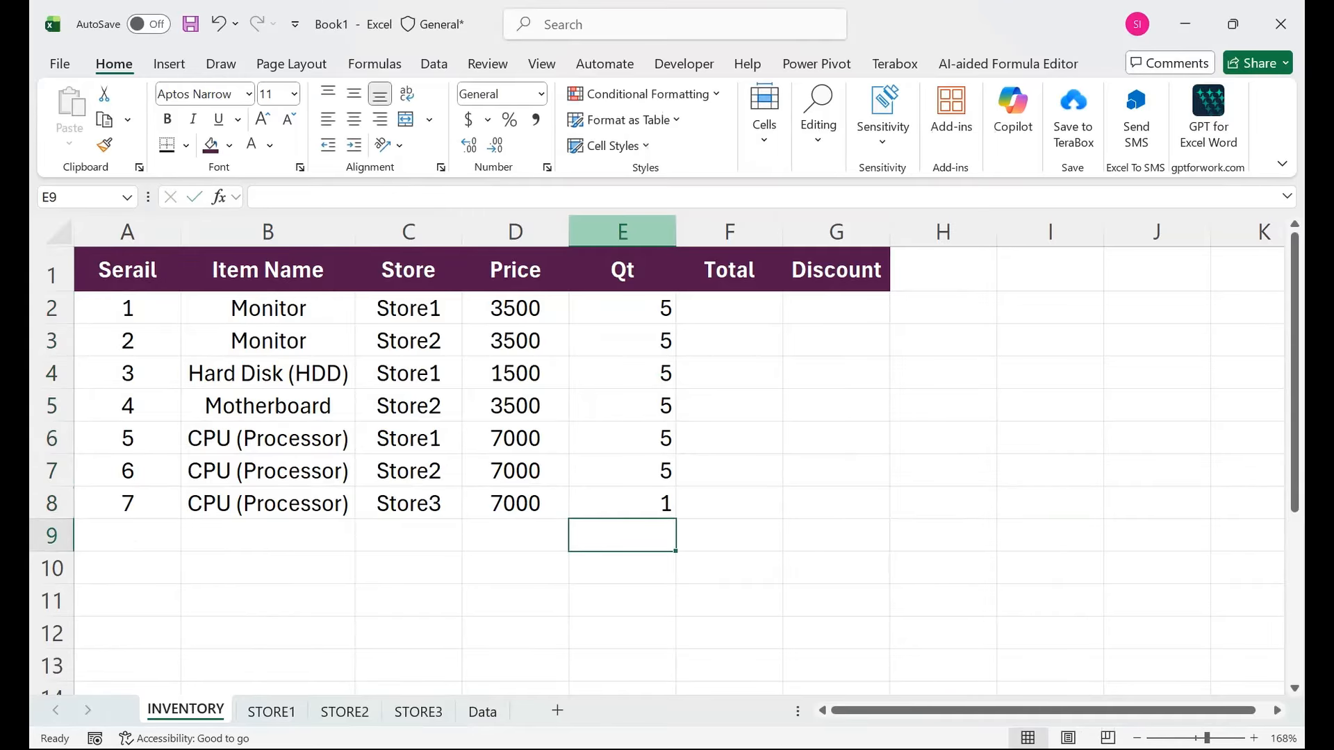
# - Center the contents of the Qt column E on the INVENTORY sheet
pyautogui.click(622, 231)
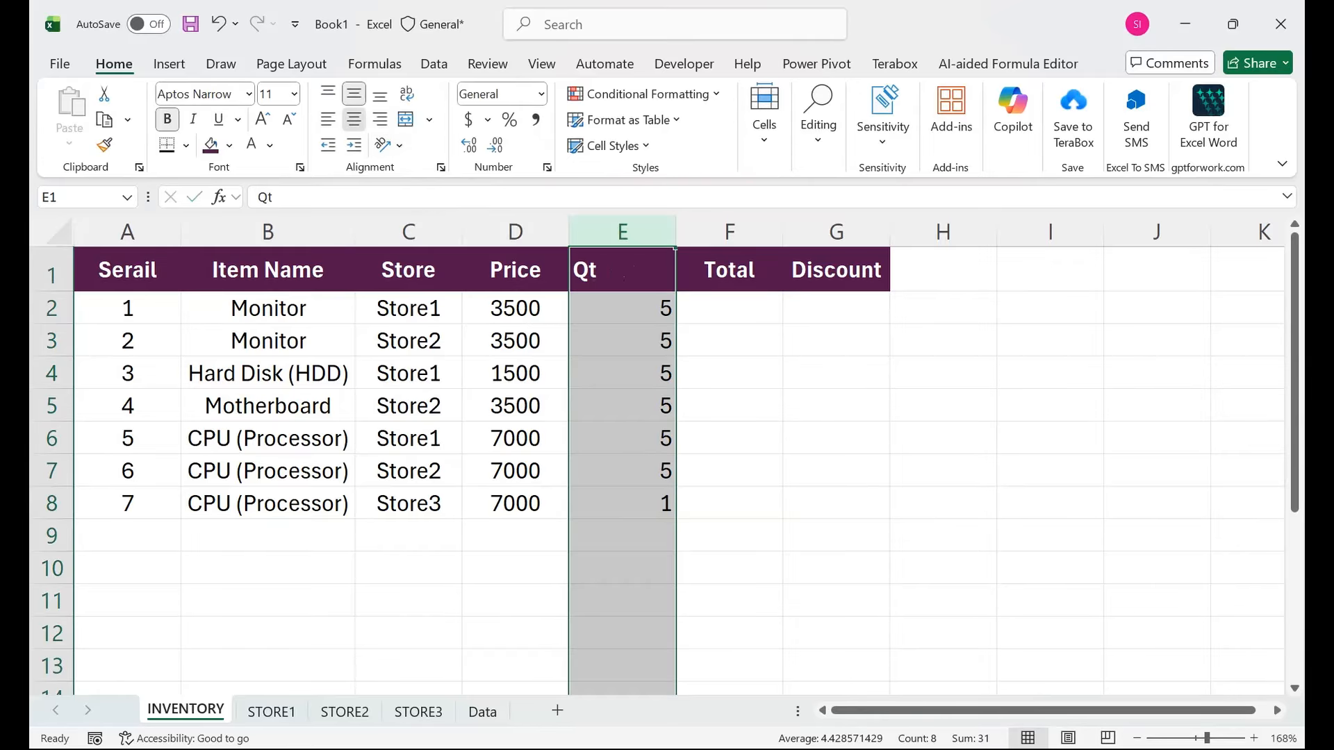
pyautogui.click(354, 119)
pyautogui.click(623, 438)
# - Fill the Total Quantity formula from E2 down to E16 on the STORE1 sheet
pyautogui.hotkey('ctrl', 'pagedown')
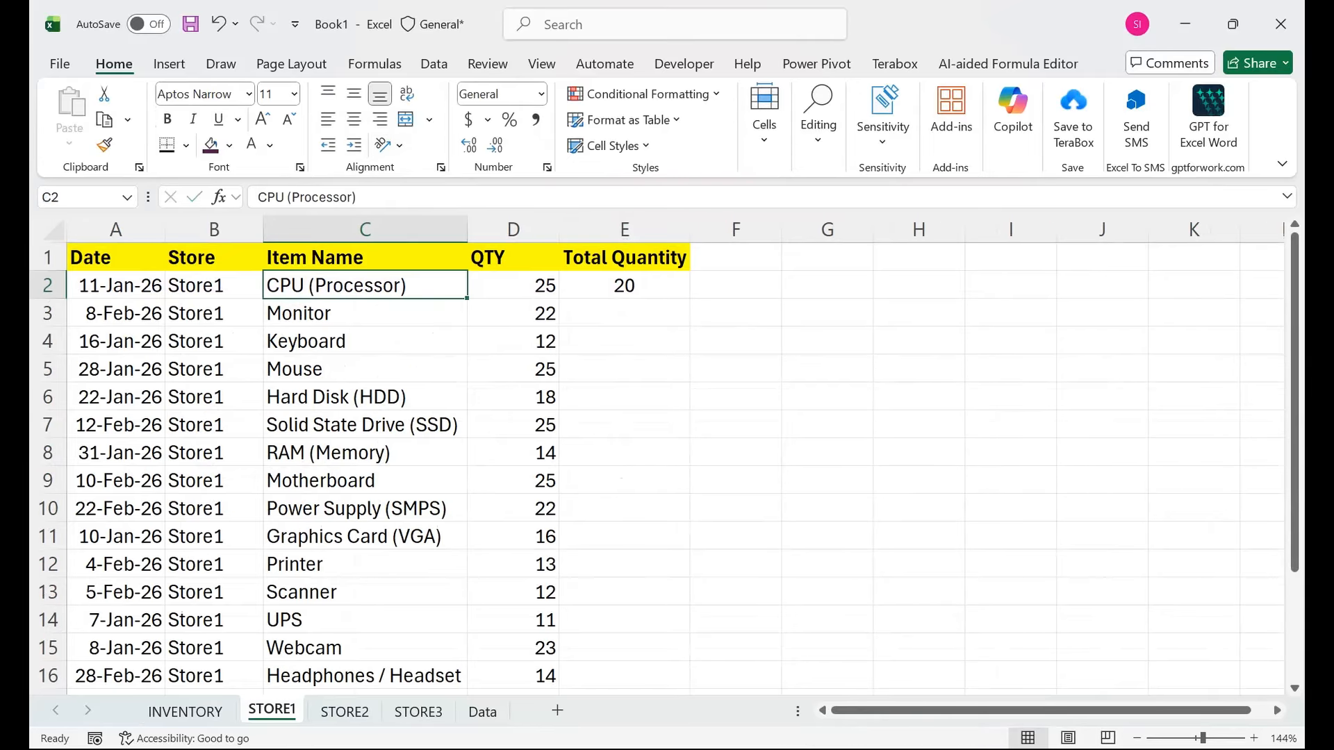
pyautogui.click(623, 286)
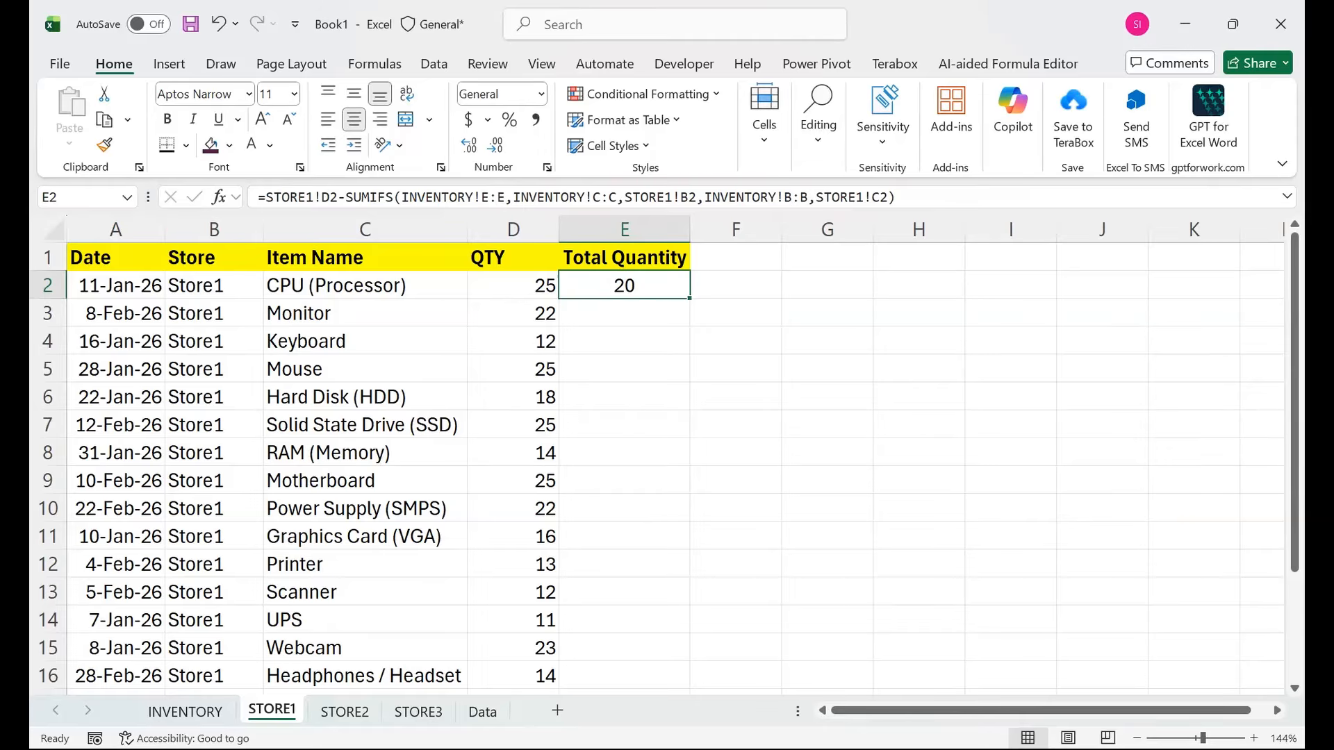
pyautogui.doubleClick(689, 299)
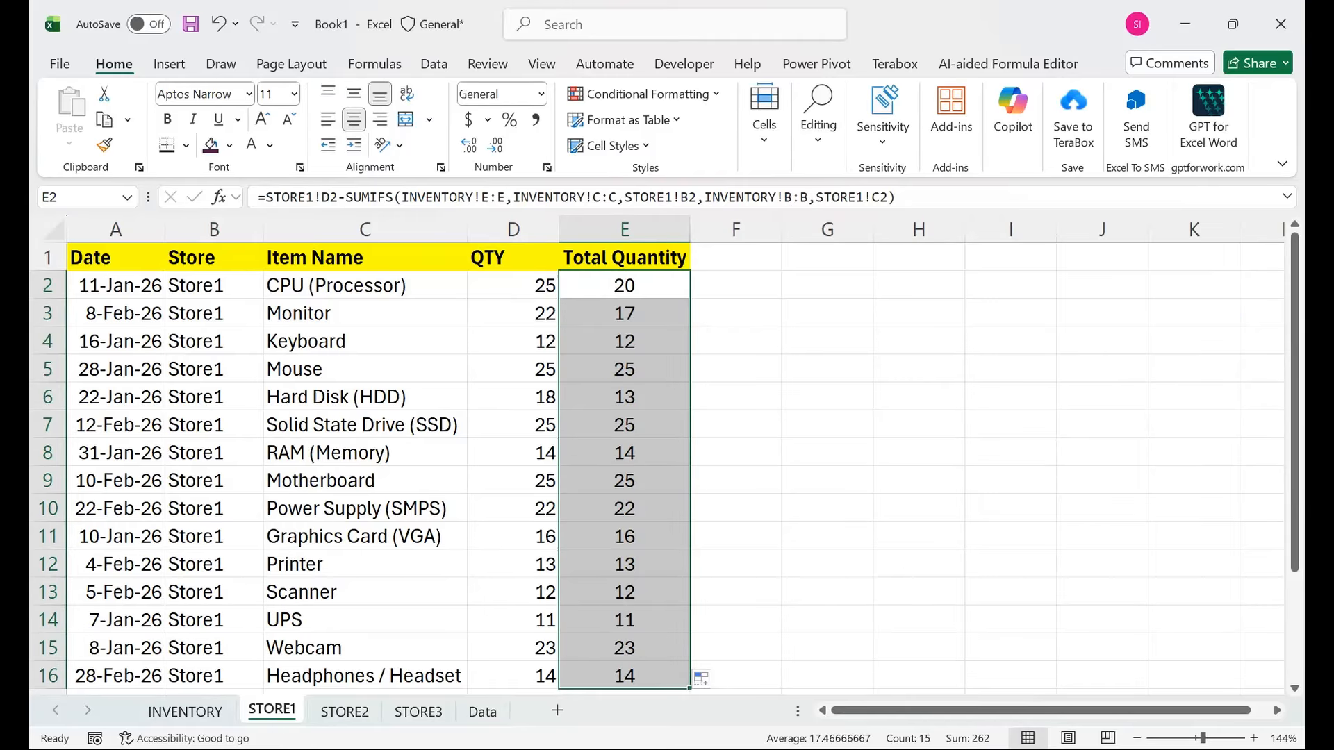
# - Compare the CPU (Processor) entry in row 6 of the INVENTORY sheet with its QTY and Total Quantity on STORE1
pyautogui.click(185, 711)
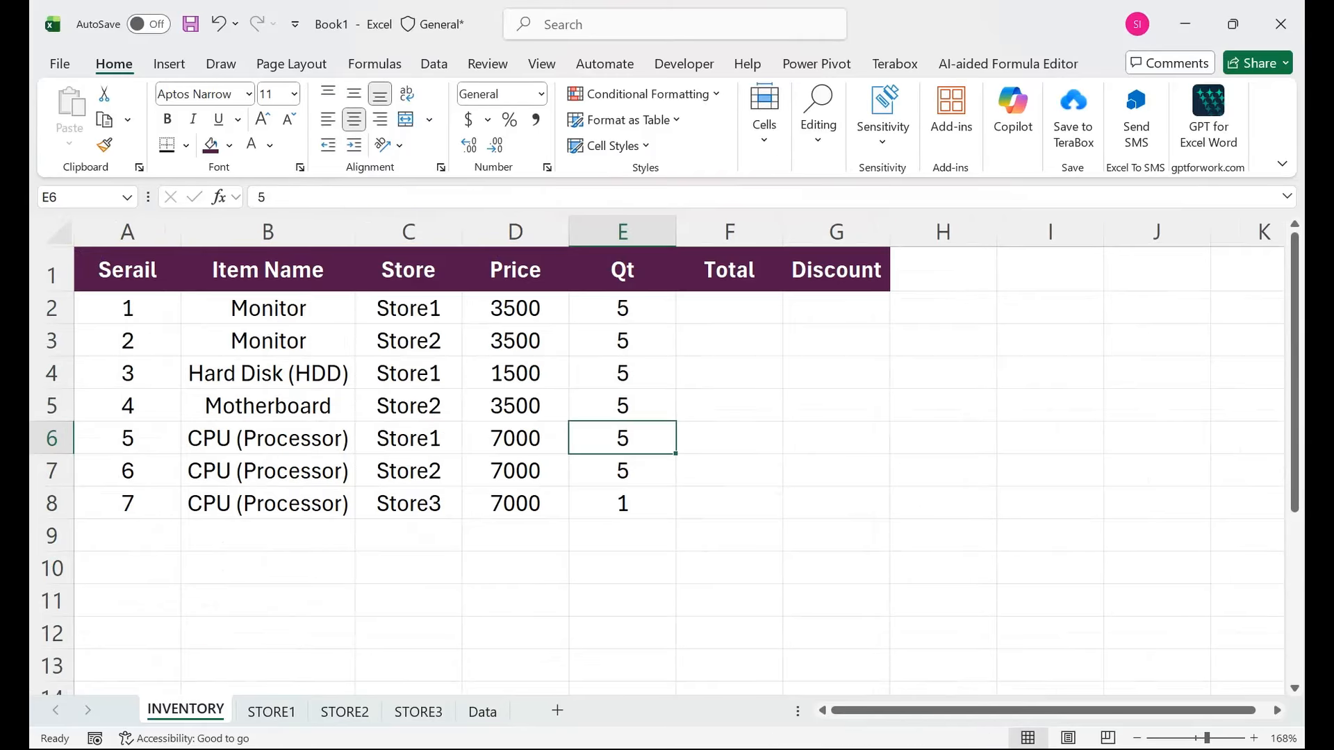
pyautogui.click(268, 439)
pyautogui.click(409, 439)
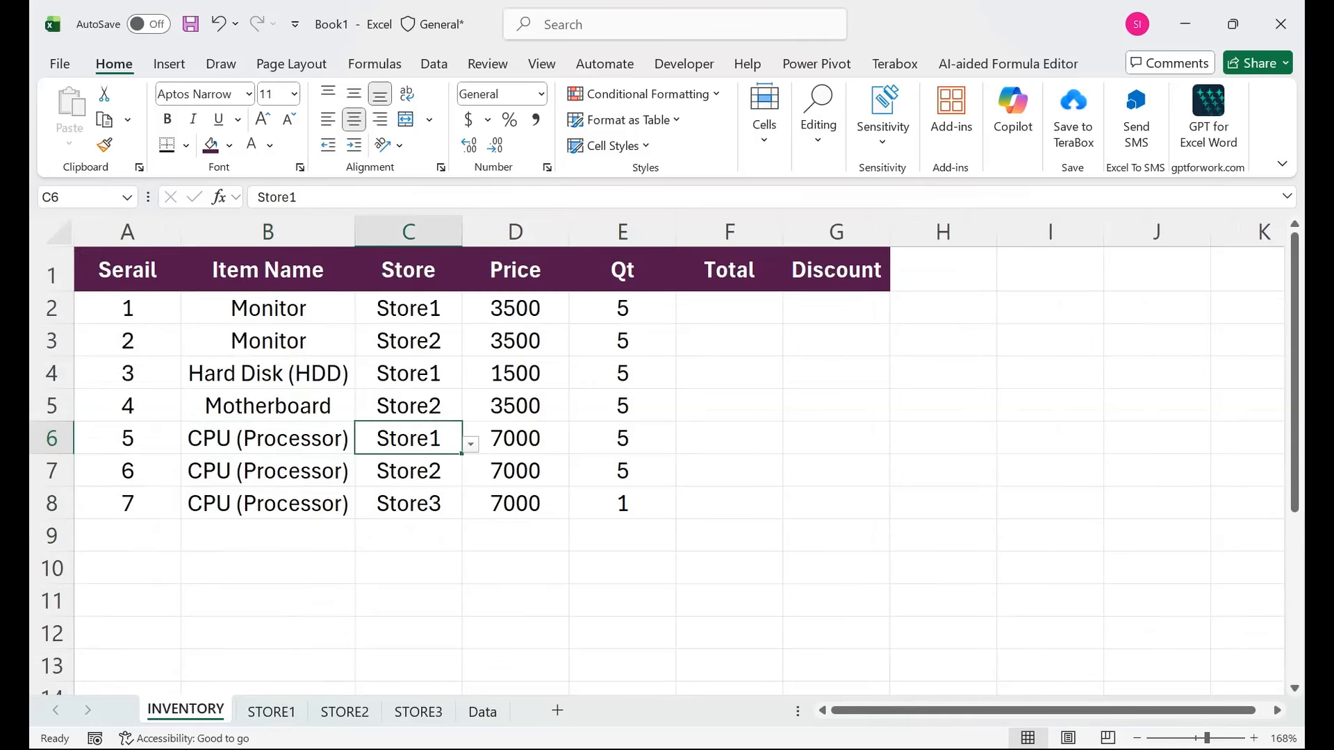
pyautogui.click(516, 438)
pyautogui.click(622, 438)
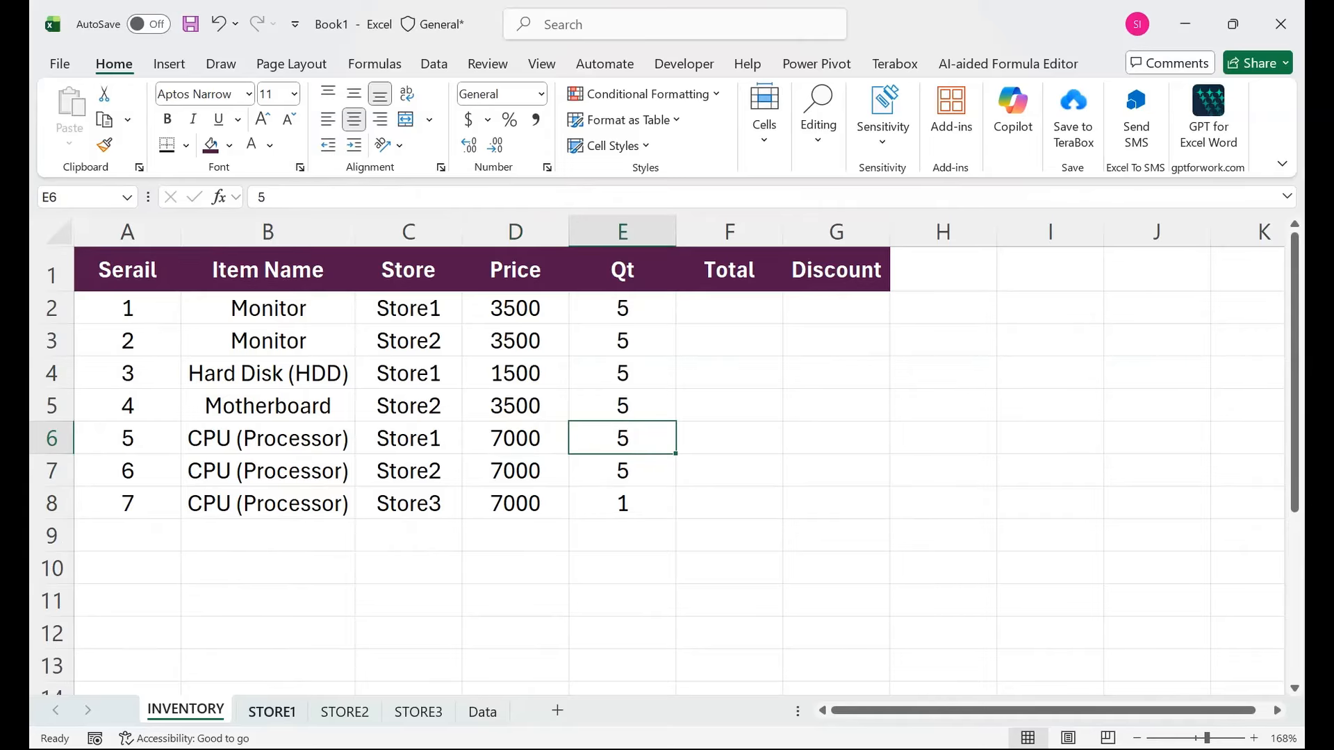
pyautogui.click(271, 711)
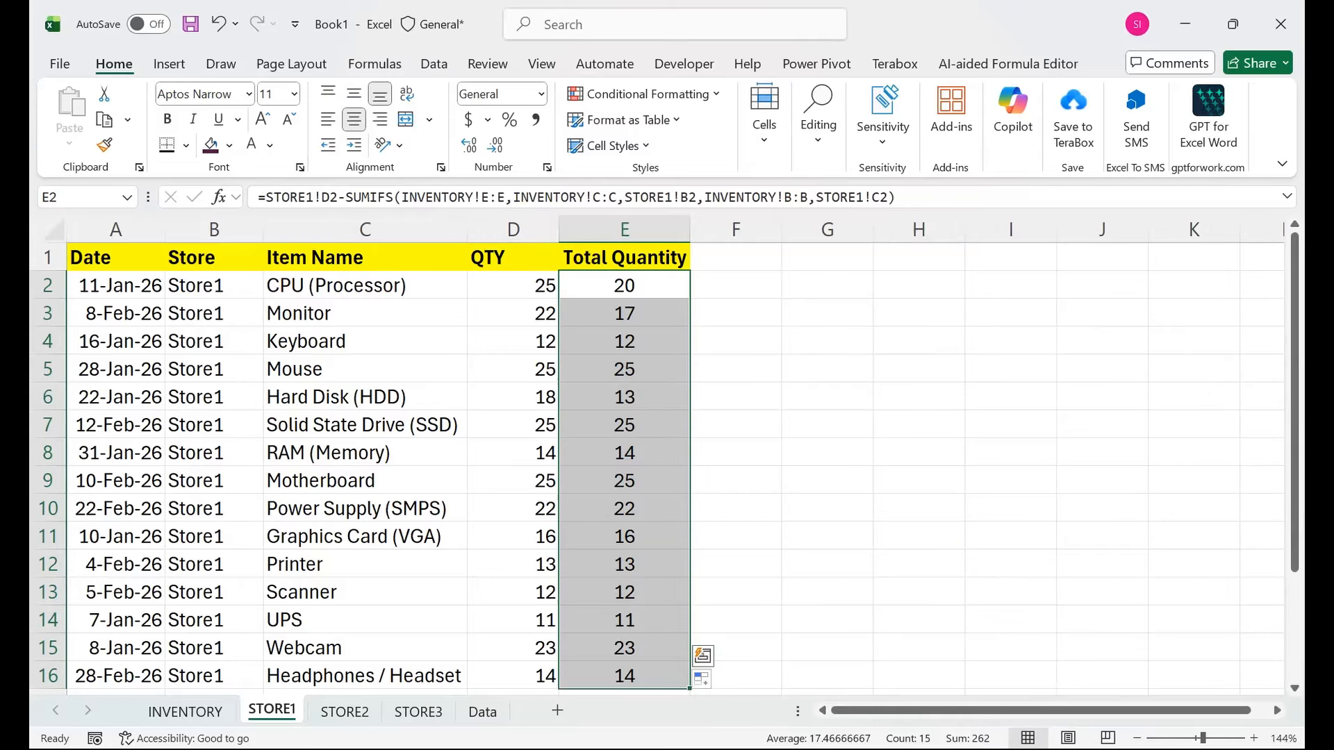
pyautogui.click(624, 285)
pyautogui.press('Left')
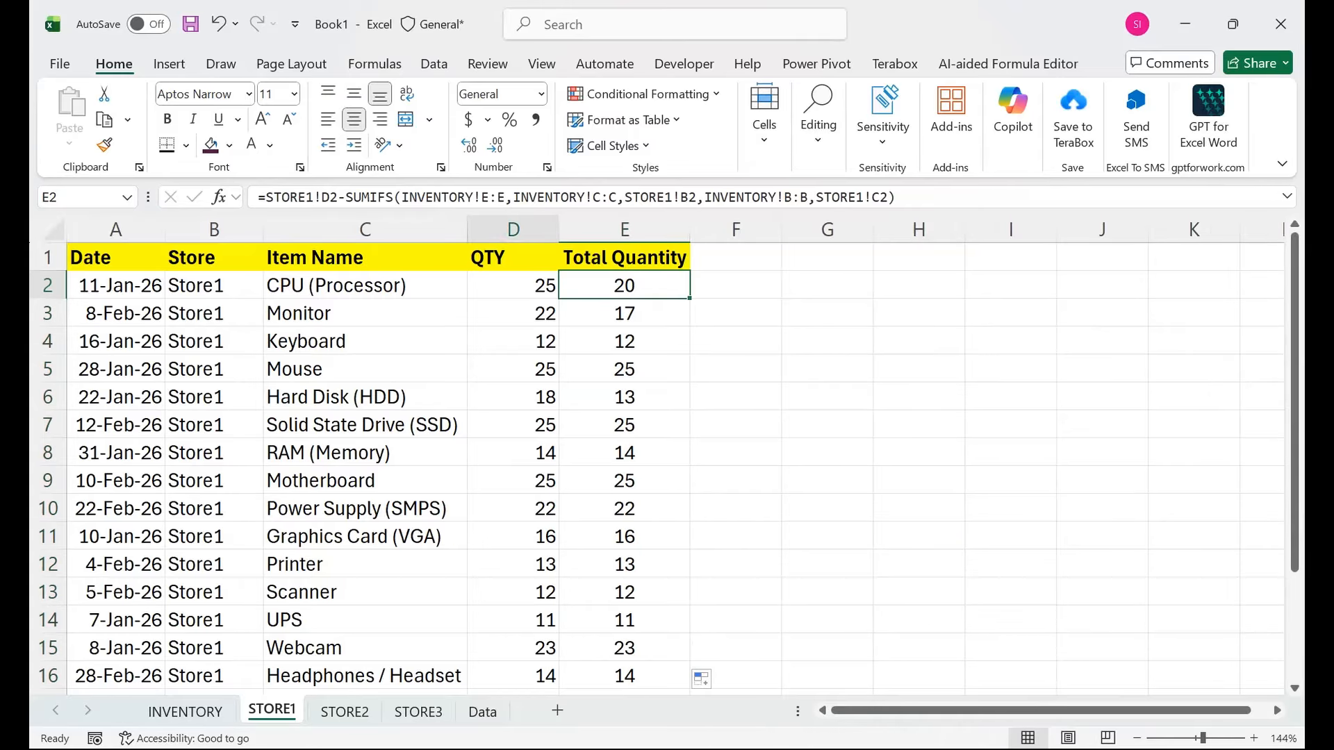
pyautogui.press('Right')
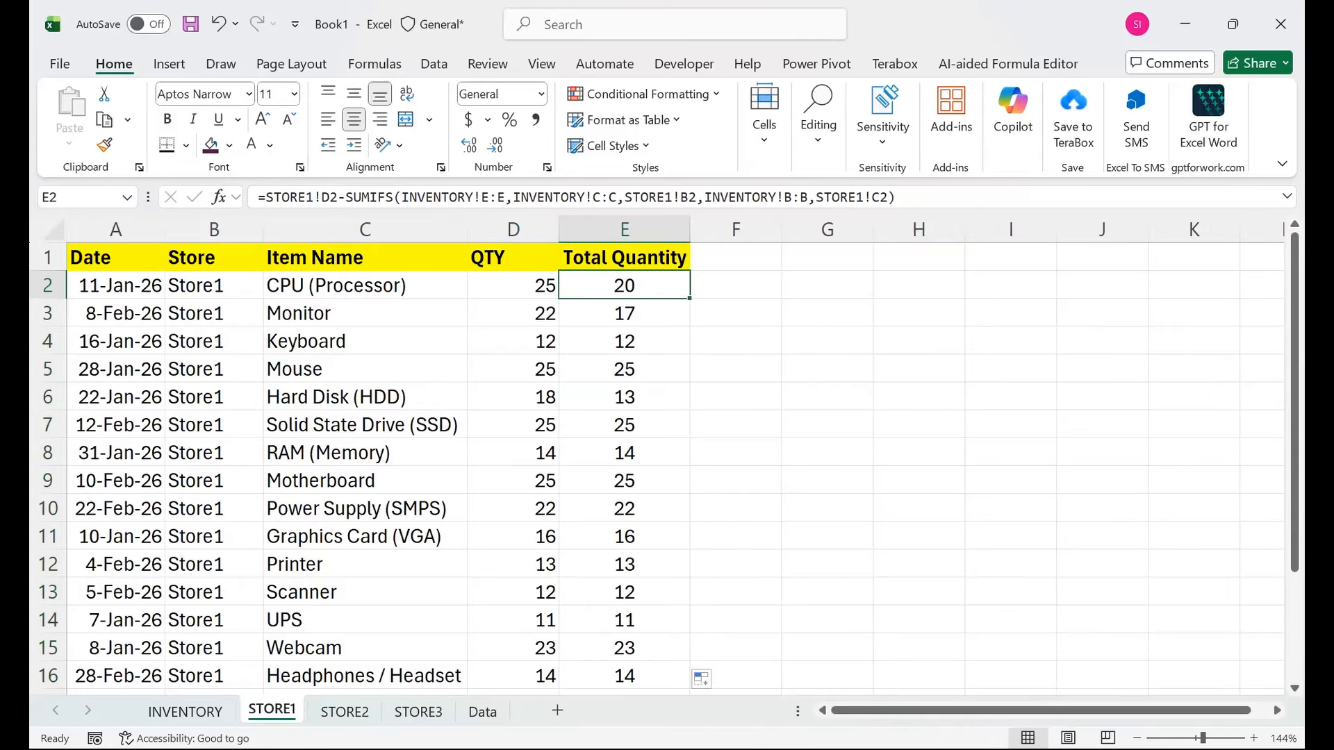
# - Set the quantity in E6 of the INVENTORY sheet to 2 and check the CPU Total Quantity on STORE1
pyautogui.hotkey('ctrl', 'pageup')
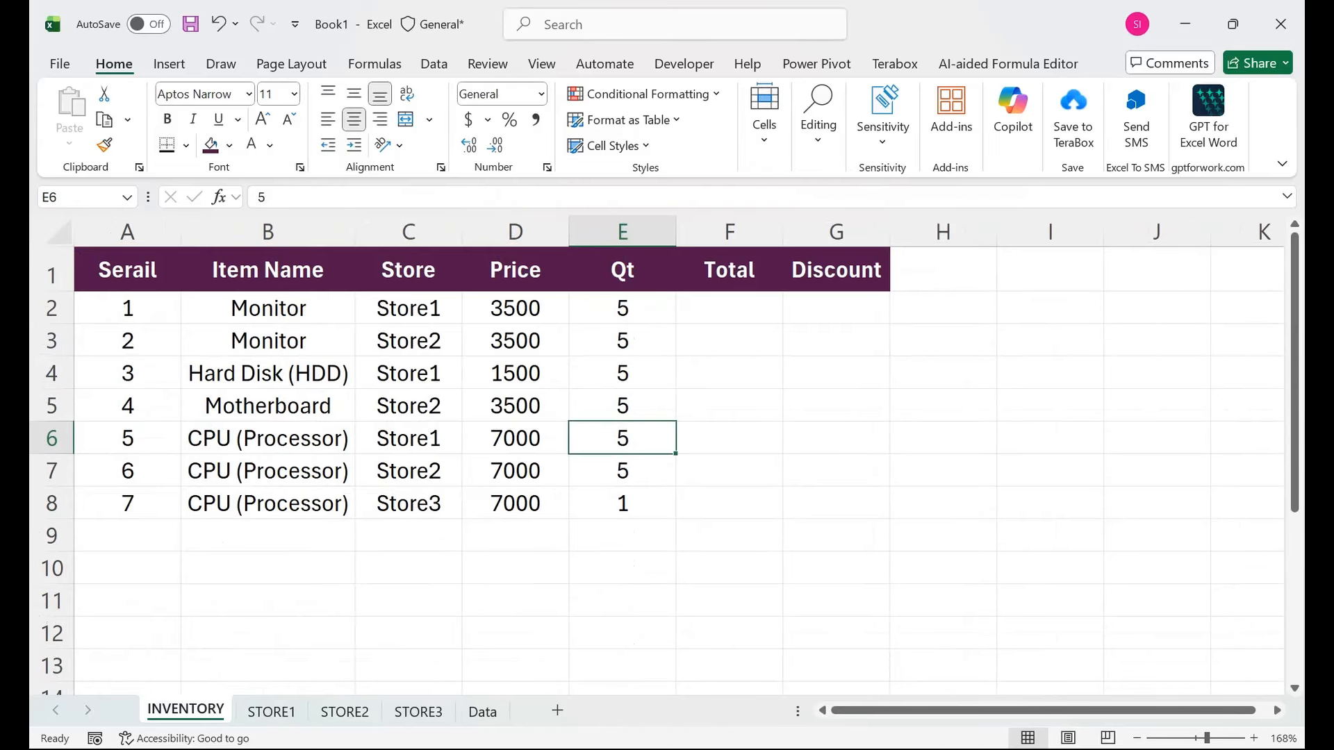
pyautogui.write('2')
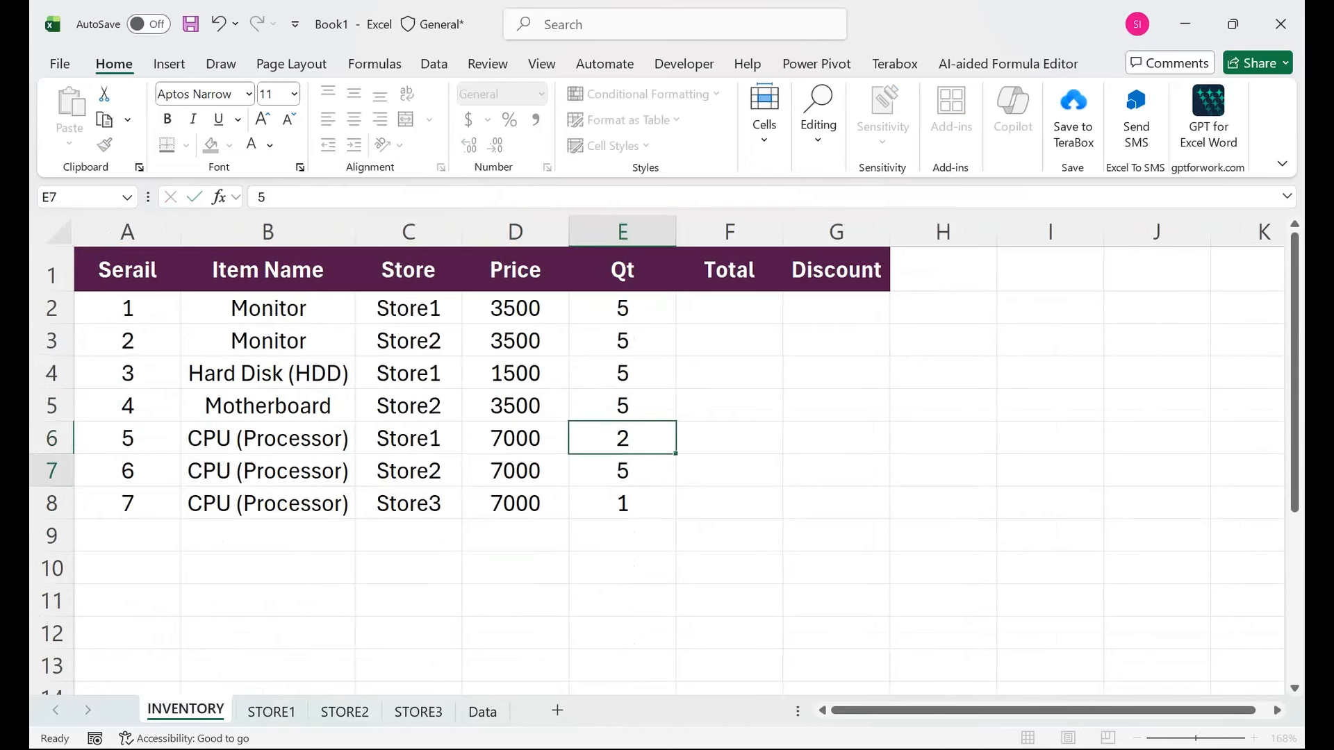
pyautogui.press('Return')
pyautogui.hotkey('ctrl', 'pagedown')
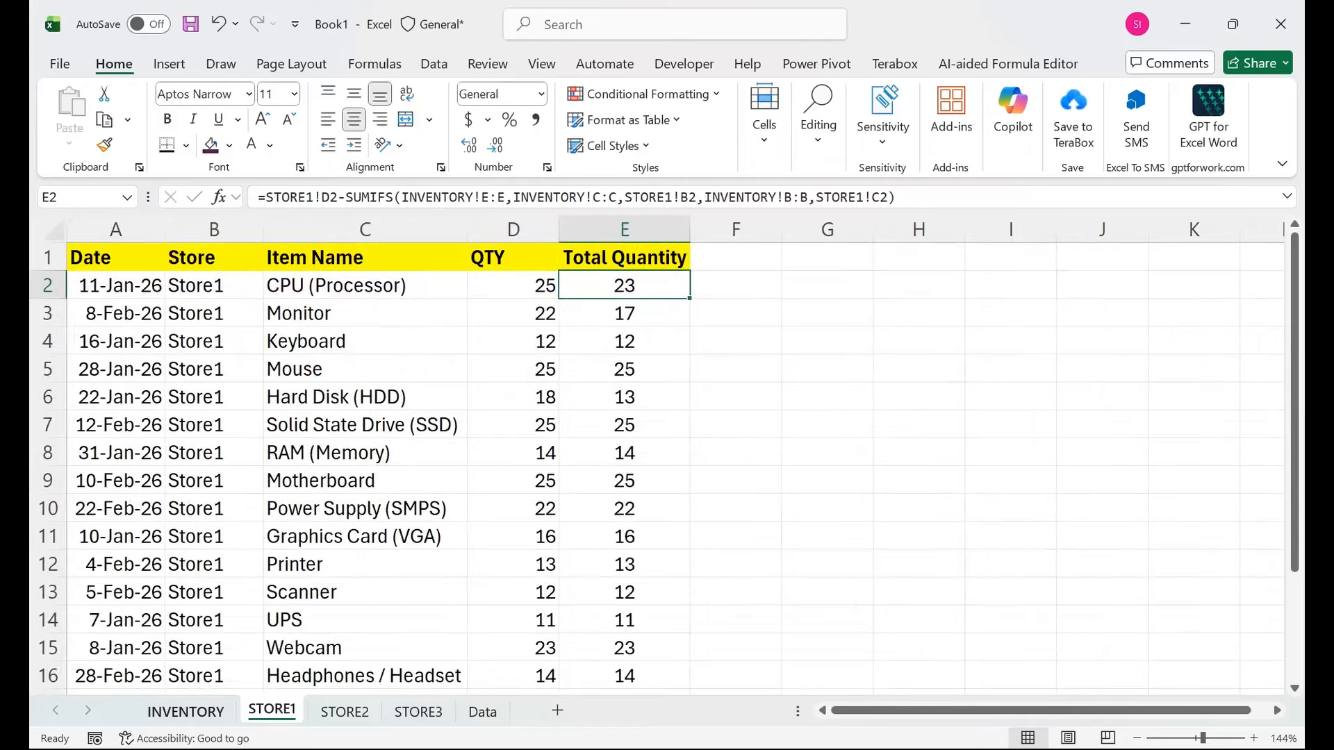
# - Fill the Total Quantity formula from E2 down to E16 on the STORE2 sheet
pyautogui.hotkey('ctrl', 'pagedown')
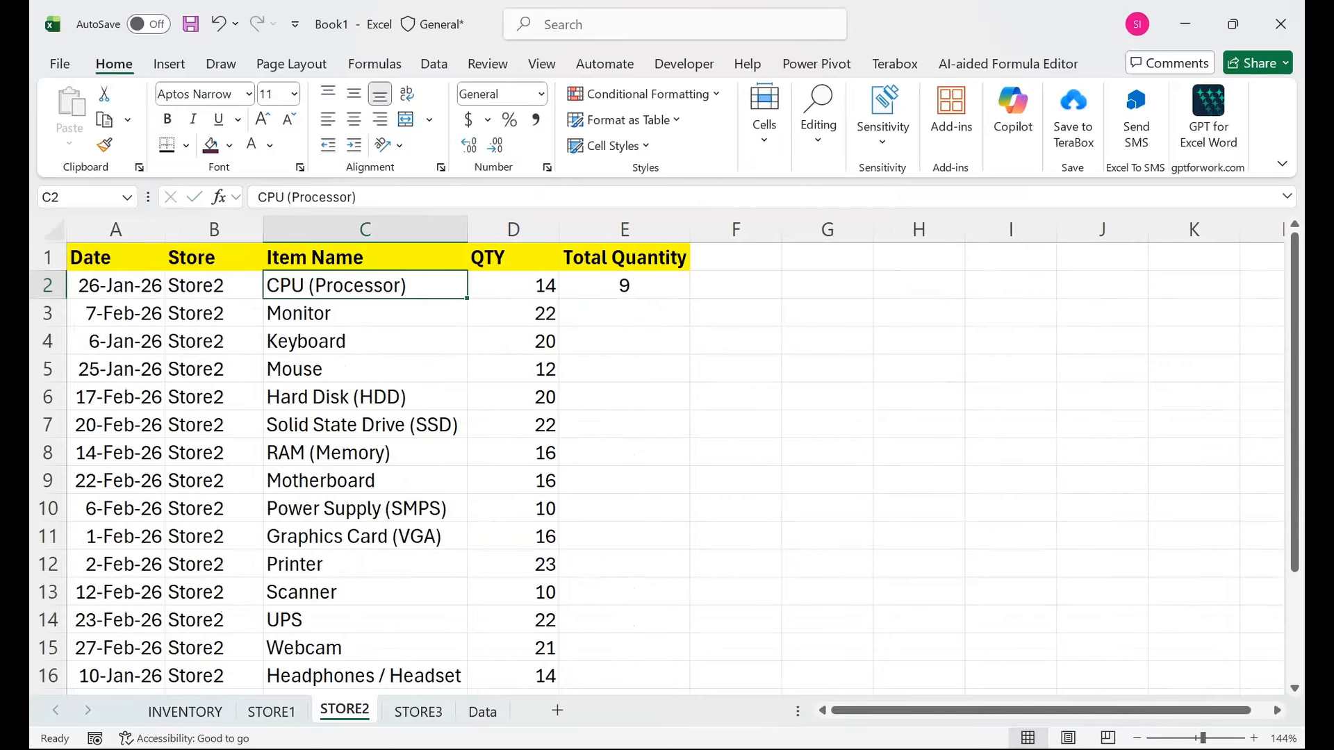
pyautogui.press('Right')
pyautogui.press('Right')
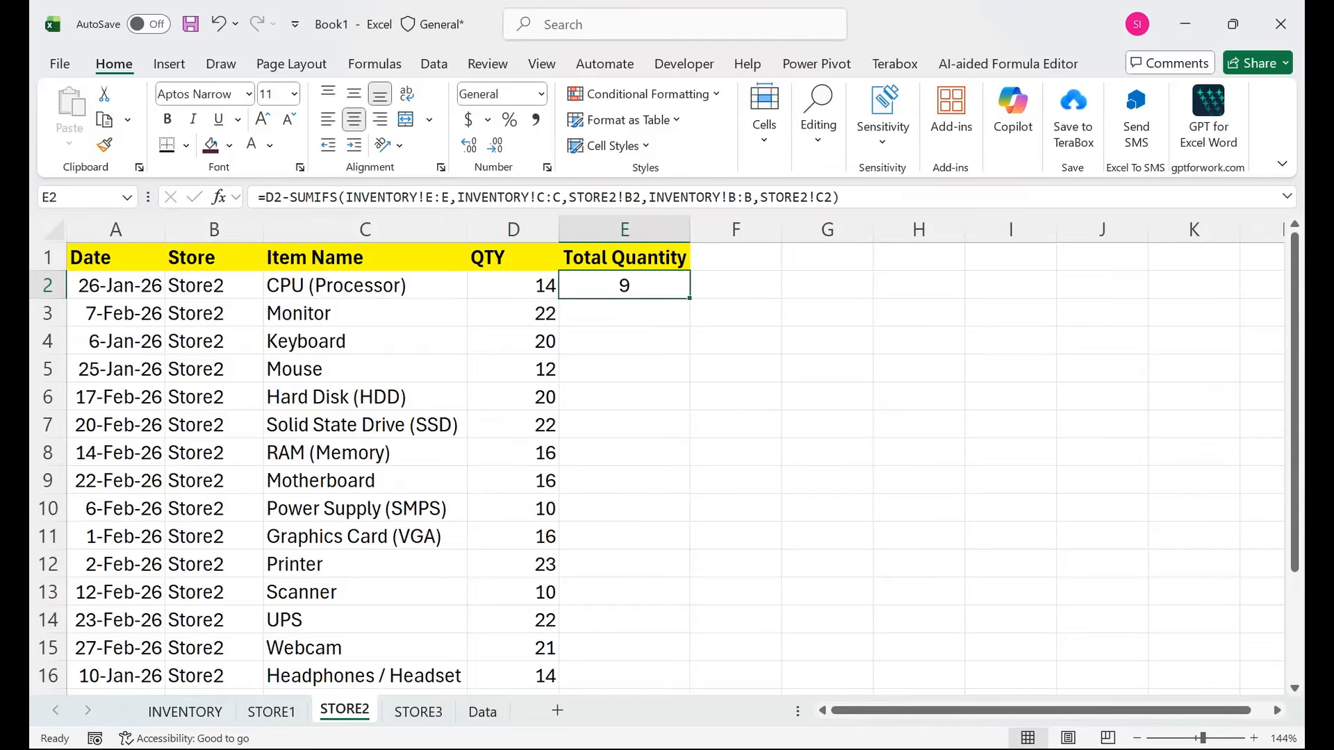
pyautogui.doubleClick(689, 298)
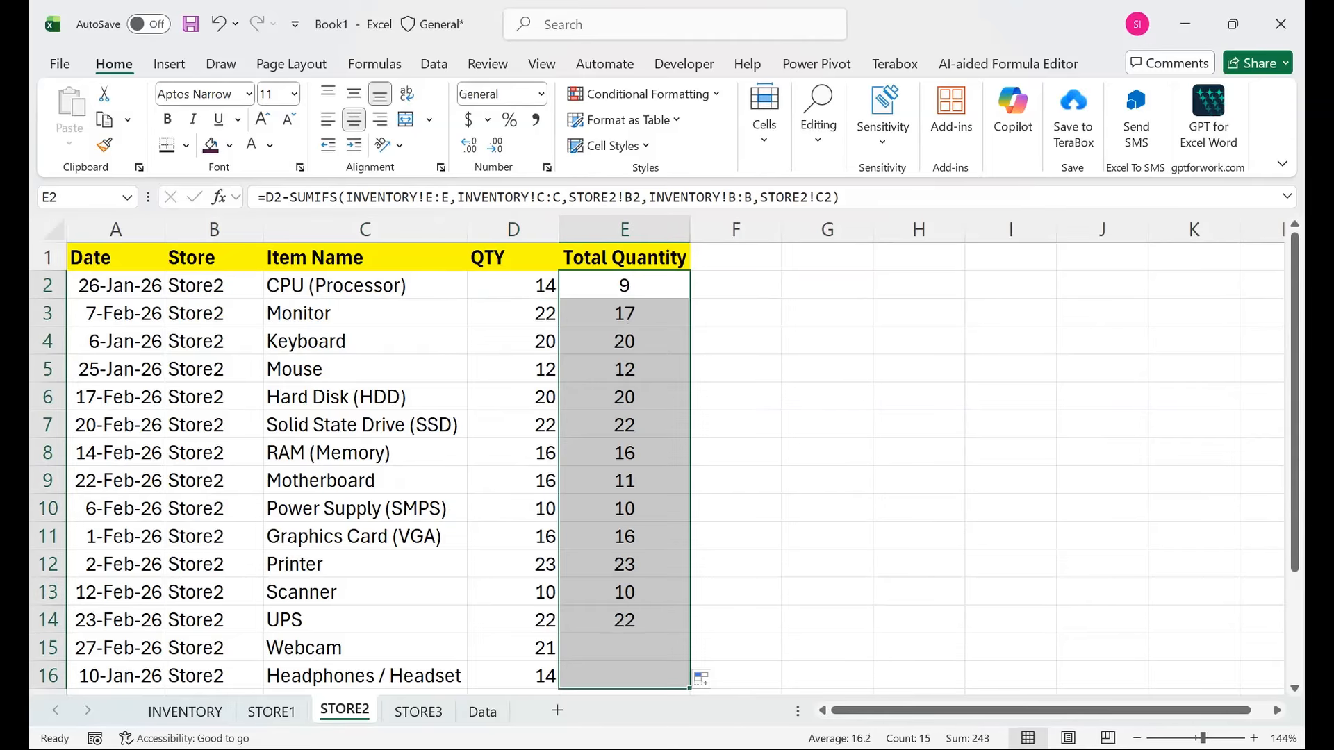
# - Compare the CPU (Processor) Total Quantity on STORE3 with row 8 of the INVENTORY sheet, and review all three store sheets
pyautogui.hotkey('ctrl', 'pagedown')
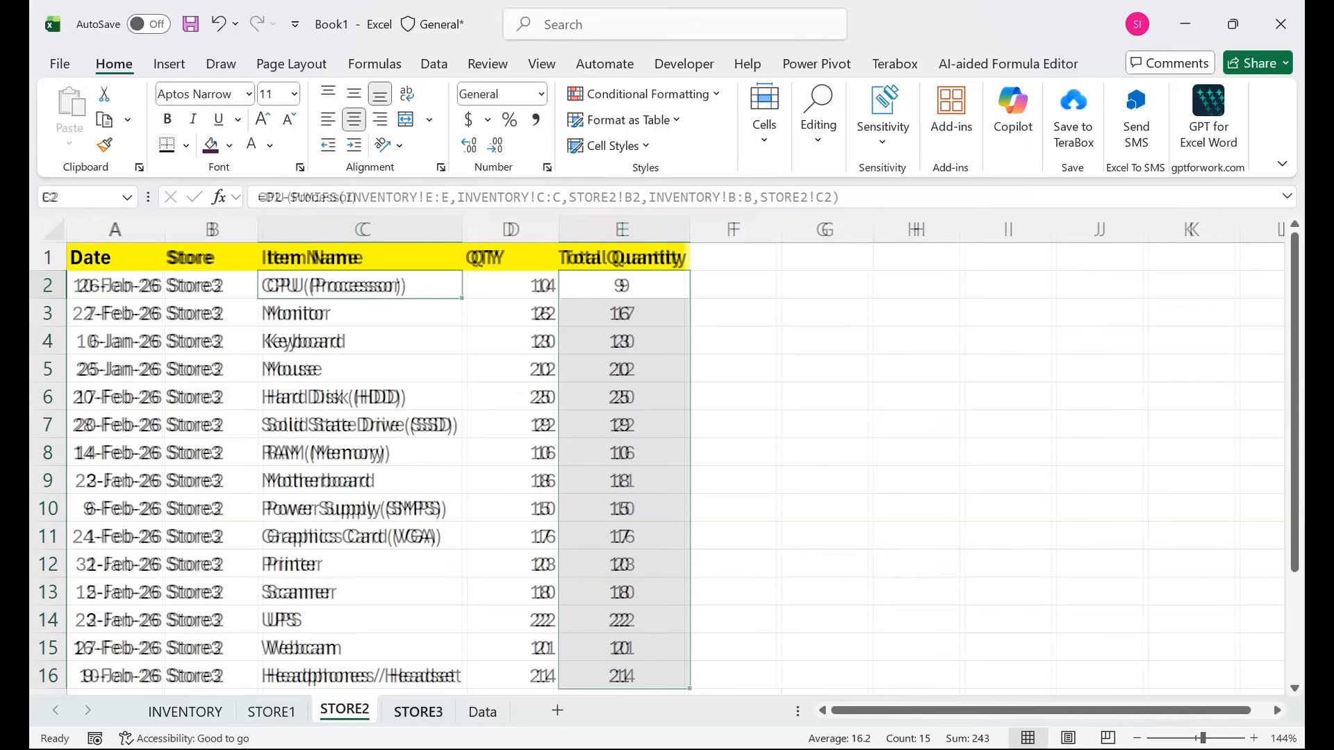
pyautogui.press('Right')
pyautogui.press('Right')
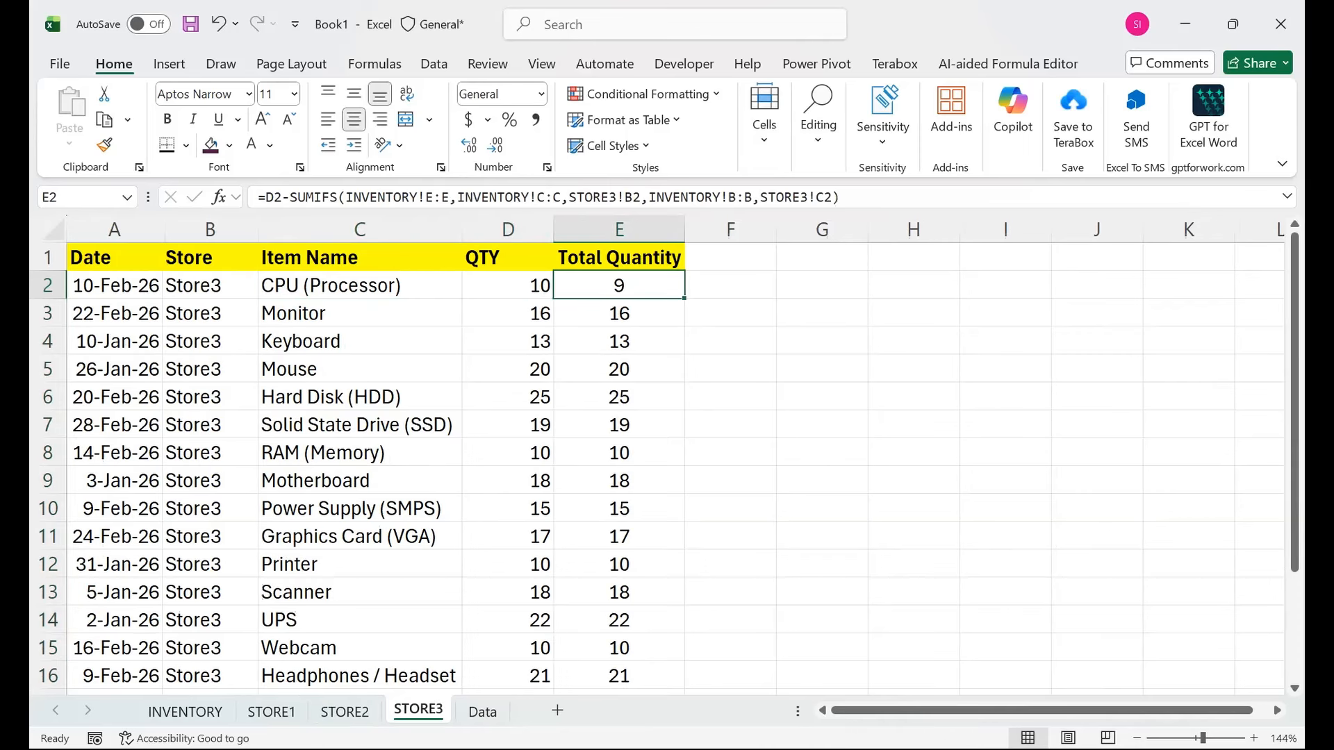
pyautogui.click(185, 711)
pyautogui.press('Down')
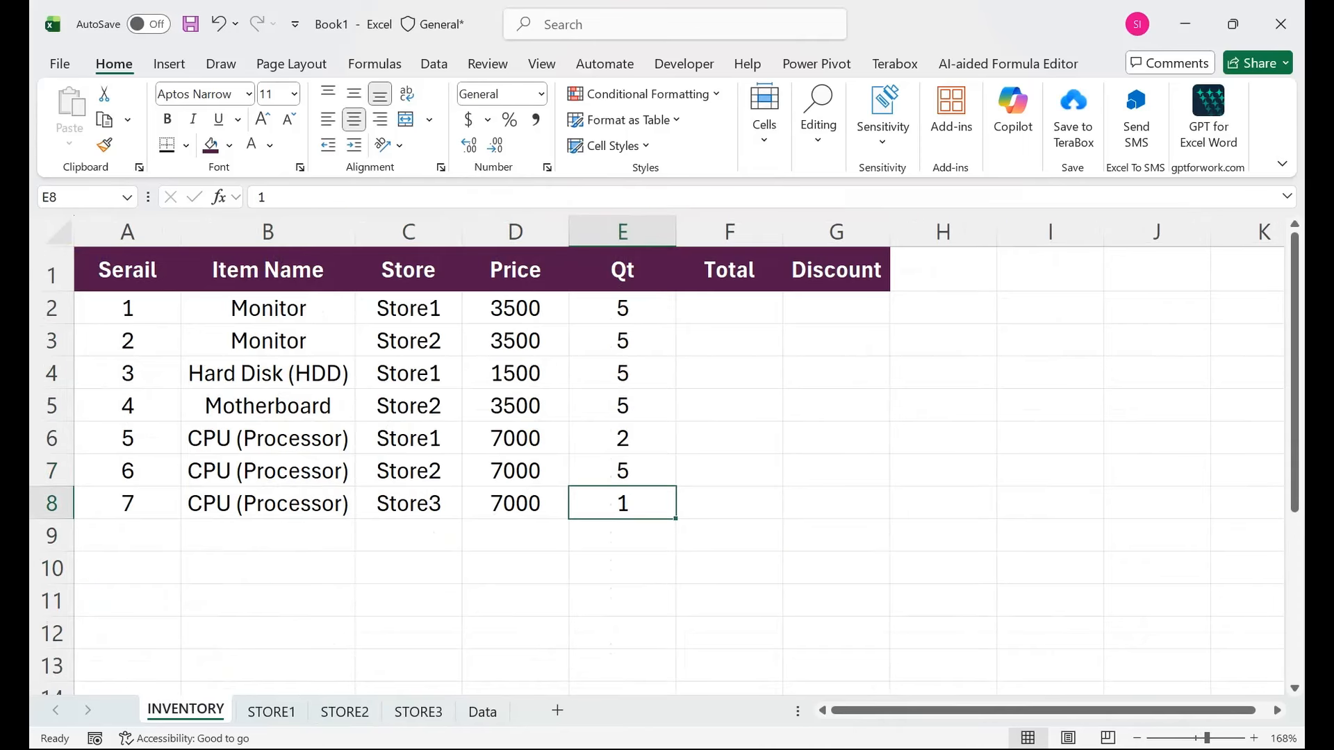
pyautogui.click(417, 711)
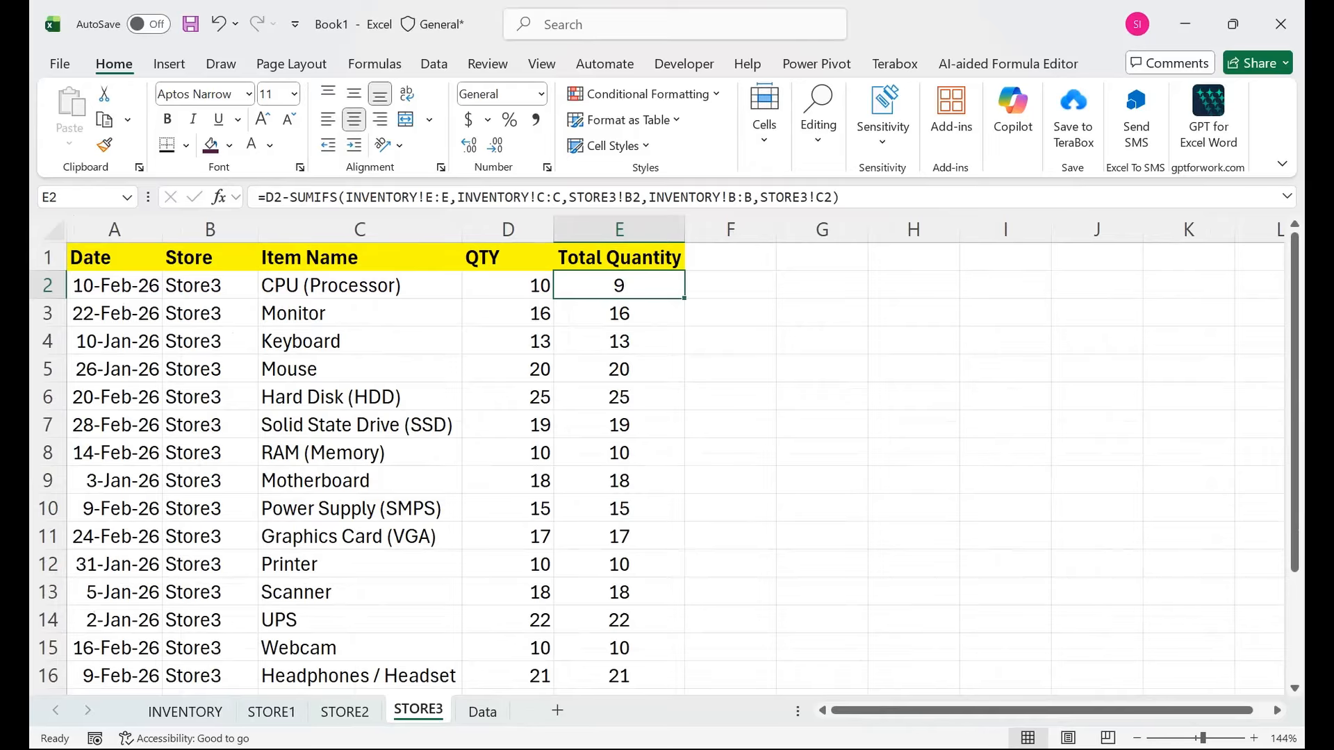
pyautogui.click(185, 711)
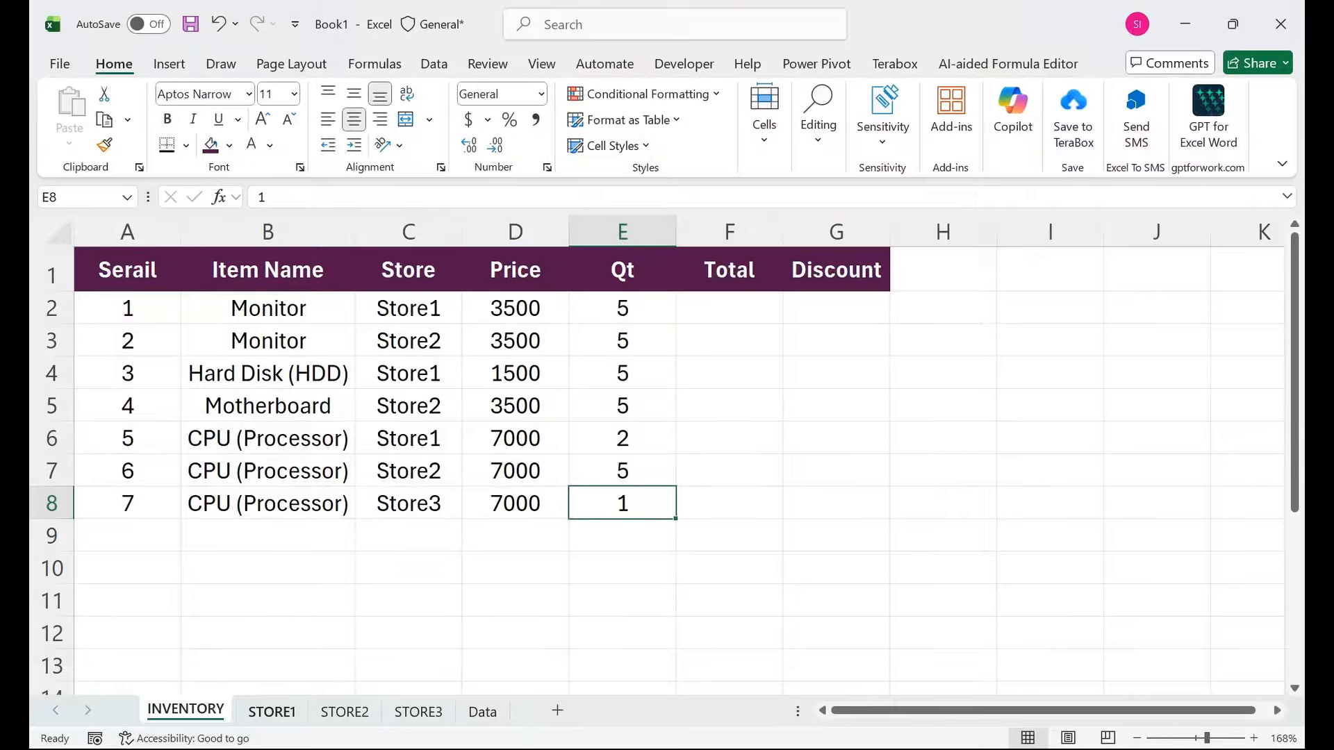
pyautogui.click(272, 712)
pyautogui.click(344, 711)
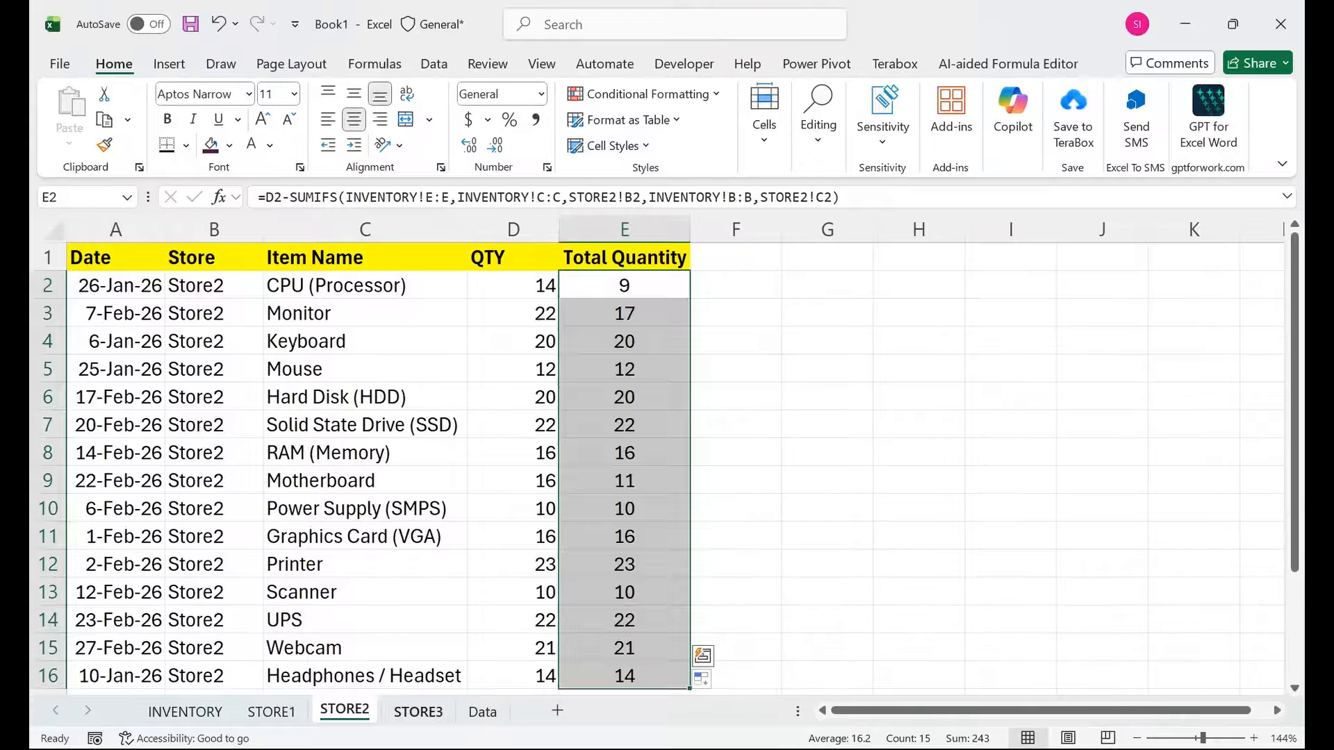
pyautogui.click(418, 712)
pyautogui.click(185, 712)
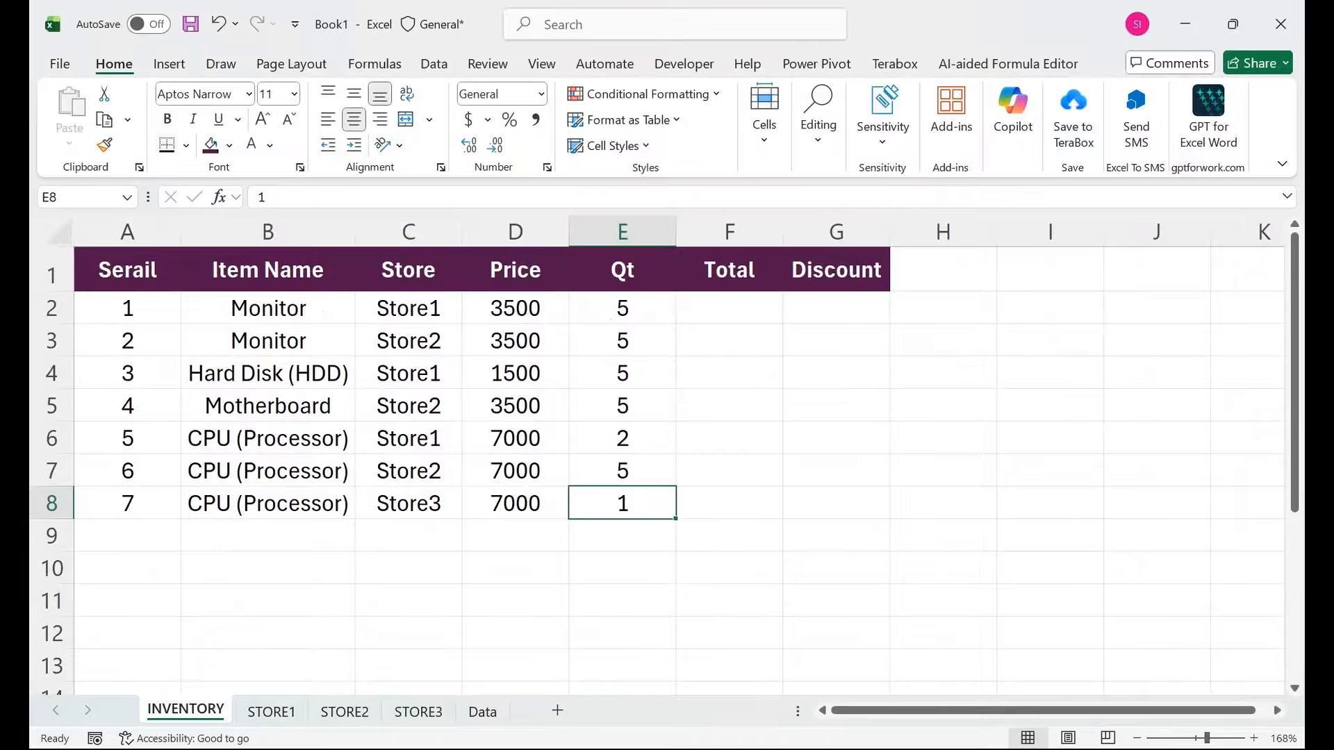
# - Enter =IFERROR(D2*E2,"") in F2 of the INVENTORY sheet and fill the formula down the Total column
pyautogui.click(729, 308)
pyautogui.write('=IFERROR(')
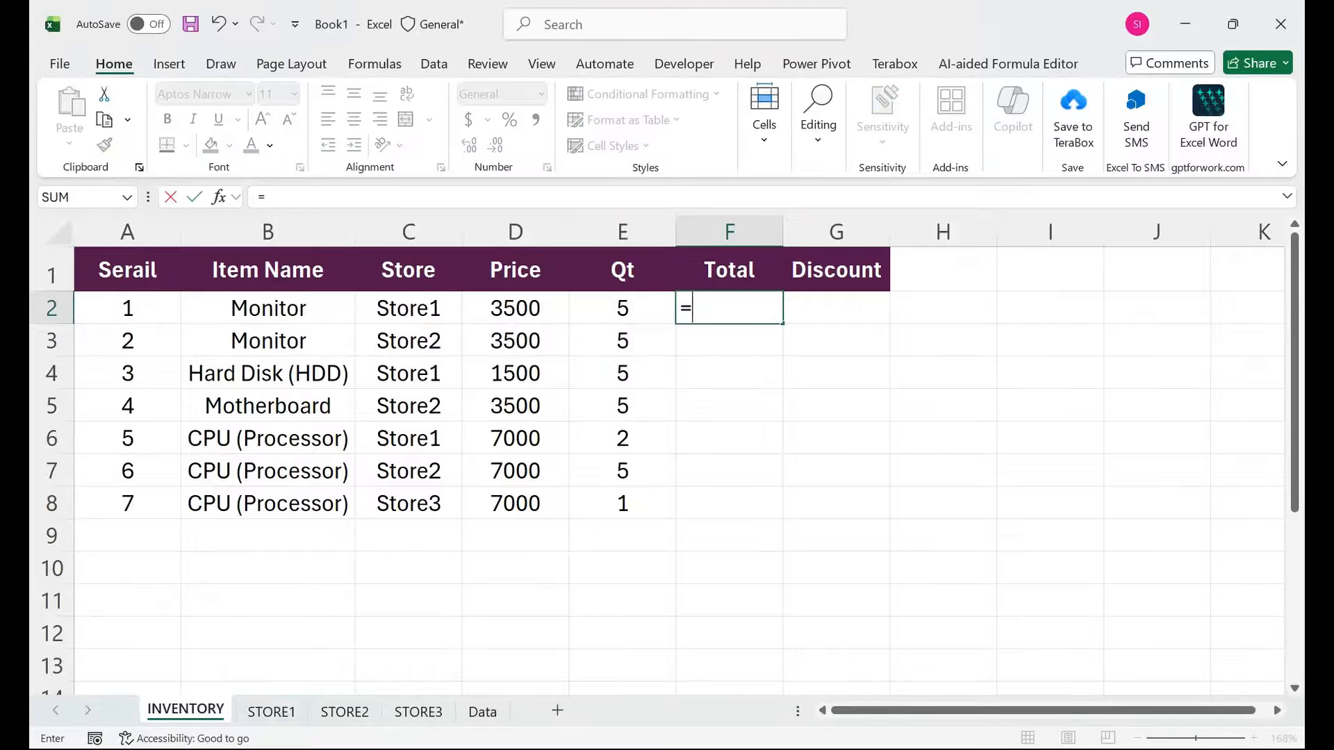
pyautogui.press('Left')
pyautogui.press('Left')
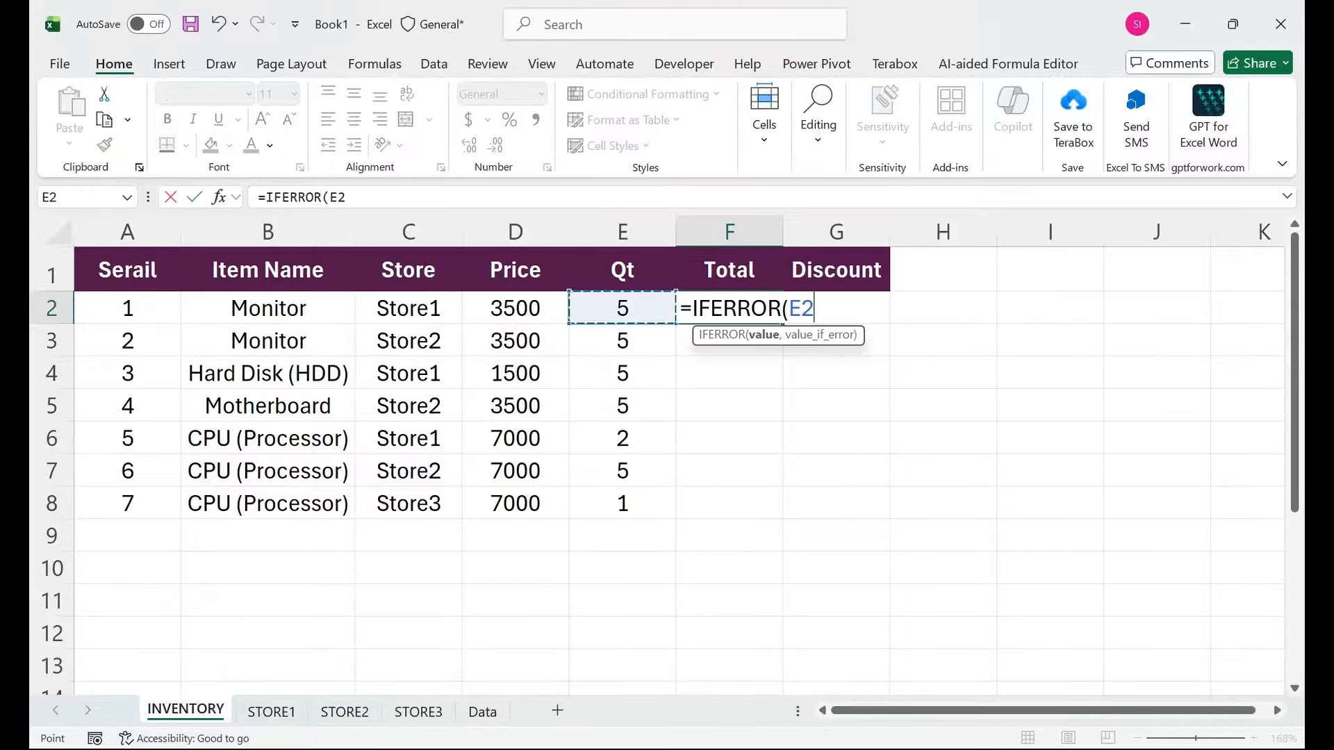
pyautogui.write('*')
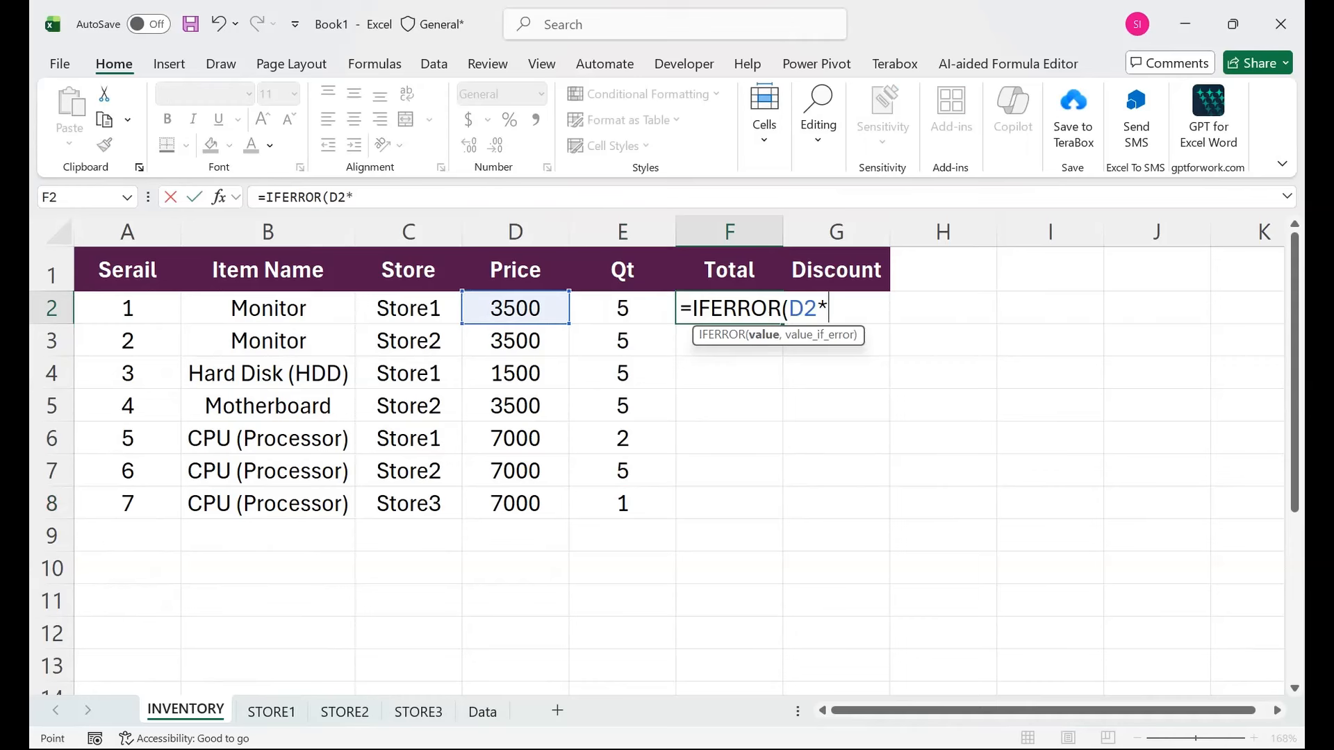
pyautogui.press('Left')
pyautogui.press('Return')
pyautogui.press('Return')
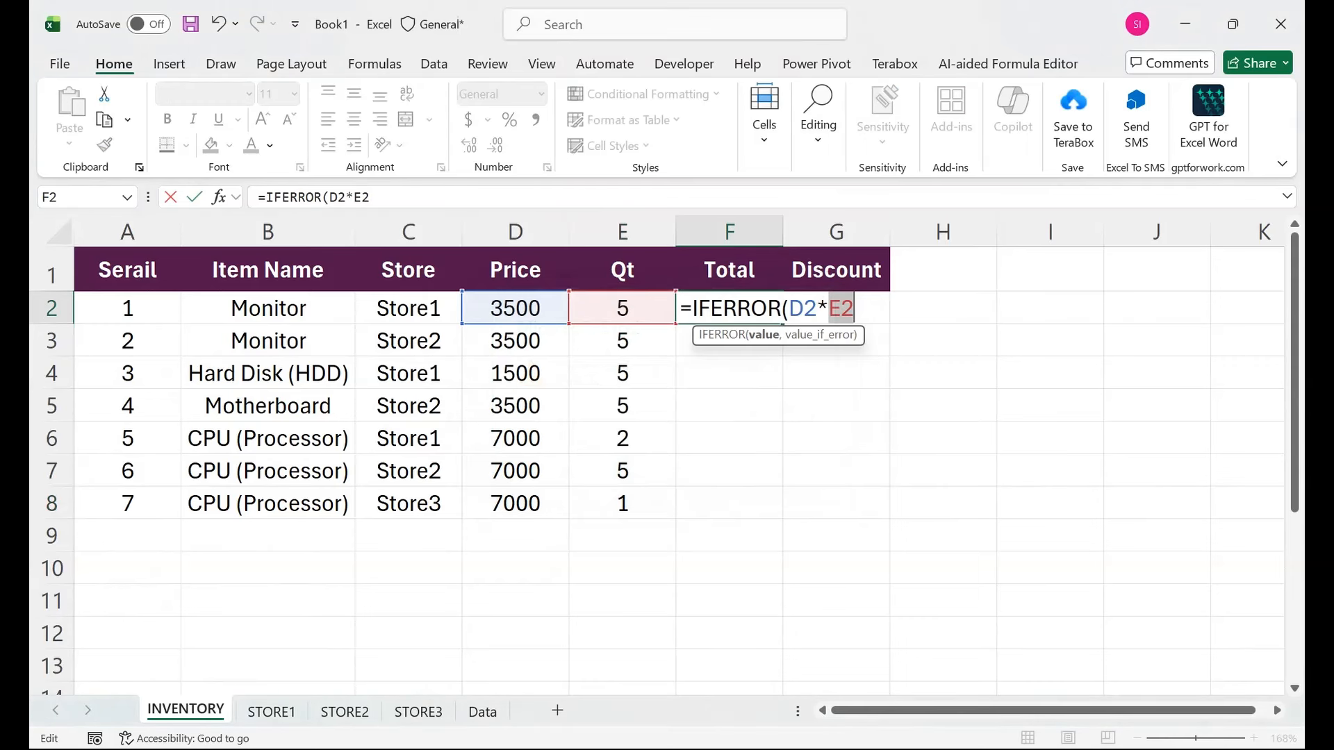
pyautogui.write(',')
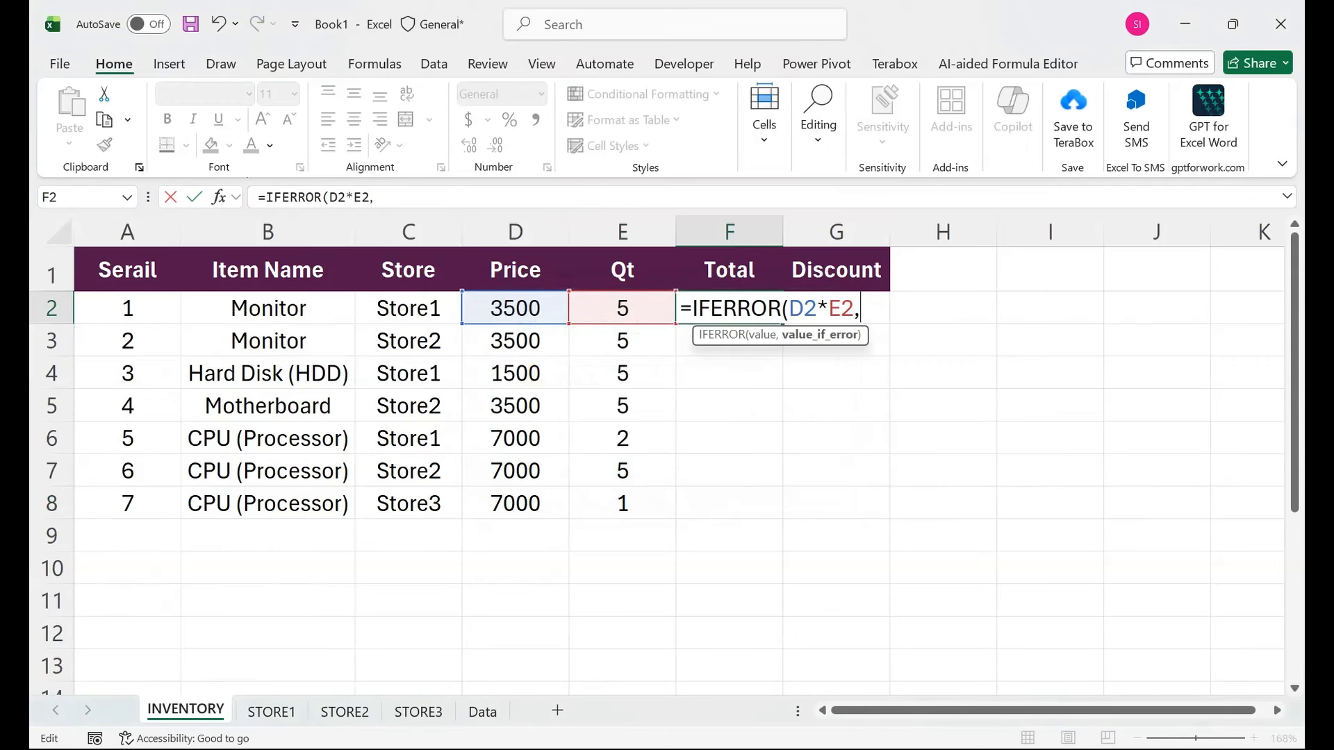
pyautogui.write('"")')
pyautogui.press('Return')
pyautogui.click(729, 308)
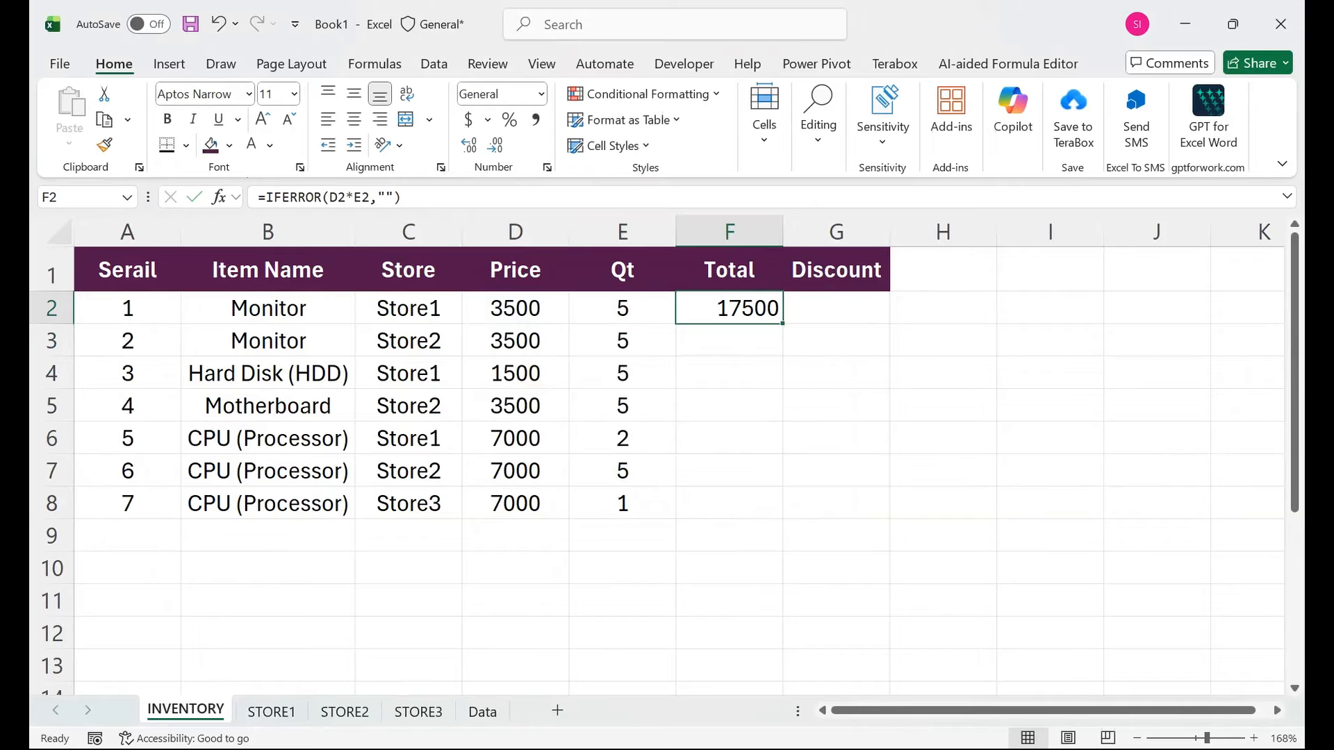
pyautogui.doubleClick(783, 324)
# - Enter discounts of 0.01, 0.02 and 0.03 in G2:G4 and extend the series down to G8
pyautogui.click(836, 308)
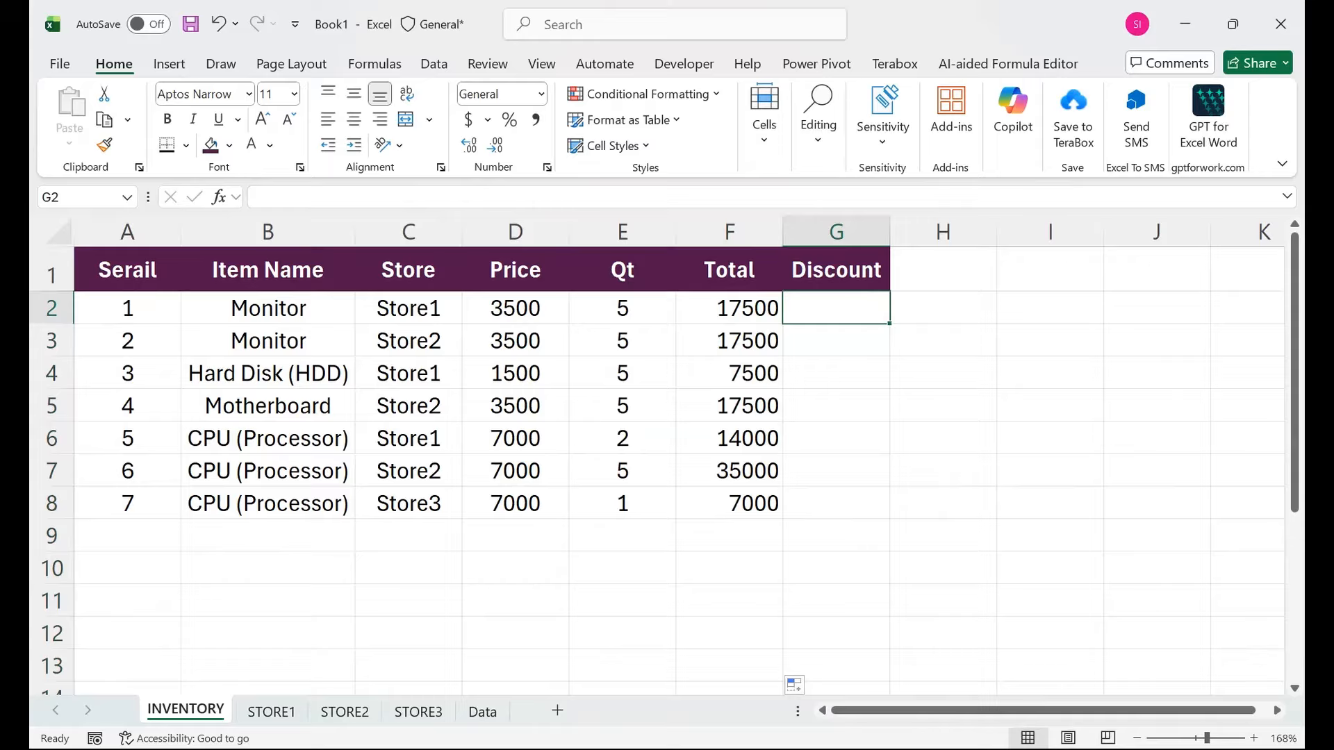
pyautogui.write('0.')
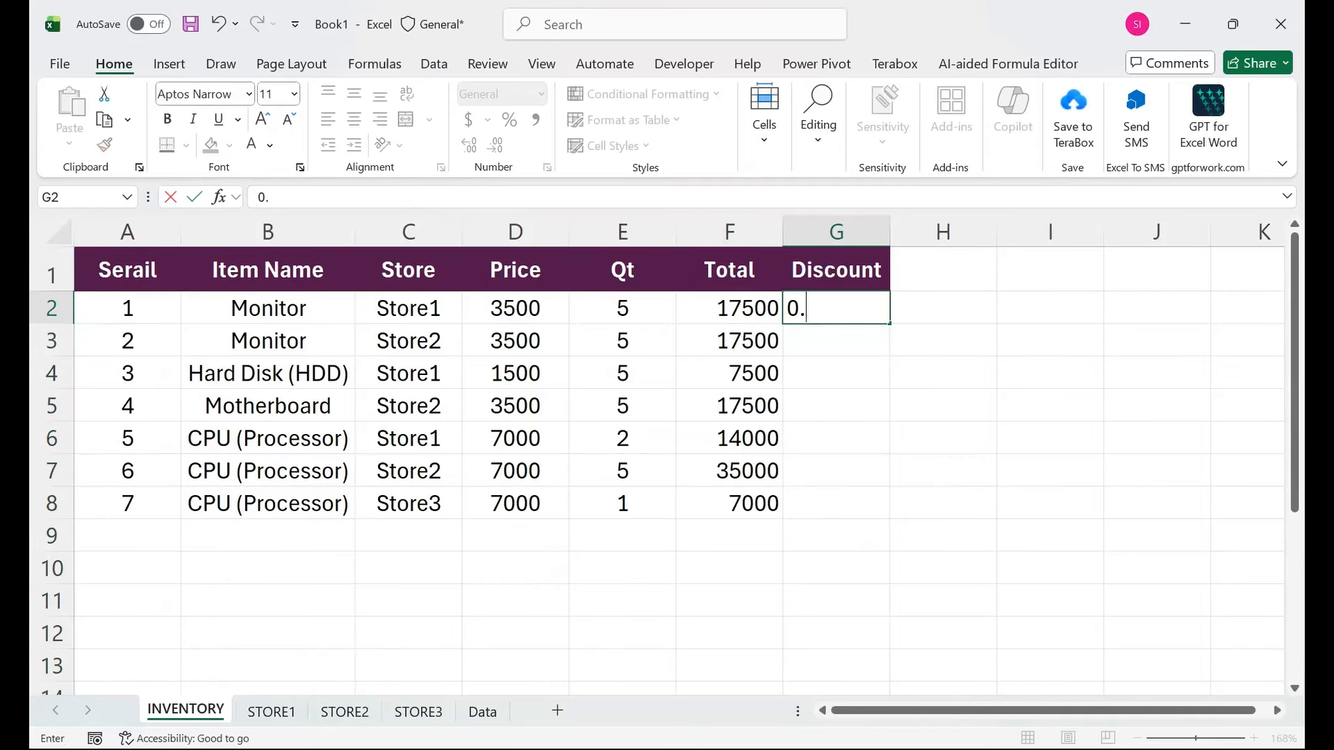
pyautogui.write('.')
pyautogui.press('BackSpace')
pyautogui.write('01')
pyautogui.press('Return')
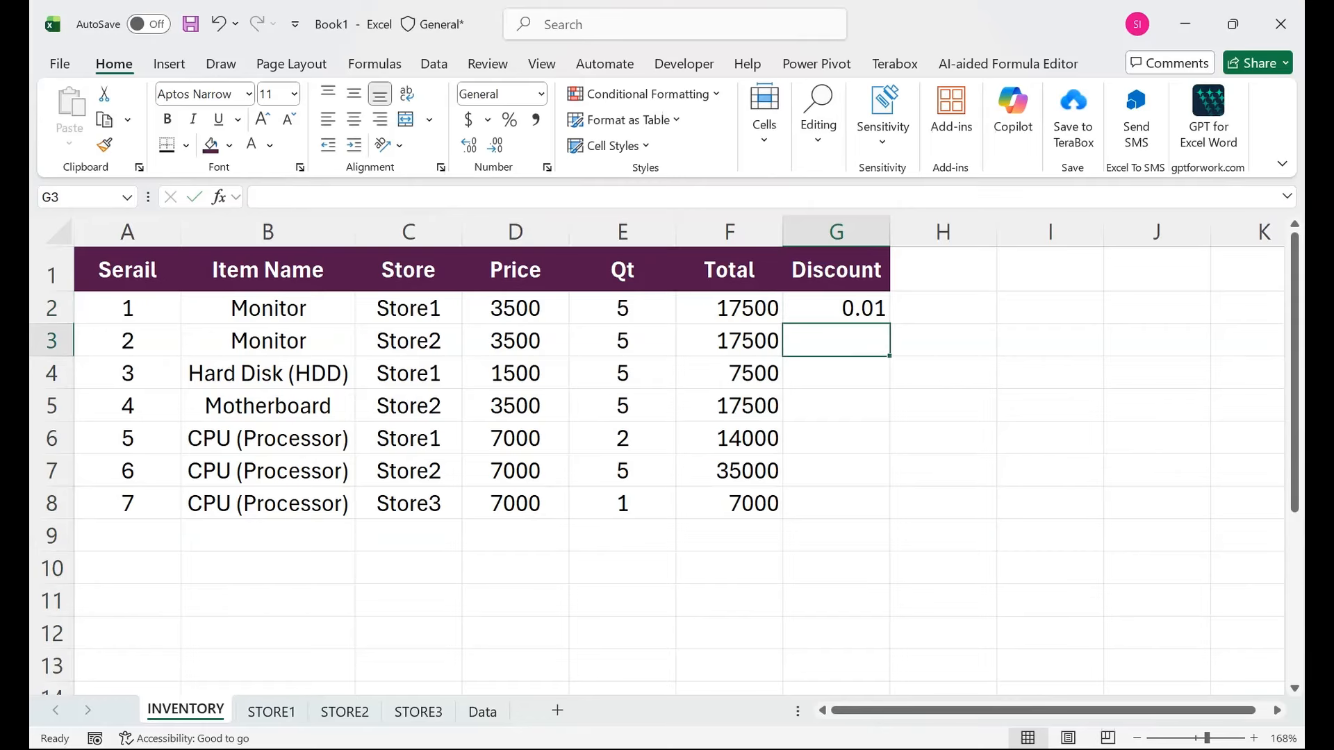
pyautogui.write('0.02')
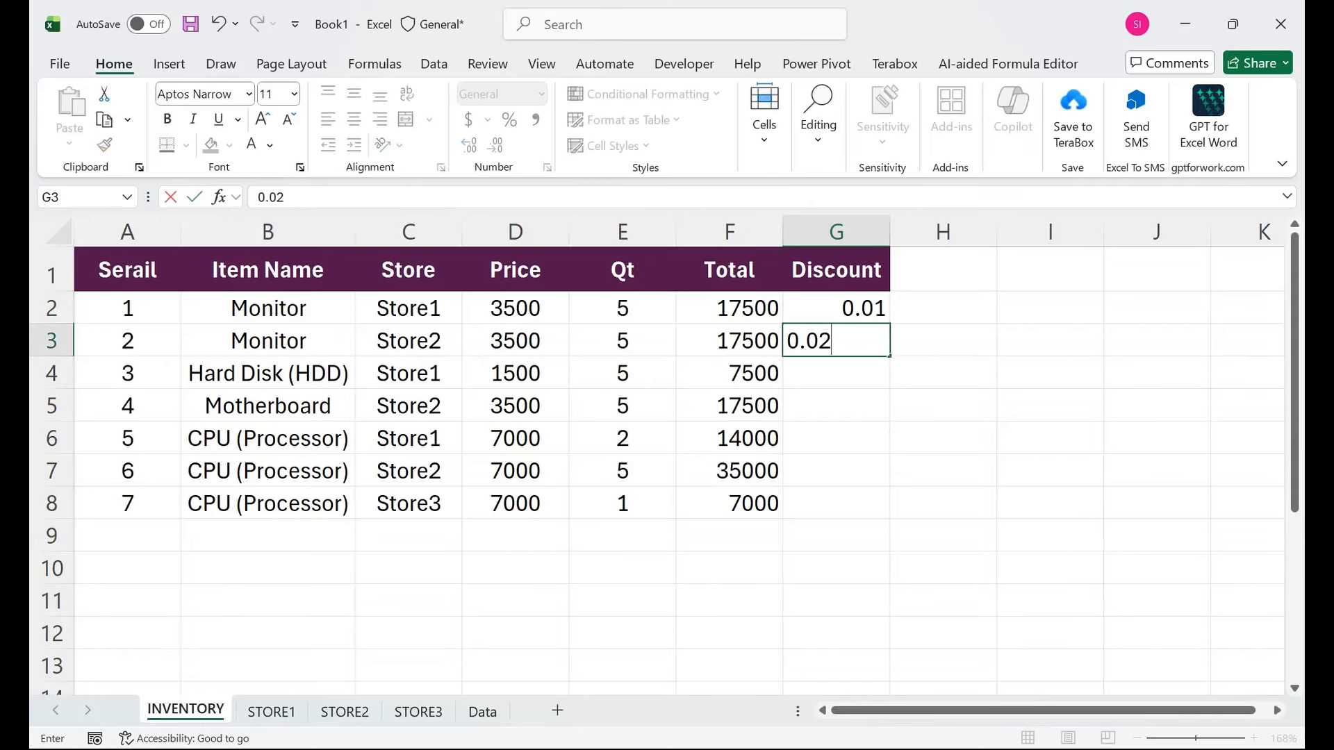
pyautogui.press('Return')
pyautogui.write('0.0')
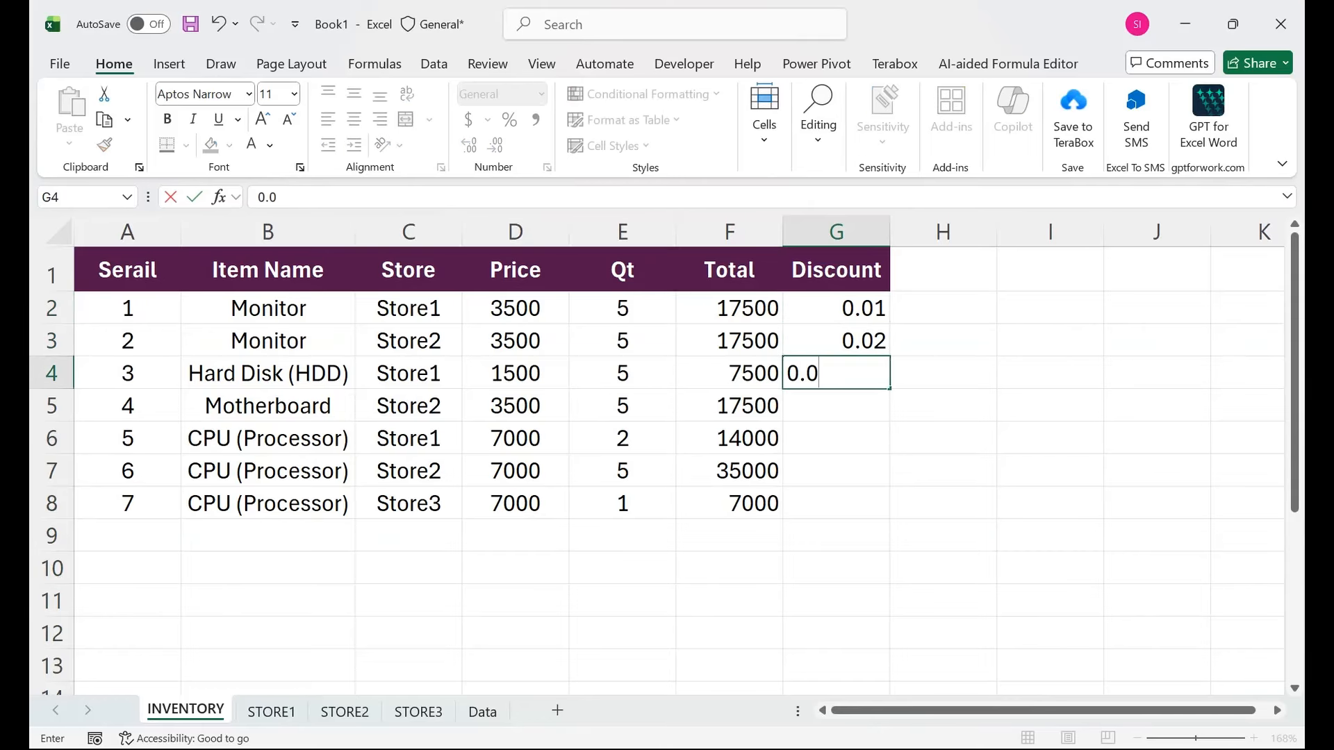
pyautogui.write('3')
pyautogui.press('Return')
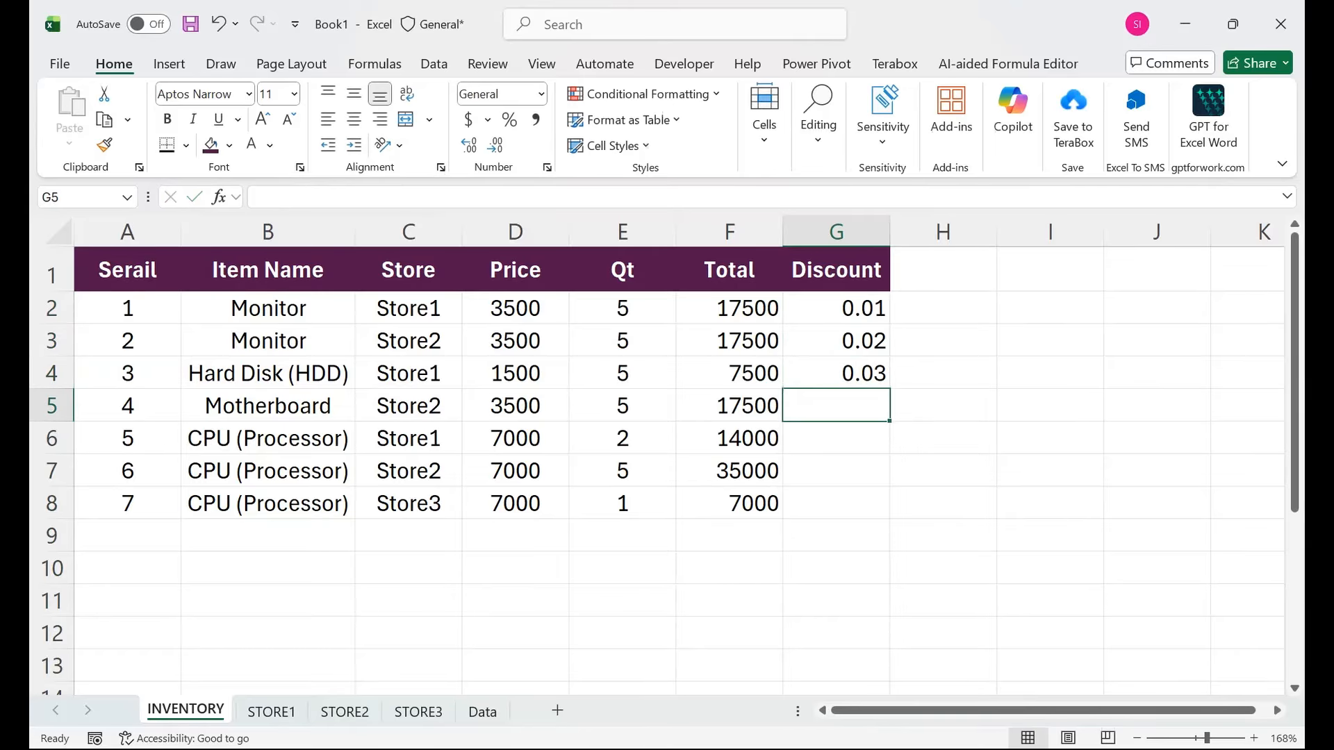
pyautogui.moveTo(836, 308); pyautogui.dragTo(886, 505)
pyautogui.click(836, 471)
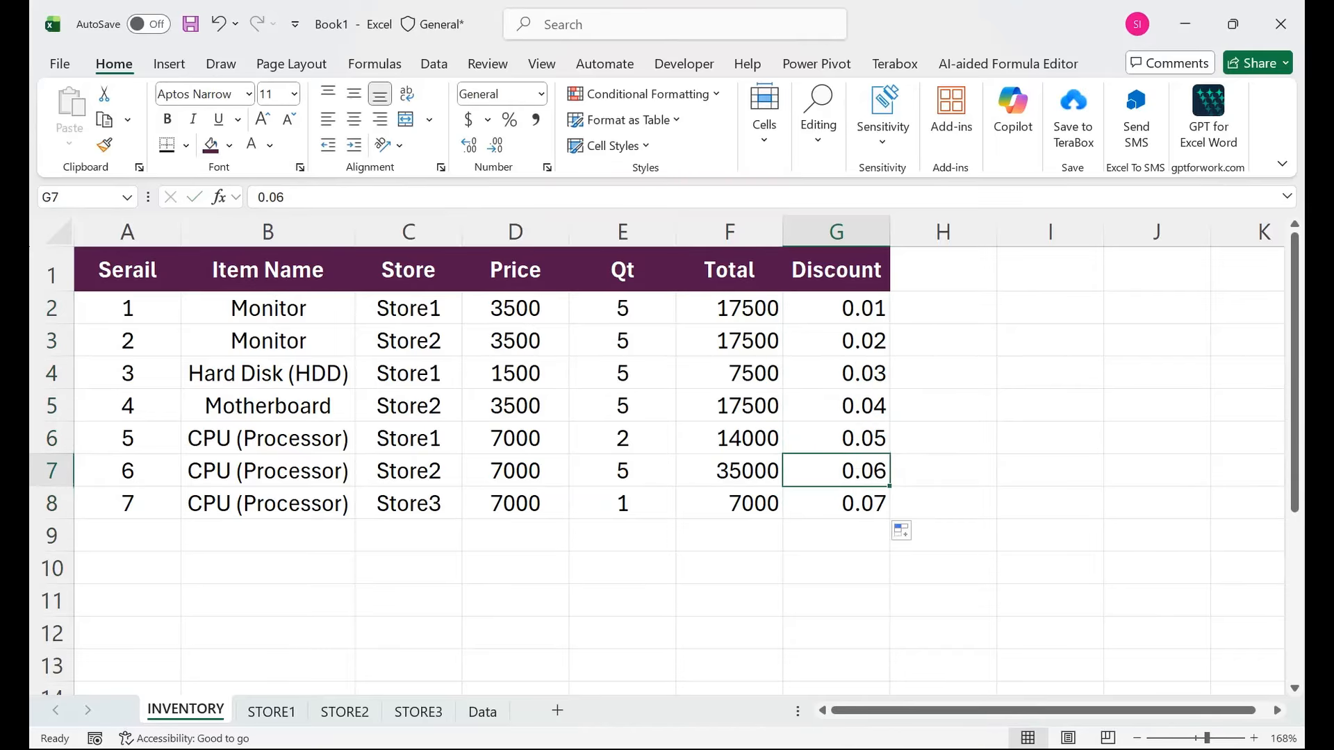
# - Format the Discount values in G2:G8 as percentages and center them horizontally
pyautogui.moveTo(836, 308); pyautogui.dragTo(836, 503)
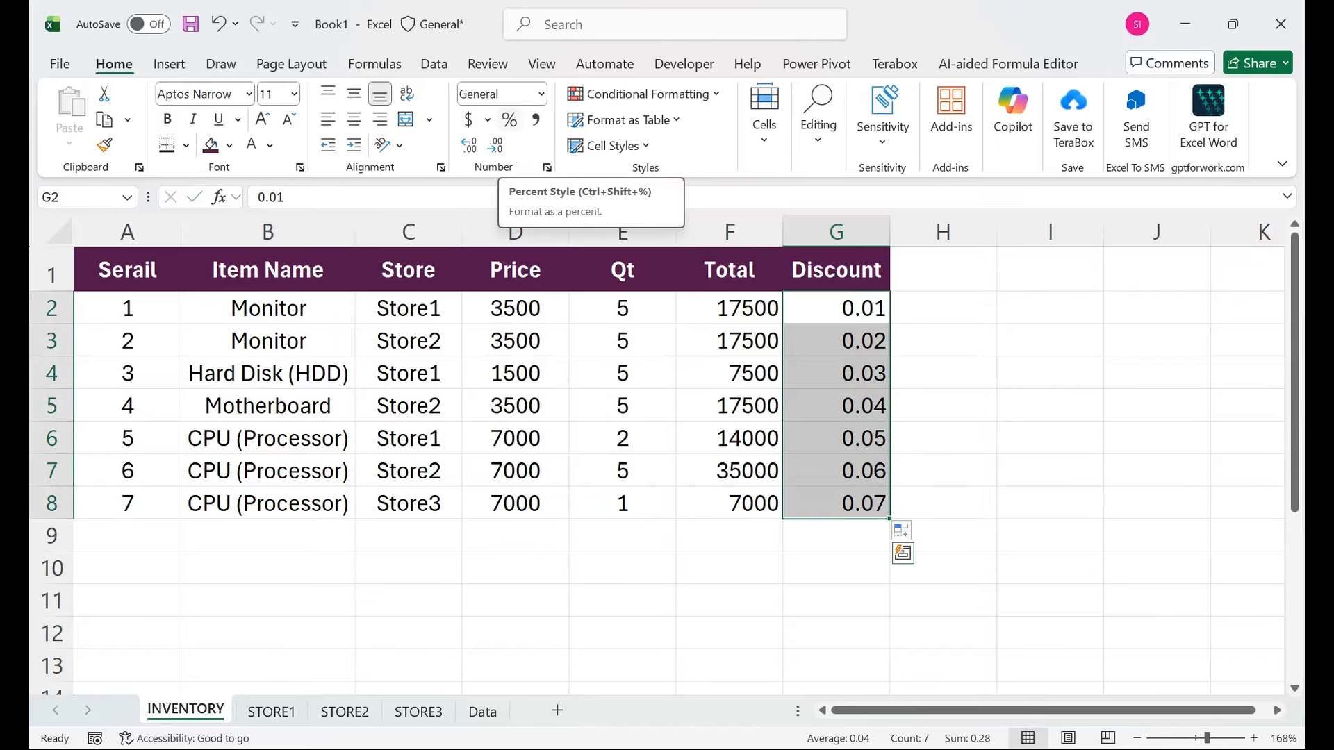
pyautogui.click(509, 119)
pyautogui.click(354, 119)
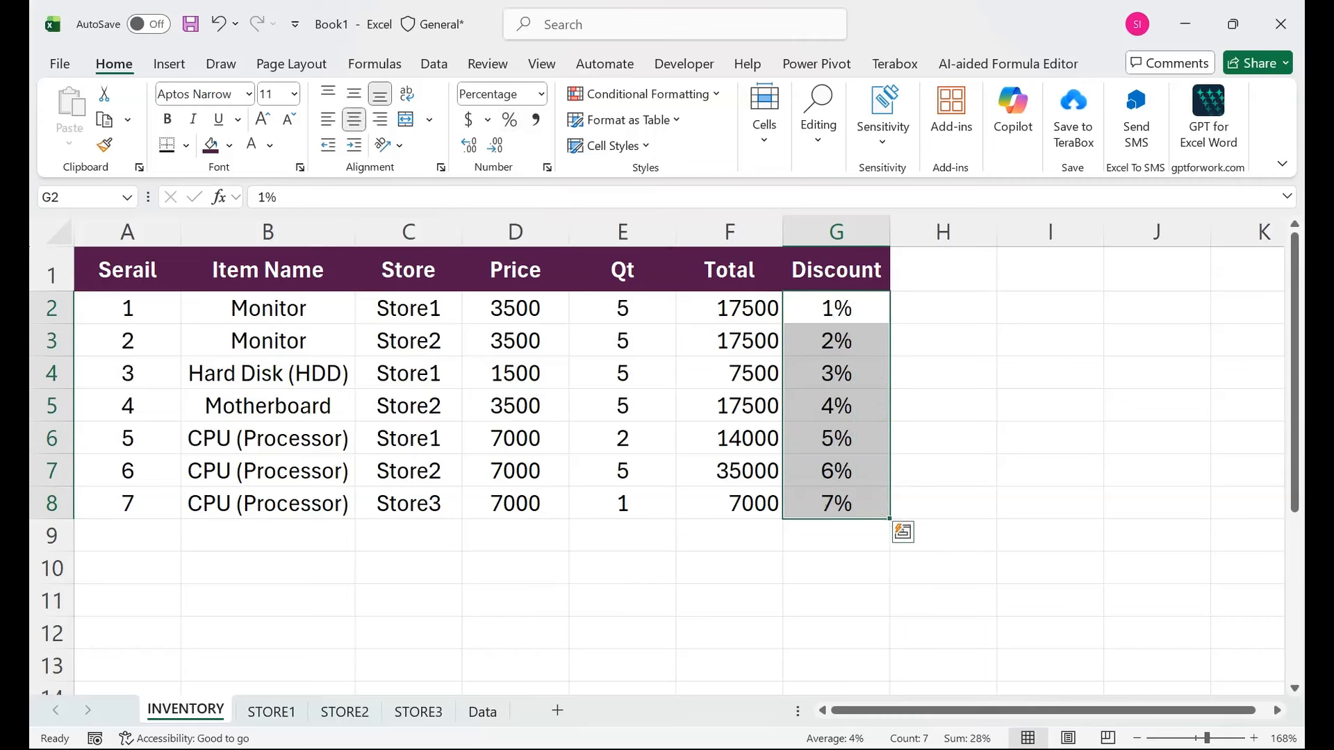
pyautogui.click(515, 374)
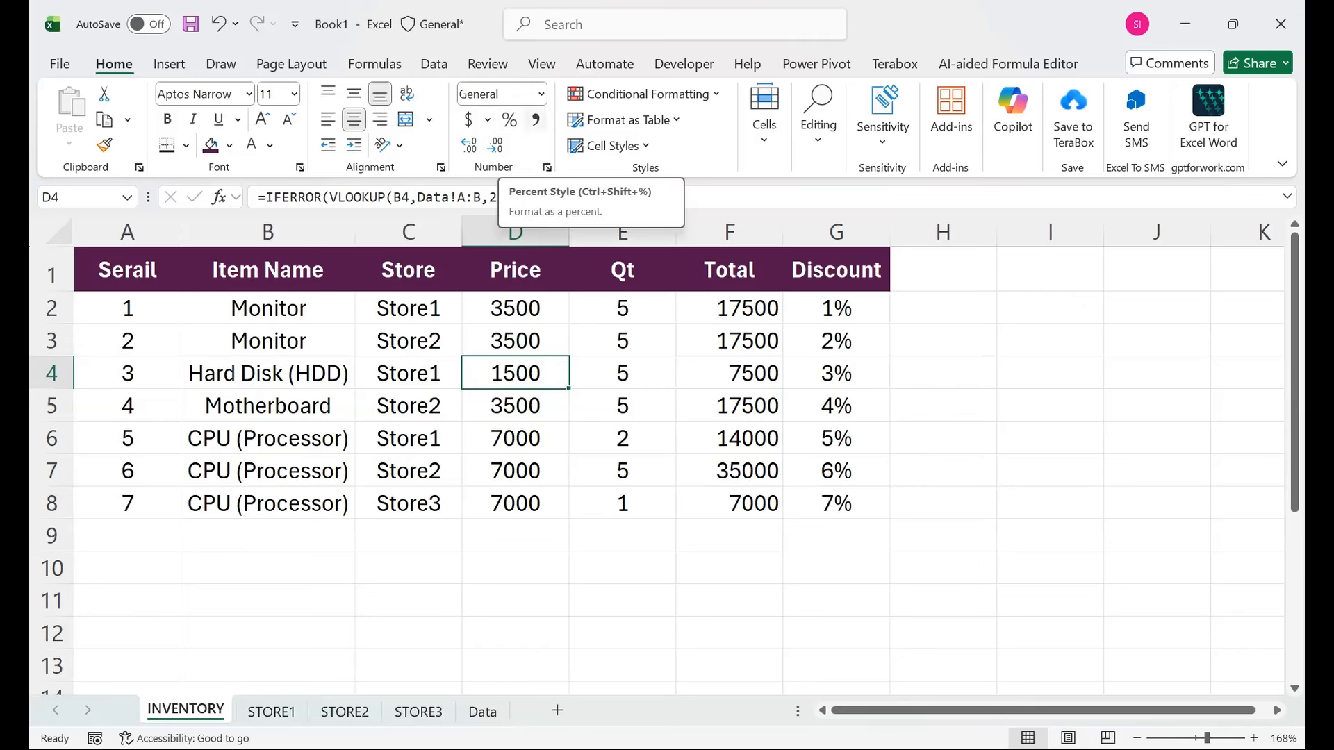
# - Review the item and quantity lists on the STORE1, STORE2 and STORE3 sheets, and return to the INVENTORY sheet
pyautogui.press('Right')
pyautogui.press('Right')
pyautogui.press('Right')
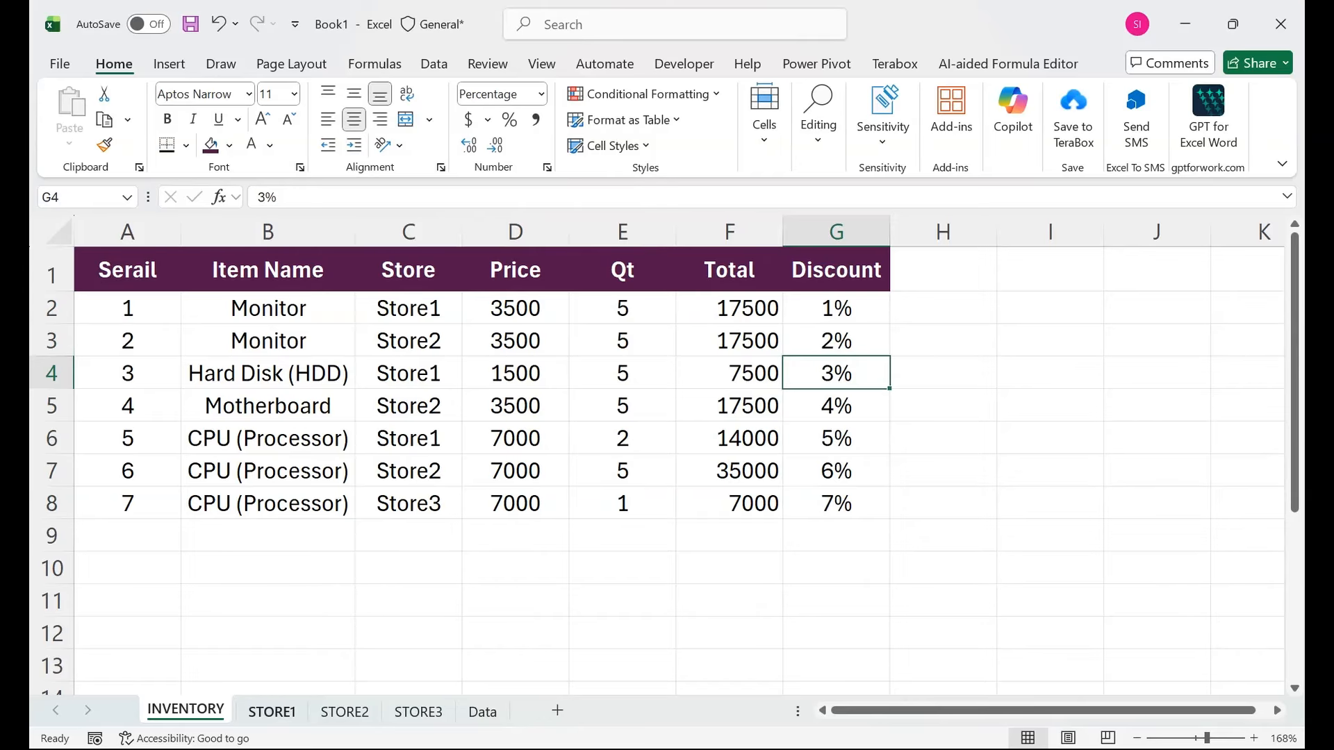
pyautogui.click(271, 712)
pyautogui.click(345, 712)
pyautogui.click(418, 712)
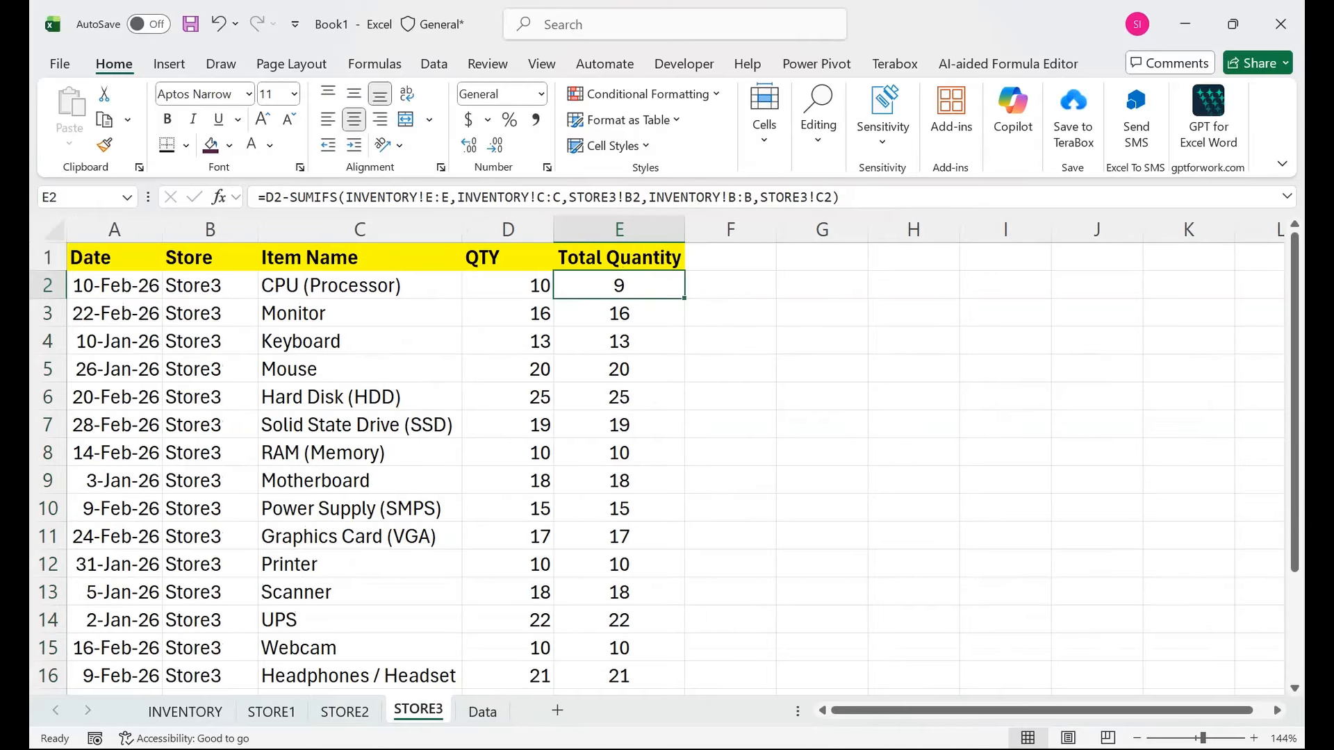
pyautogui.click(365, 508)
pyautogui.click(345, 712)
pyautogui.click(365, 508)
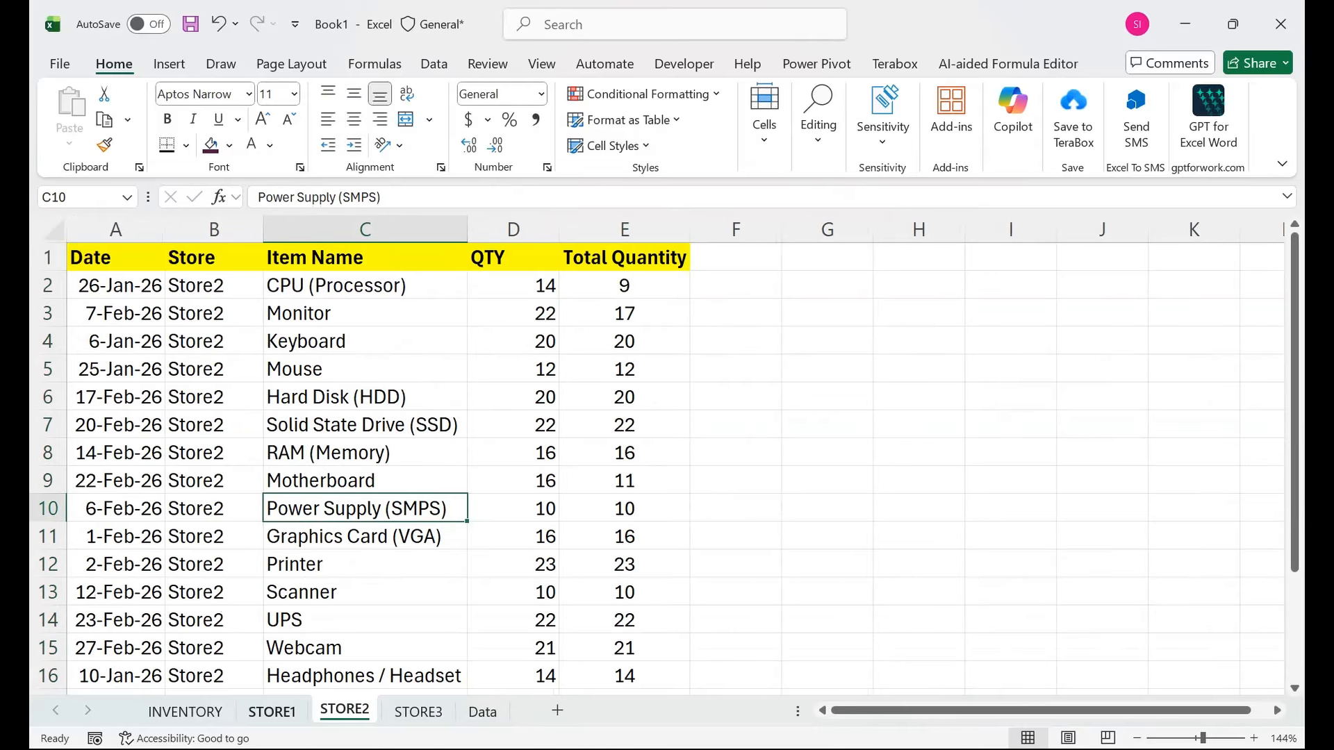
pyautogui.click(272, 712)
pyautogui.click(364, 426)
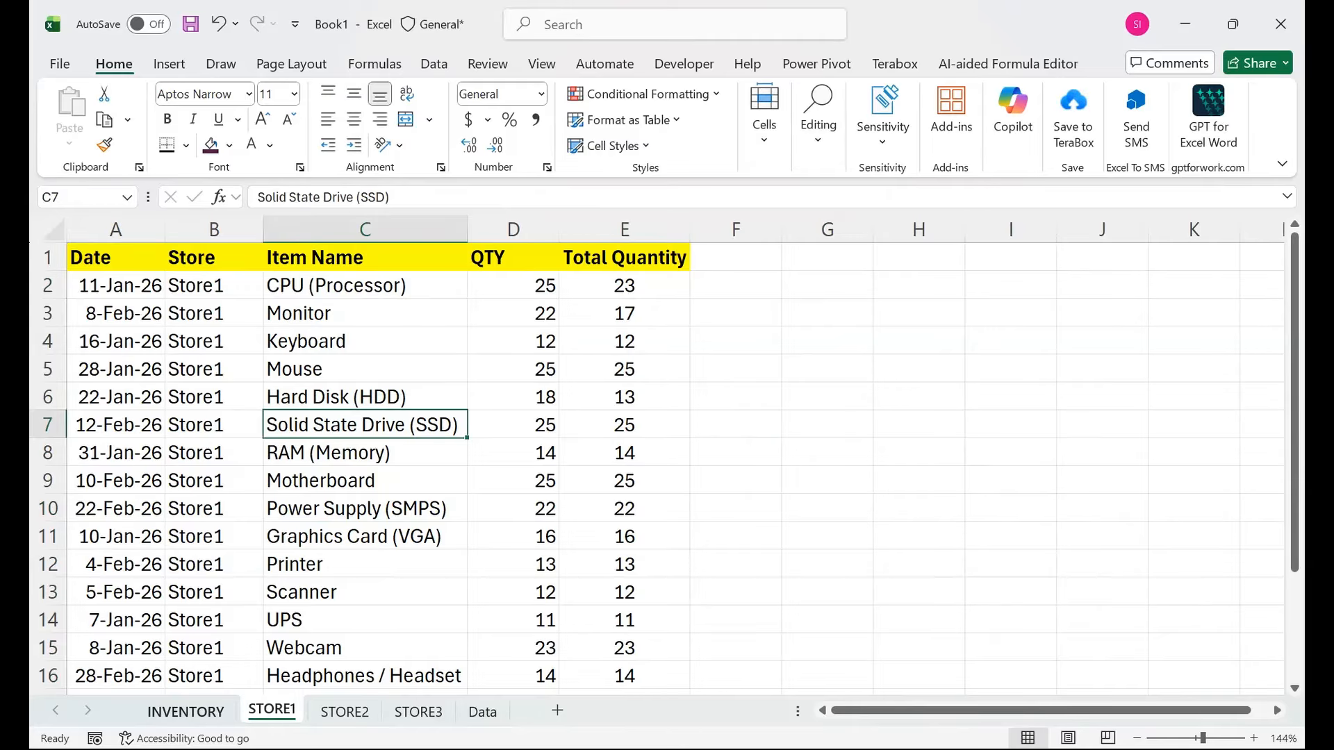
pyautogui.click(185, 712)
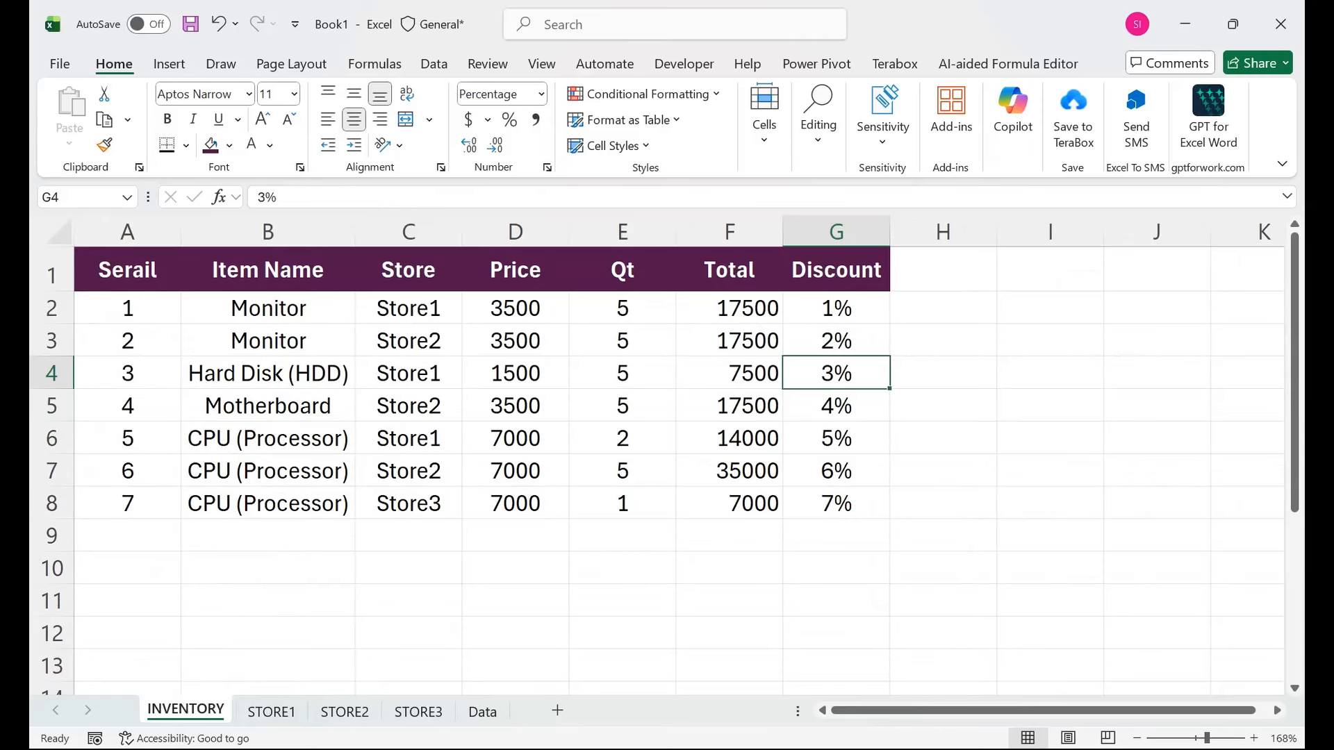
# - Enter the heading "Item with 0 Quantity" in cell I1 of the INVENTORY sheet, styled like the table's header row
pyautogui.scroll(-2, 657, 455)
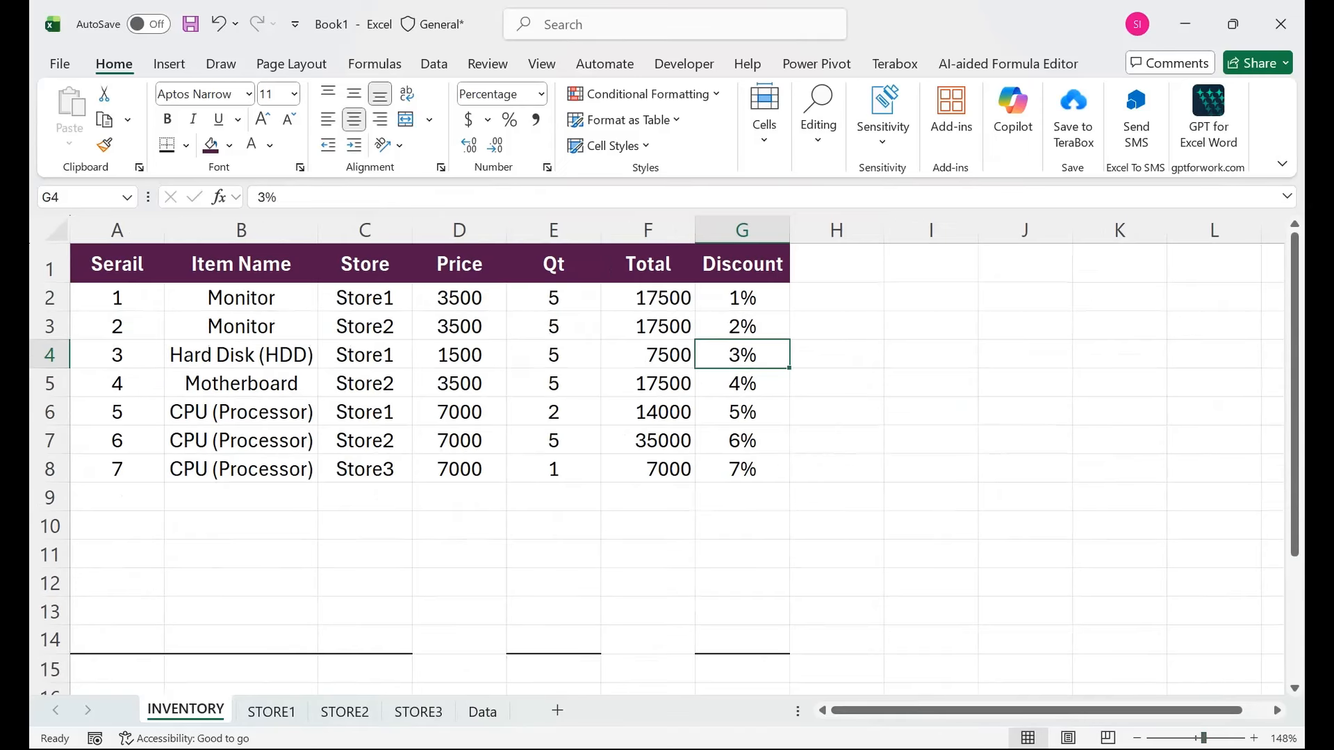
pyautogui.moveTo(931, 297); pyautogui.dragTo(1119, 639)
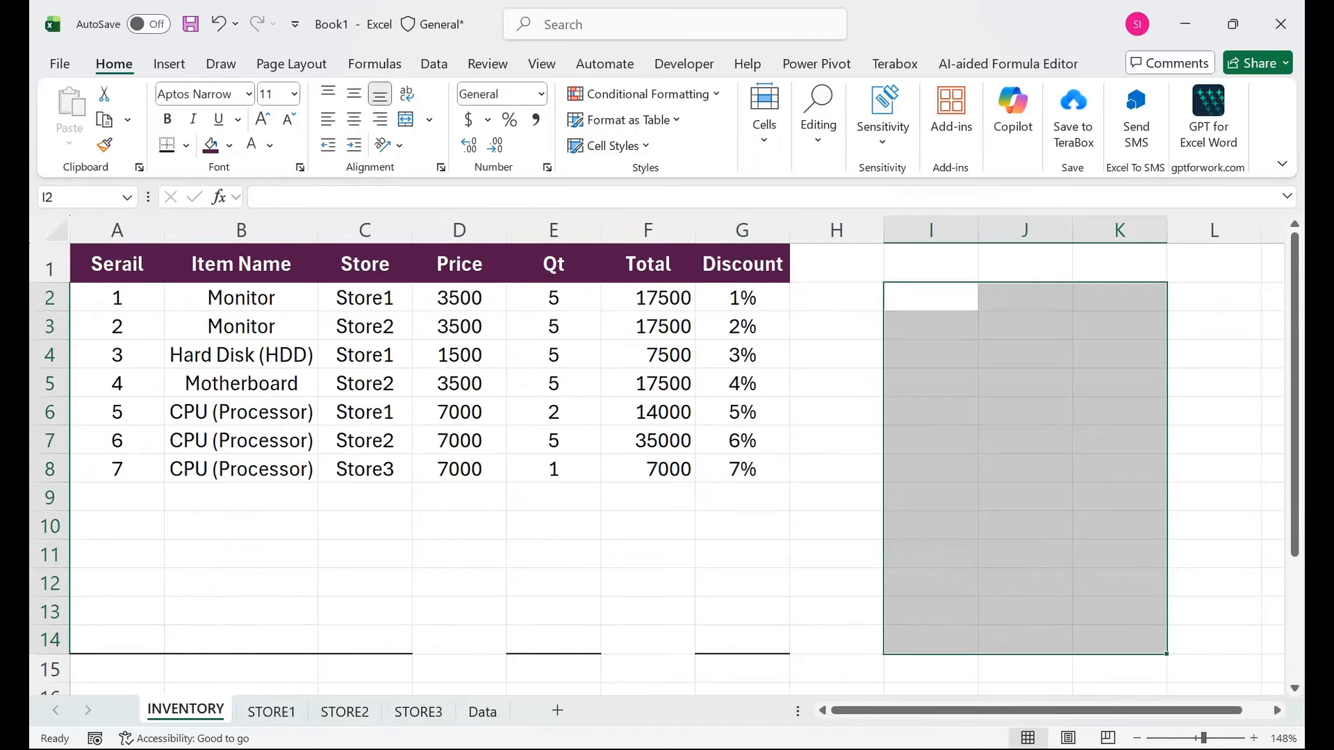
pyautogui.click(931, 264)
pyautogui.write('Ite')
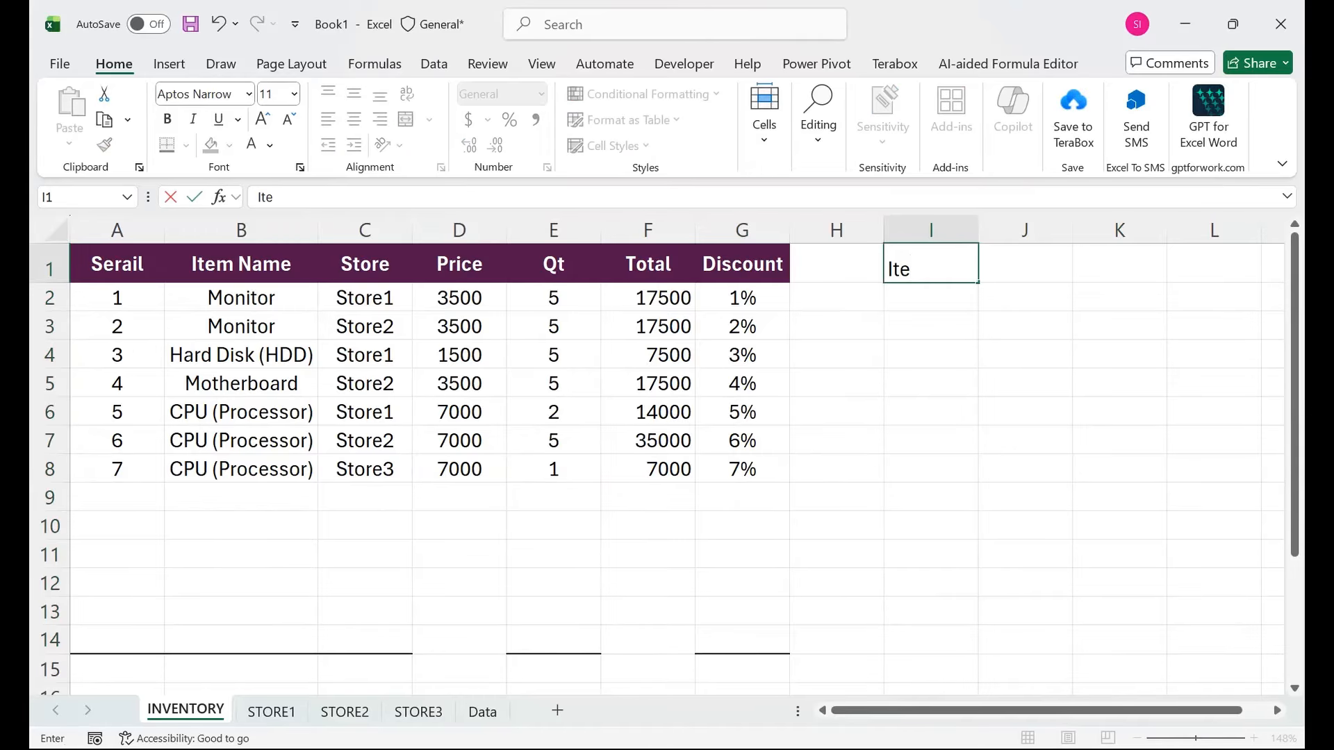
pyautogui.write('m with 0 Qt')
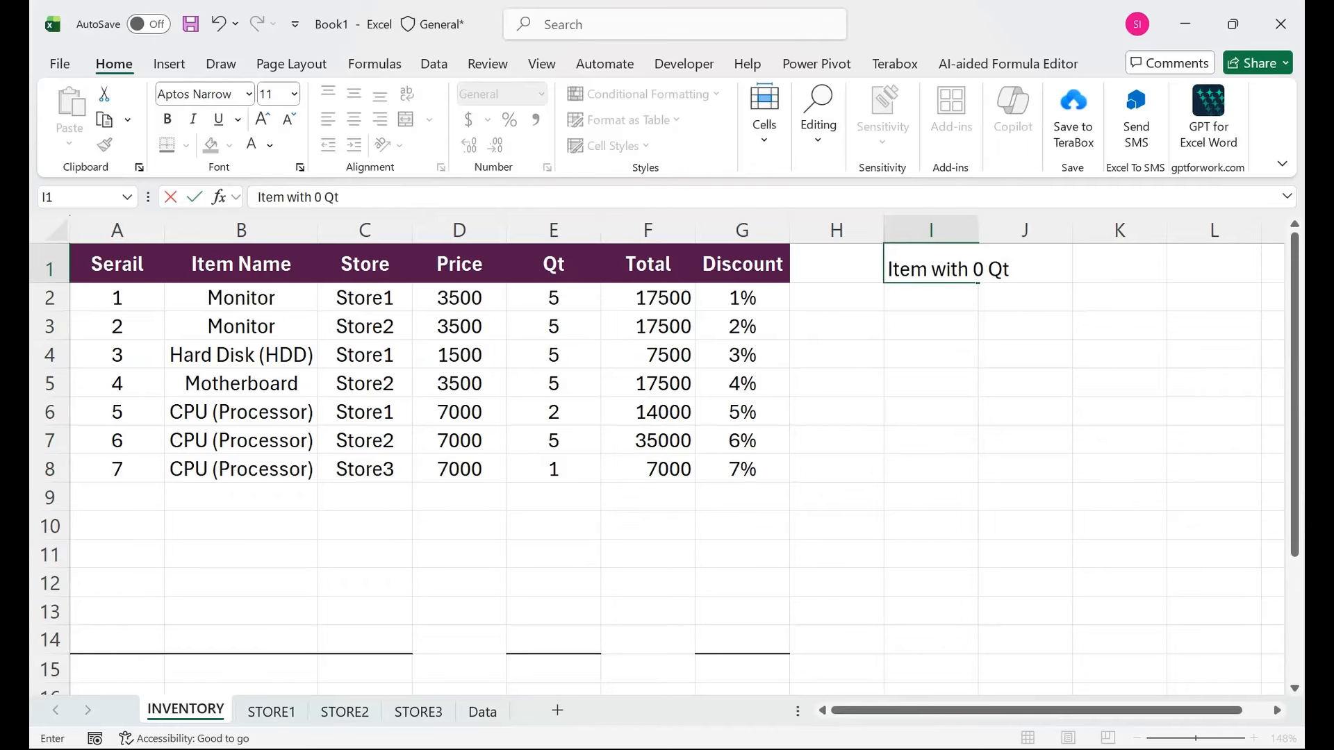
pyautogui.press('BackSpace')
pyautogui.write('uantity')
pyautogui.press('Return')
pyautogui.press('Up')
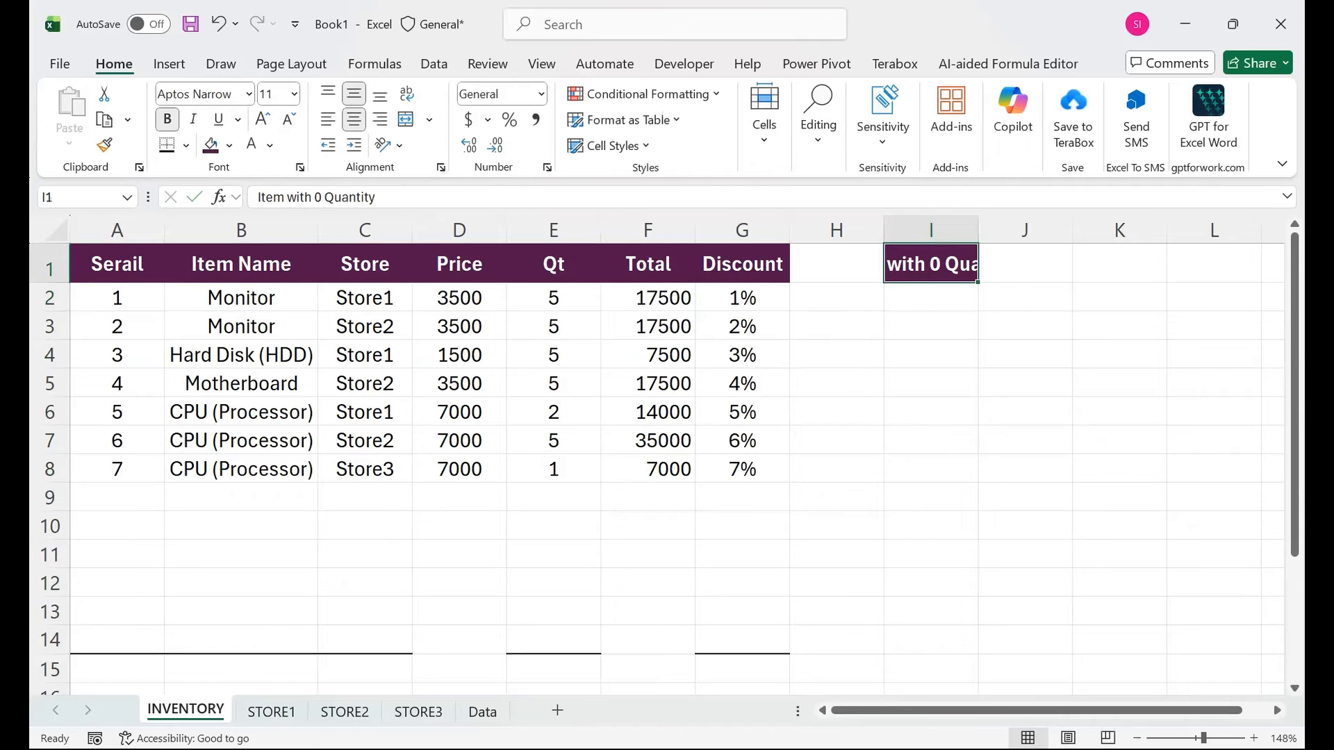
# - Merge the "Item with 0 Quantity" heading across I1:K1 and left-align it
pyautogui.hotkey('shift', 'Right')
pyautogui.hotkey('shift', 'Right')
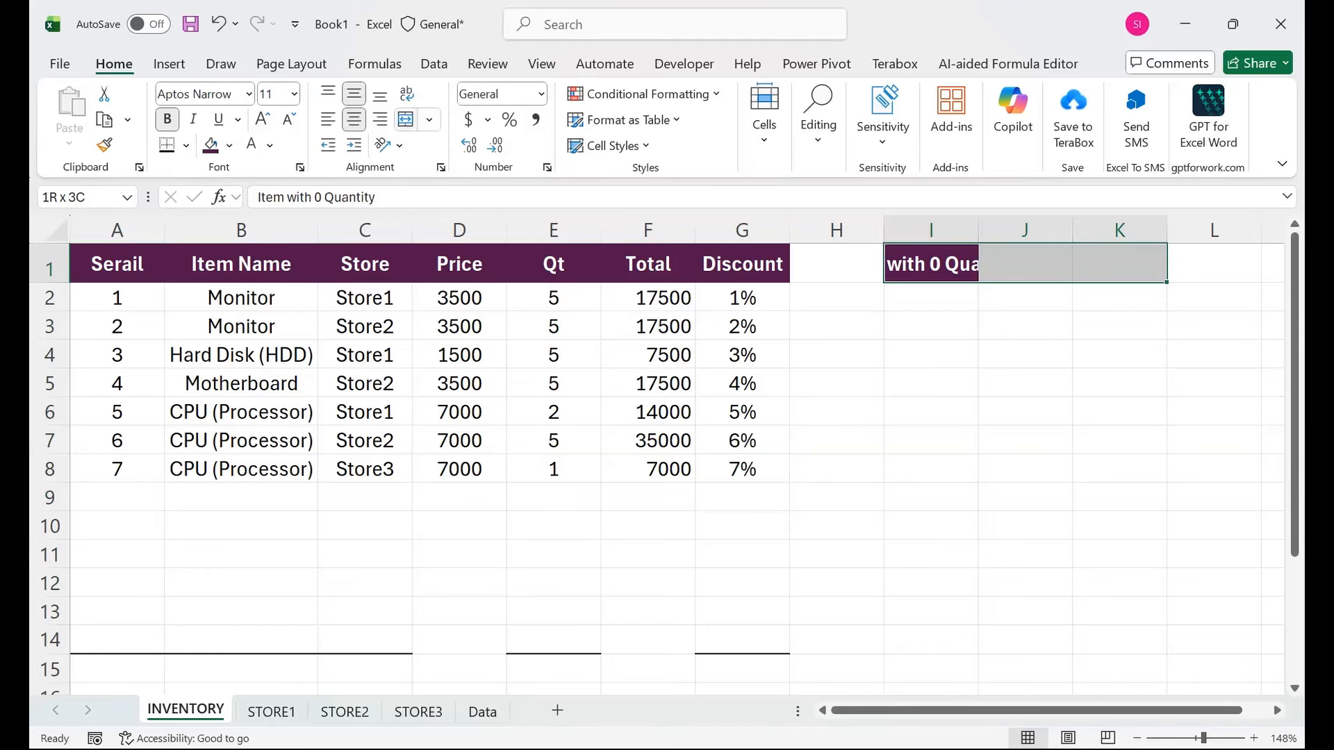
pyautogui.click(406, 120)
pyautogui.click(328, 120)
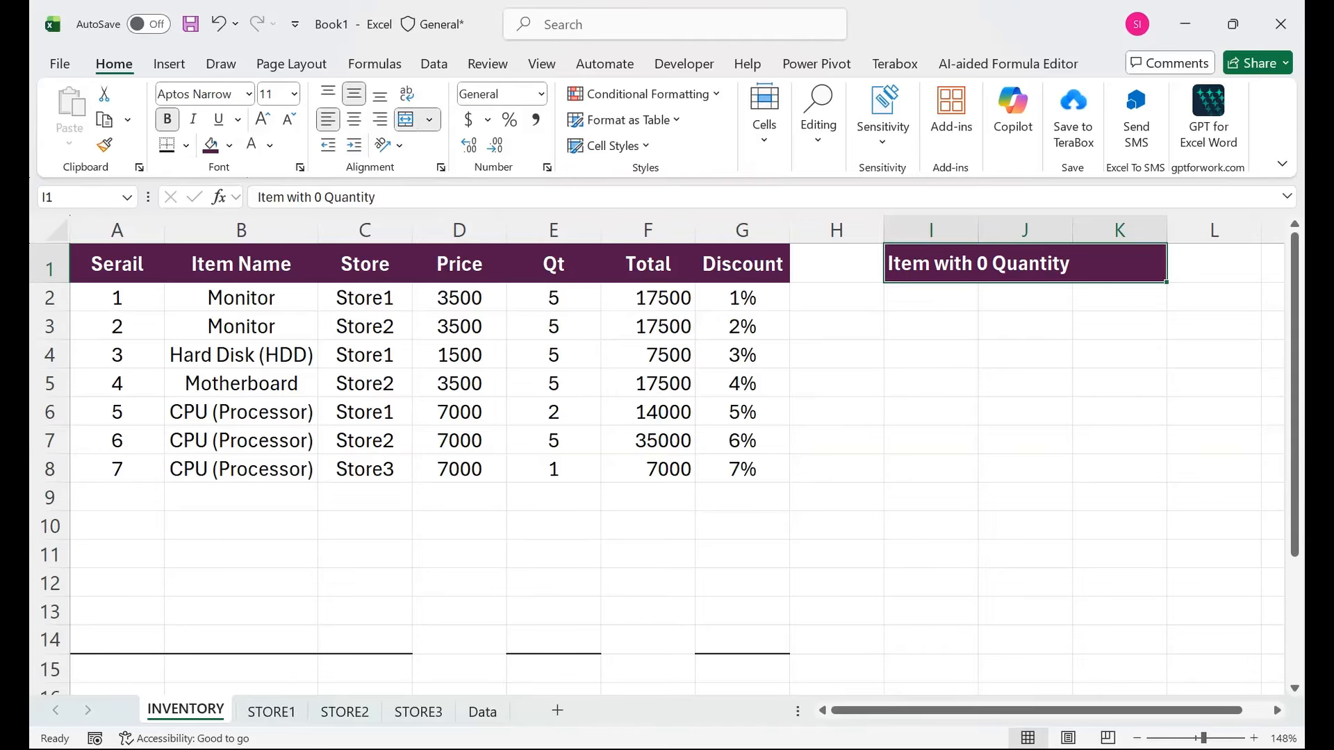
pyautogui.click(931, 325)
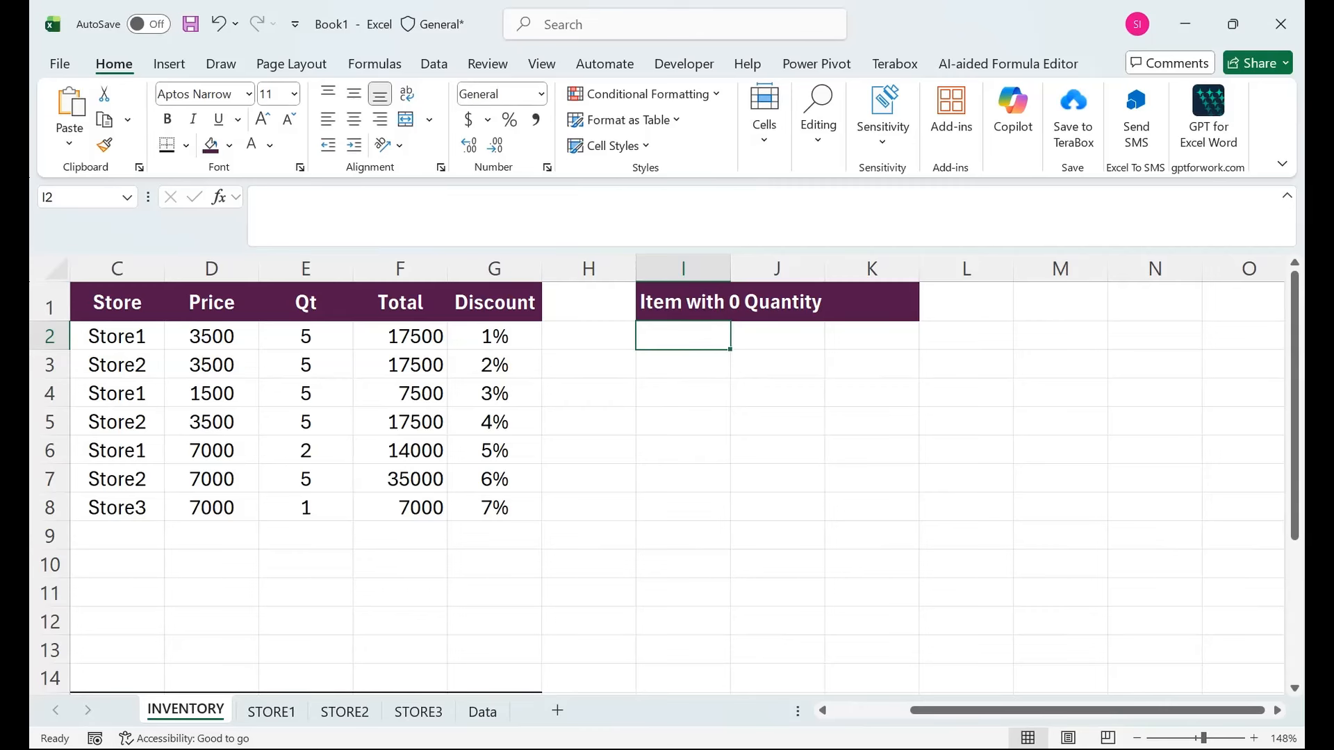
# - Compare the layout of the item lists on the three store sheets, and return to the INVENTORY sheet
pyautogui.click(418, 712)
pyautogui.click(344, 712)
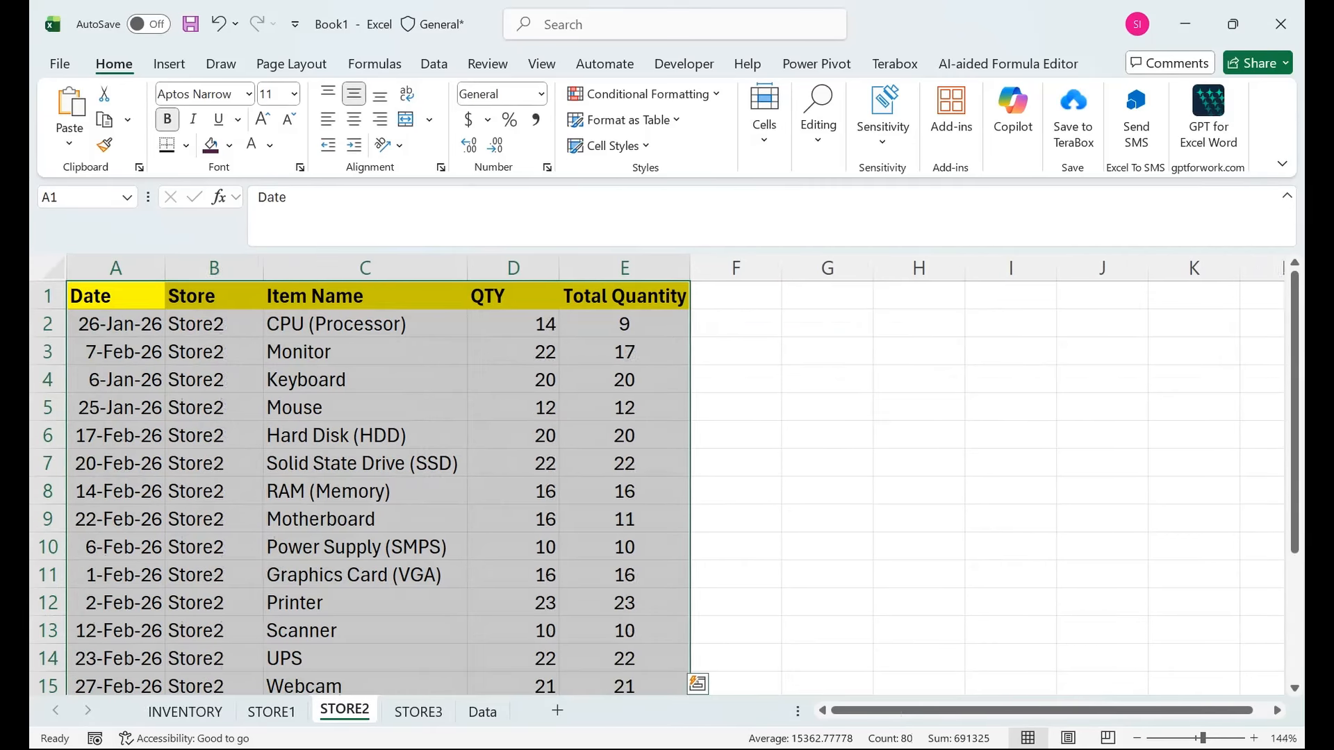
pyautogui.click(365, 631)
pyautogui.click(418, 712)
pyautogui.click(360, 546)
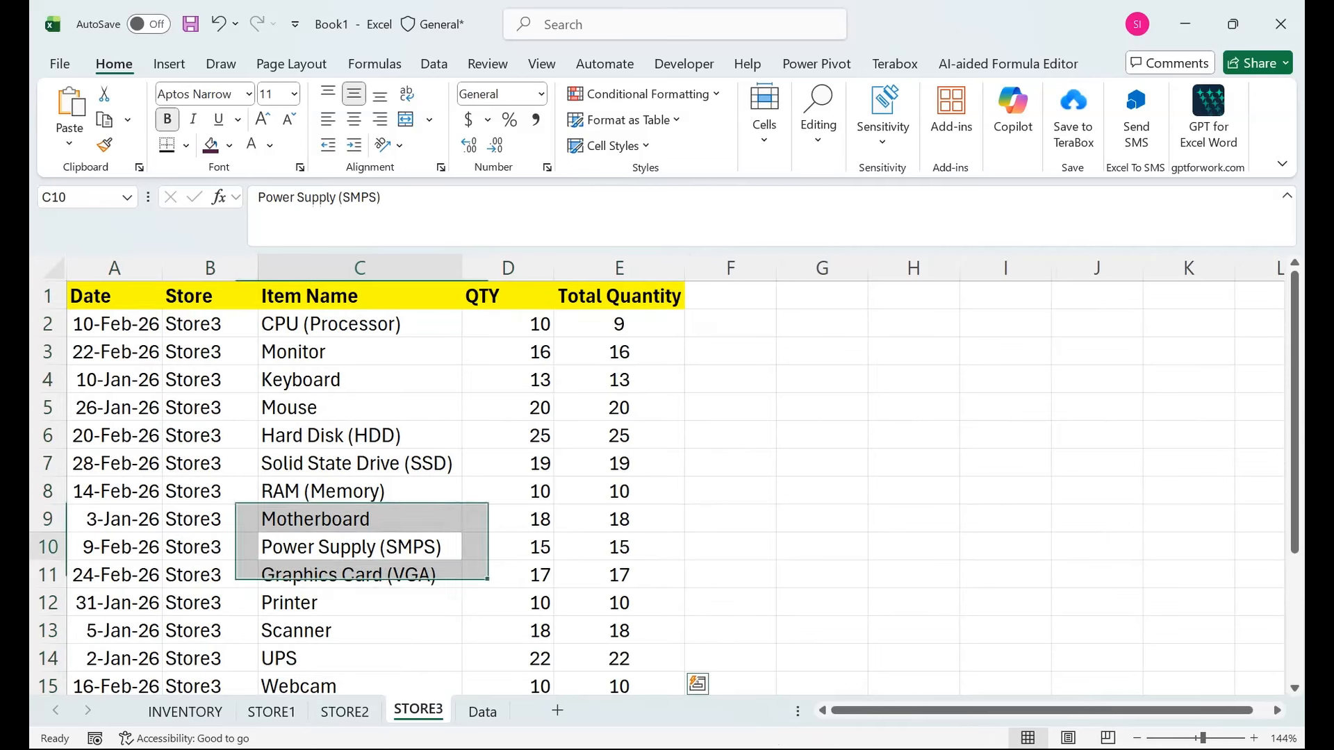
pyautogui.click(272, 711)
pyautogui.click(365, 518)
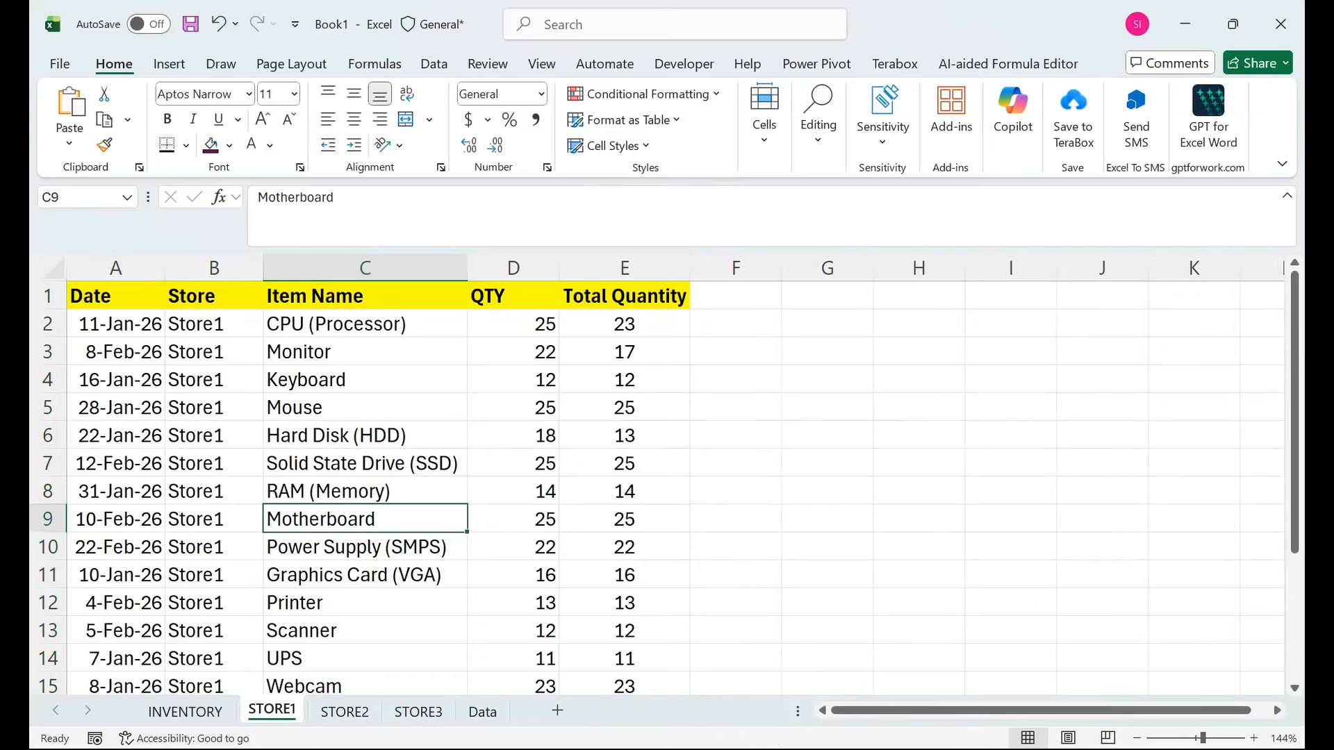
pyautogui.click(418, 712)
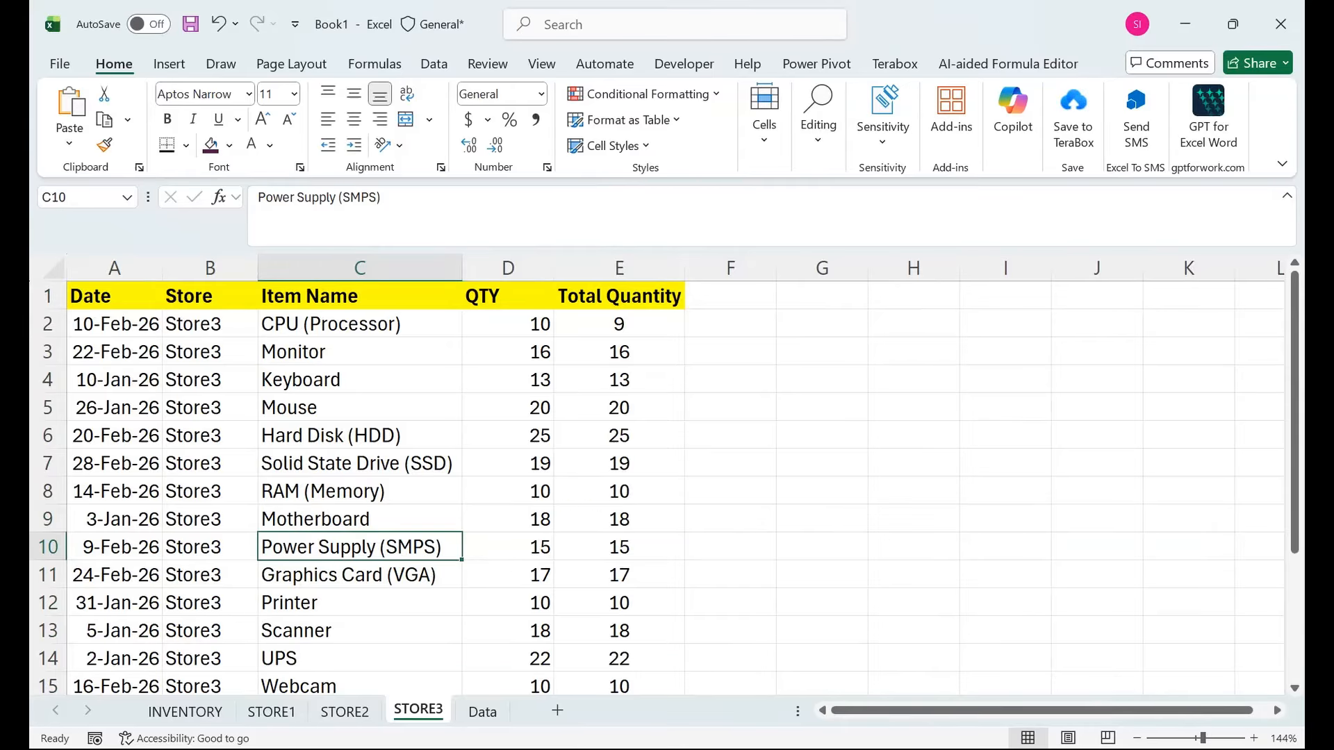
pyautogui.click(184, 712)
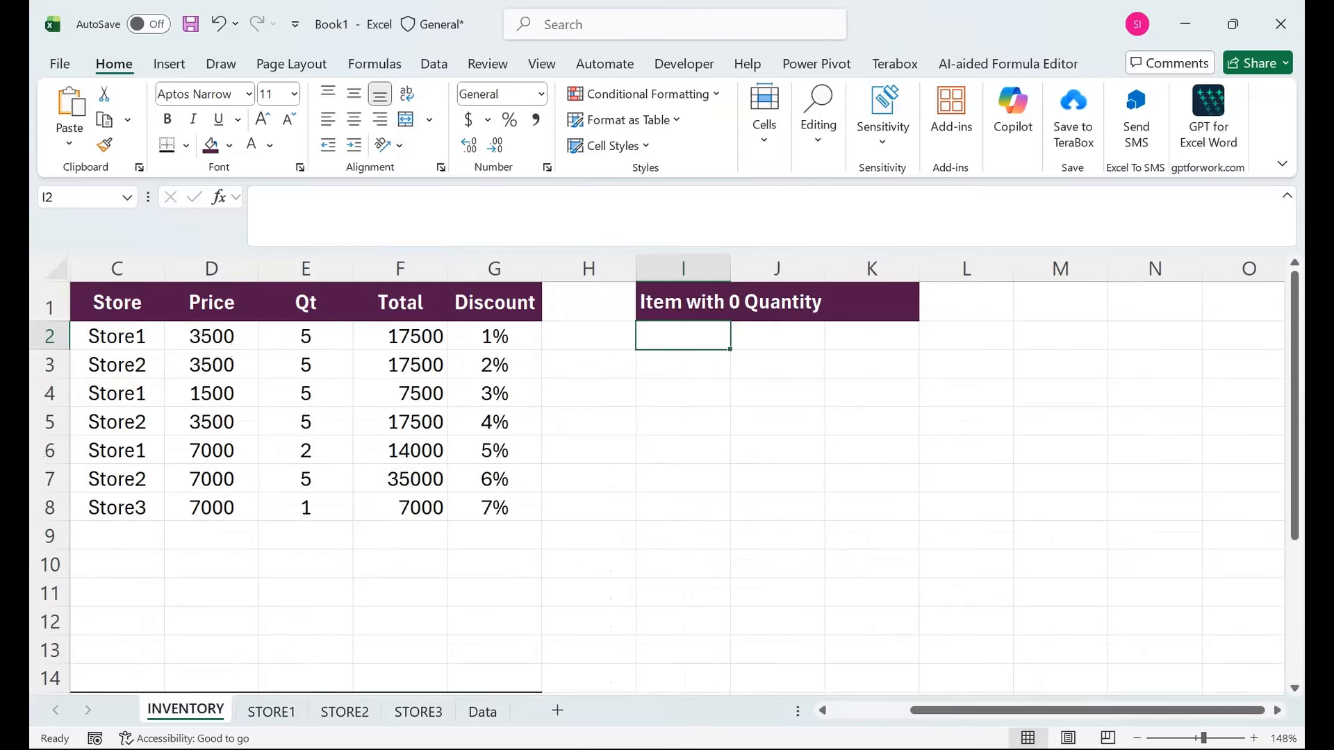
pyautogui.moveTo(776, 393); pyautogui.dragTo(59, 393)
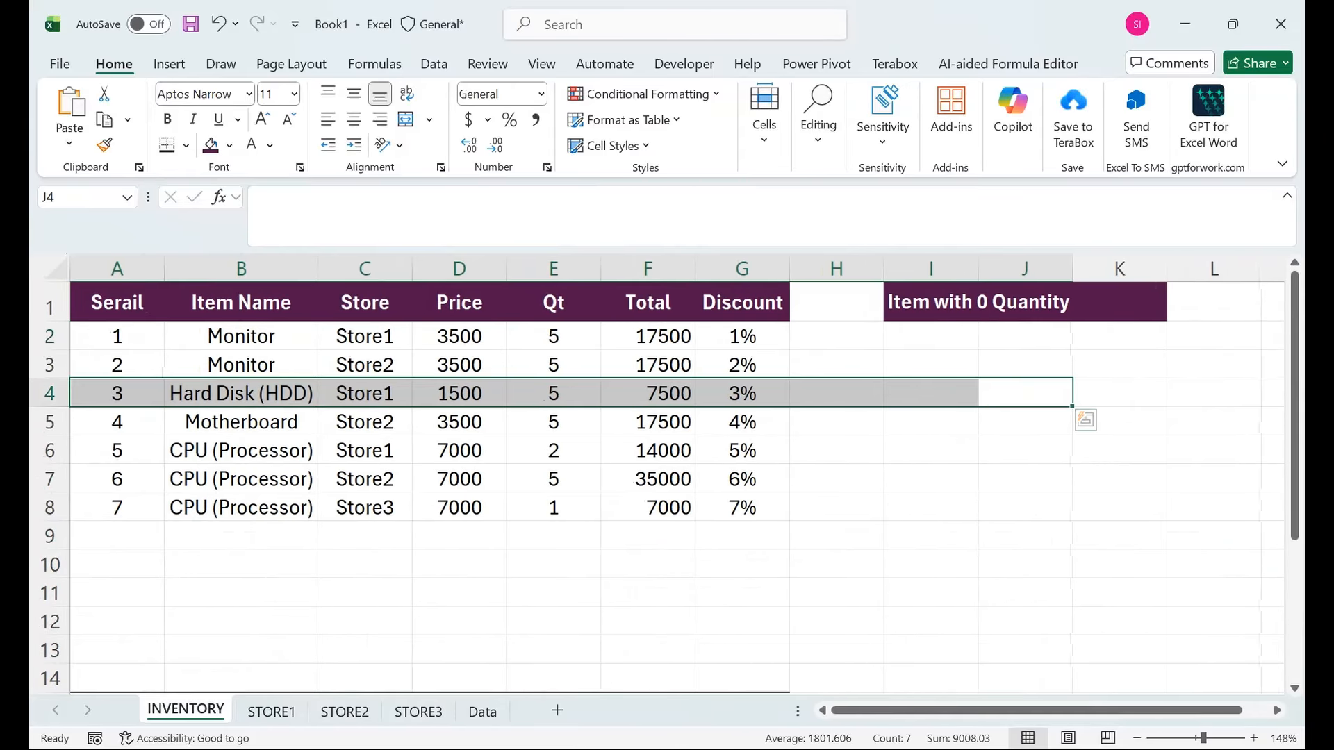
# - Start a VSTACK formula in cell I2 of the INVENTORY sheet with STORE1!A2:E16 as its first array
pyautogui.click(931, 336)
pyautogui.write('=vs')
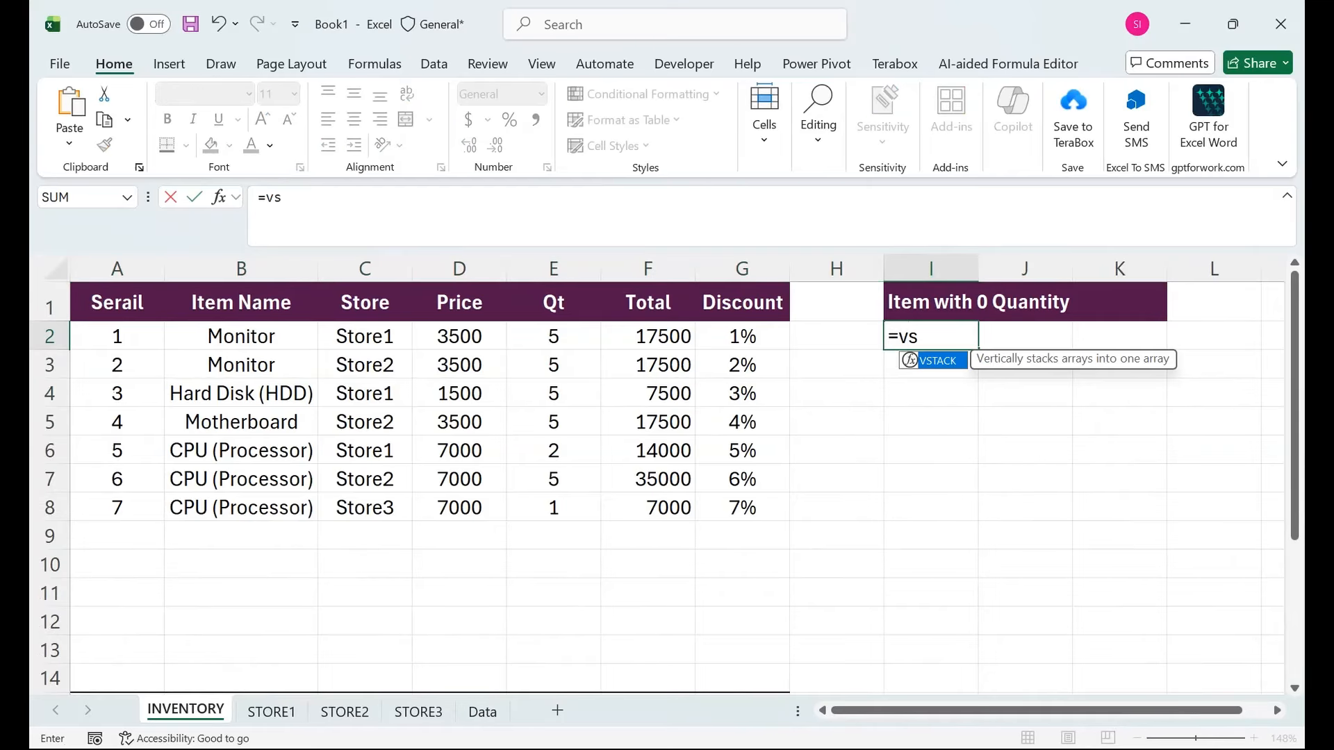
pyautogui.press('Tab')
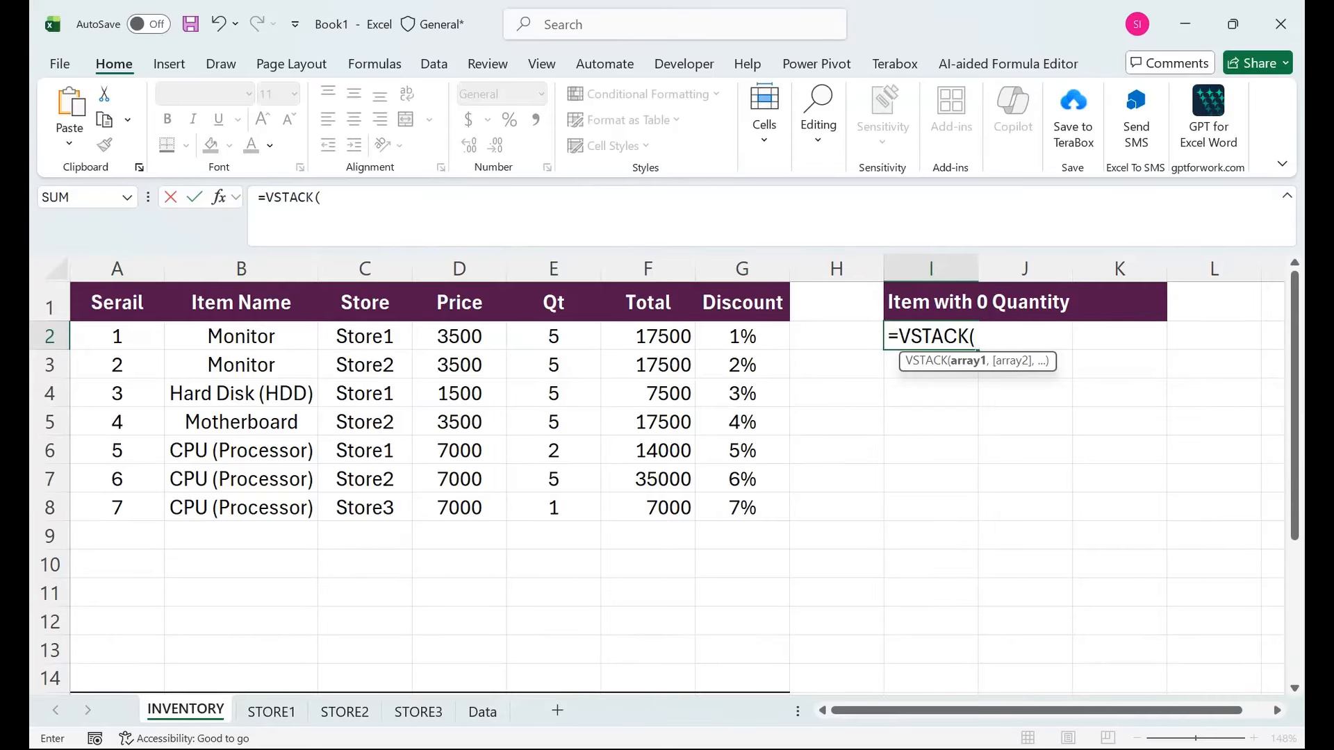
pyautogui.click(272, 711)
pyautogui.click(116, 324)
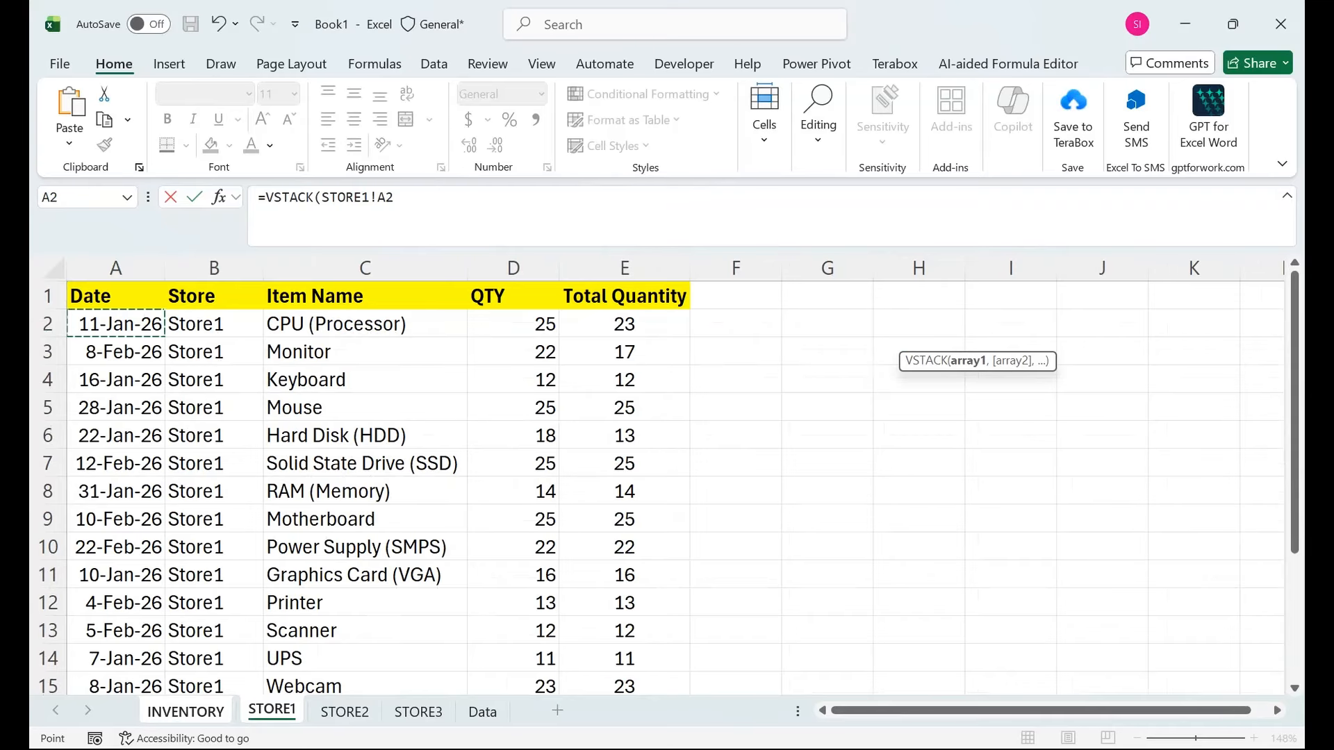
pyautogui.hotkey('ctrl', 'shift', 'Right')
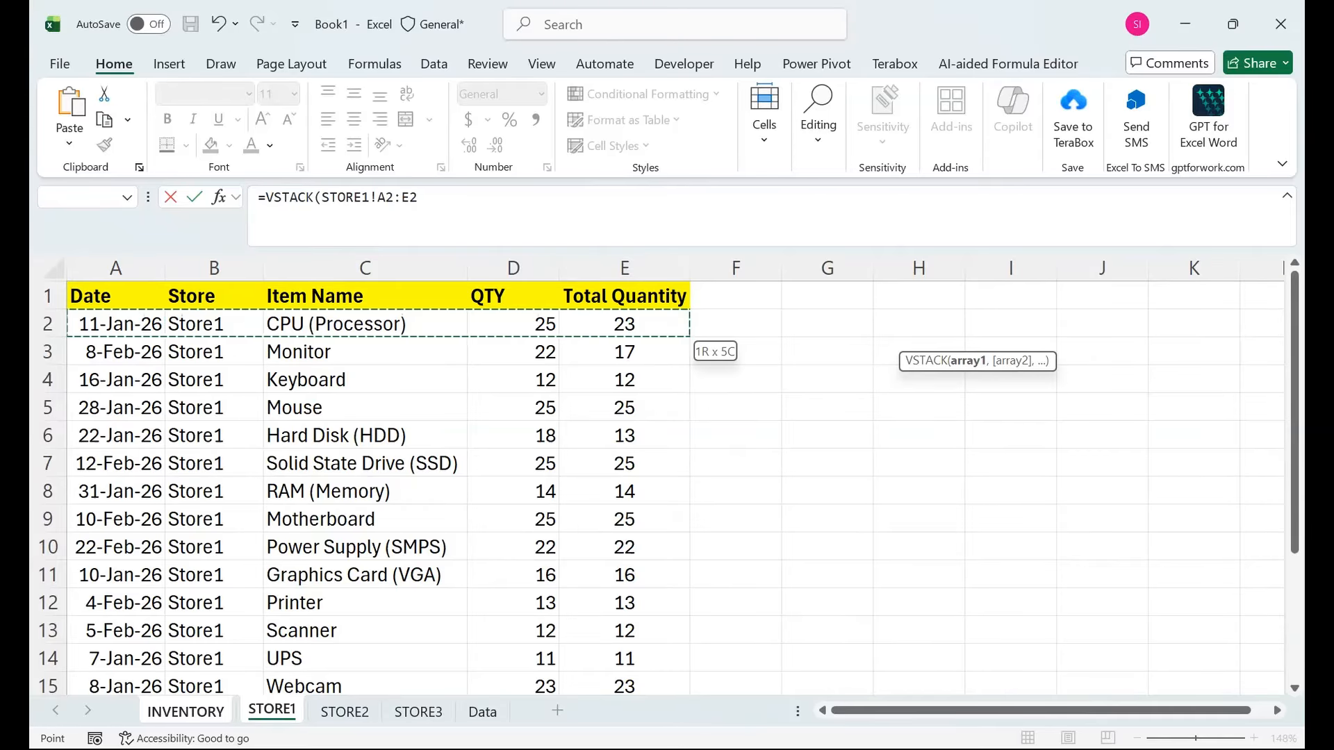
pyautogui.hotkey('ctrl', 'shift', 'Down')
pyautogui.write(',')
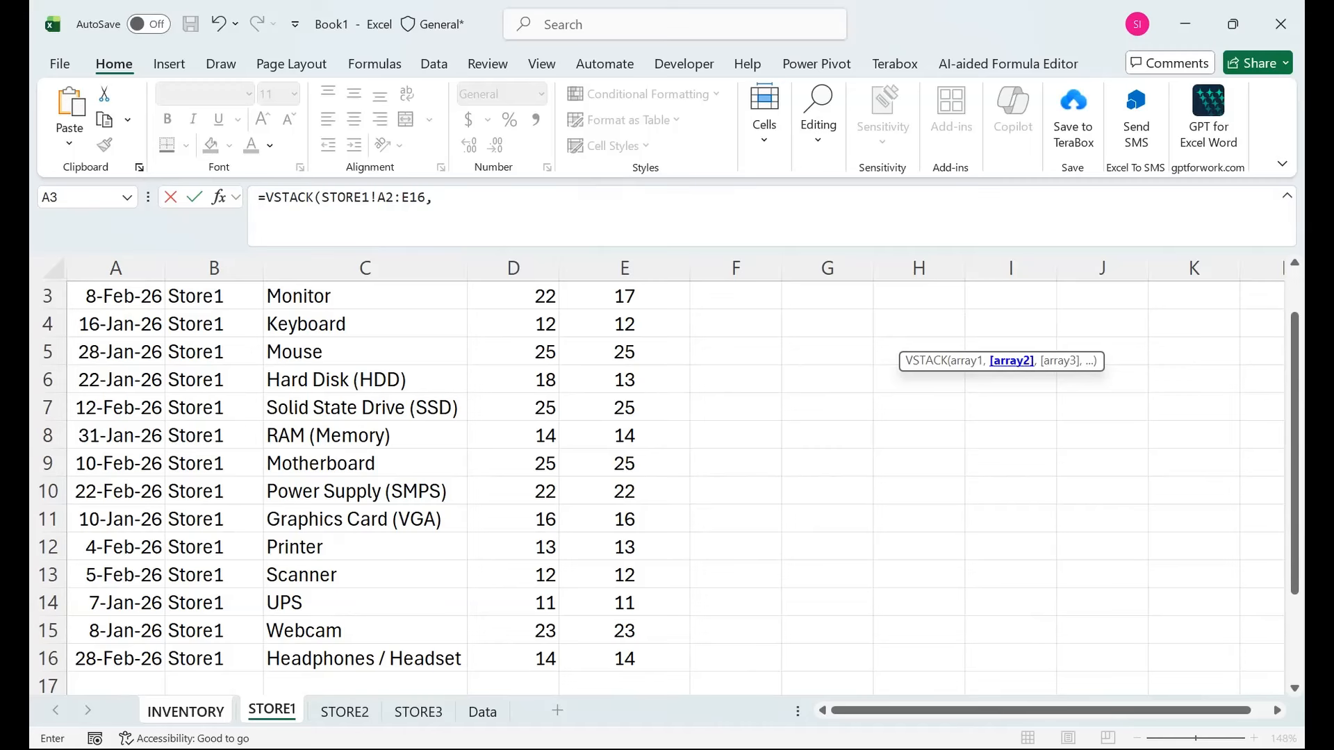
# - Add STORE2!A2:E16 and STORE3!A2:E16 as the second and third arrays and complete the VSTACK formula
pyautogui.click(344, 710)
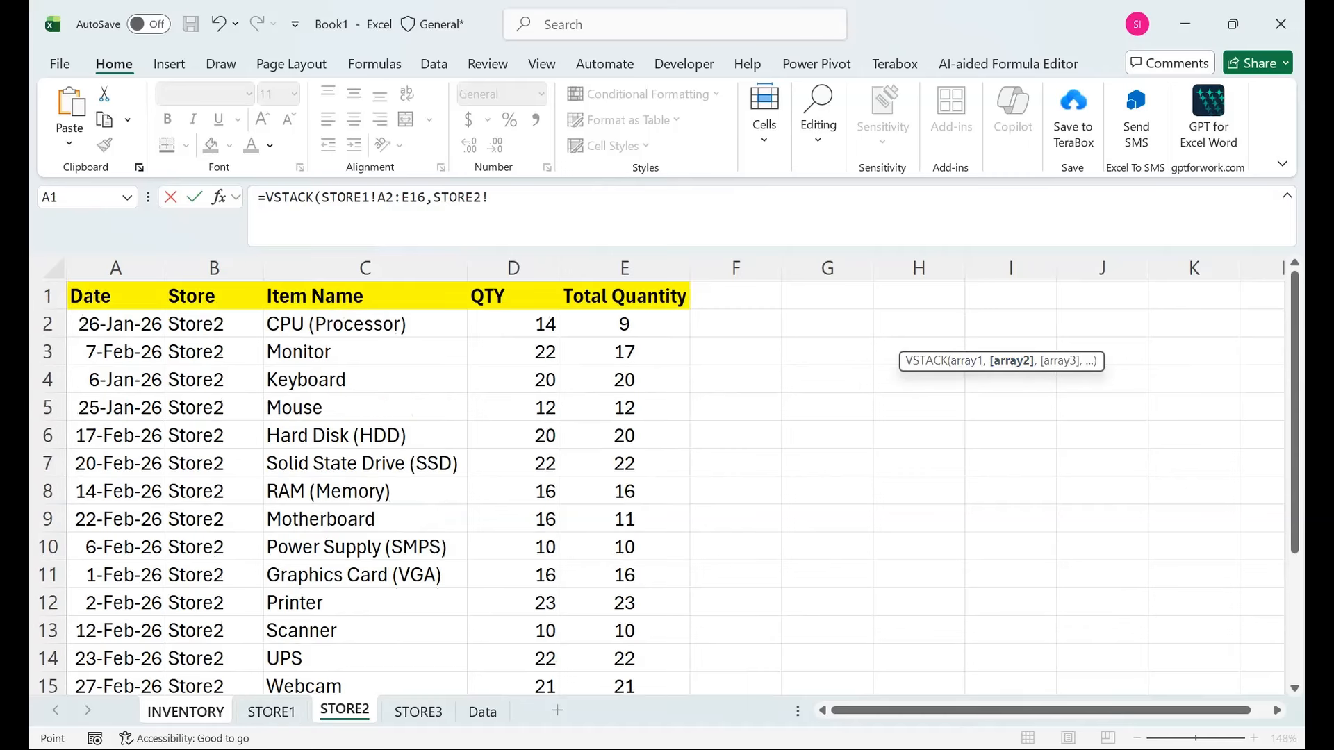
pyautogui.click(114, 323)
pyautogui.moveTo(115, 324); pyautogui.dragTo(646, 660)
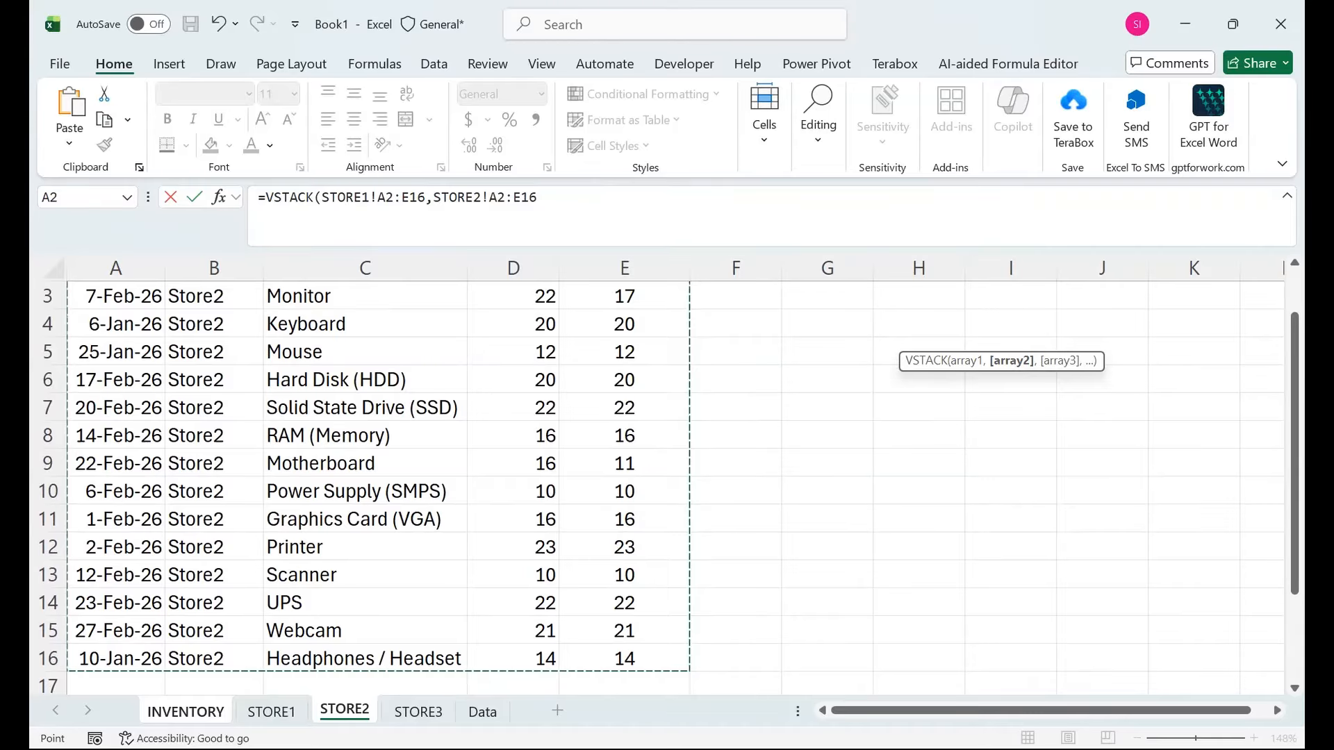
pyautogui.write(',')
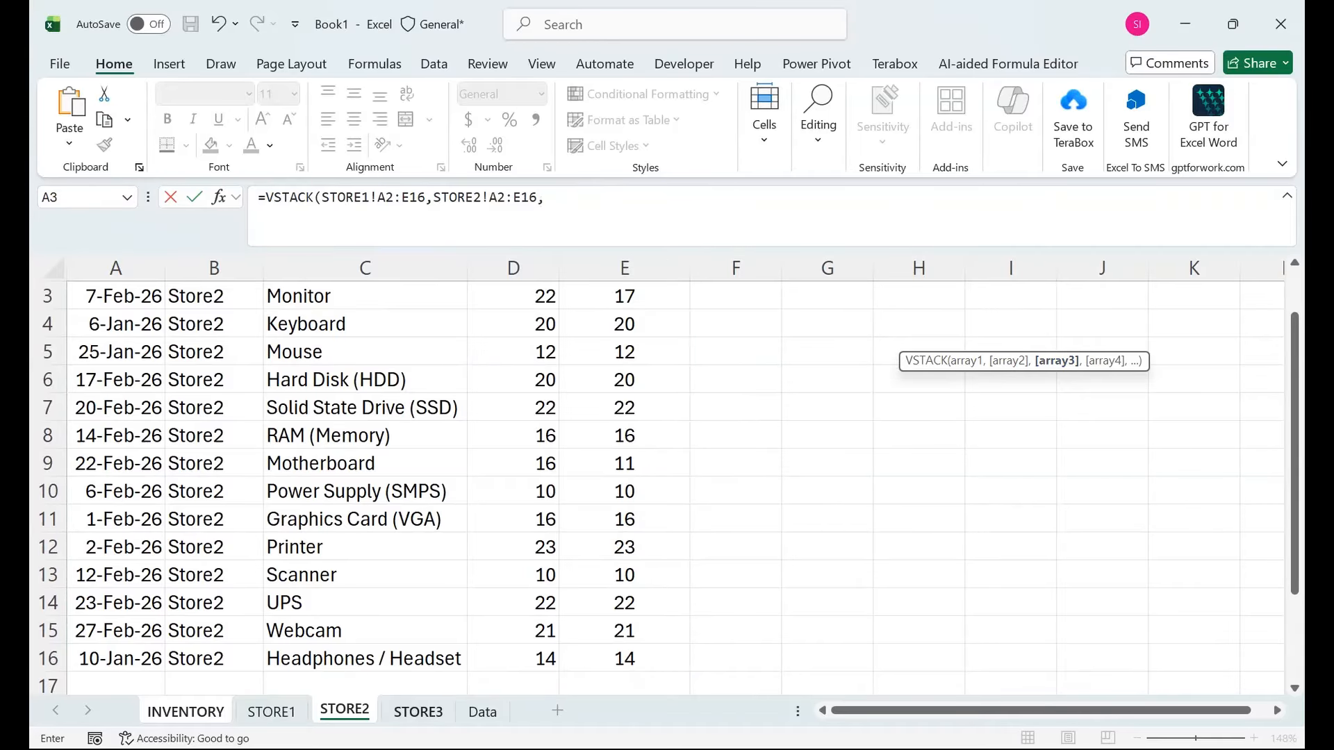
pyautogui.click(418, 710)
pyautogui.moveTo(115, 324); pyautogui.dragTo(684, 671)
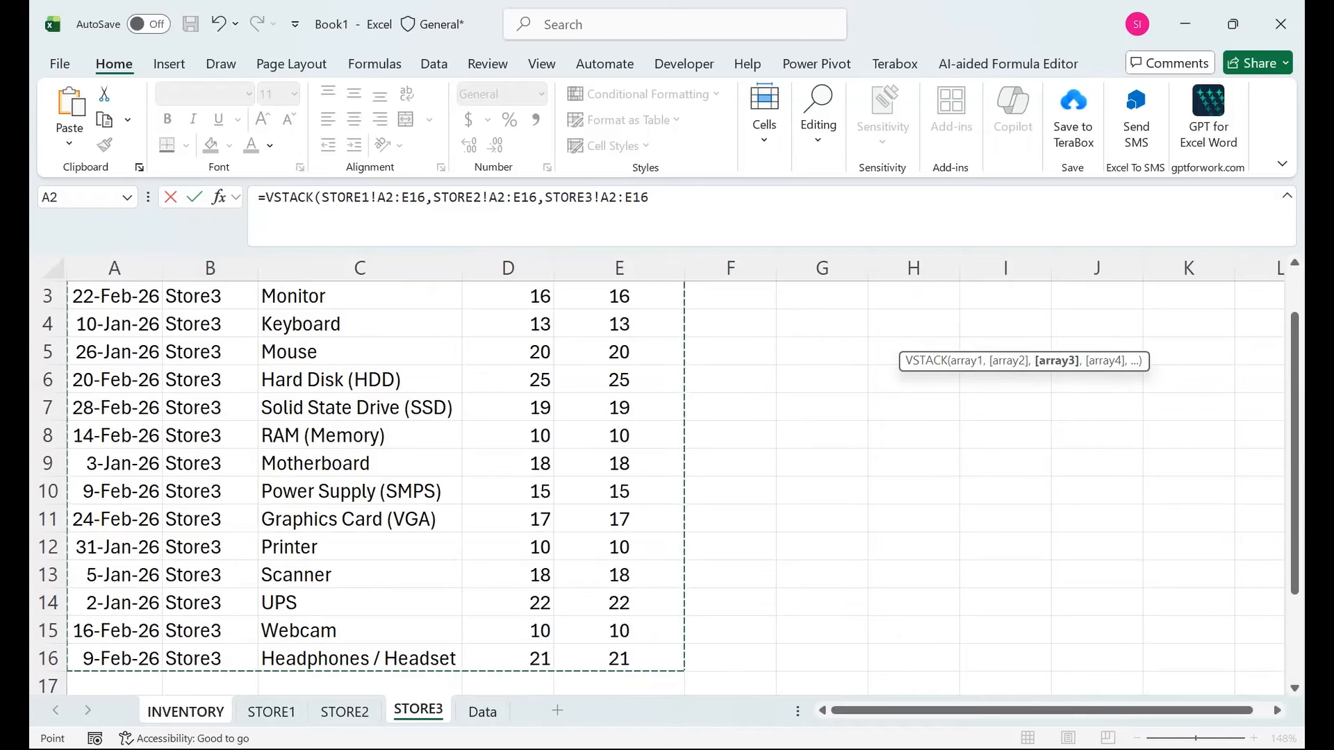
pyautogui.write(')')
pyautogui.press('Return')
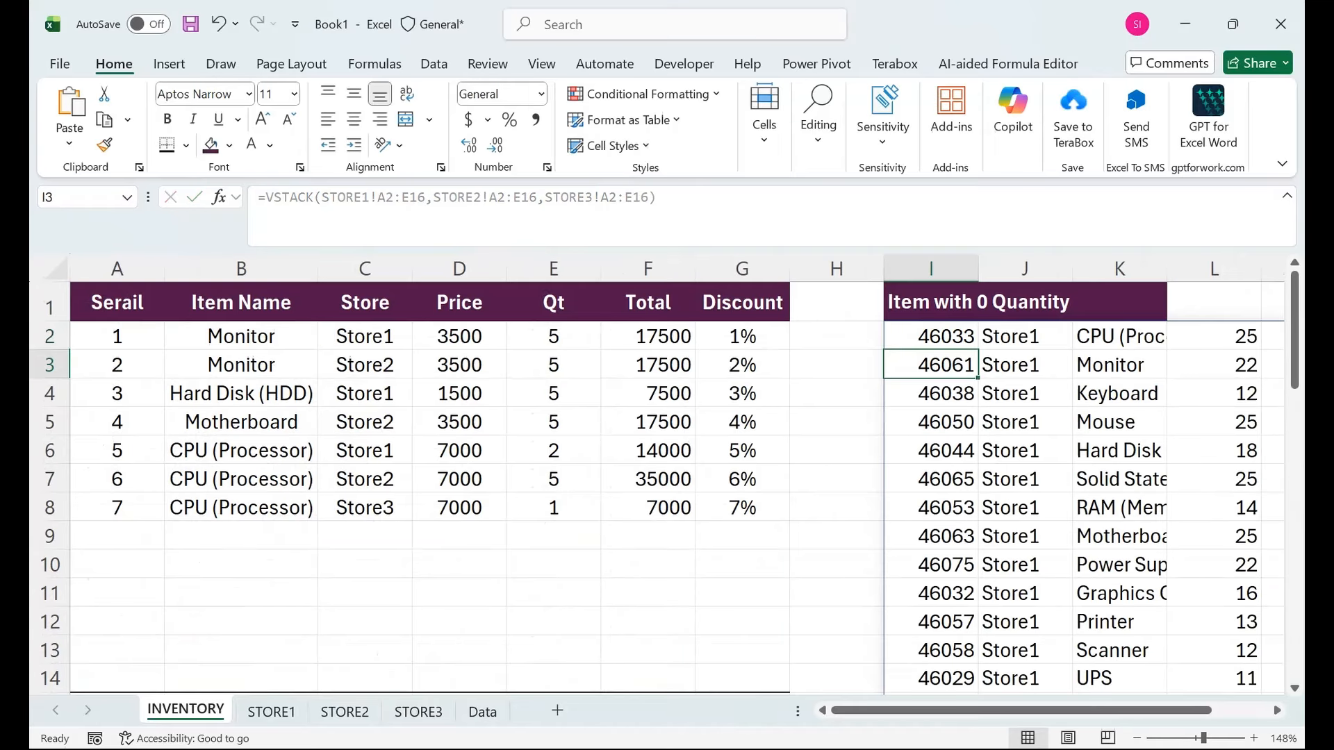
# - Format the serial numbers in column I of the stacked list as day-month-year dates
pyautogui.moveTo(1025, 393); pyautogui.dragTo(1061, 364)
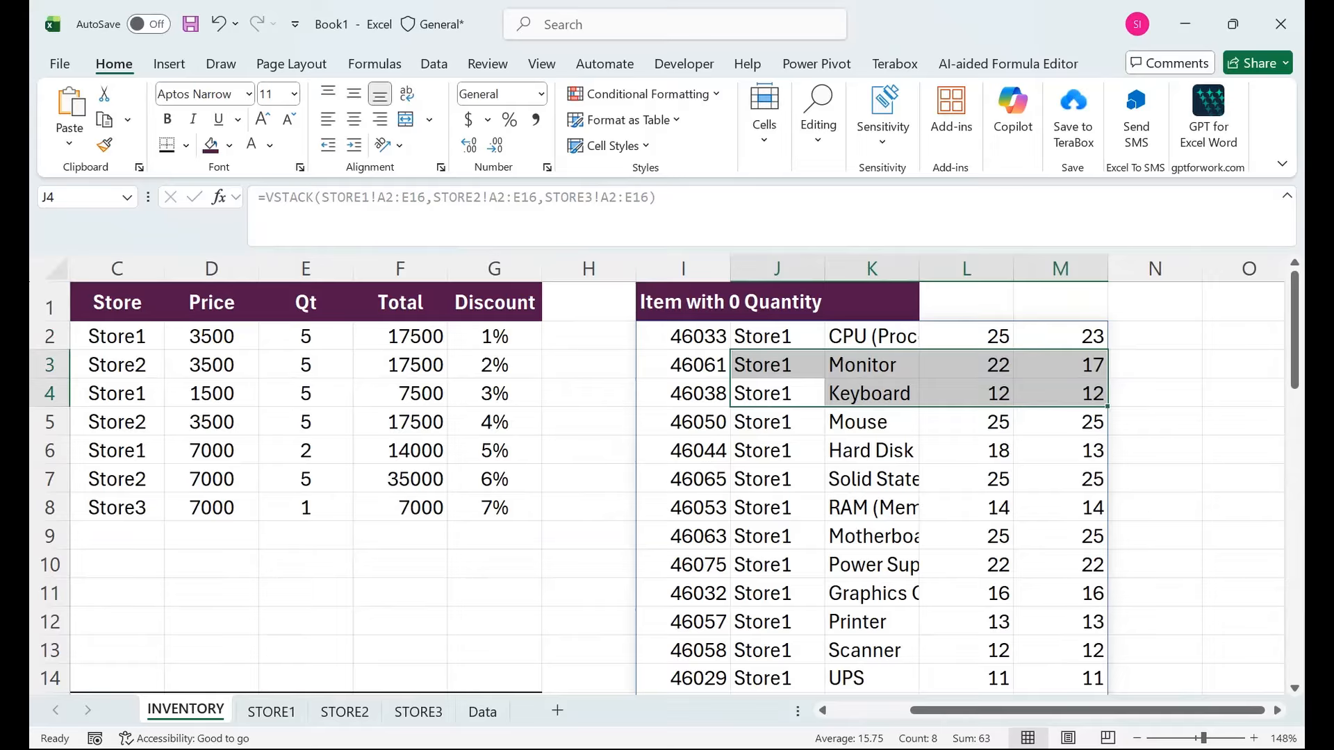
pyautogui.click(683, 336)
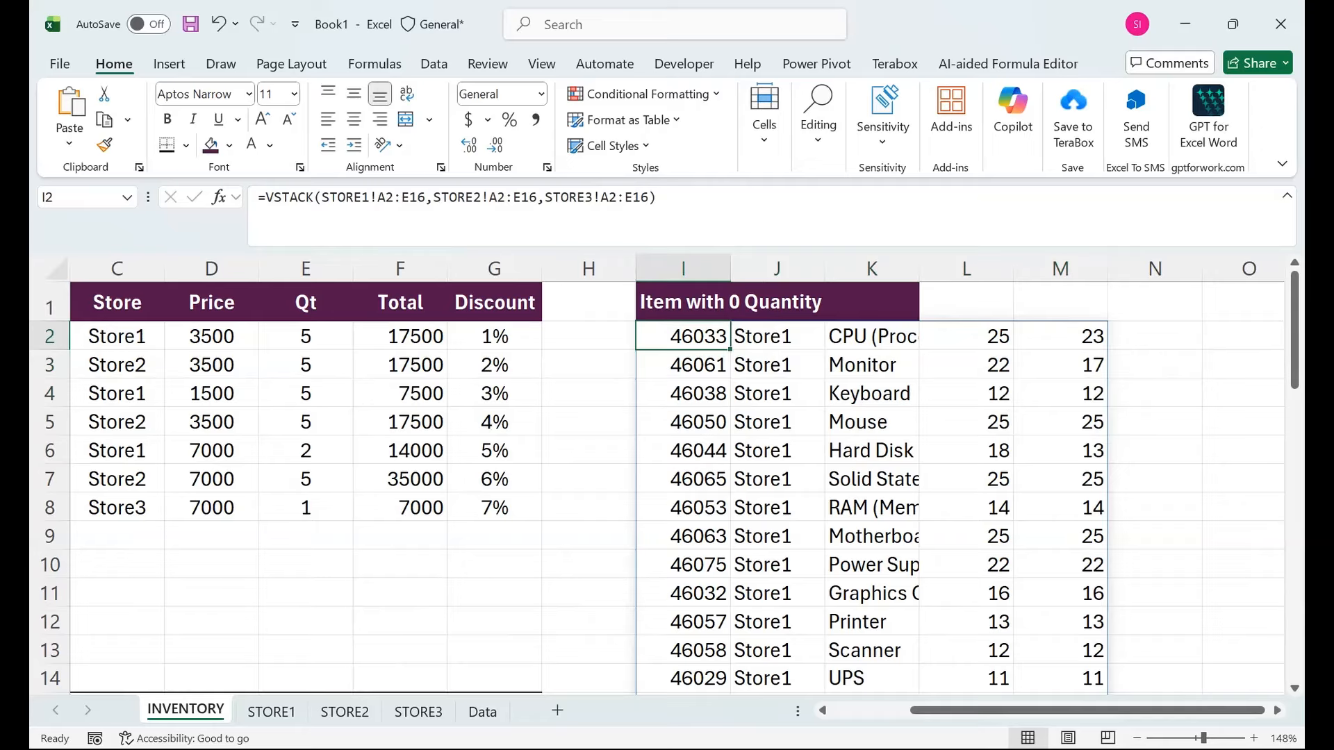
pyautogui.hotkey('ctrl', 'shift', 'Down')
pyautogui.hotkey('ctrl', 'shift', '3')
pyautogui.hotkey('ctrl', 'BackSpace')
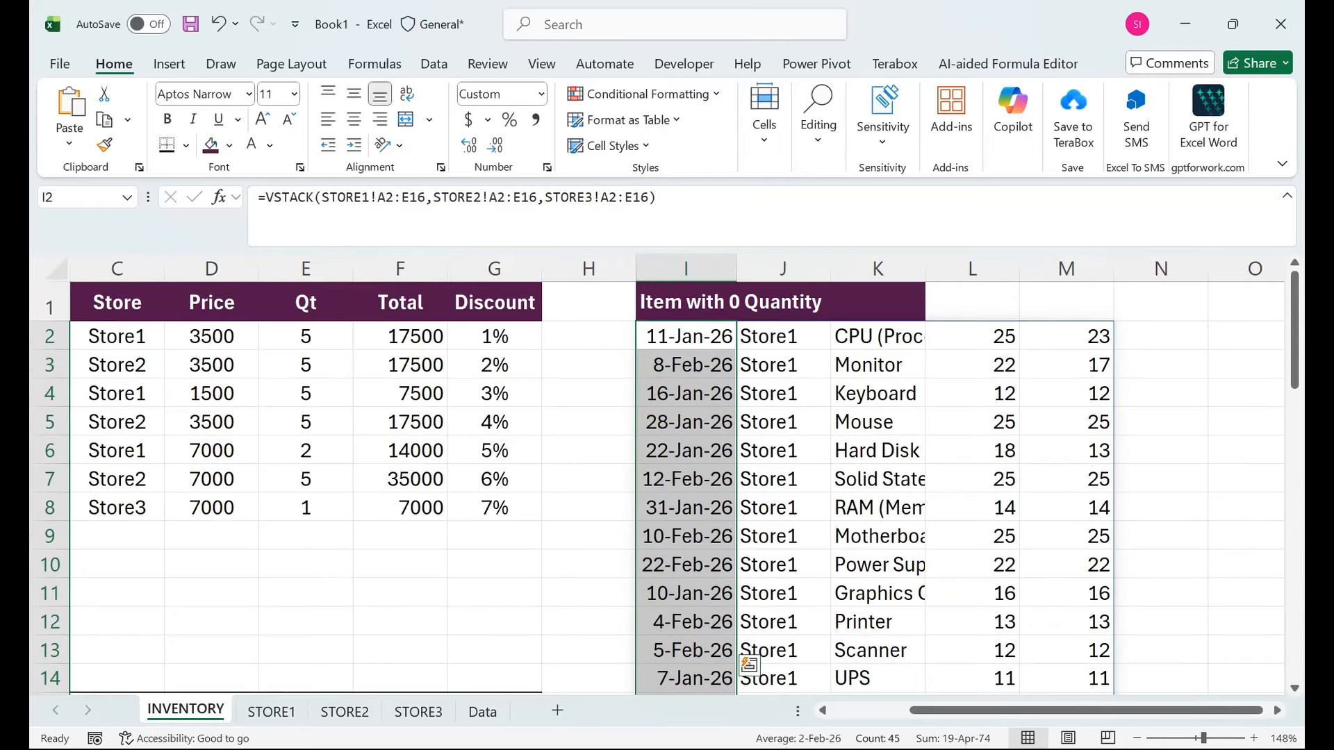
pyautogui.click(783, 422)
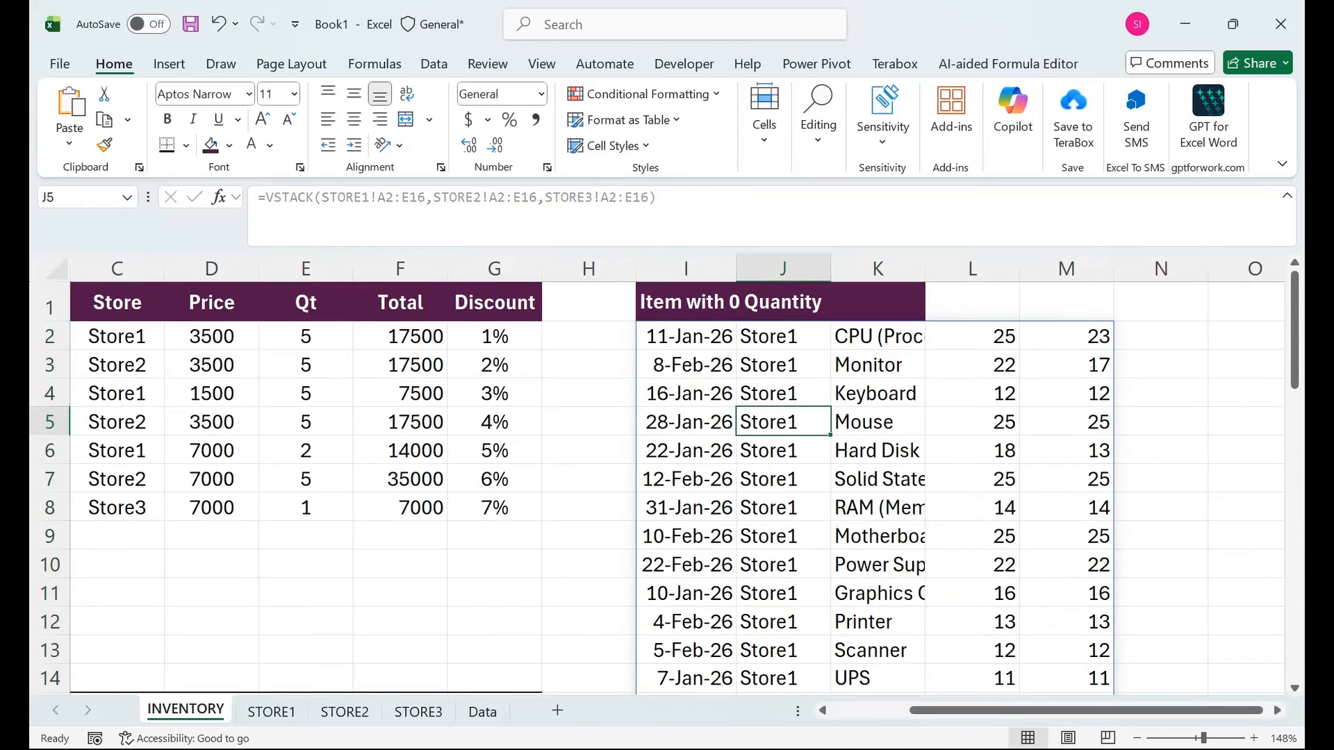
# - Undo the date formatting on column I of the stacked list
pyautogui.hotkey('ctrl', 'z')
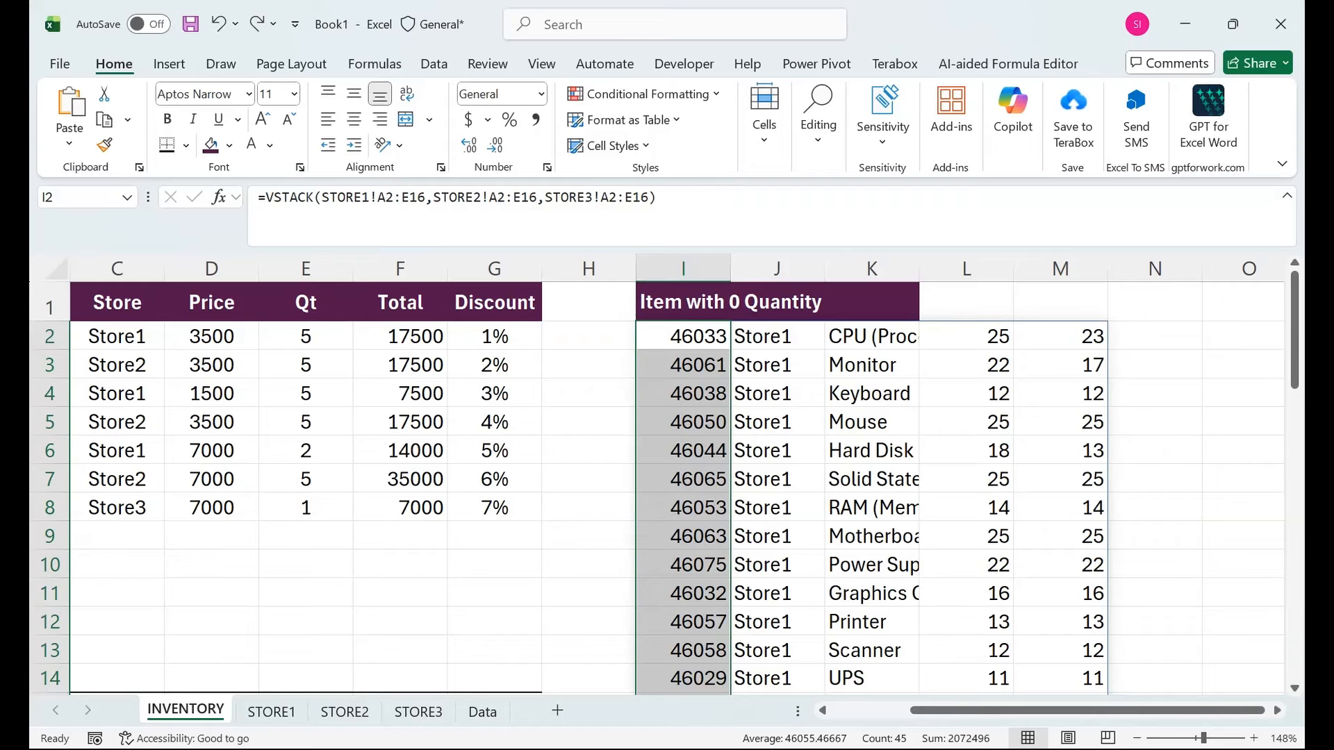
pyautogui.hotkey('ctrl', 'q')
pyautogui.click(777, 364)
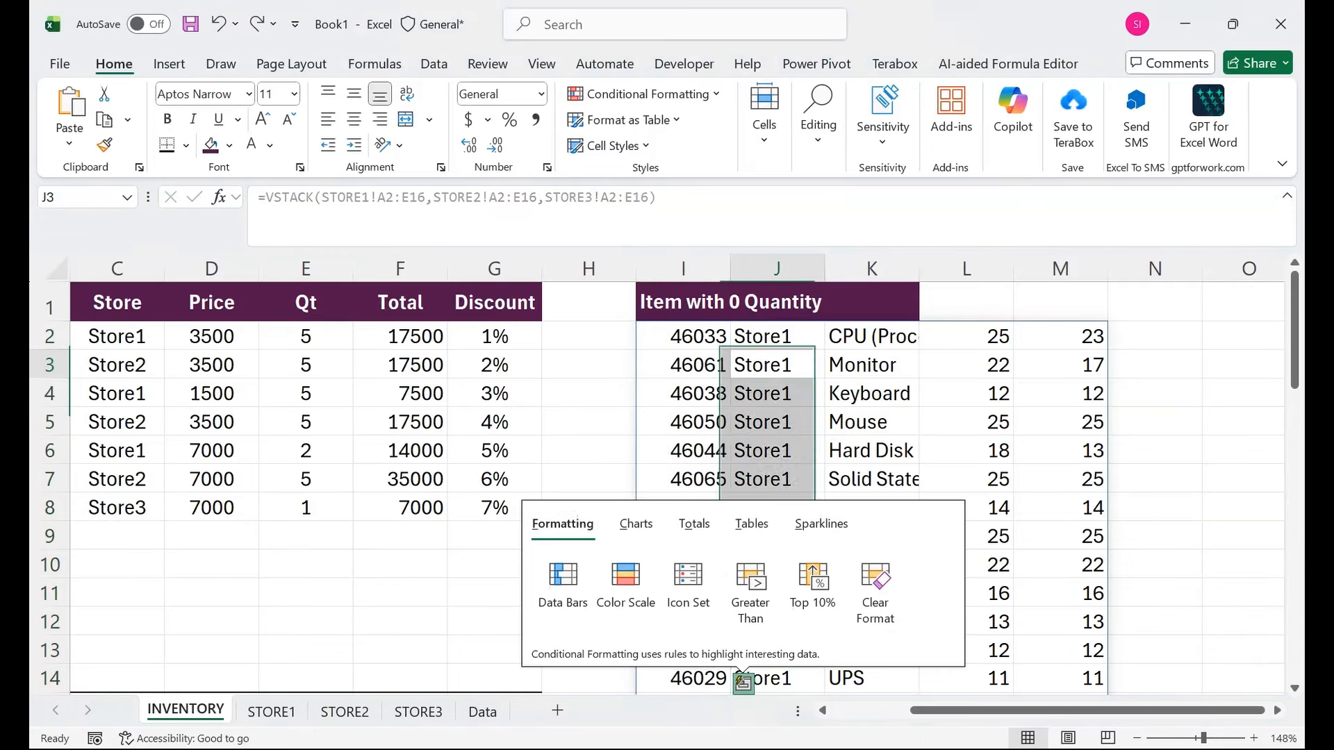
# - Wrap the VSTACK formula in cell I2 in a LET function that assigns the stacked data to the name t
pyautogui.click(683, 336)
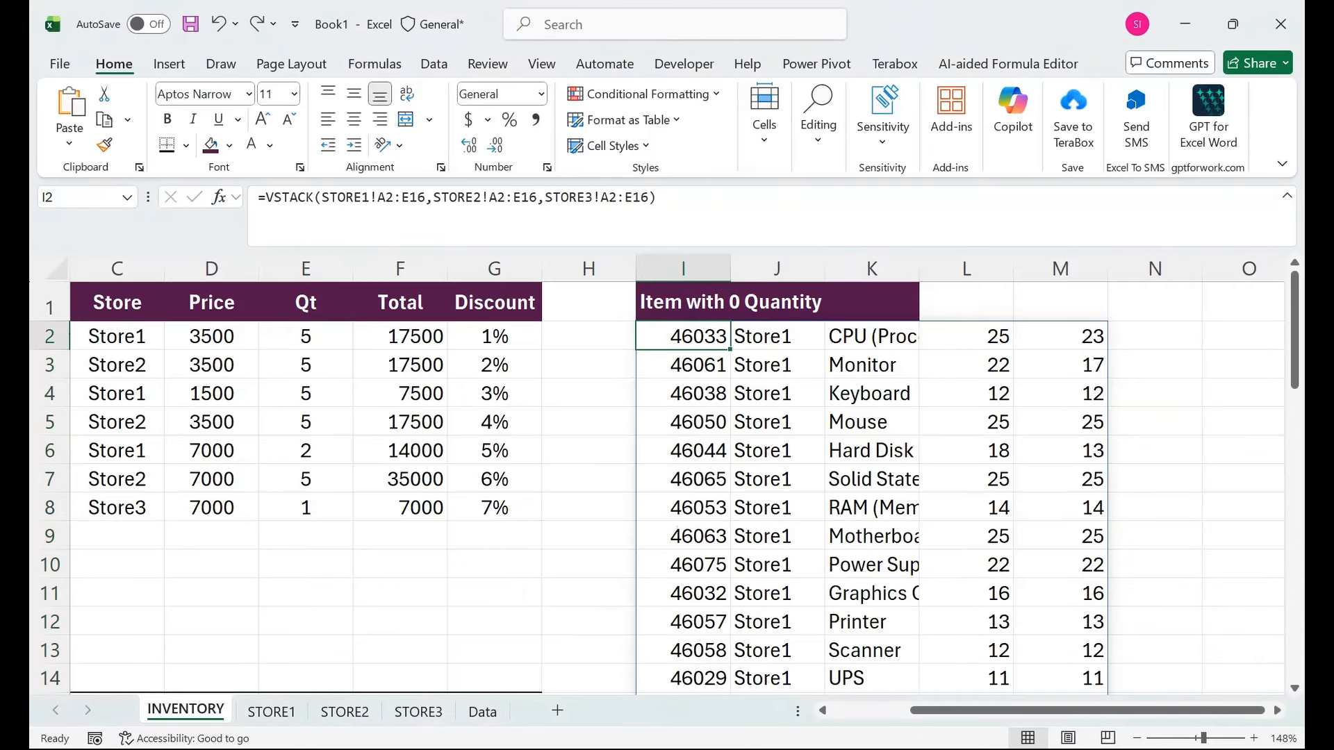
pyautogui.click(265, 198)
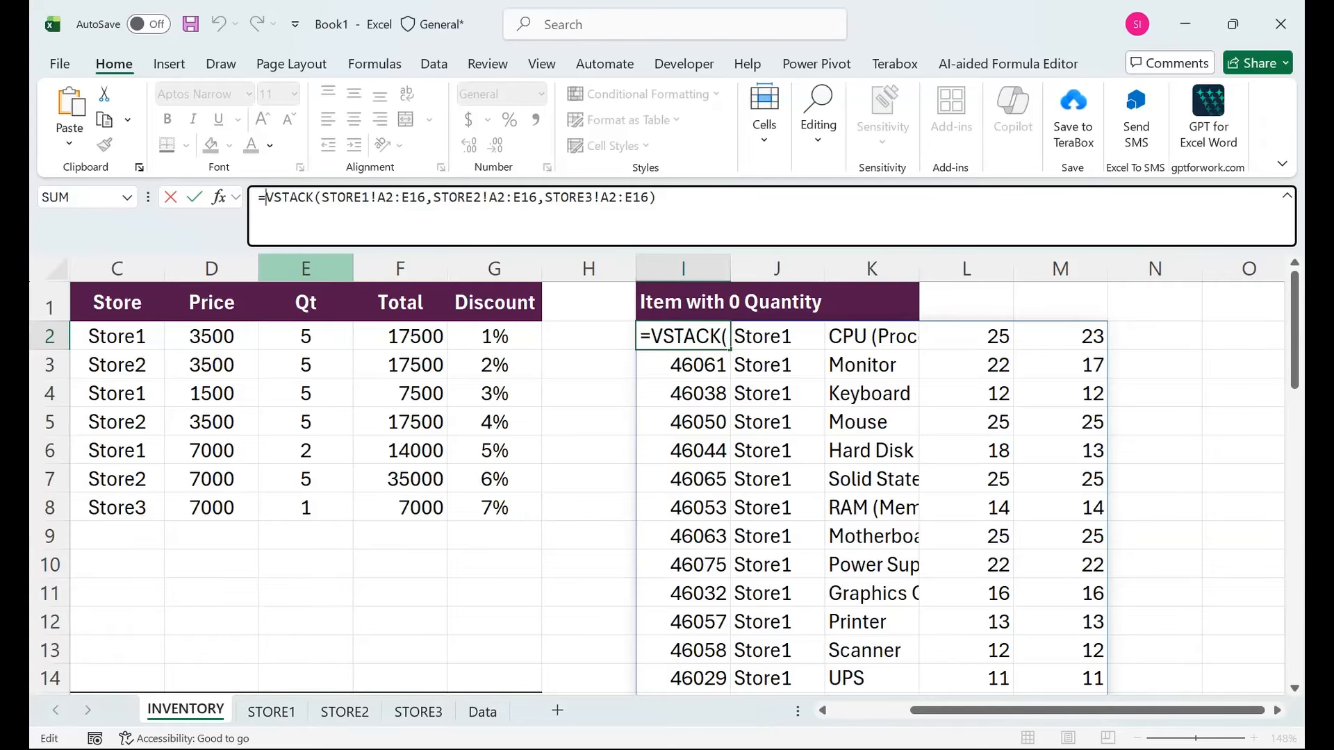
pyautogui.write('let')
pyautogui.press('Tab')
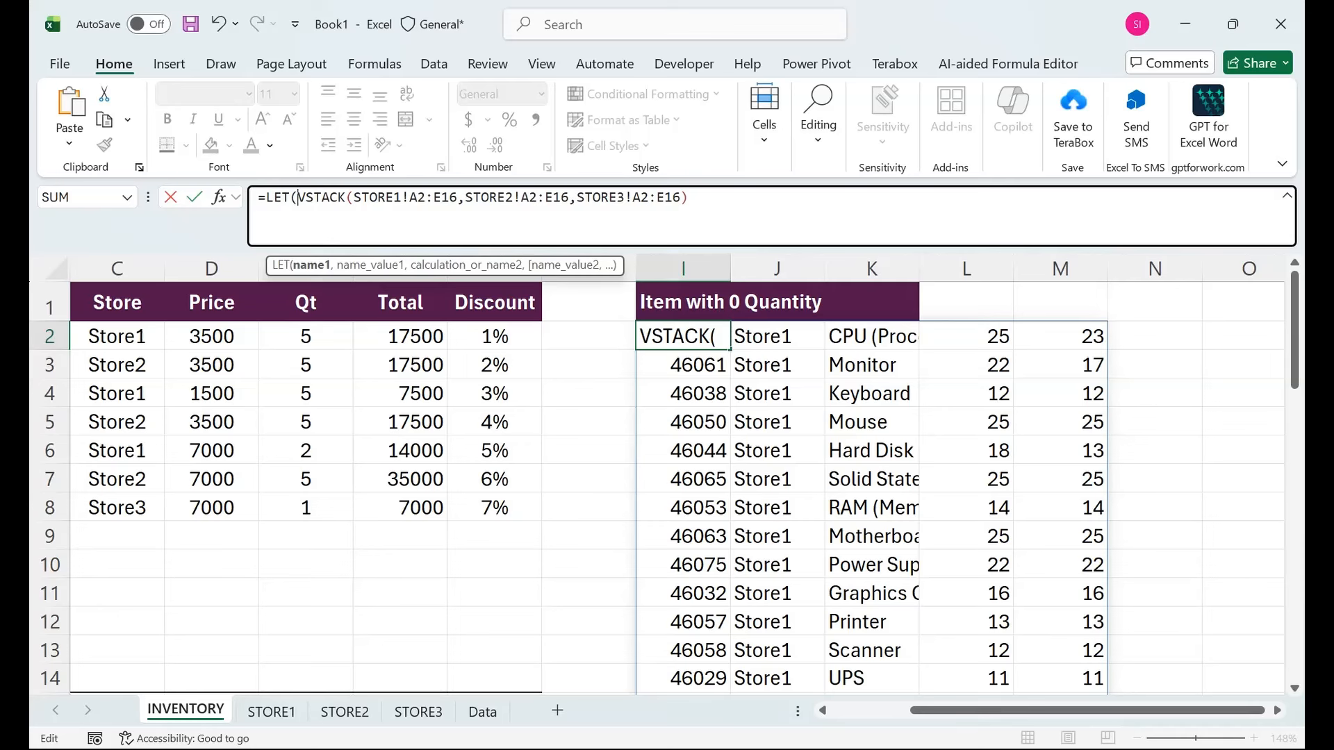
pyautogui.write('t')
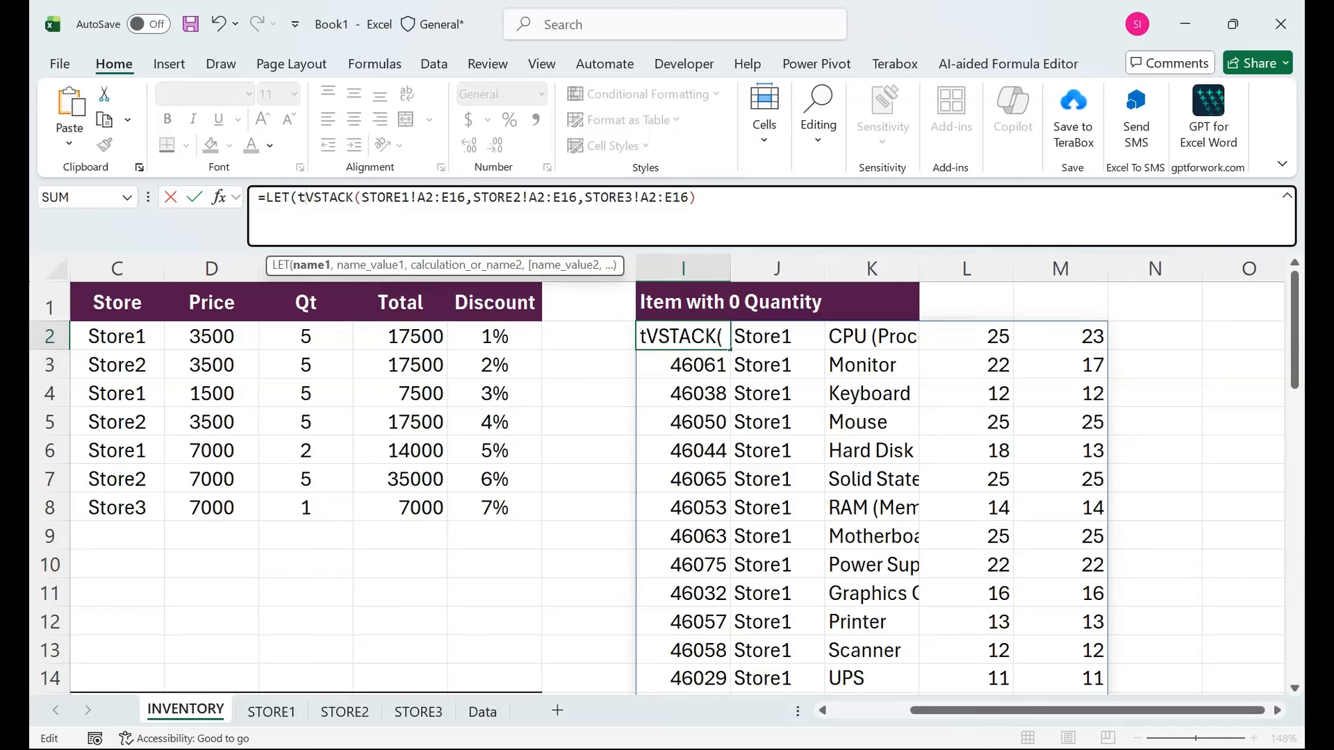
pyautogui.write(',')
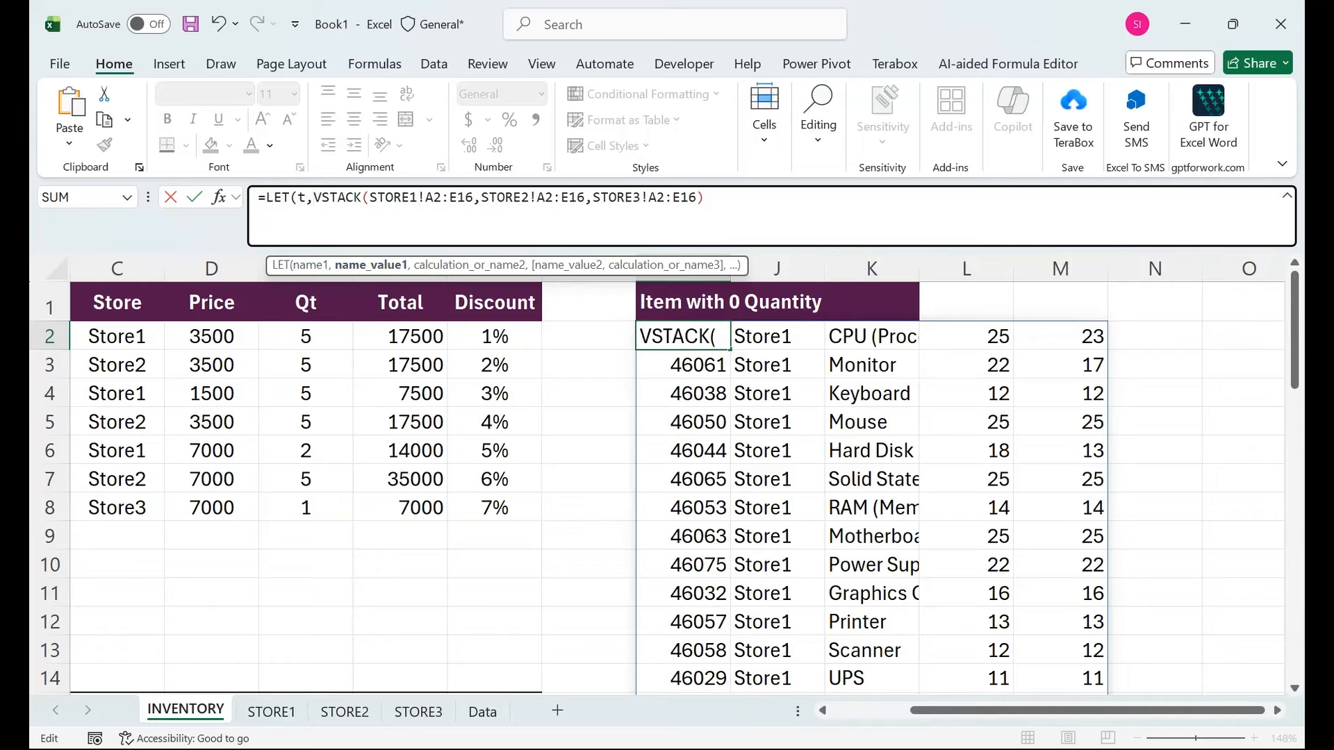
pyautogui.click(705, 197)
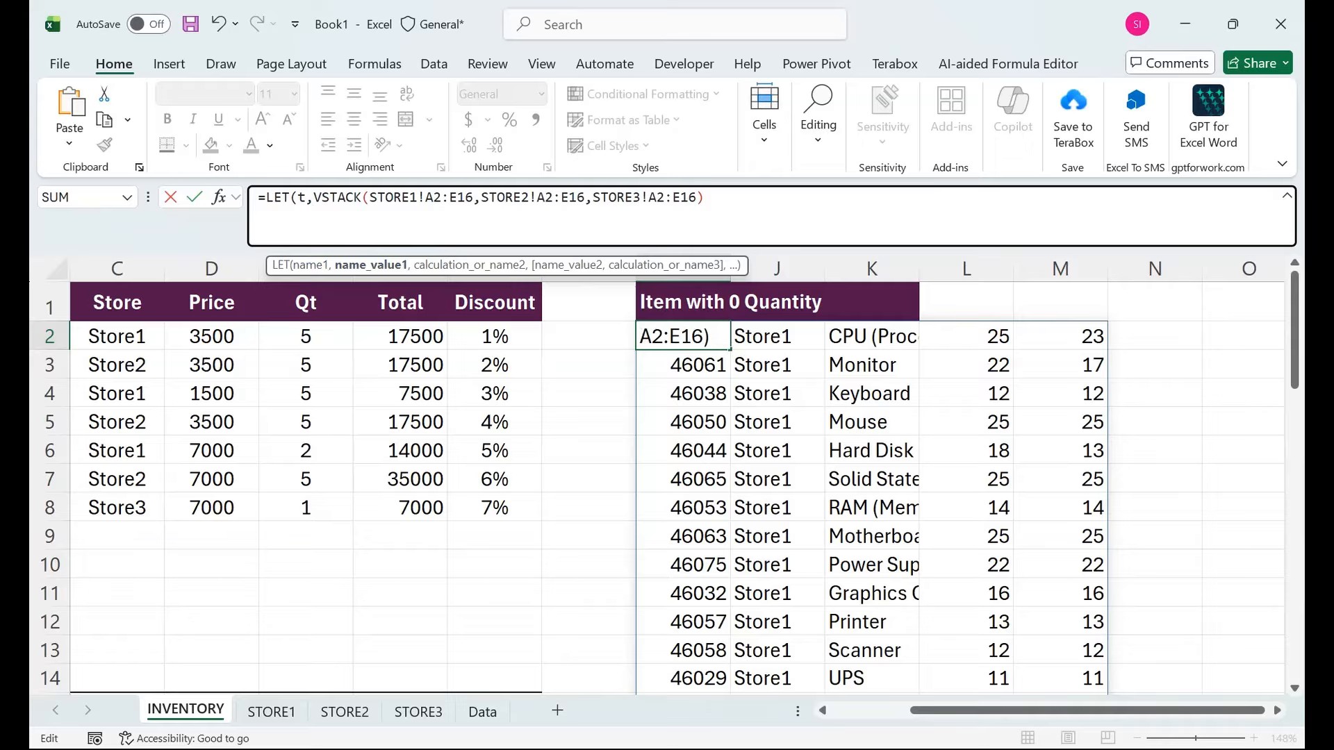
pyautogui.write(',')
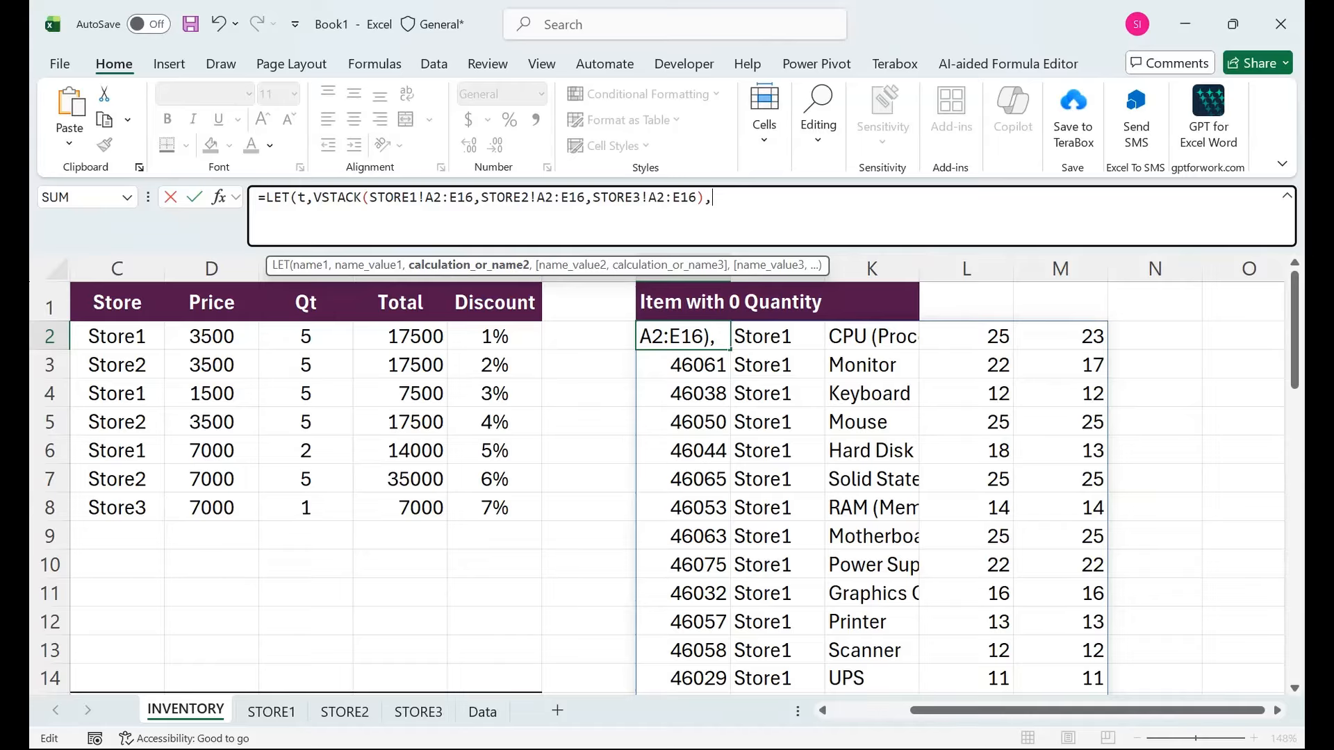
# - Add a FILTER function as the LET calculation, with t as the array to filter
pyautogui.write('filter')
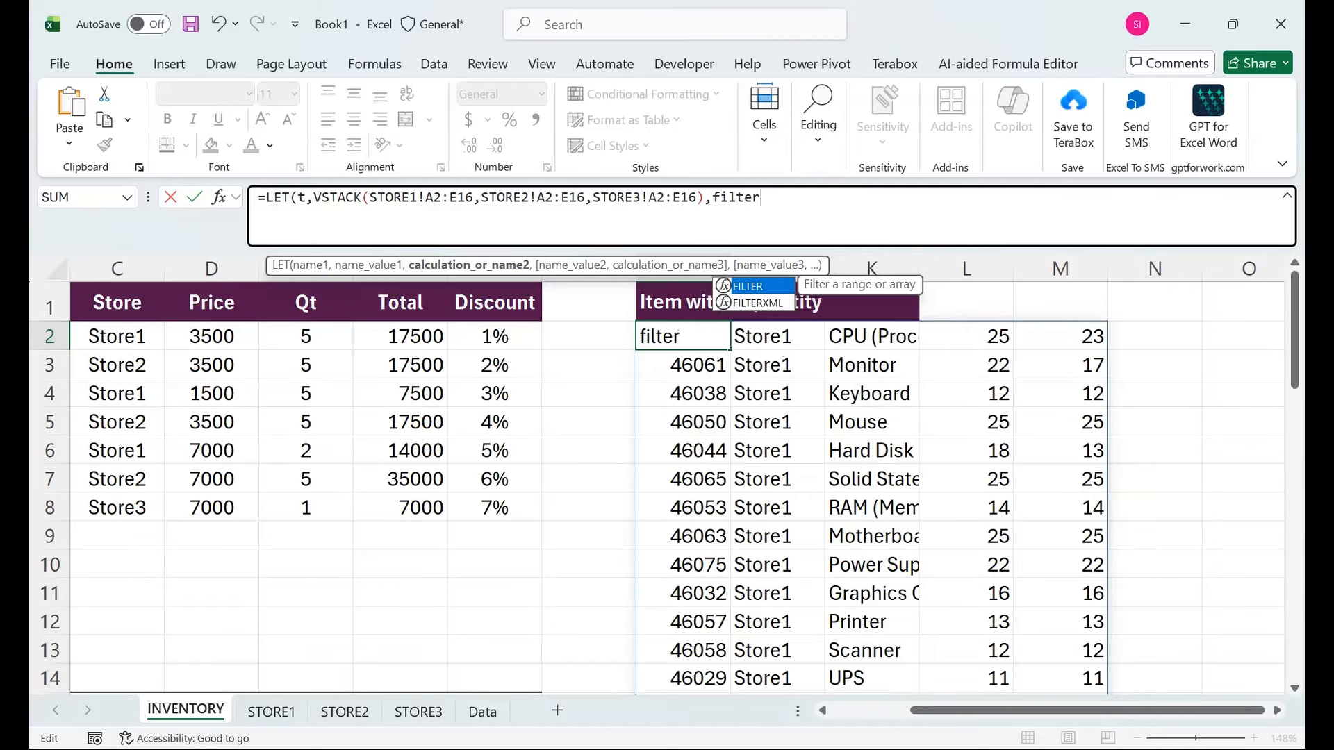
pyautogui.press('Tab')
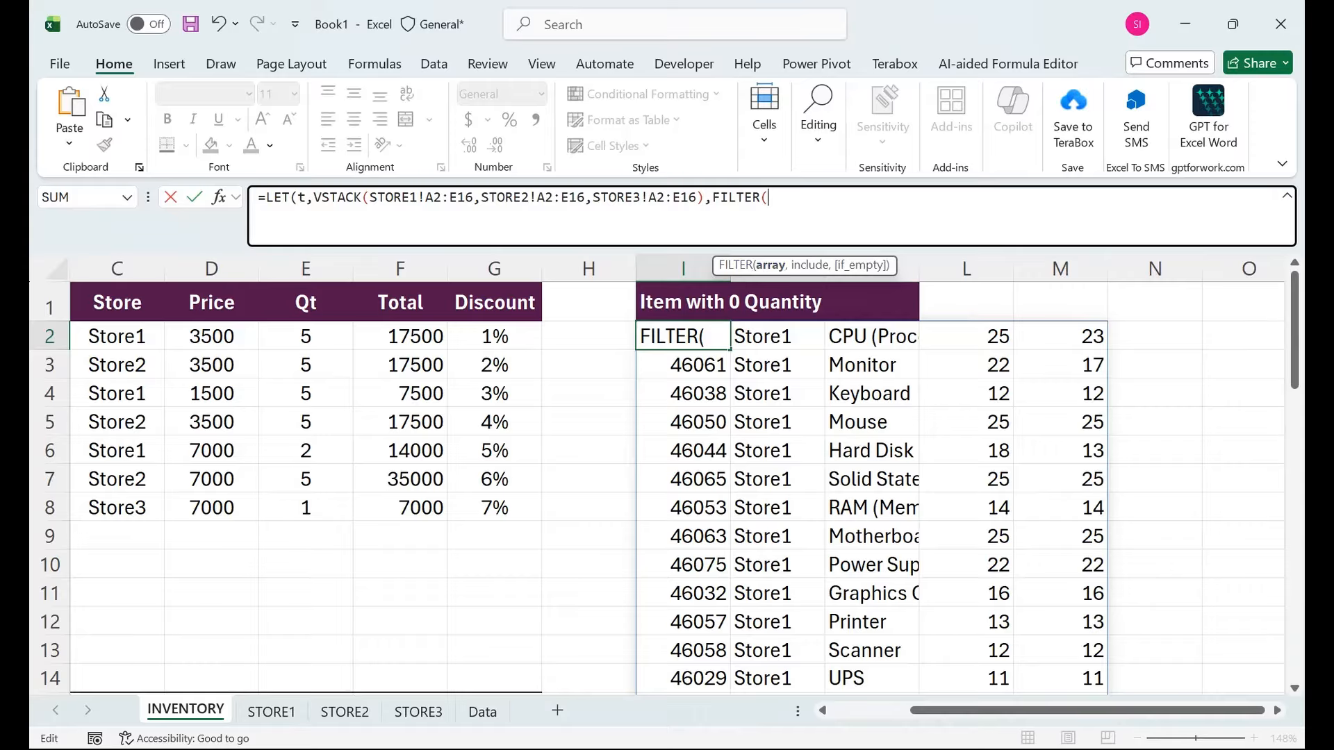
pyautogui.write(',')
pyautogui.press('BackSpace')
pyautogui.write('t,')
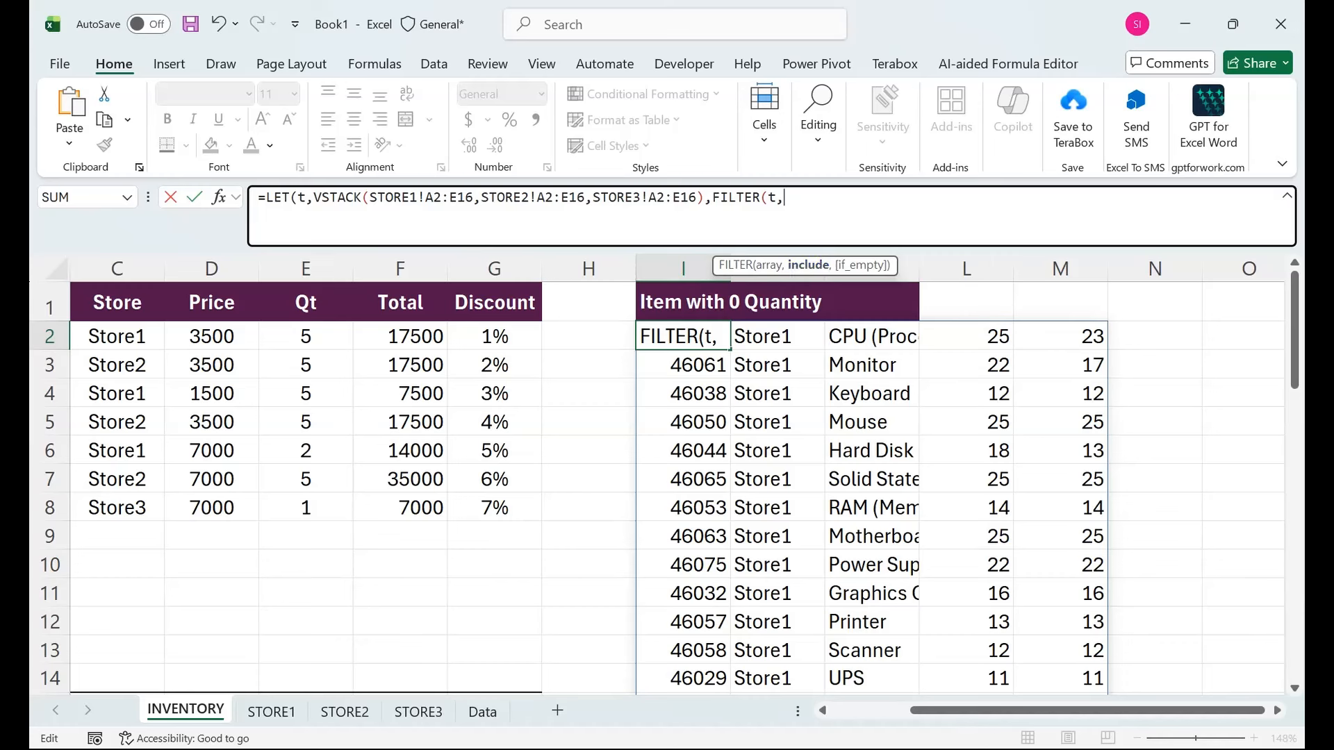
# - Set the FILTER condition to CHOOSECOLS(t,5)=0 and complete the LET formula in cell I2
pyautogui.write('CHOOSE(')
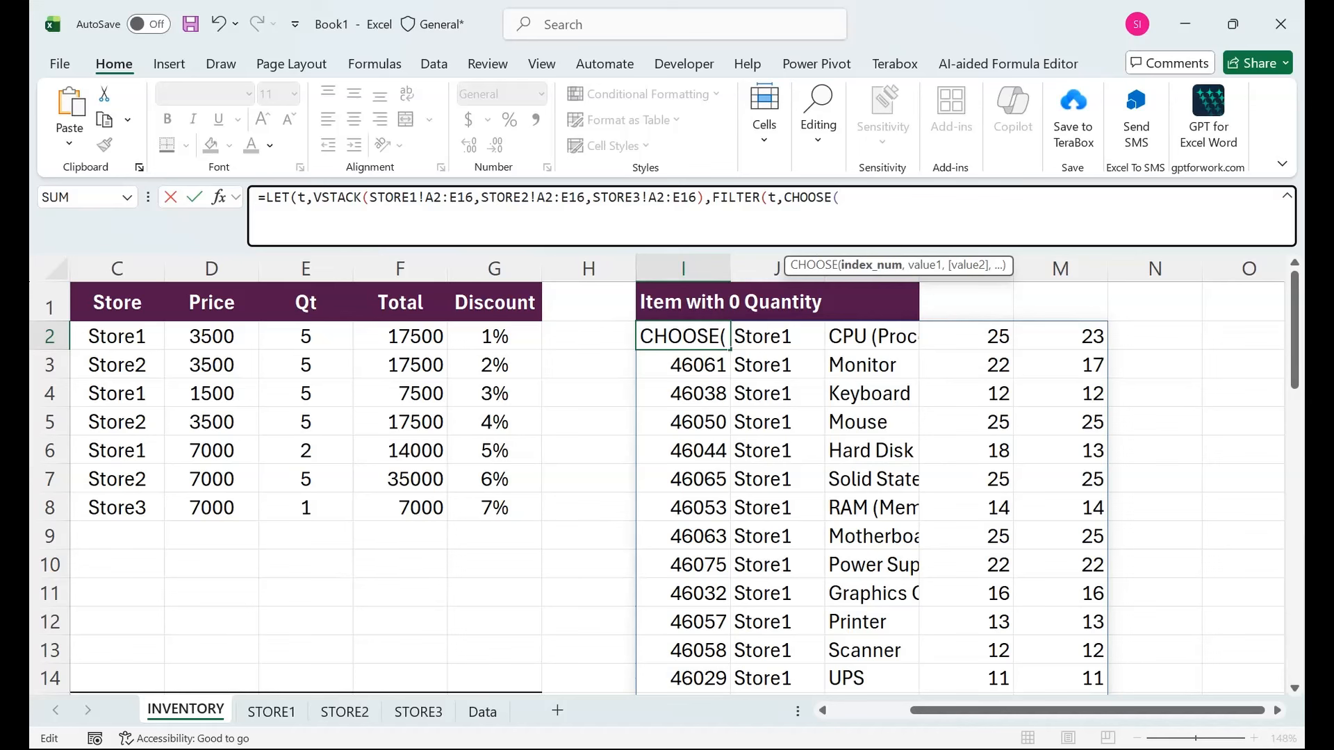
pyautogui.press('BackSpace')
pyautogui.write('COLS(')
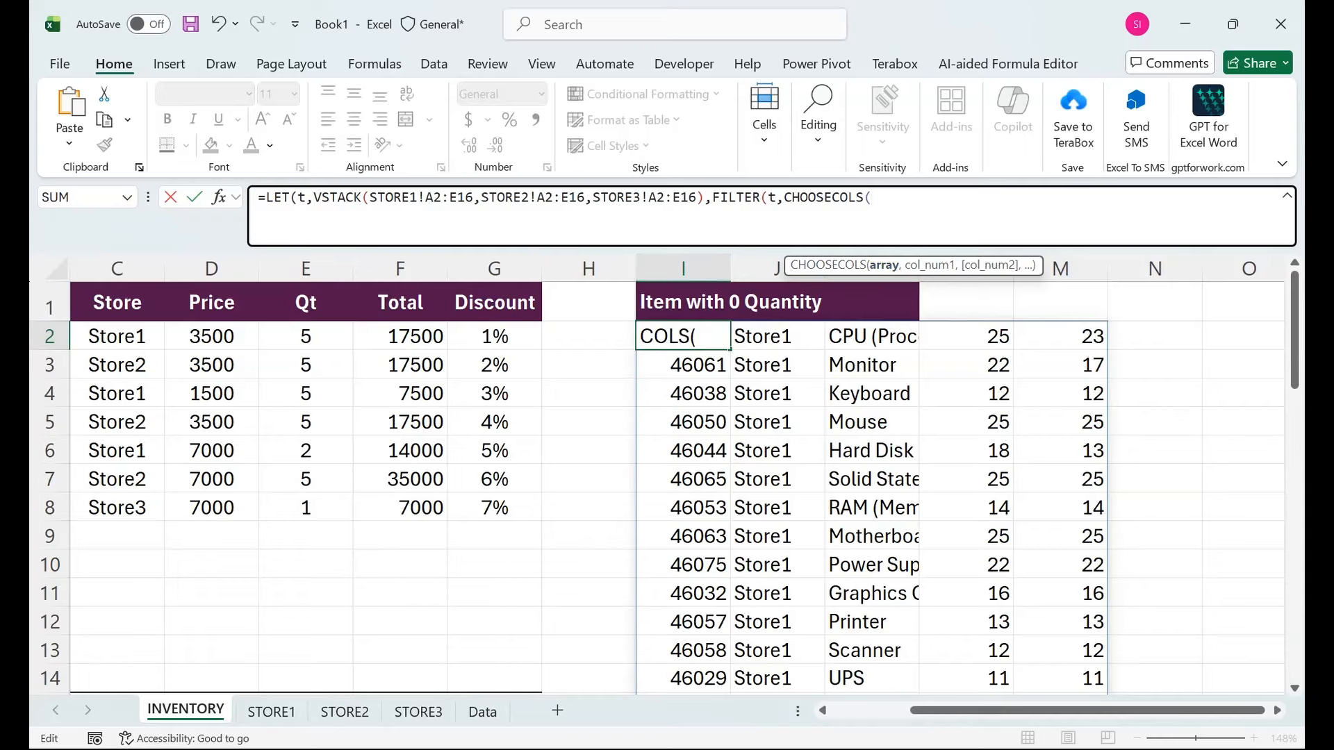
pyautogui.write('t')
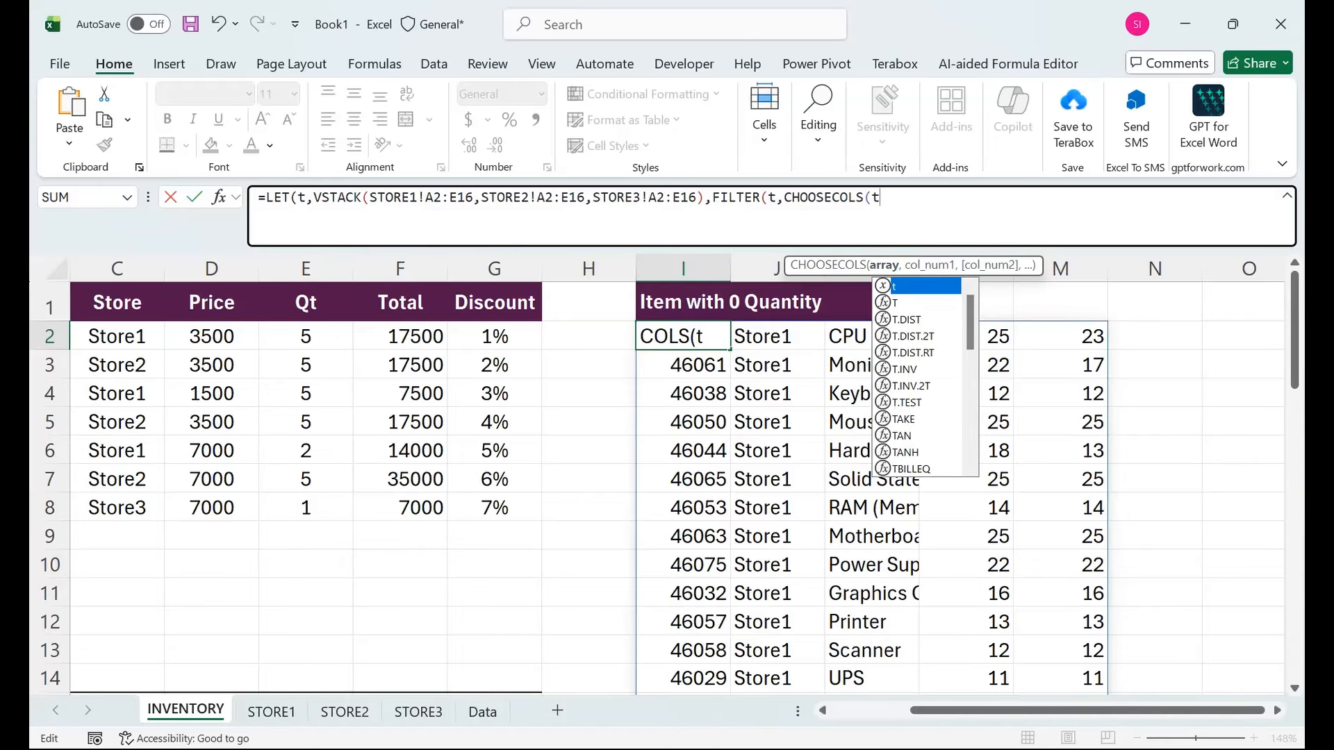
pyautogui.write(',5')
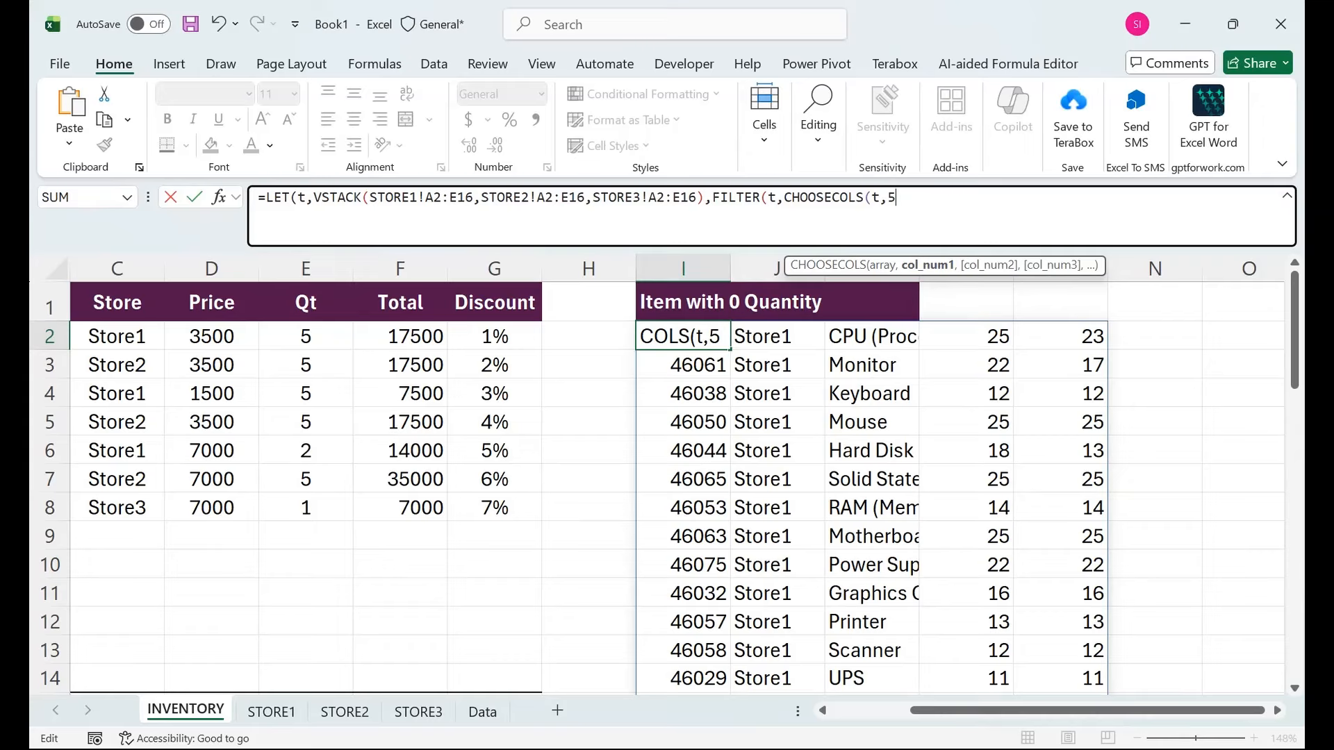
pyautogui.write(')')
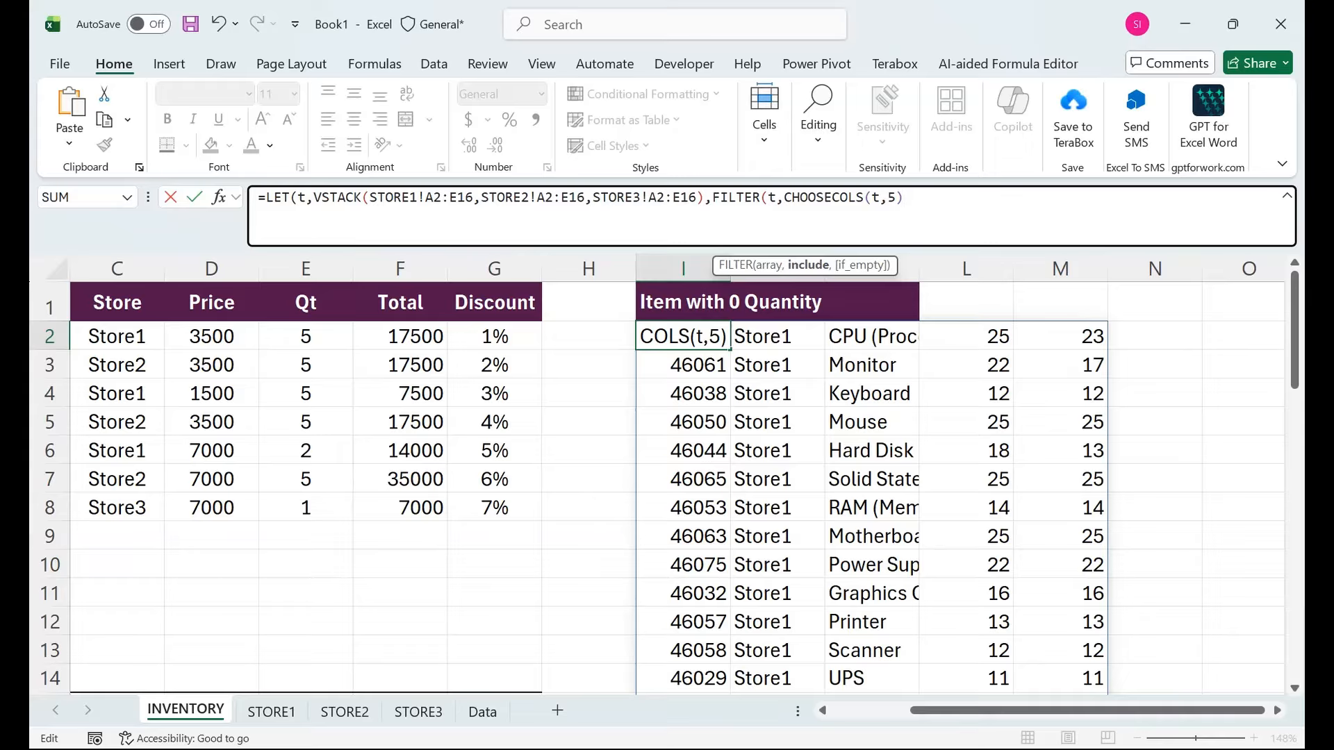
pyautogui.write('=0')
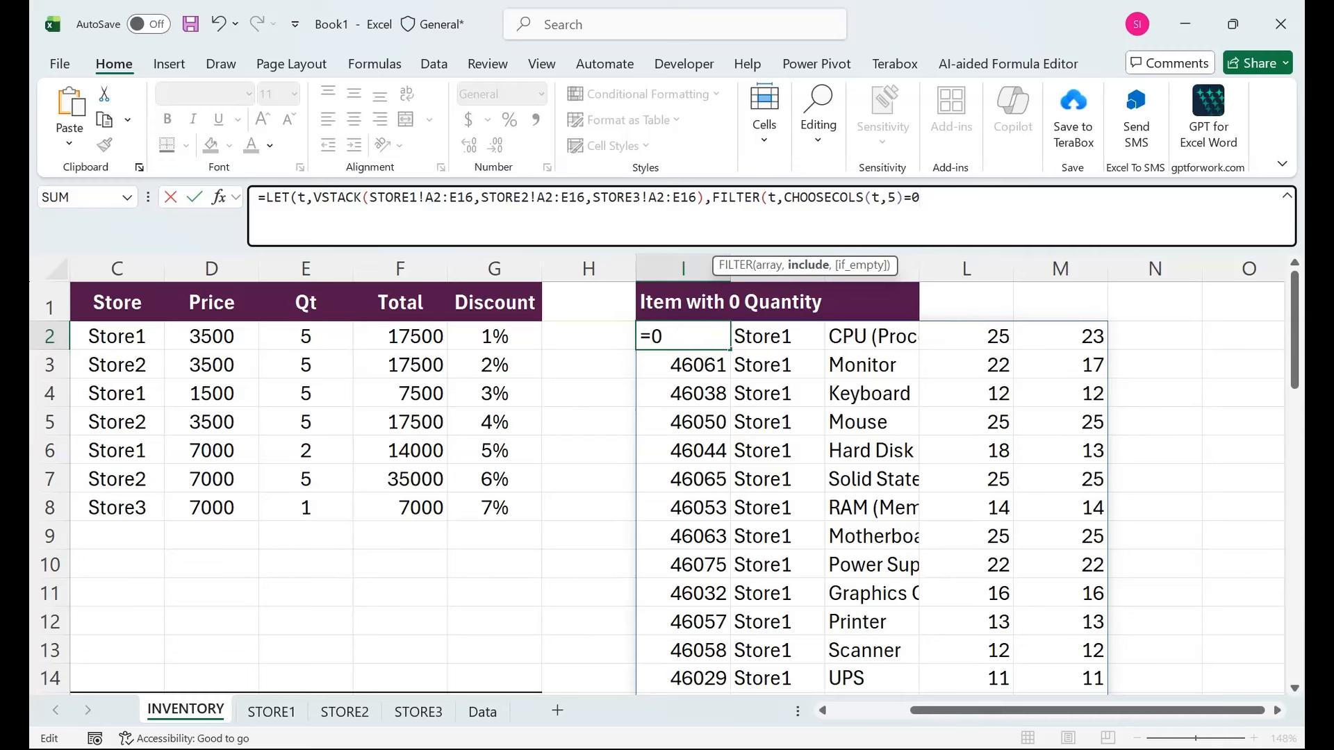
pyautogui.write('_')
pyautogui.press('BackSpace')
pyautogui.write(')')
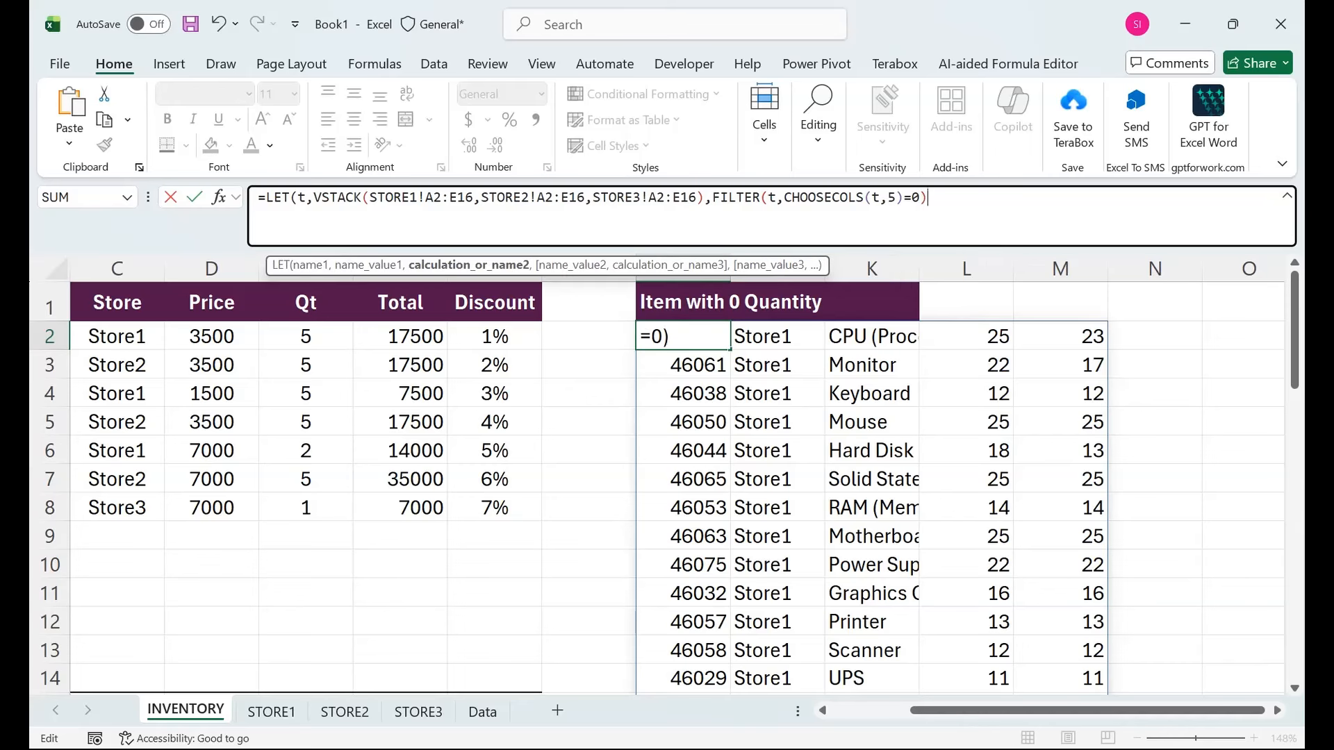
pyautogui.write(')')
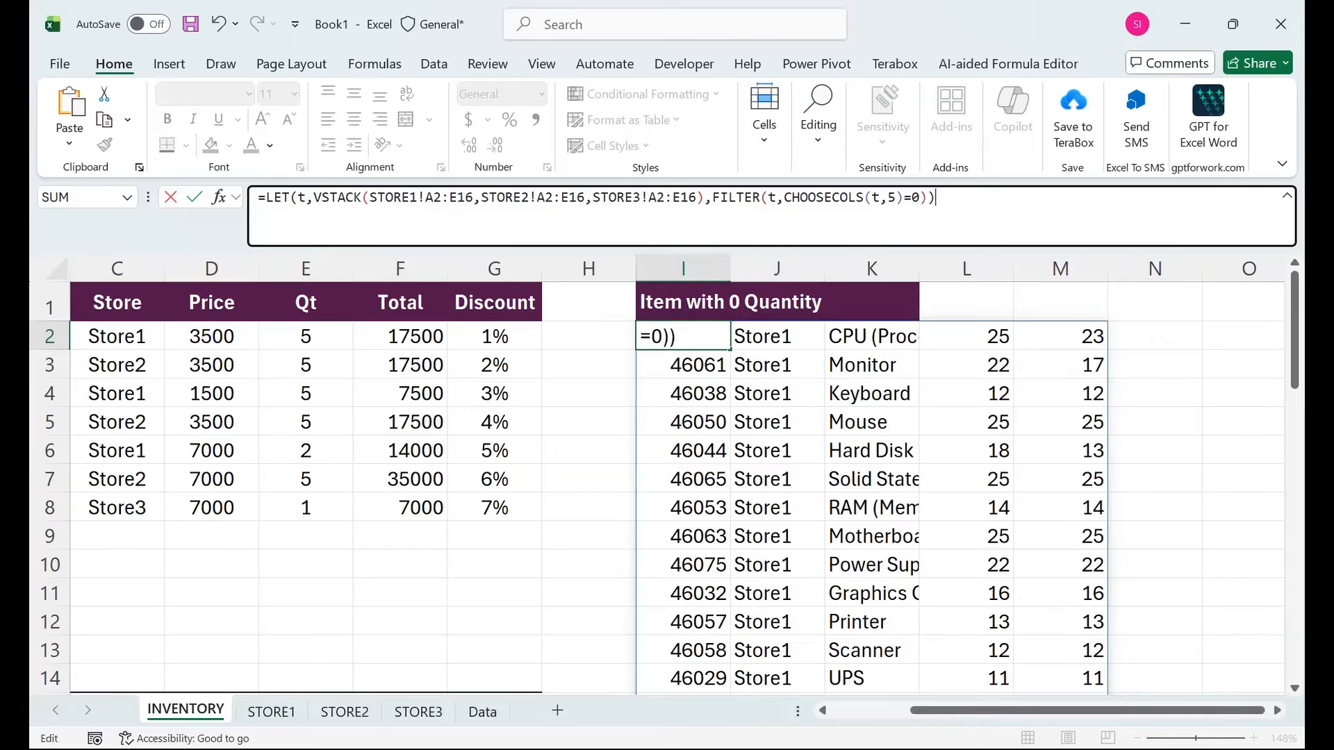
pyautogui.press('Return')
pyautogui.click(683, 336)
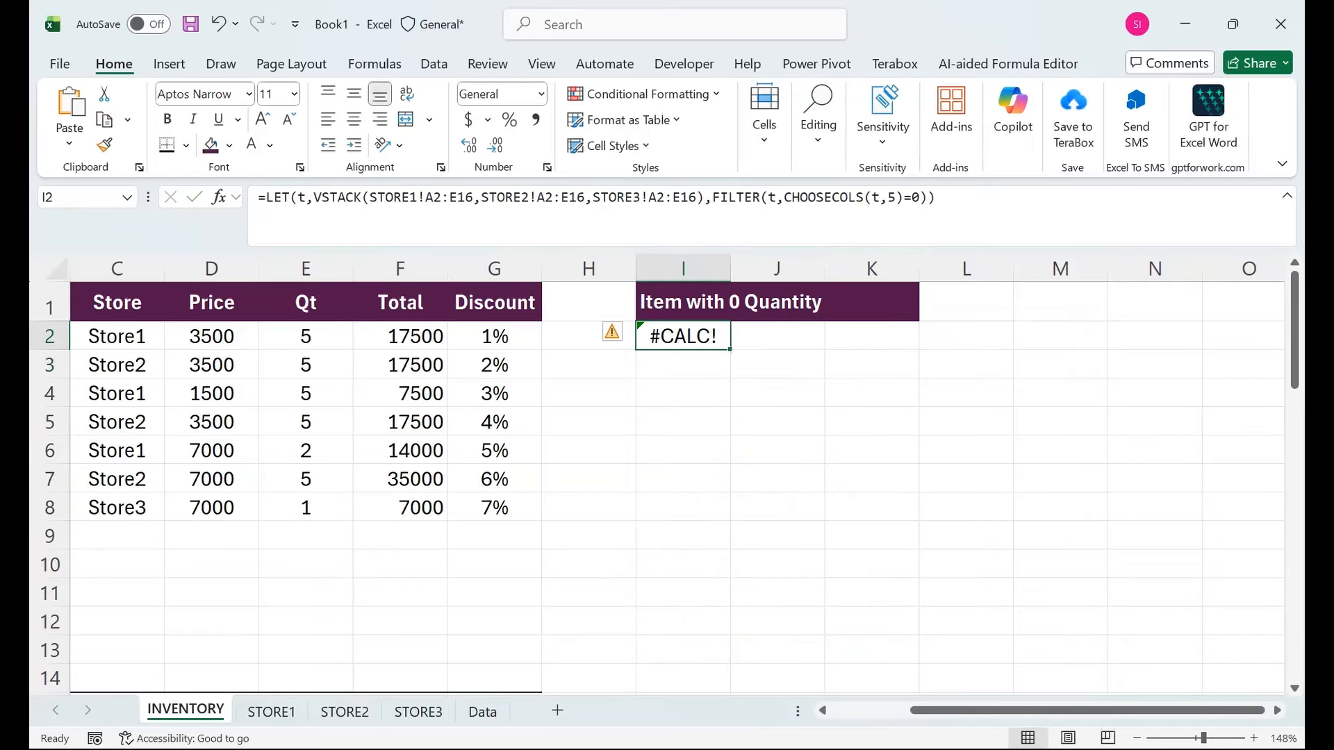
# - Examine the total quantities of the items on the STORE3, STORE2 and STORE1 sheets
pyautogui.moveTo(400, 450); pyautogui.dragTo(84, 507)
pyautogui.click(241, 450)
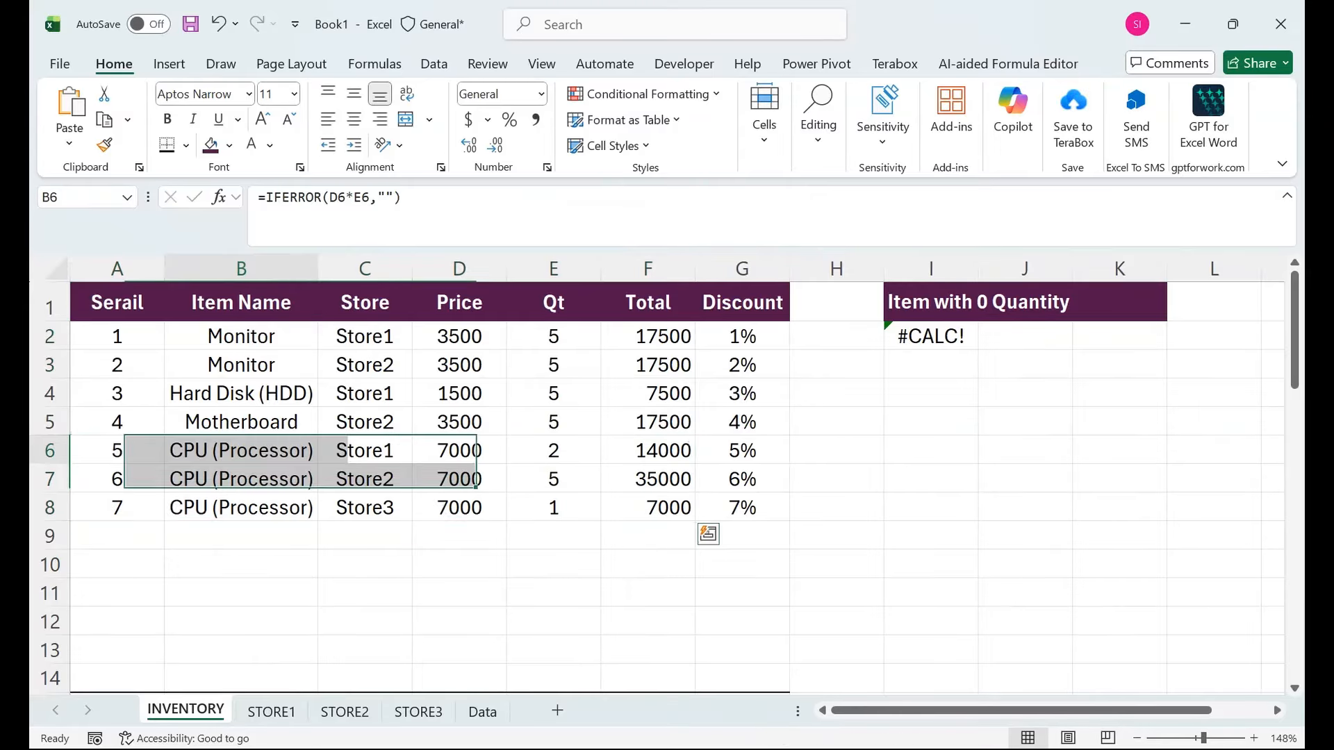
pyautogui.click(418, 711)
pyautogui.moveTo(619, 408); pyautogui.dragTo(619, 296)
pyautogui.click(348, 547)
pyautogui.click(345, 711)
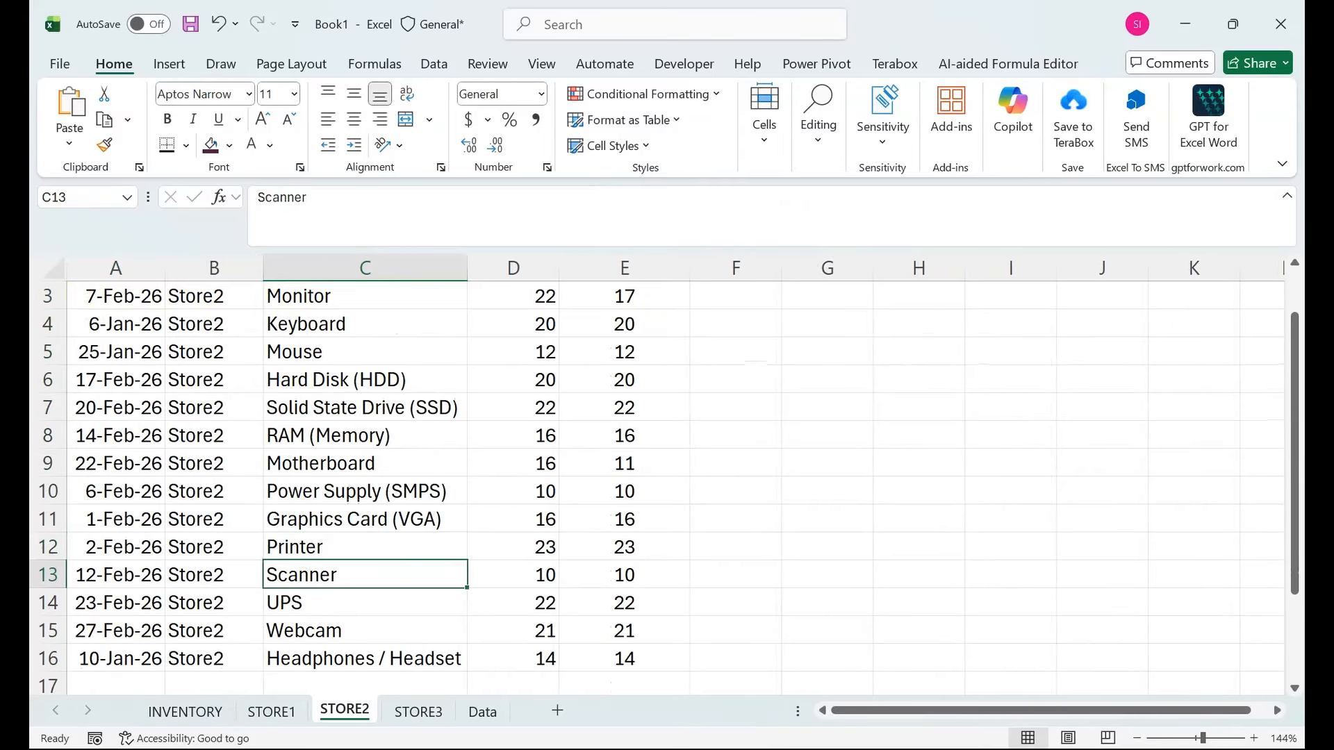
pyautogui.moveTo(348, 378); pyautogui.dragTo(365, 290)
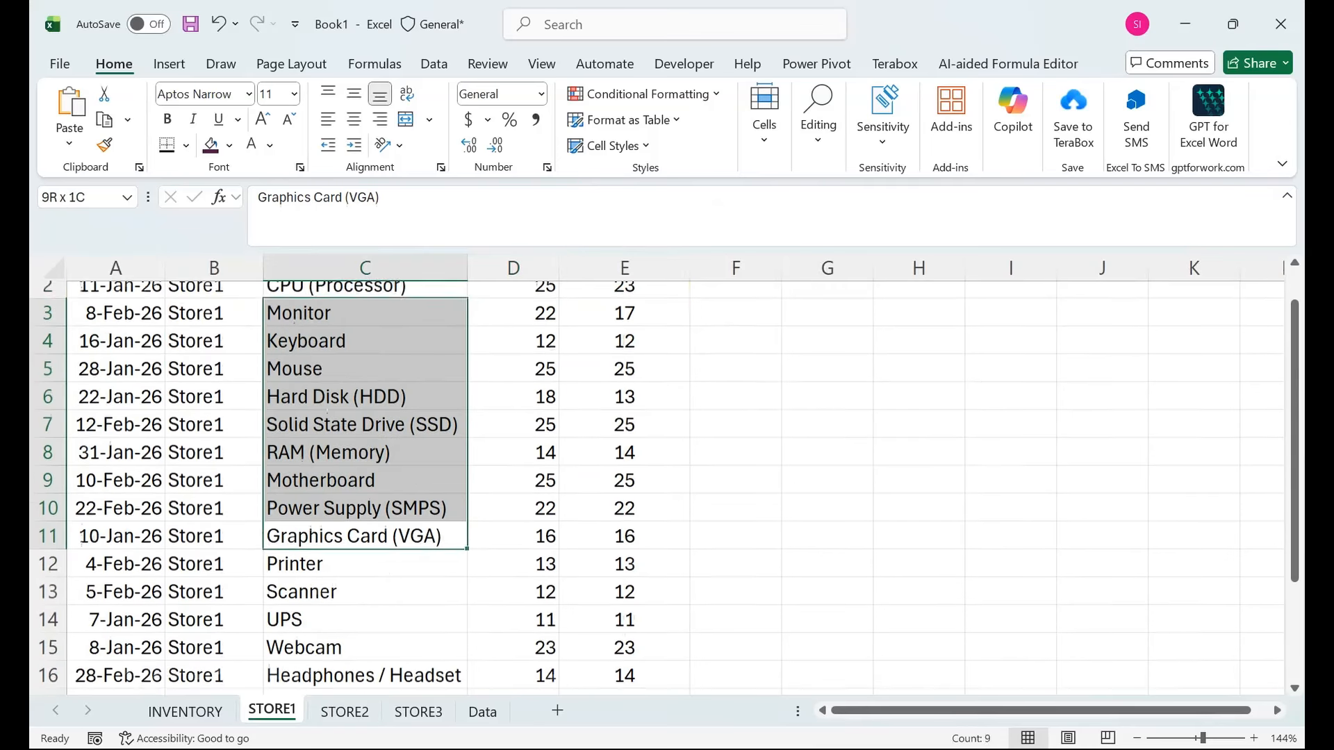
pyautogui.moveTo(364, 310); pyautogui.dragTo(365, 324)
pyautogui.click(214, 323)
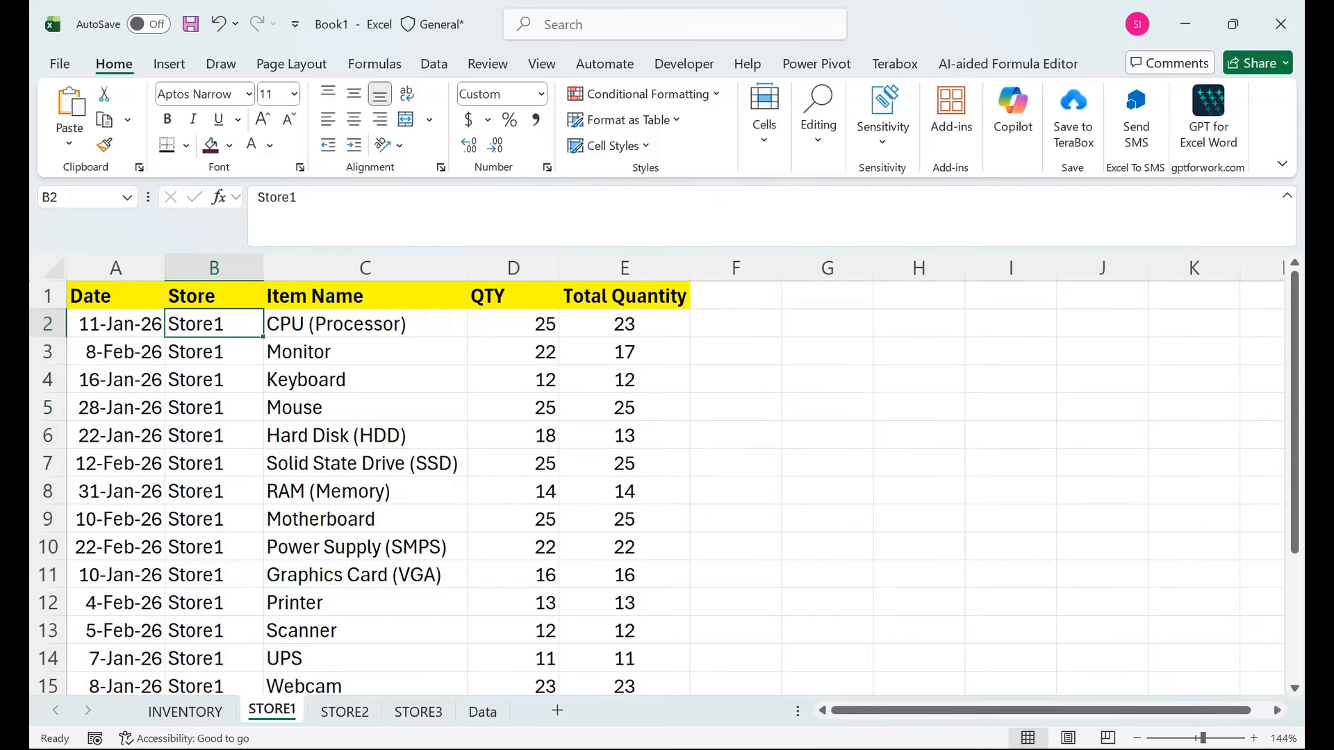
# - Add an entry in row 9 of the INVENTORY sheet with Scanner as the item and Store1 as the store
pyautogui.click(186, 711)
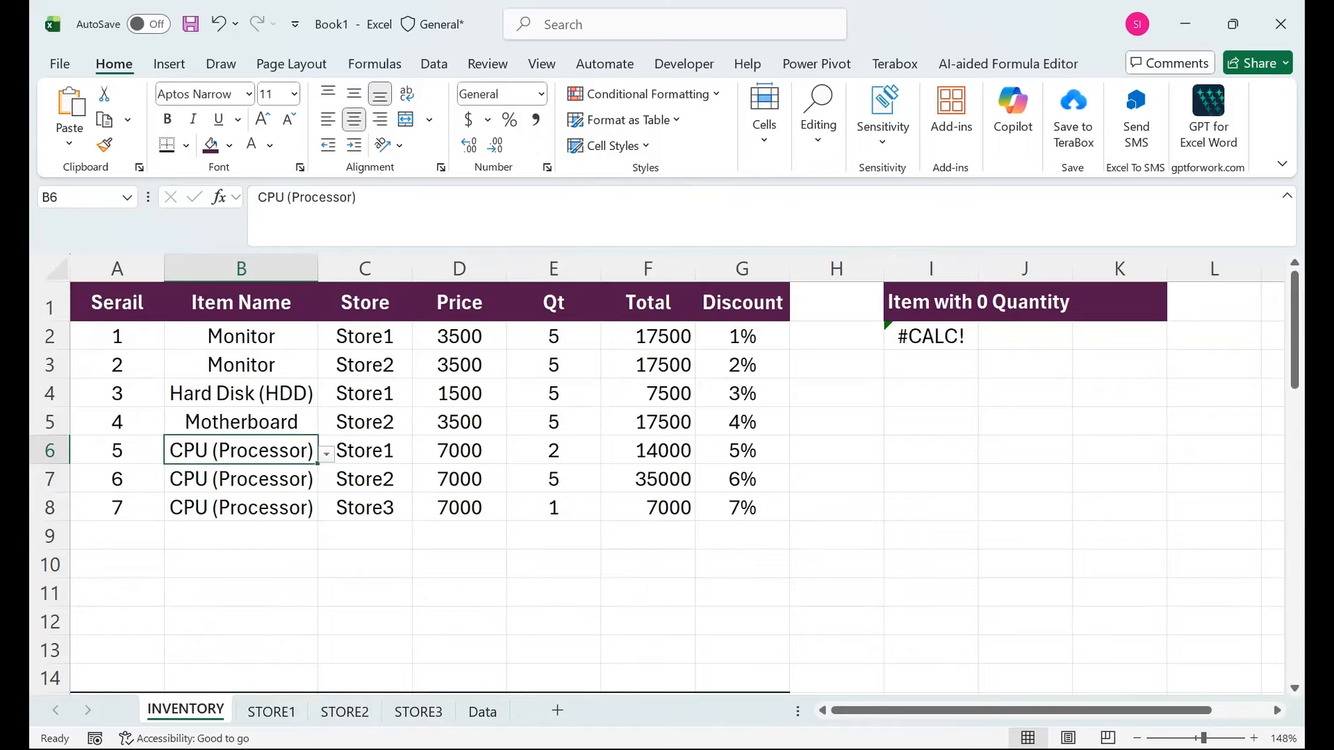
pyautogui.click(116, 535)
pyautogui.click(241, 535)
pyautogui.click(327, 540)
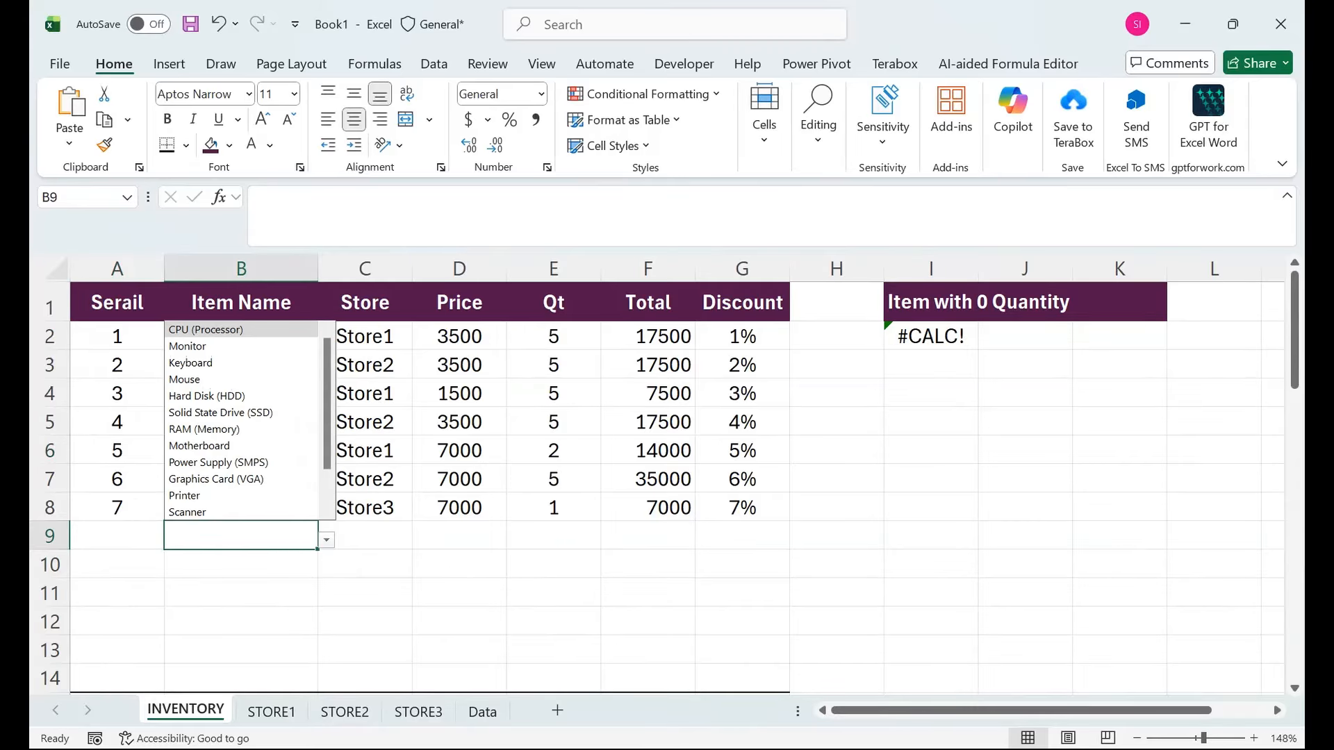
pyautogui.click(233, 510)
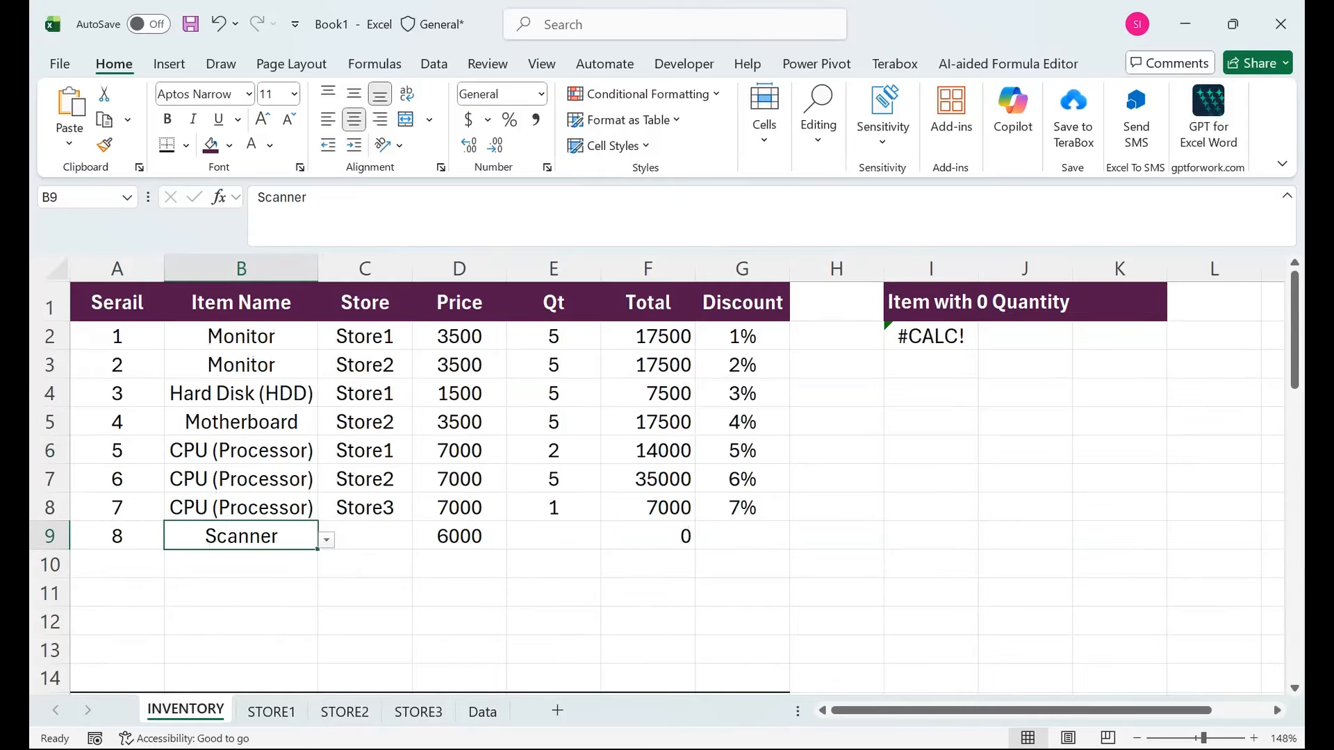
pyautogui.click(364, 535)
pyautogui.hotkey('alt', 'Down')
pyautogui.press('Down')
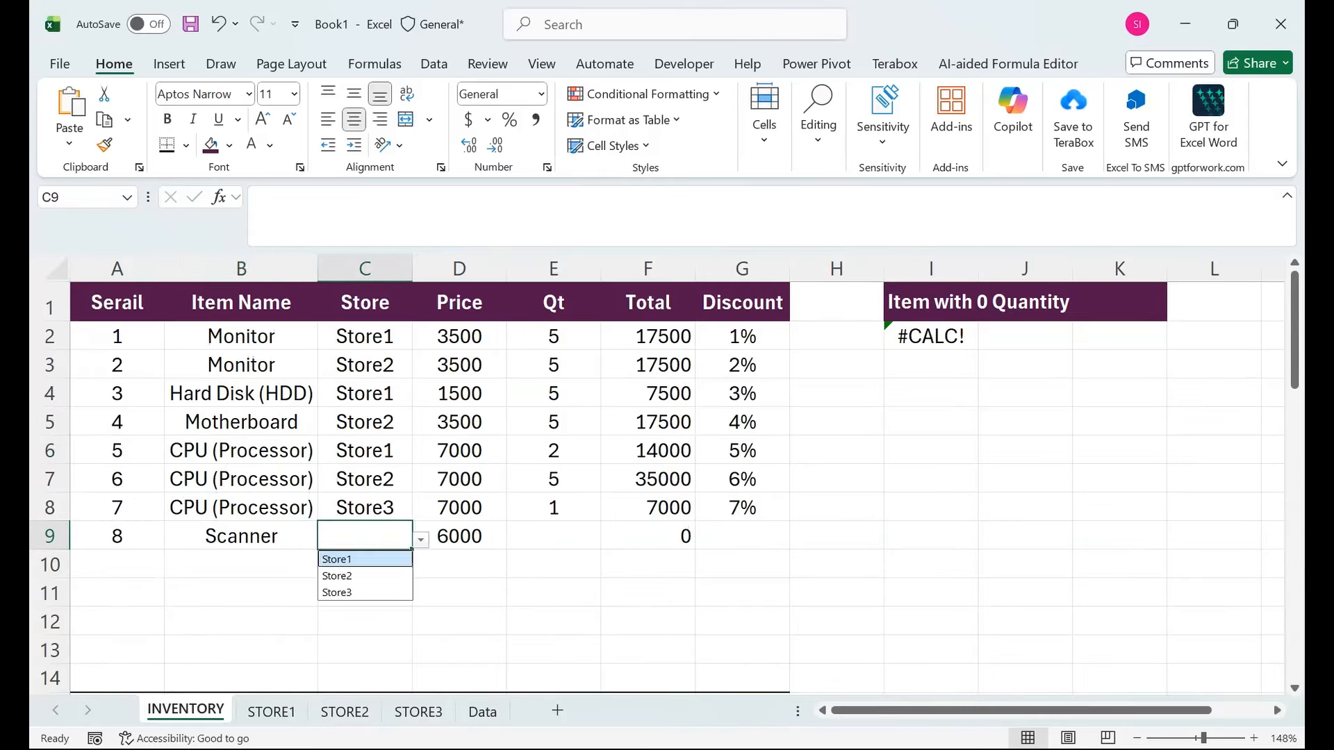
pyautogui.press('Return')
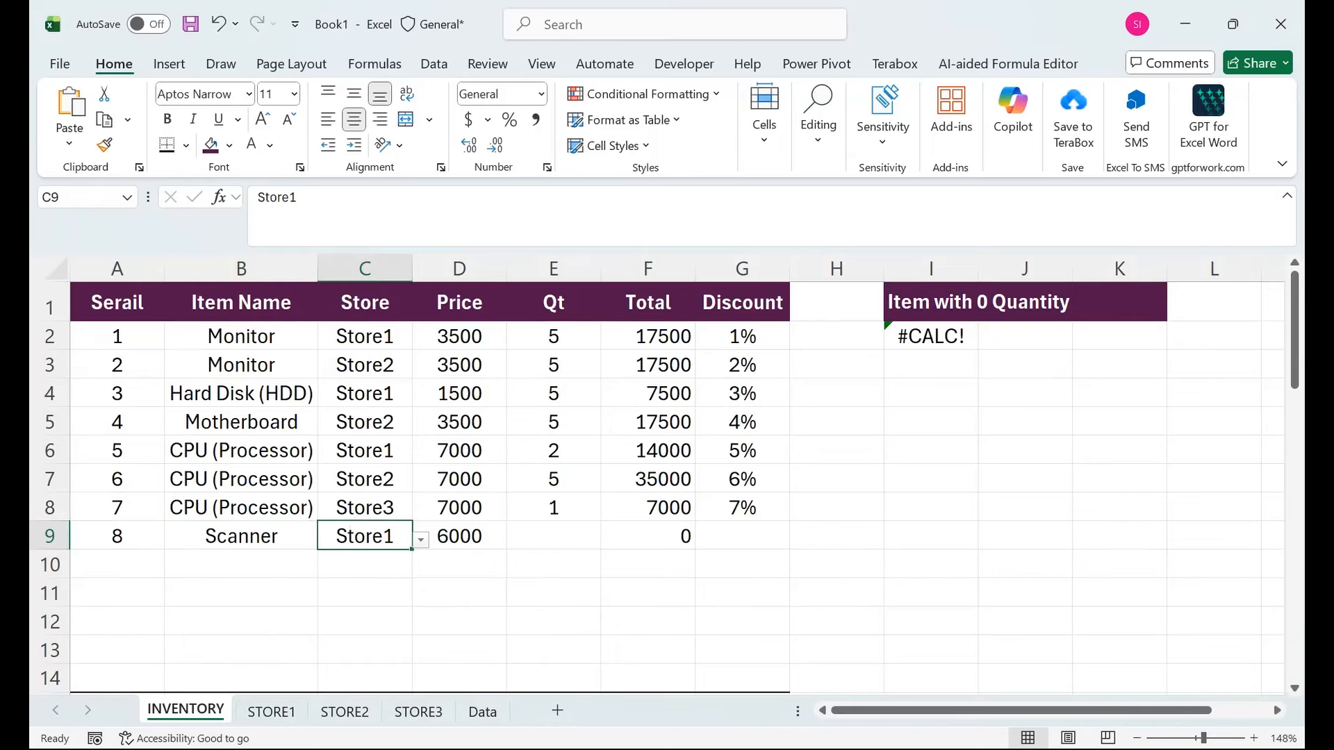
# - Check the Scanner stock on the STORE1 sheet and enter a quantity of 12 for the Scanner row on INVENTORY
pyautogui.click(272, 711)
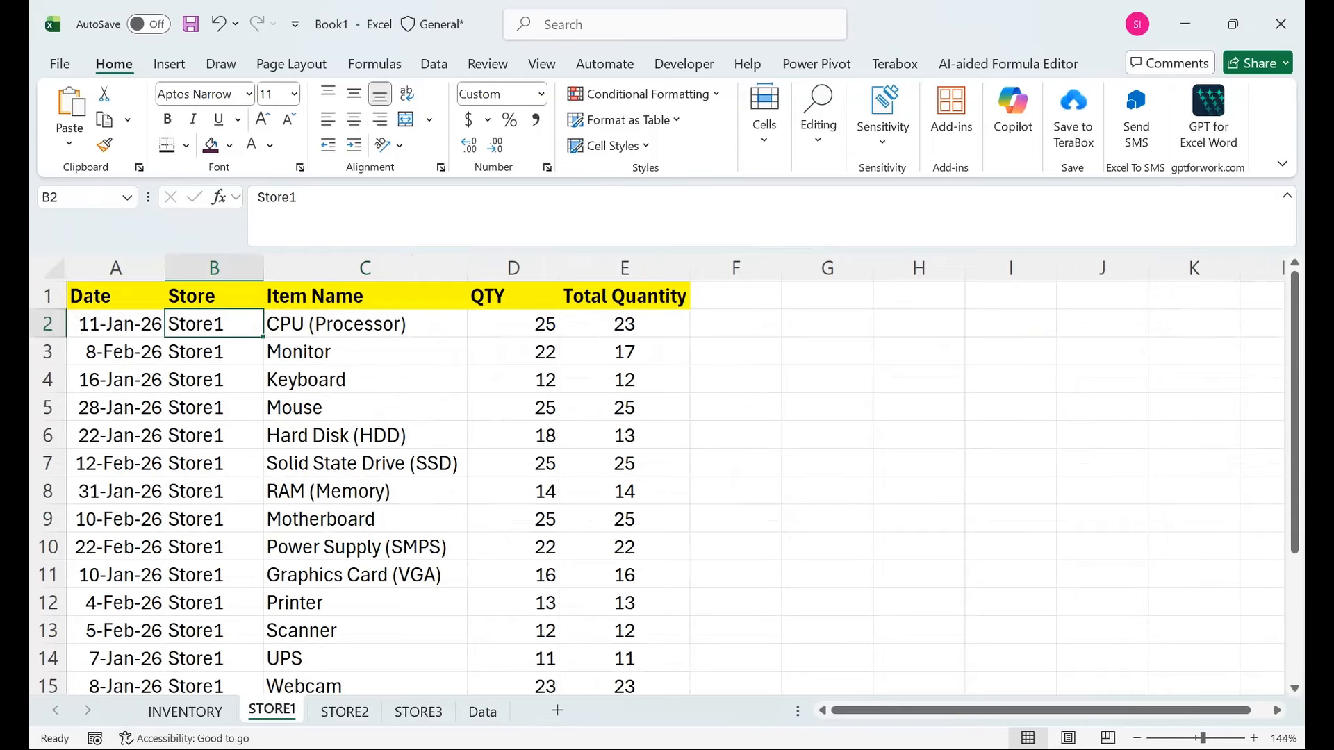
pyautogui.click(365, 658)
pyautogui.hotkey('ctrl', 'shift', 'Down')
pyautogui.hotkey('ctrl', 'shift', 'Up')
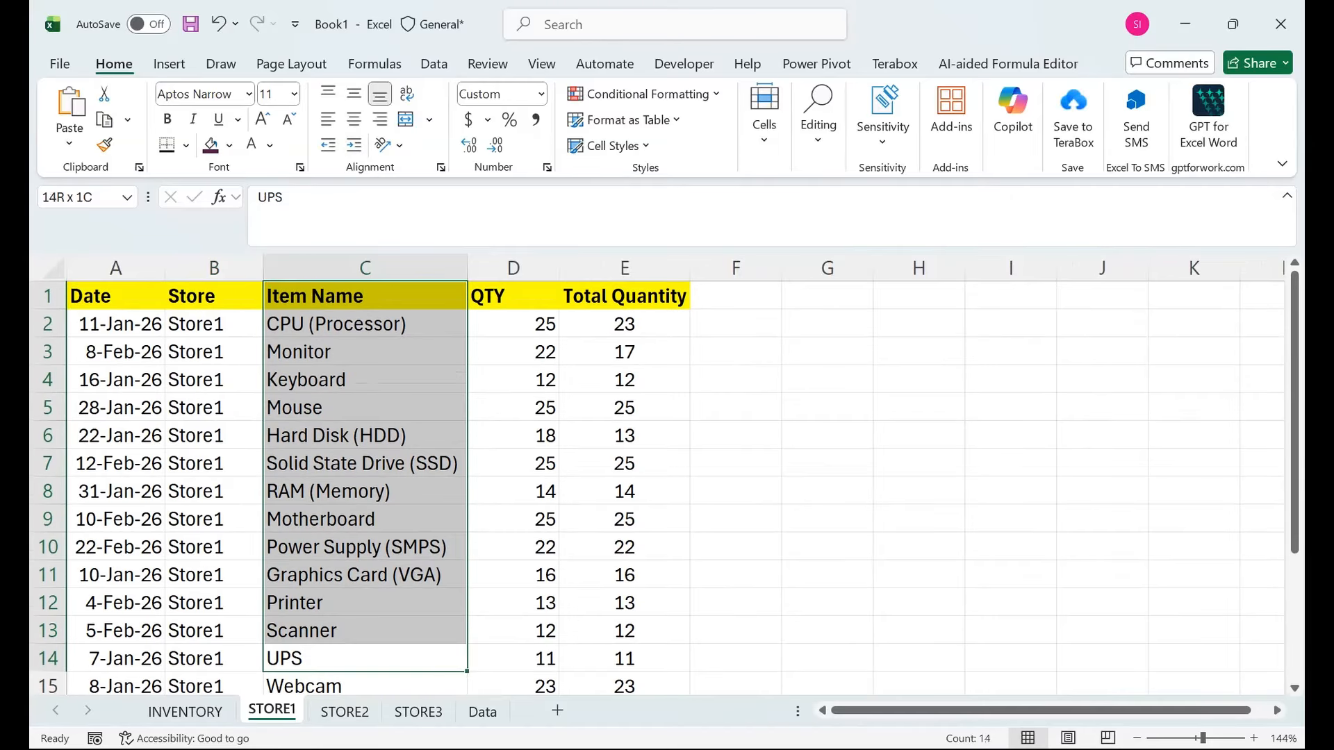
pyautogui.click(365, 435)
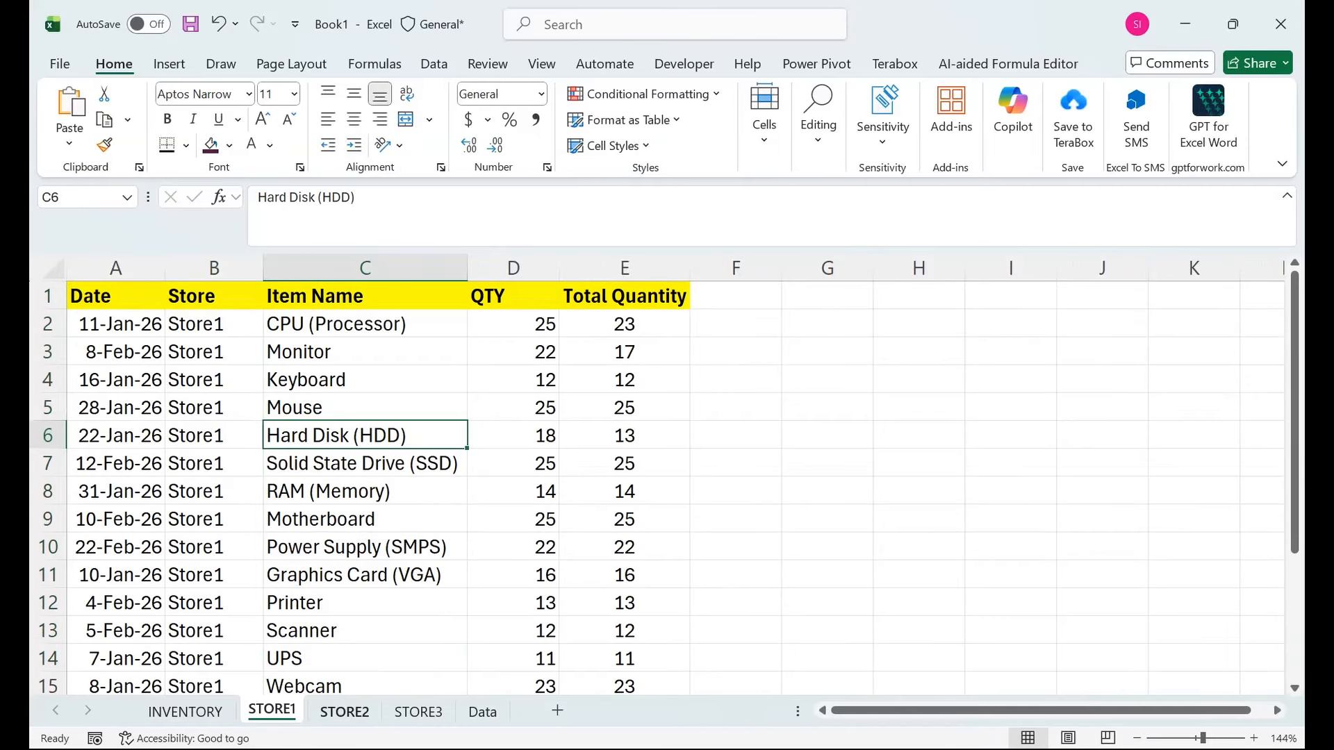
pyautogui.click(184, 711)
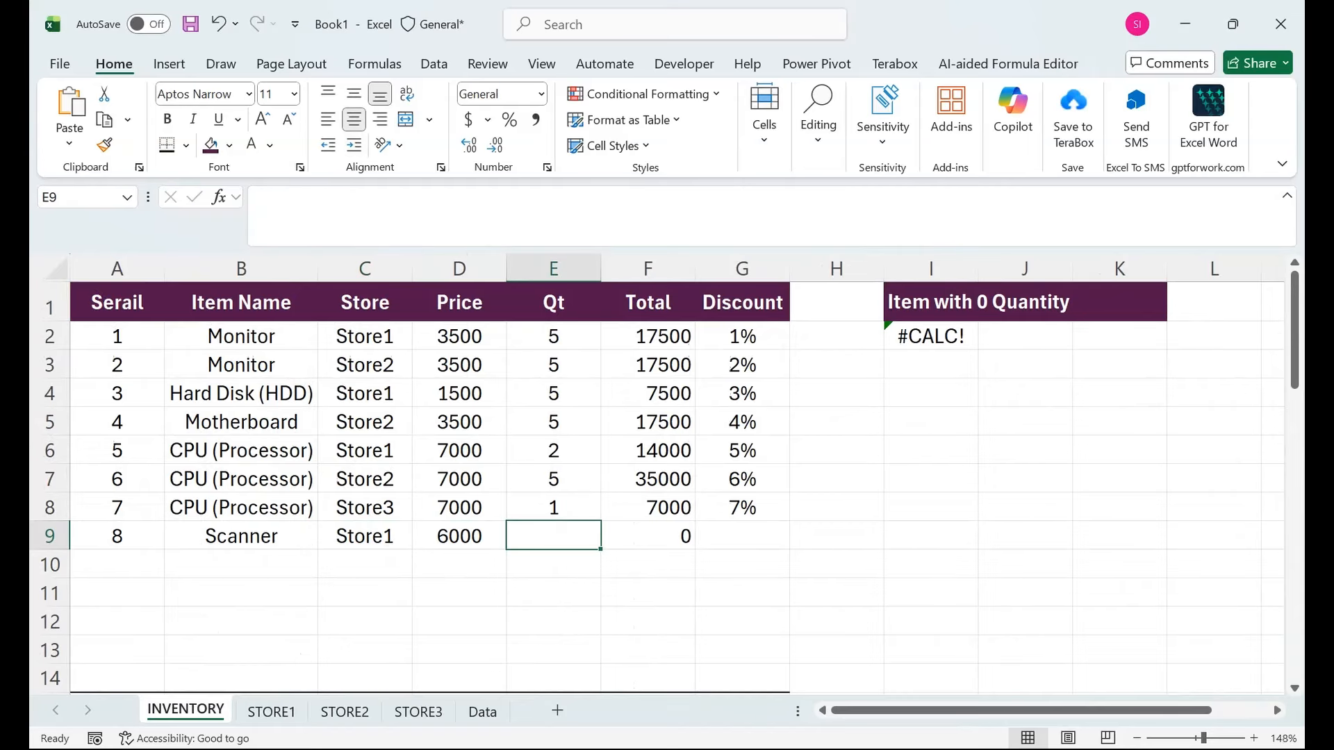
pyautogui.write('12')
pyautogui.press('Return')
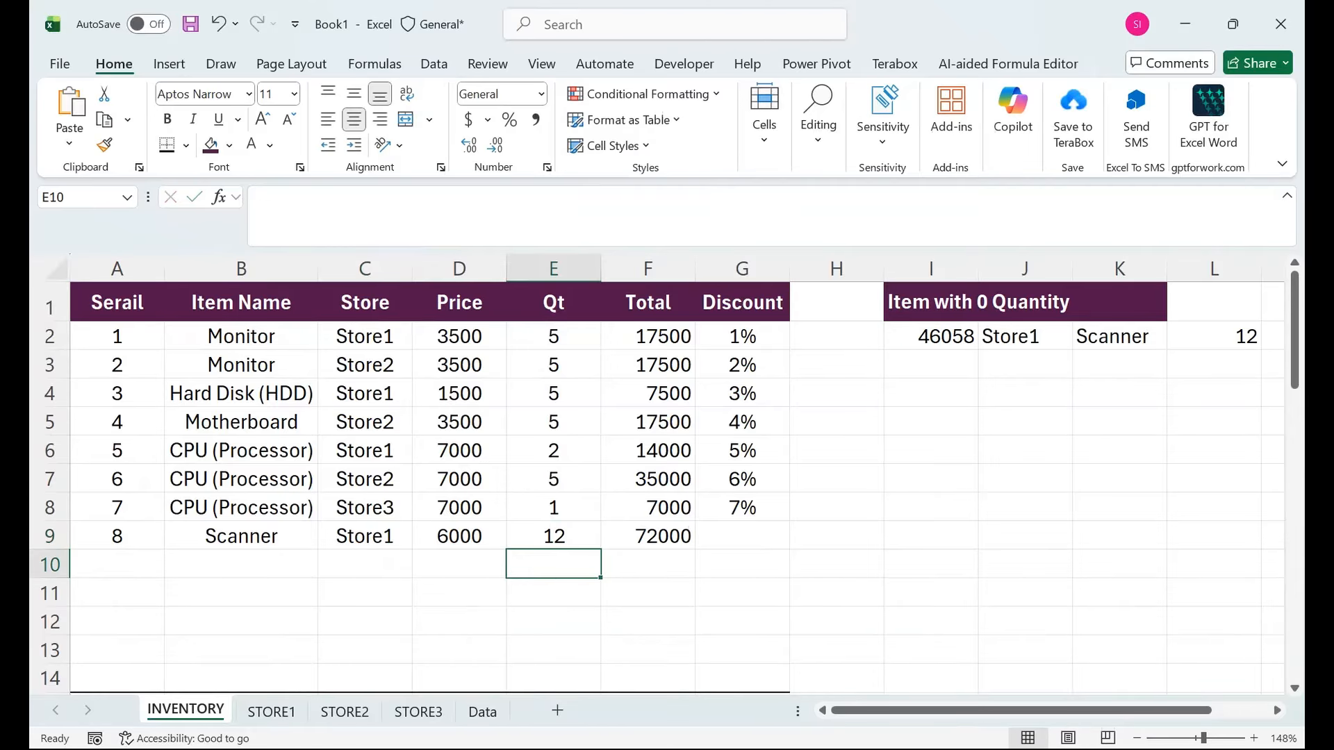
# - Enter a discount of 0.01 for the Scanner row in cell G9 of the INVENTORY sheet
pyautogui.click(647, 535)
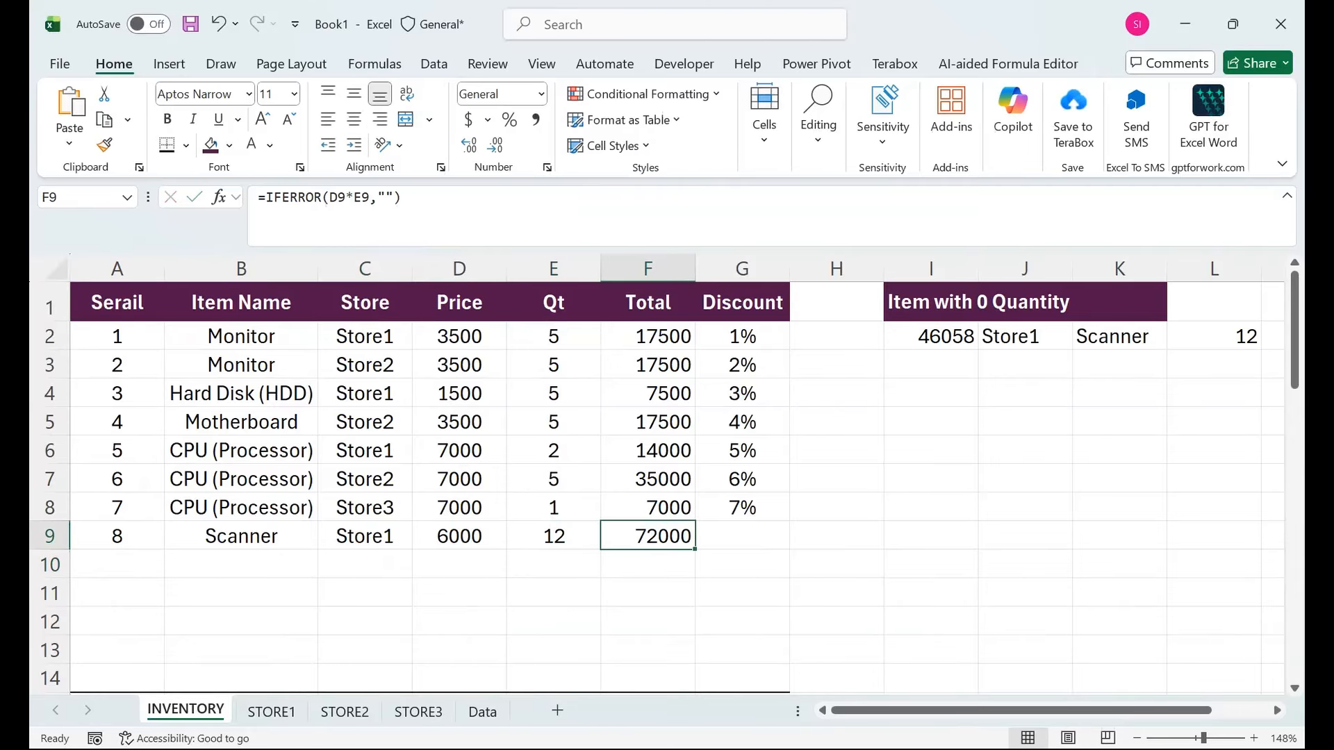
pyautogui.click(742, 535)
pyautogui.write('0.01')
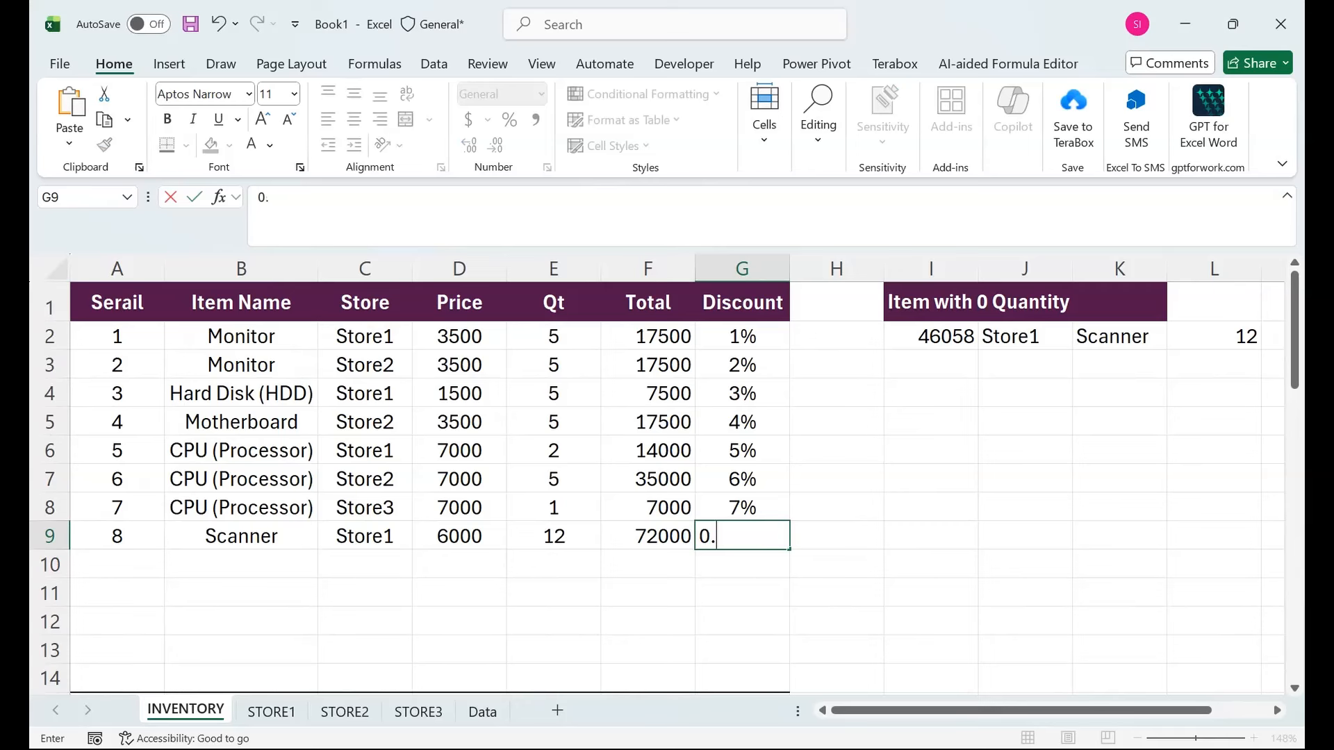
pyautogui.press('Return')
# - Examine the zero-quantity result row and the LET formula behind it in cell I2
pyautogui.moveTo(1025, 710); pyautogui.dragTo(1081, 710)
pyautogui.click(1142, 336)
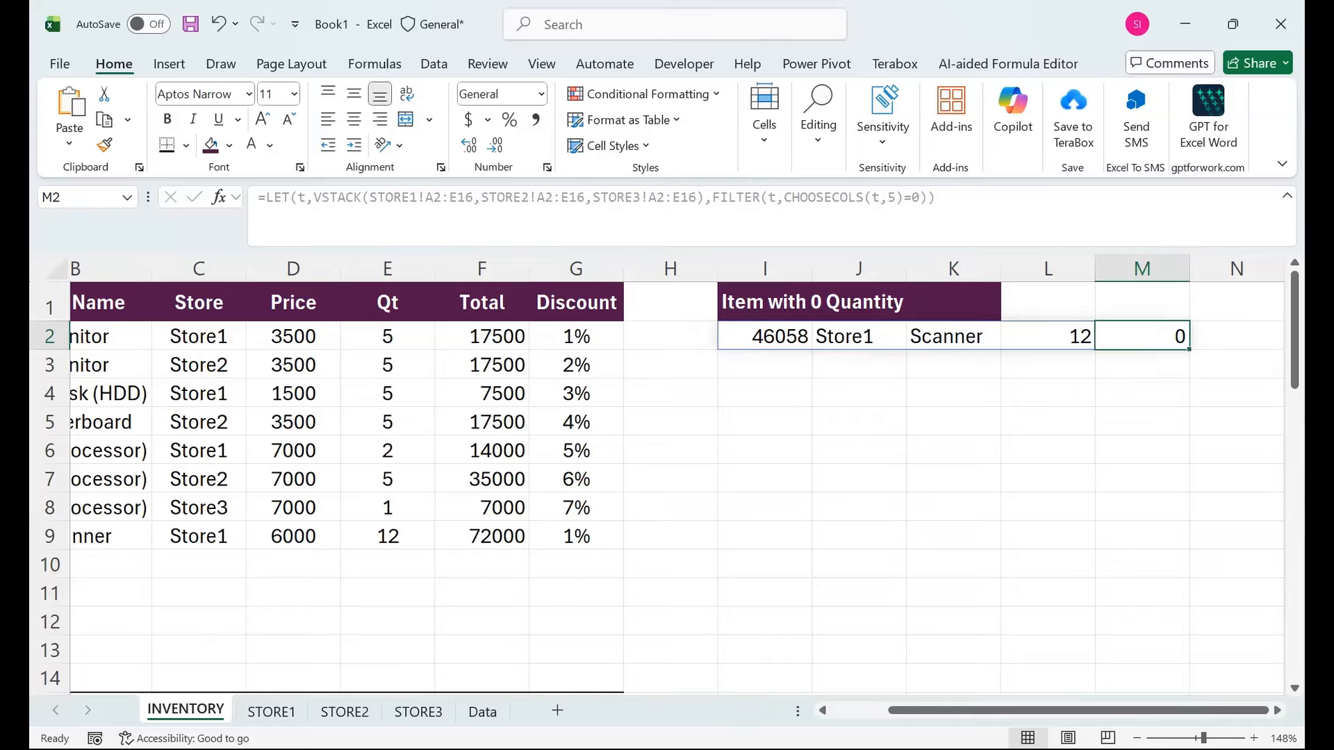
pyautogui.press('Return')
pyautogui.press('Up')
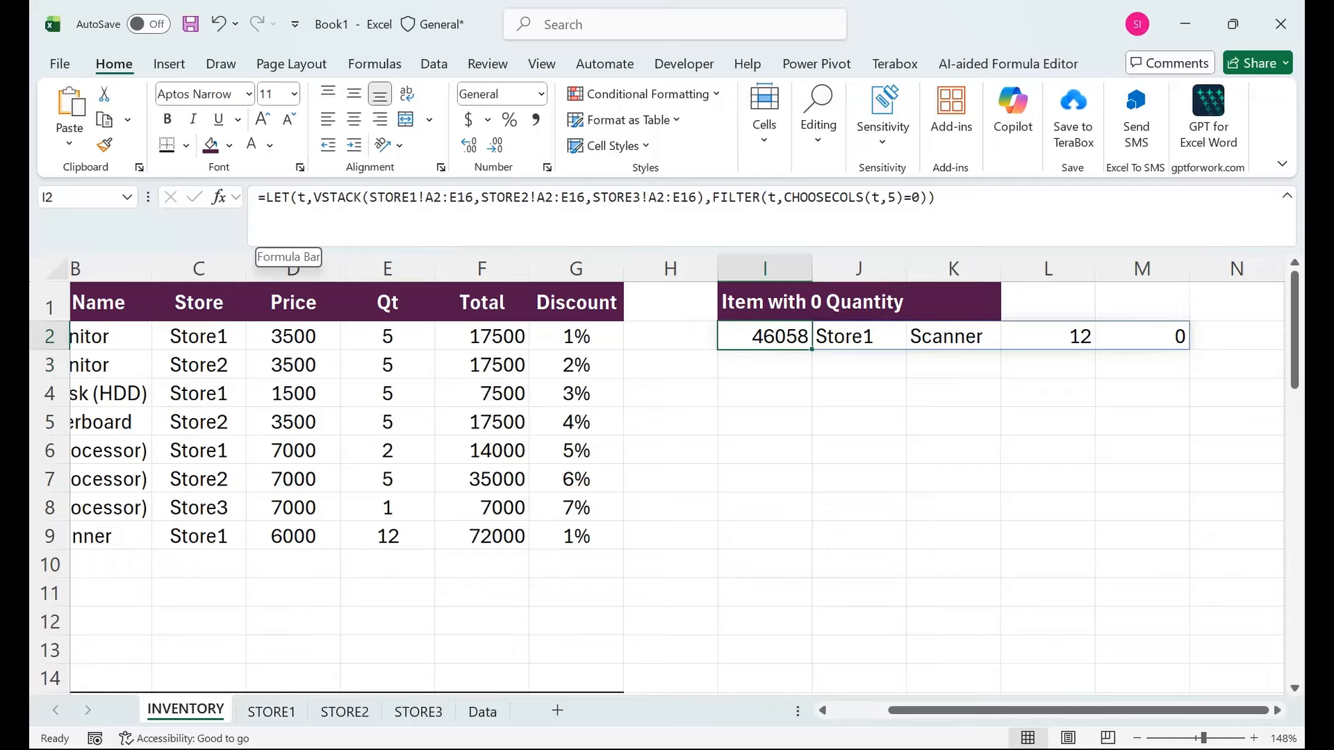
pyautogui.click(288, 240)
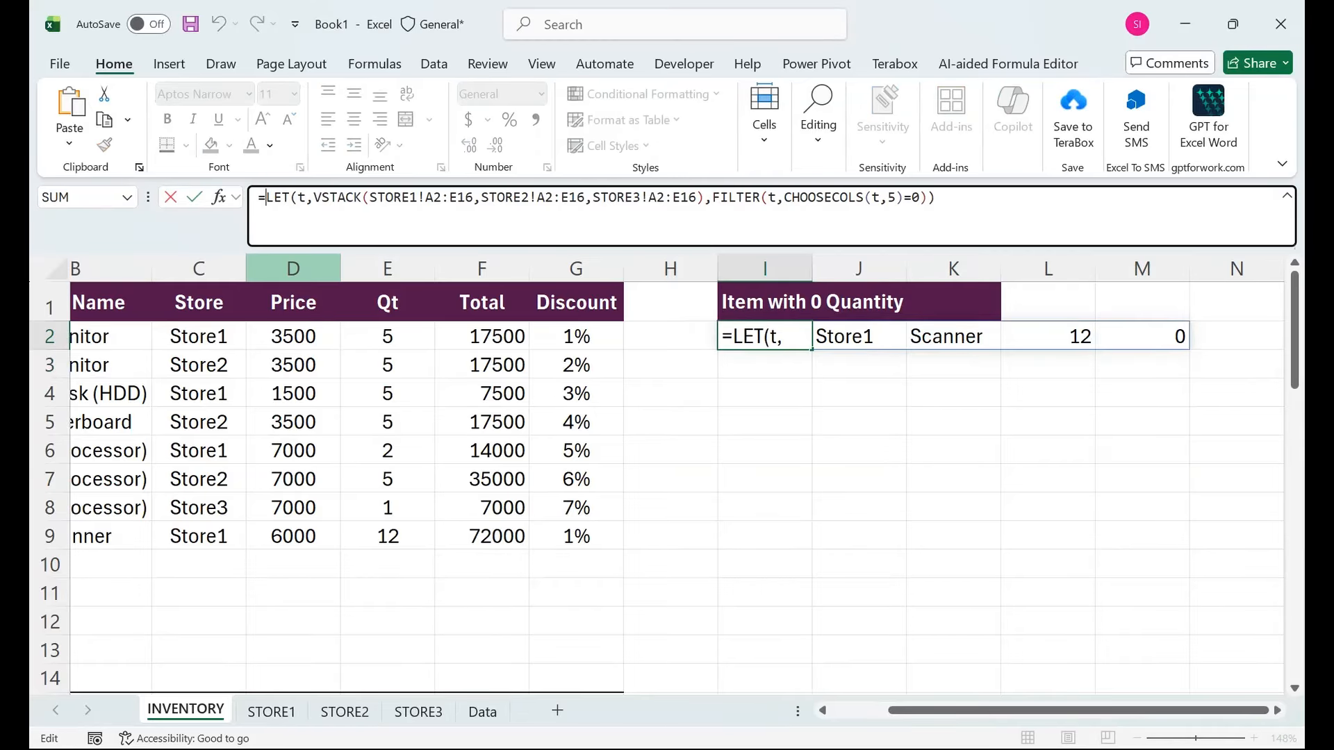
pyautogui.press('Return')
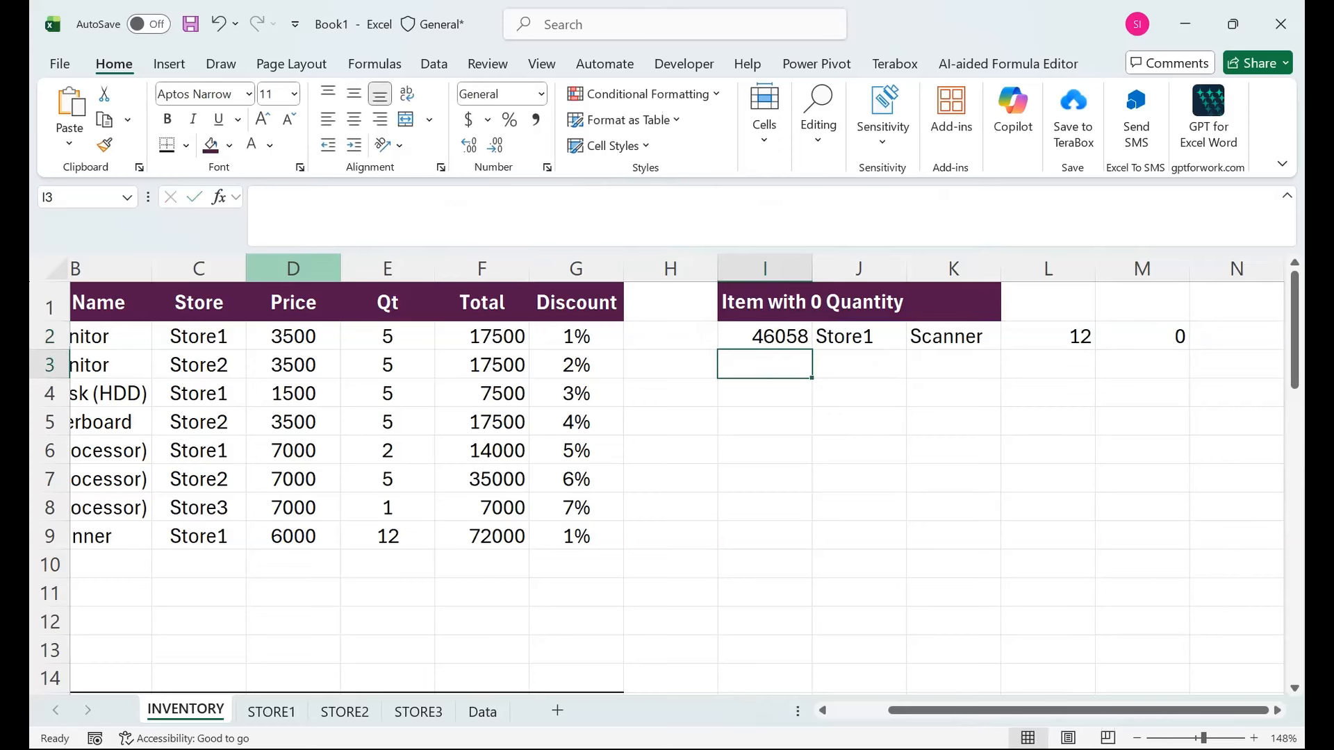
# - Move the LET formula from I2 down to I3 and enter the heading Store ID in I2
pyautogui.press('Up')
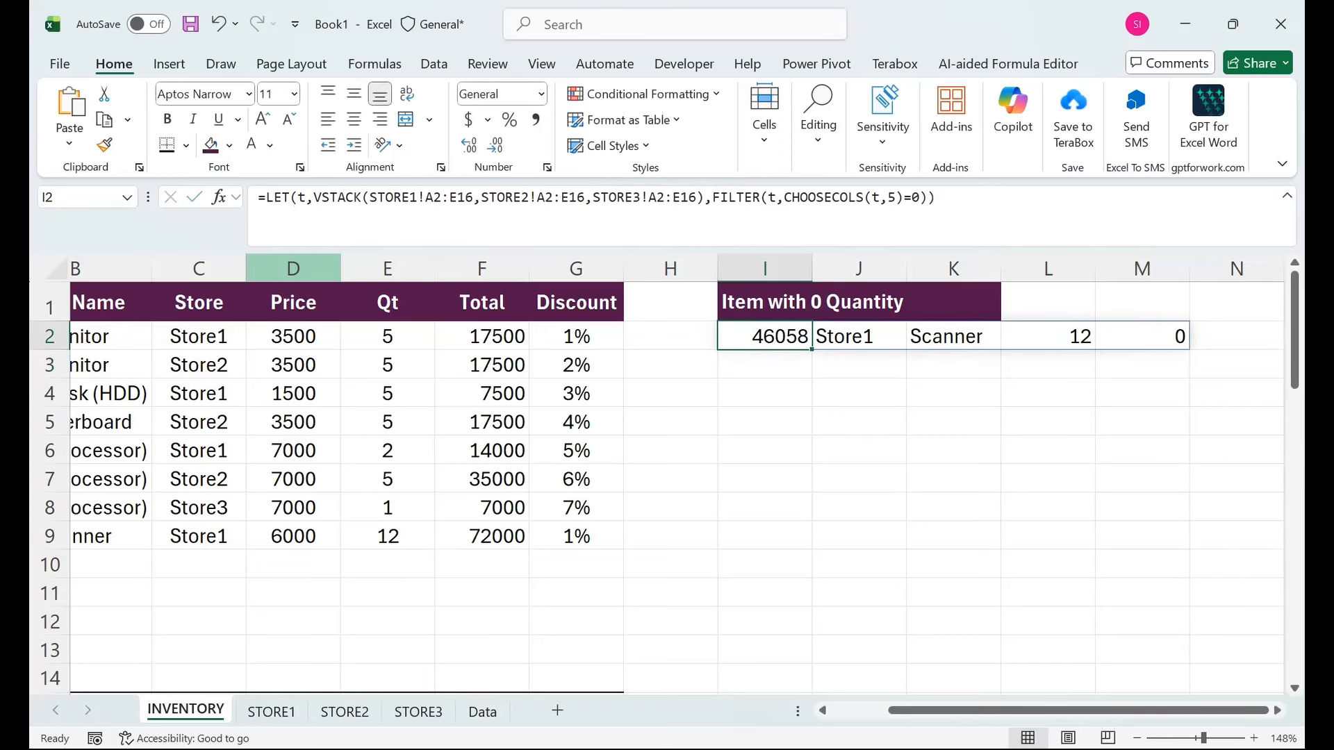
pyautogui.moveTo(771, 350); pyautogui.dragTo(774, 383)
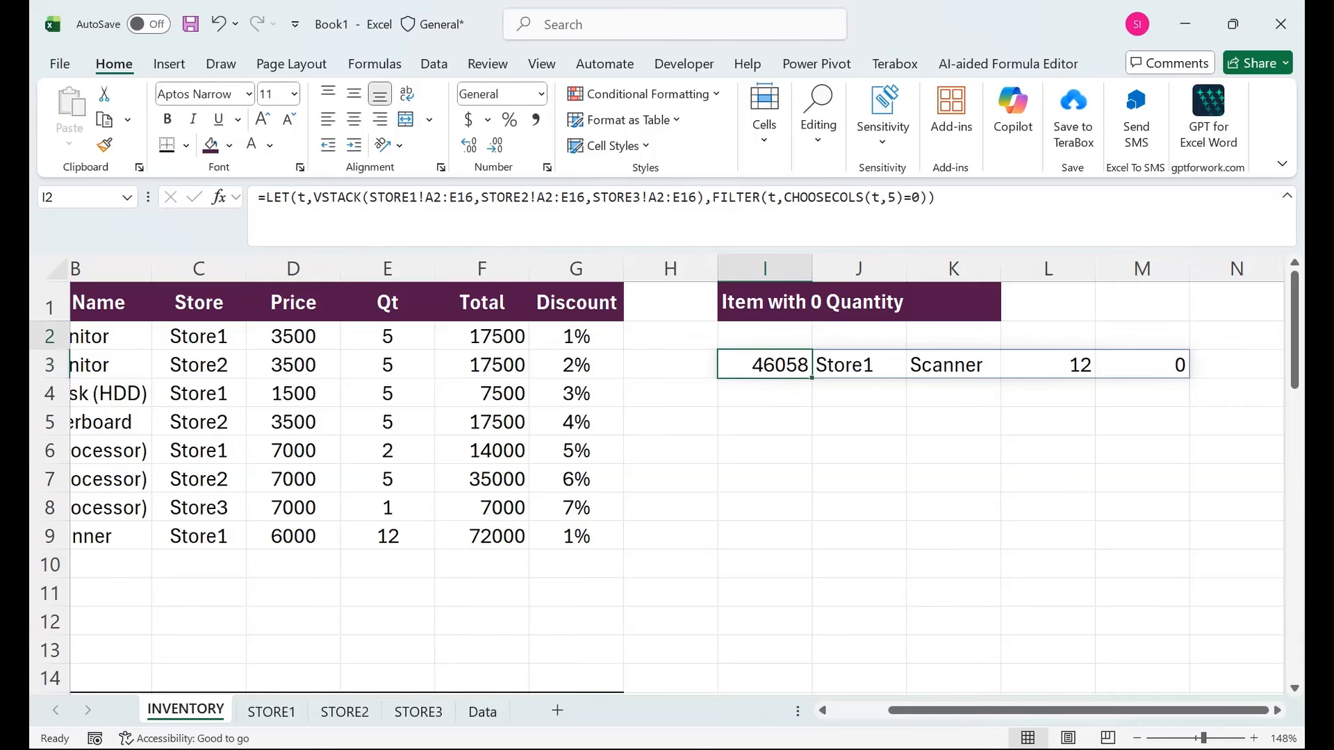
pyautogui.click(764, 336)
pyautogui.write('Store')
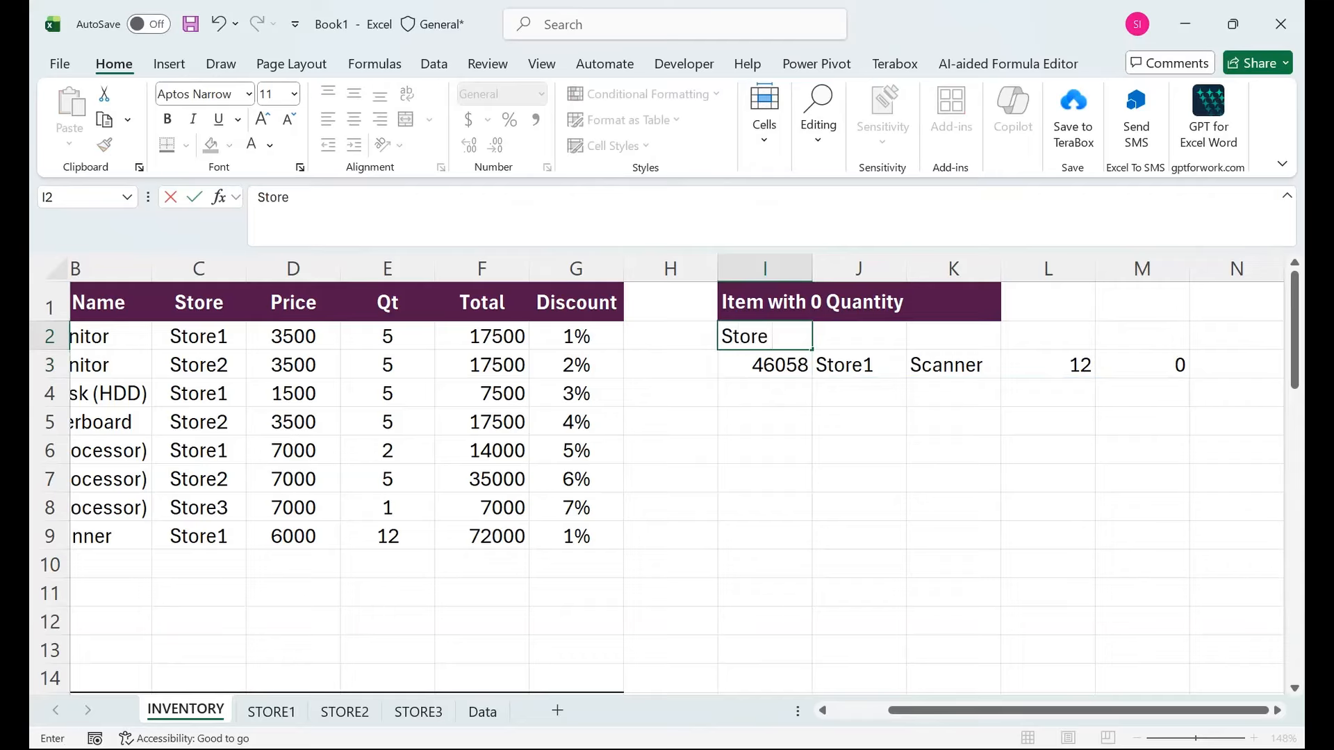
pyautogui.write(' Nma')
pyautogui.press('BackSpace')
pyautogui.press('BackSpace')
pyautogui.press('BackSpace')
pyautogui.write('ID')
pyautogui.press('Tab')
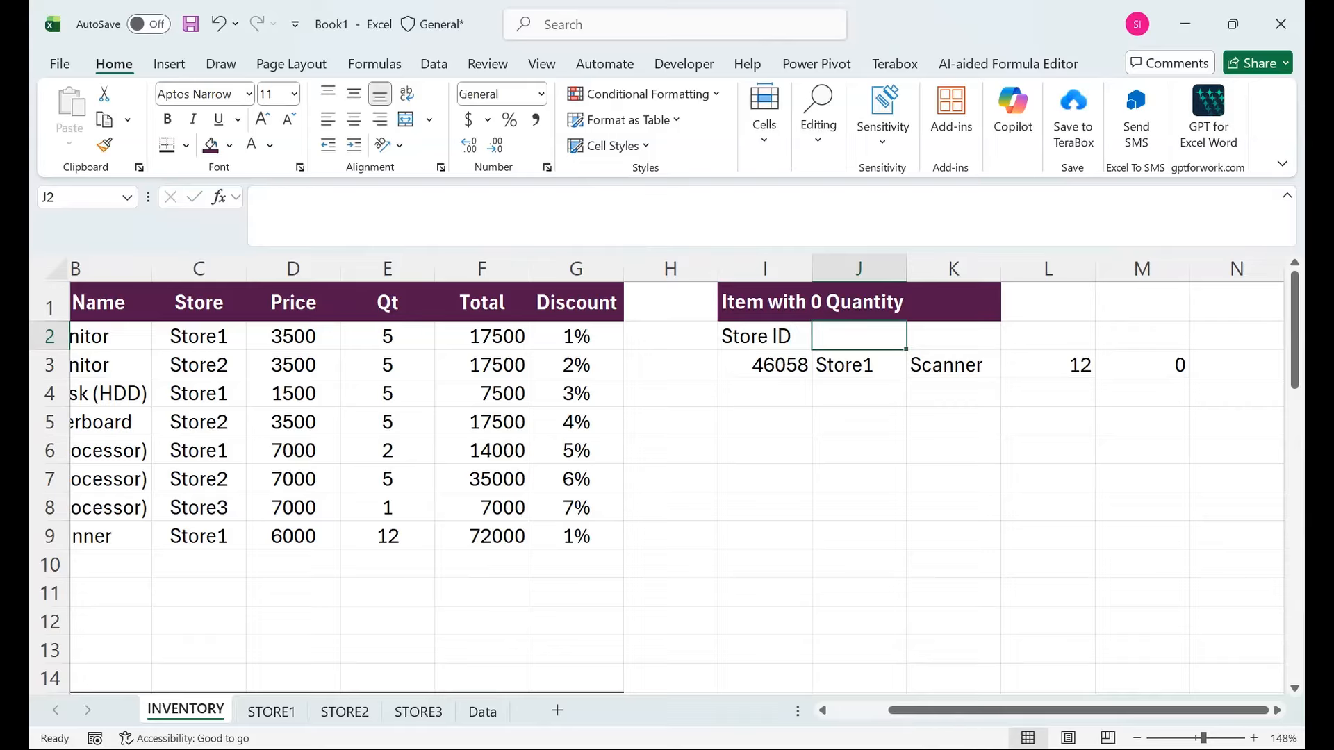
# - Add the headings Item in J2 and Qt in K2 above the zero-quantity list
pyautogui.write('Item')
pyautogui.press('Tab')
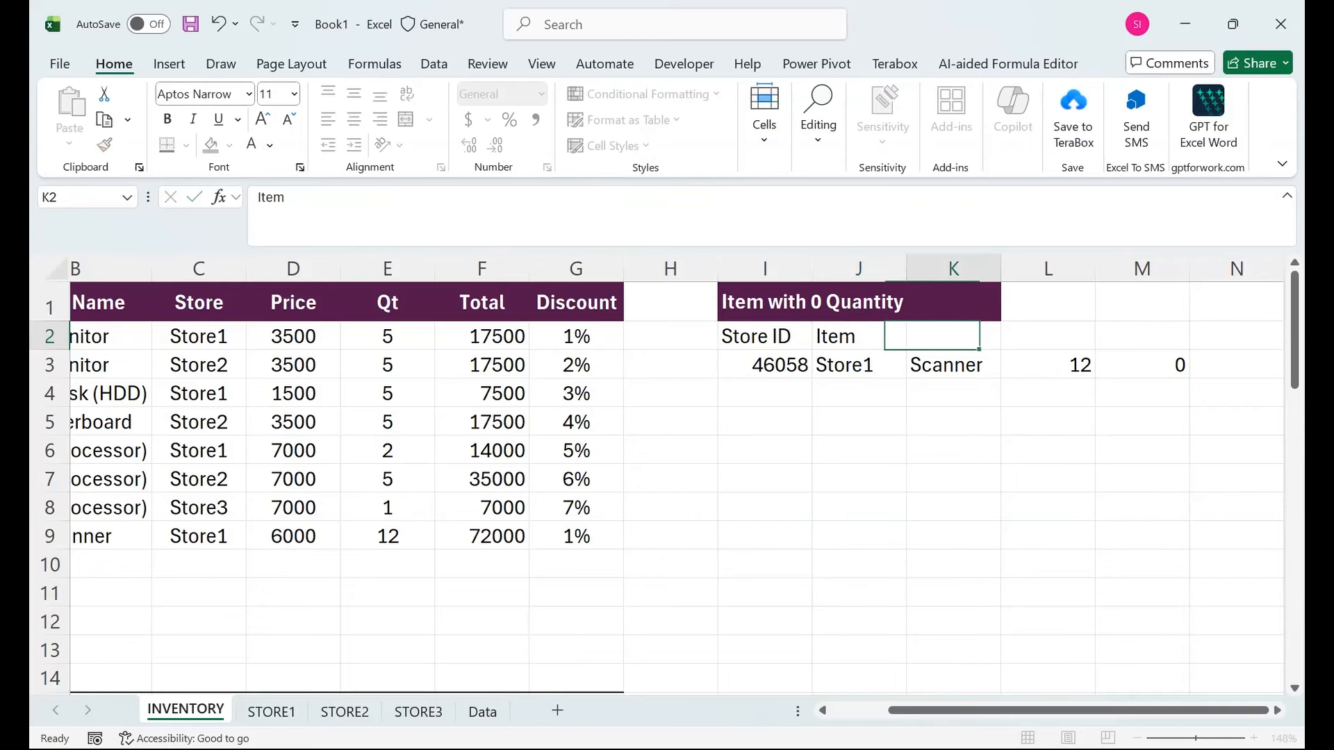
pyautogui.write('Qt')
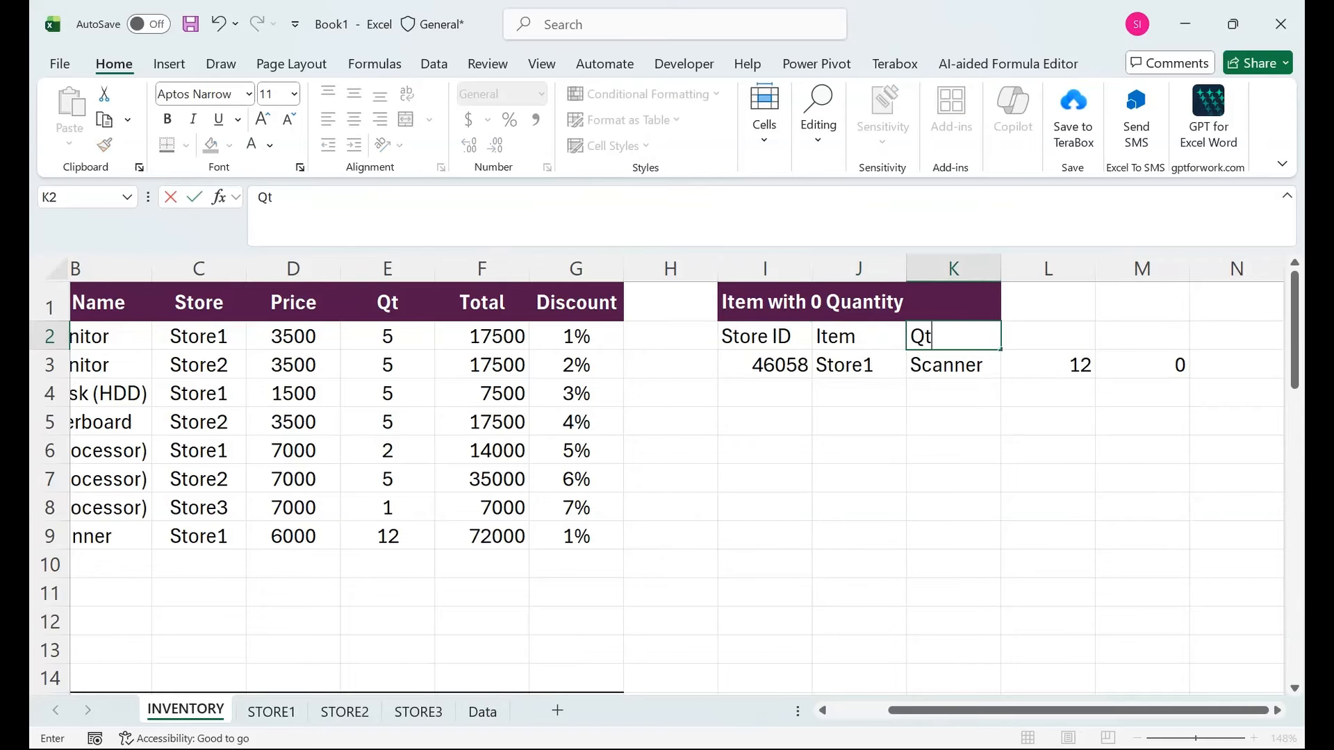
pyautogui.press('Tab')
# - Fill the heading cells I2:K2 with yellow
pyautogui.press('Down')
pyautogui.press('Left')
pyautogui.press('Left')
pyautogui.press('Left')
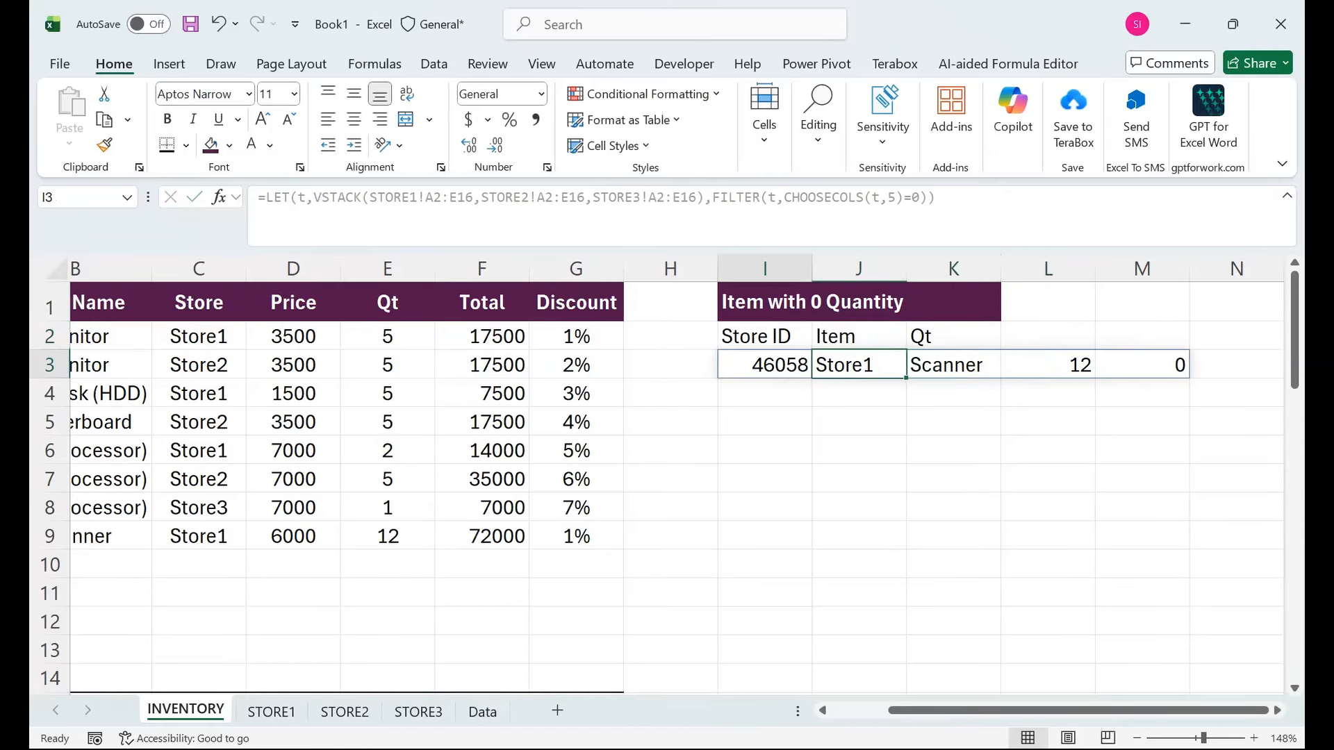
pyautogui.press('Up')
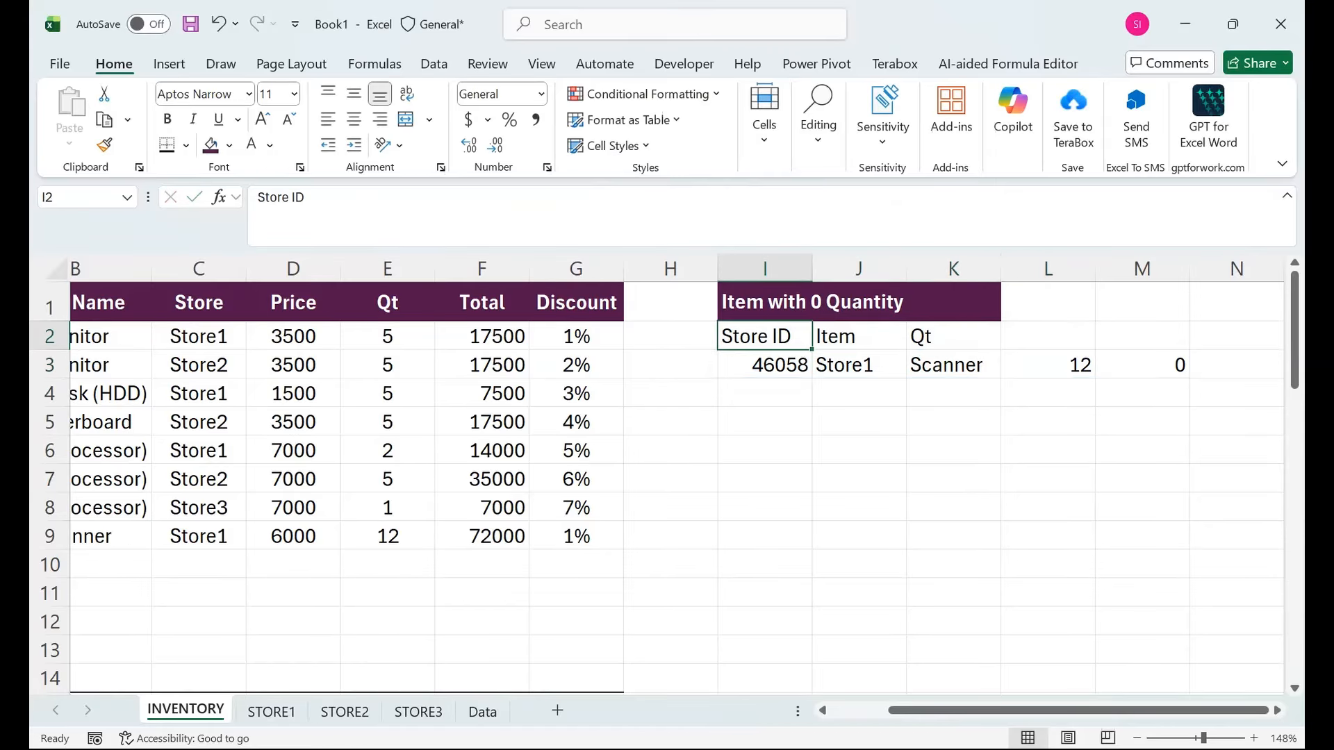
pyautogui.hotkey('shift', 'Right')
pyautogui.hotkey('shift', 'Right')
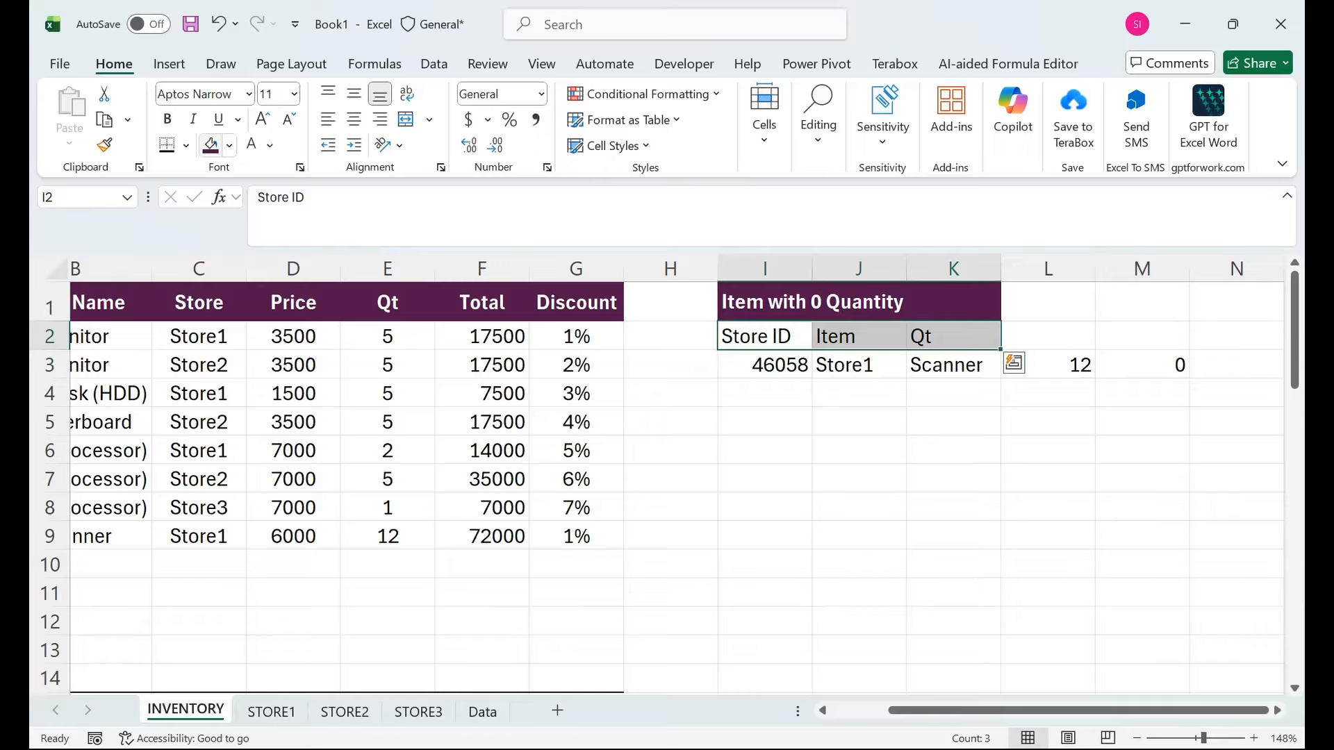
pyautogui.click(230, 145)
pyautogui.click(297, 402)
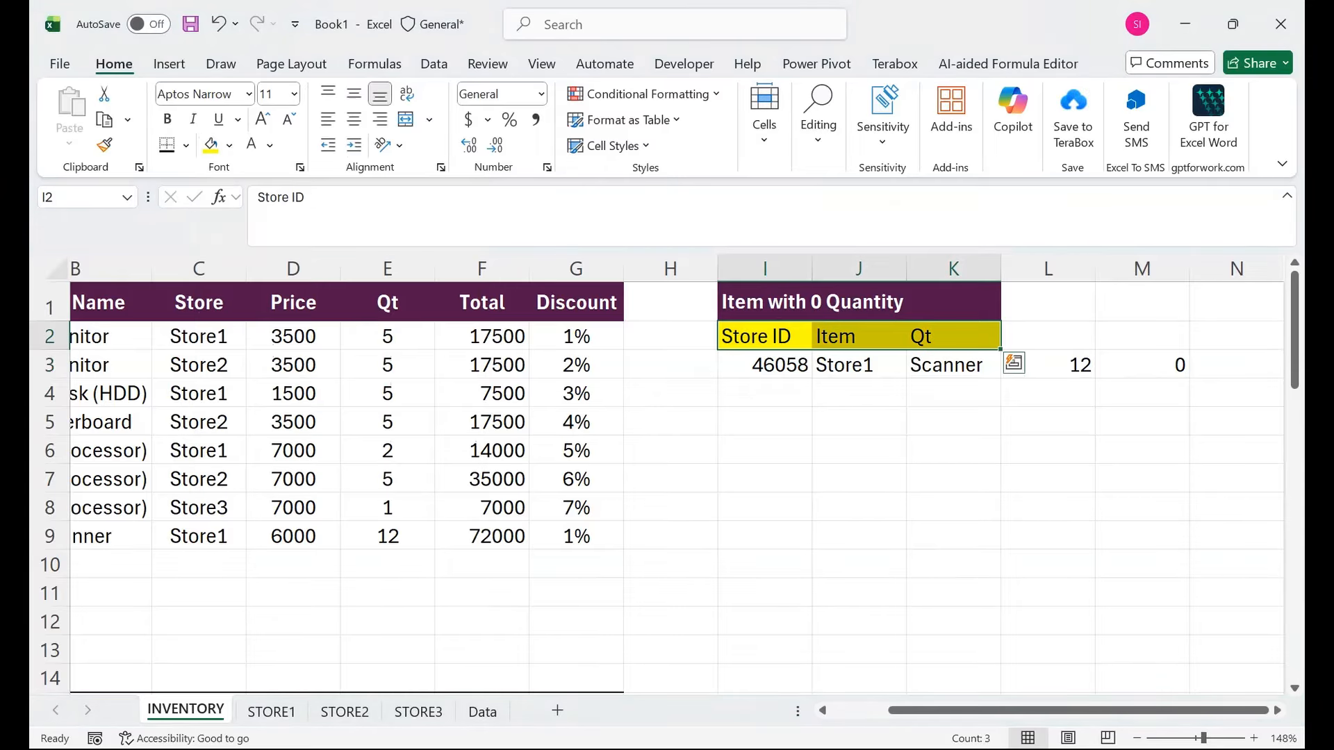
# - Wrap the LET formula in I3 in CHOOSECOLS so that it returns only columns 2, 3 and 5
pyautogui.click(764, 365)
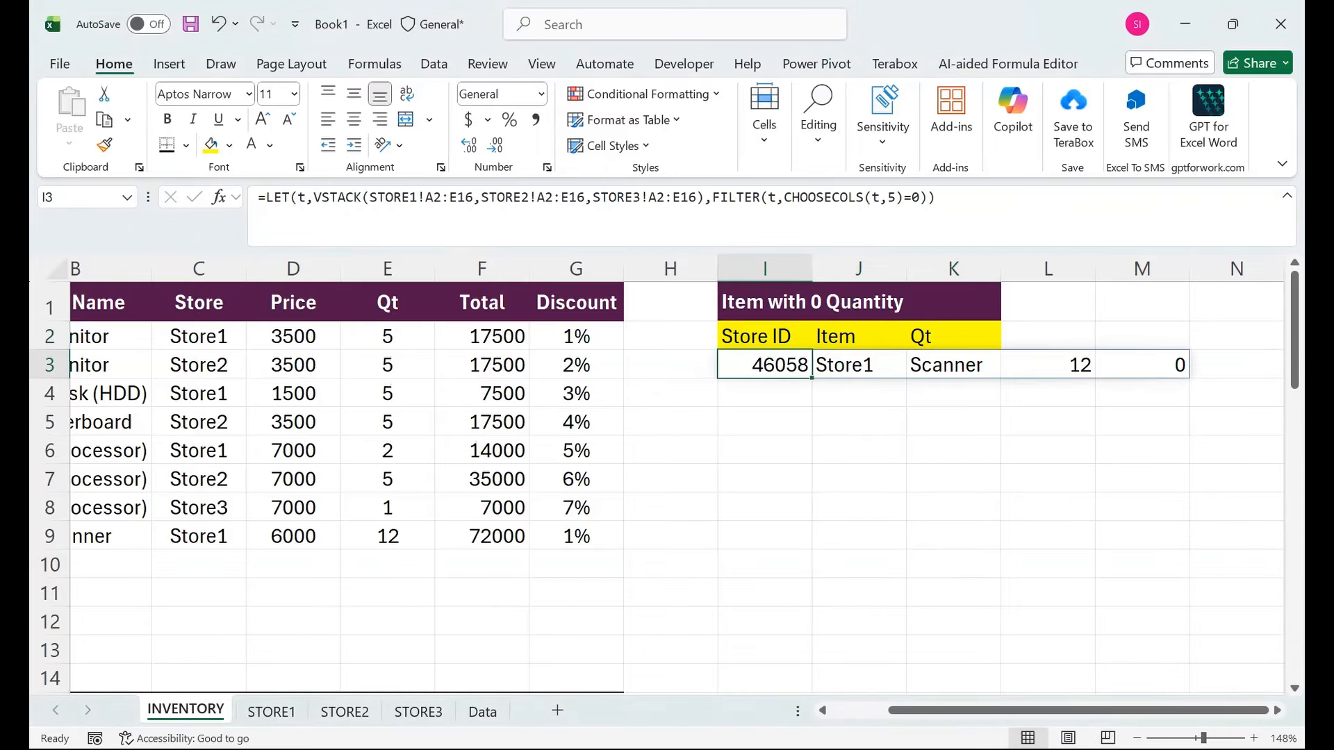
pyautogui.click(264, 198)
pyautogui.write('ch')
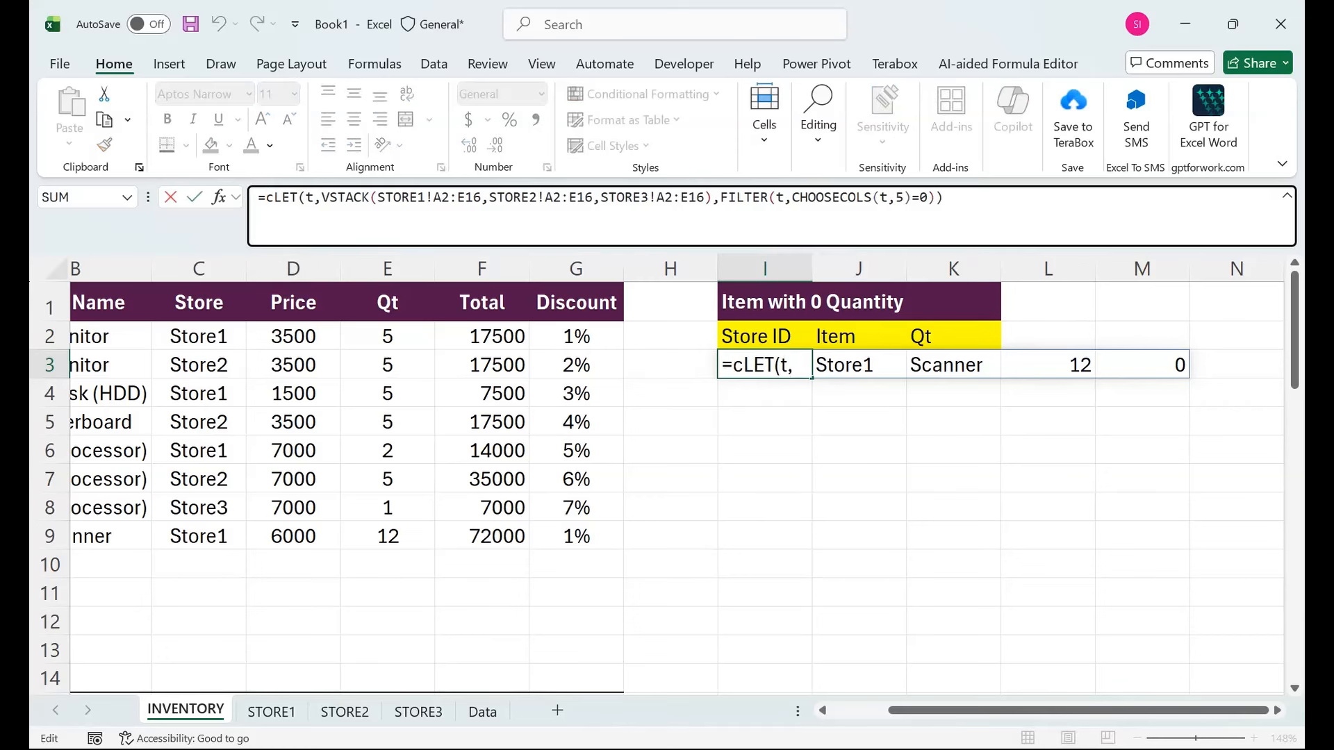
pyautogui.write('o')
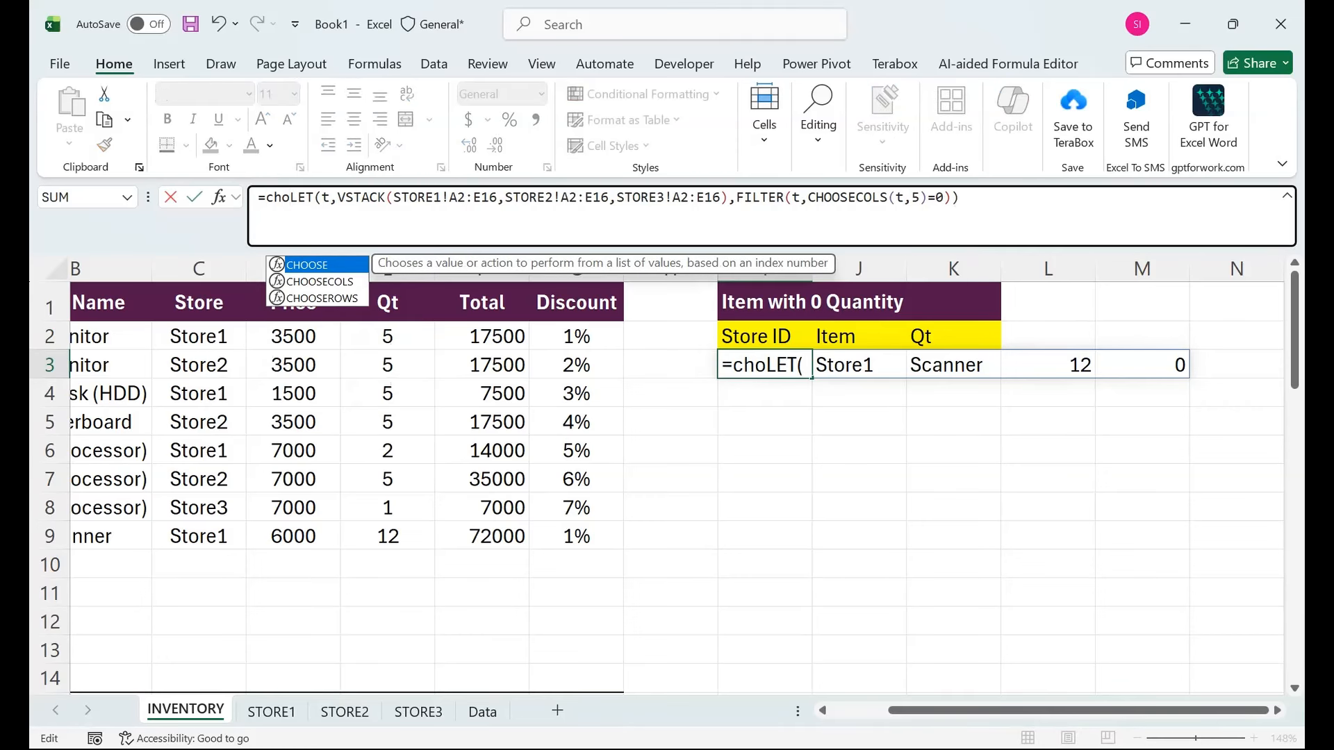
pyautogui.press('Down')
pyautogui.press('Tab')
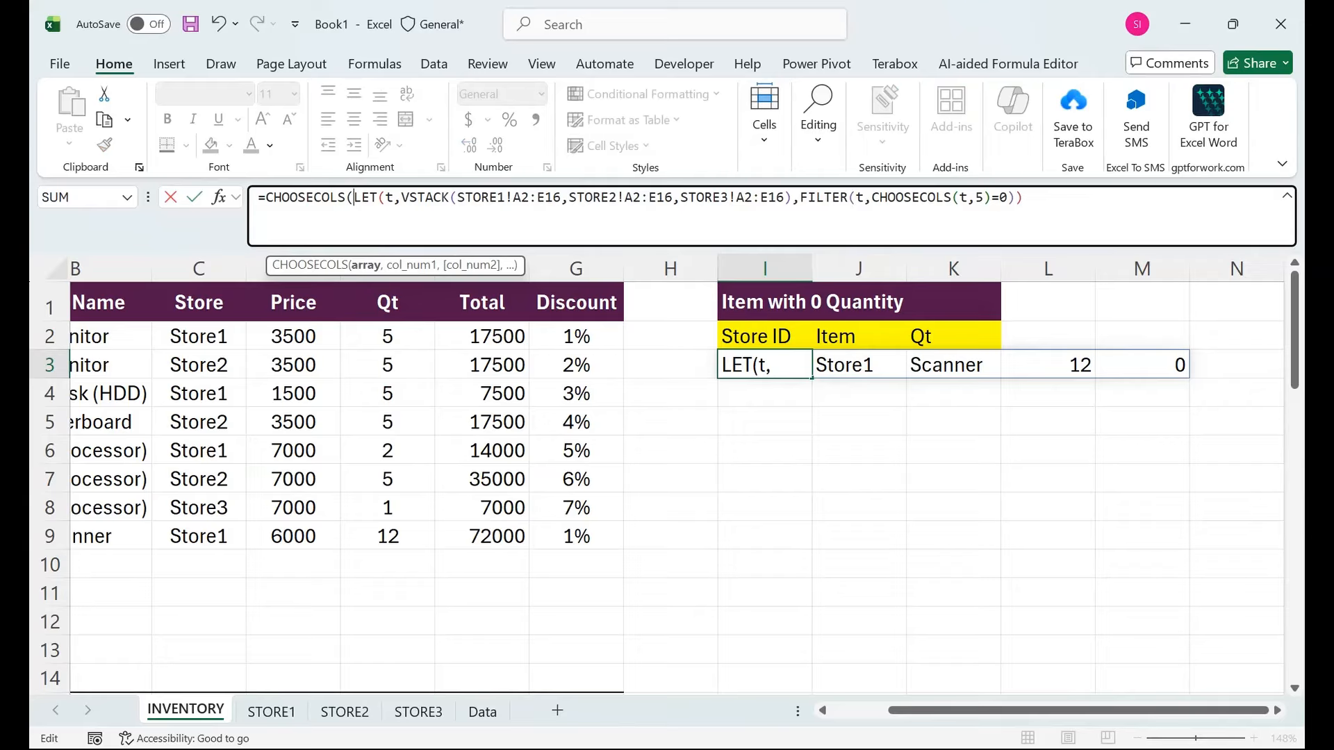
pyautogui.click(1026, 198)
pyautogui.write(',')
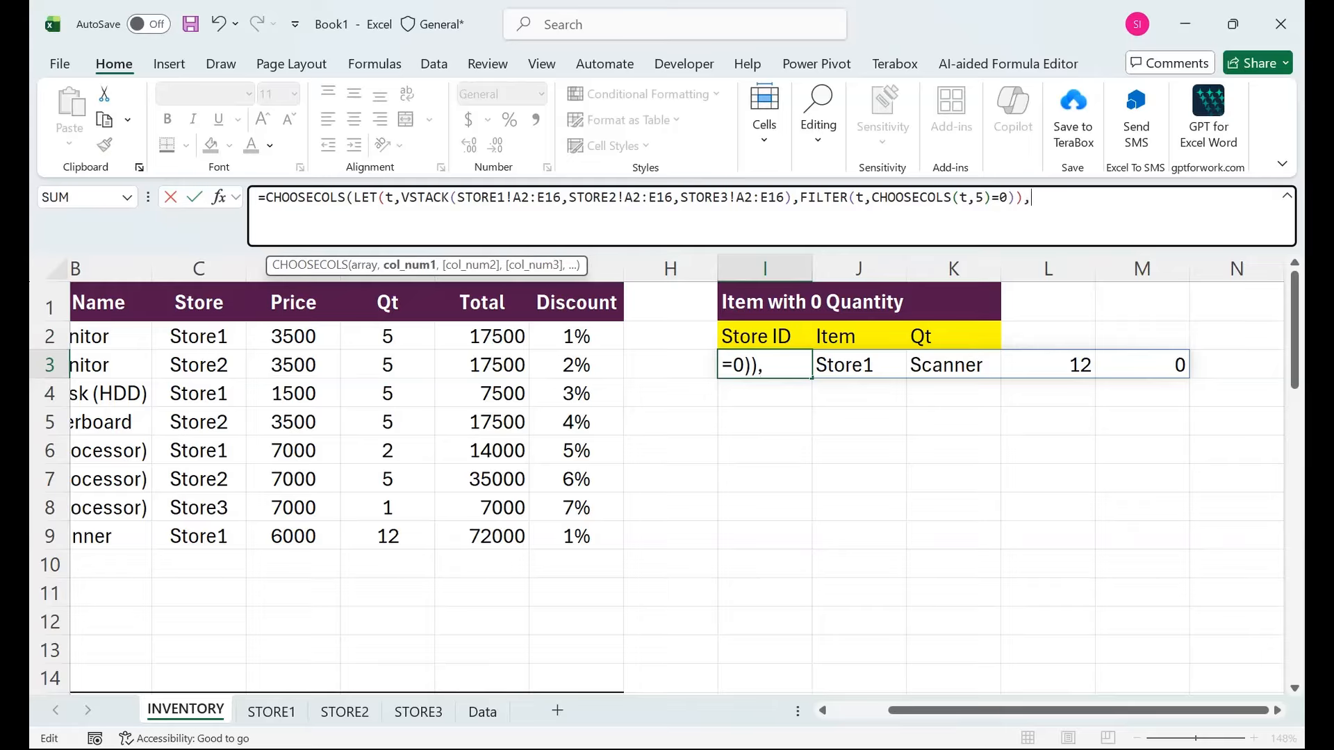
pyautogui.write('2,3,')
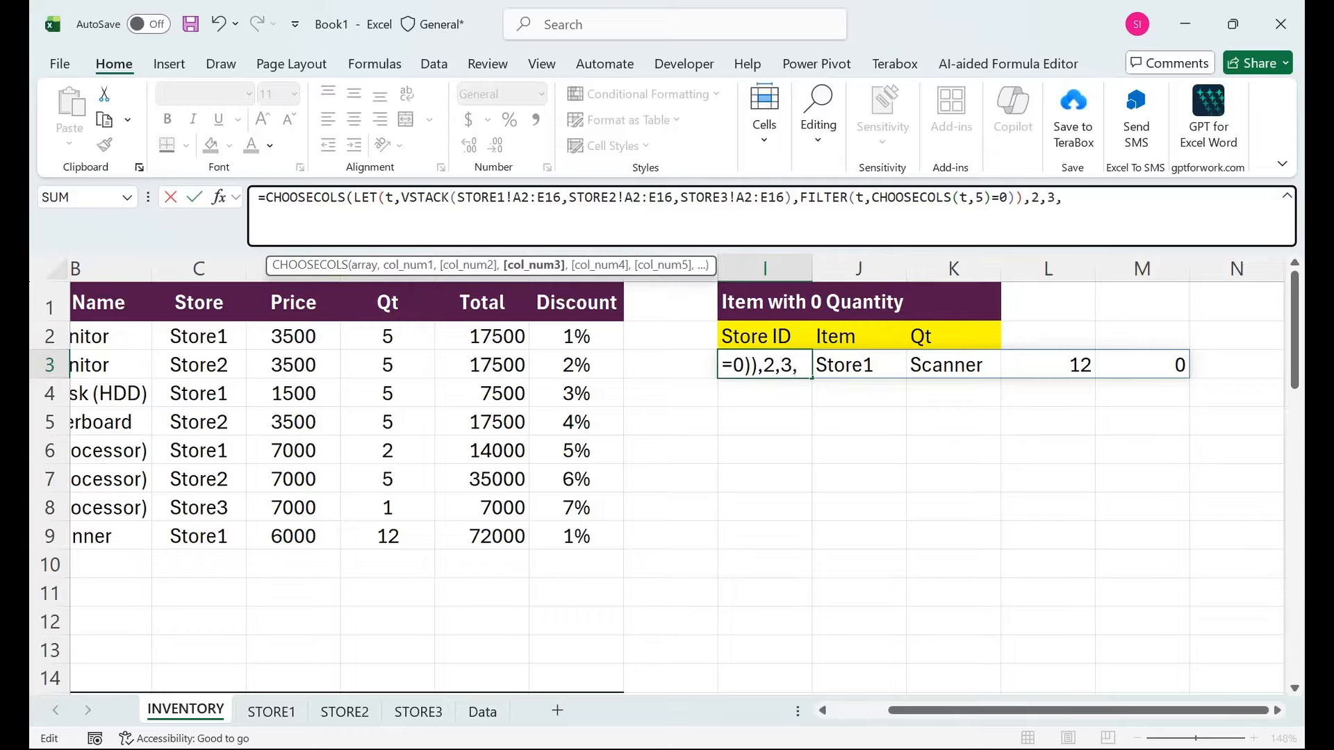
pyautogui.write('5)')
pyautogui.press('Return')
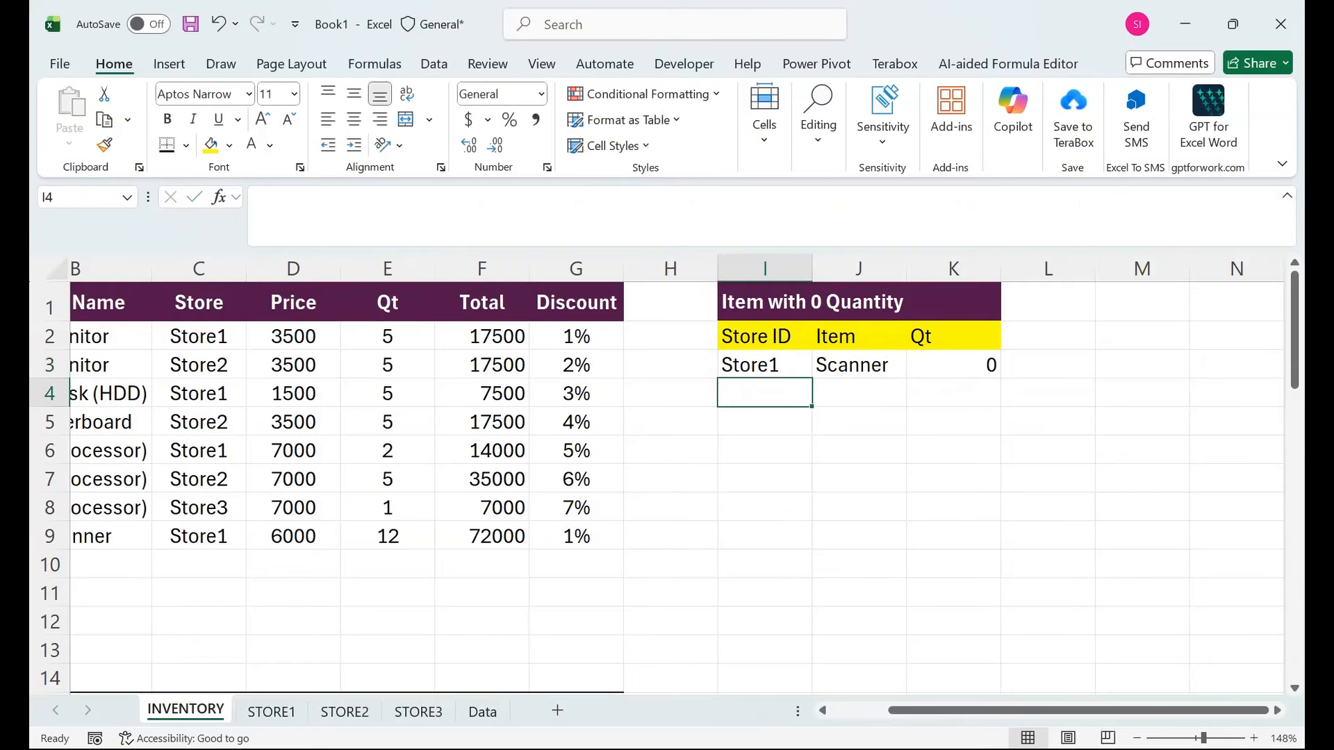
# - Compare the Scanner entry in the zero-quantity list with its total quantity on the STORE1 sheet
pyautogui.click(953, 365)
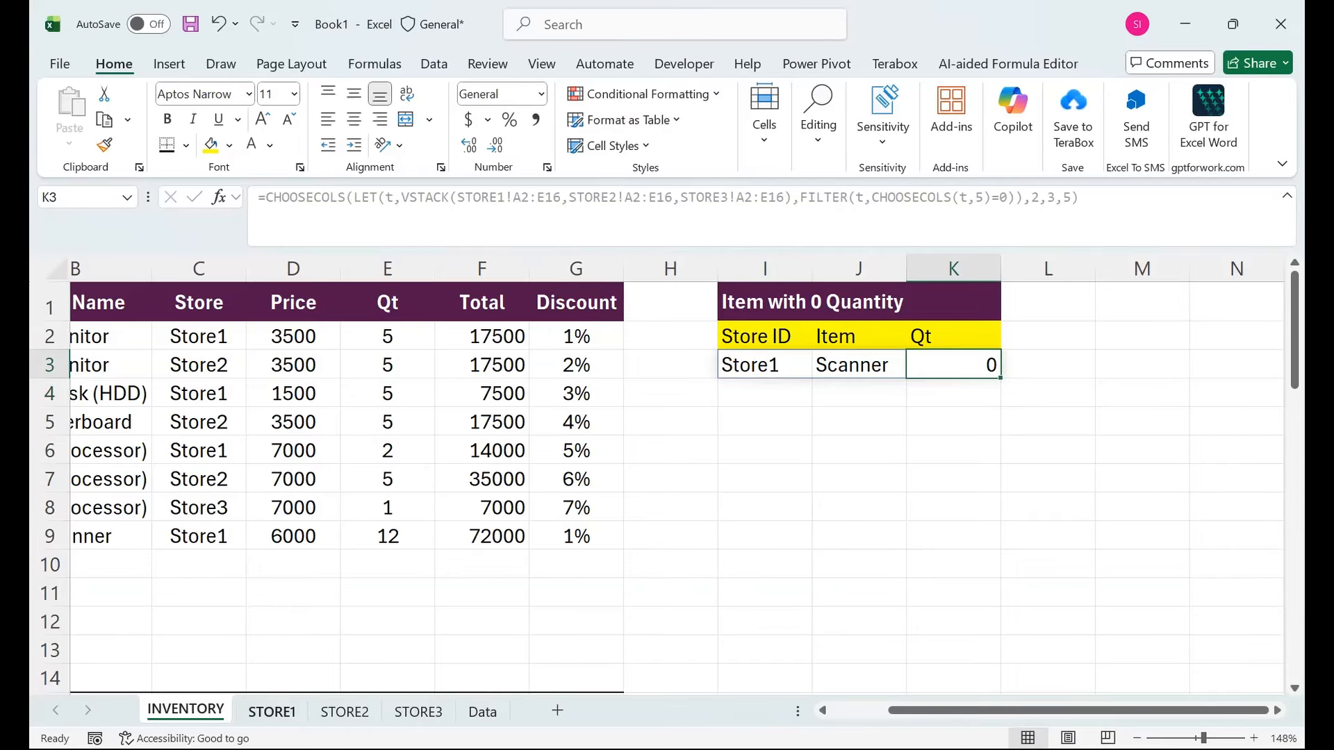
pyautogui.click(272, 711)
pyautogui.click(214, 296)
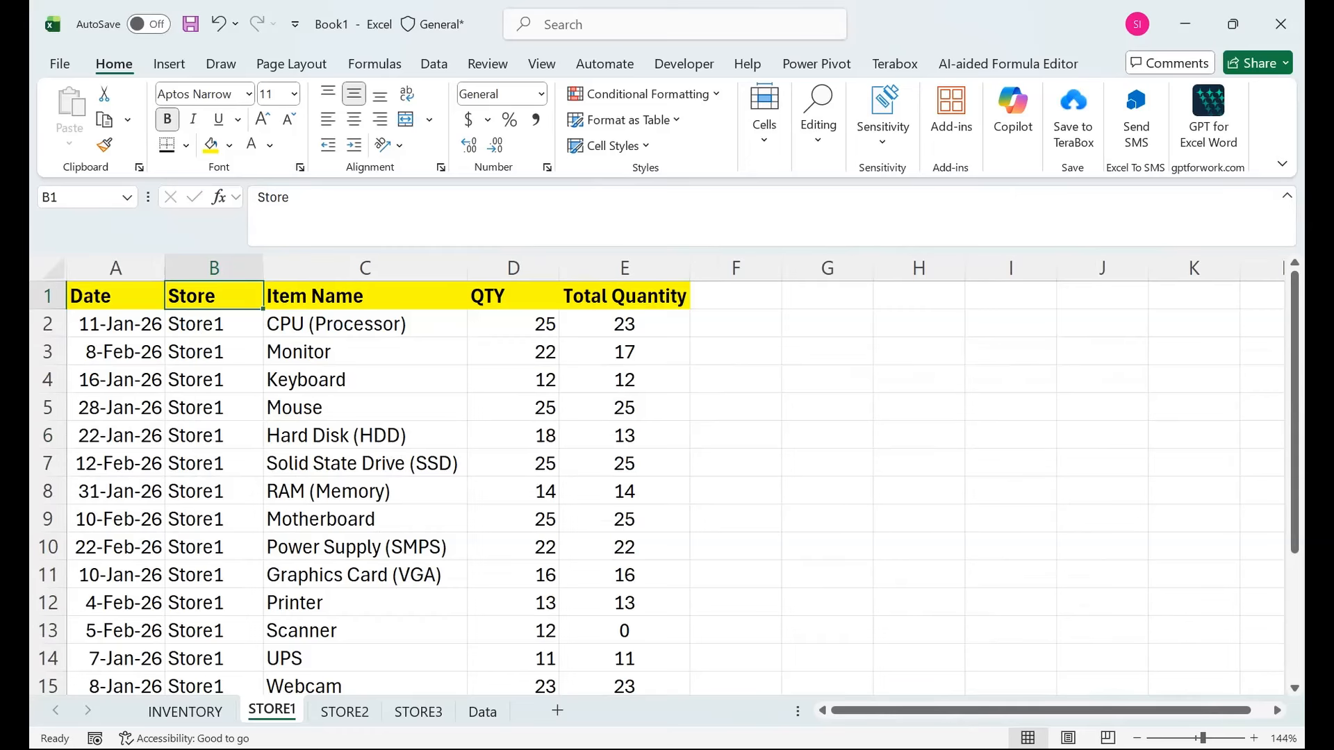
pyautogui.click(513, 547)
pyautogui.click(624, 631)
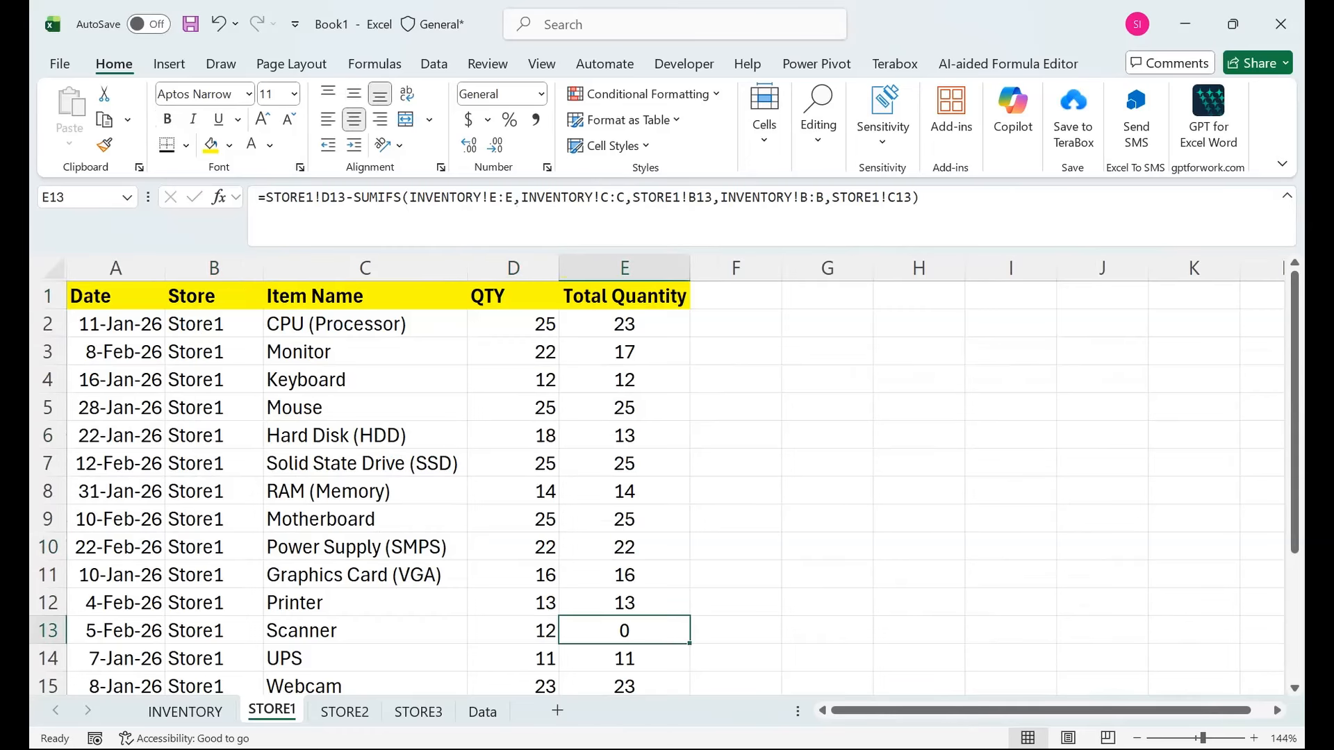
pyautogui.click(364, 631)
pyautogui.click(186, 711)
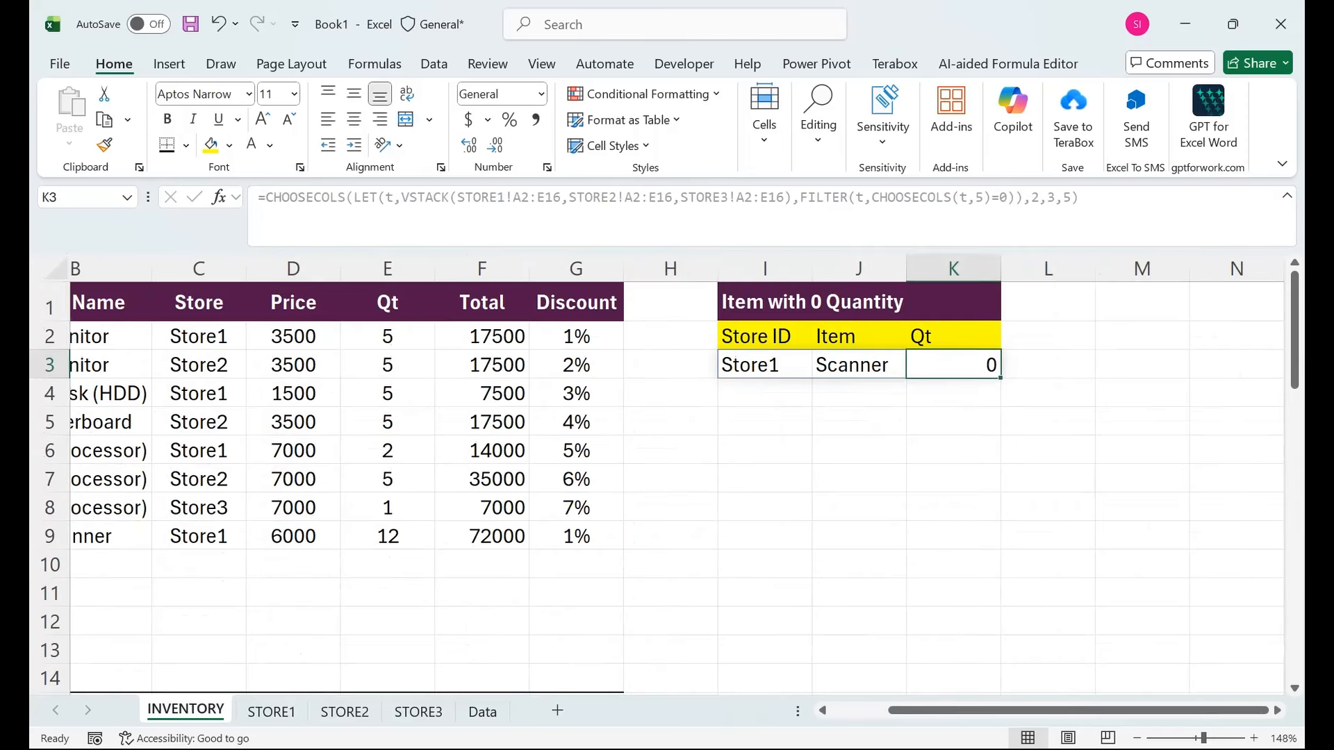
# - Centre the contents of column K on the INVENTORY sheet
pyautogui.click(353, 119)
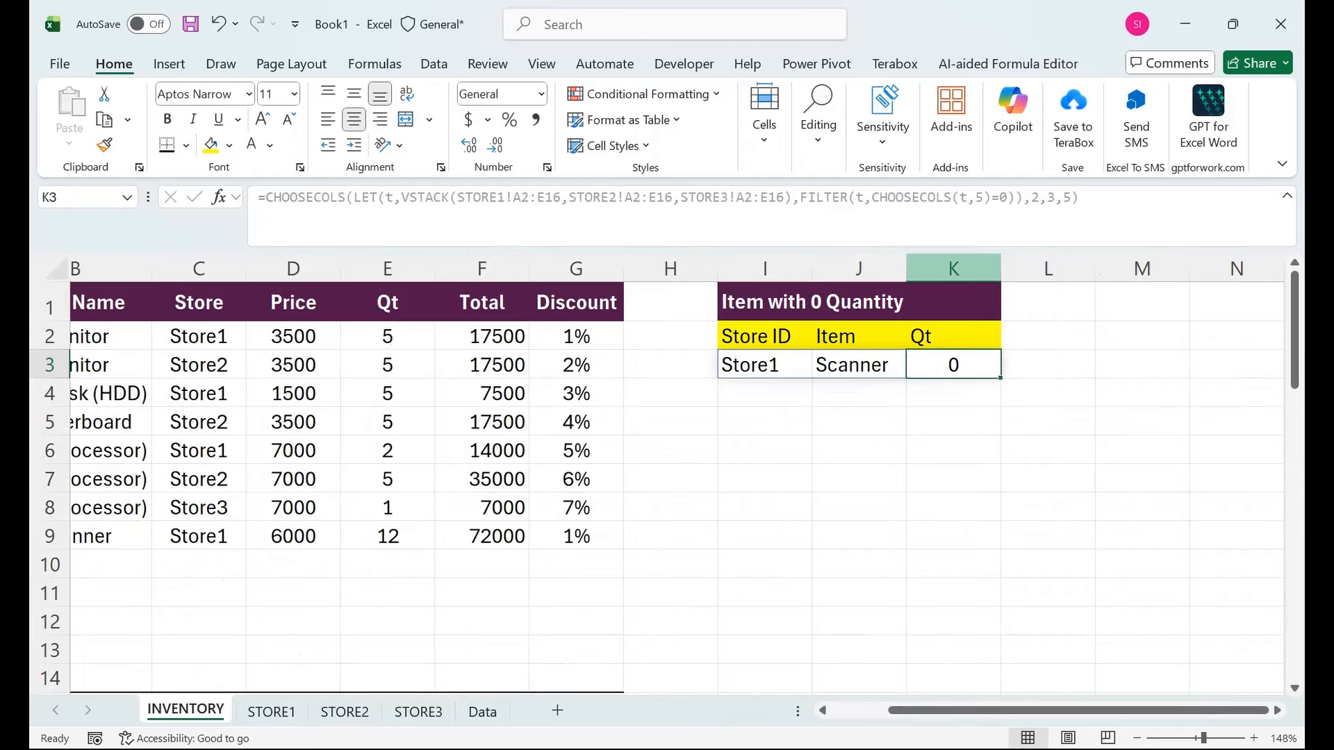
pyautogui.click(953, 268)
pyautogui.click(354, 119)
pyautogui.click(353, 119)
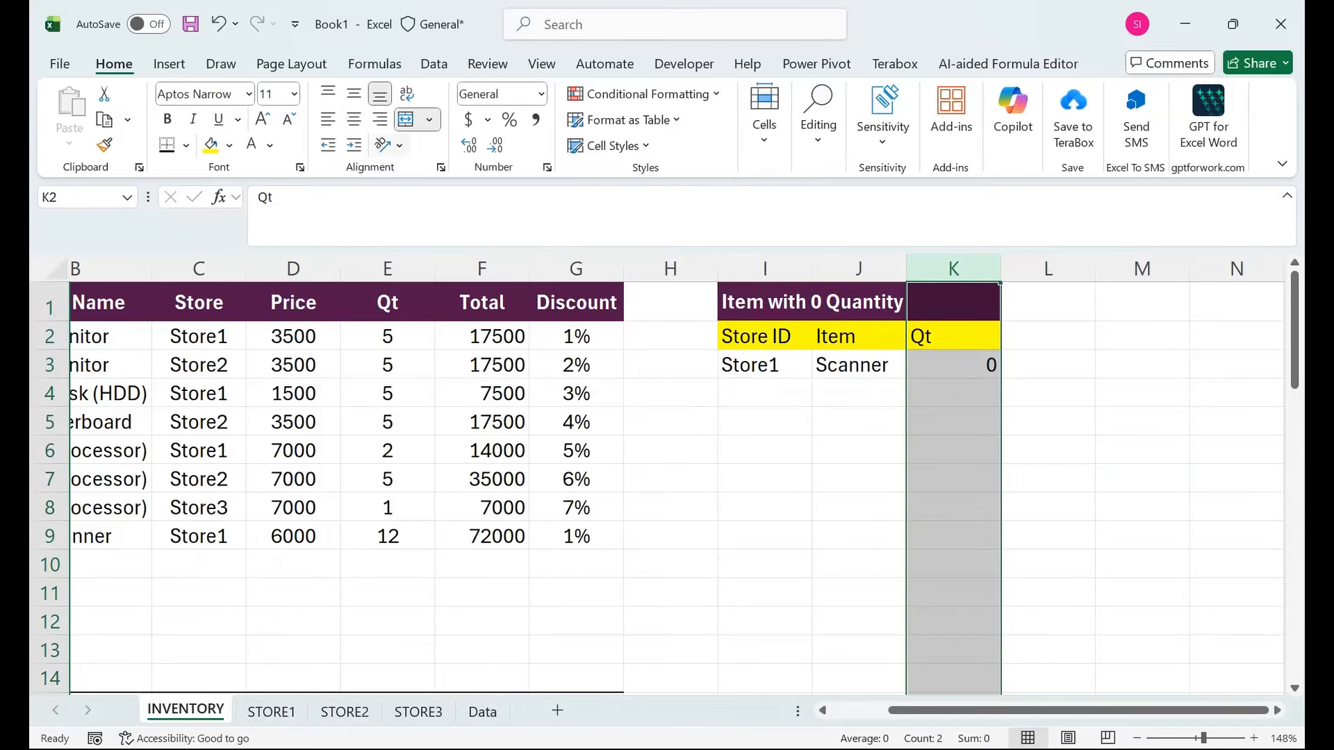
pyautogui.click(353, 119)
pyautogui.click(953, 393)
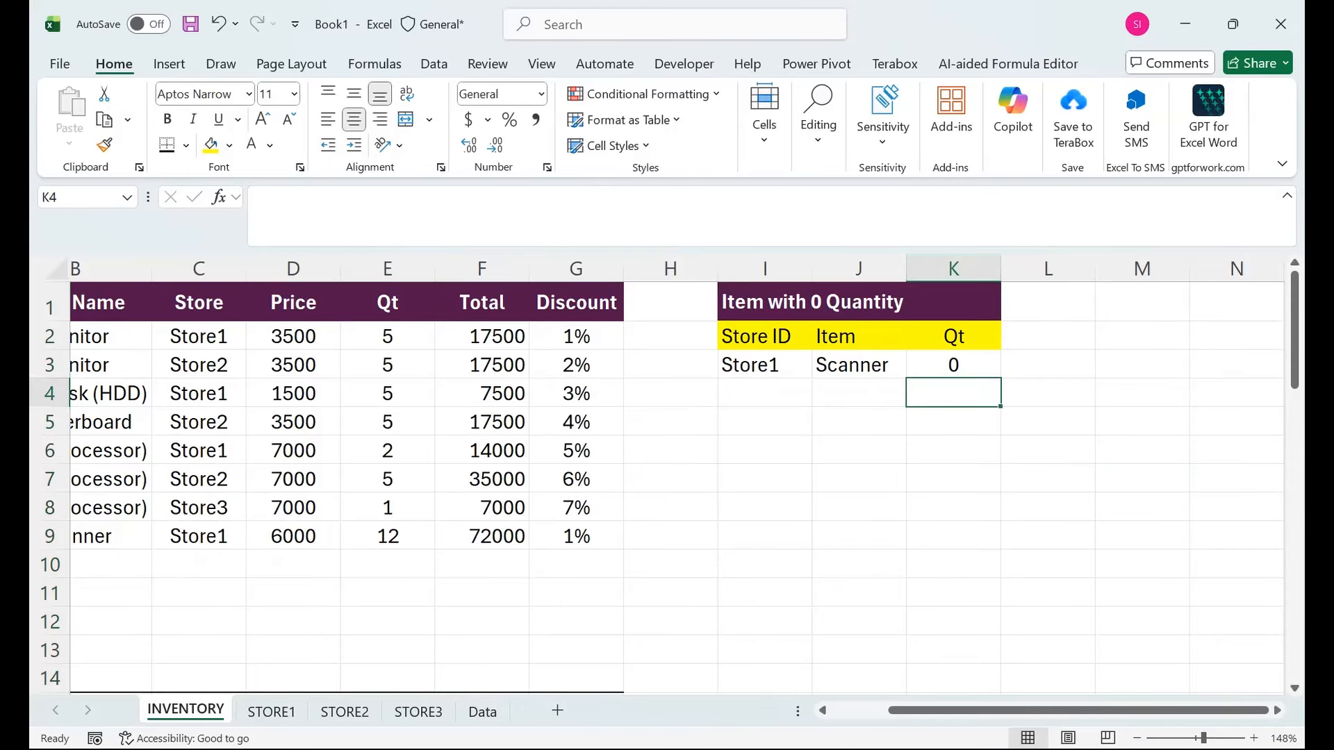
# - Narrow the empty column H between the inventory table and the zero-quantity list
pyautogui.click(764, 364)
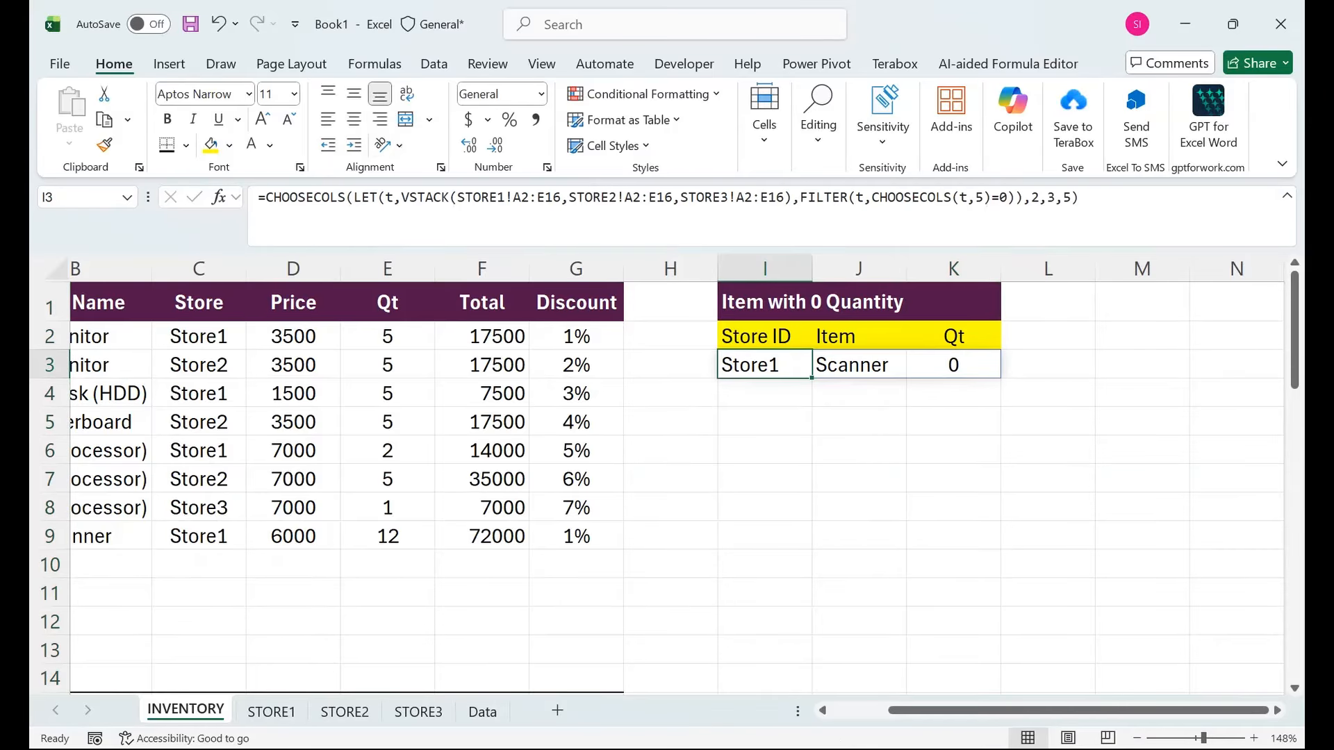
pyautogui.moveTo(114, 565); pyautogui.dragTo(111, 564)
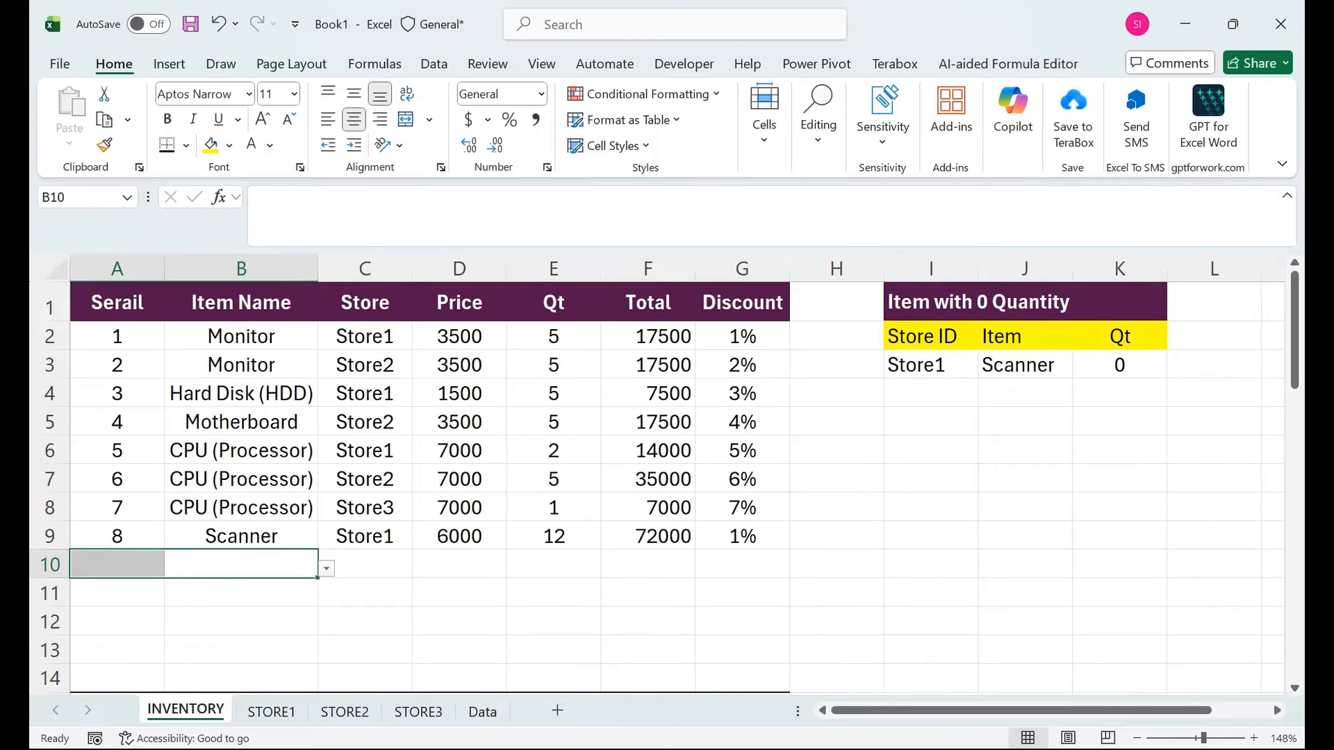
pyautogui.moveTo(884, 268); pyautogui.dragTo(851, 268)
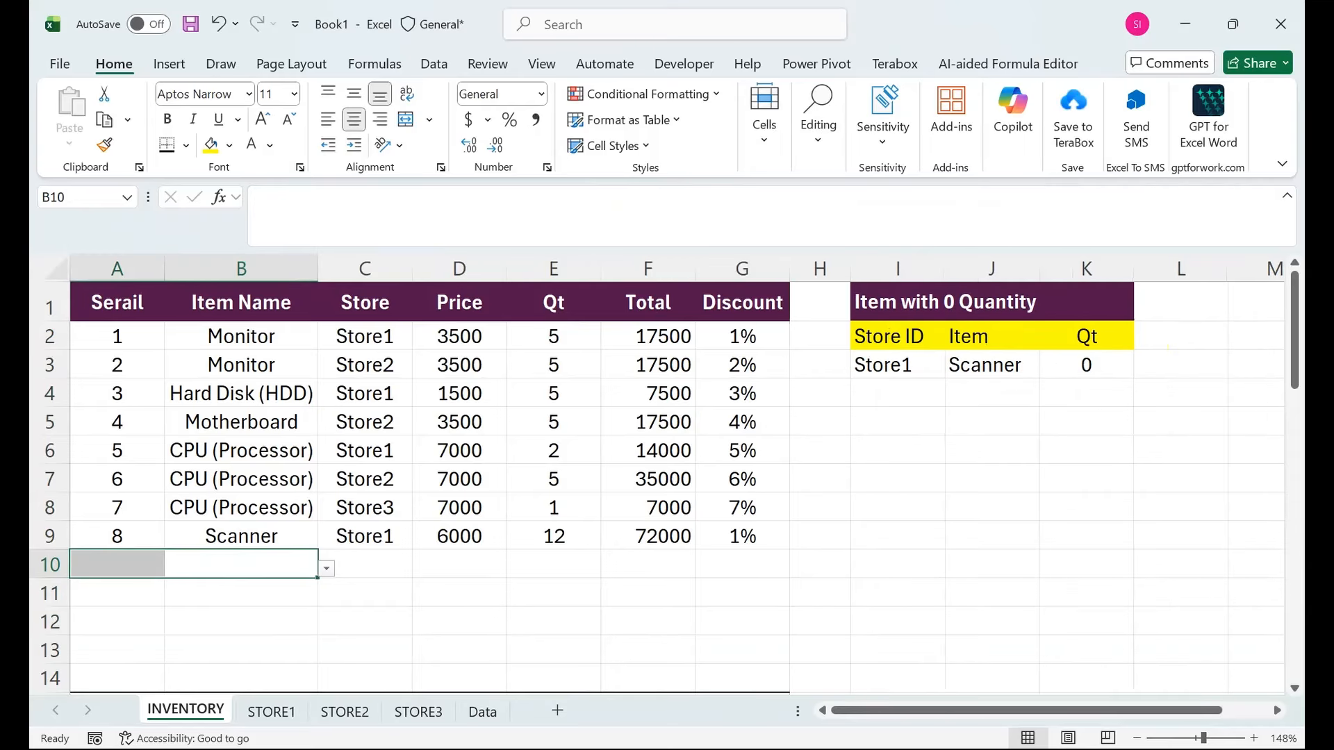
# - Add a row 10 entry to the inventory table with item RAM (Memory) and store Store2
pyautogui.click(364, 593)
pyautogui.click(278, 565)
pyautogui.click(327, 569)
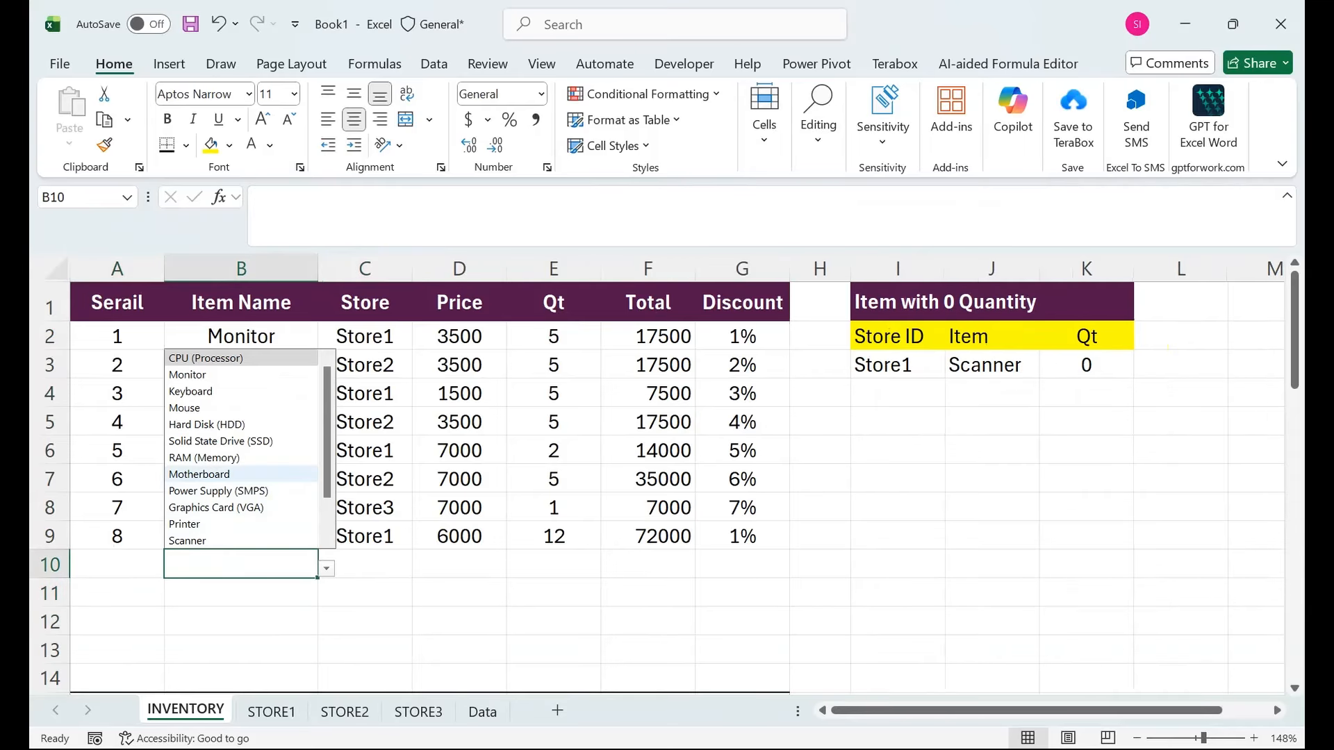
pyautogui.click(204, 457)
pyautogui.press('Tab')
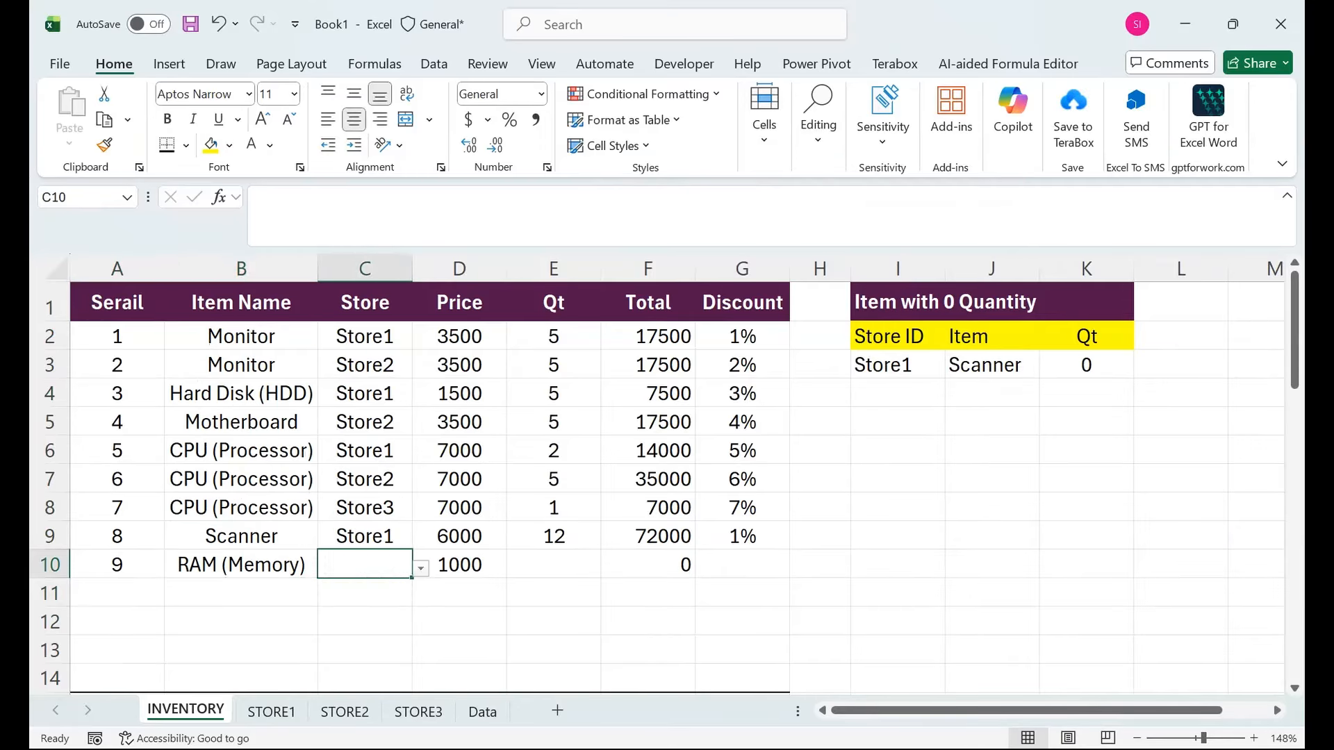
pyautogui.click(421, 568)
pyautogui.click(364, 602)
# - Look up the RAM (Memory) total quantity on the STORE2 sheet and enter 16 as its Qt in row 10 of INVENTORY
pyautogui.click(345, 711)
pyautogui.moveTo(364, 602); pyautogui.dragTo(364, 547)
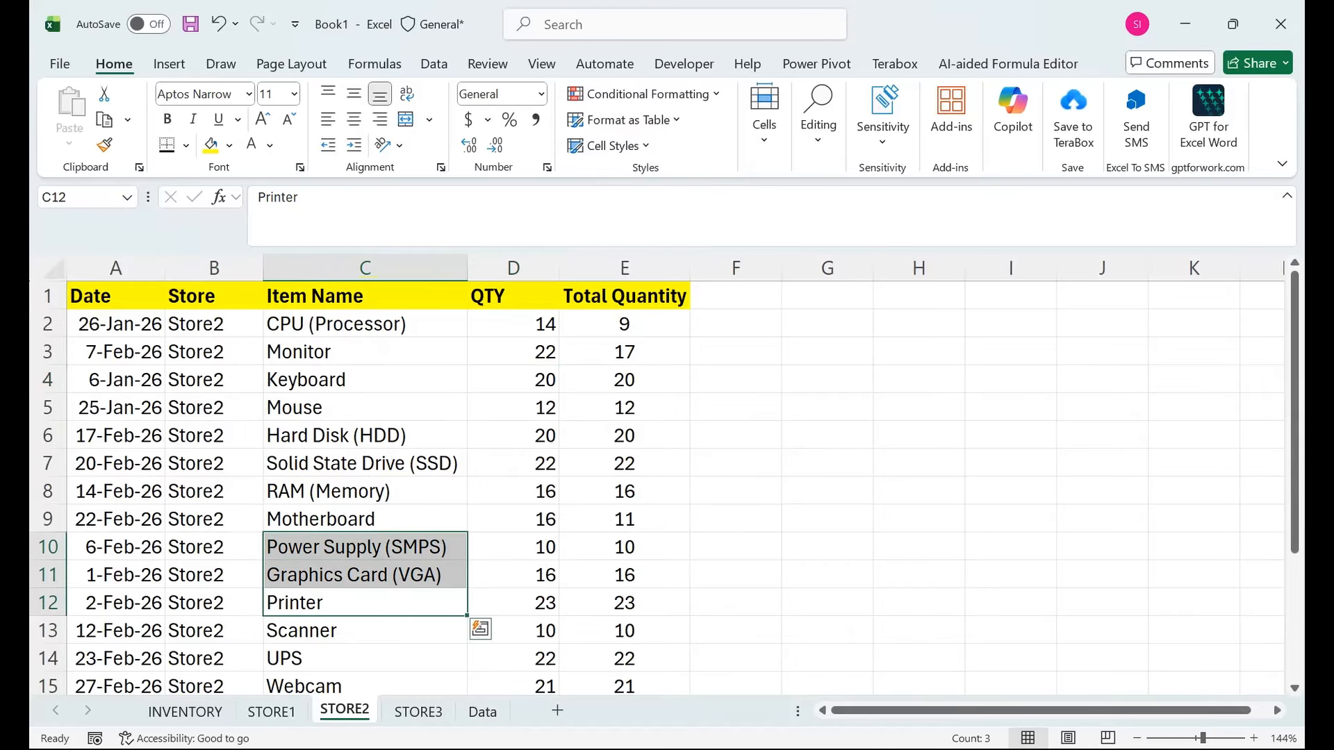
pyautogui.click(624, 491)
pyautogui.click(185, 711)
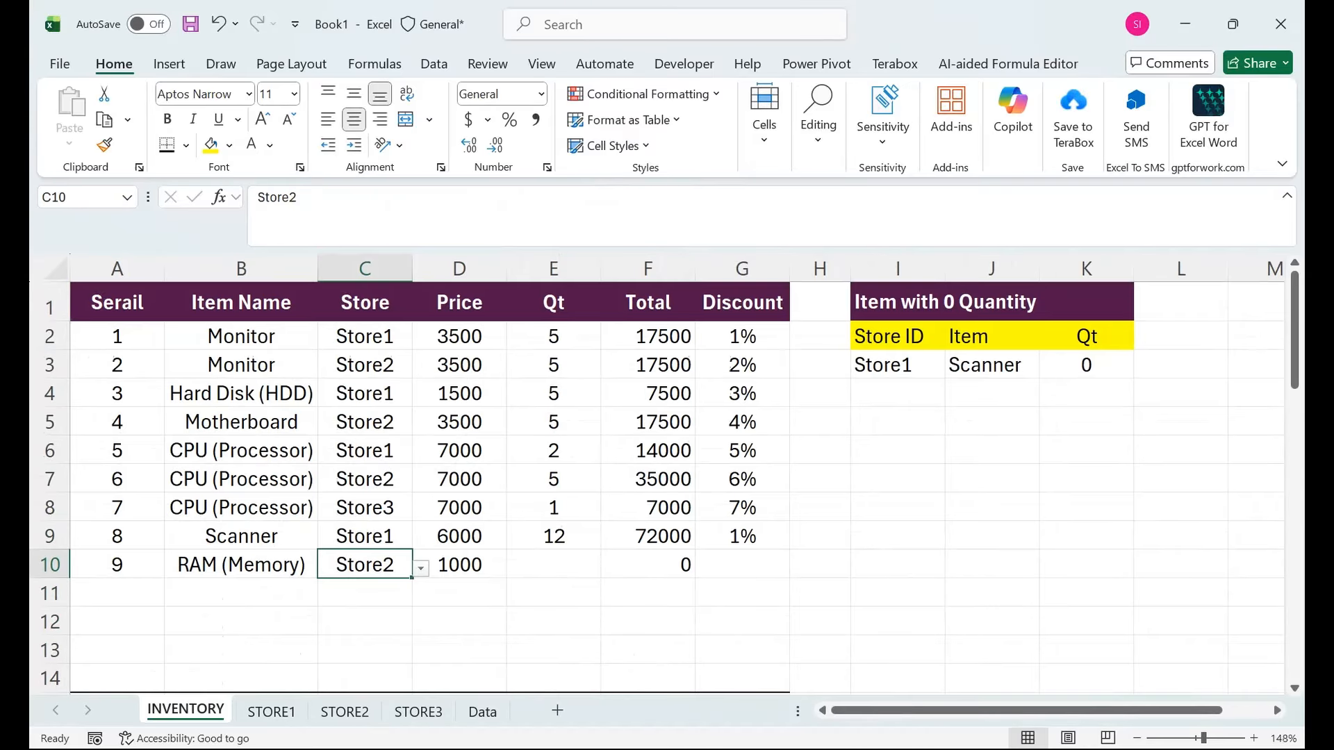
pyautogui.click(554, 564)
pyautogui.write('16')
pyautogui.press('Return')
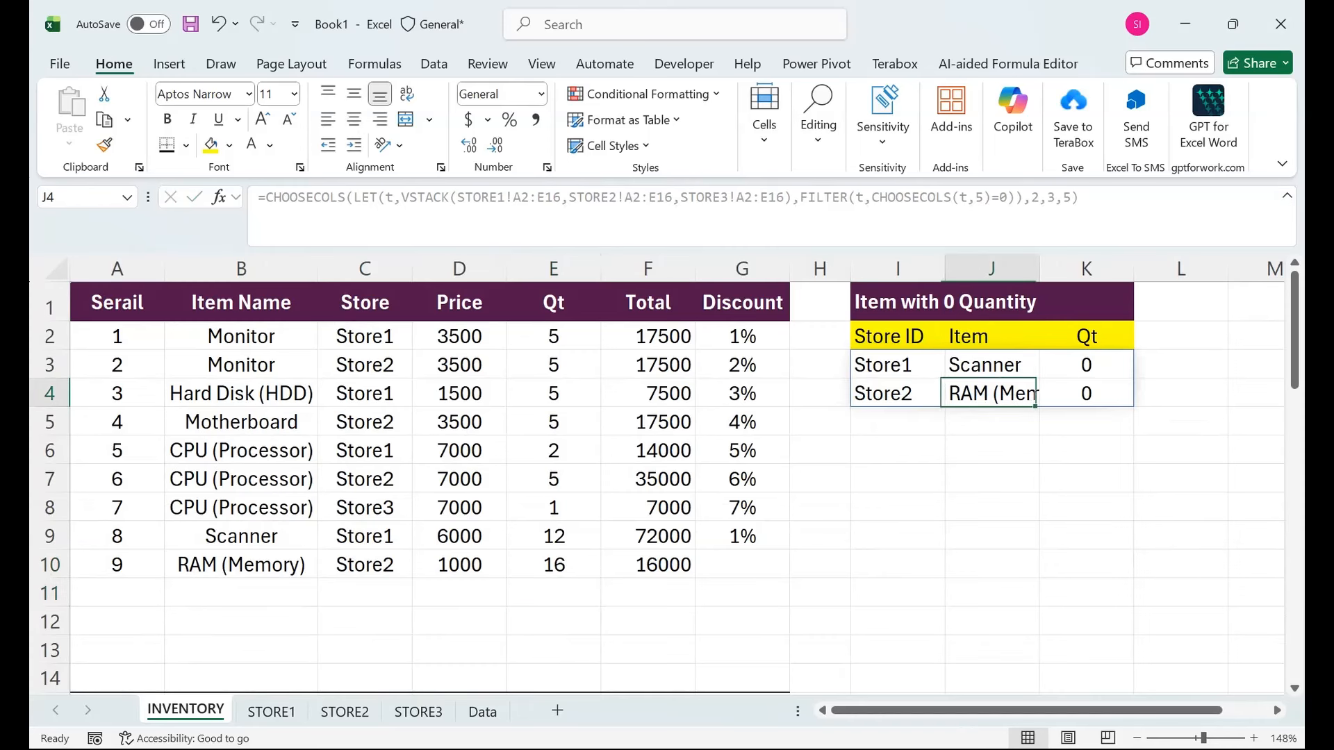
# - Autofit column J to the item names in the zero-quantity list
pyautogui.click(1034, 272)
pyautogui.doubleClick(1039, 269)
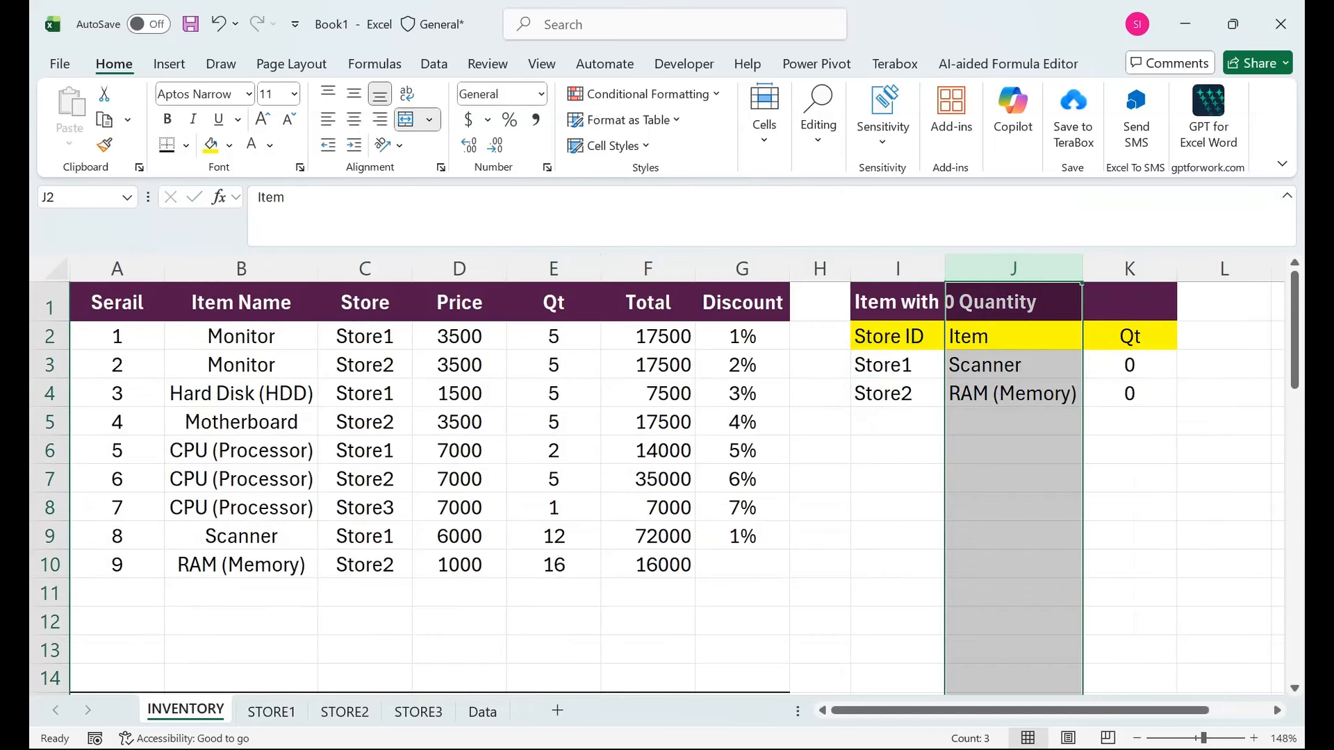
pyautogui.click(1129, 393)
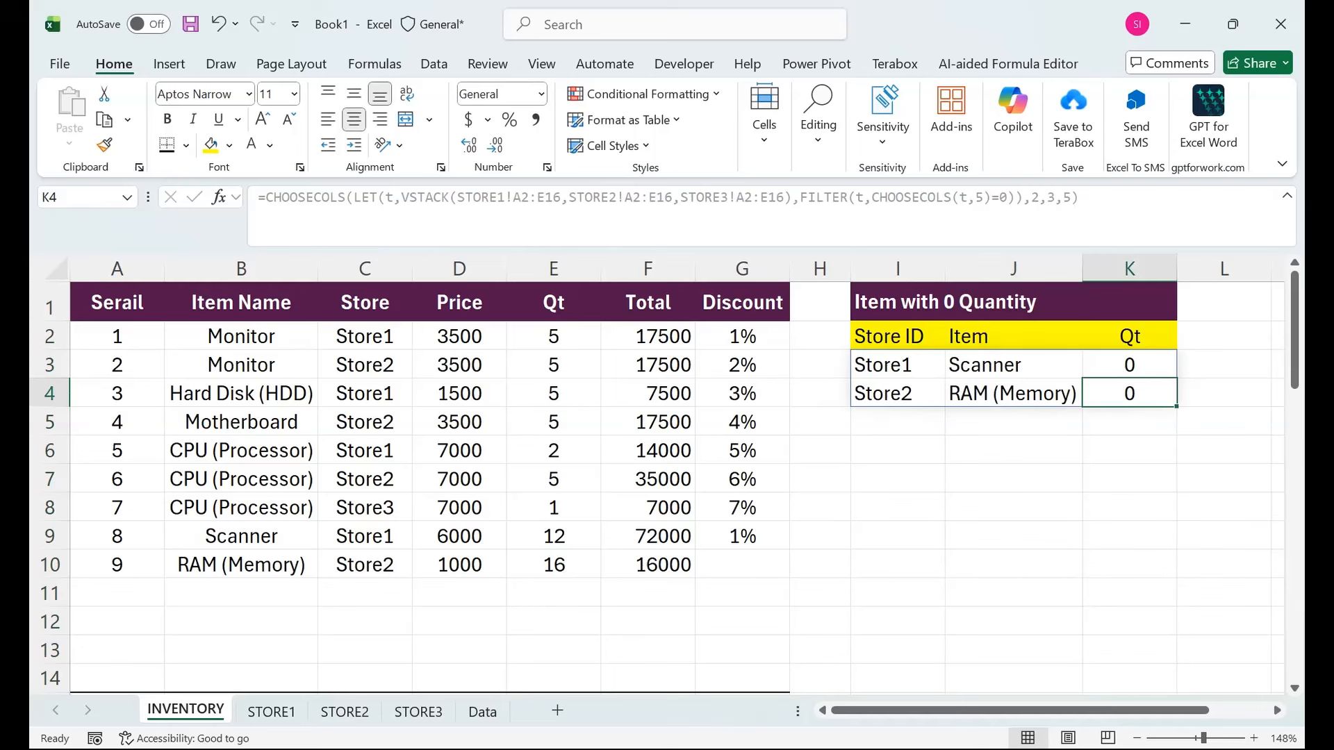
# - Set the discount of the RAM (Memory) entry in row 10 to 1%
pyautogui.click(742, 565)
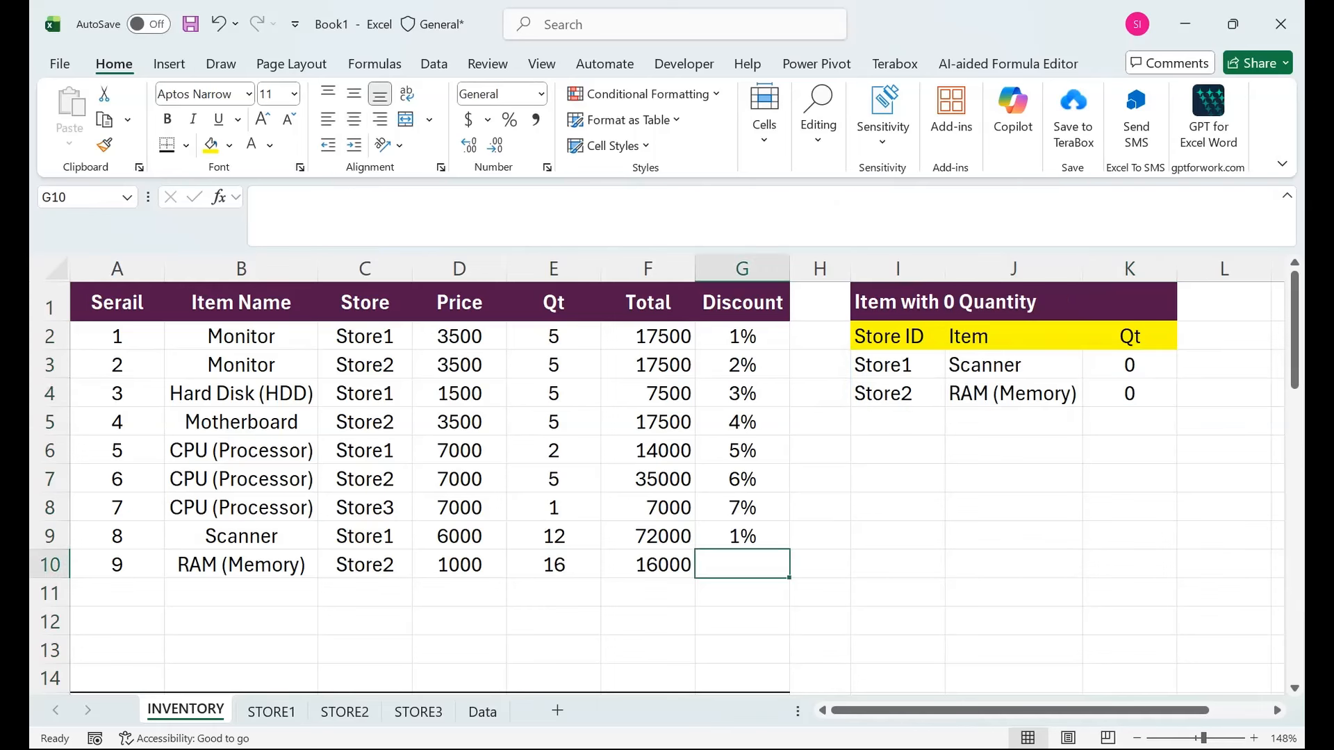
pyautogui.write('1%')
pyautogui.press('Return')
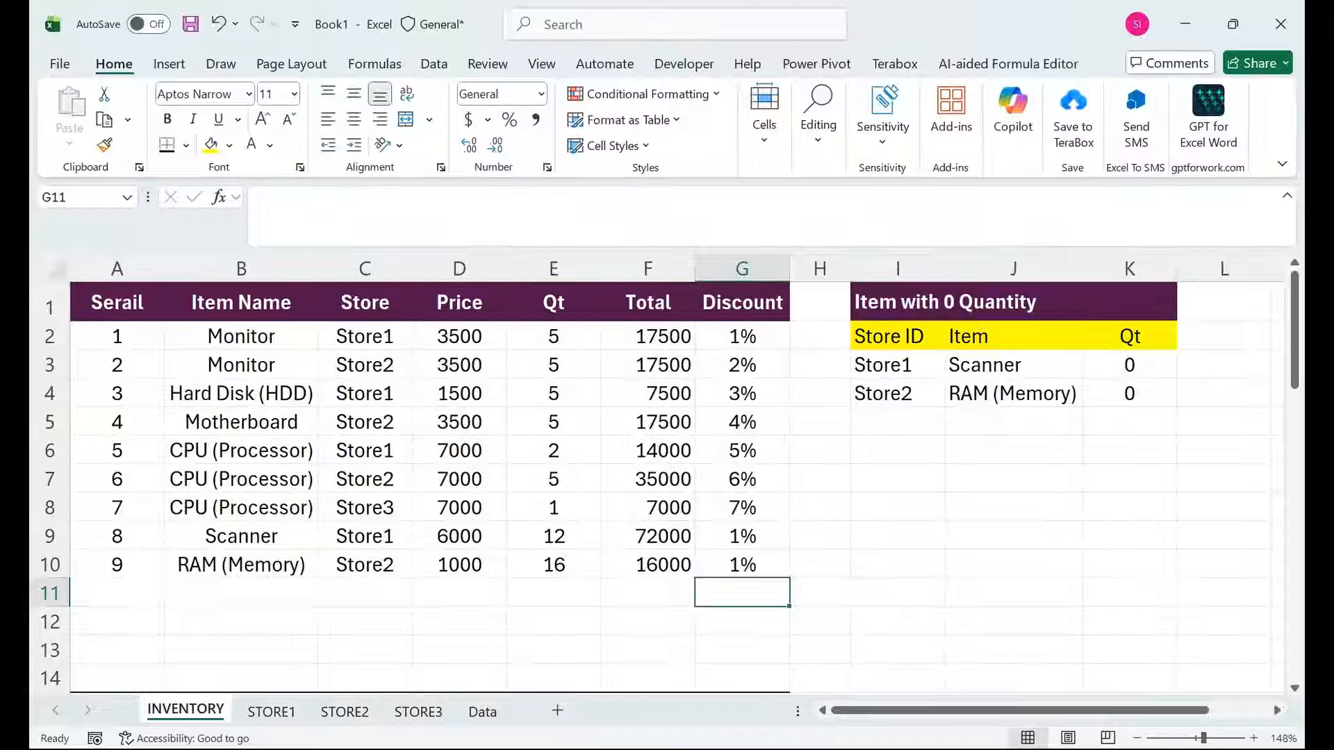
# - Enter the label Available in cell I7 below the zero-quantity list
pyautogui.click(897, 479)
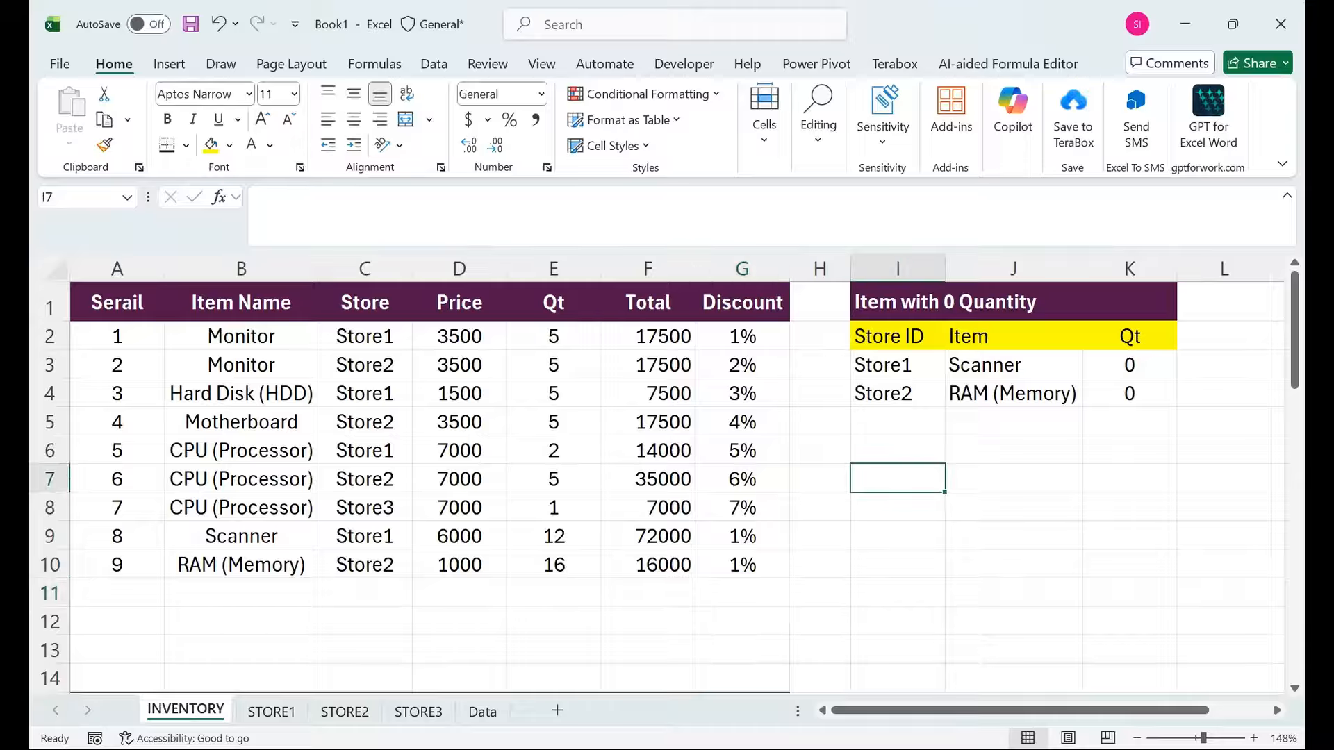
pyautogui.write('Ava')
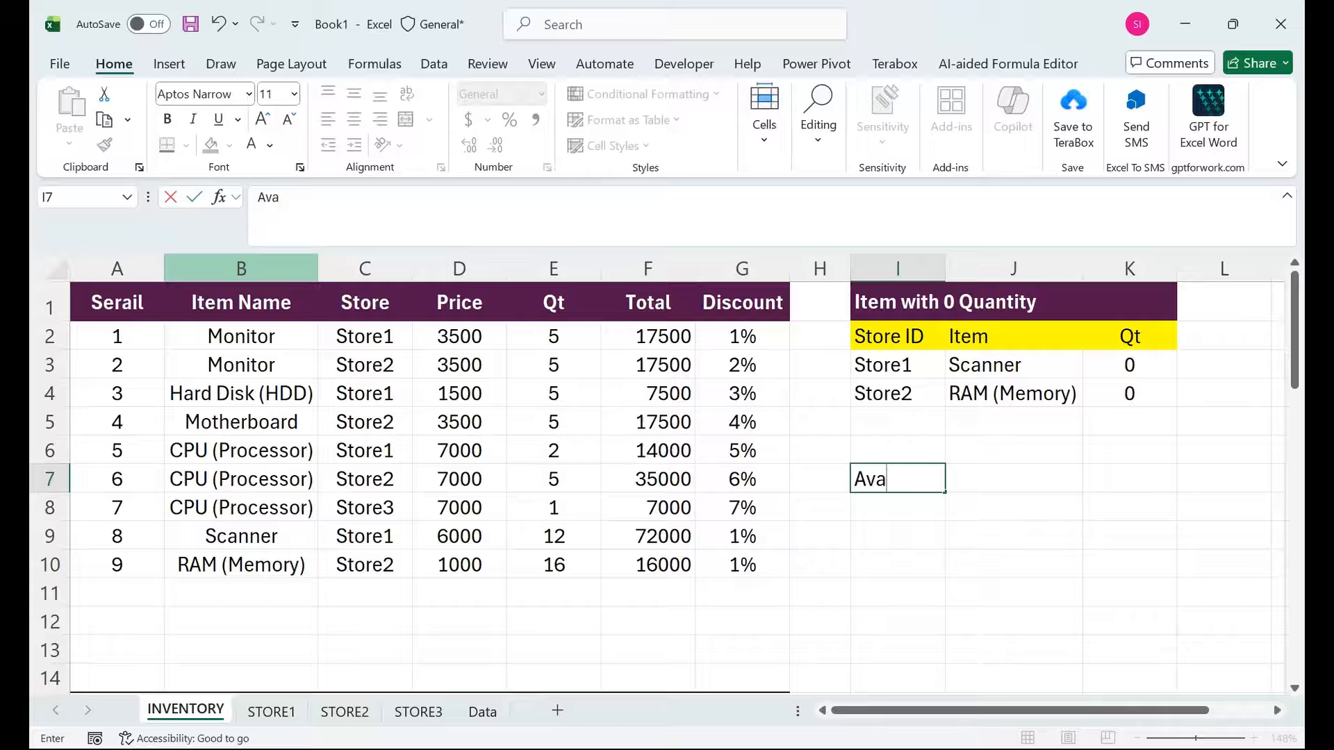
pyautogui.write('ilable')
pyautogui.press('Return')
pyautogui.press('Up')
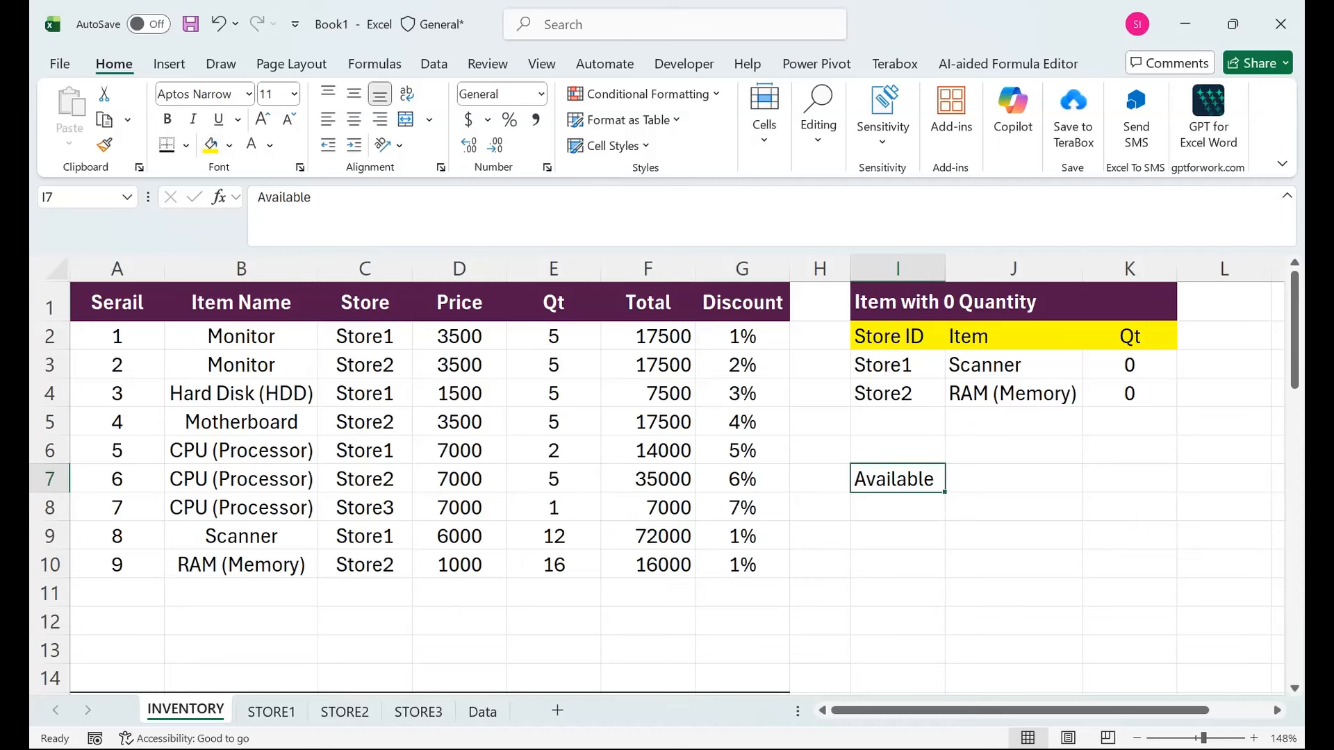
# - Copy the formatting of the Item Name header onto the Available label in I7
pyautogui.click(241, 302)
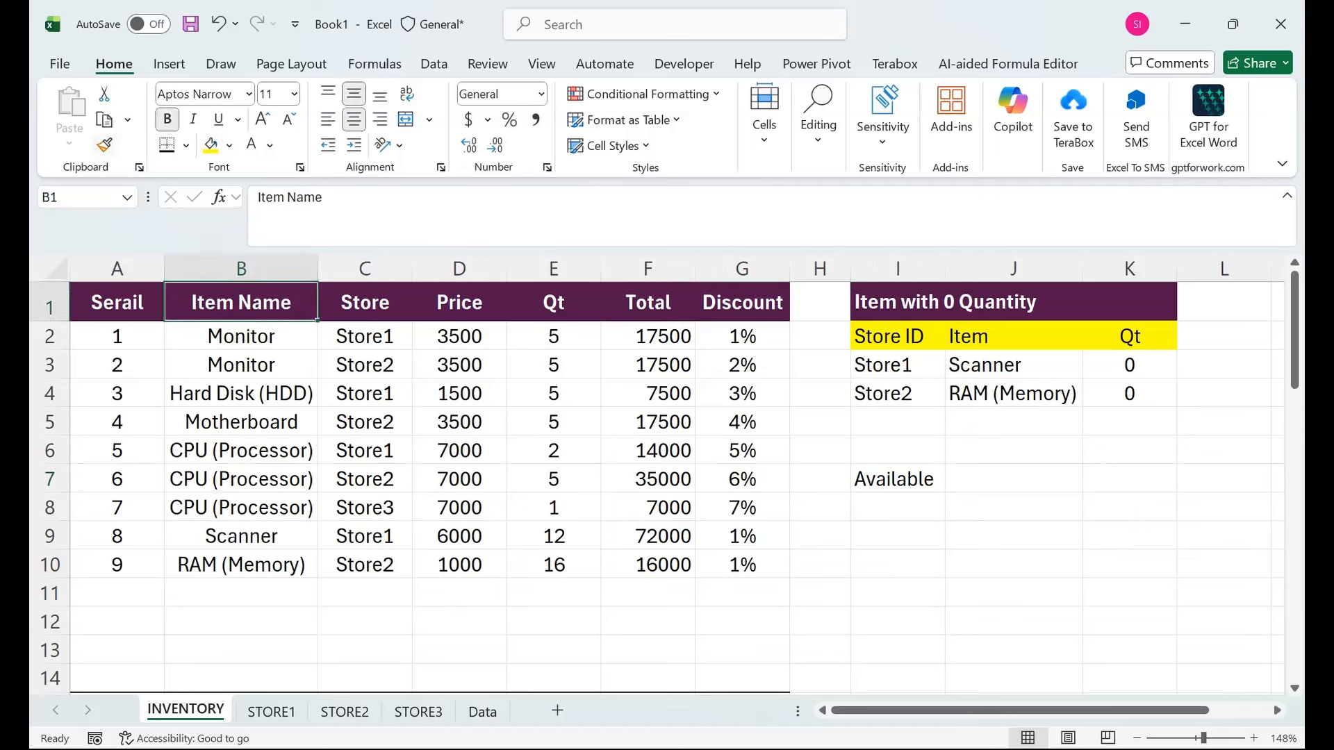
pyautogui.click(104, 145)
pyautogui.click(898, 480)
# - Fill cell I8 under the Available label with light green
pyautogui.click(897, 507)
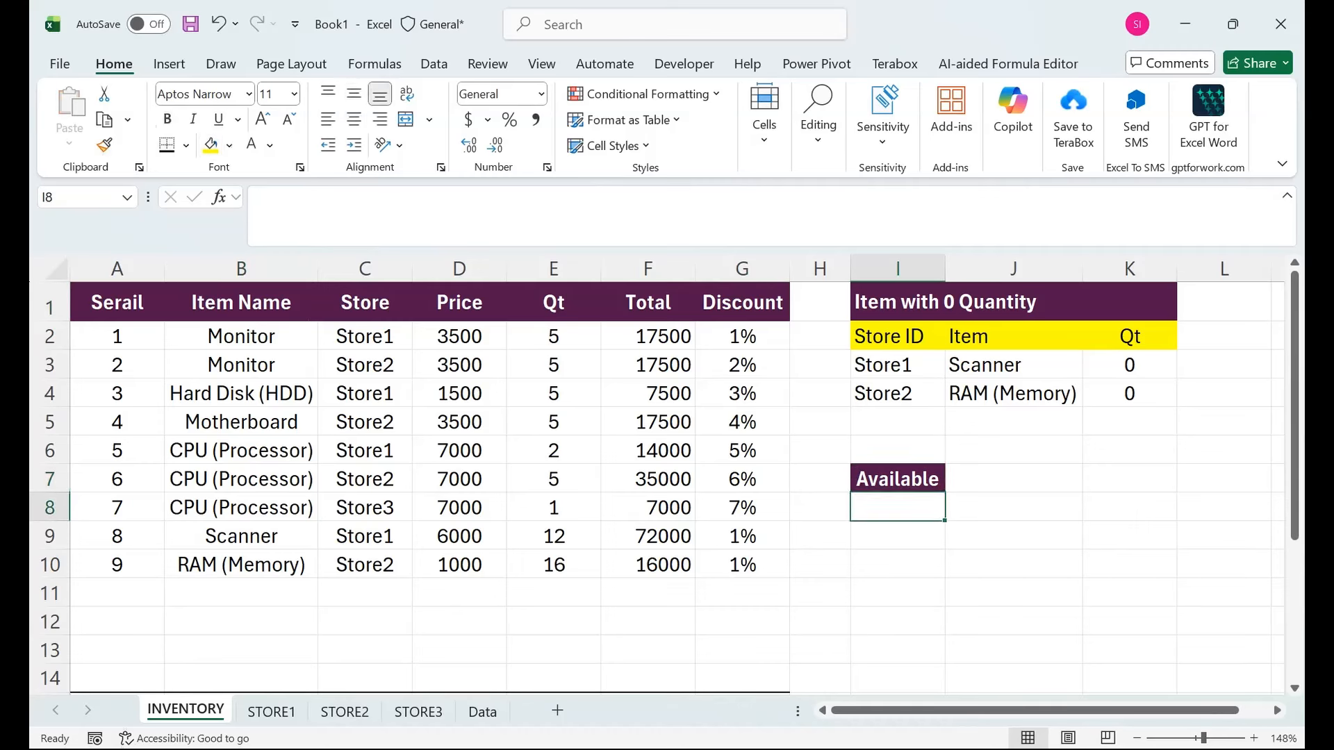
pyautogui.click(230, 145)
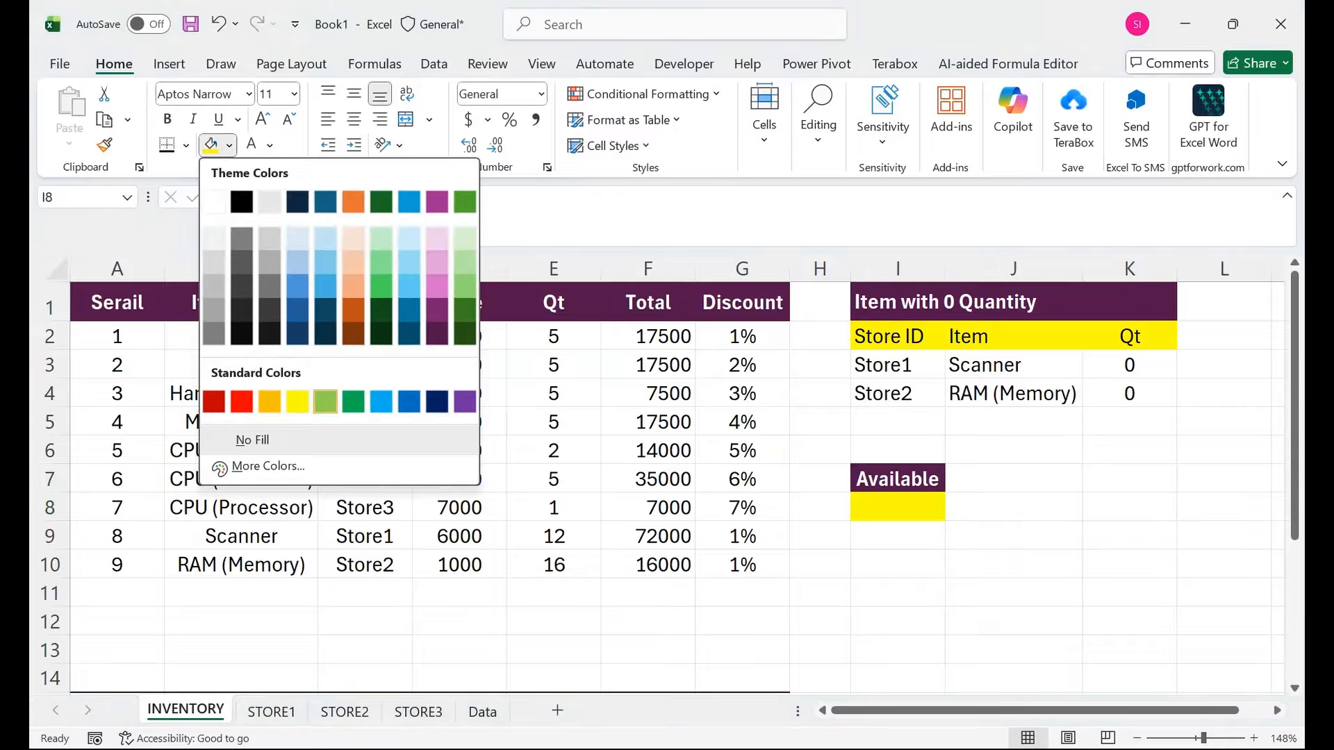
pyautogui.click(325, 402)
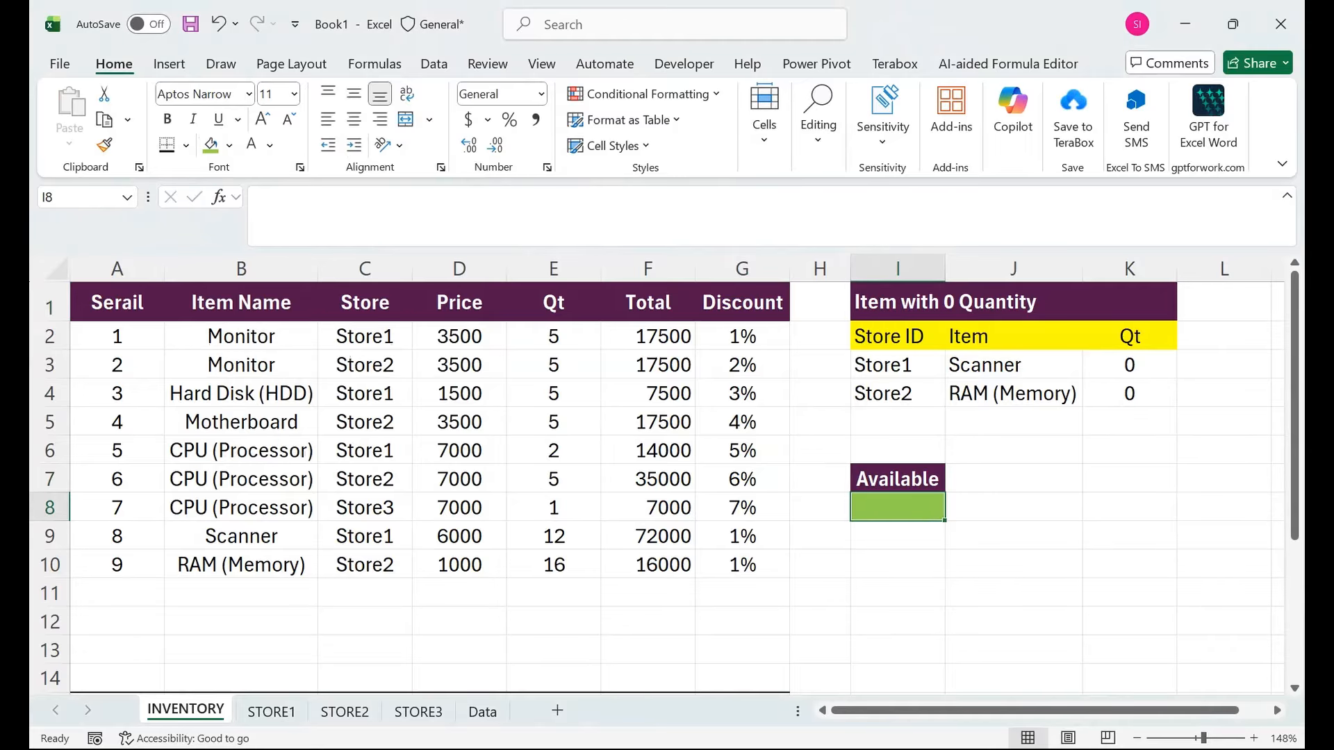
# - Start a formula in I8 that nests IFERROR, SUMIF, INDIRECT and LOOKUP
pyautogui.write('=')
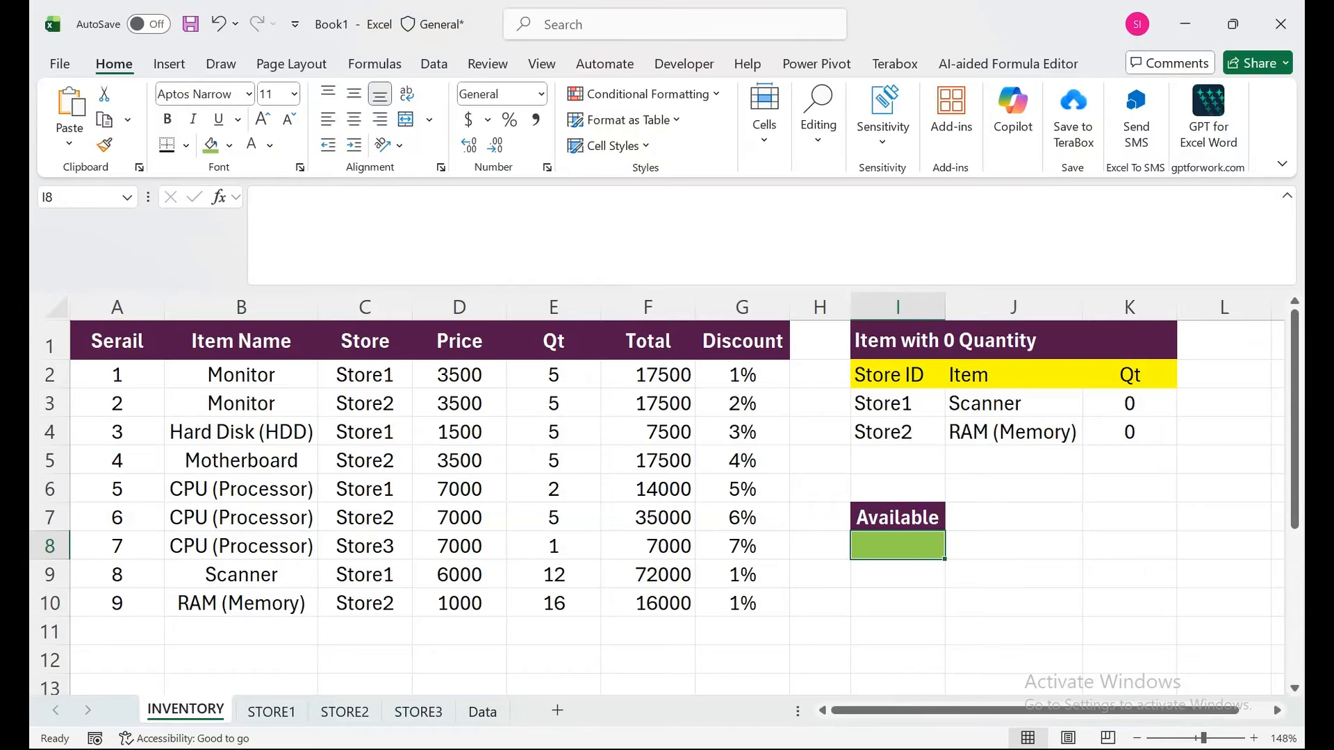
pyautogui.write('=')
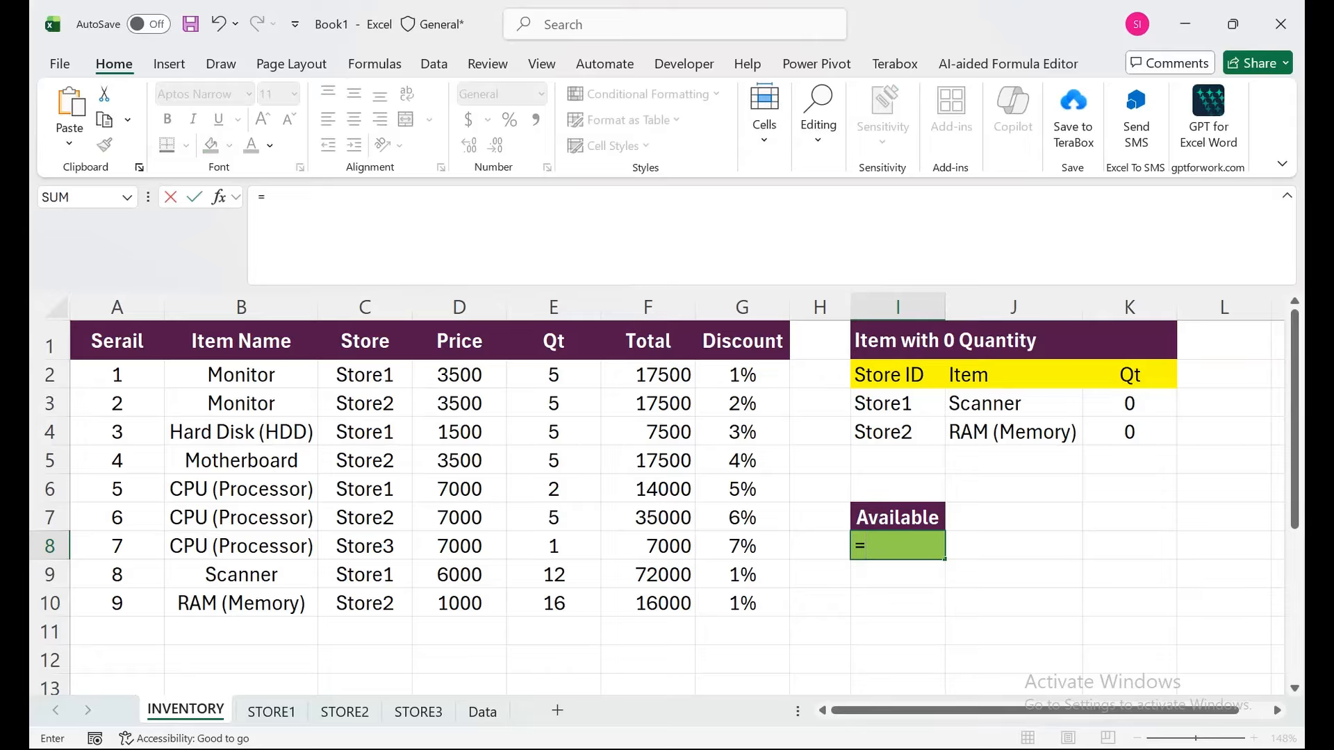
pyautogui.write('IFERROR(')
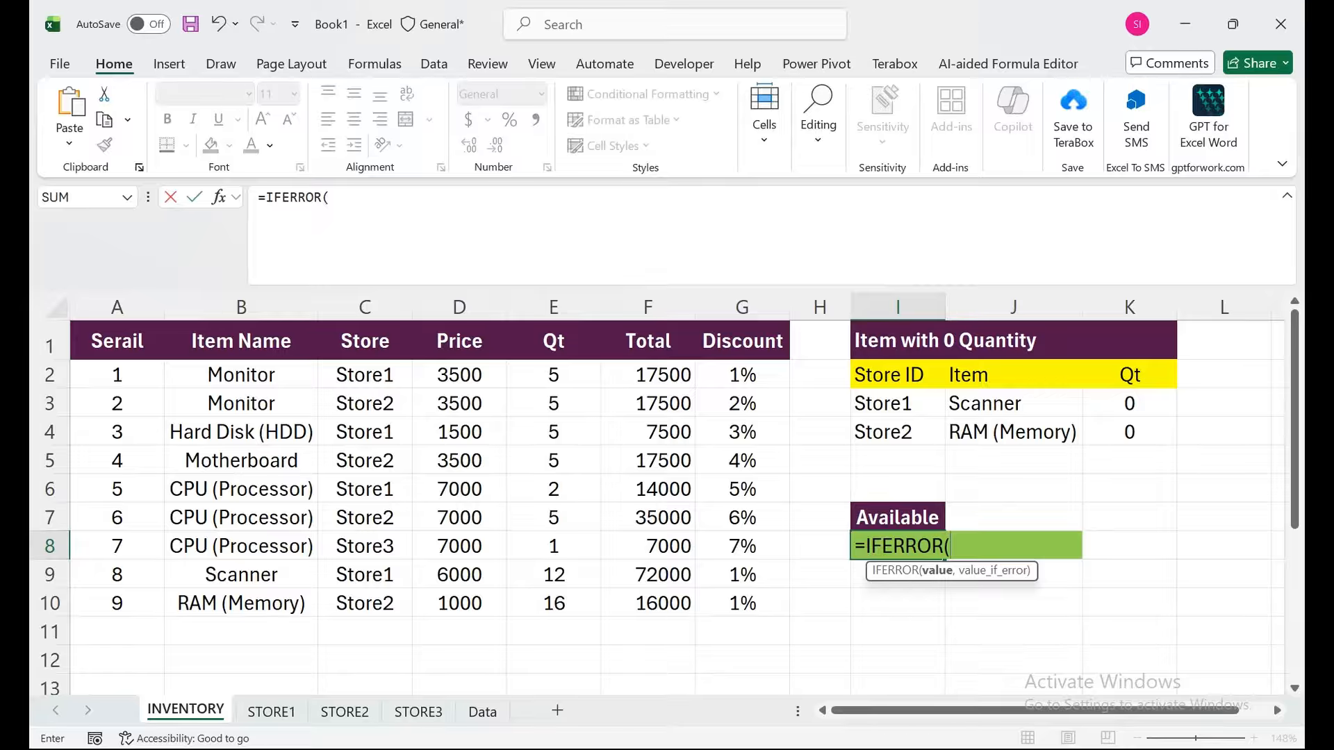
pyautogui.write('sumif')
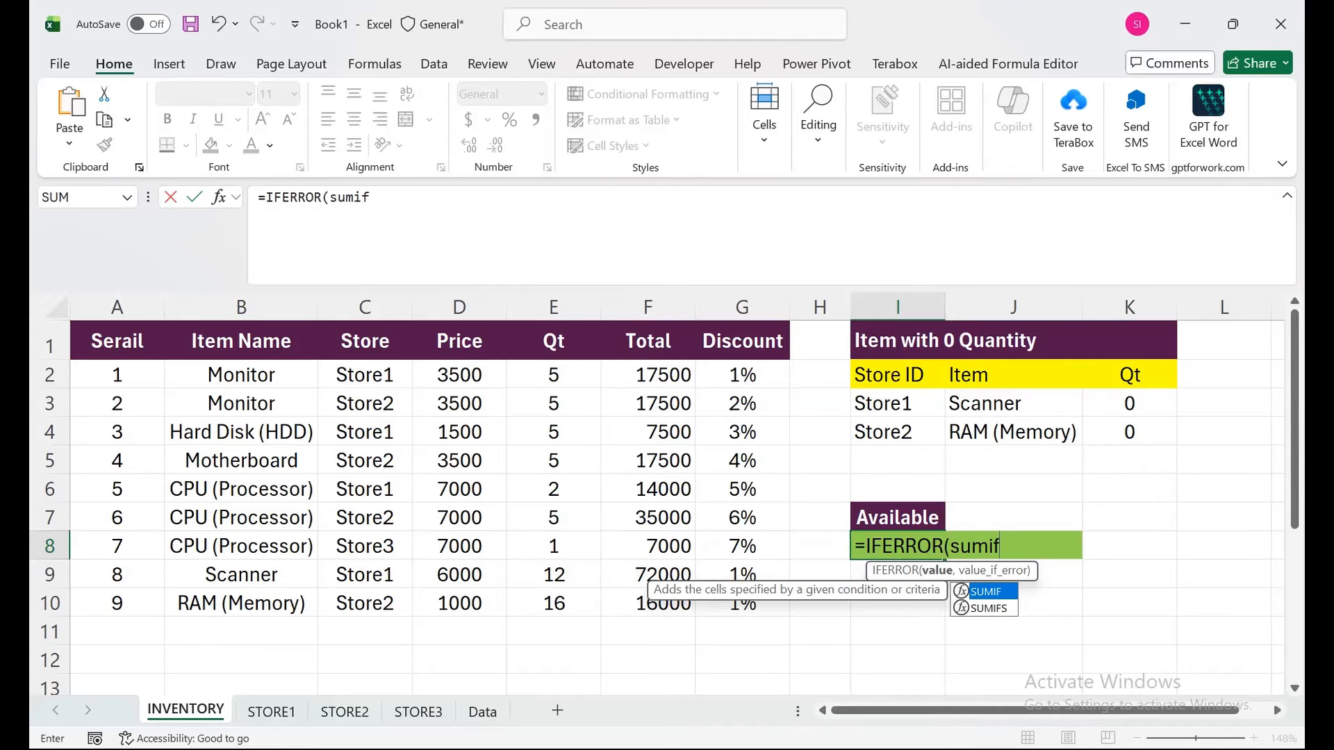
pyautogui.press('Tab')
pyautogui.write('ind')
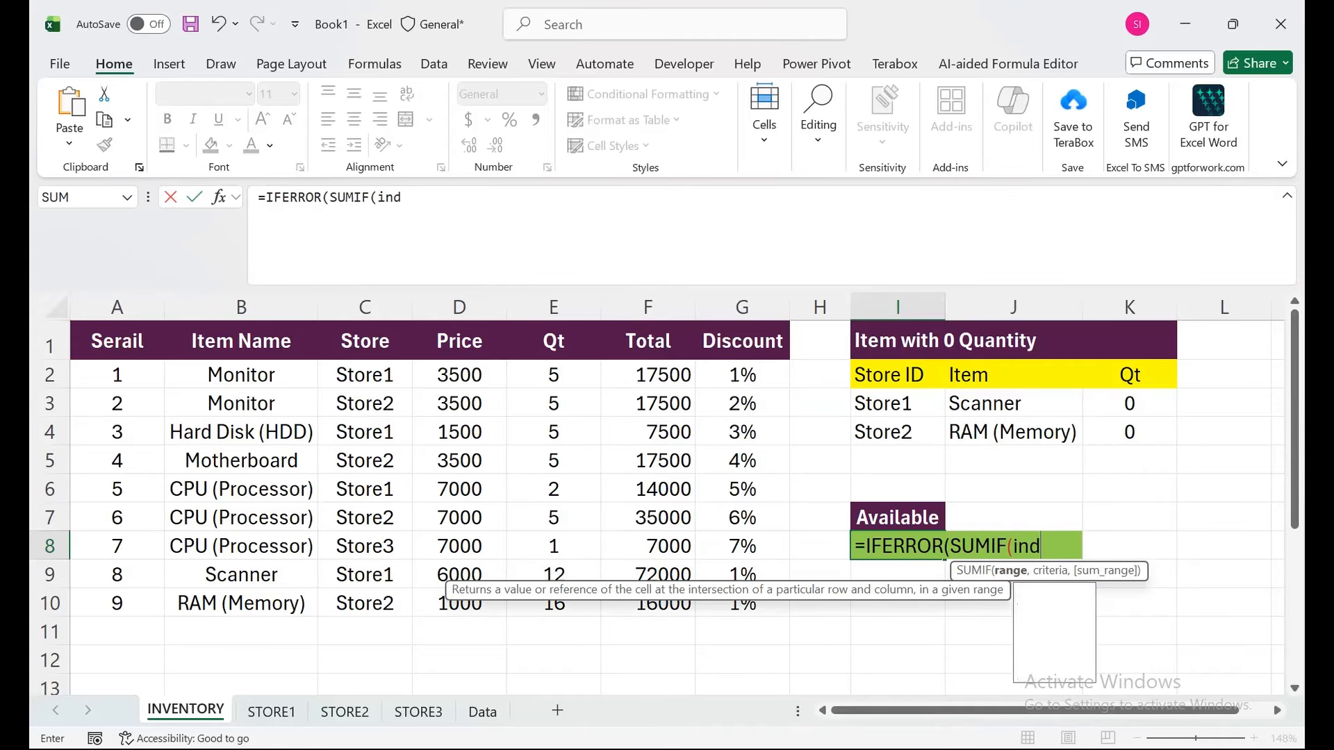
pyautogui.press('Down')
pyautogui.press('Tab')
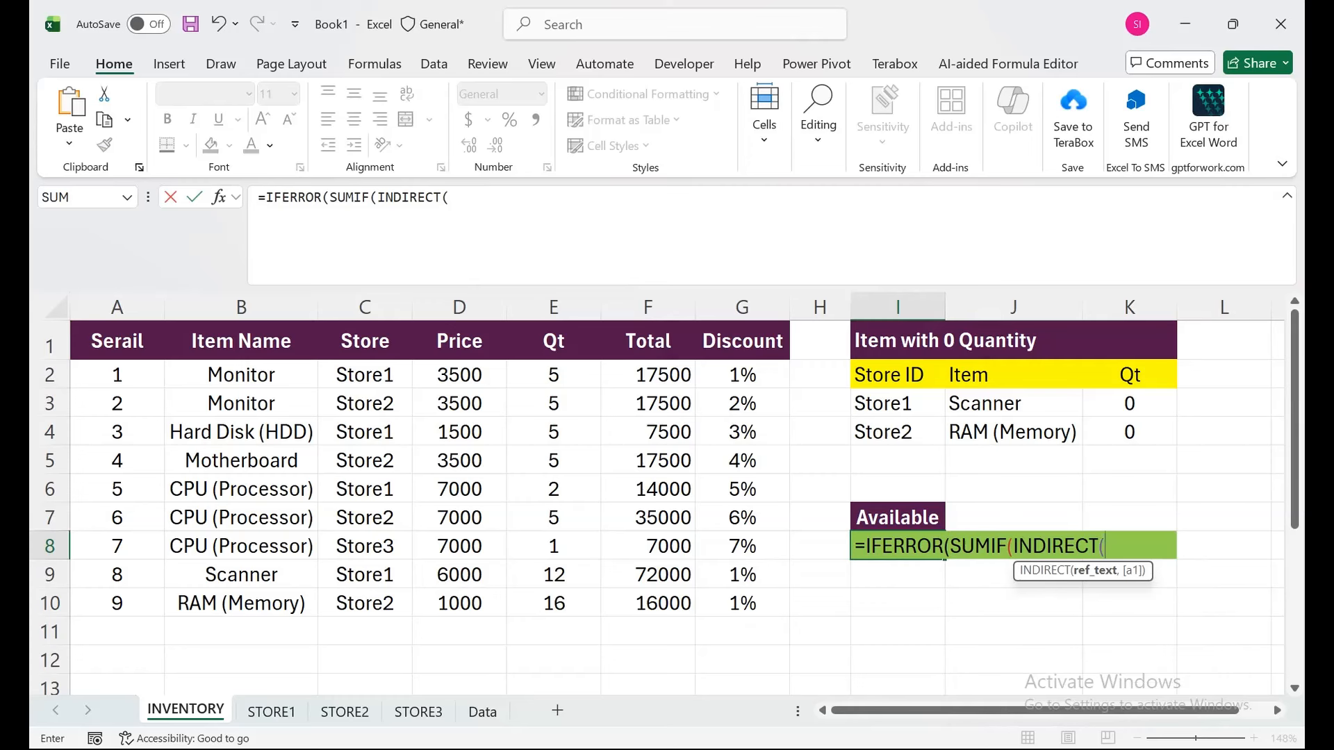
pyautogui.write('loo')
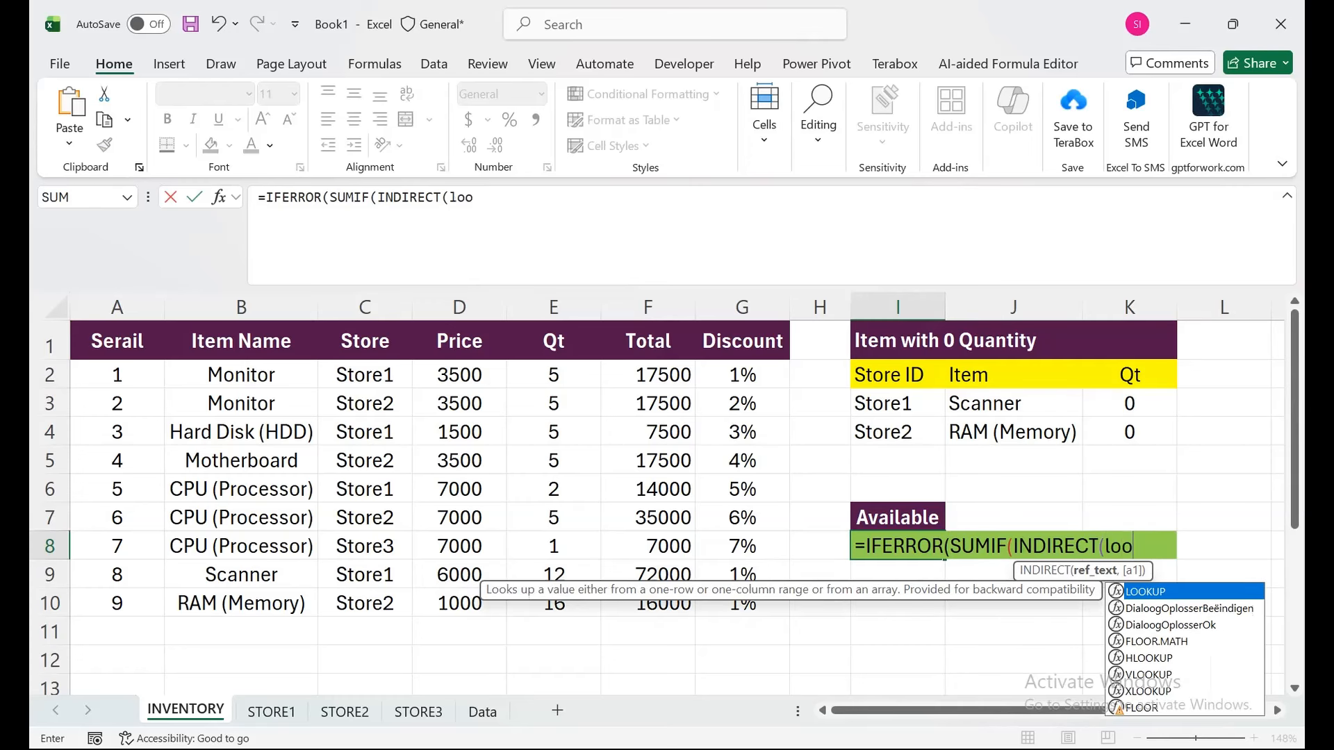
pyautogui.press('Tab')
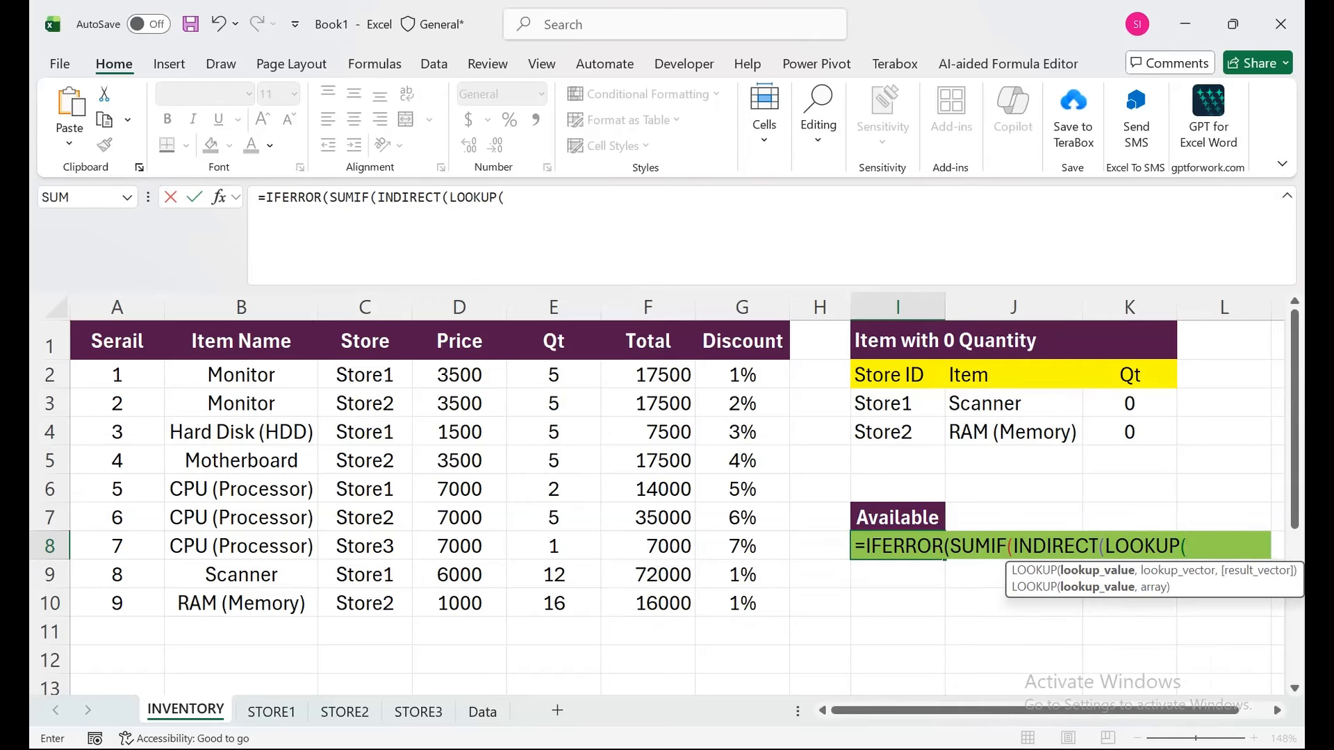
# - Complete the LOOKUP part of the I8 formula as LOOKUP(2,1/(C:C<>""),C:C) to return the last store in column C
pyautogui.write('2,1')
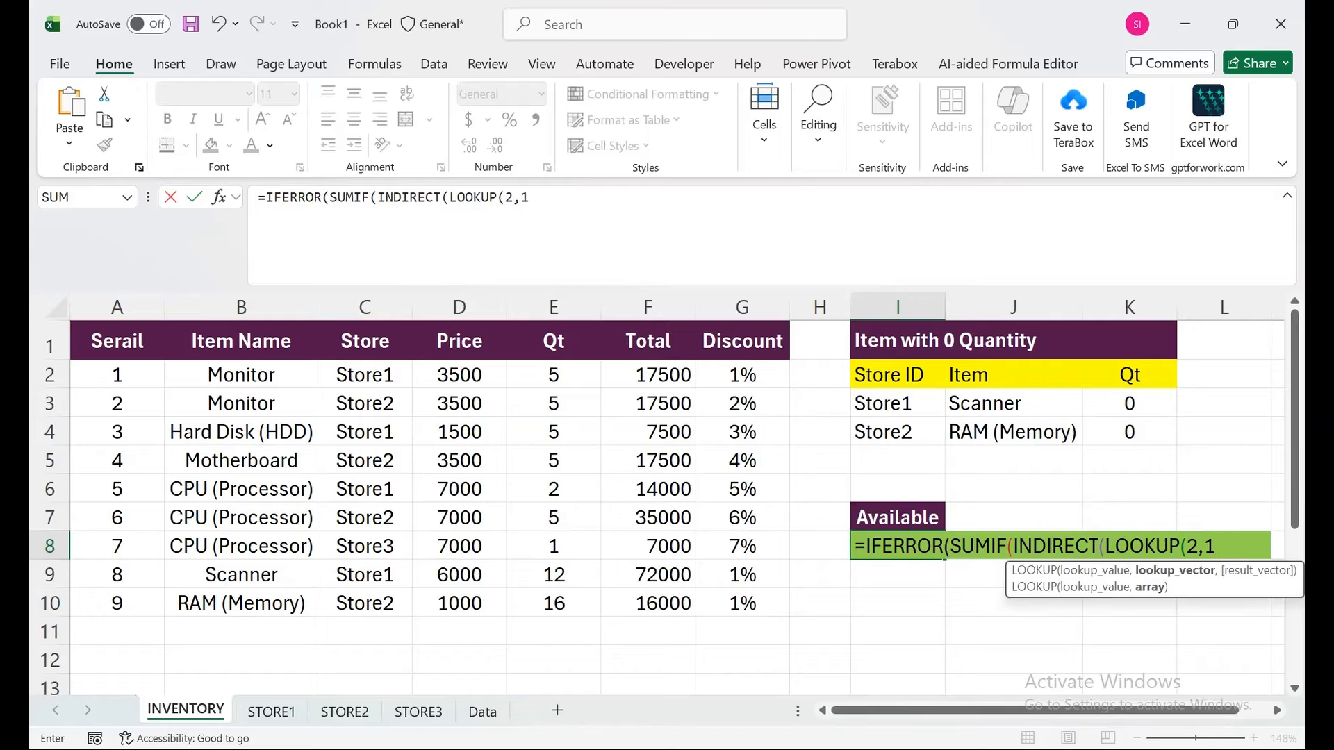
pyautogui.write('/(')
pyautogui.click(365, 307)
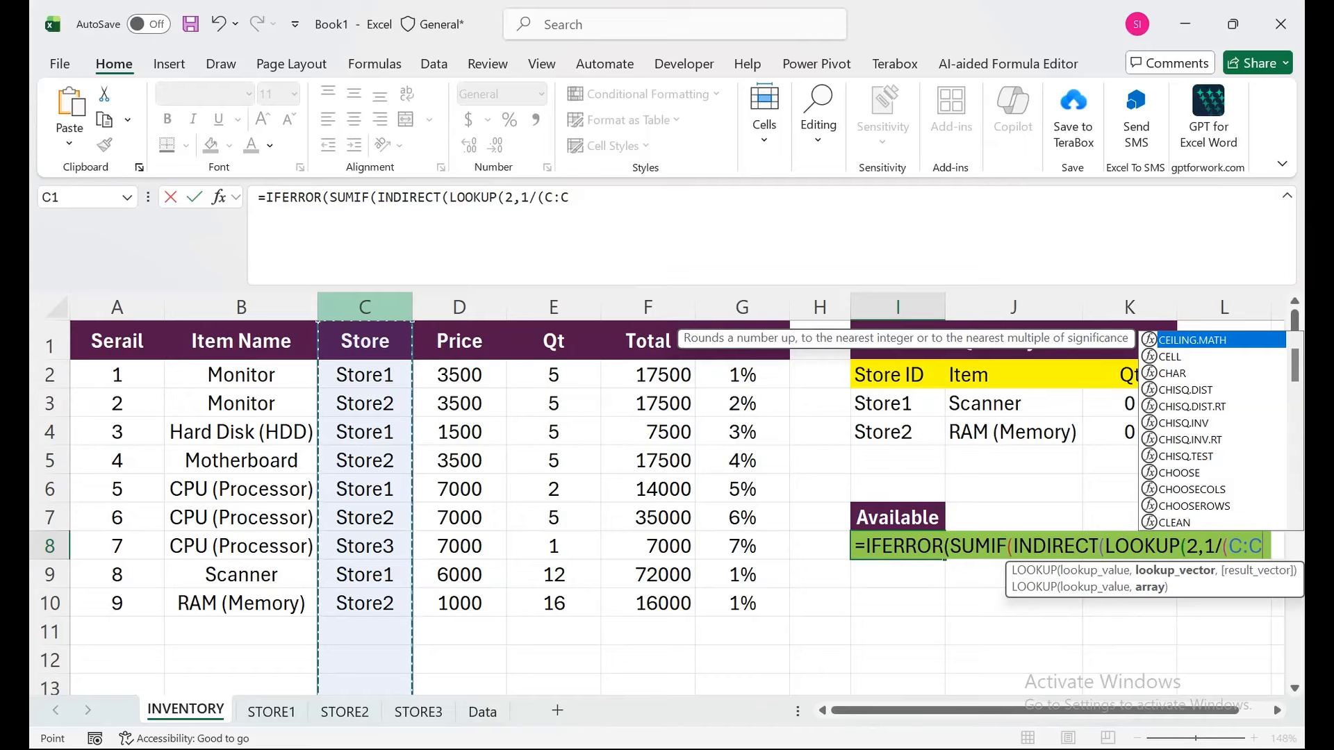
pyautogui.write('<?')
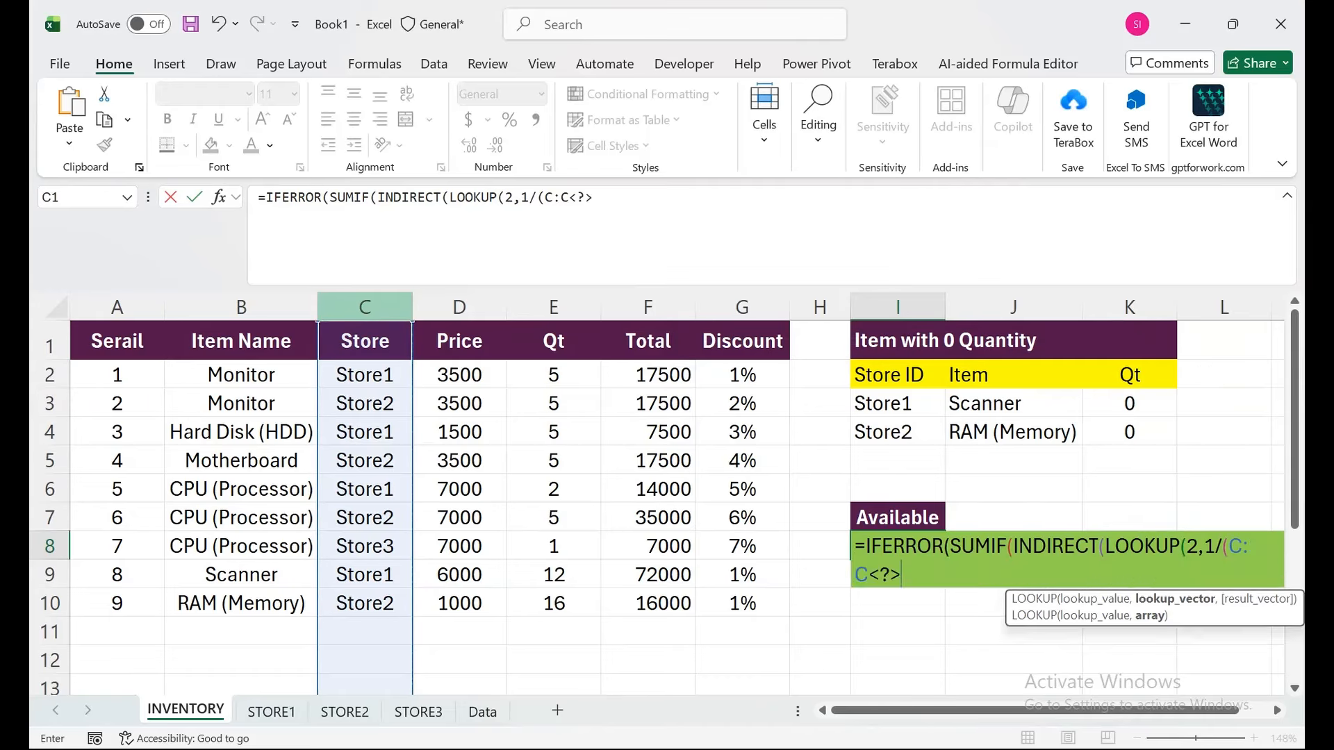
pyautogui.press('BackSpace')
pyautogui.write('>"")')
pyautogui.write(',')
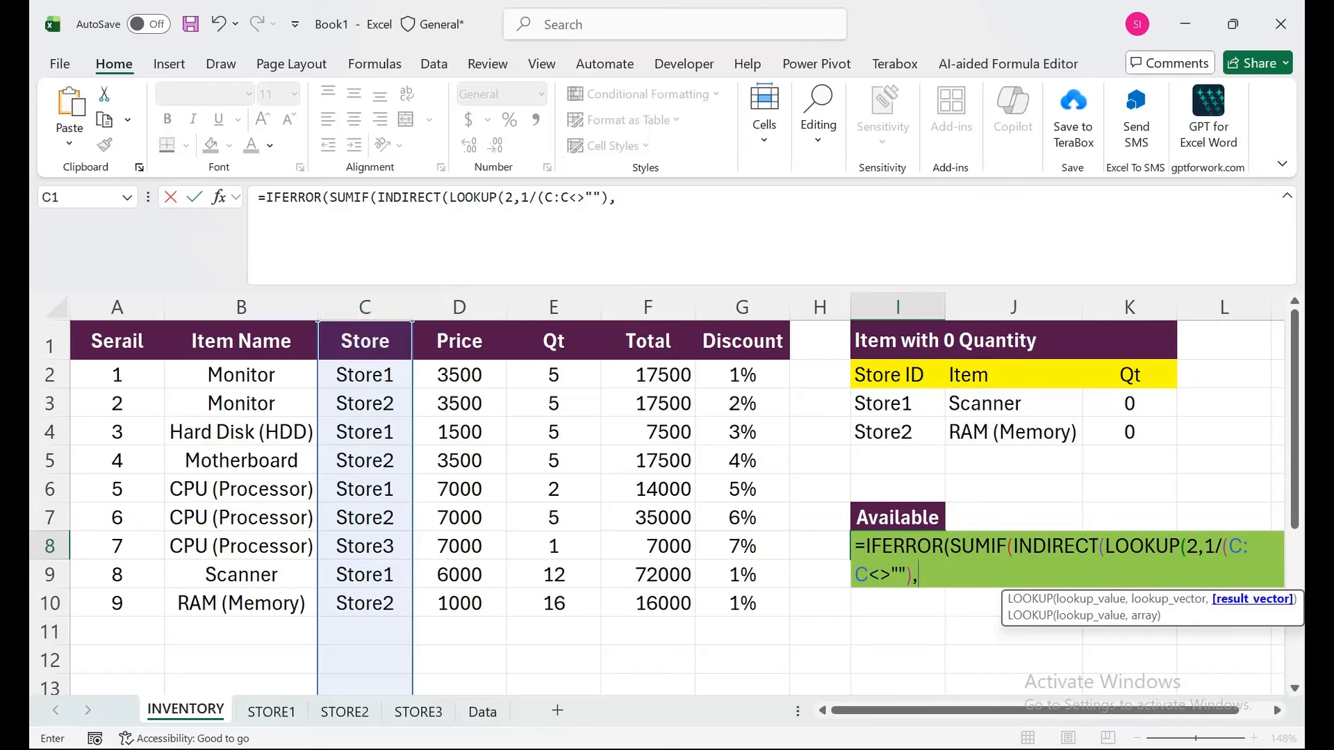
pyautogui.click(364, 307)
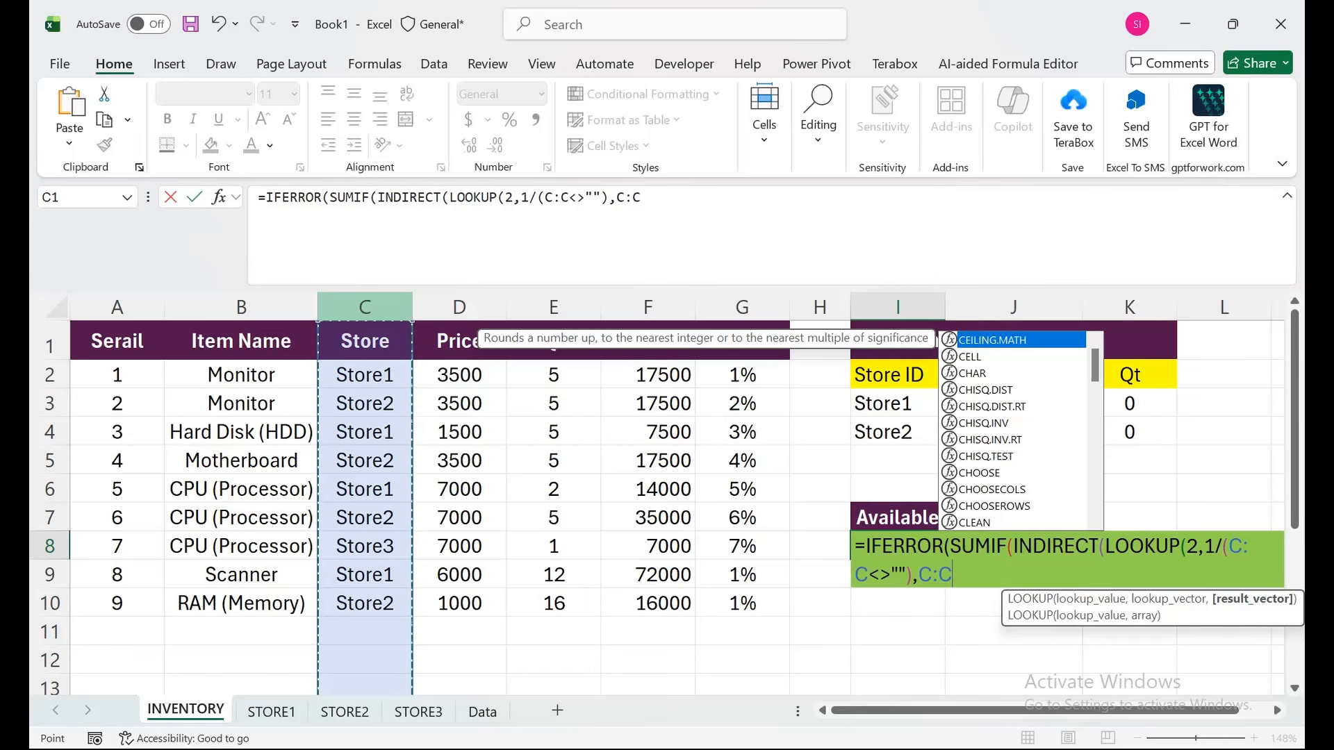
pyautogui.write(')')
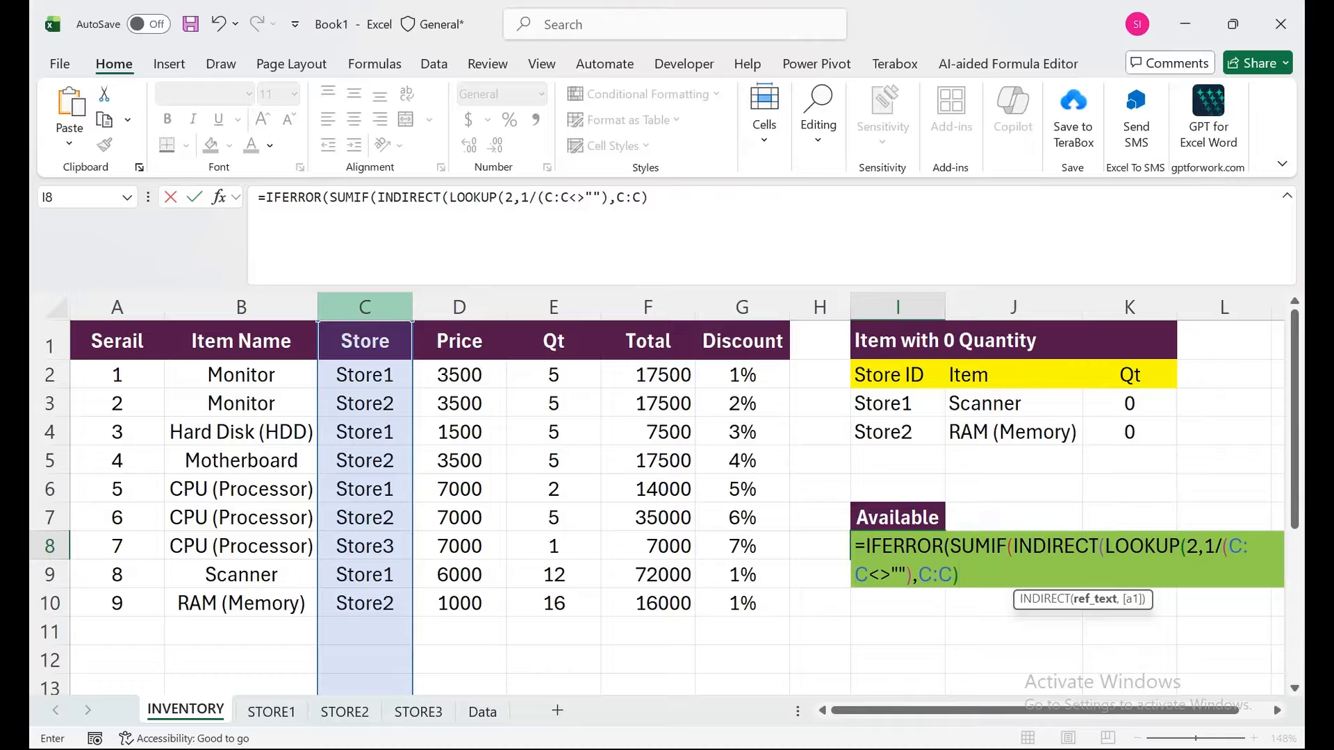
# - Append &"!C:C" to the LOOKUP and close INDIRECT, making it the SUMIF range in I8 before the criteria argument
pyautogui.write('&')
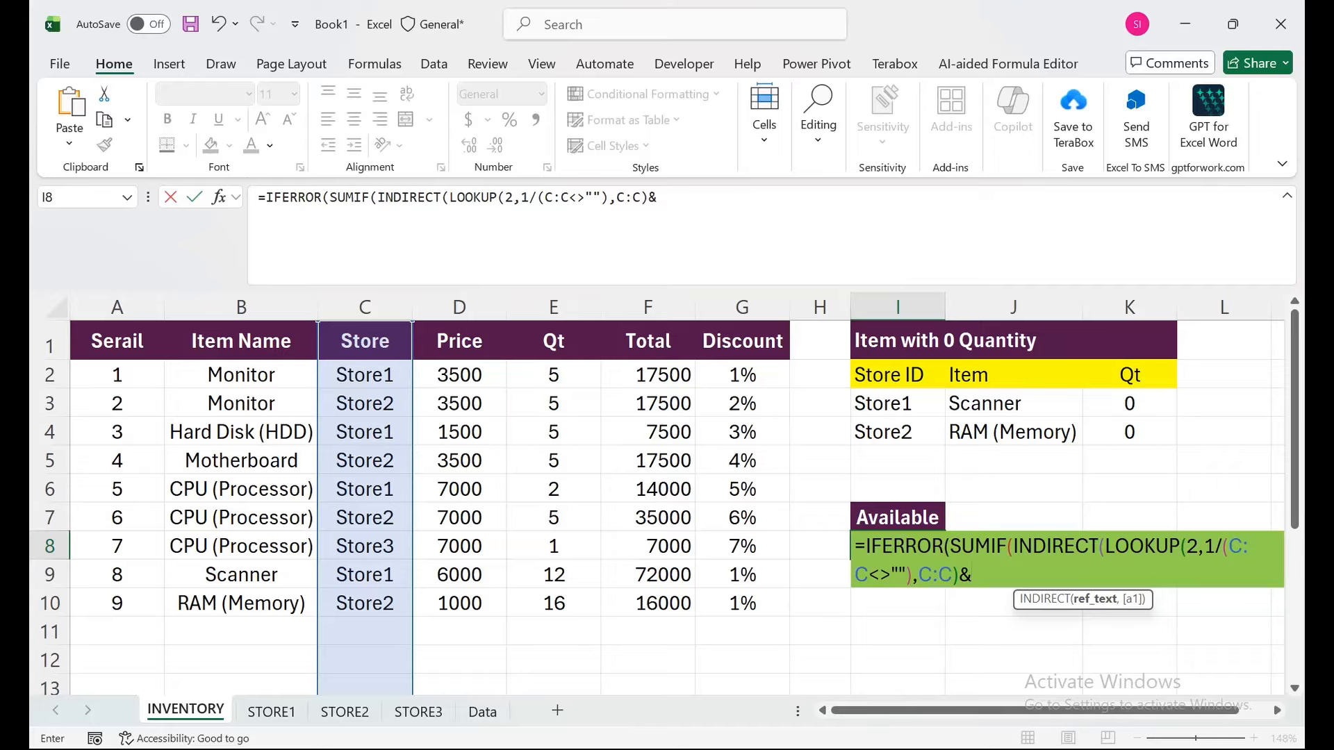
pyautogui.click(658, 198)
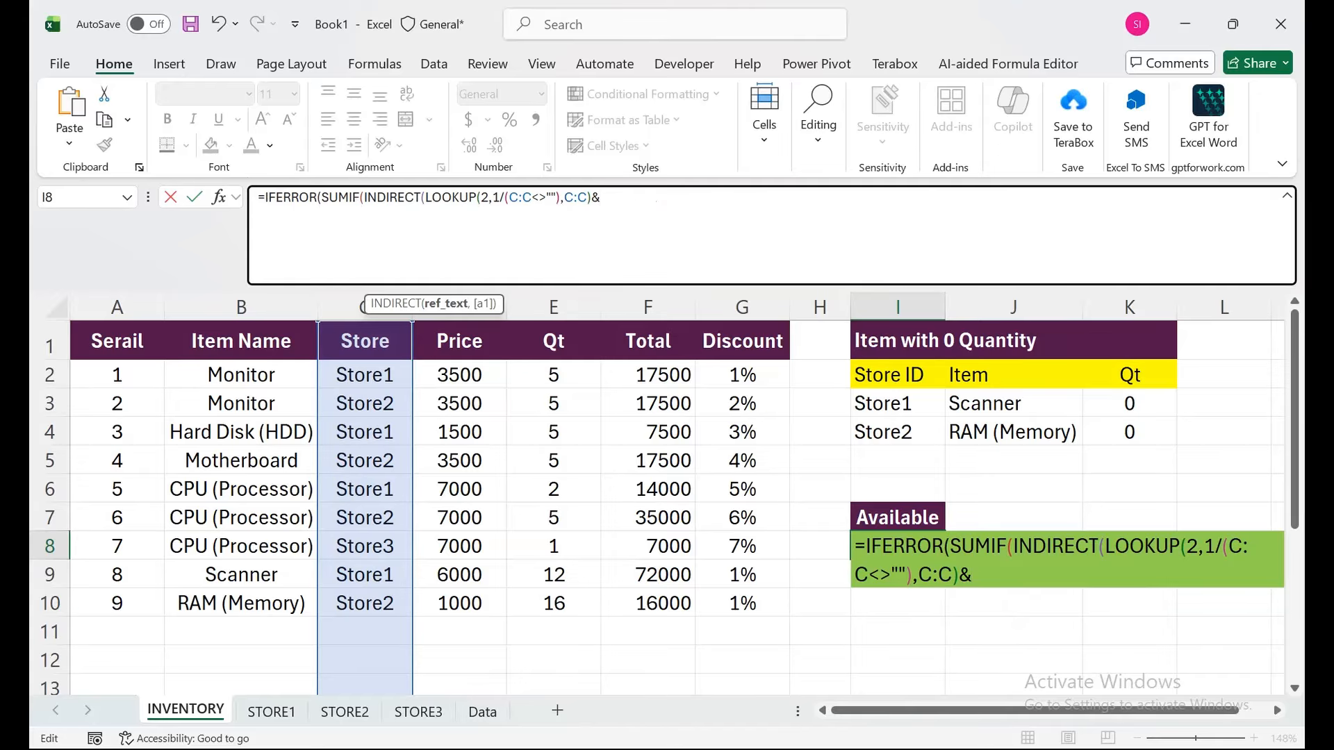
pyautogui.write('"')
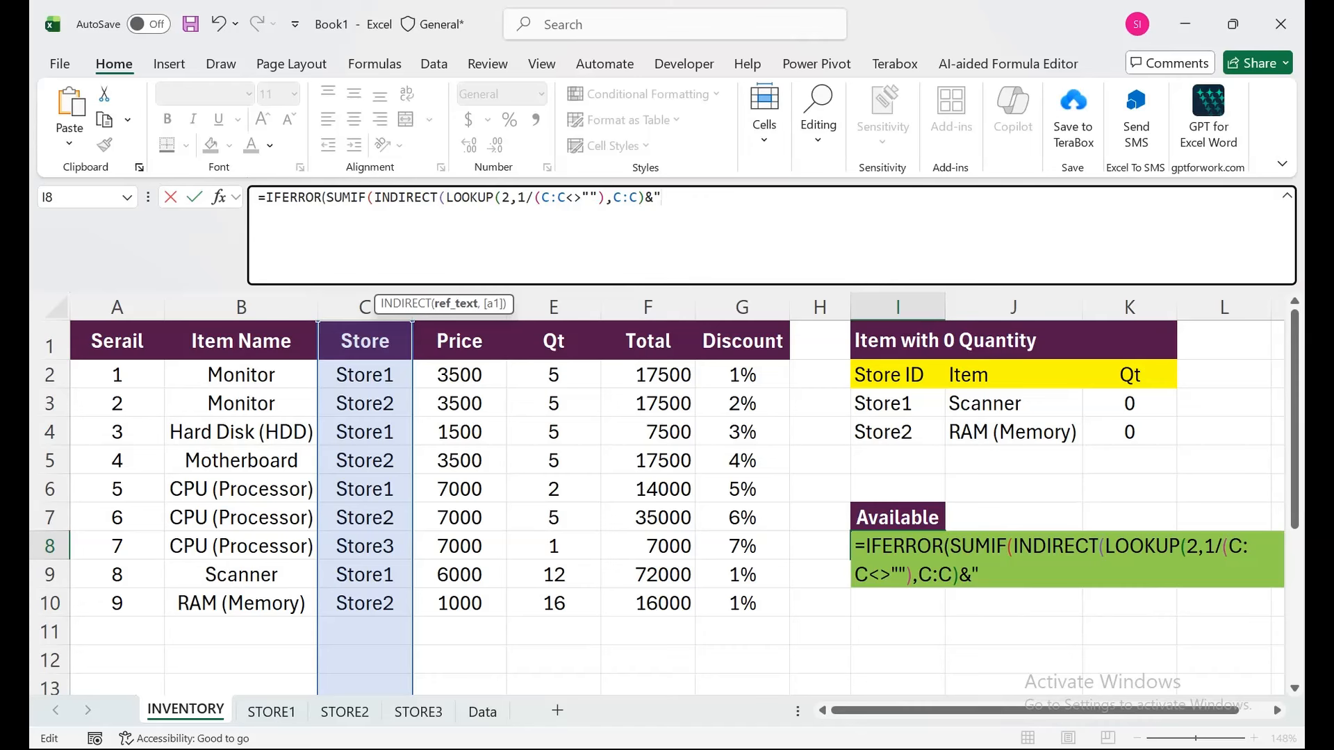
pyautogui.write('!C:C")')
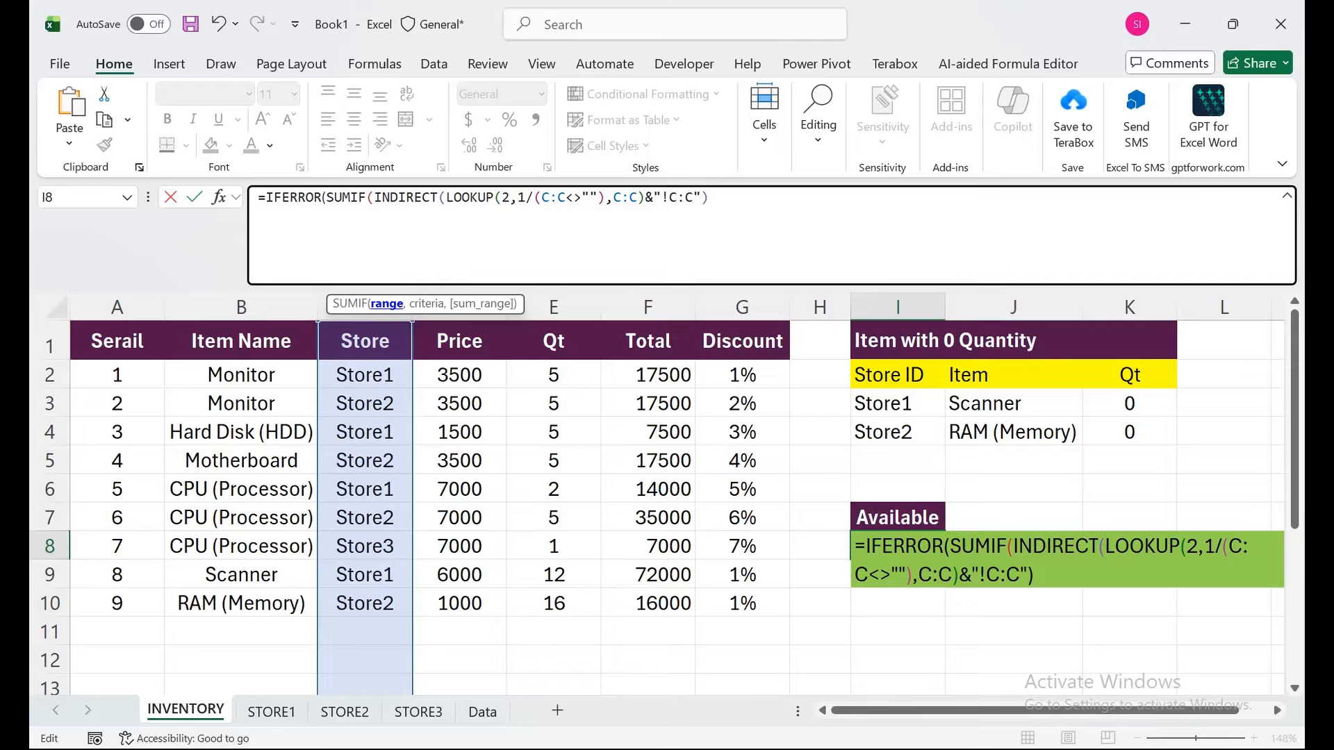
pyautogui.write(',')
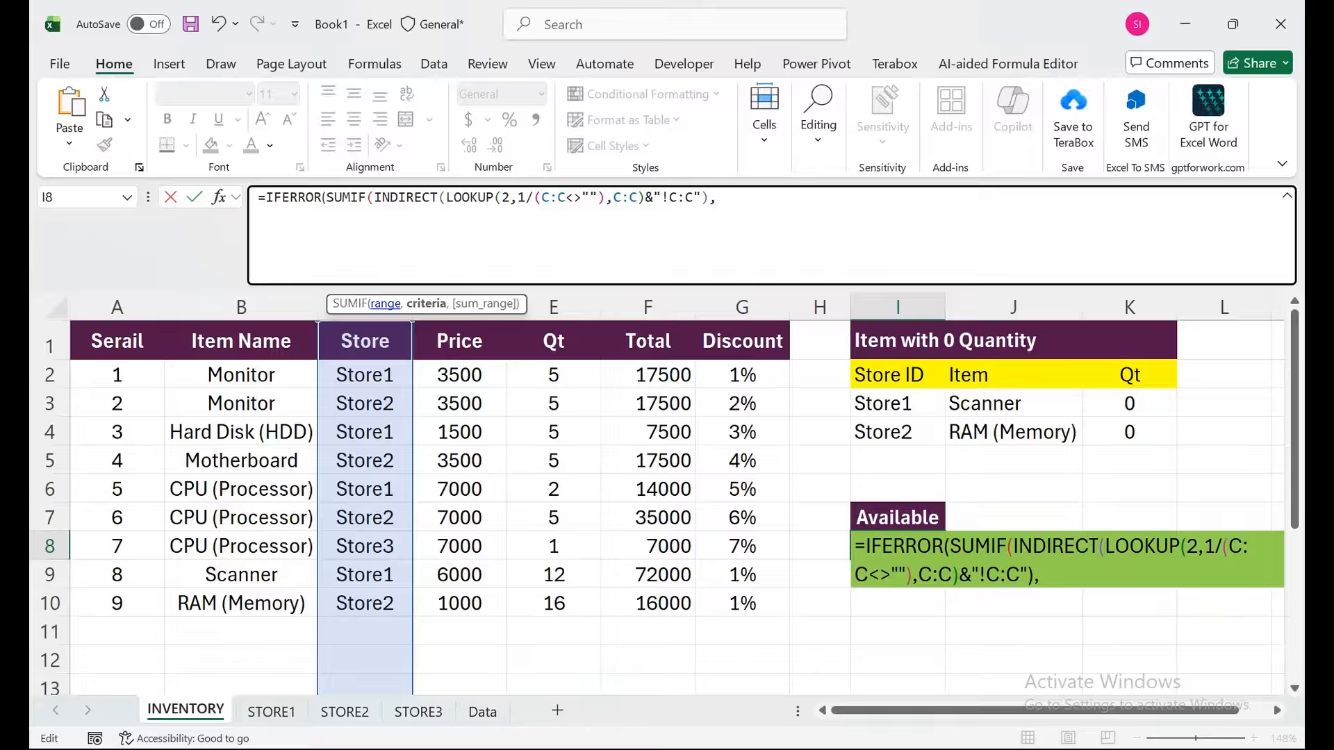
# - Add LOOKUP(2,1/(B:B<>""),B:B) as the SUMIF criteria in I8 to return the last item name, leading into the sum range argument
pyautogui.write('lo')
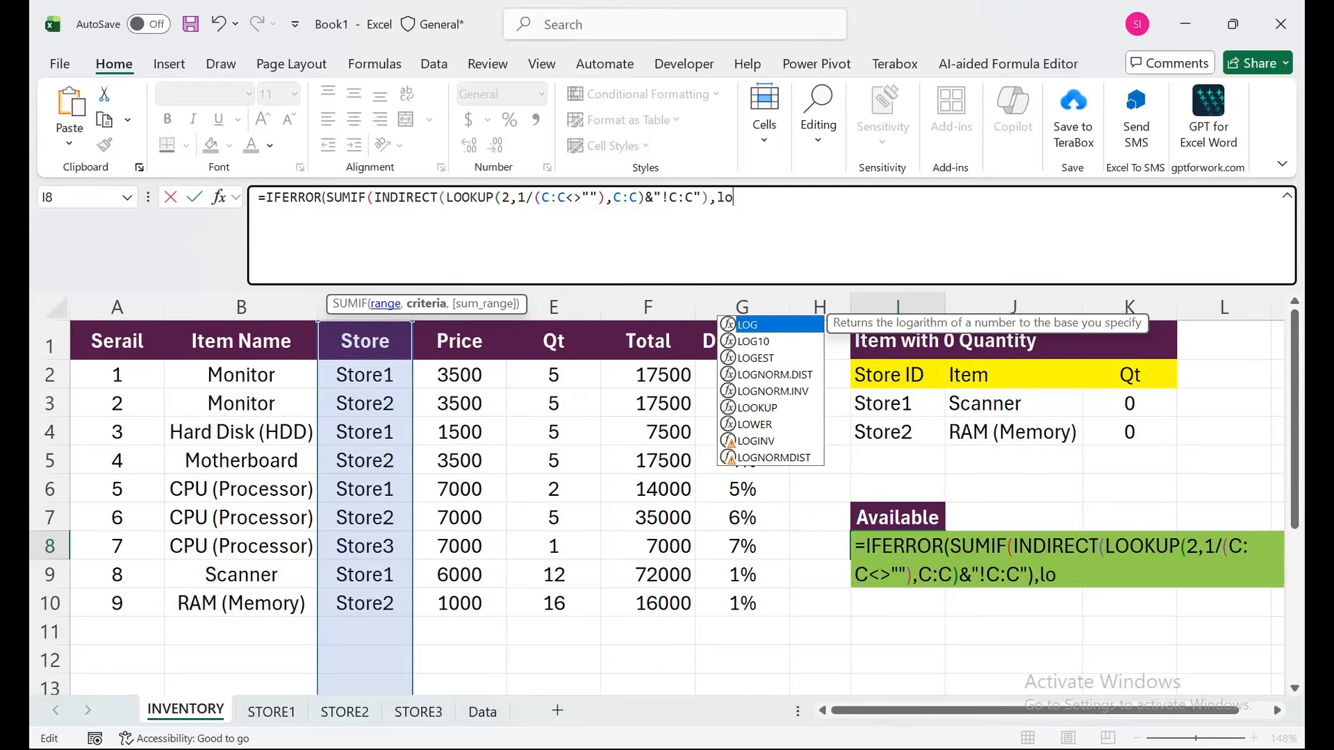
pyautogui.write('o')
pyautogui.press('Tab')
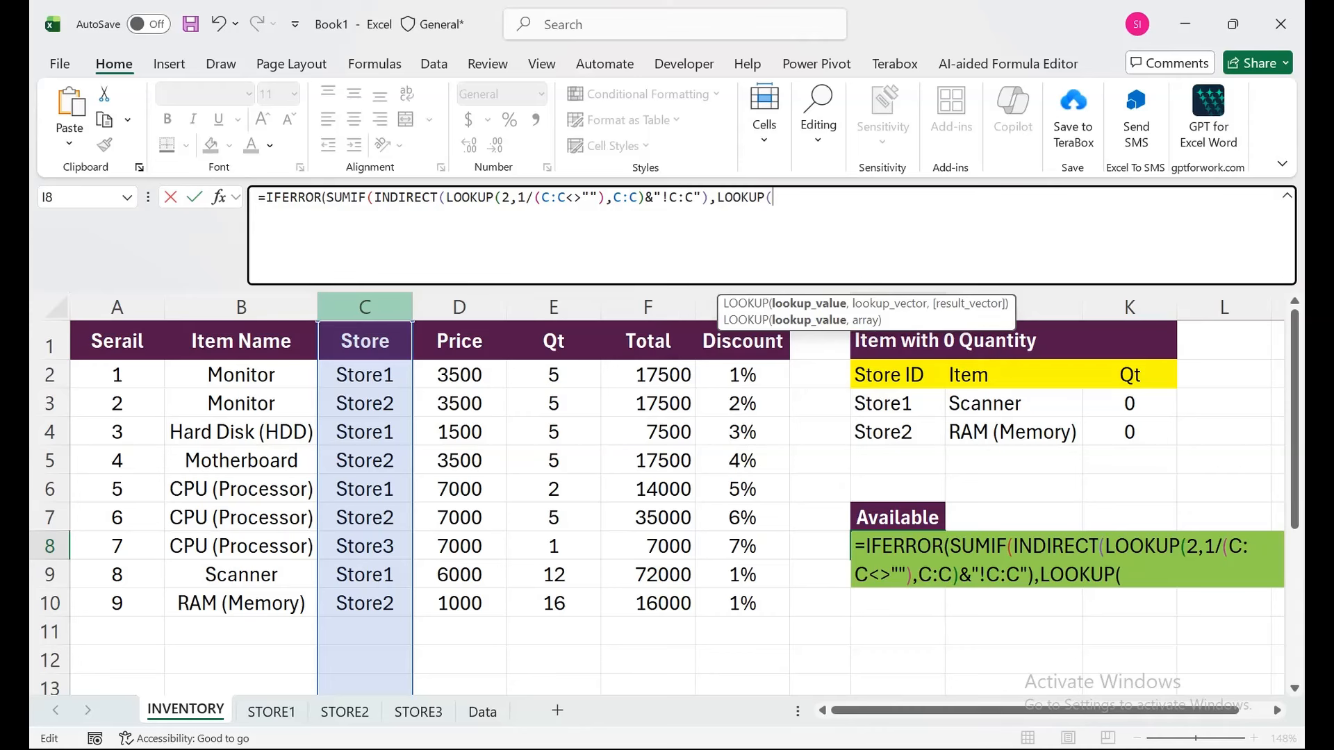
pyautogui.write('2,1/')
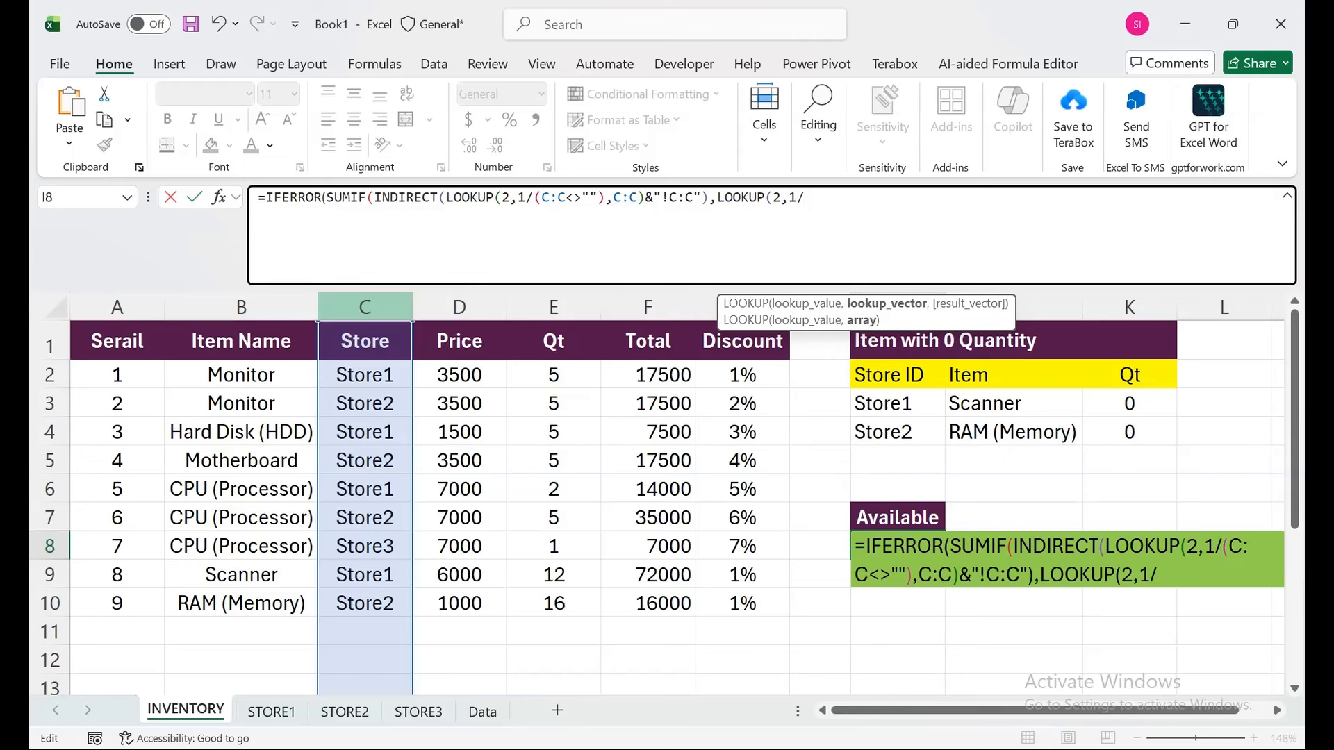
pyautogui.write('(')
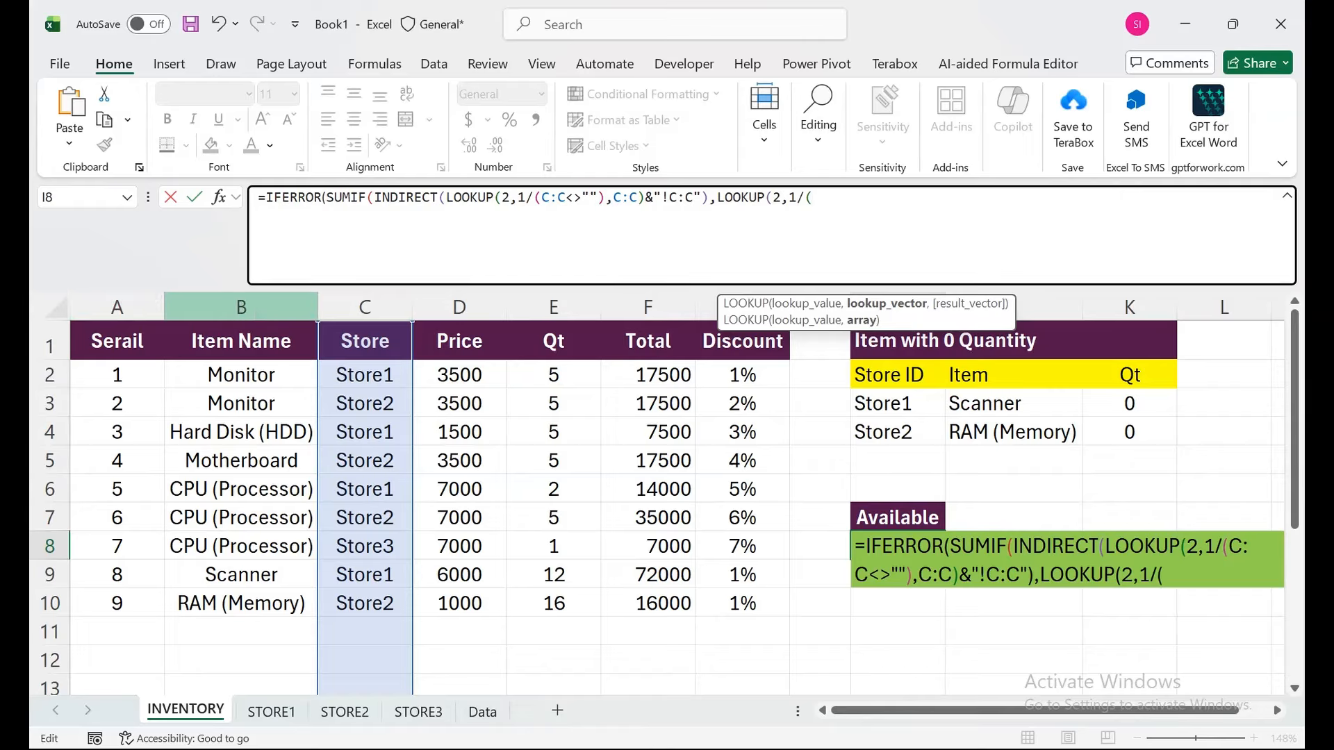
pyautogui.click(241, 307)
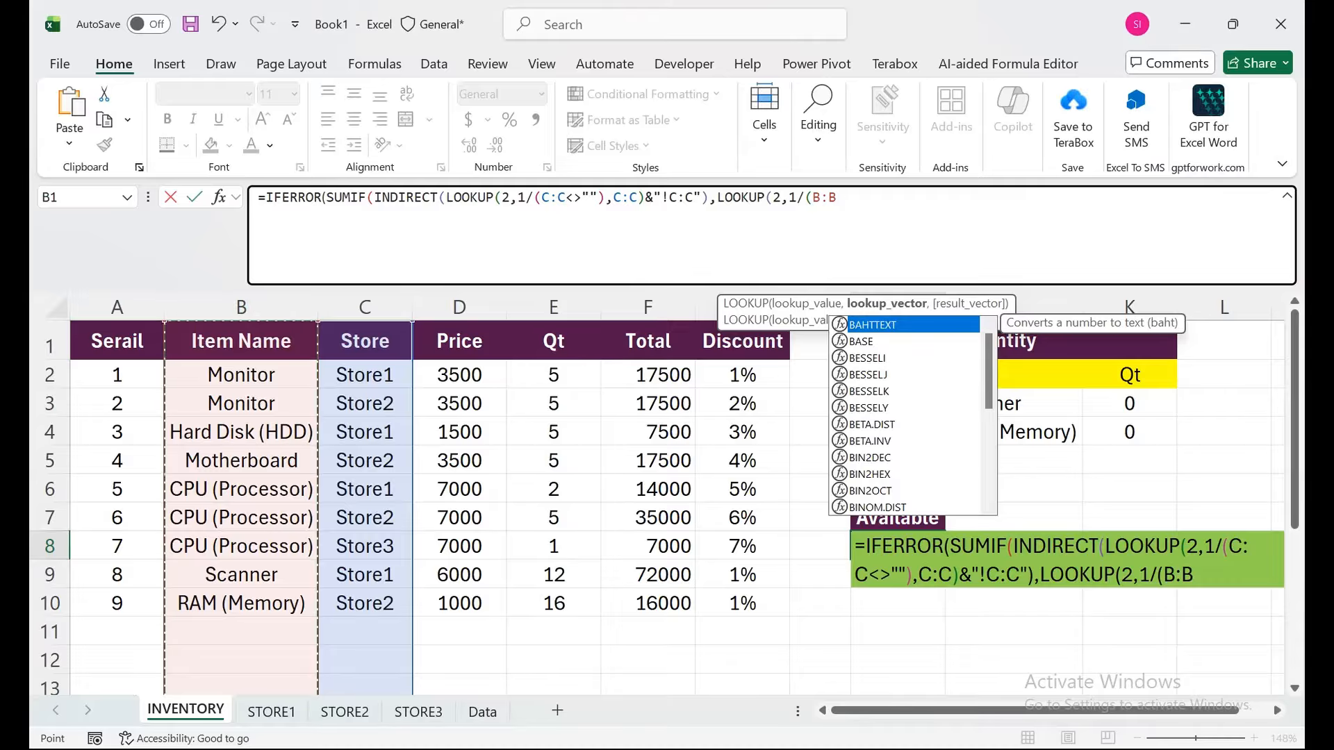
pyautogui.write('<>""')
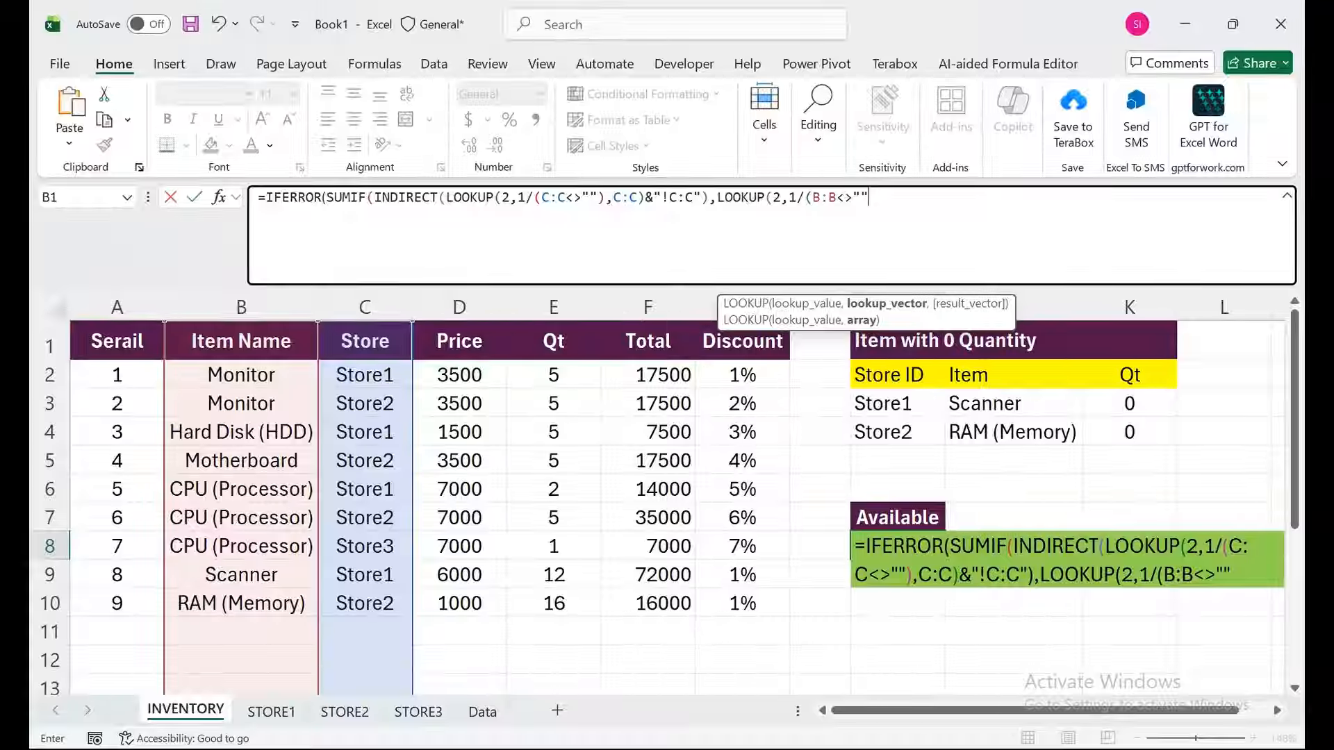
pyautogui.write('),')
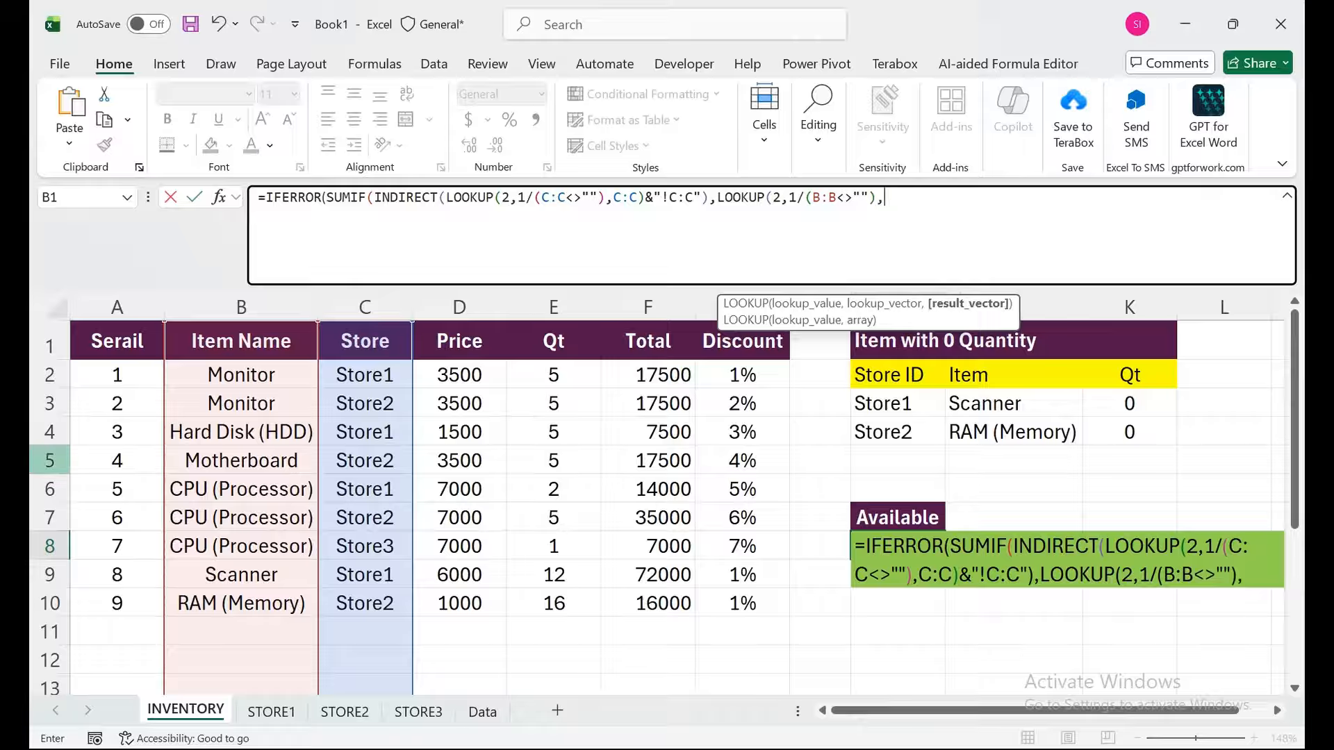
pyautogui.click(241, 307)
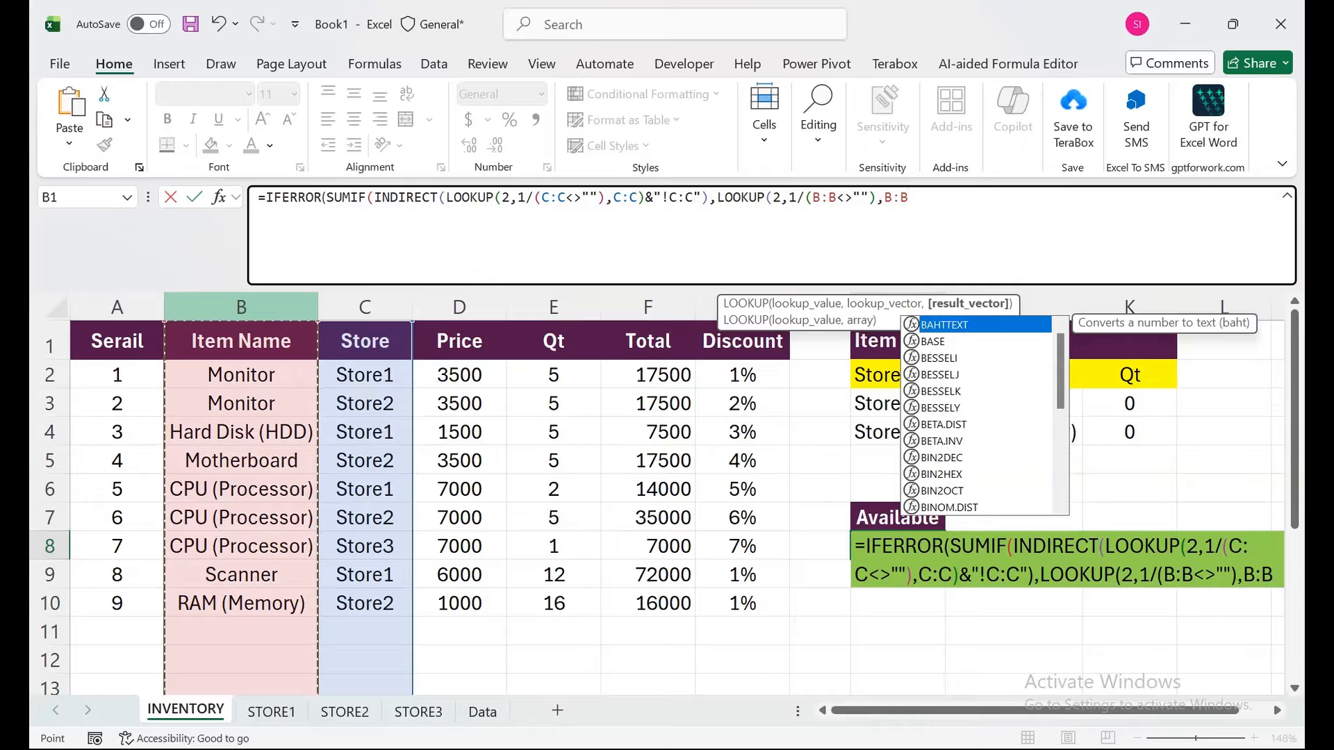
pyautogui.write(')')
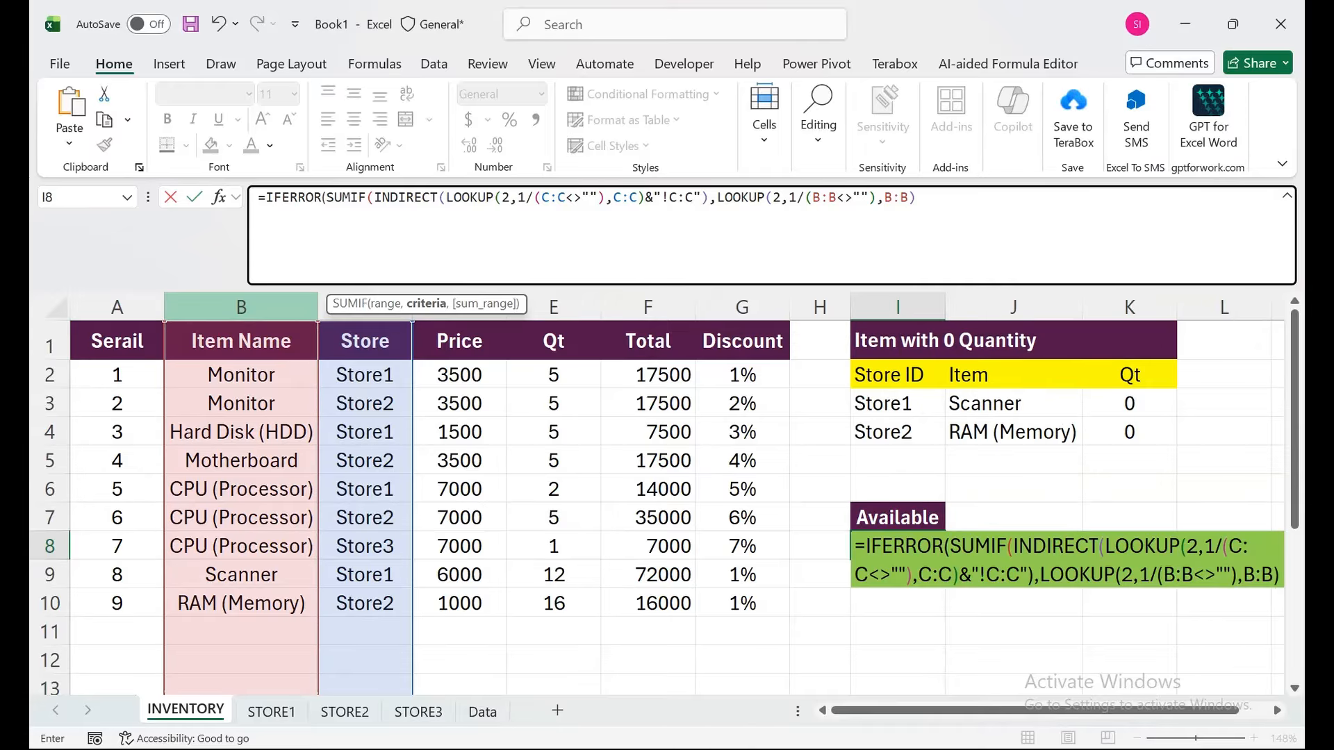
pyautogui.write(',')
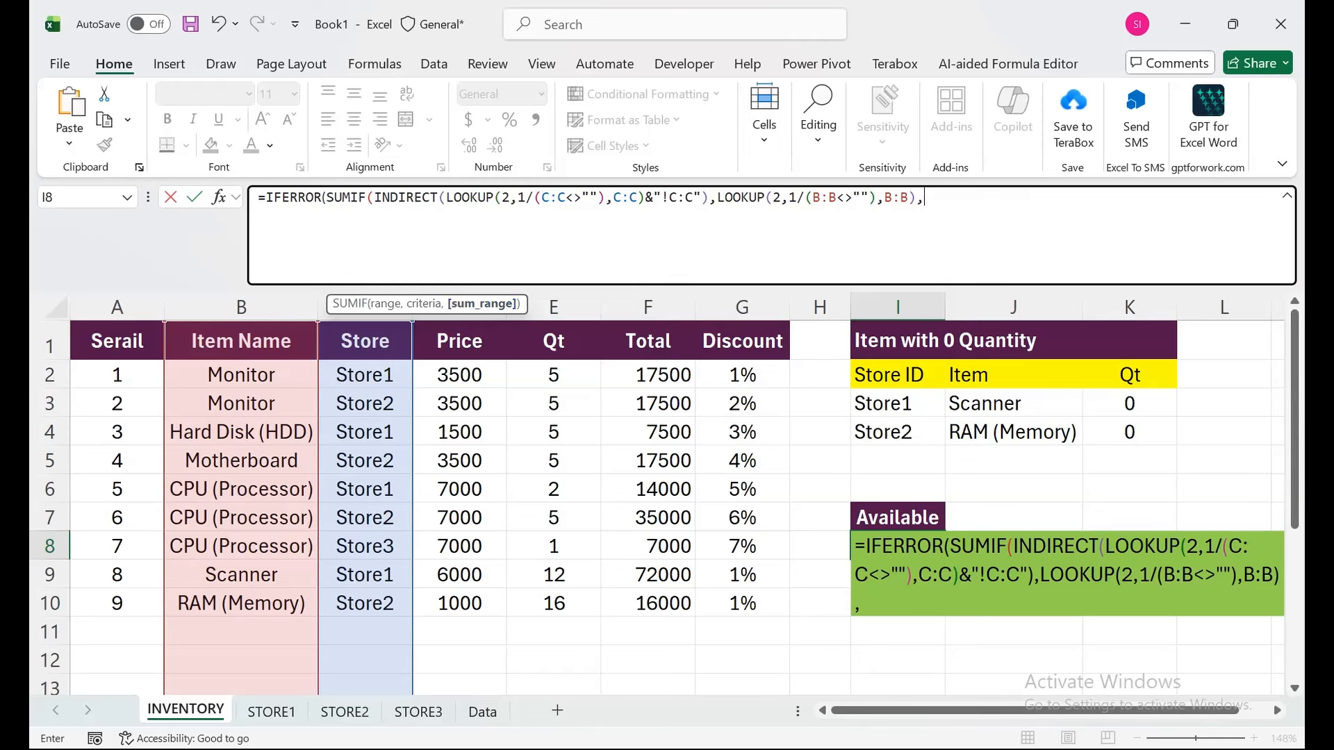
# - Start the SUMIF sum range in I8 with INDIRECT(LOOKUP(2,1/(C:C), referencing the Store column
pyautogui.write('ind')
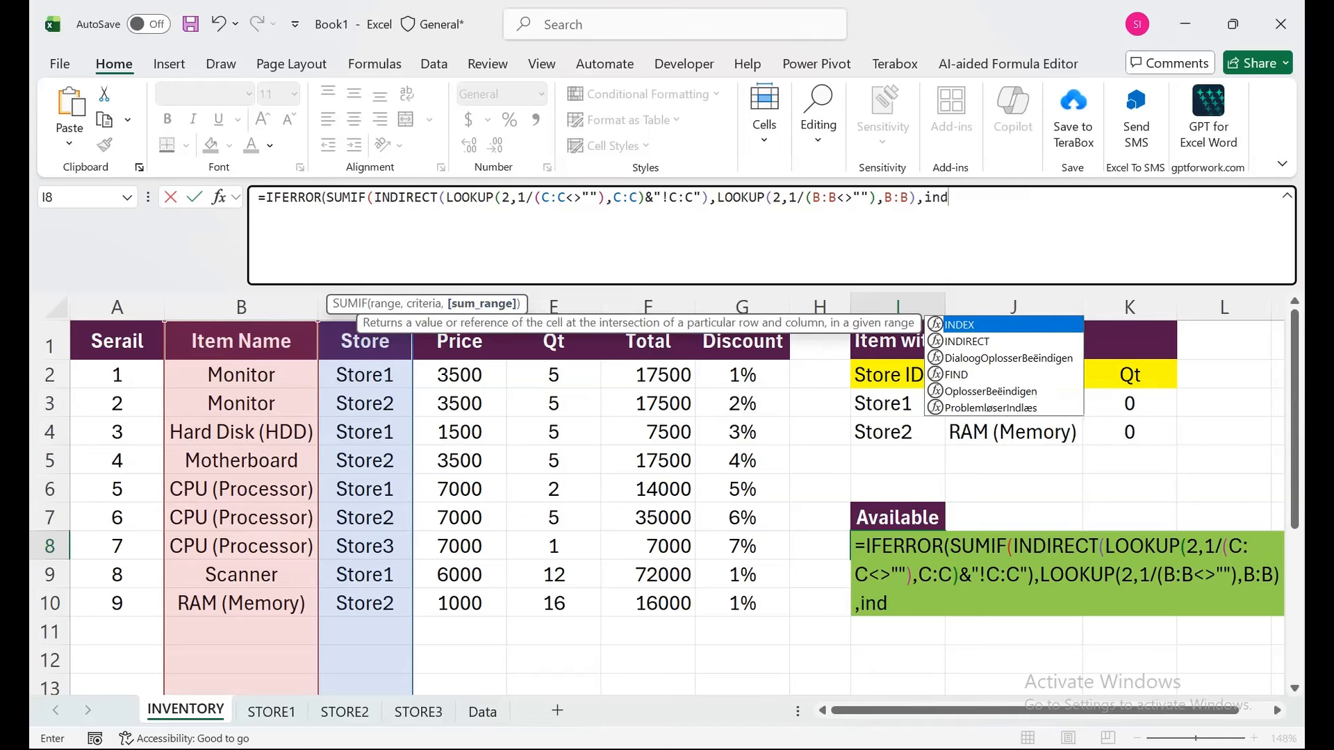
pyautogui.press('Tab')
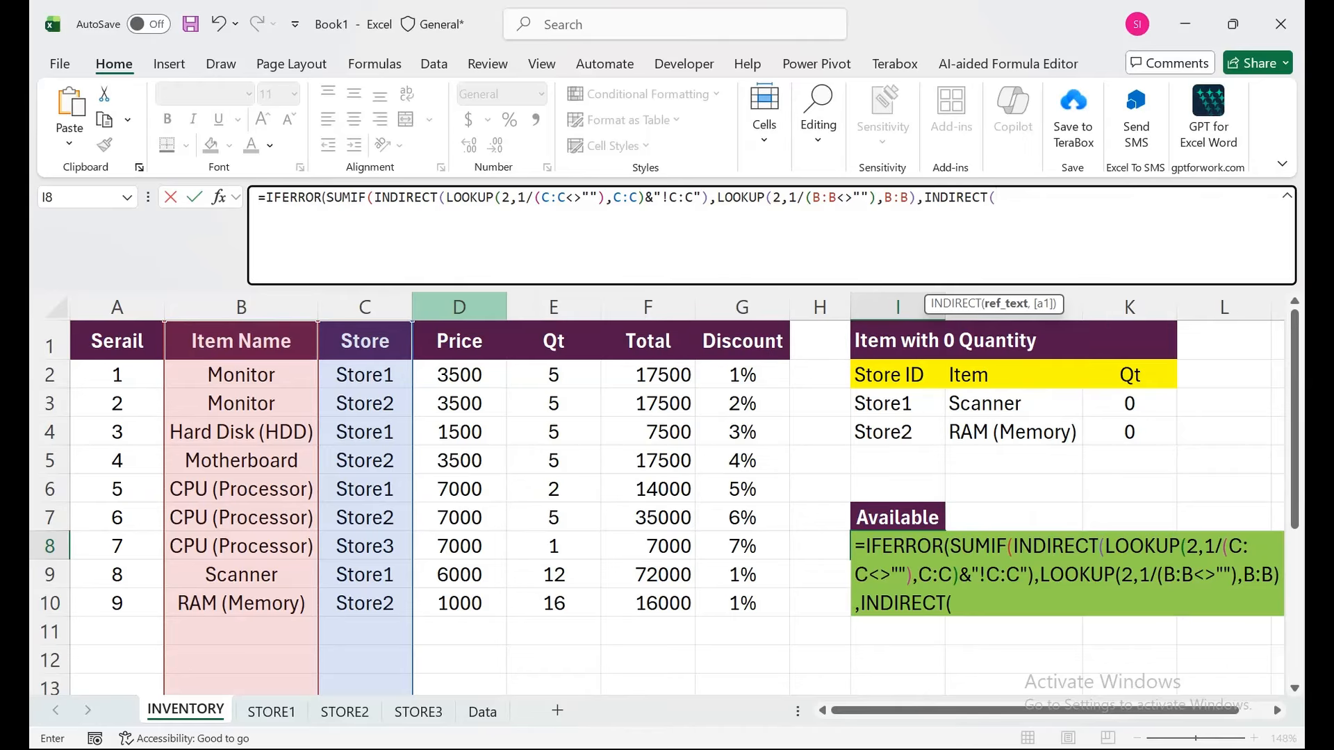
pyautogui.write('l')
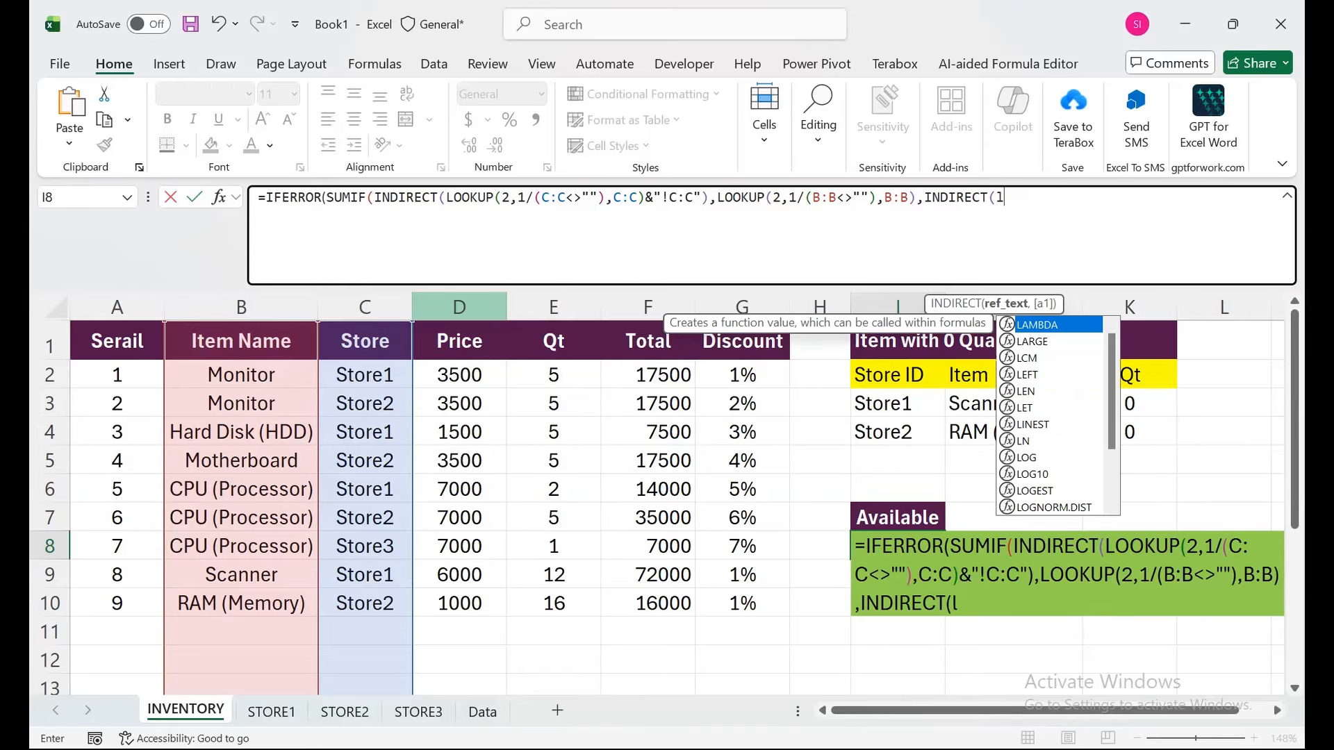
pyautogui.write('oo')
pyautogui.press('Tab')
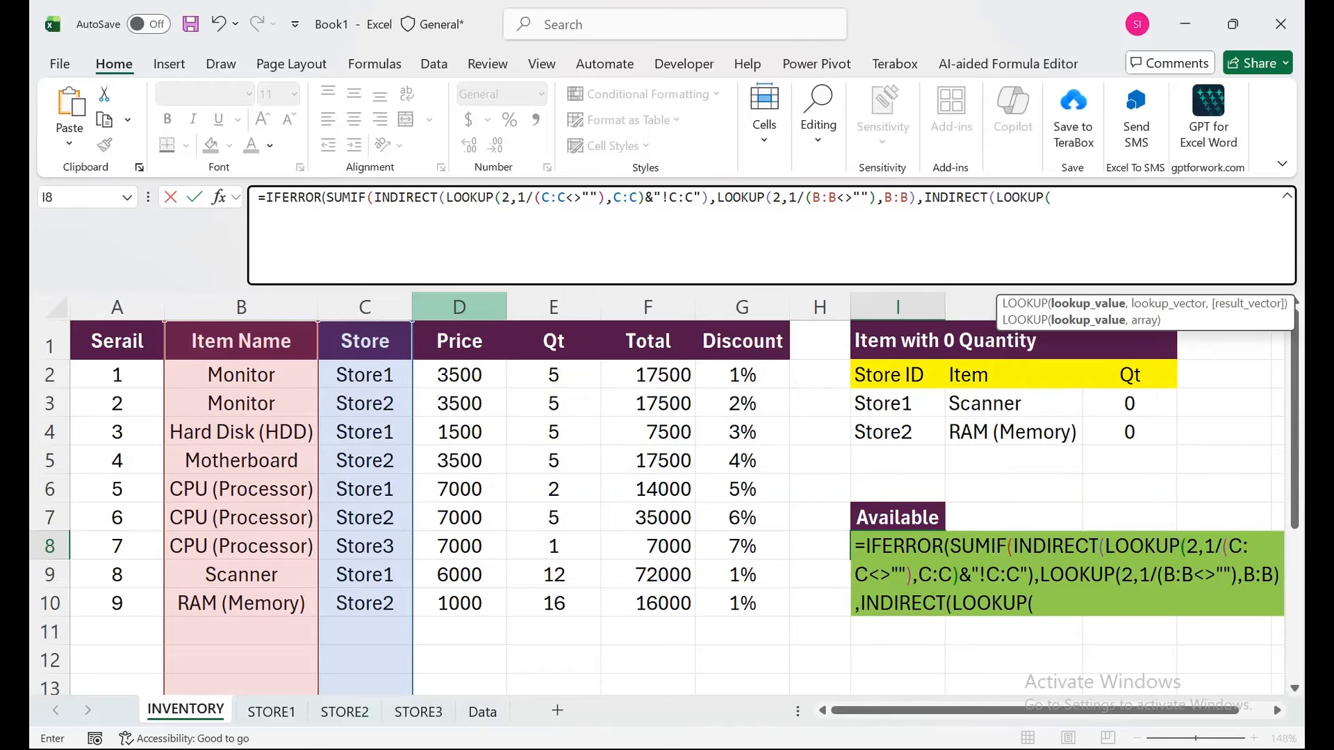
pyautogui.write('2,1')
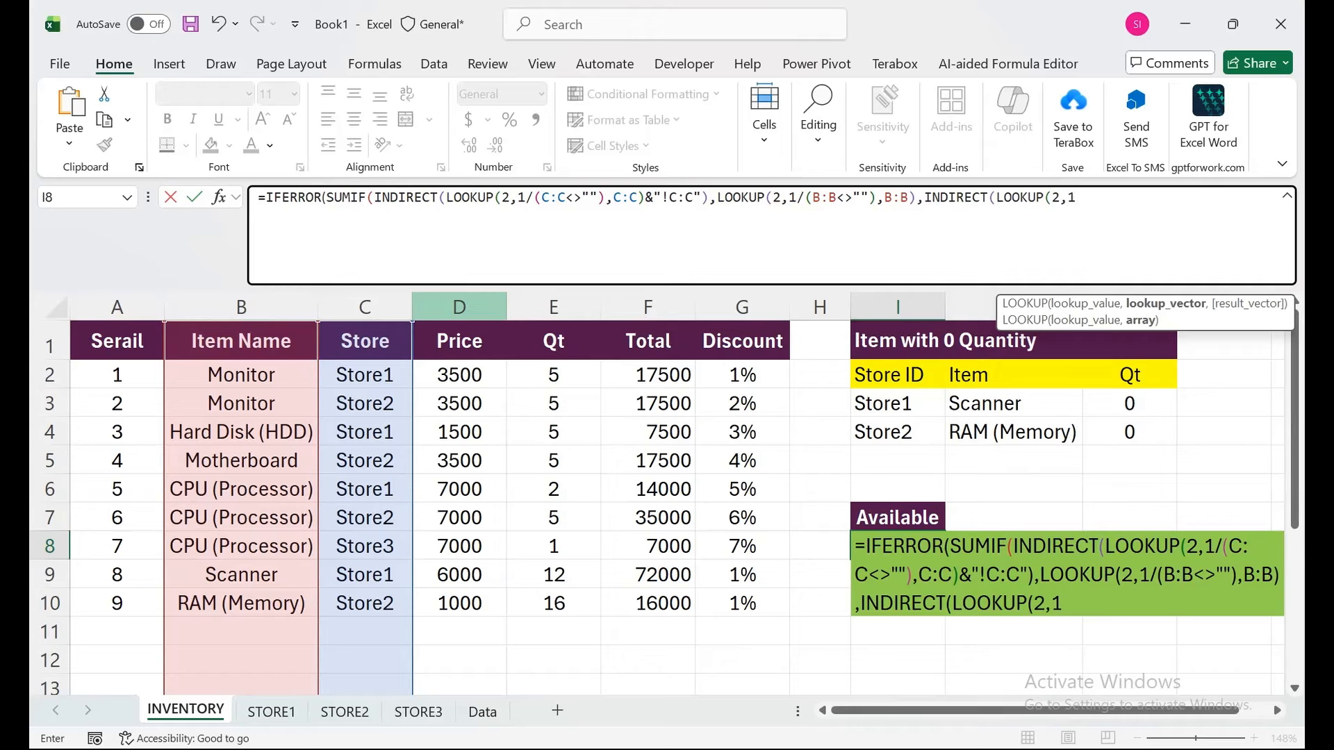
pyautogui.write('/')
pyautogui.write('(')
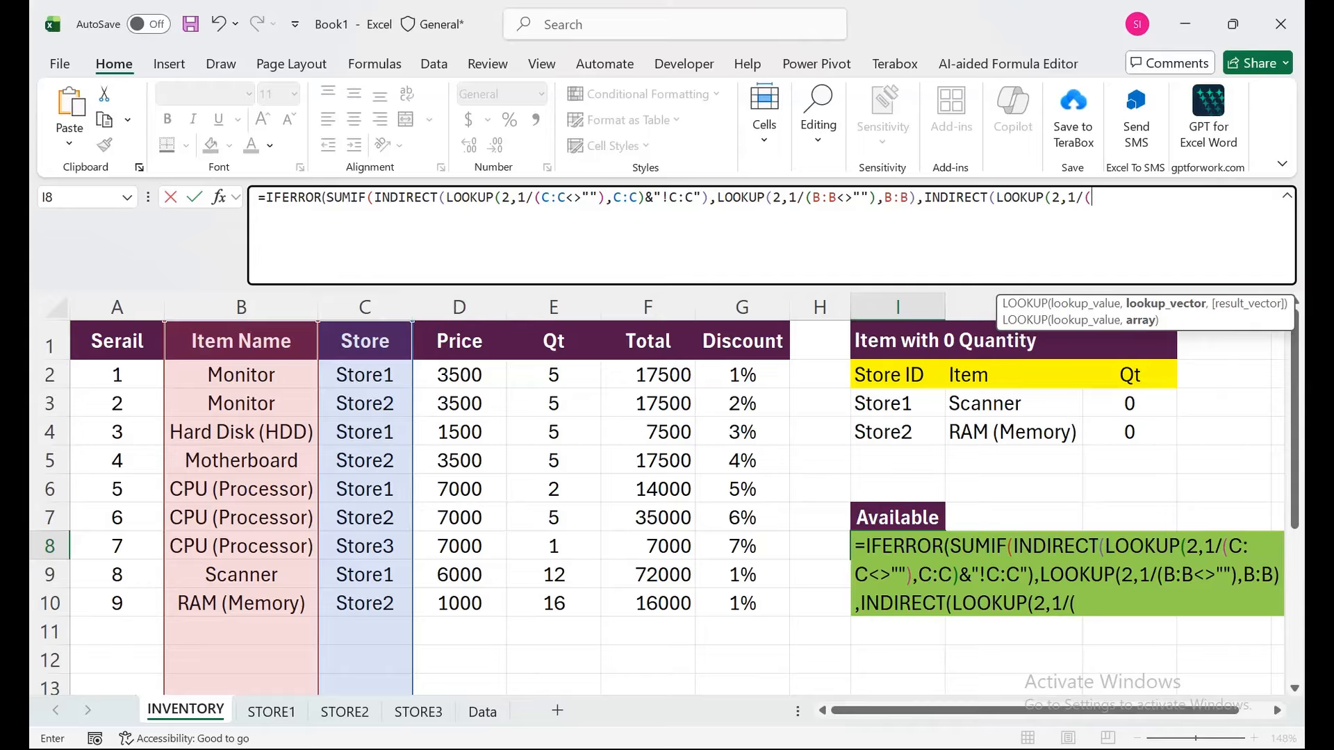
pyautogui.click(365, 307)
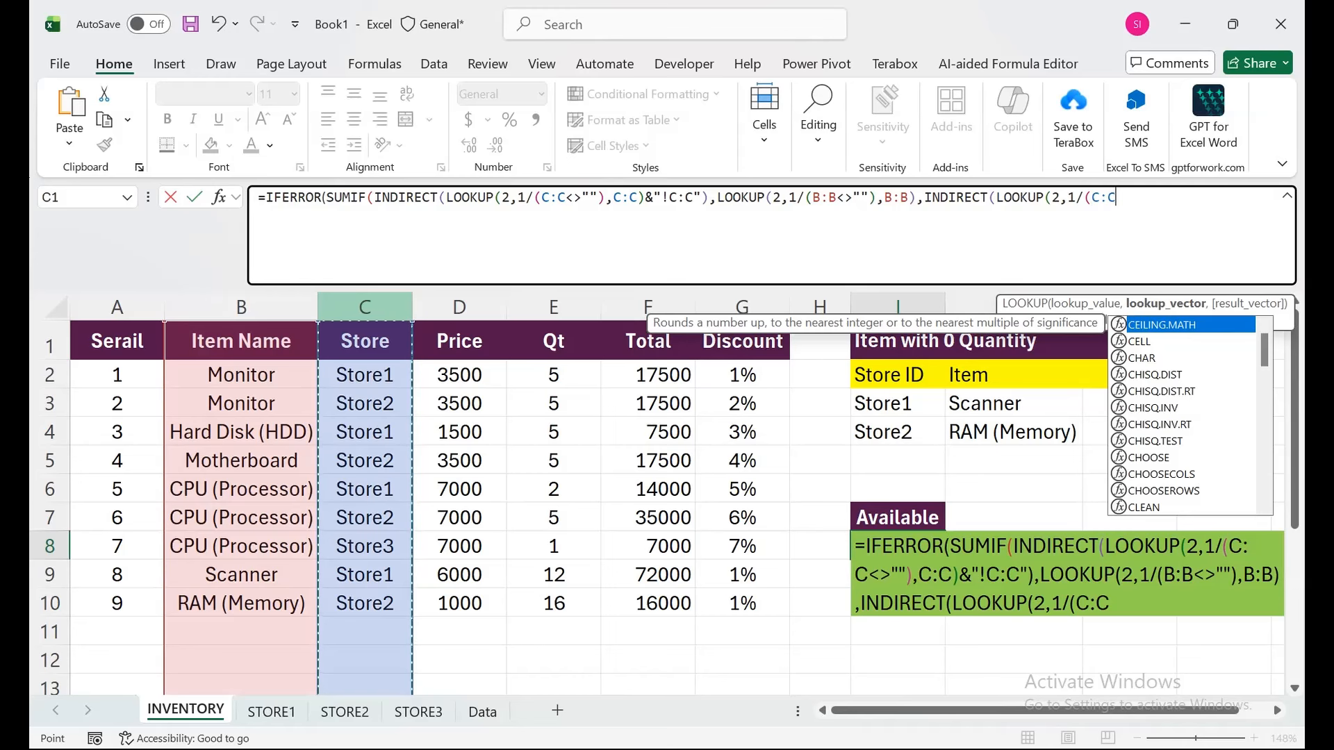
pyautogui.write(')')
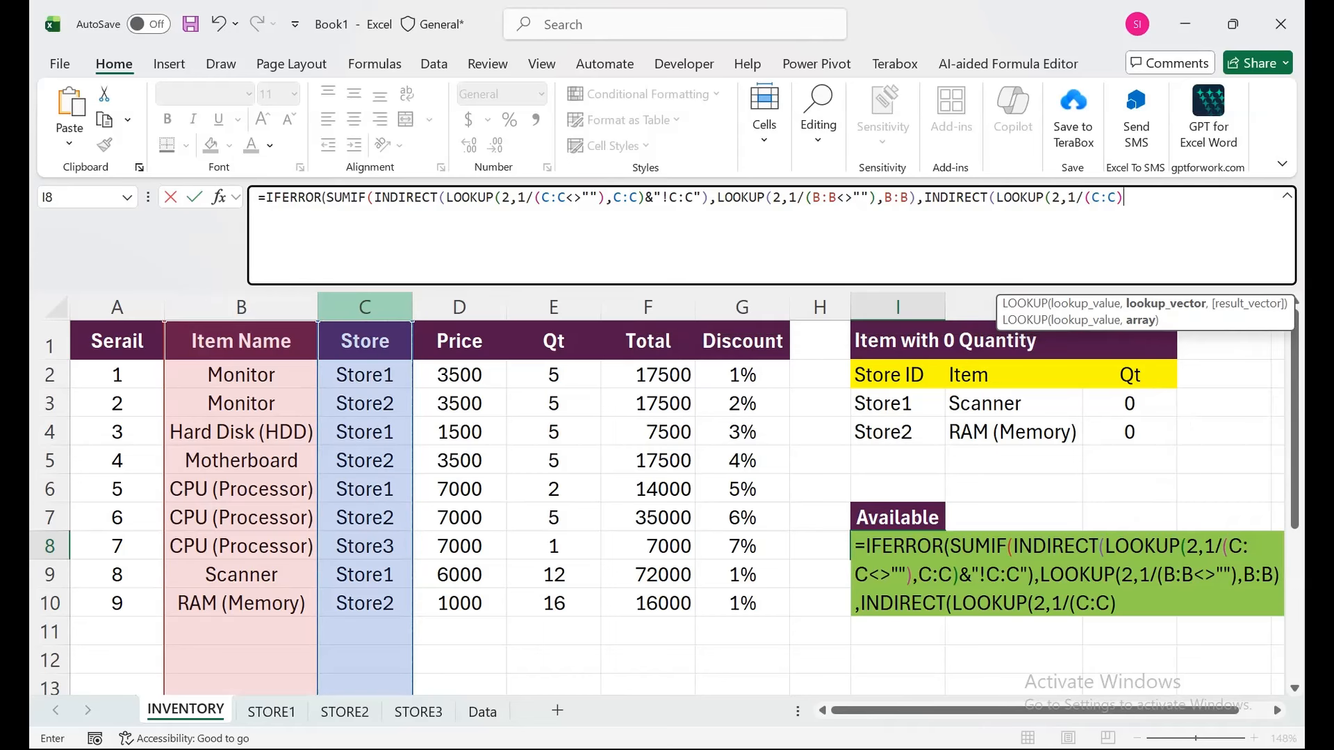
# - Append &"!E:E" to the sum range's LOOKUP in I8 and add two closing parentheses
pyautogui.write('&')
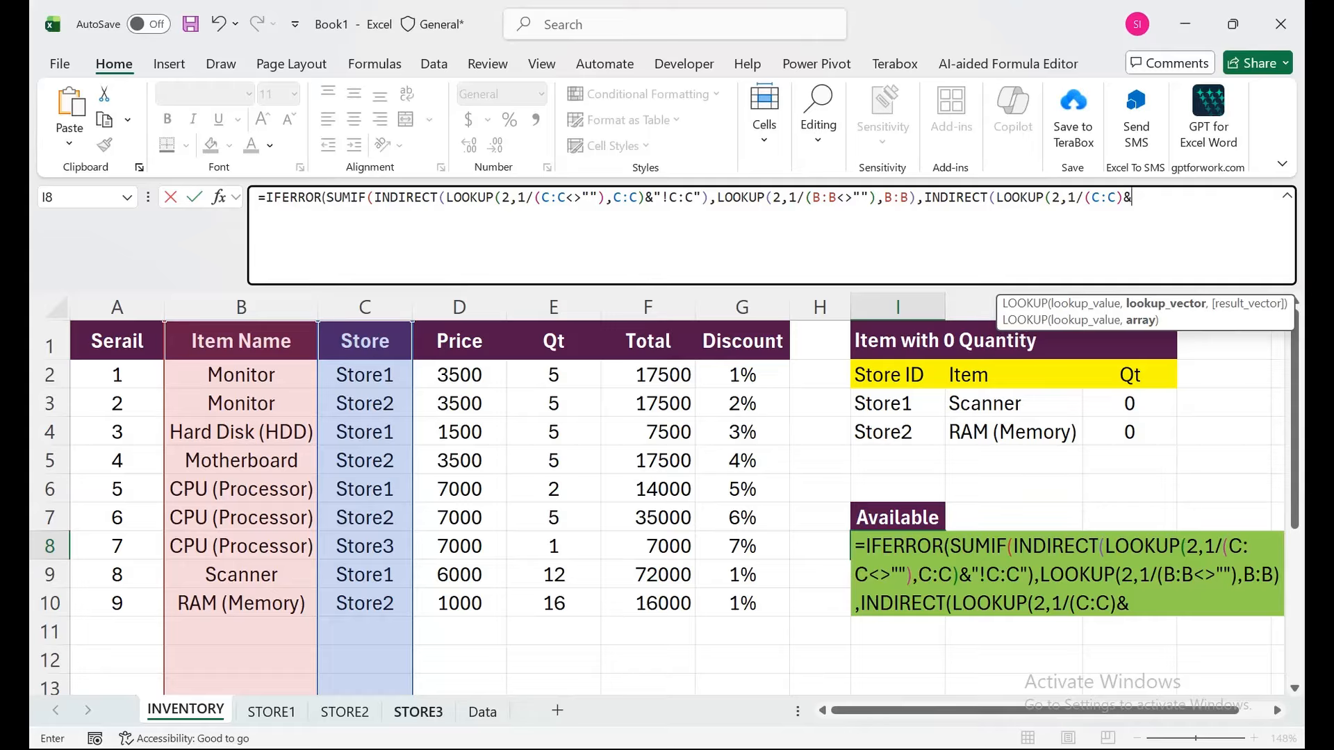
pyautogui.press('Return')
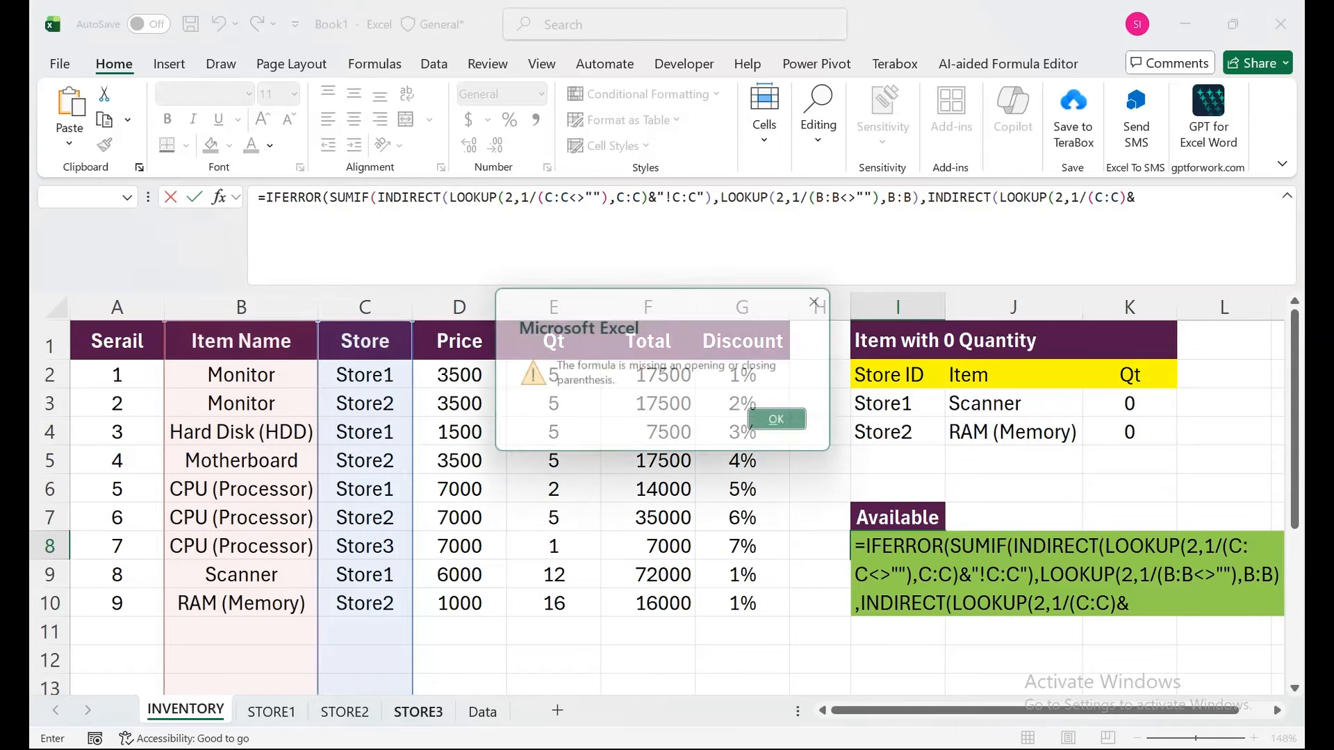
pyautogui.press('Return')
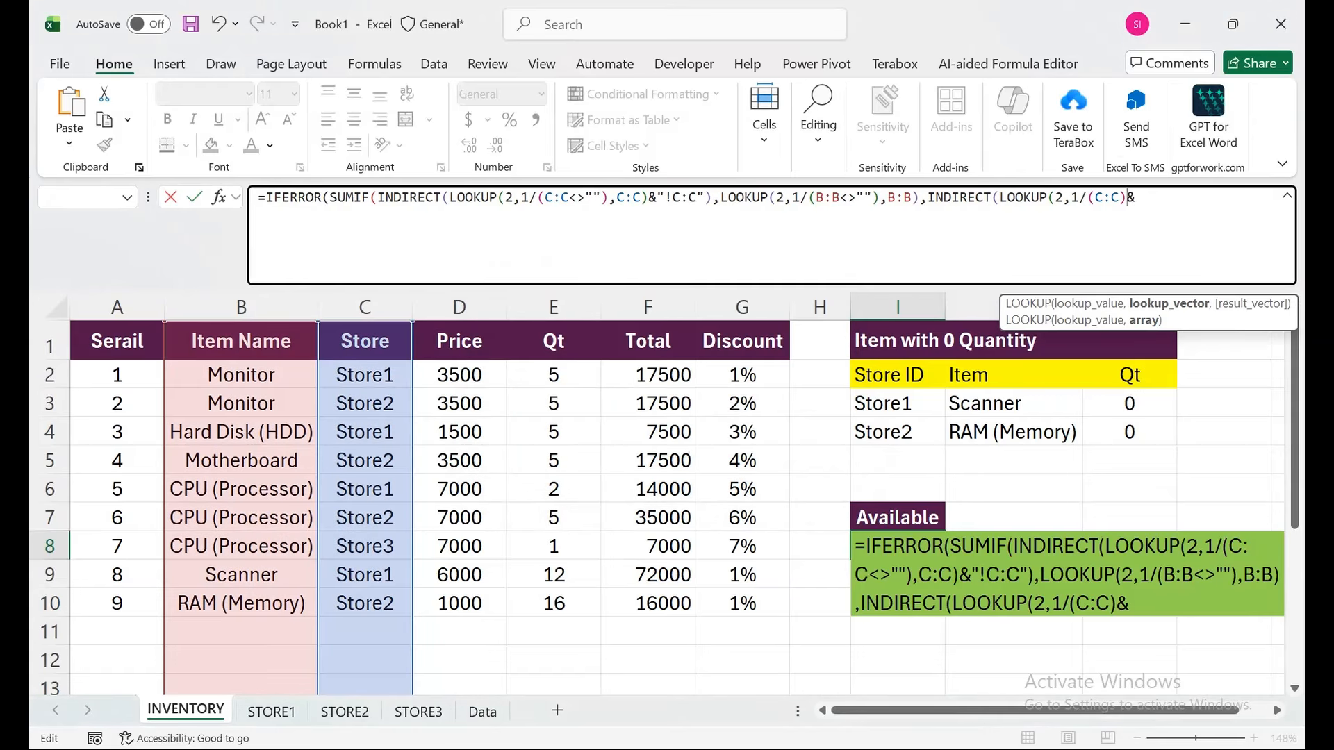
pyautogui.write('"!E:E')
pyautogui.write('")')
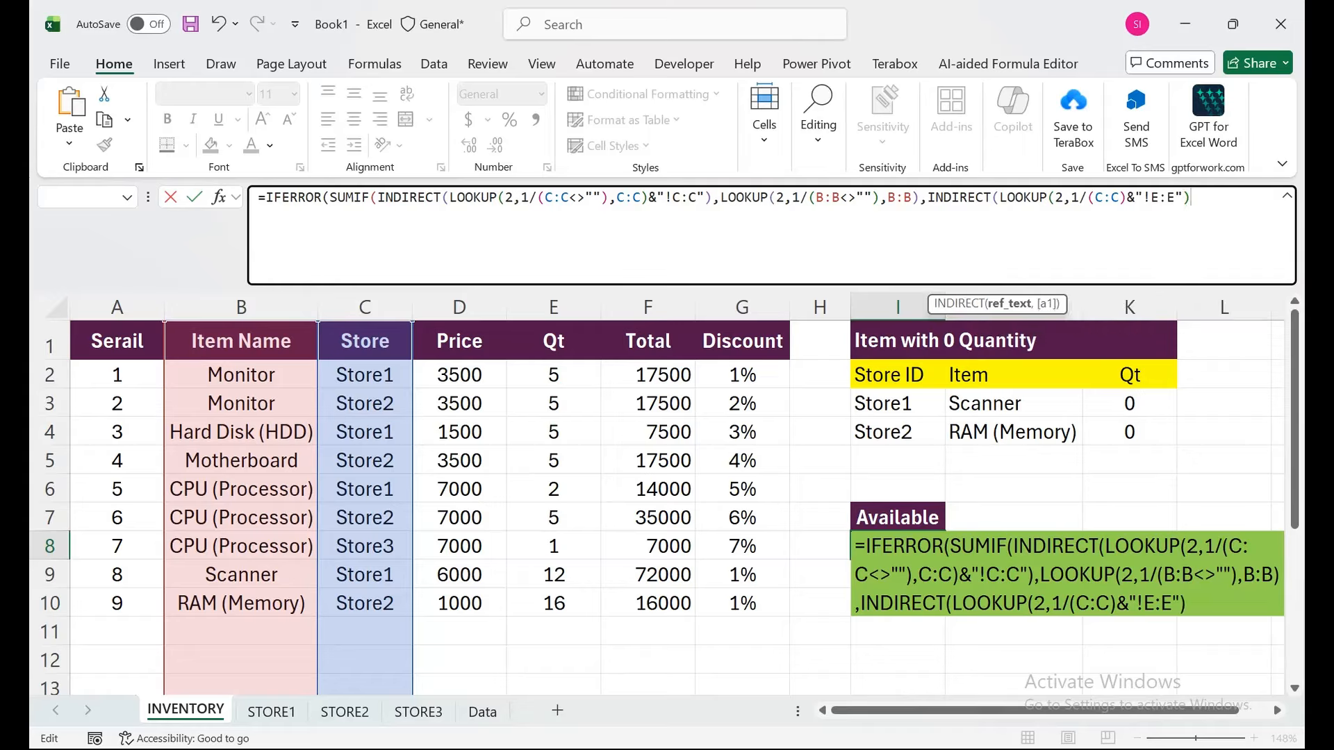
pyautogui.write(')')
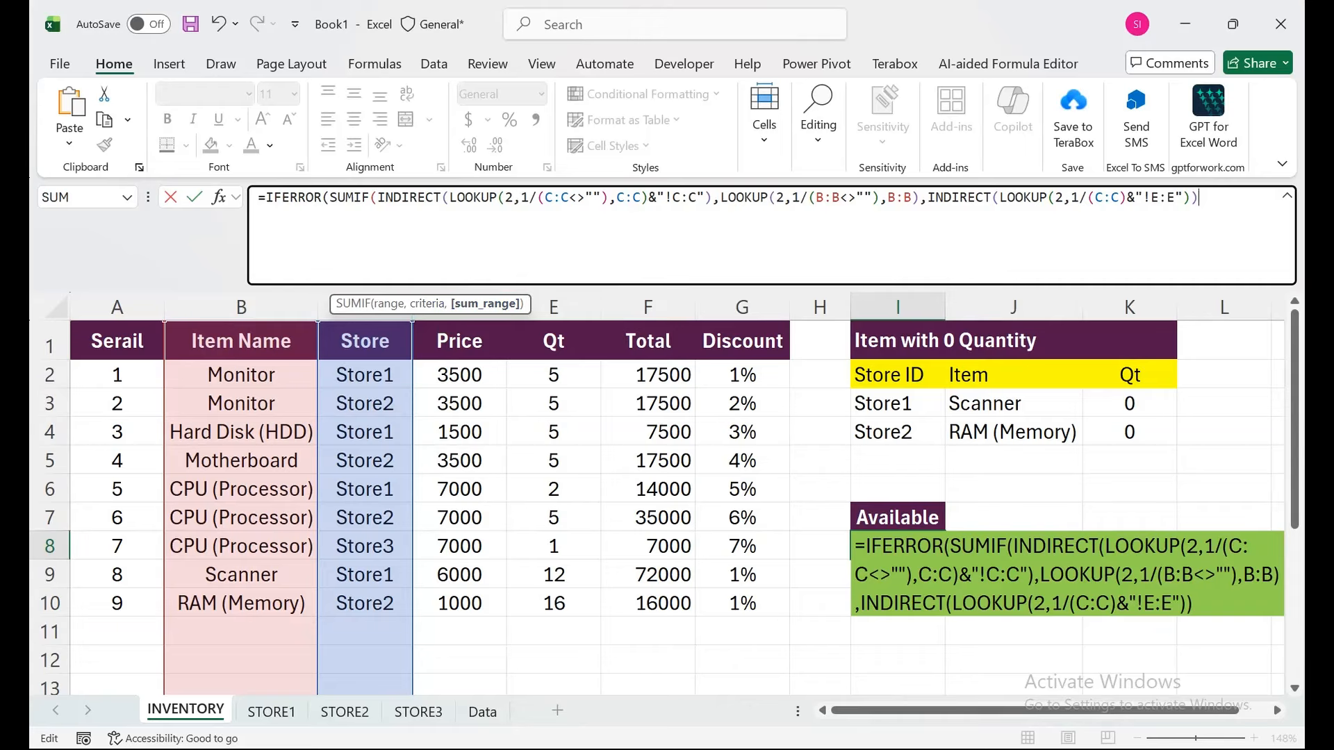
# - Correct the sum range's LOOKUP in I8 to LOOKUP(2,1/(C:C<>""),C:C) by adding the non-blank test and result column
pyautogui.click(1119, 198)
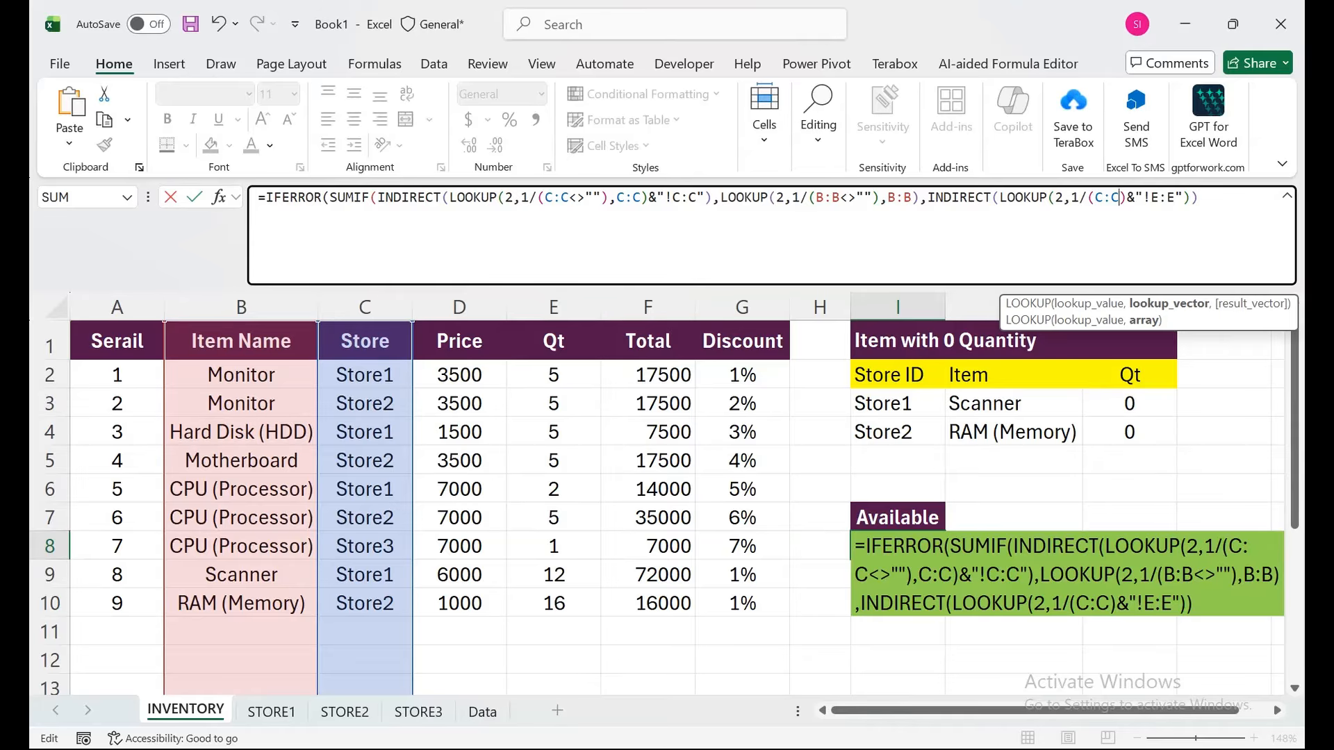
pyautogui.write('<>"')
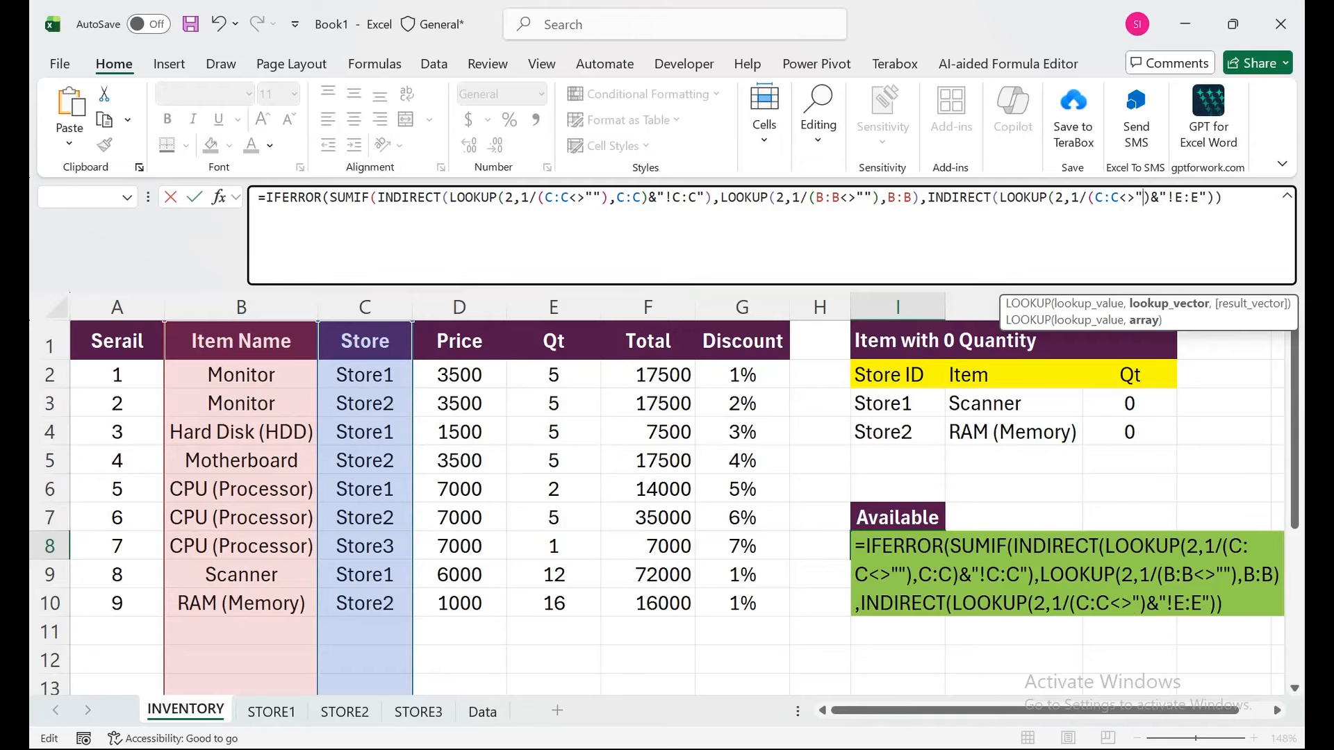
pyautogui.press('Return')
pyautogui.press('Return')
pyautogui.press('Left')
pyautogui.press('Left')
pyautogui.write('"')
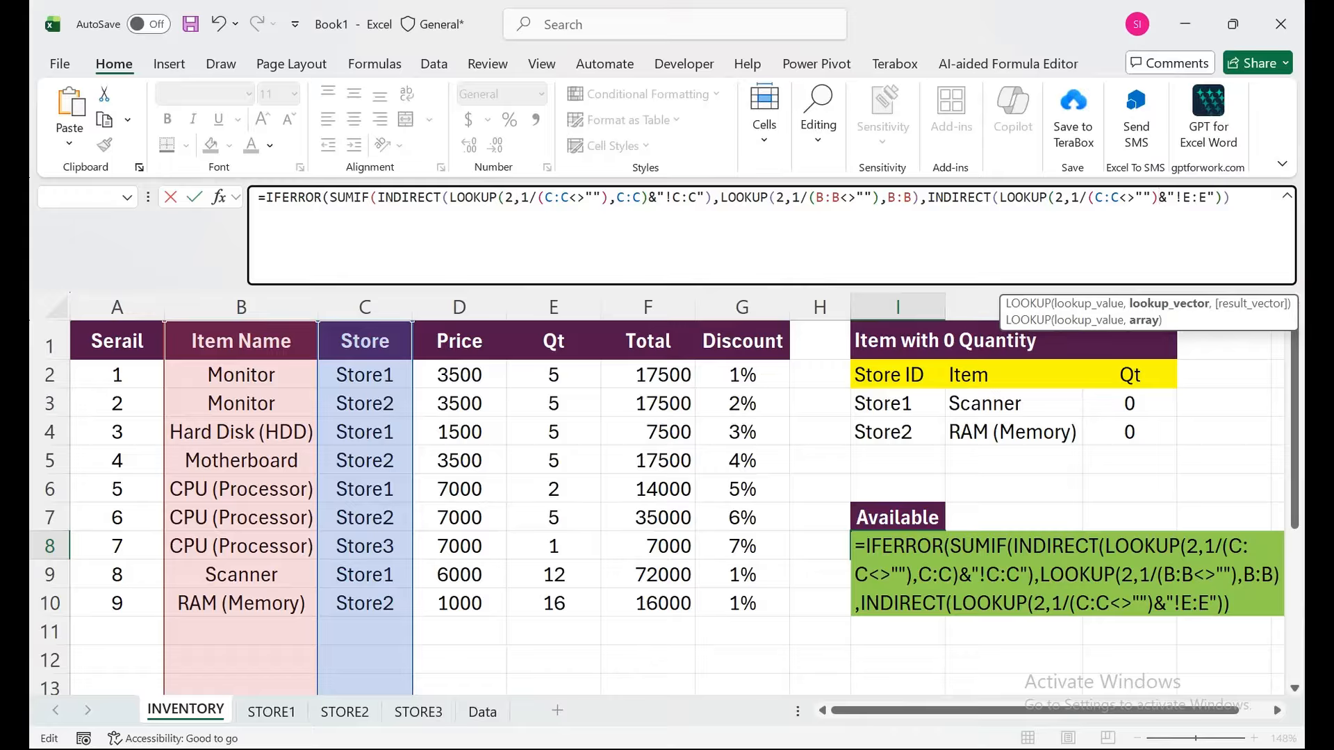
pyautogui.write(',')
pyautogui.click(365, 307)
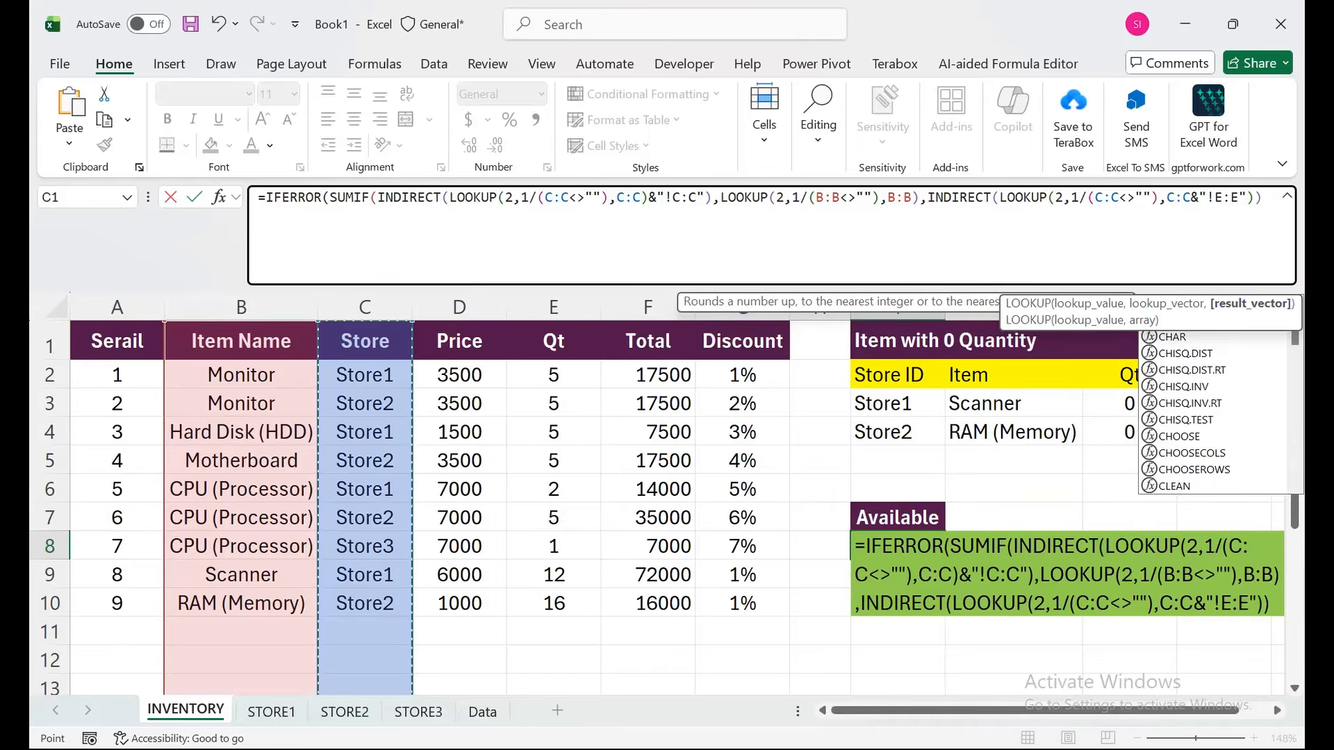
pyautogui.write(')')
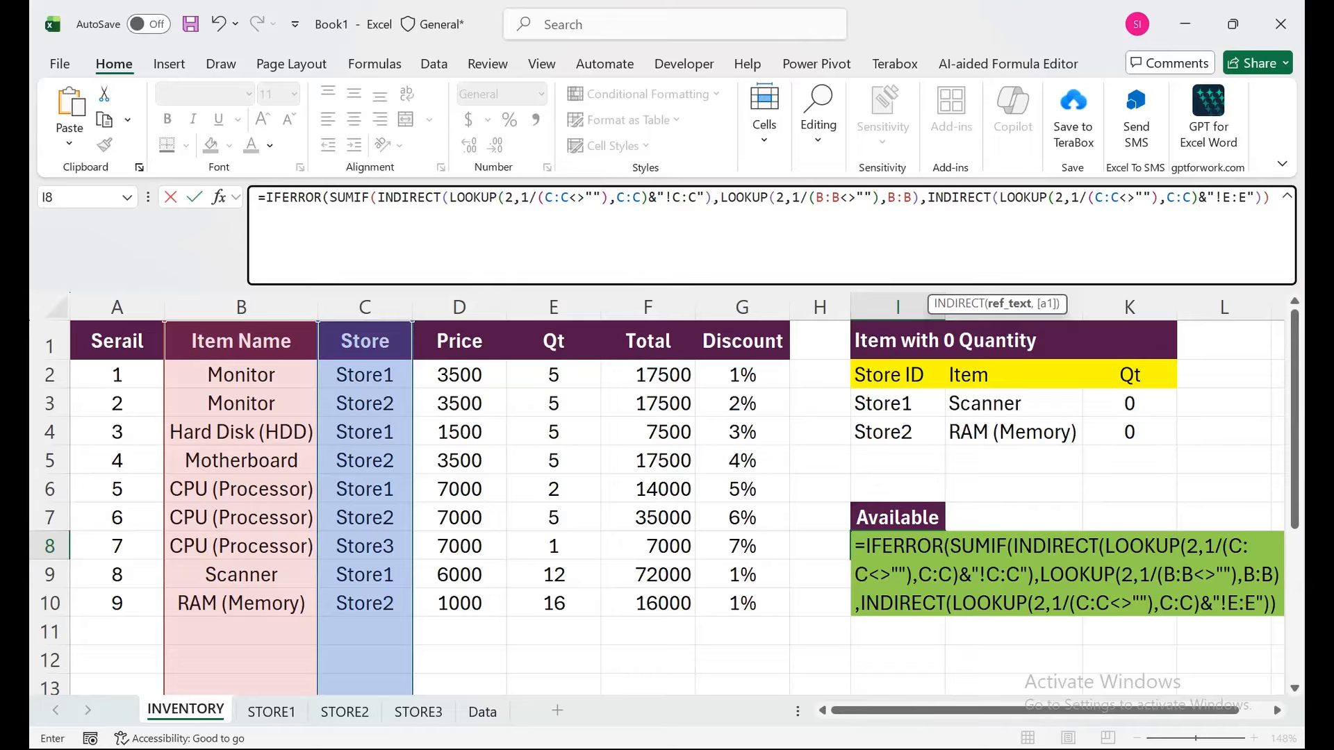
# - End the I8 formula with 0 as the IFERROR fallback, and enter it, accepting the proposed parenthesis correction
pyautogui.press('F2')
pyautogui.press('Right')
pyautogui.press('Right')
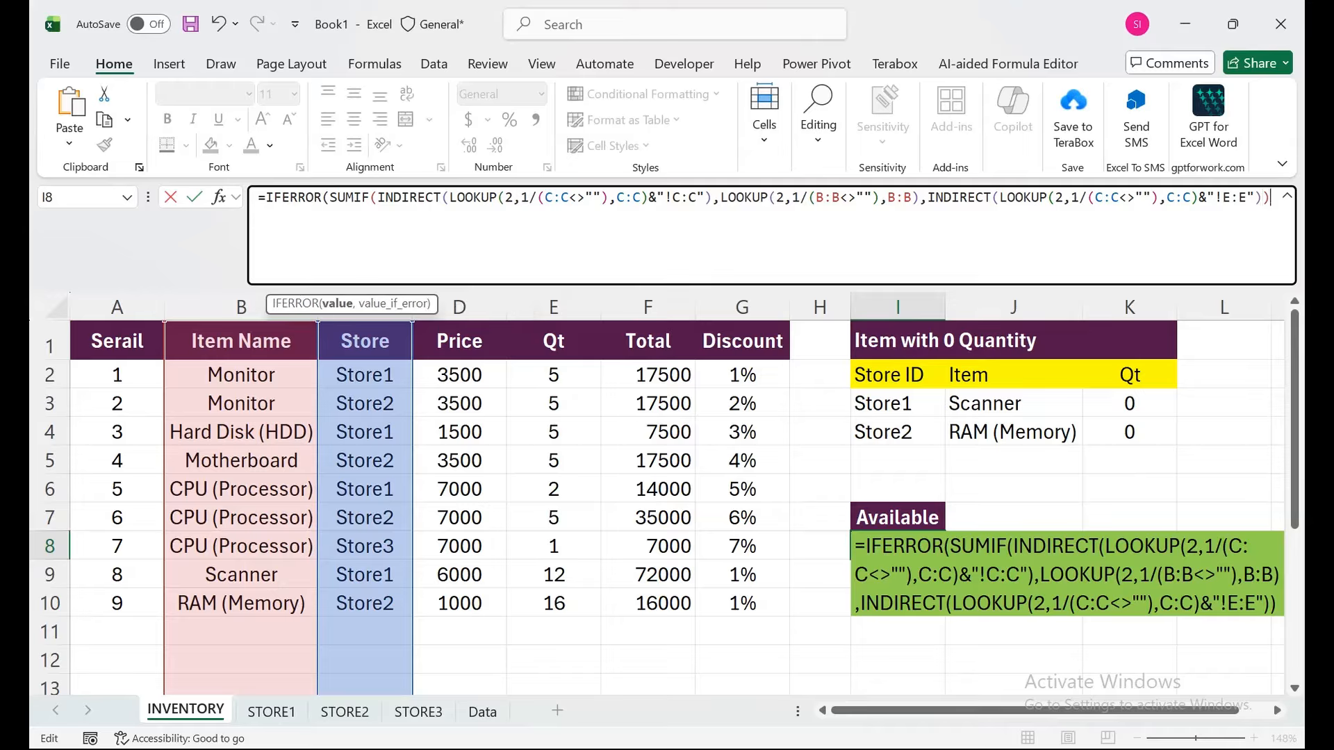
pyautogui.write(',0')
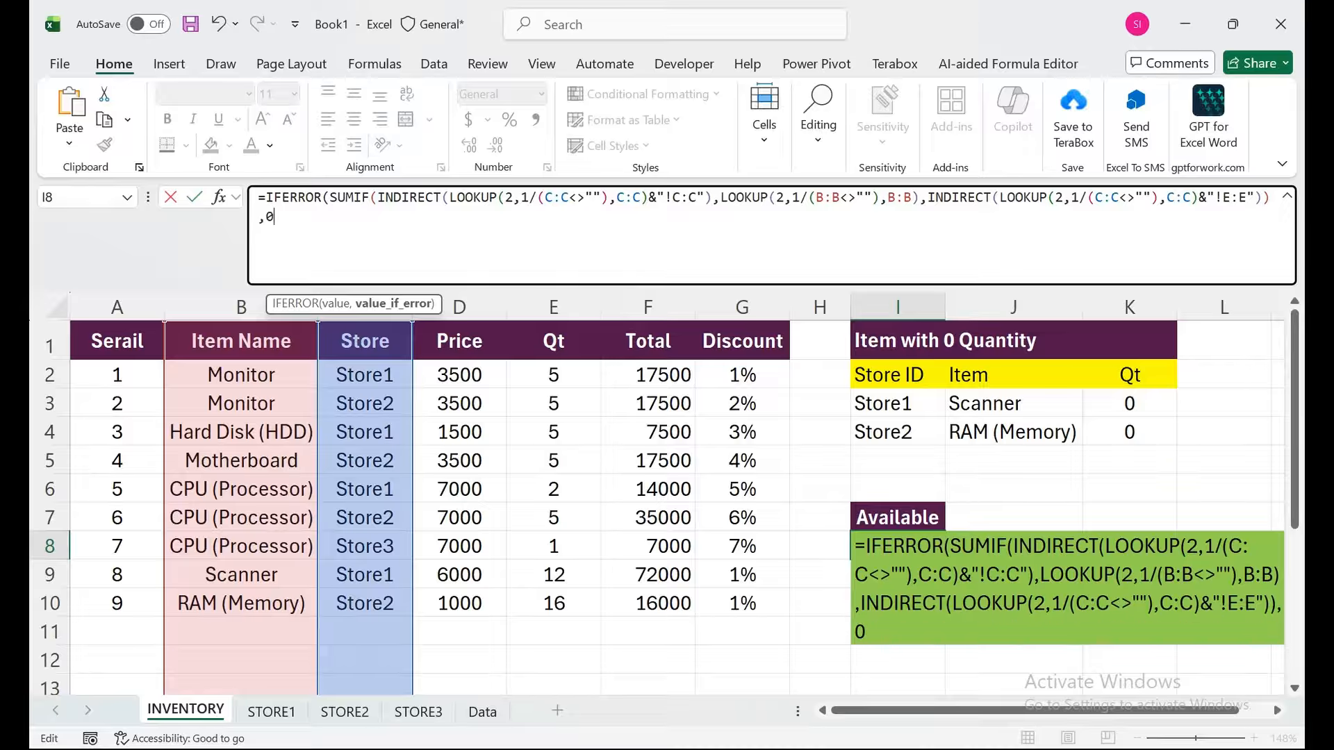
pyautogui.write('))')
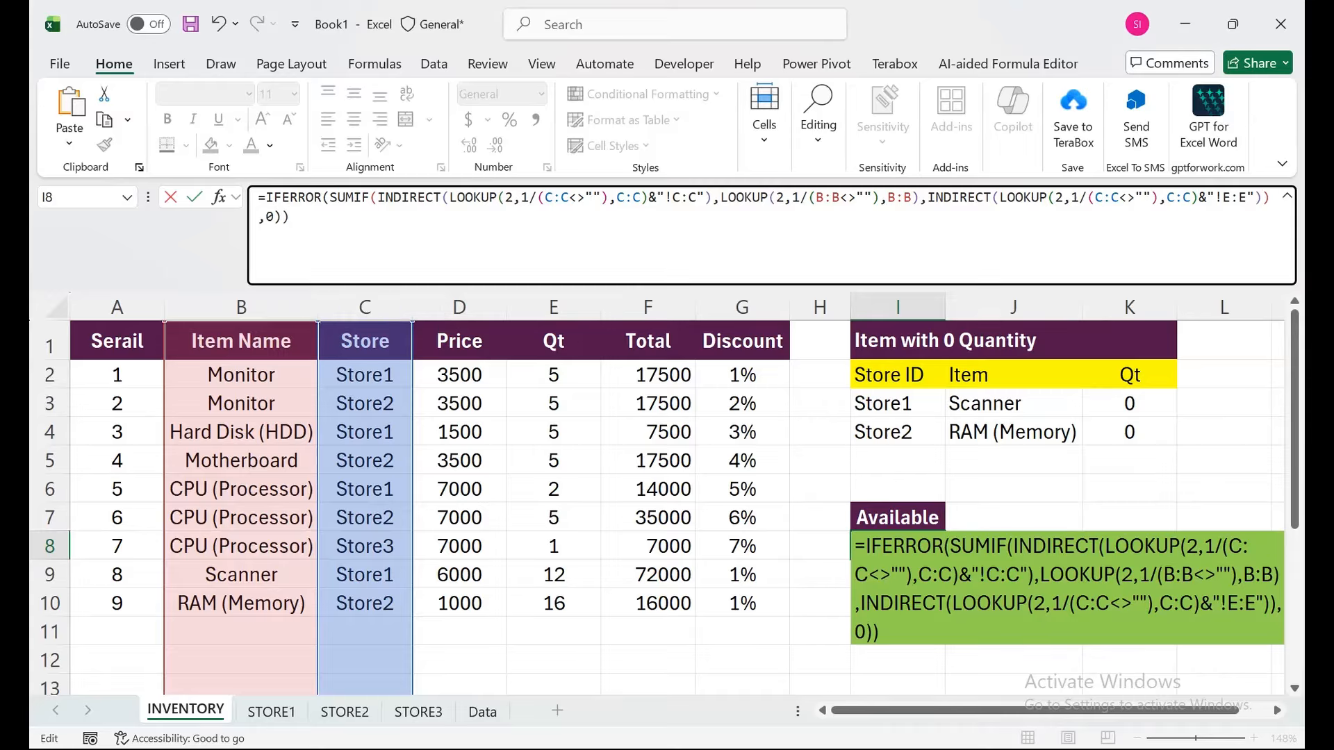
pyautogui.press('Return')
pyautogui.press('Return')
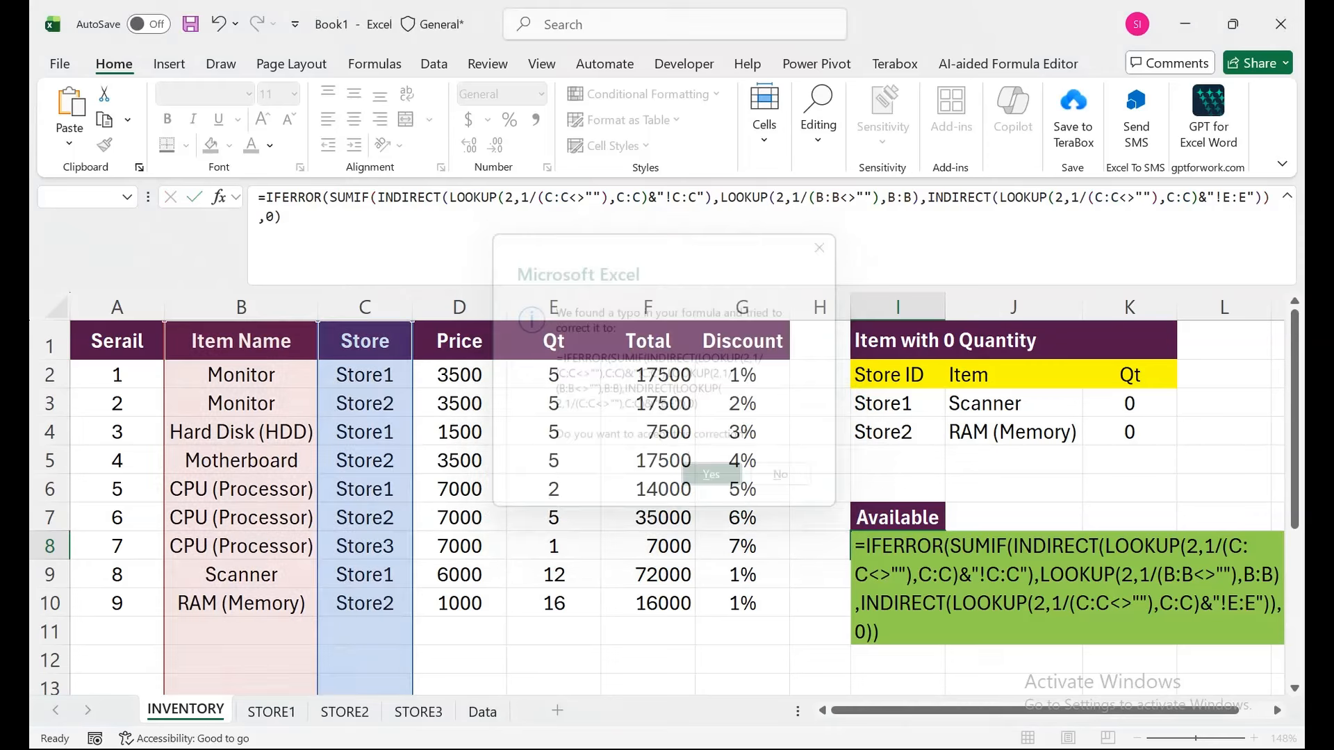
pyautogui.press('Up')
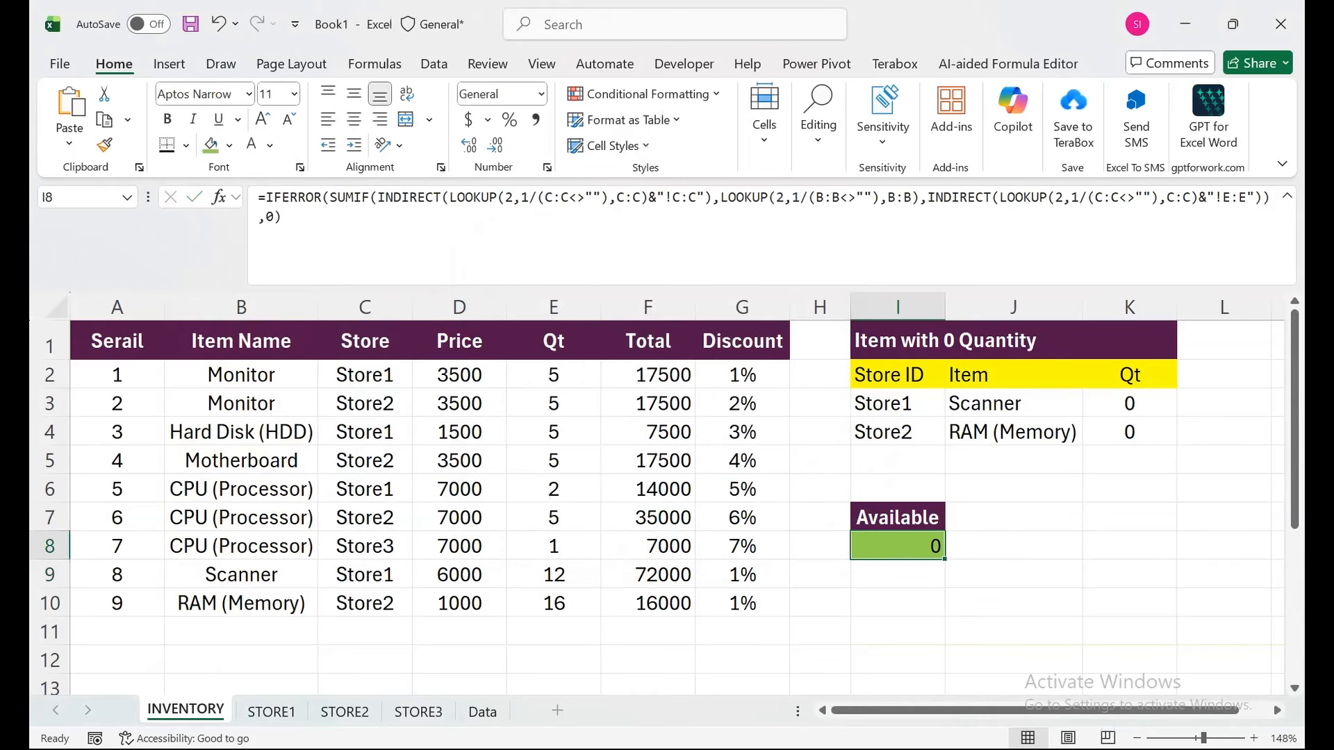
# - Choose RAM (Memory) as the item name in cell B11 for a new inventory row
pyautogui.click(116, 631)
pyautogui.click(241, 659)
pyautogui.click(241, 632)
pyautogui.click(327, 636)
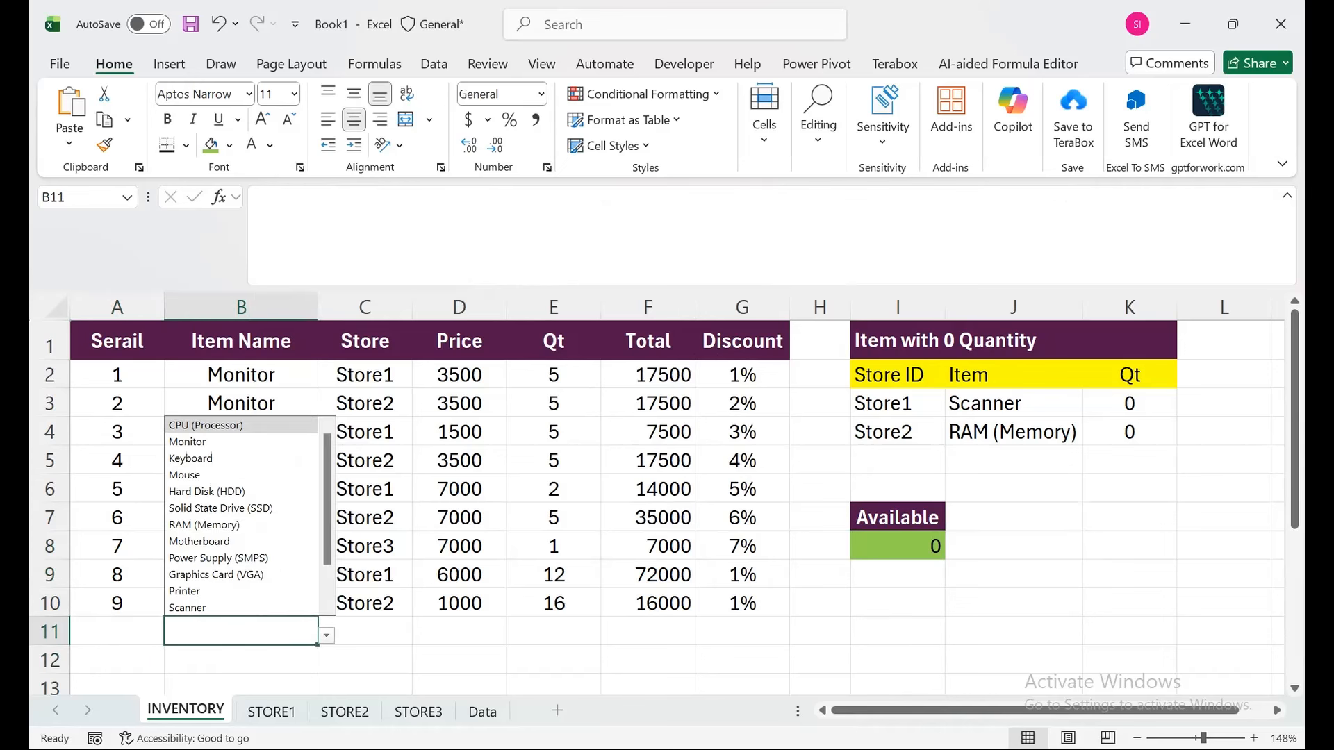
pyautogui.click(204, 525)
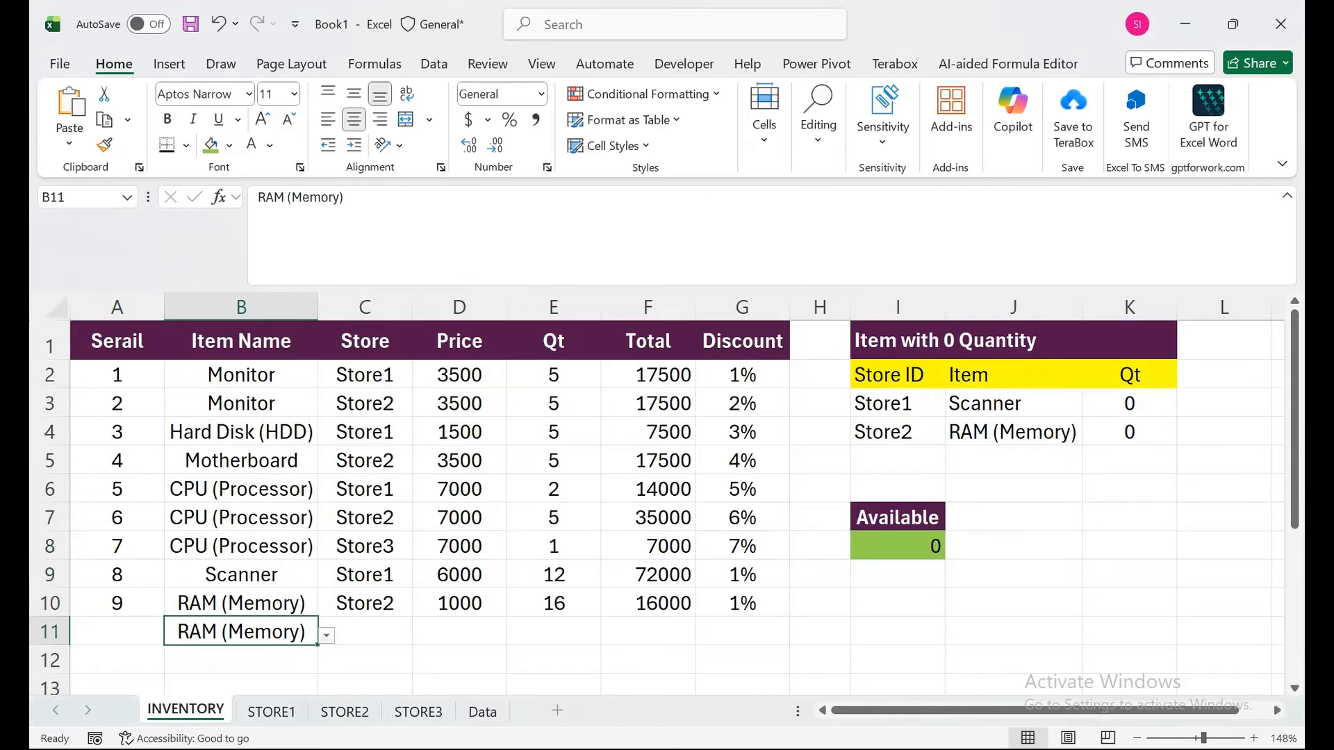
# - Extend the serial number formula in A10 down the rows below, and choose Store1 as the store in C11
pyautogui.press('Left')
pyautogui.press('Up')
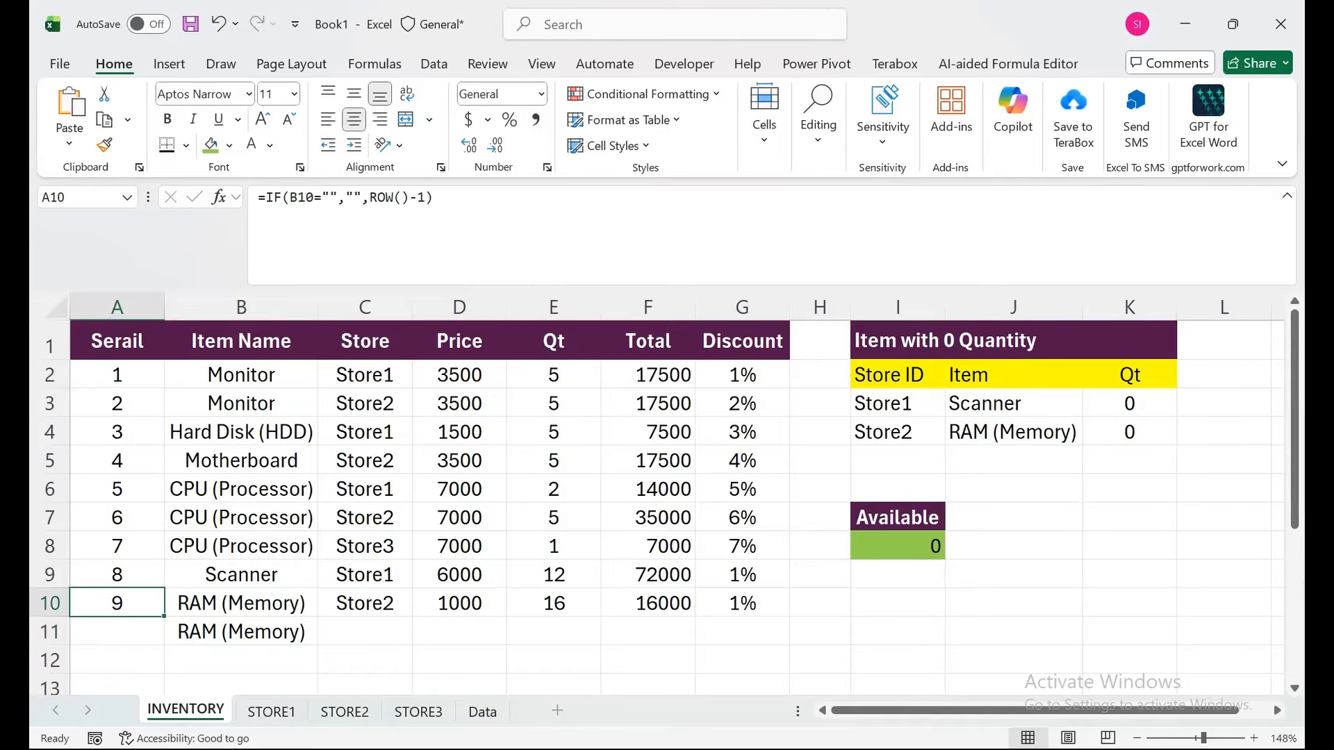
pyautogui.moveTo(164, 616); pyautogui.dragTo(139, 677)
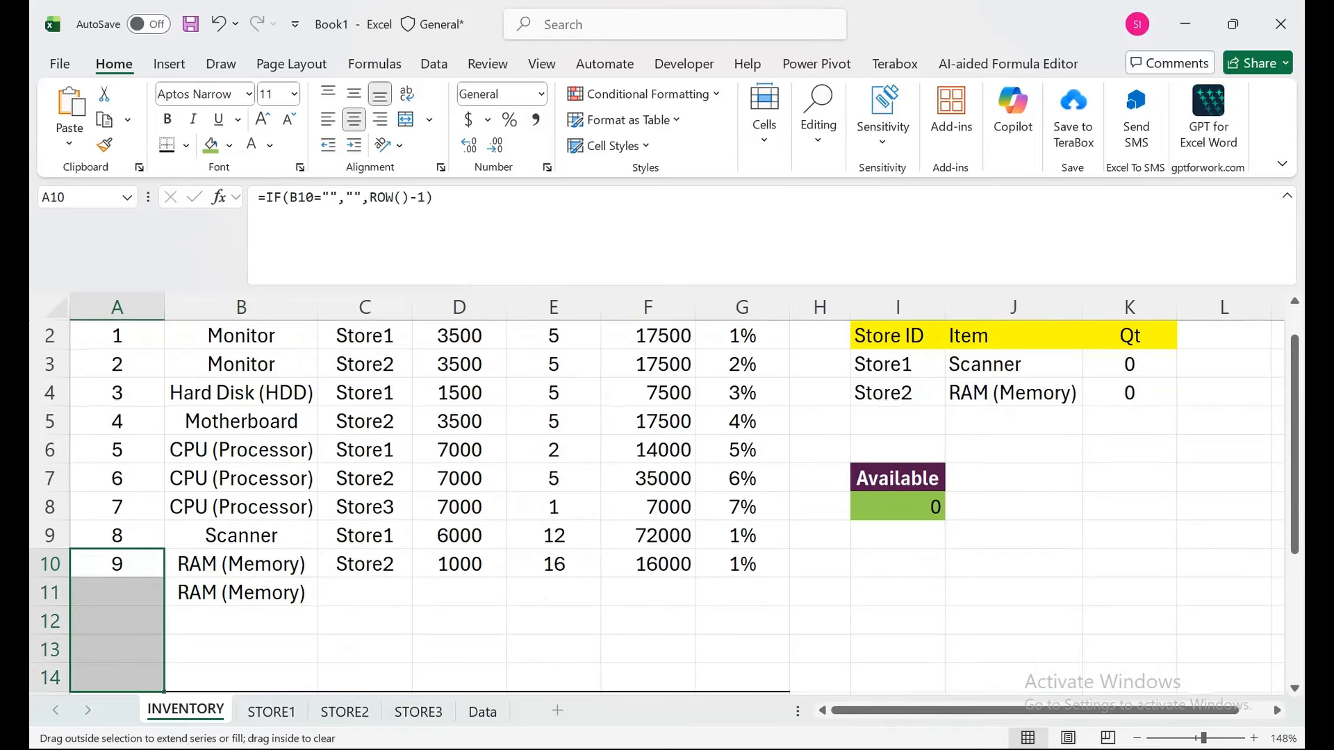
pyautogui.click(364, 593)
pyautogui.hotkey('alt', 'Down')
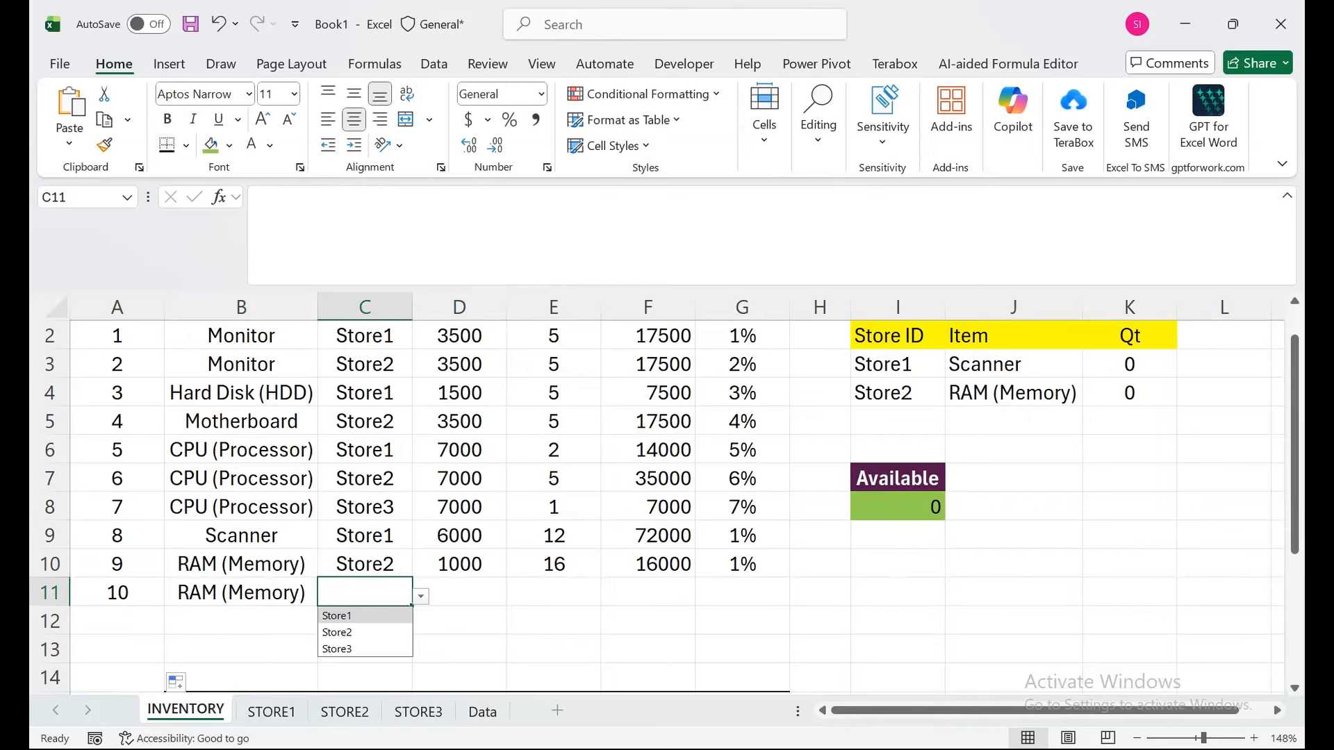
pyautogui.press('Return')
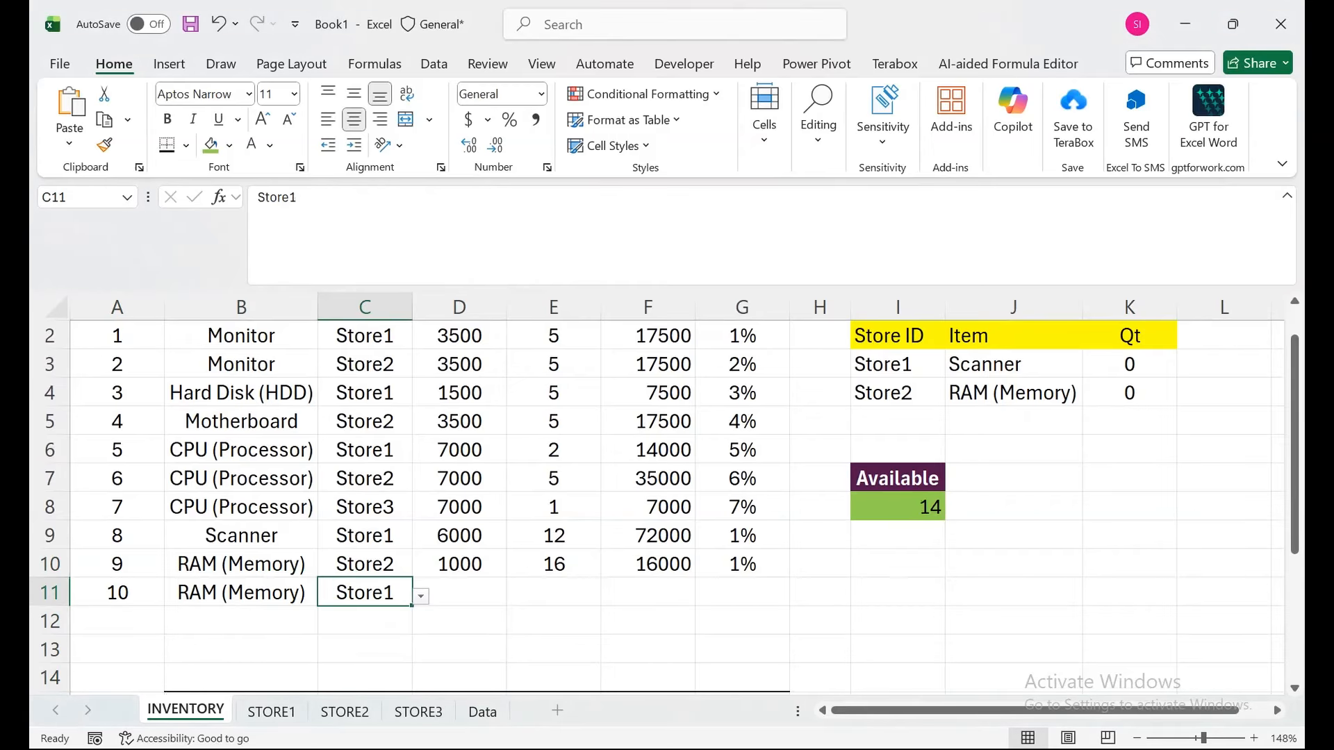
# - Centre the Available value horizontally in cell I8
pyautogui.click(459, 593)
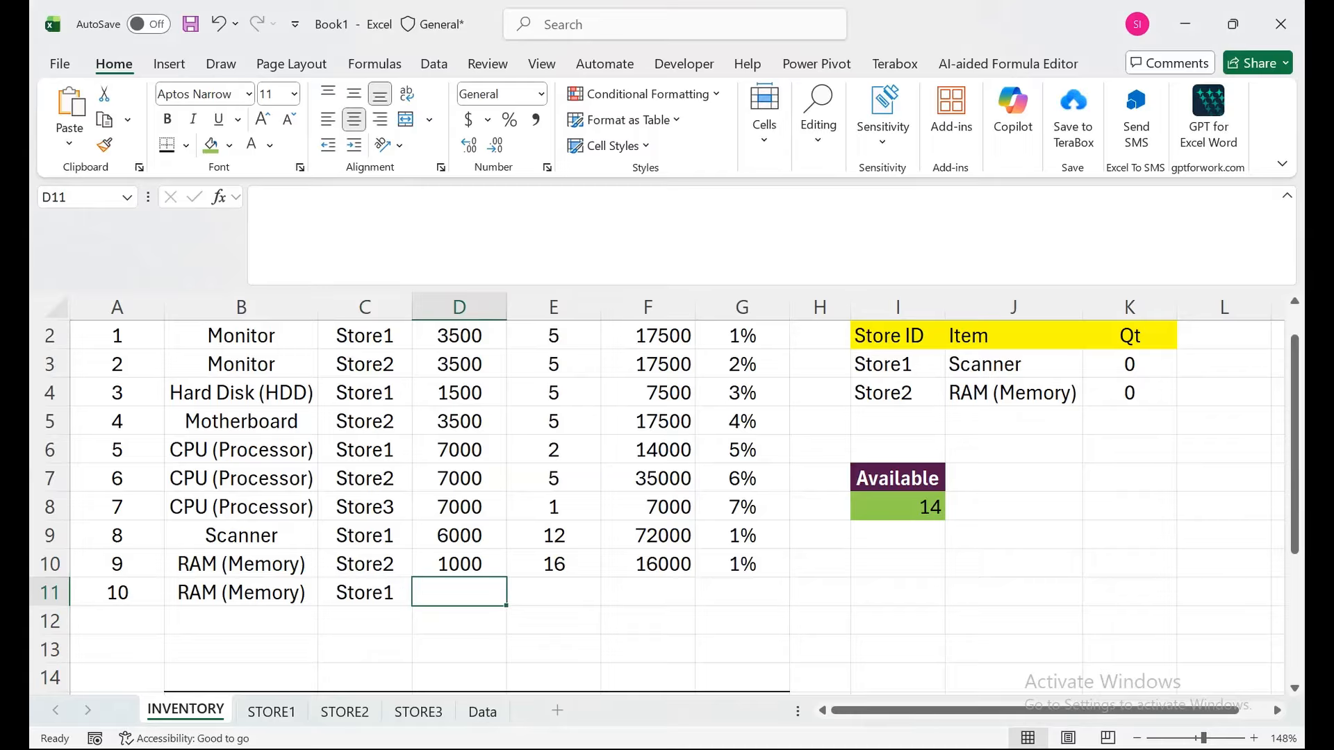
pyautogui.moveTo(553, 535); pyautogui.dragTo(554, 334)
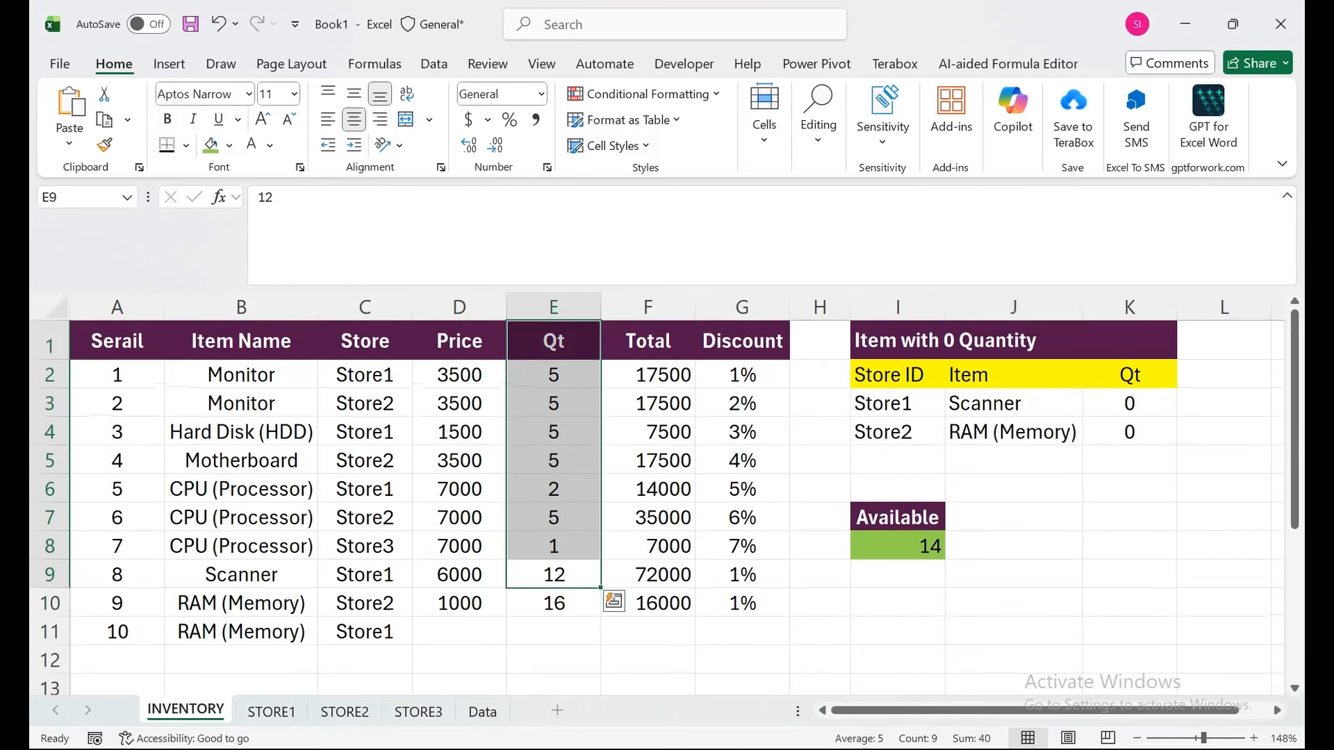
pyautogui.click(898, 546)
pyautogui.click(354, 120)
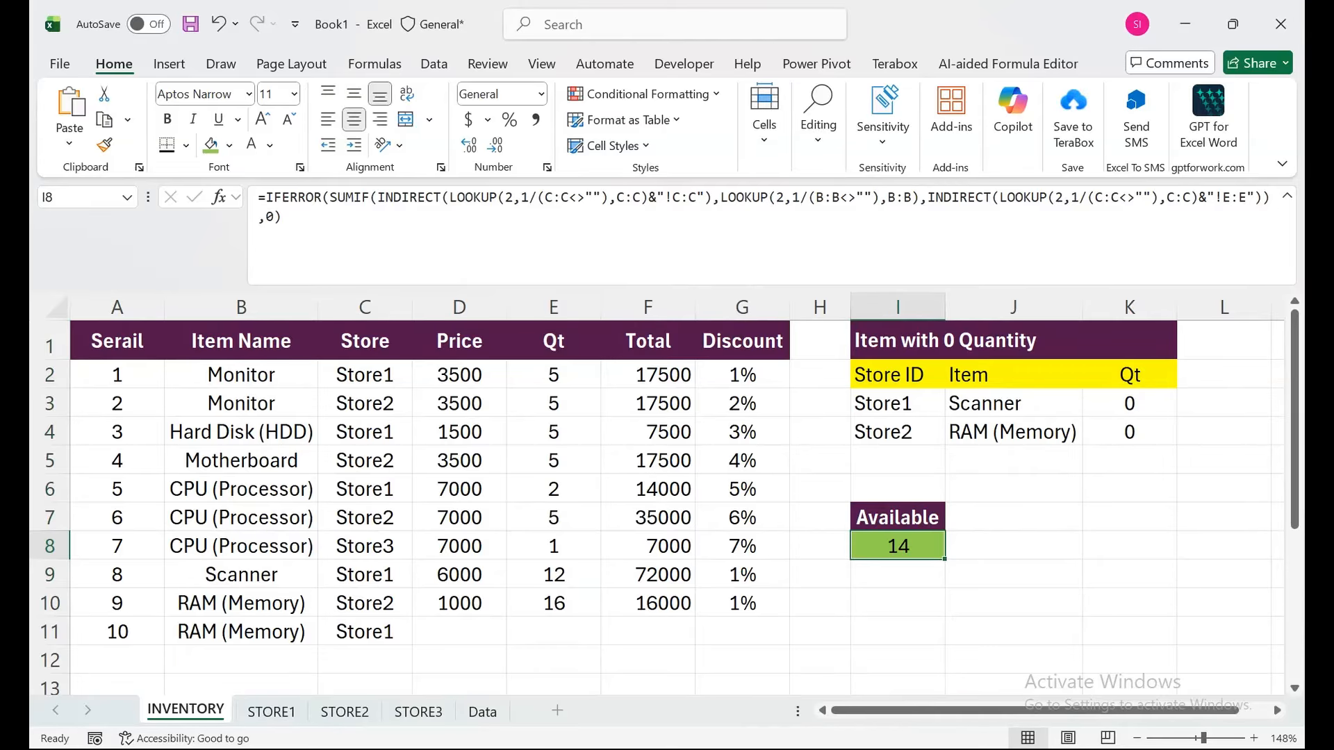
# - Check the remaining quantity of RAM (Memory) on the STORE1 sheet, and return to the INVENTORY sheet
pyautogui.hotkey('ctrl', 'pagedown')
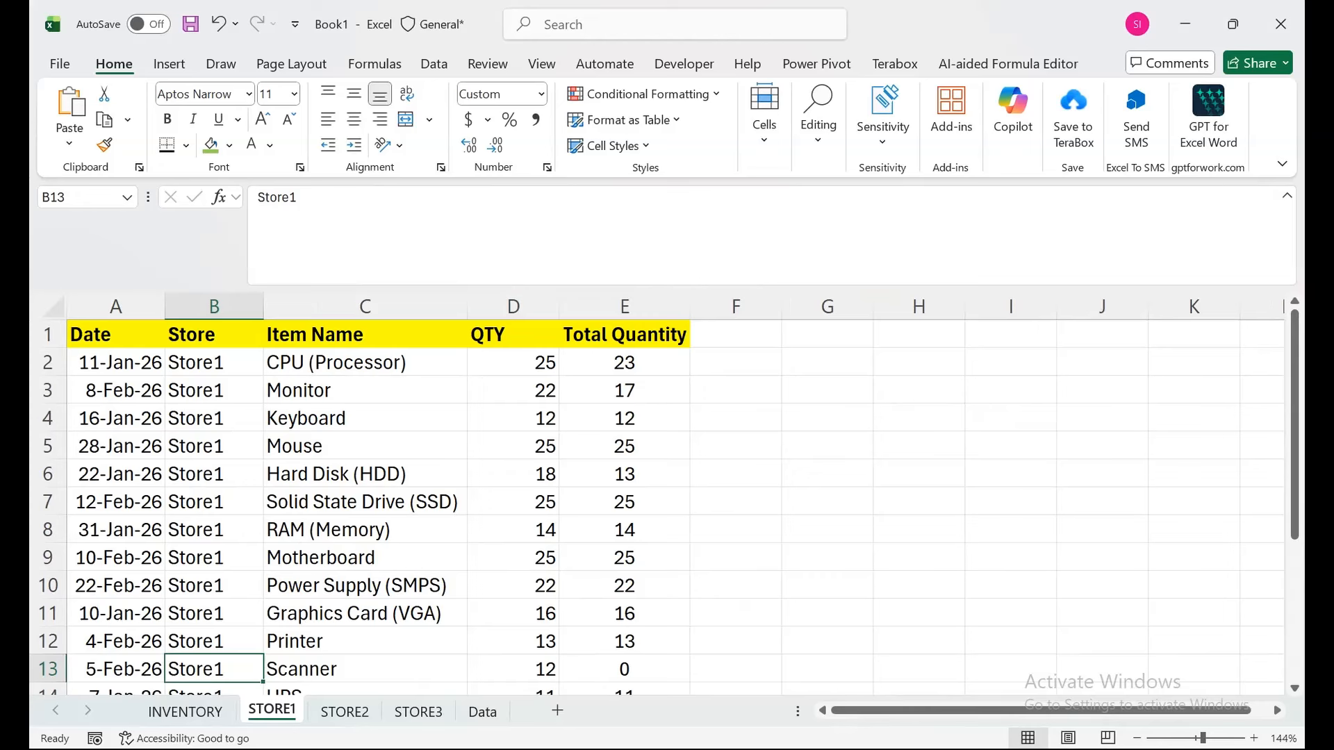
pyautogui.moveTo(365, 530); pyautogui.dragTo(624, 530)
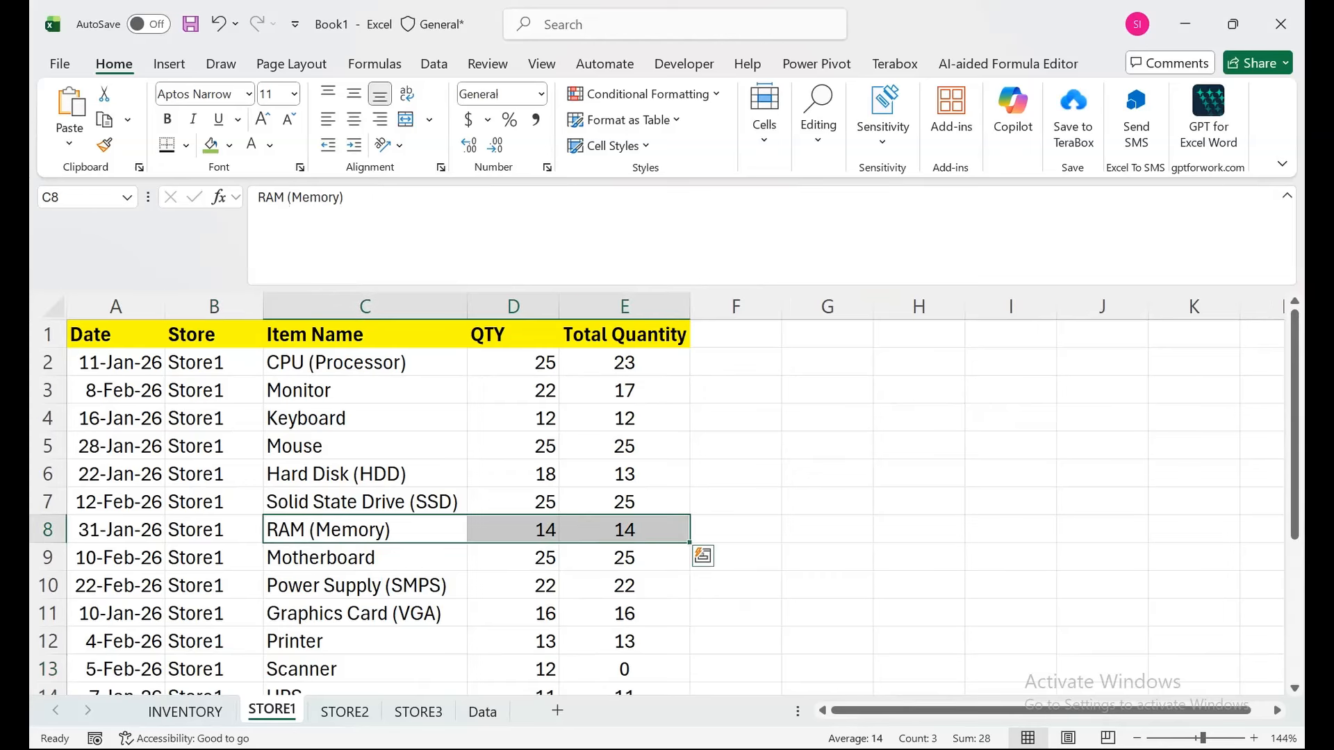
pyautogui.click(624, 530)
pyautogui.click(185, 711)
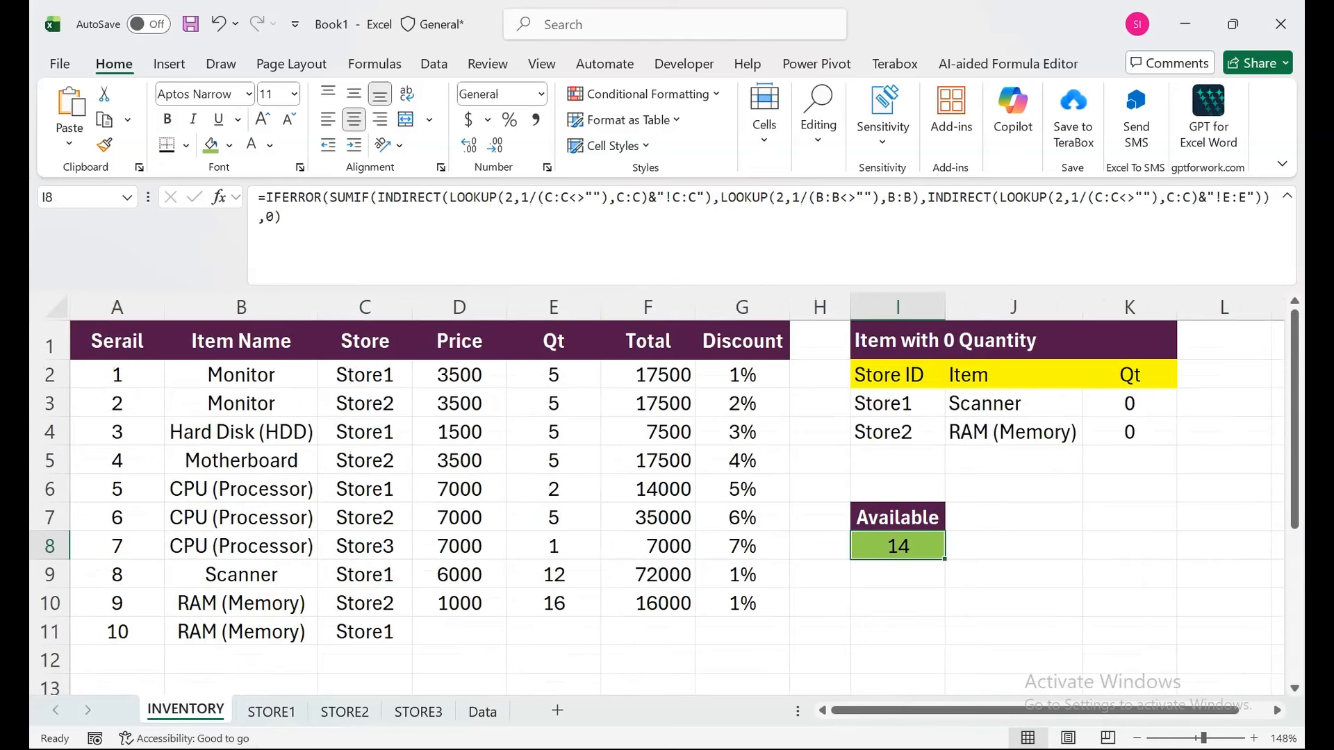
# - Extend the price formula in D10 down the rows below, and enter a quantity of 14 in E11
pyautogui.click(459, 631)
pyautogui.click(459, 604)
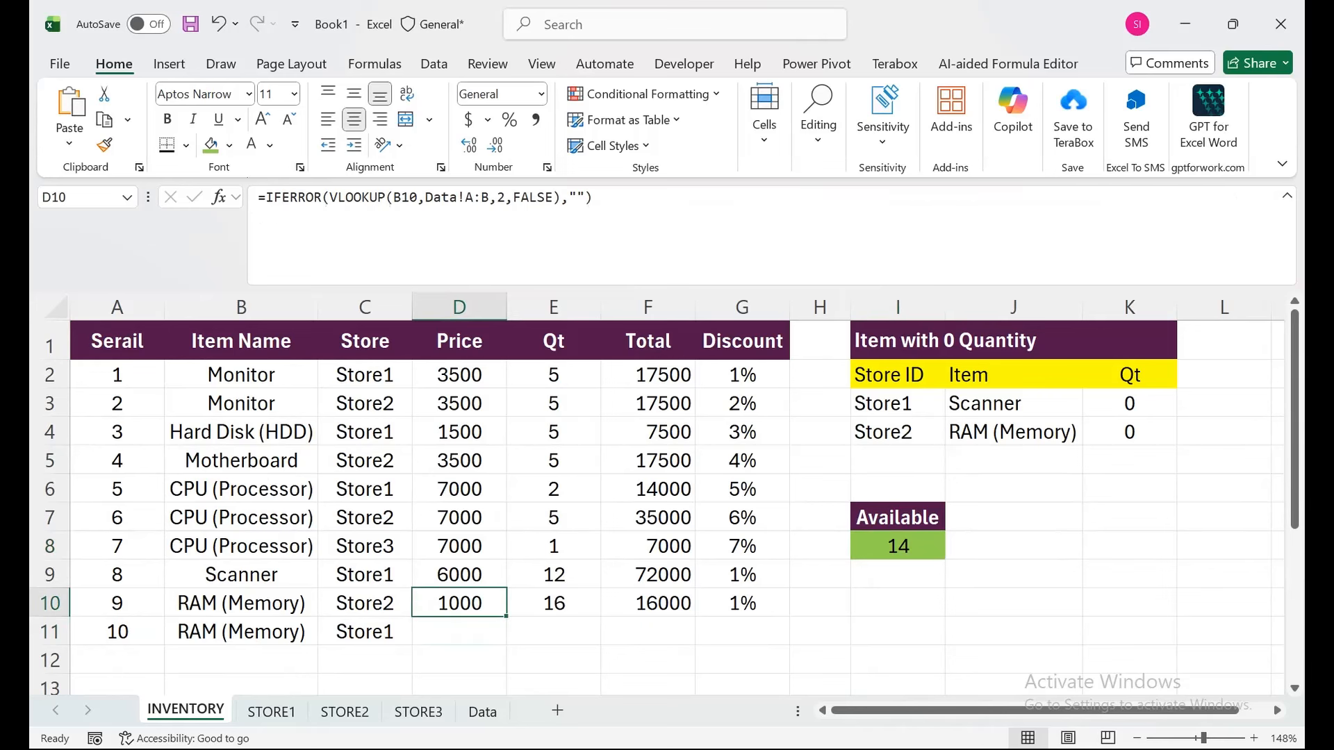
pyautogui.moveTo(506, 616); pyautogui.dragTo(487, 691)
pyautogui.click(554, 592)
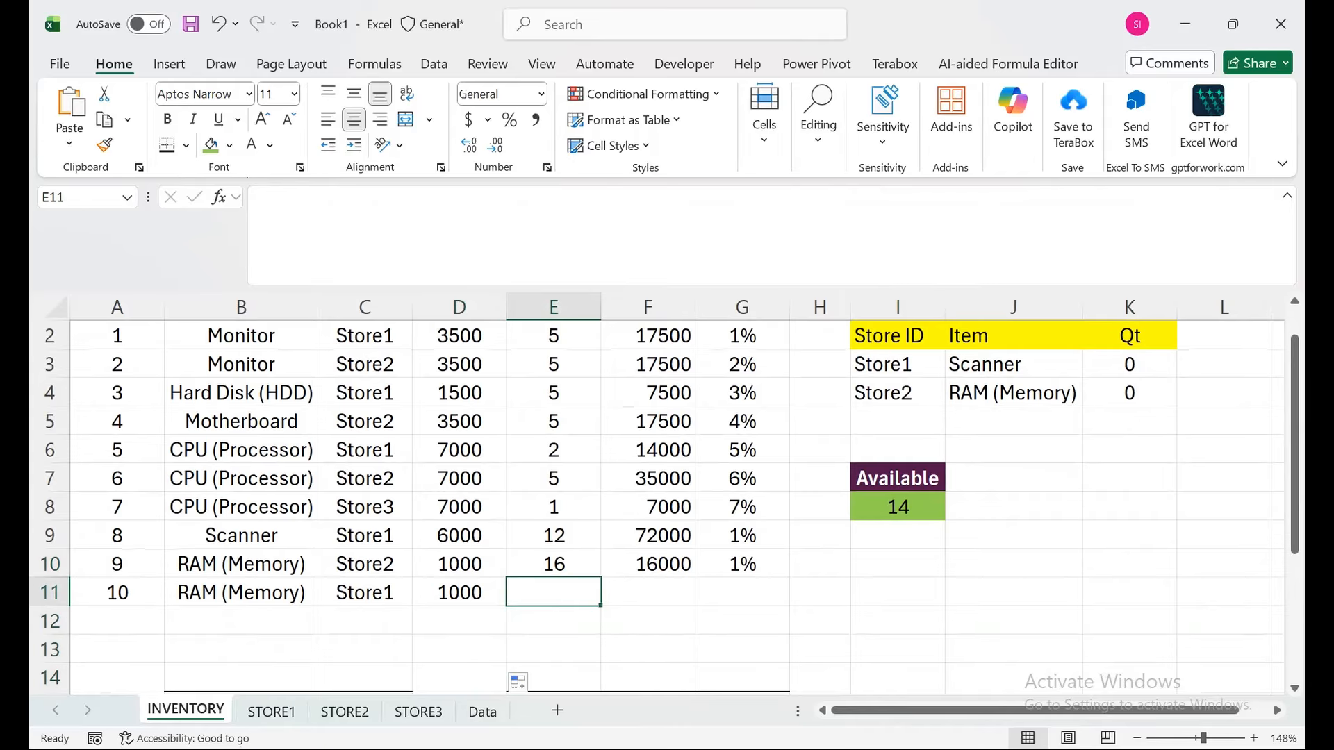
pyautogui.write('14')
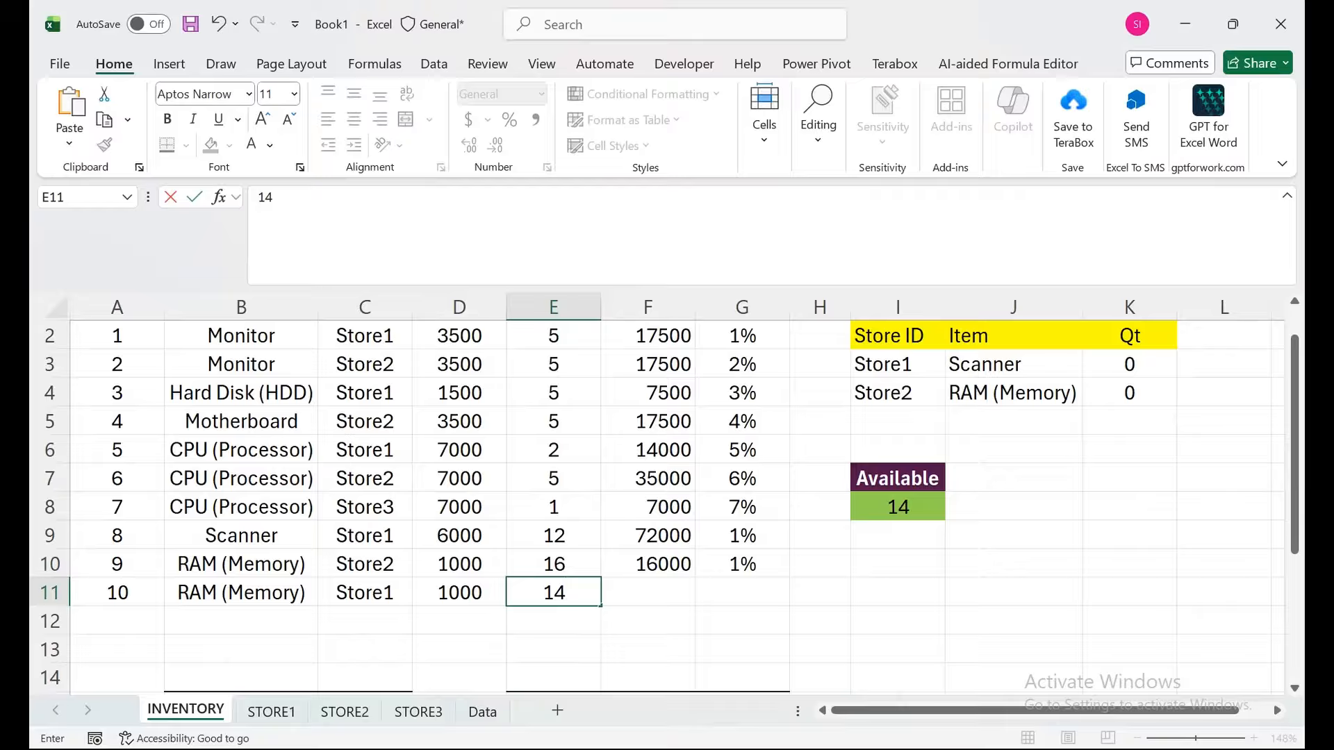
pyautogui.press('Tab')
pyautogui.press('Return')
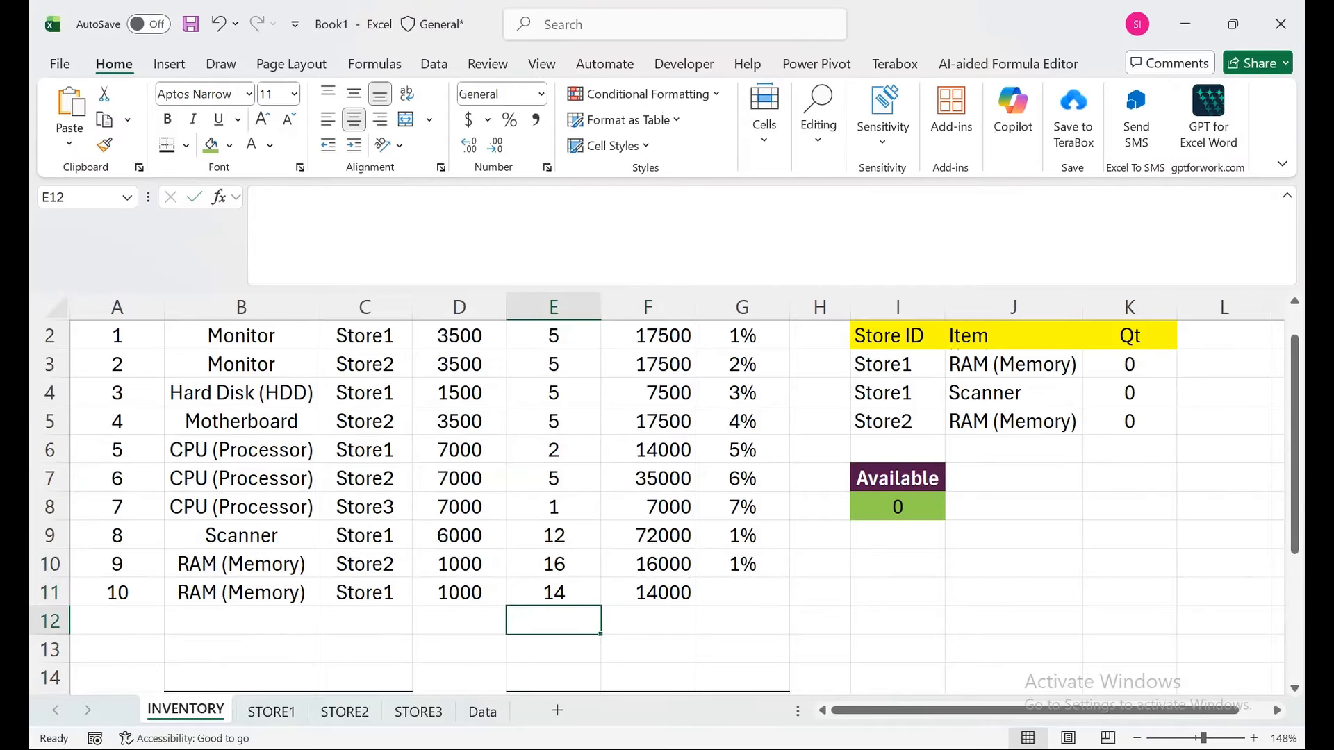
# - Examine the Item with 0 Quantity list for the Store1 RAM (Memory) entry and its quantity
pyautogui.click(1129, 393)
pyautogui.click(898, 422)
pyautogui.click(1013, 365)
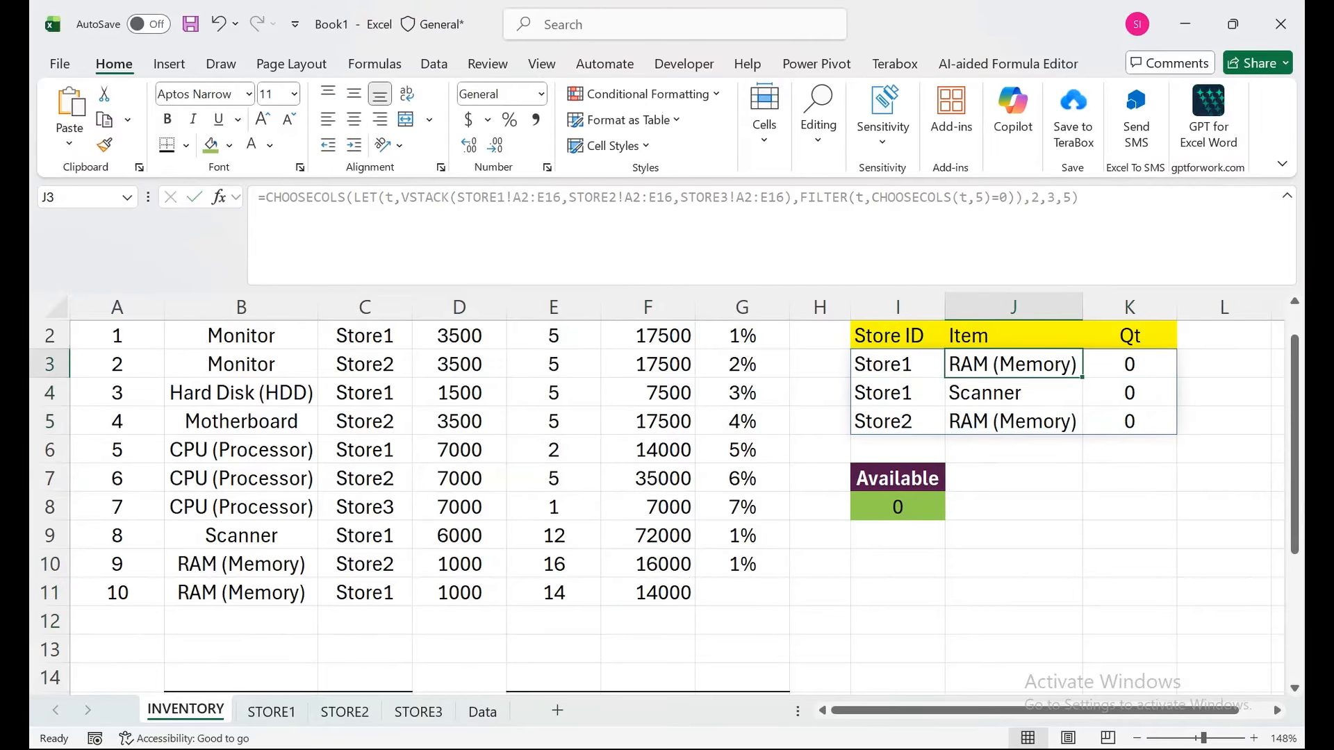
pyautogui.click(1130, 365)
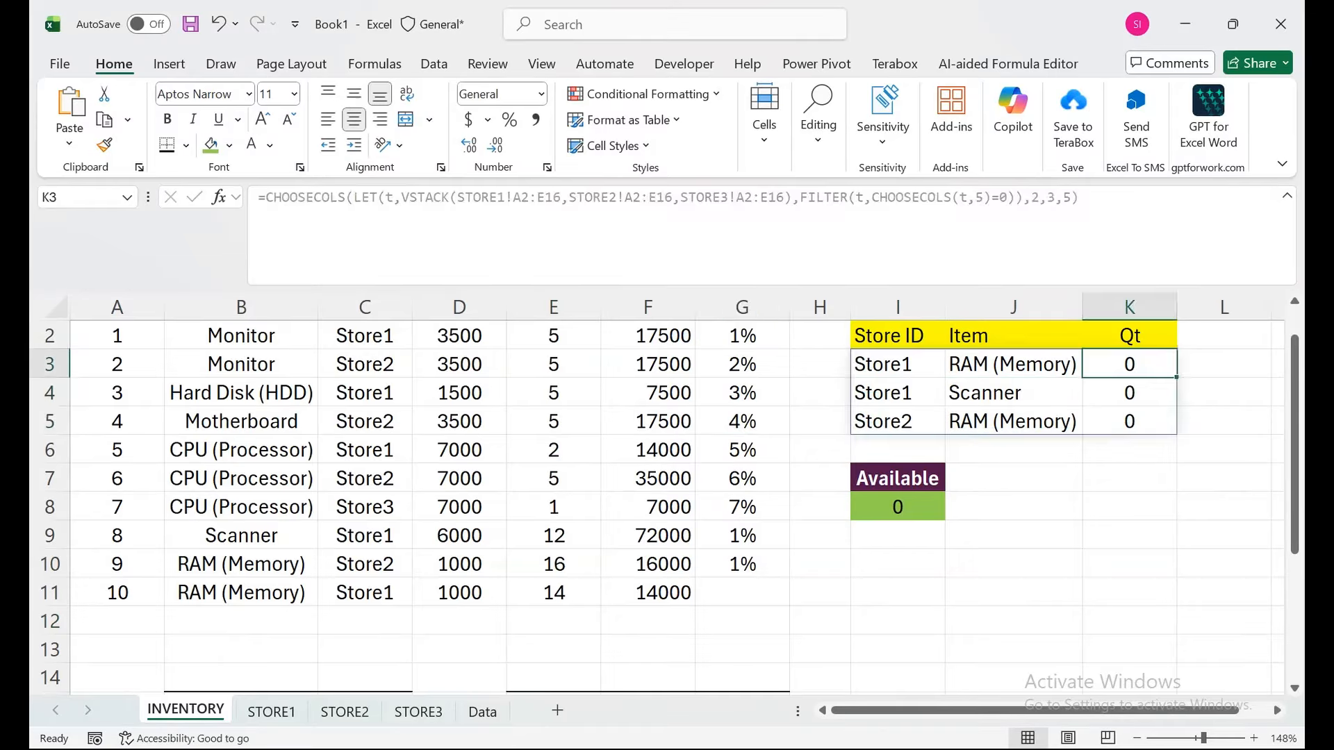
pyautogui.moveTo(742, 421); pyautogui.dragTo(742, 332)
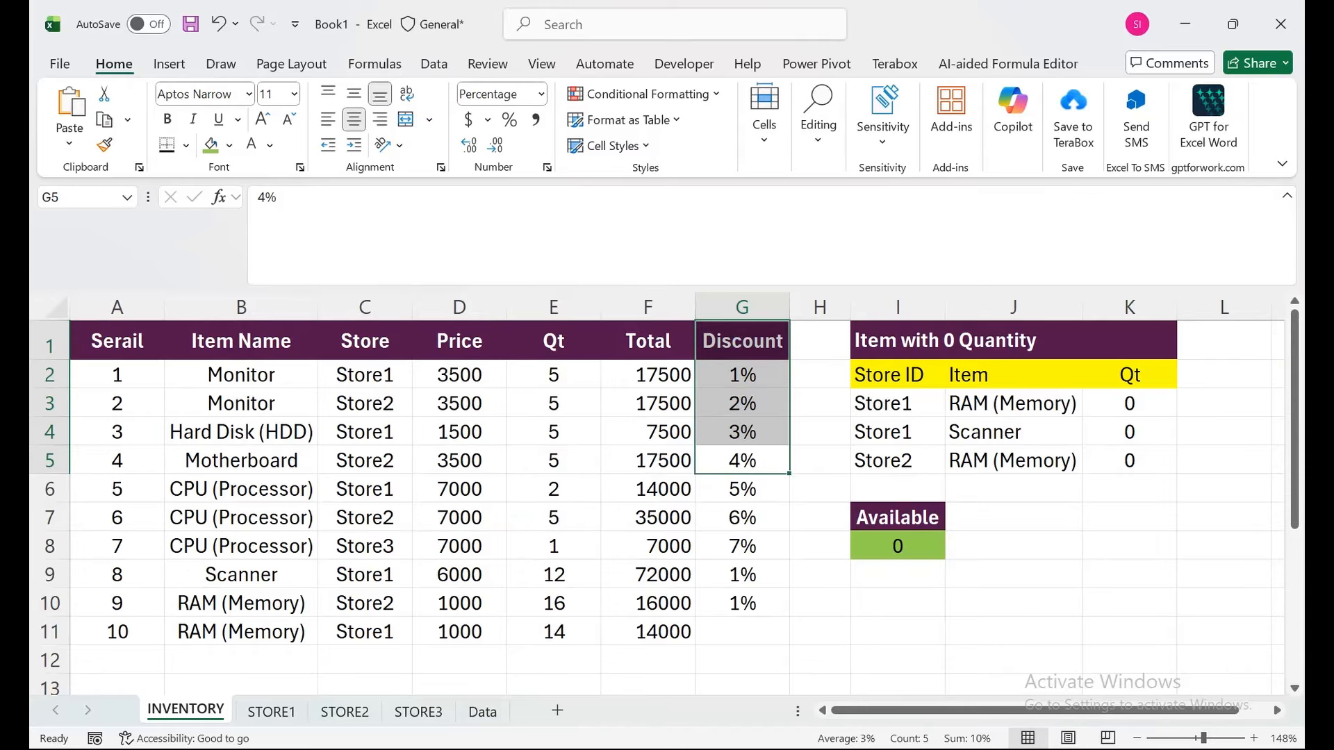
# - Choose Solid State Drive (SSD) as the item name in cell B12 for a new inventory row
pyautogui.click(241, 660)
pyautogui.click(326, 664)
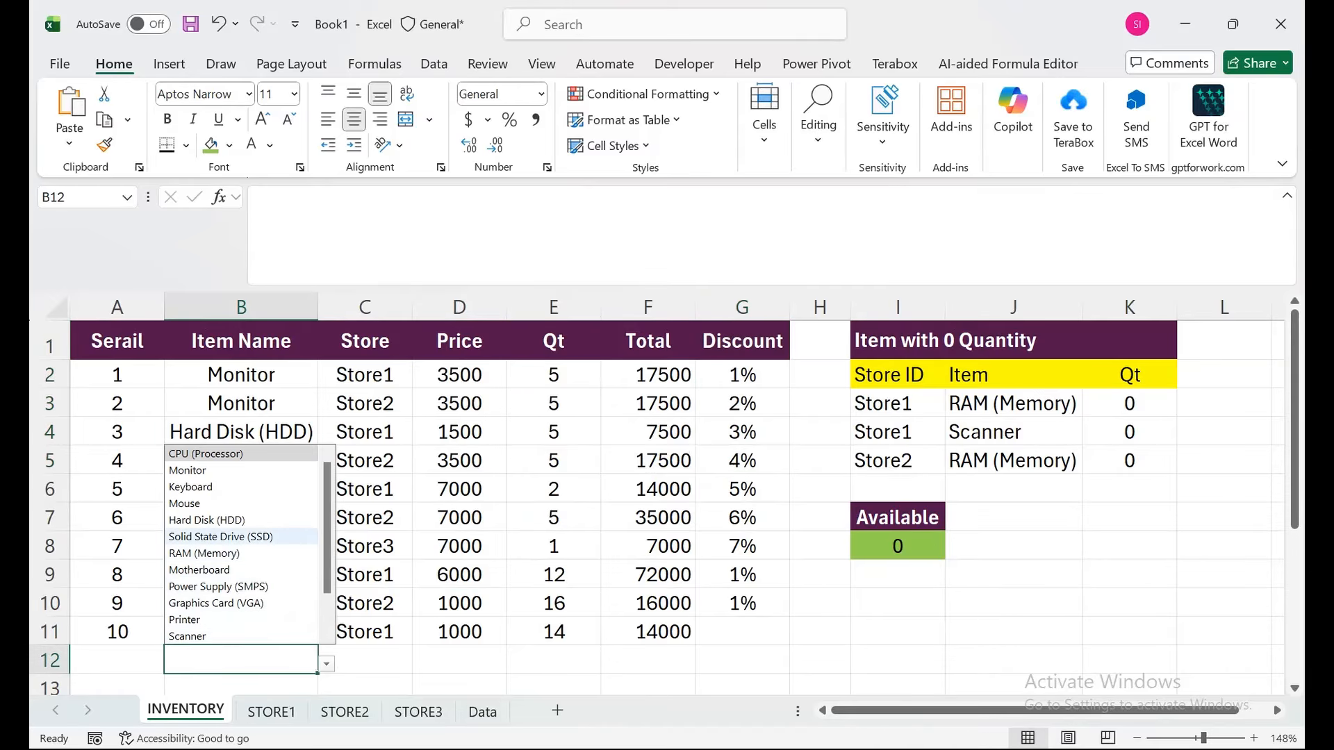
pyautogui.click(220, 536)
# - Autofit the Item Name column to its longest entry, and reduce the height of the formula bar
pyautogui.click(361, 660)
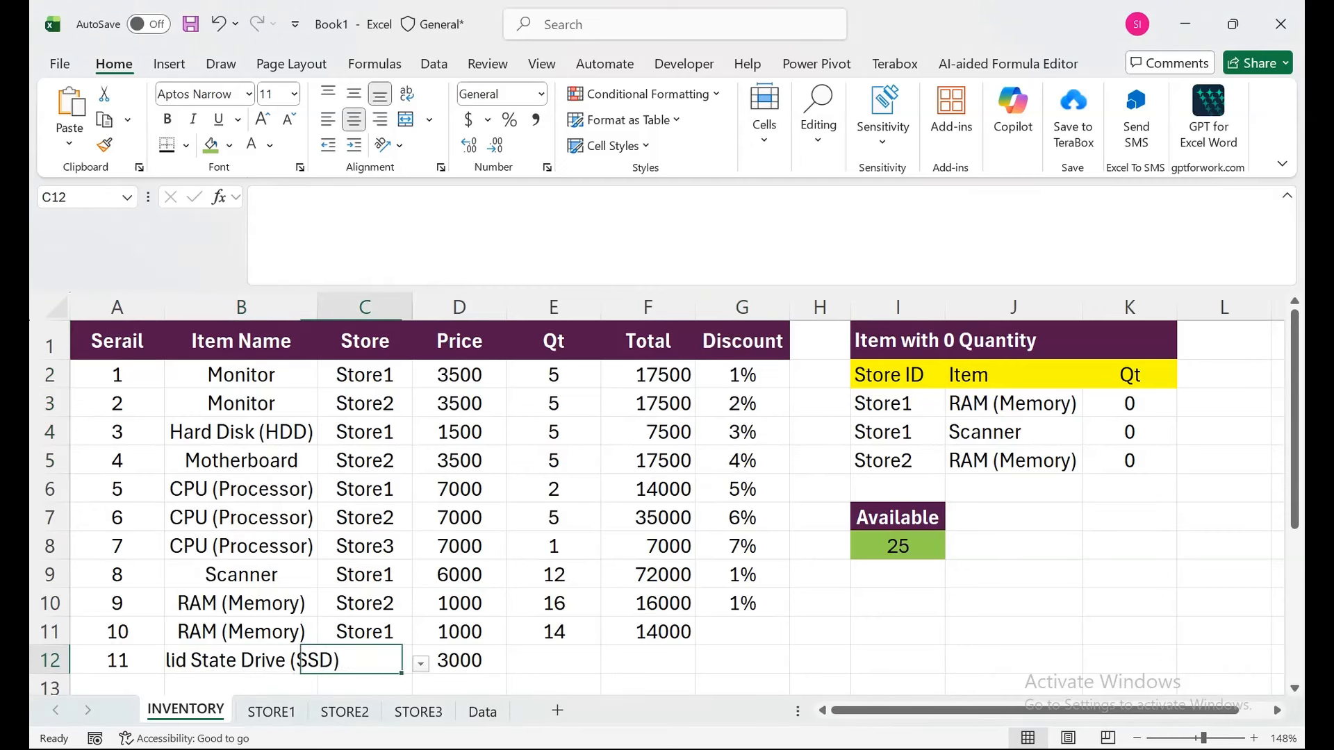
pyautogui.click(420, 664)
pyautogui.doubleClick(318, 307)
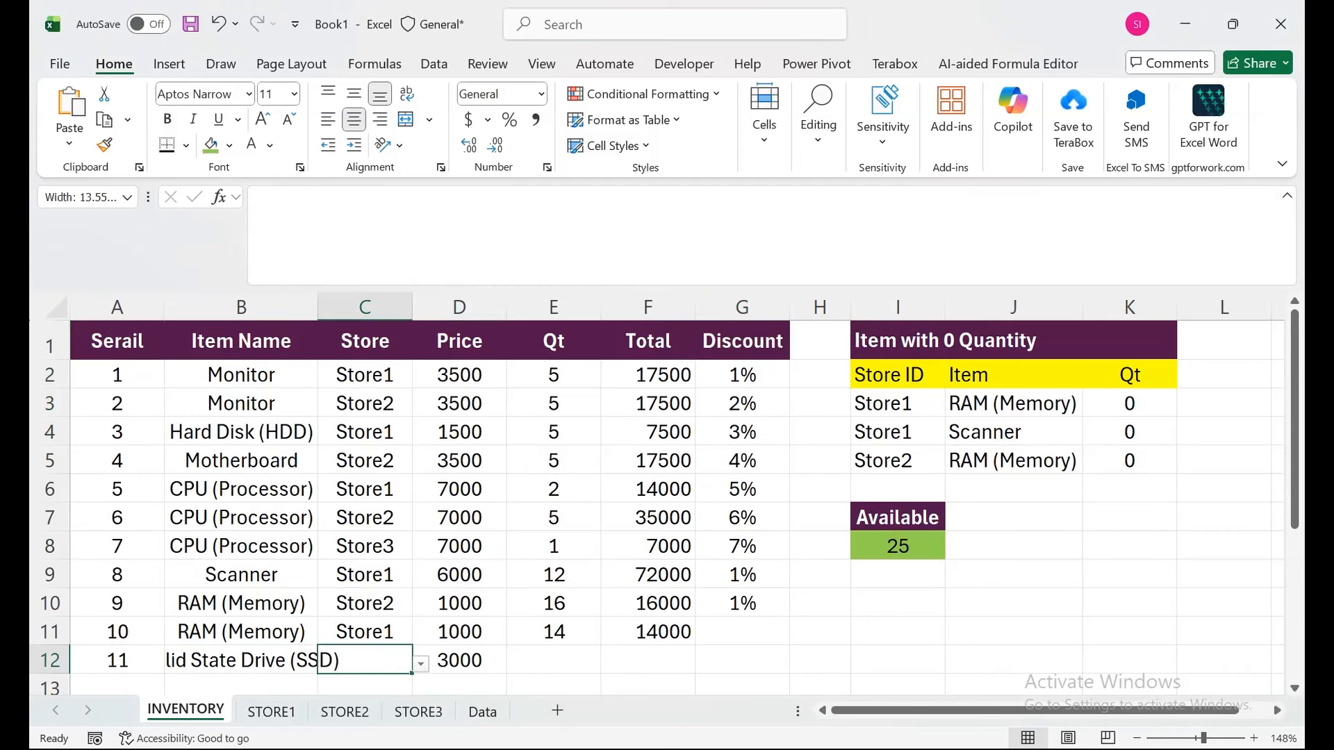
pyautogui.moveTo(626, 287); pyautogui.dragTo(625, 230)
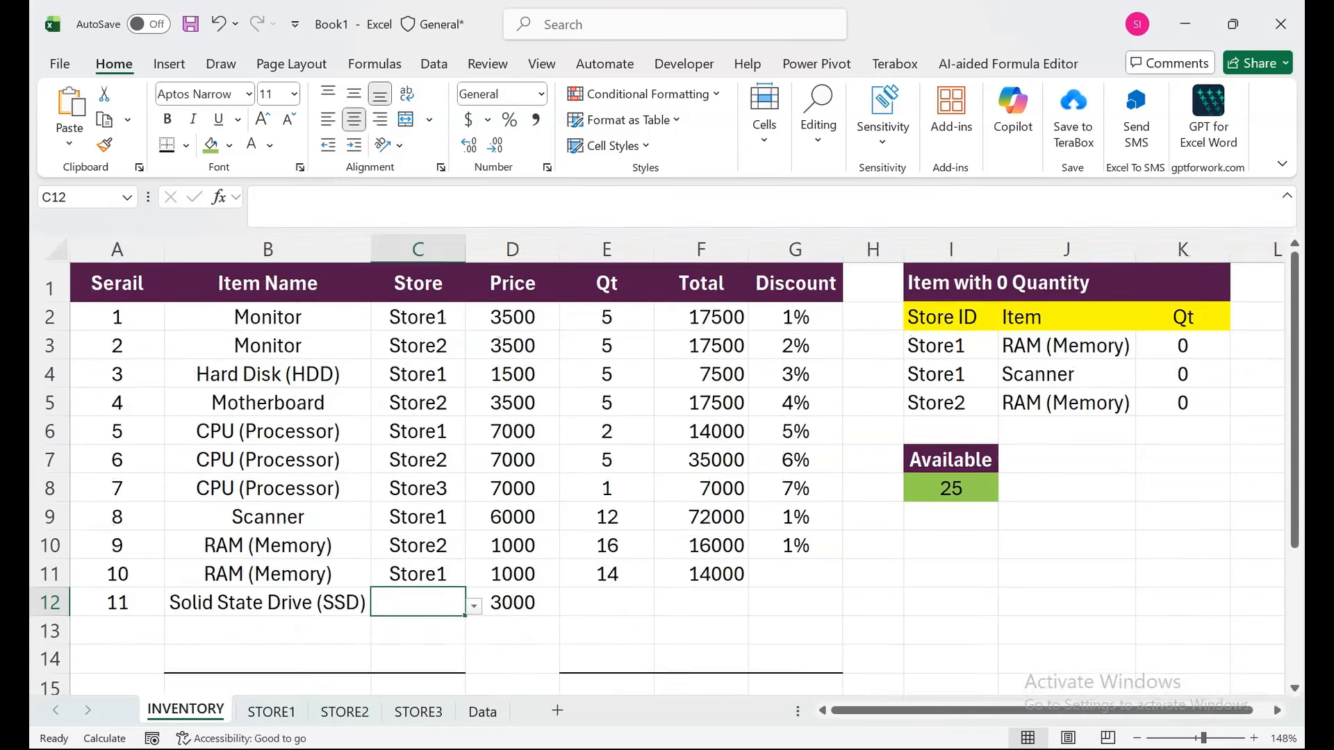
# - Choose Store2 as the store for the Solid State Drive (SSD) row in C12
pyautogui.click(473, 607)
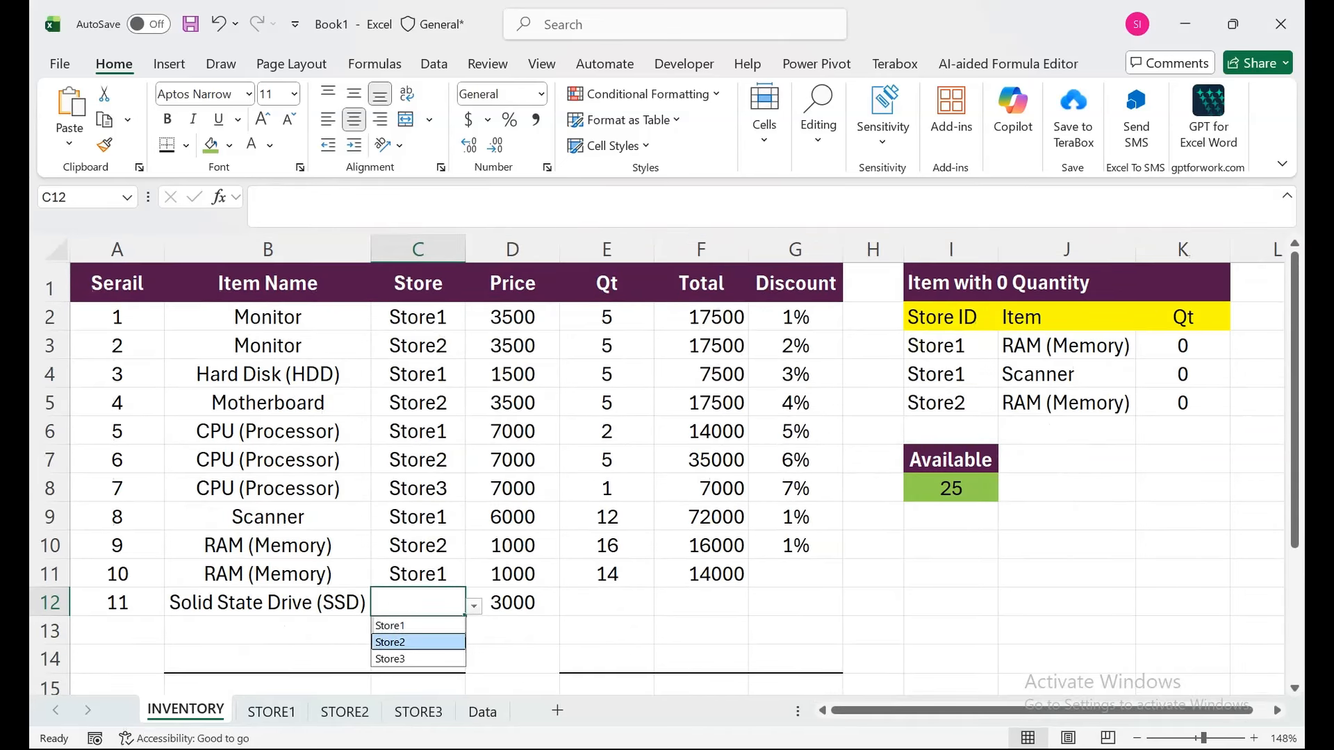
pyautogui.click(418, 643)
pyautogui.click(606, 517)
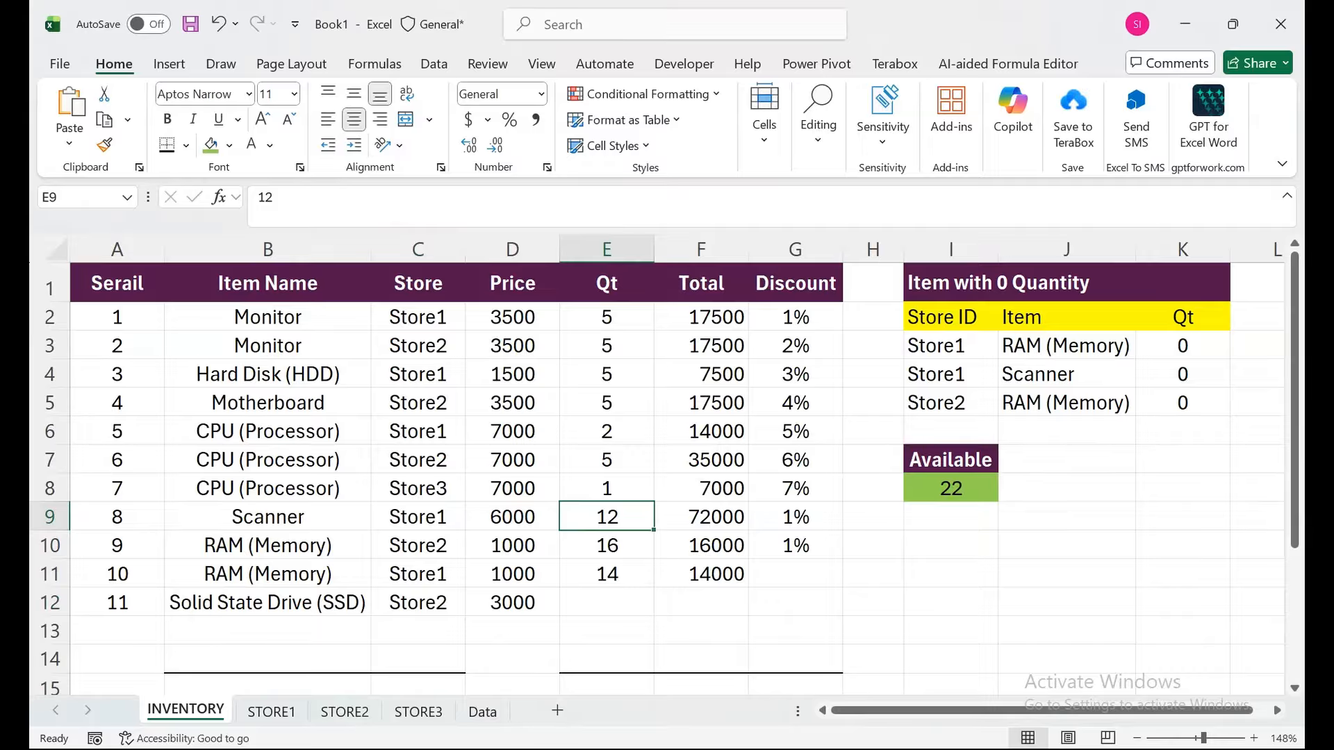
# - Check the Total Quantity of Solid State Drive (SSD) on the STORE2 sheet, and return to INVENTORY
pyautogui.click(344, 711)
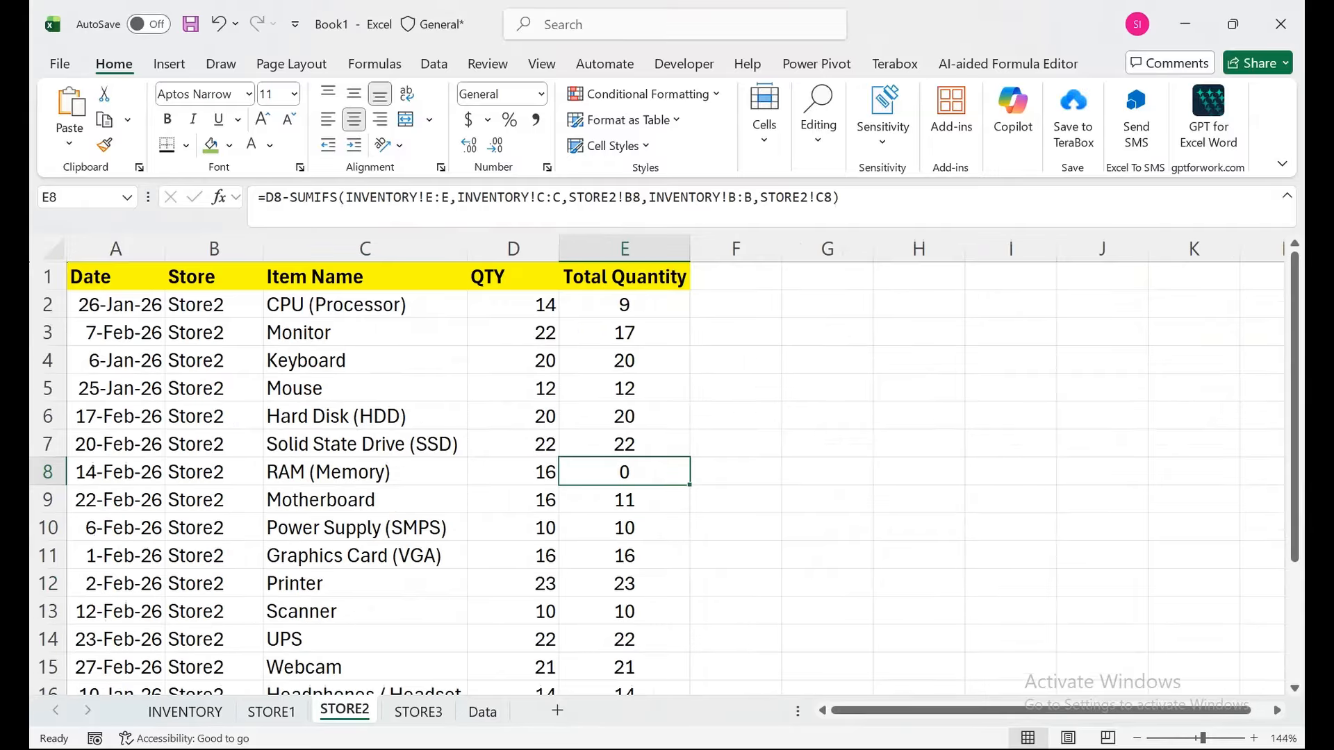
pyautogui.click(365, 417)
pyautogui.click(625, 444)
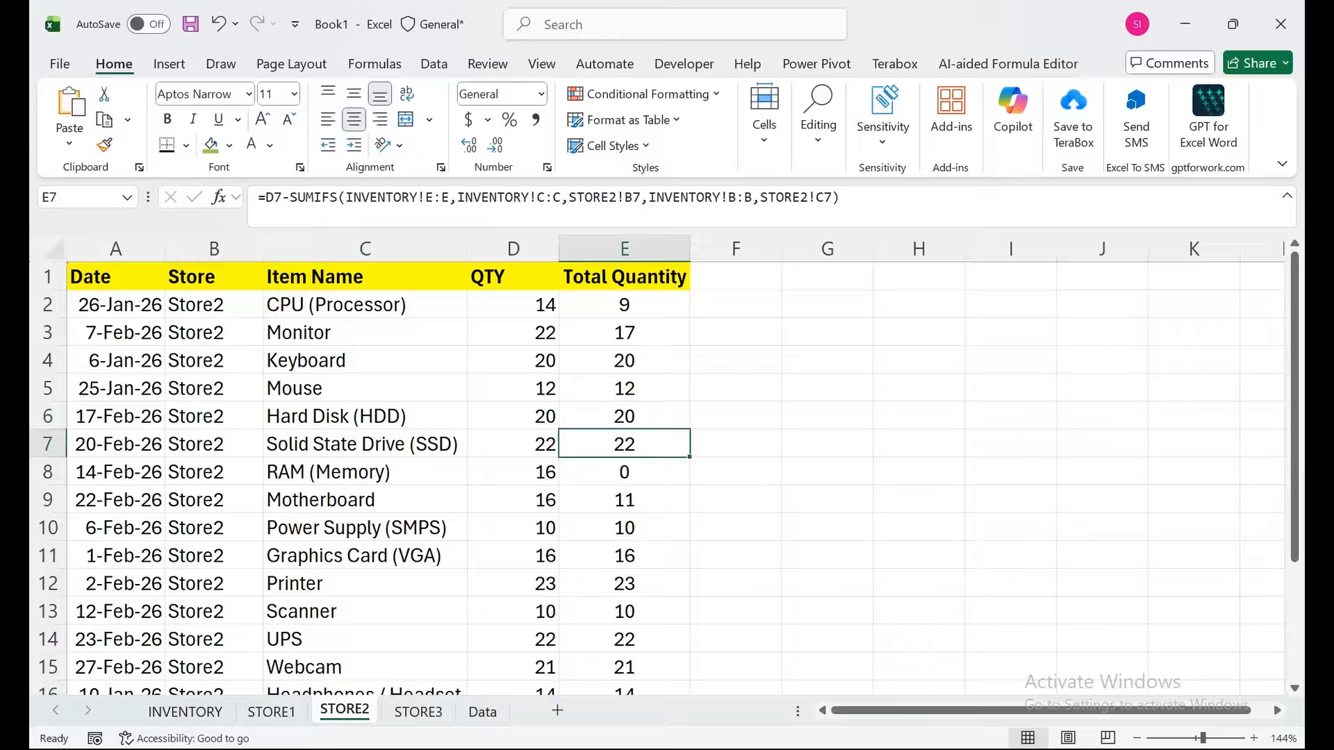
pyautogui.click(185, 711)
# - Enter a quantity of 20 for the Solid State Drive (SSD) row in E12
pyautogui.click(606, 602)
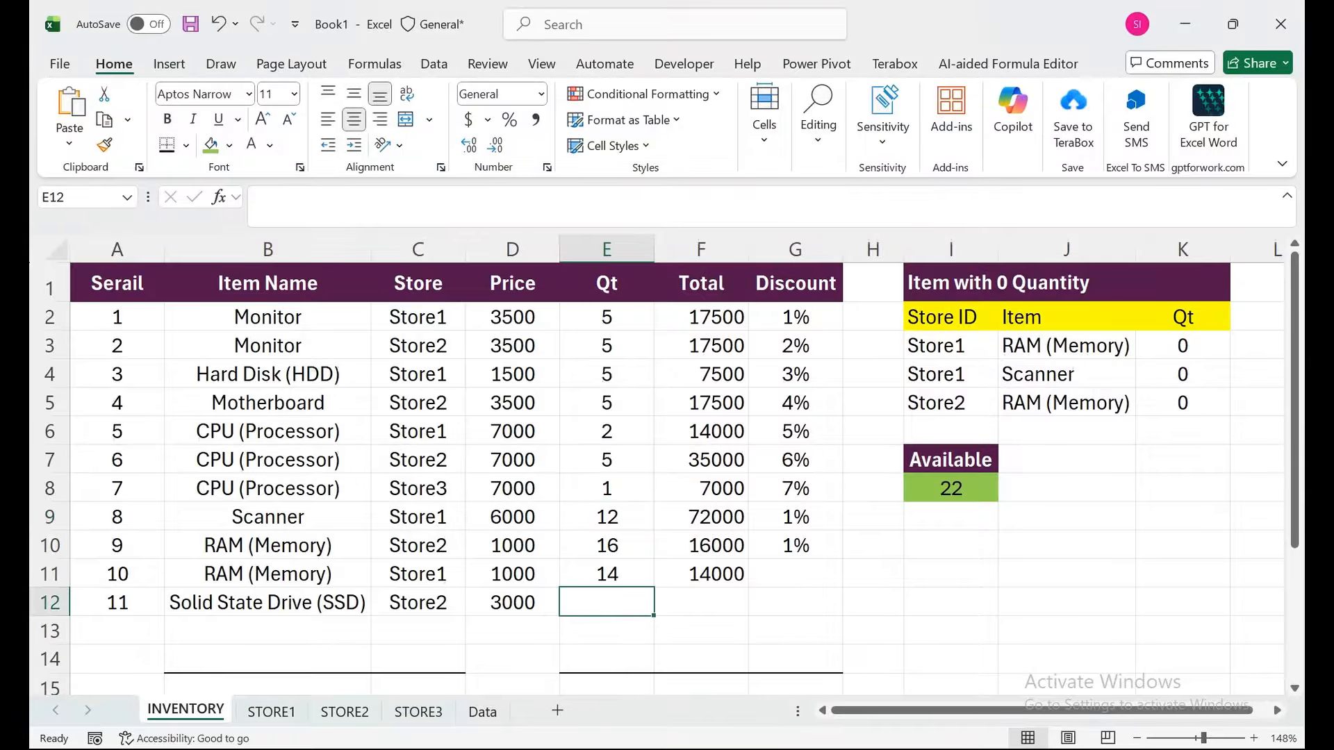
pyautogui.write('20')
pyautogui.press('Return')
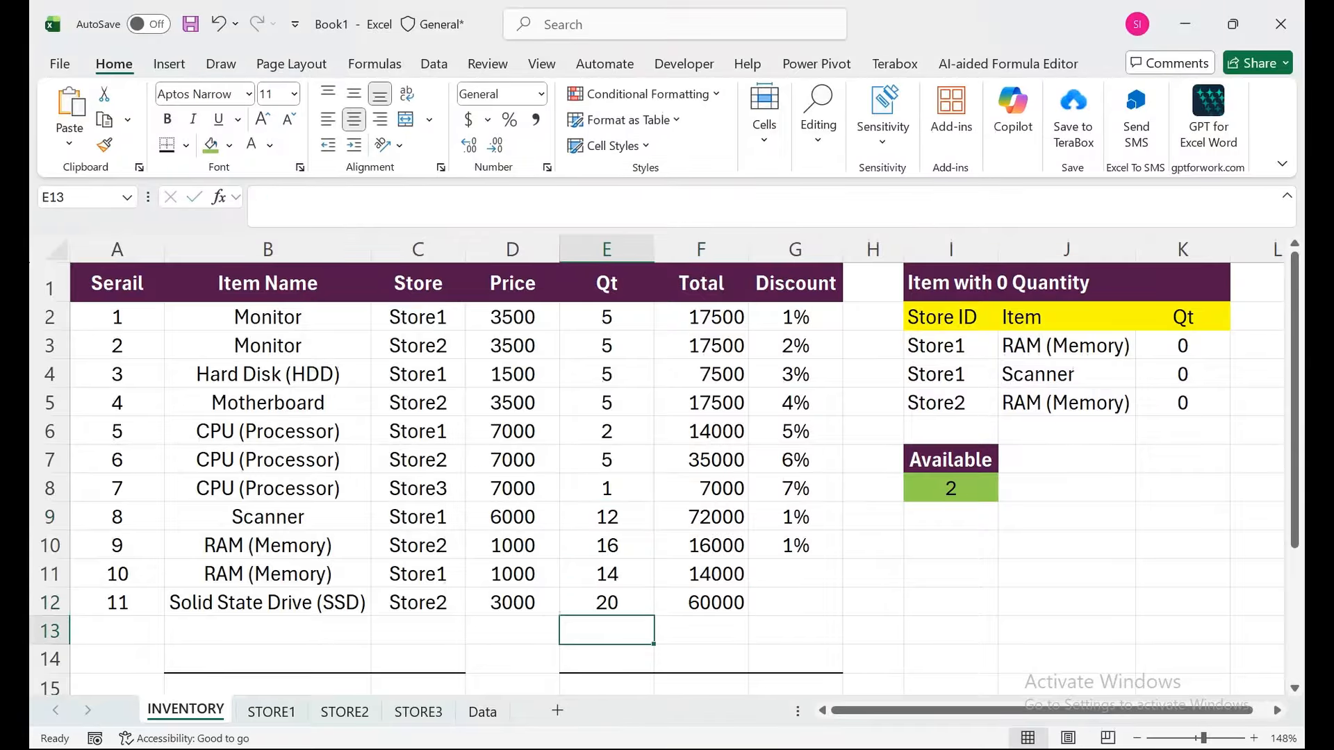
# - Enter discounts of 2% in G11 and 3% in G12
pyautogui.click(796, 574)
pyautogui.write('2')
pyautogui.press('Return')
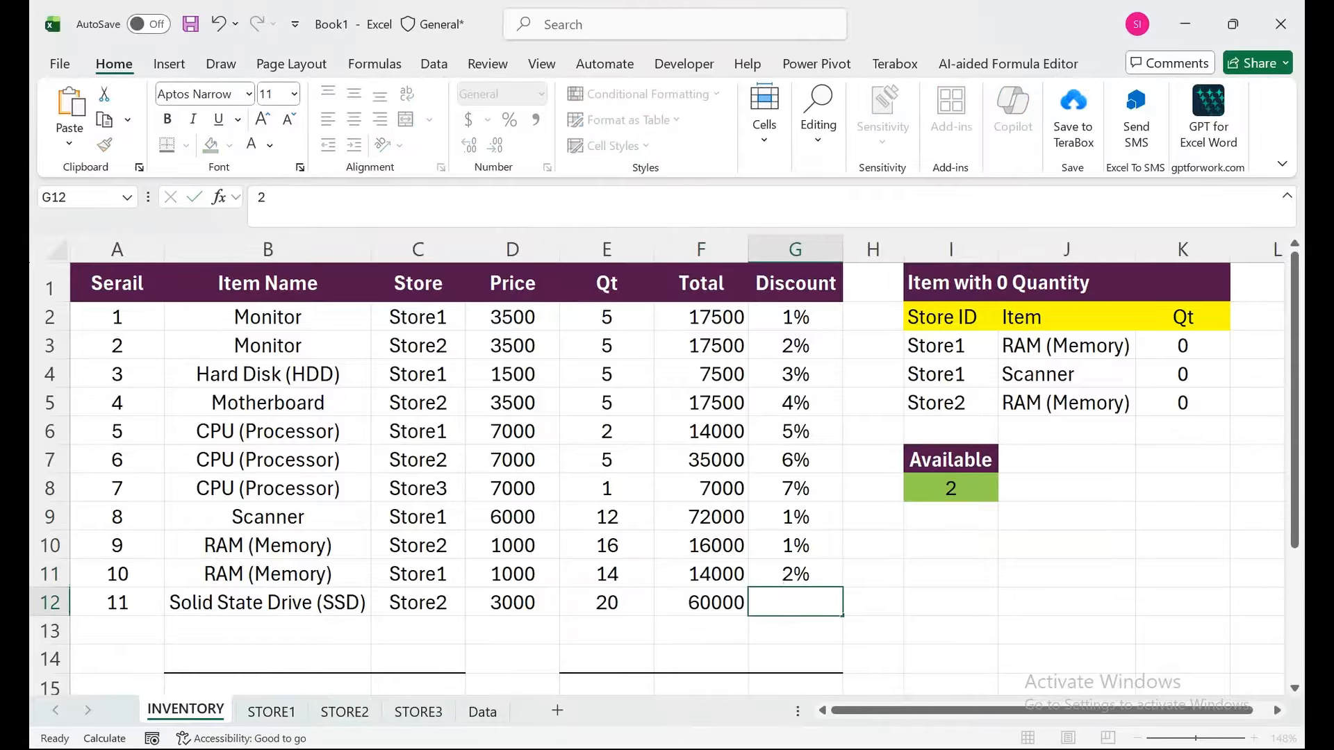
pyautogui.write('3')
pyautogui.press('Return')
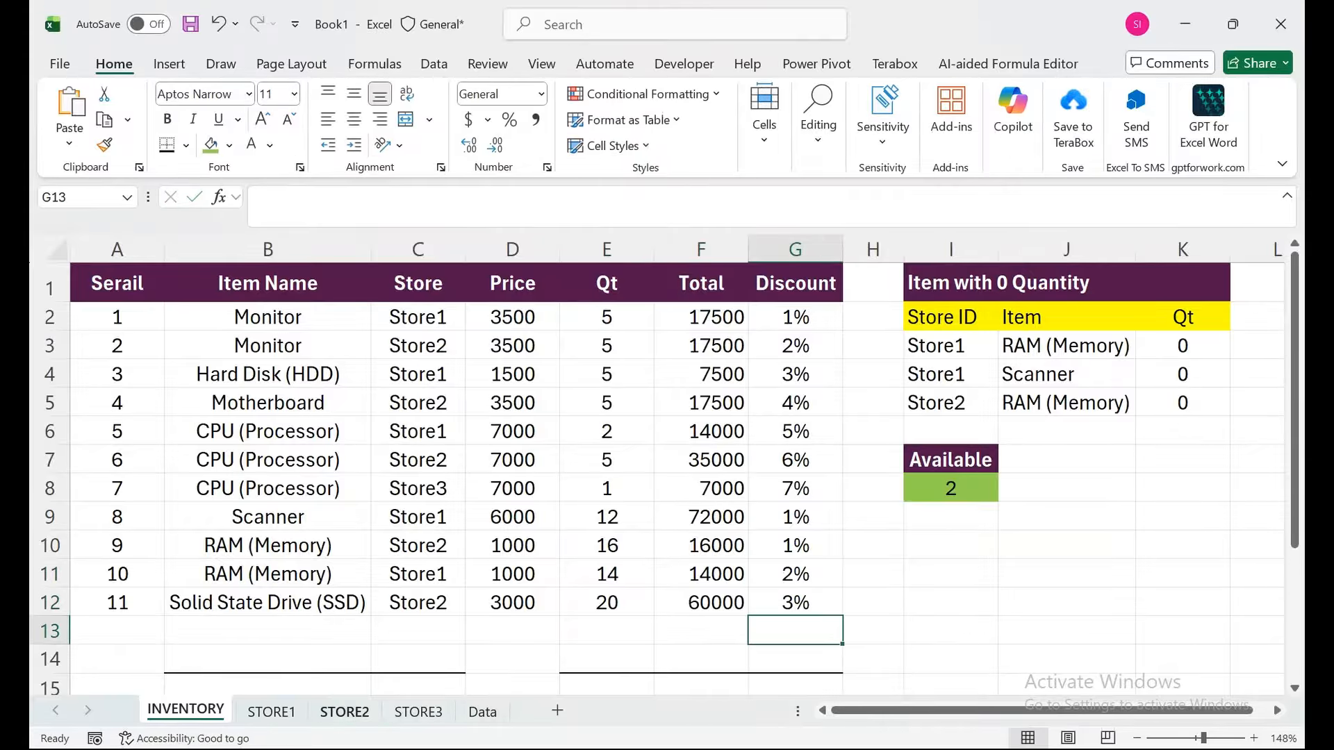
# - Check the Solid State Drive (SSD) stock on STORE2, and choose that same item in INVENTORY cell B13
pyautogui.click(345, 711)
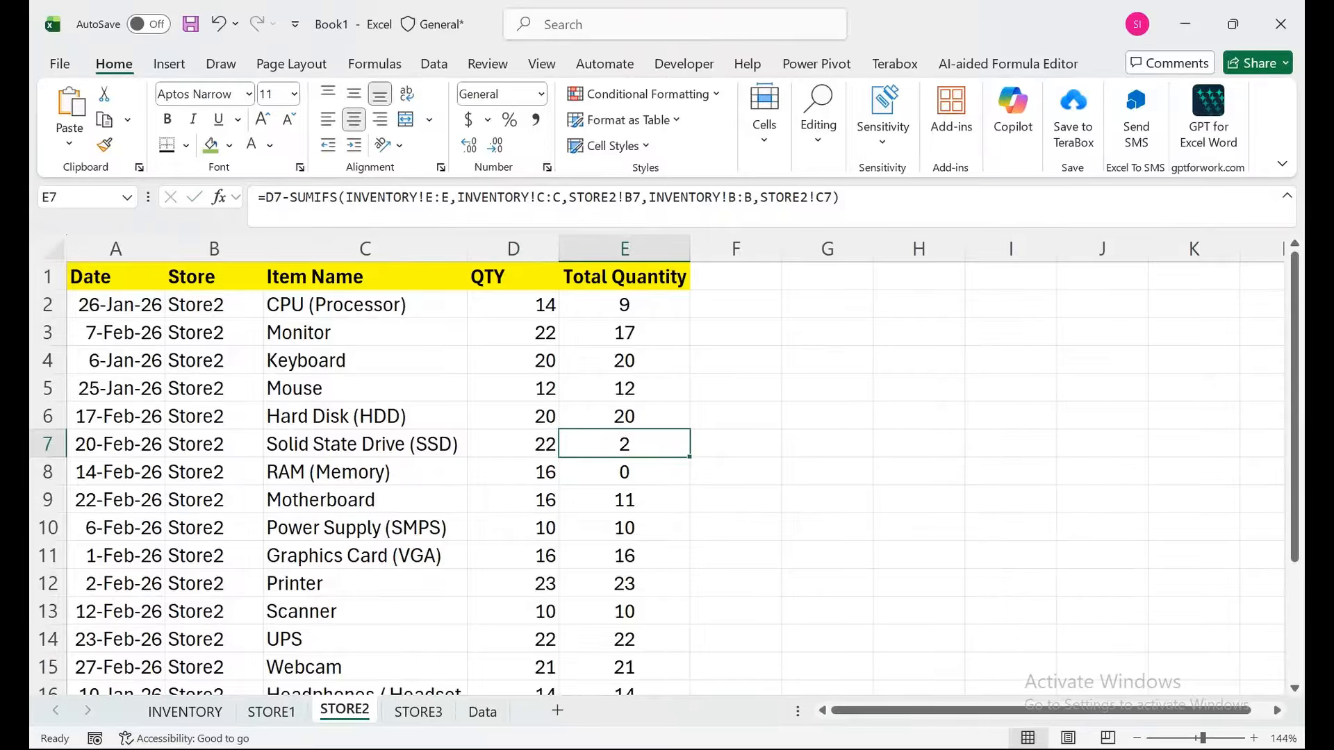
pyautogui.click(185, 711)
pyautogui.click(267, 631)
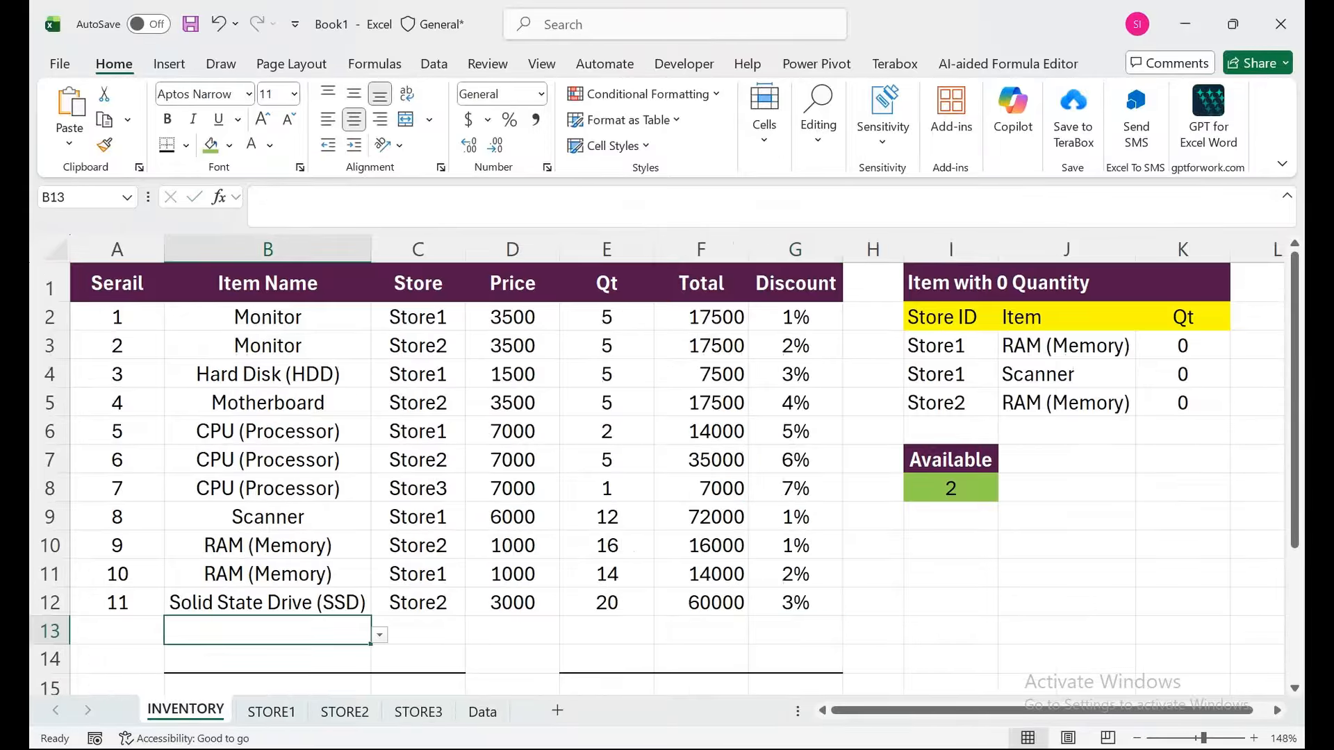
pyautogui.click(379, 634)
pyautogui.click(268, 507)
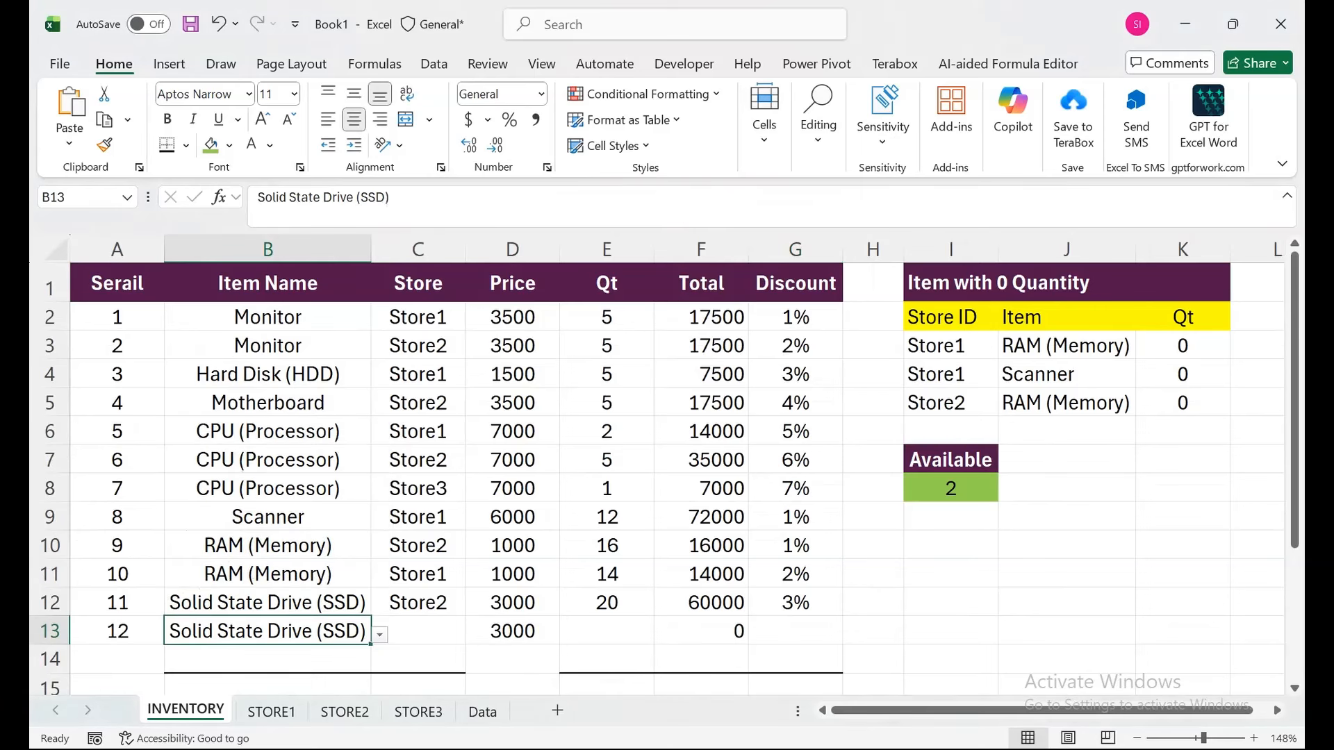
# - Choose Store2 as the store in C13, and select the quantity cell E13
pyautogui.hotkey('alt', 'Down')
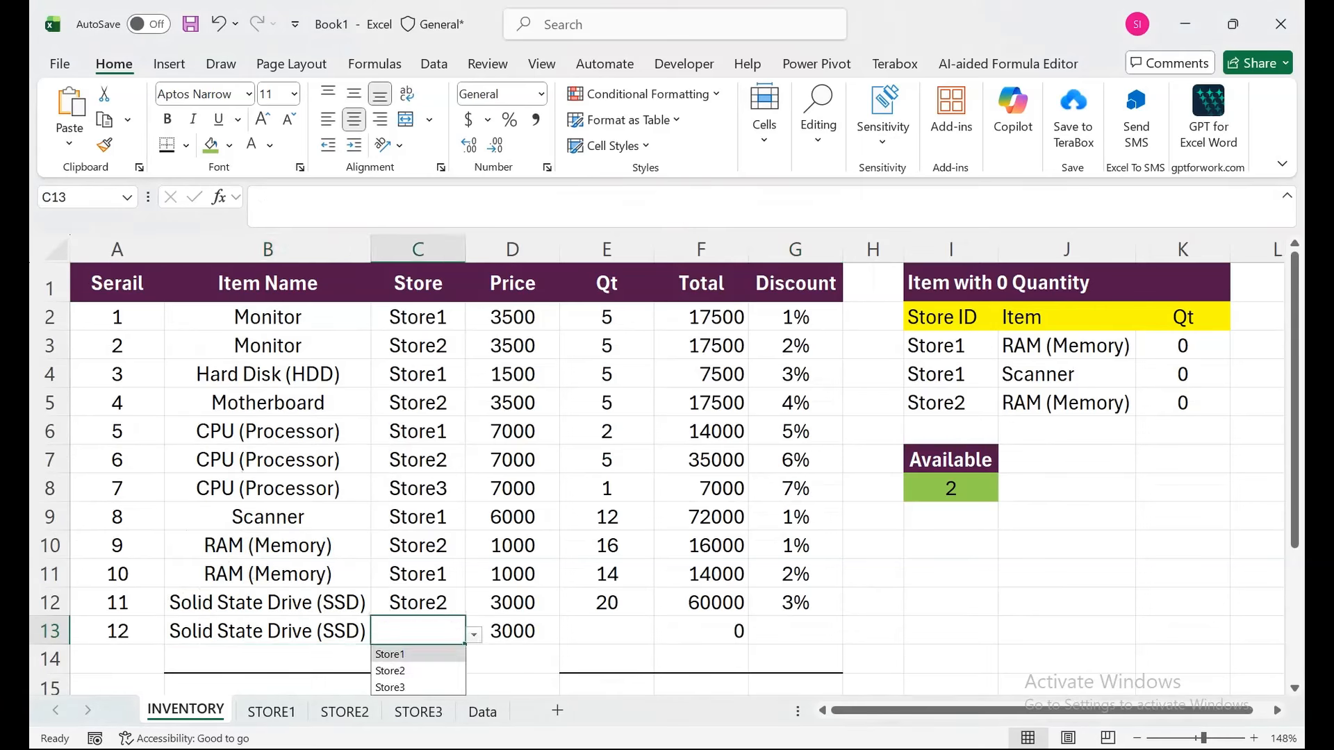
pyautogui.press('Down')
pyautogui.press('Down')
pyautogui.press('Return')
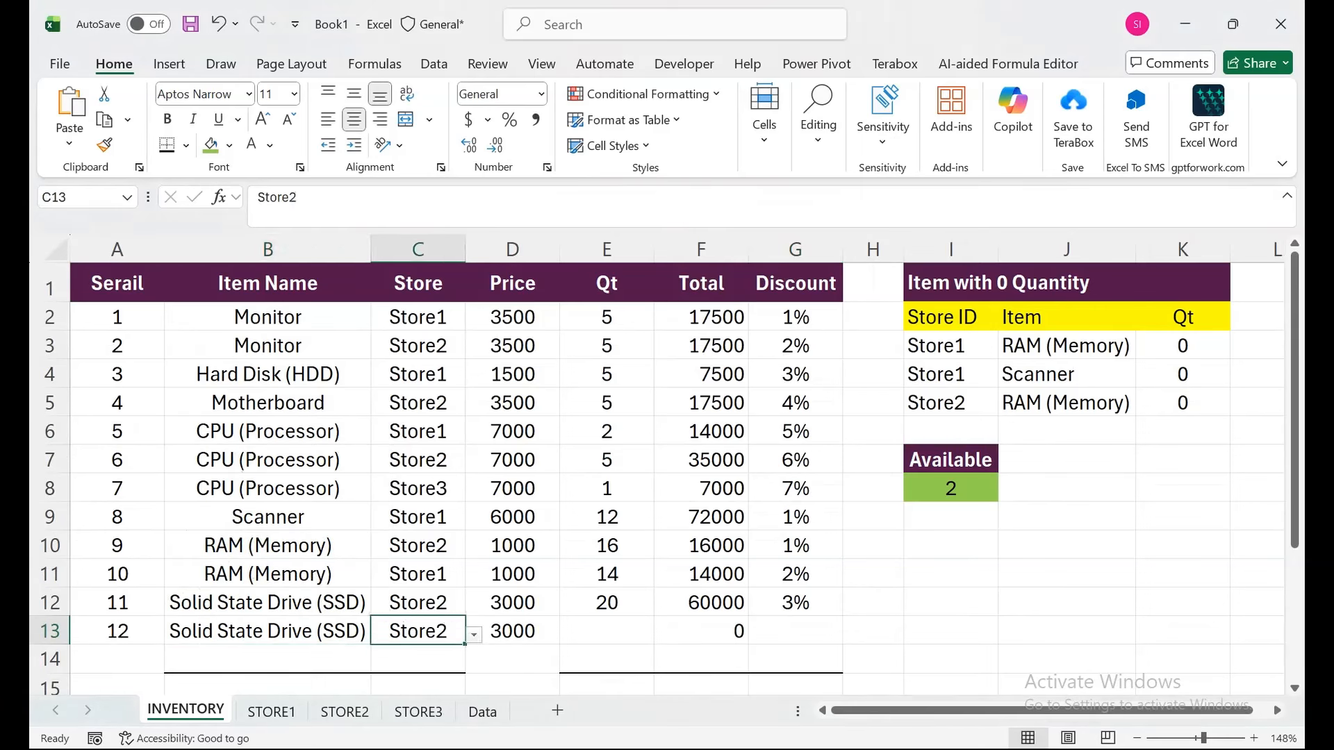
pyautogui.click(606, 630)
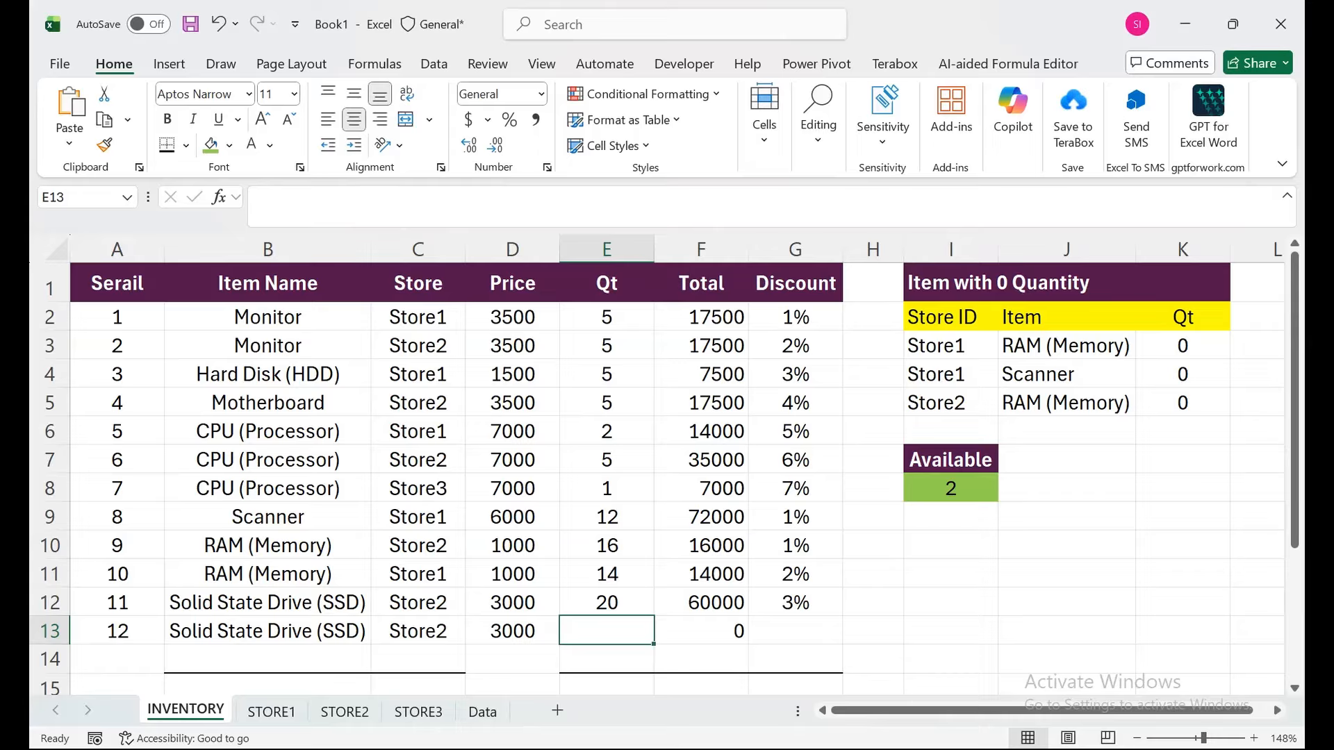
# - Enter a quantity of 2 in E13 and a discount of 1% in G13 for the second Solid State Drive (SSD) row
pyautogui.write('2')
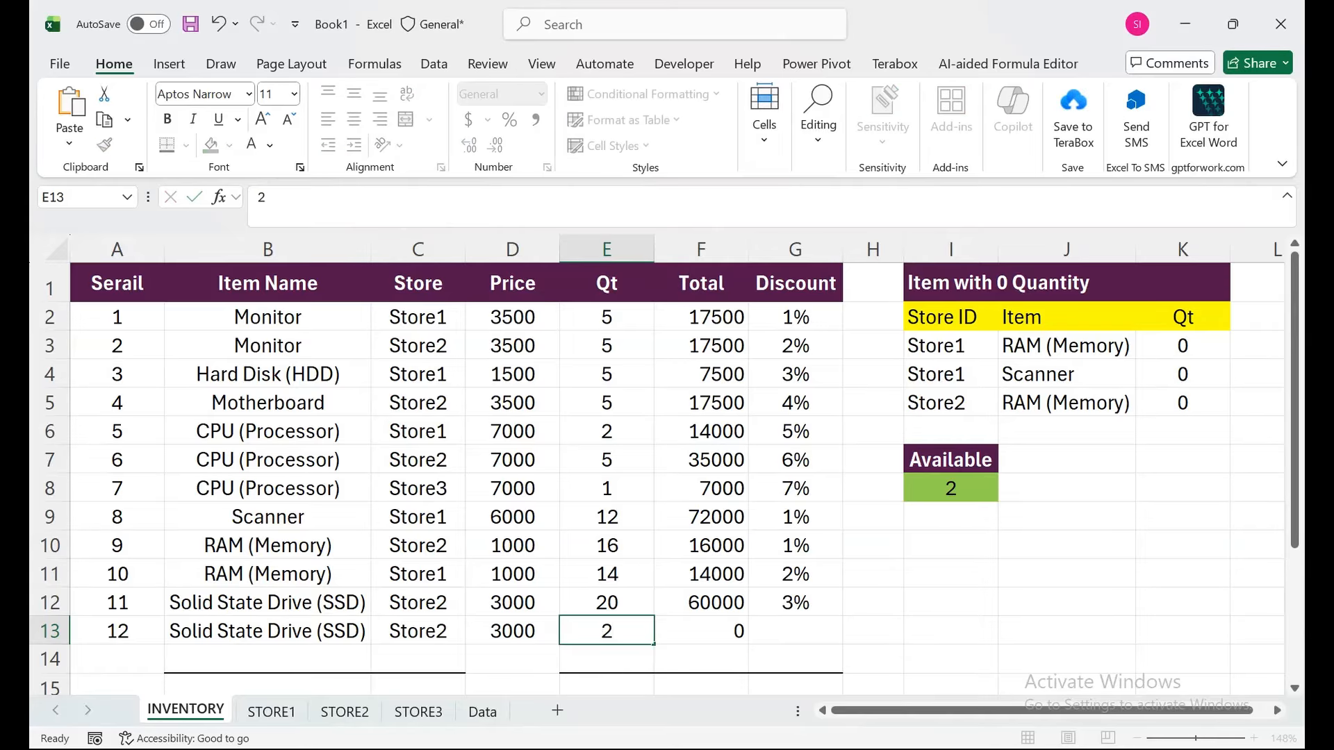
pyautogui.press('Return')
pyautogui.click(1066, 403)
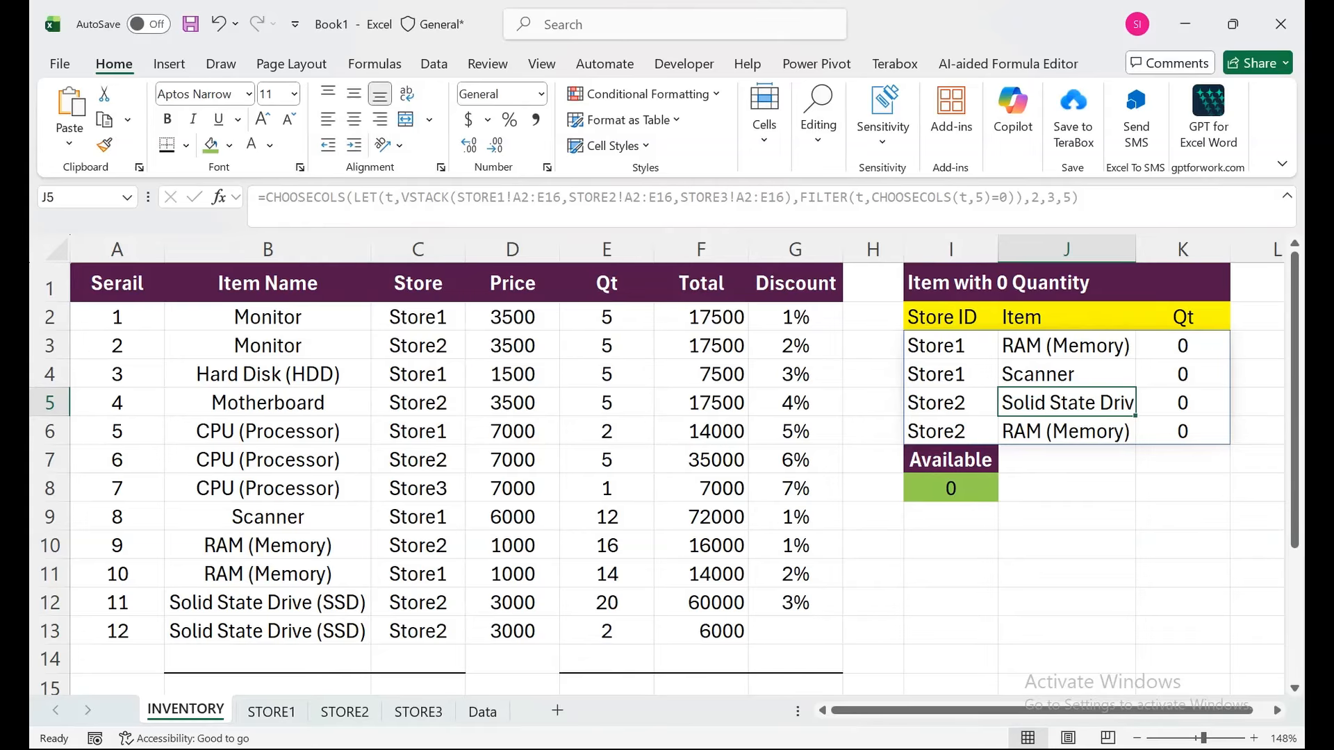
pyautogui.click(795, 631)
pyautogui.write('1')
pyautogui.press('Return')
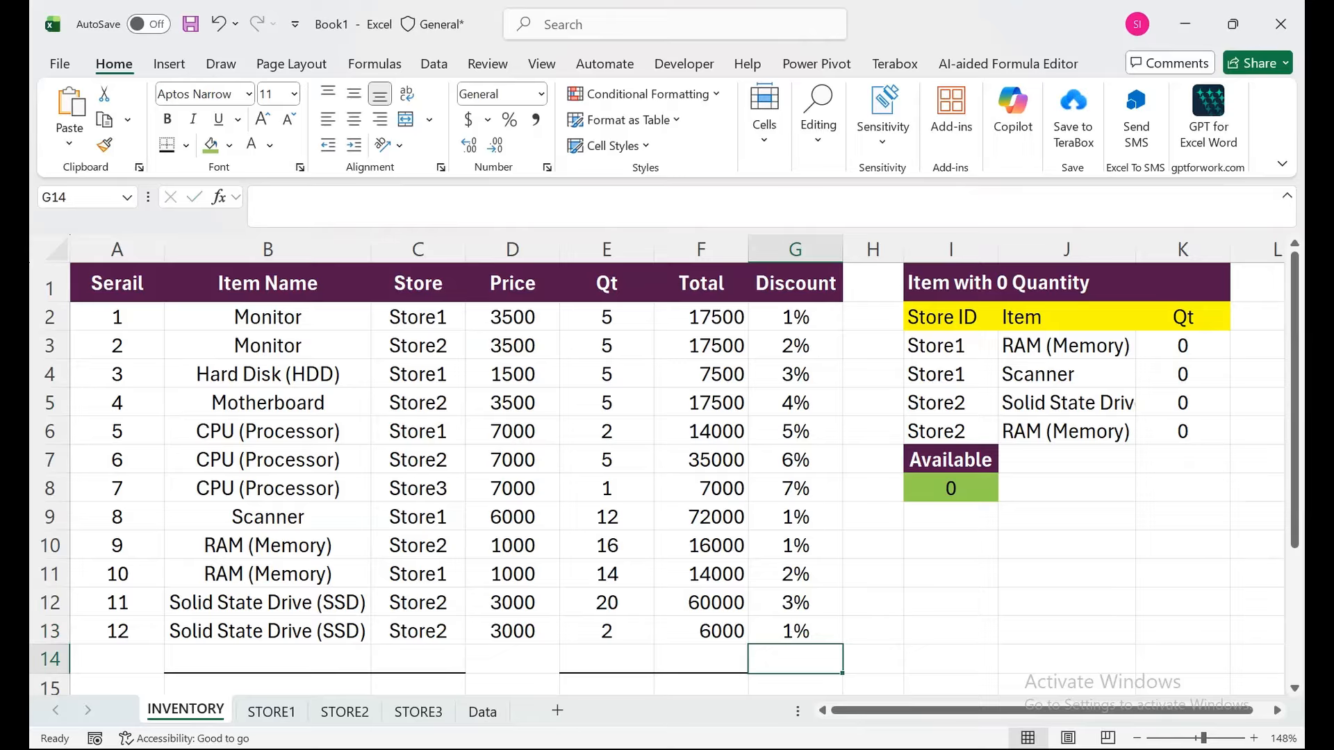
# - Move the Available heading and its value cell from I7:I8 to H7:H8, and widen column H to fit them
pyautogui.click(950, 460)
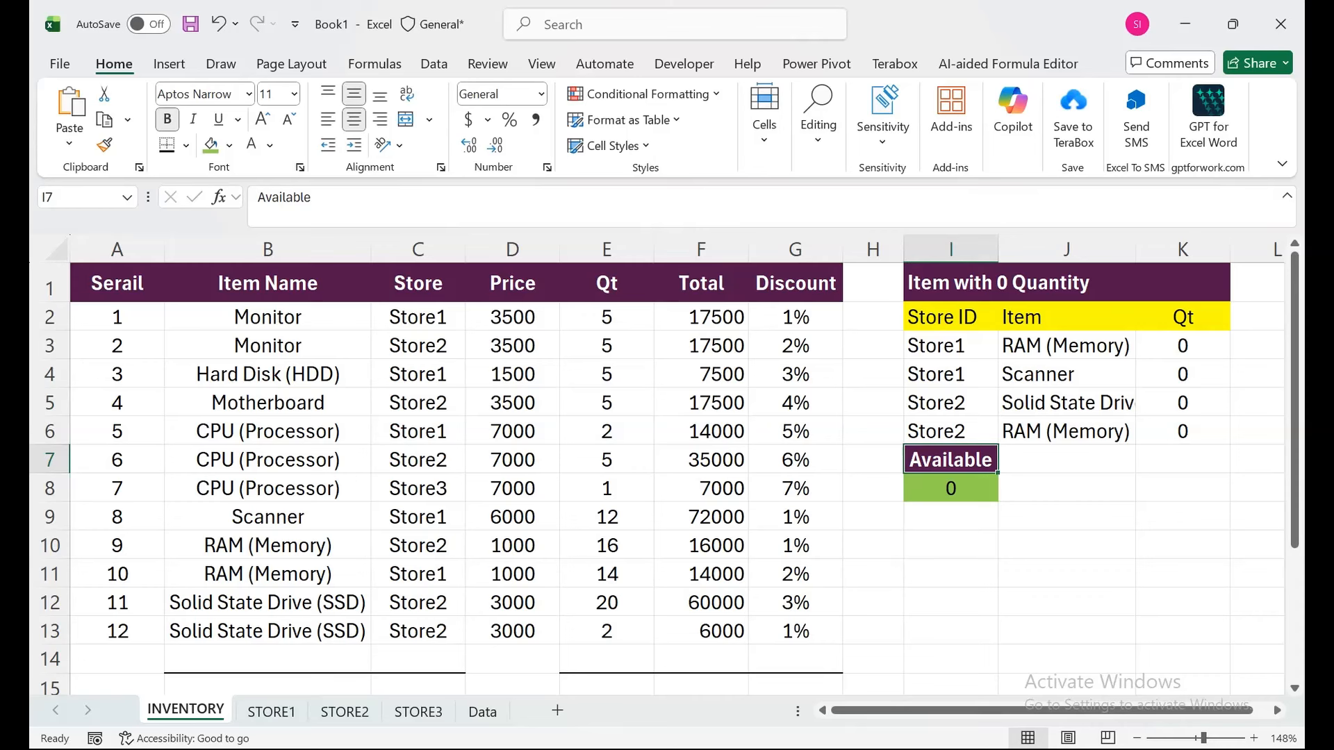
pyautogui.moveTo(873, 346); pyautogui.dragTo(926, 250)
pyautogui.click(972, 460)
pyautogui.hotkey('shift', 'Down')
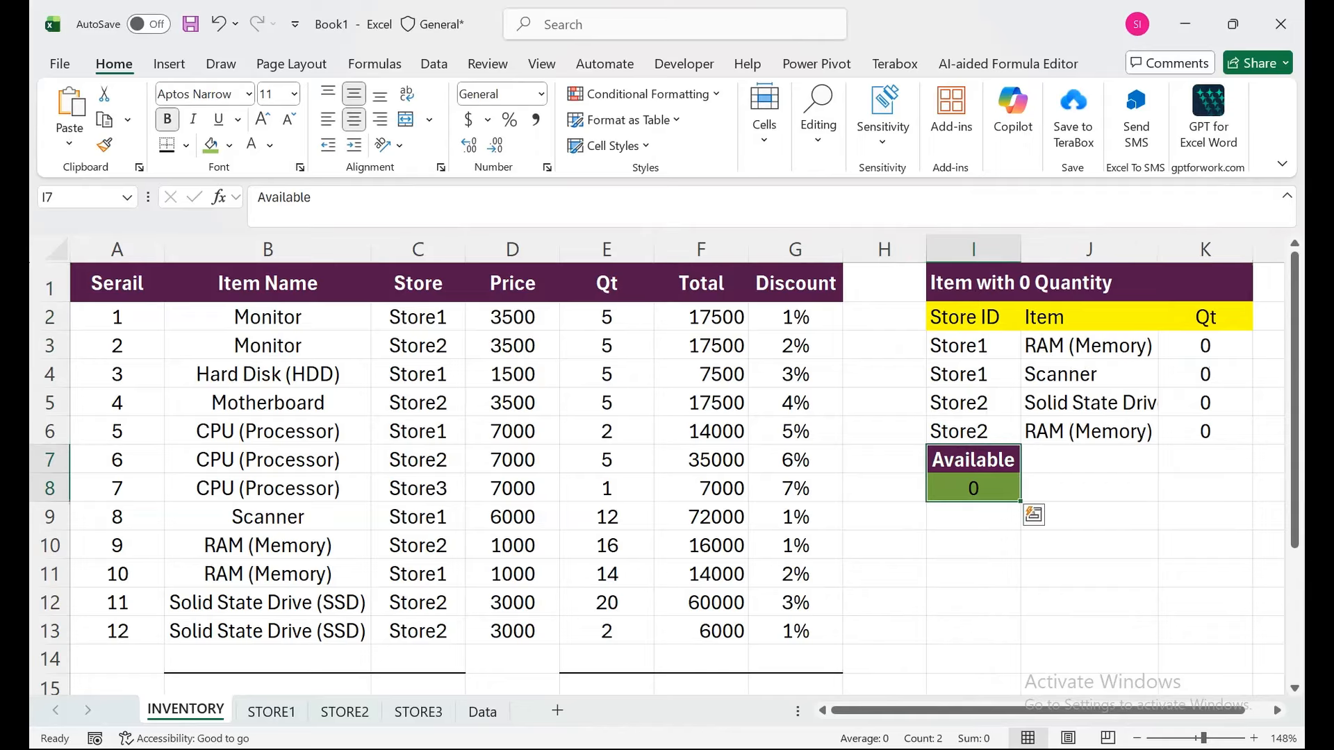
pyautogui.moveTo(972, 460); pyautogui.dragTo(884, 501)
pyautogui.click(884, 516)
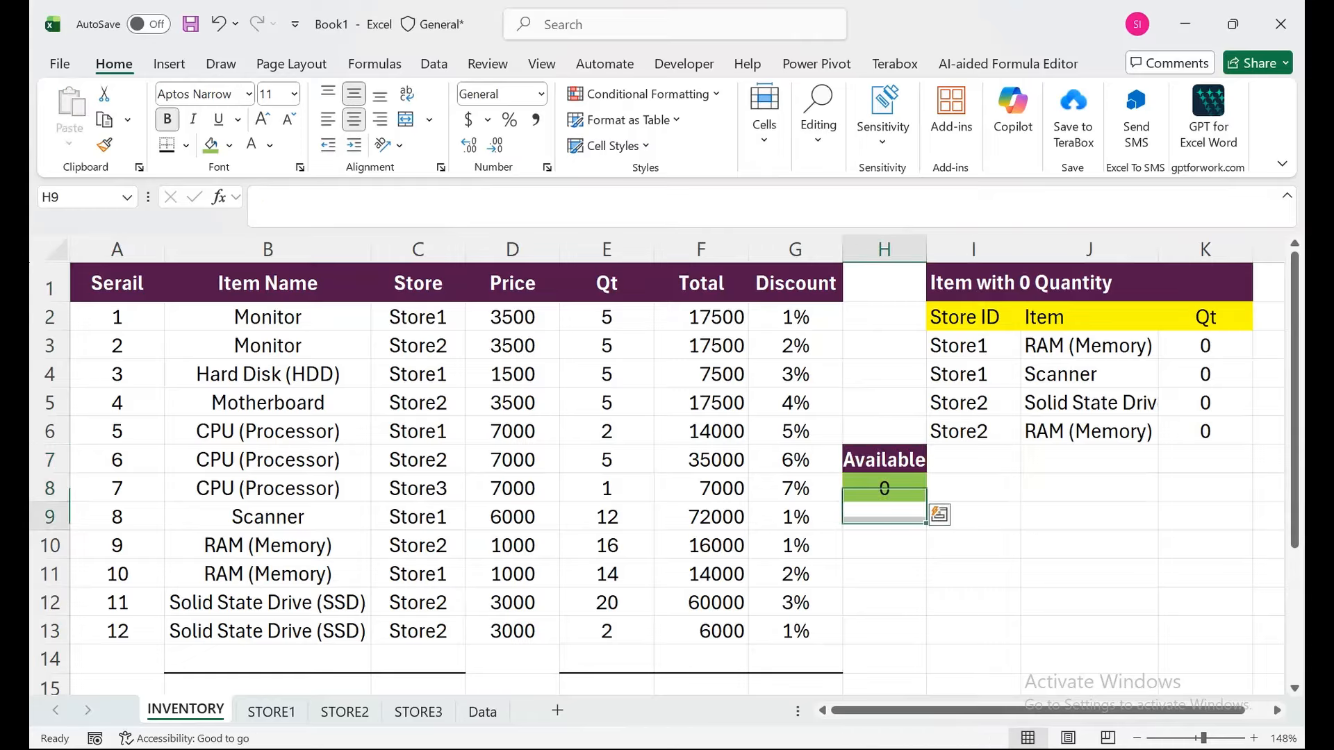
pyautogui.moveTo(926, 250); pyautogui.dragTo(935, 250)
pyautogui.moveTo(606, 460); pyautogui.dragTo(518, 267)
pyautogui.click(267, 431)
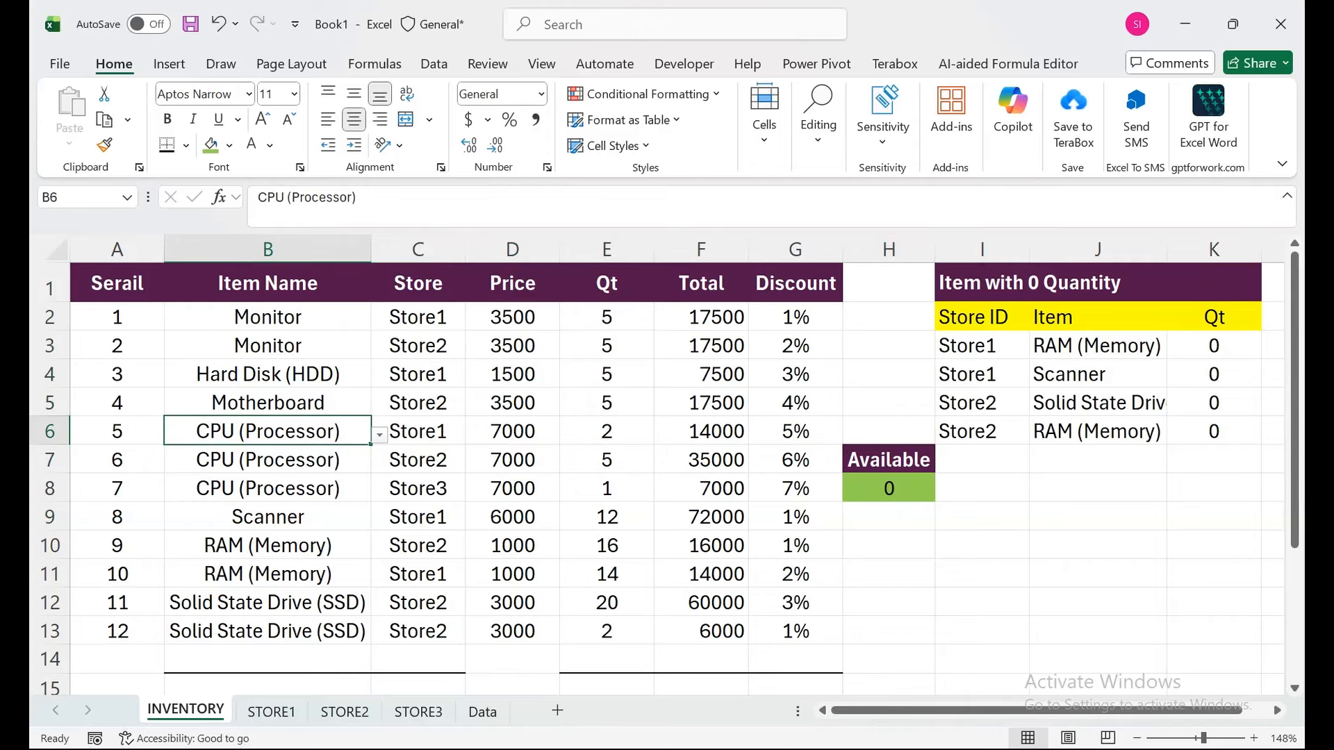